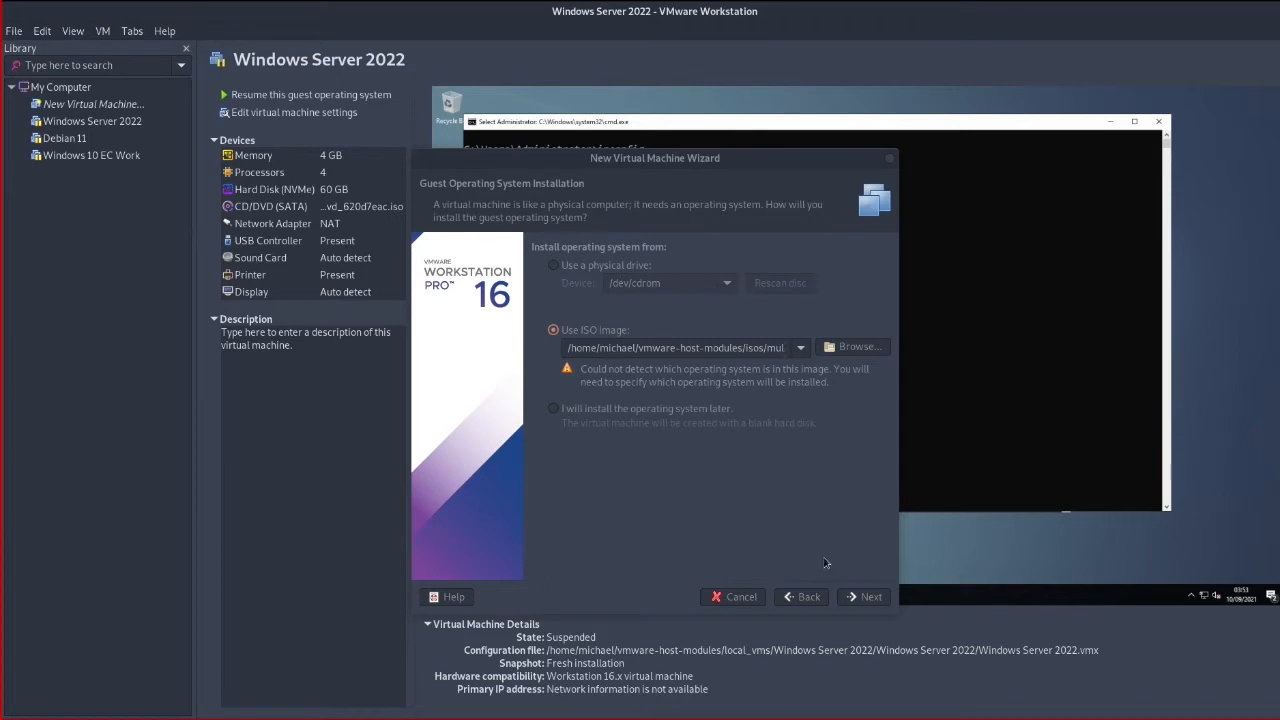
Choose Windows 10 x64 as the guest OS, name the VM Windows 10 Client, and select BIOS firmware
{"action": "left_click", "coordinate": [865, 598]}
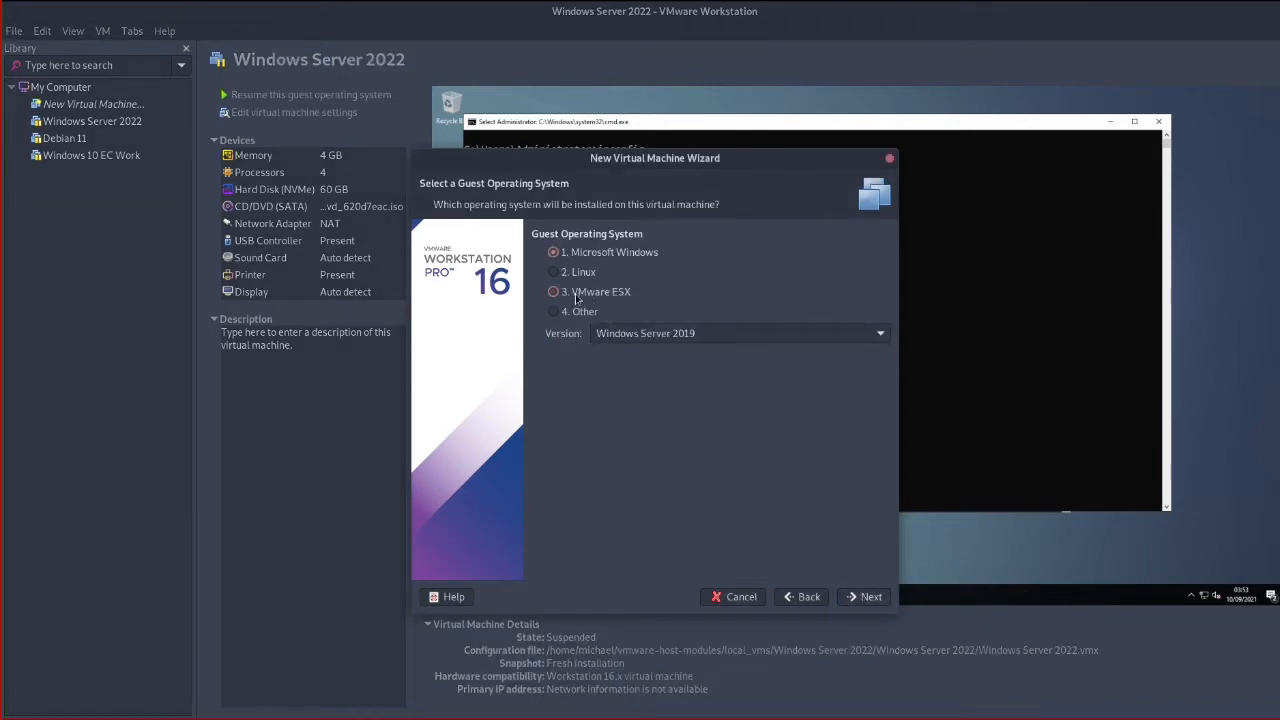
{"action": "left_click", "coordinate": [819, 339]}
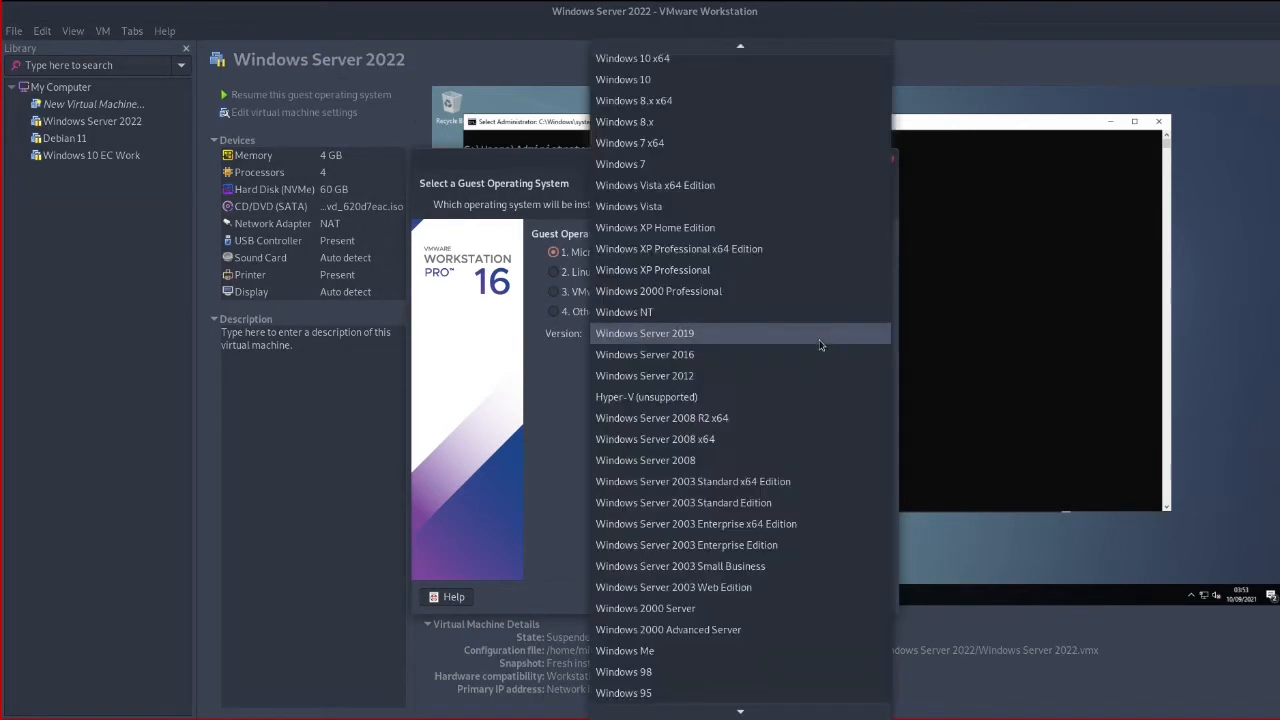
{"action": "left_click", "coordinate": [634, 58]}
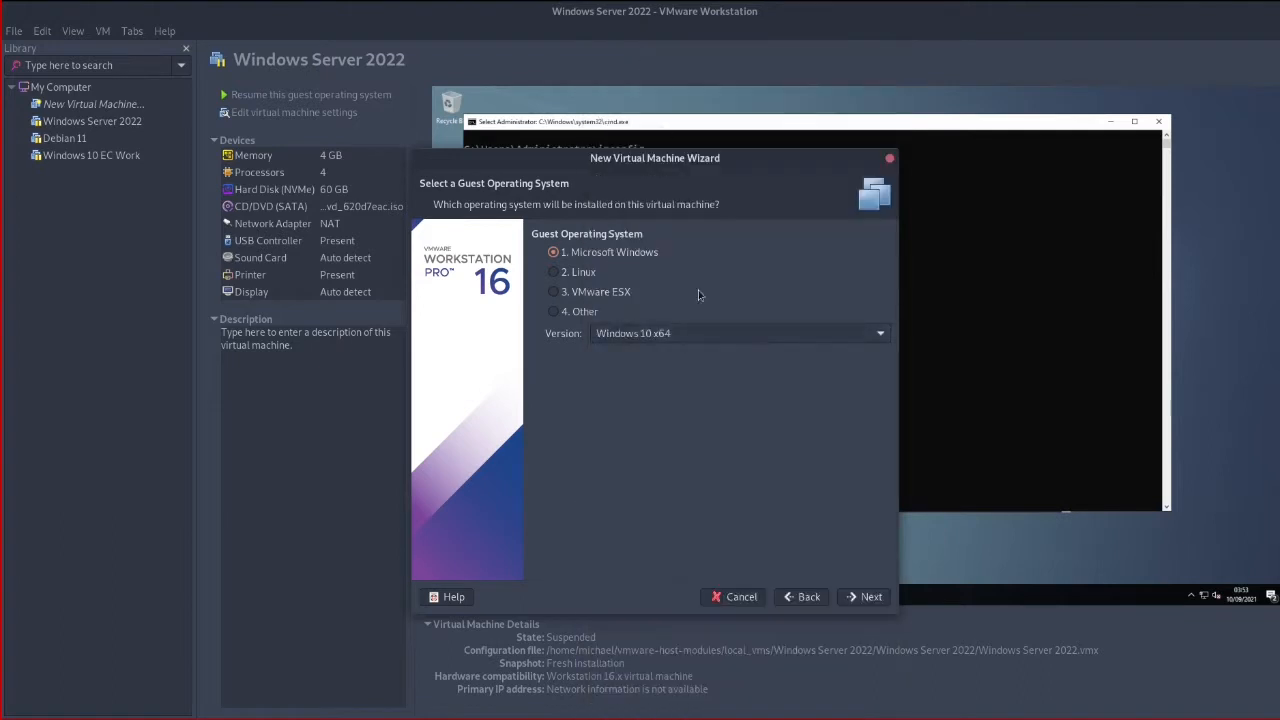
{"action": "left_click", "coordinate": [865, 596]}
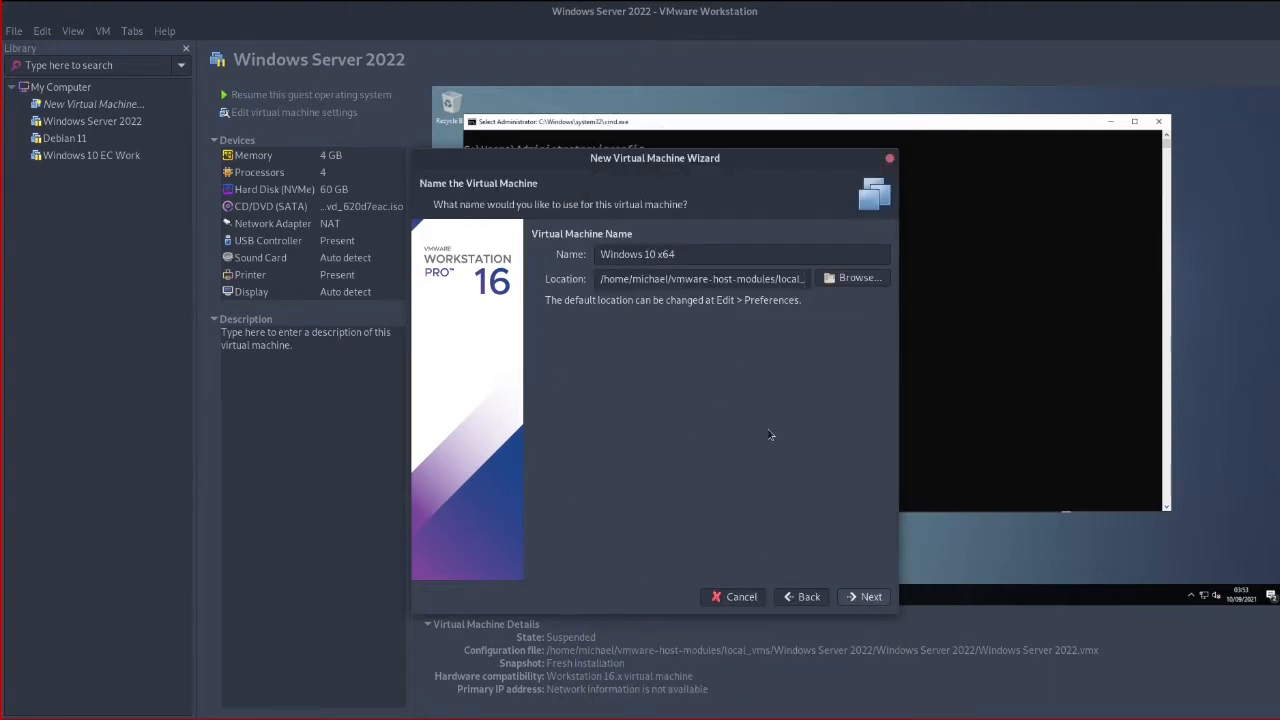
{"action": "left_click_drag", "start_coordinate": [659, 254], "coordinate": [711, 254]}
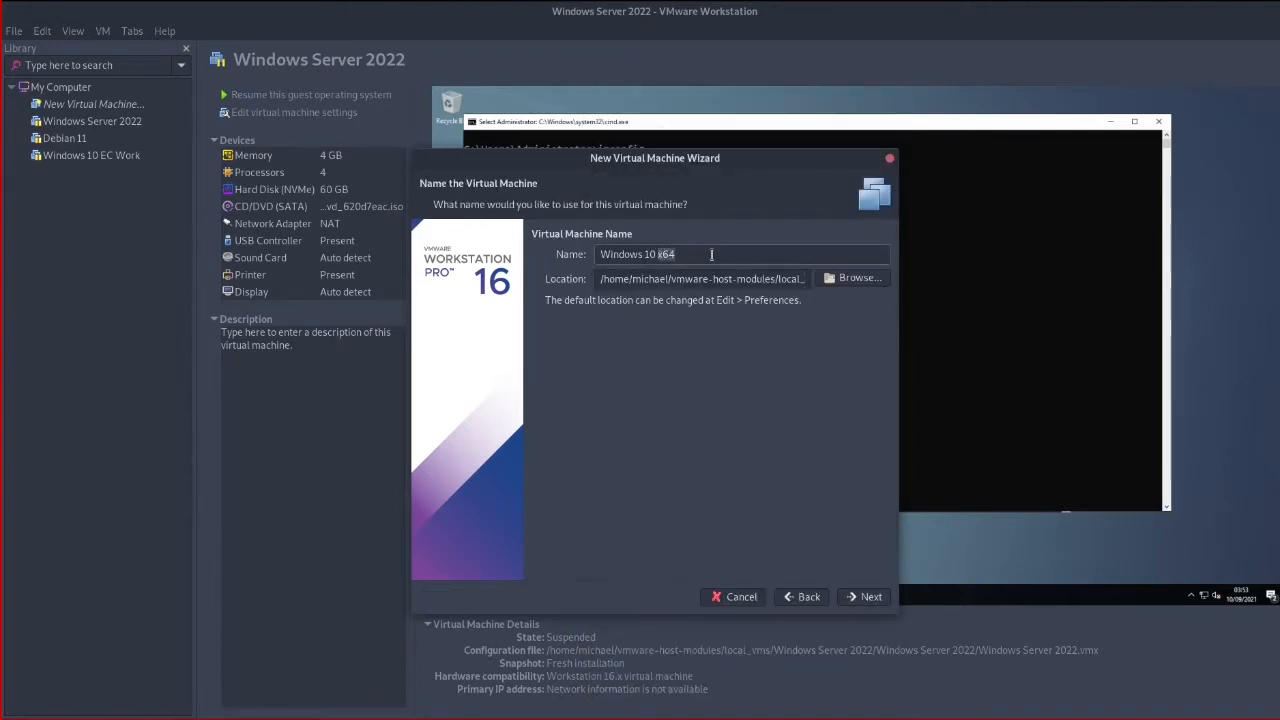
{"action": "type", "text": "Client"}
{"action": "left_click", "coordinate": [862, 597]}
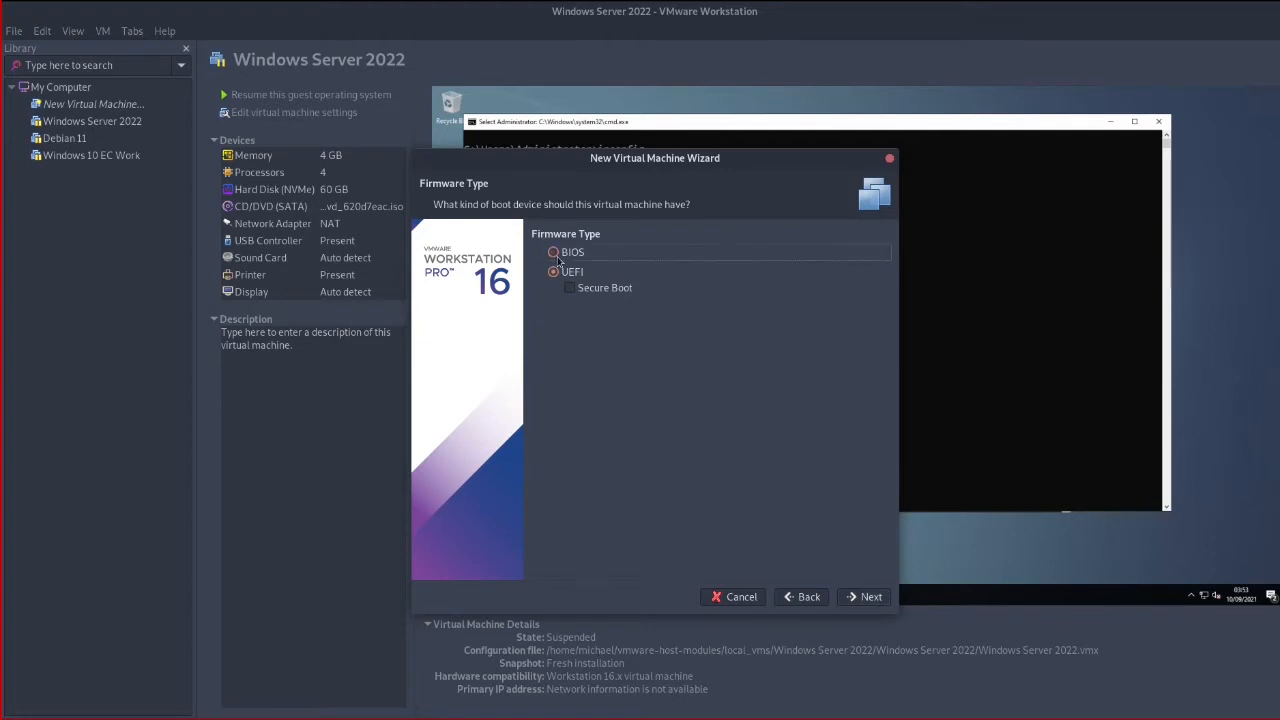
{"action": "left_click", "coordinate": [553, 252]}
Give the VM 2 processors with 2 cores each and 4096 MB of memory
{"action": "left_click", "coordinate": [877, 601]}
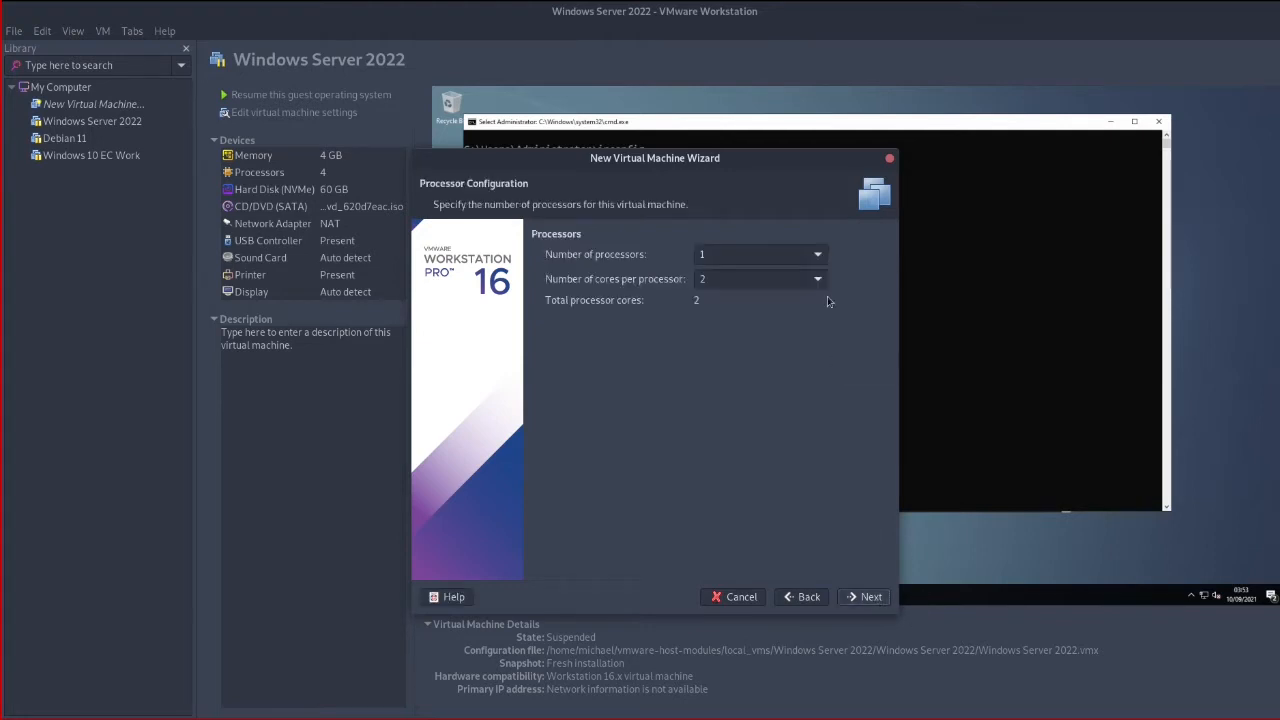
{"action": "left_click", "coordinate": [816, 255]}
{"action": "left_click", "coordinate": [710, 298]}
{"action": "left_click", "coordinate": [816, 278]}
{"action": "left_click", "coordinate": [757, 291]}
{"action": "left_click", "coordinate": [857, 603]}
{"action": "double_click", "coordinate": [720, 284]}
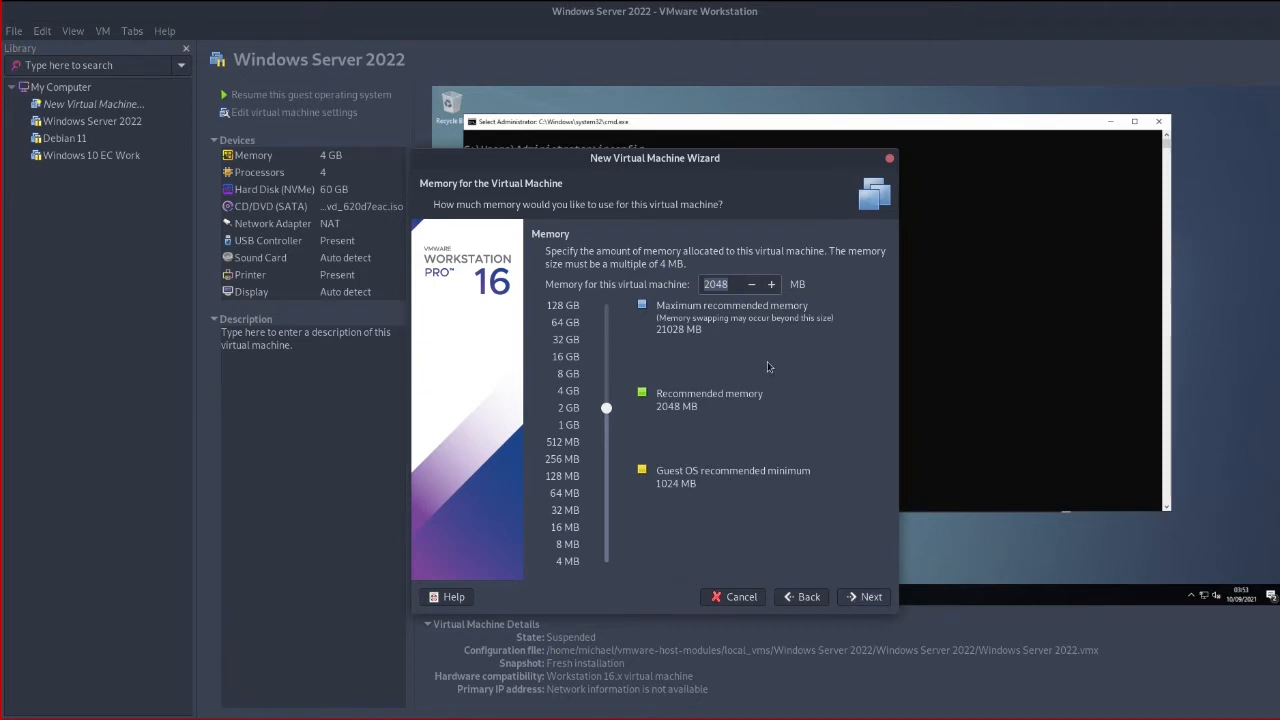
{"action": "type", "text": "4096"}
Keep NAT and default controller and disk types, creating a new 60 GB single-file virtual disk
{"action": "left_click", "coordinate": [868, 602]}
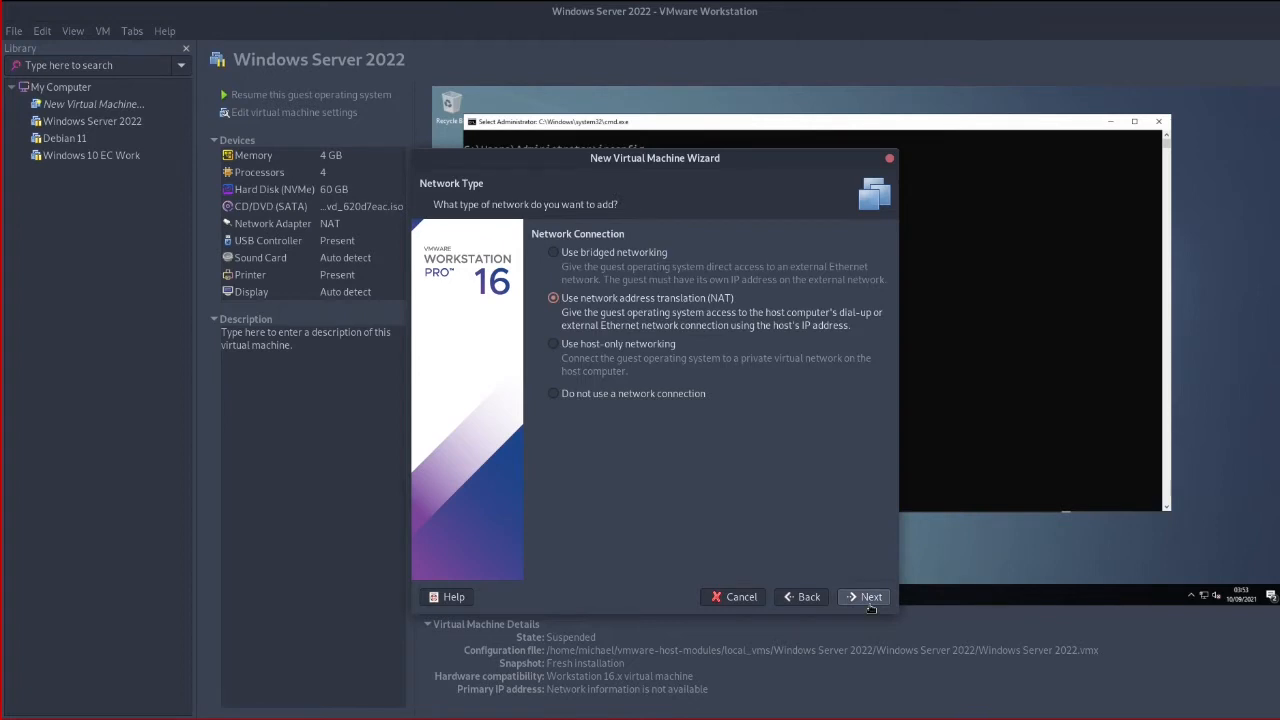
{"action": "left_click", "coordinate": [868, 600]}
{"action": "left_click", "coordinate": [870, 600]}
{"action": "left_click", "coordinate": [870, 600]}
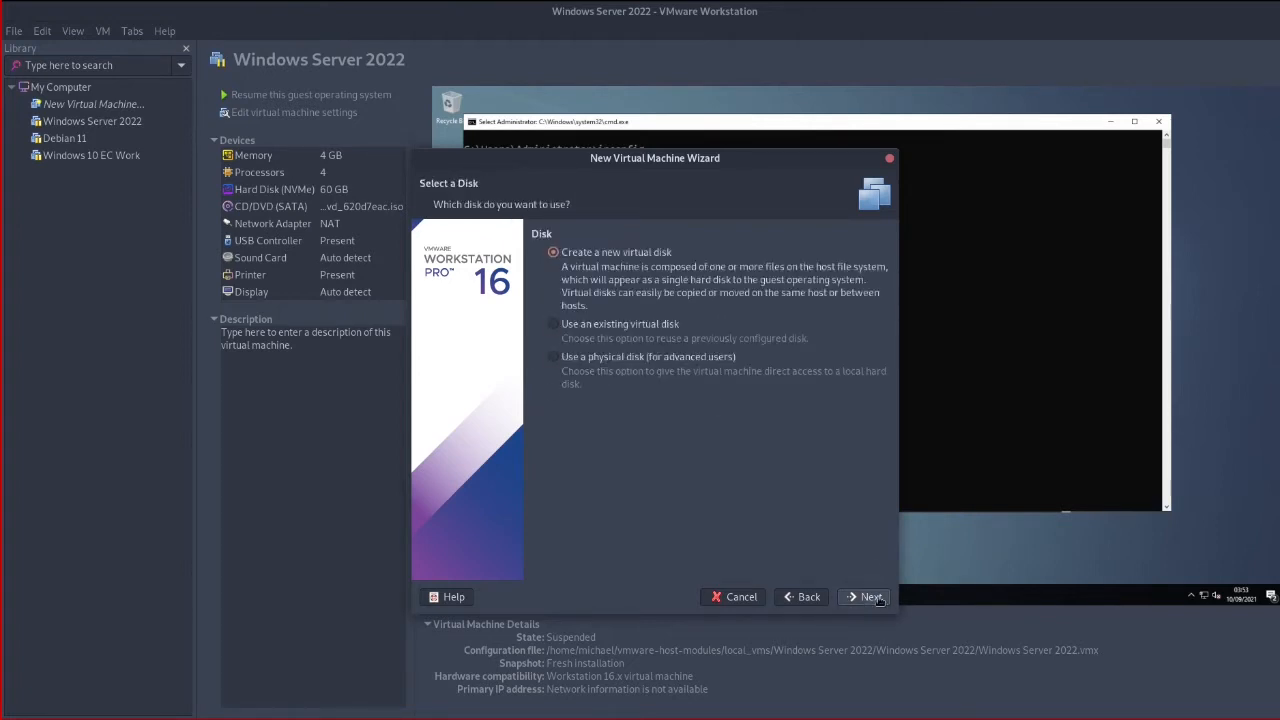
{"action": "left_click", "coordinate": [876, 600]}
{"action": "left_click", "coordinate": [598, 361]}
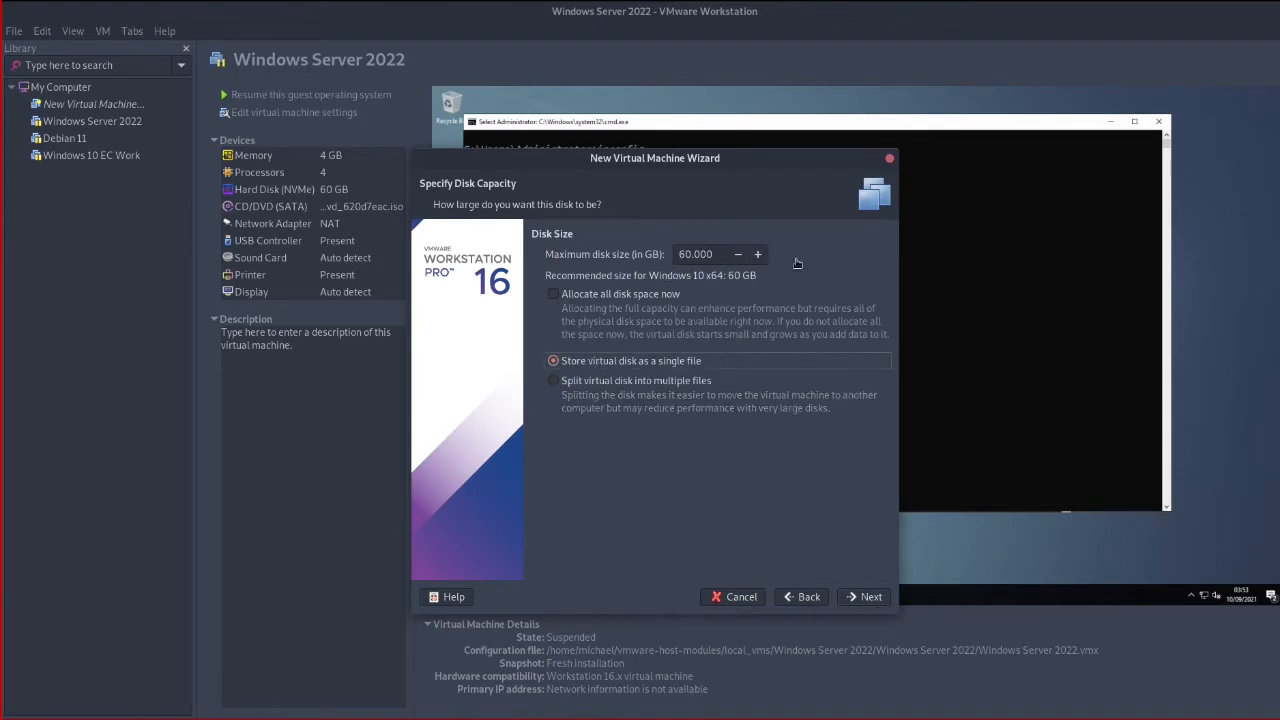
{"action": "left_click", "coordinate": [868, 597]}
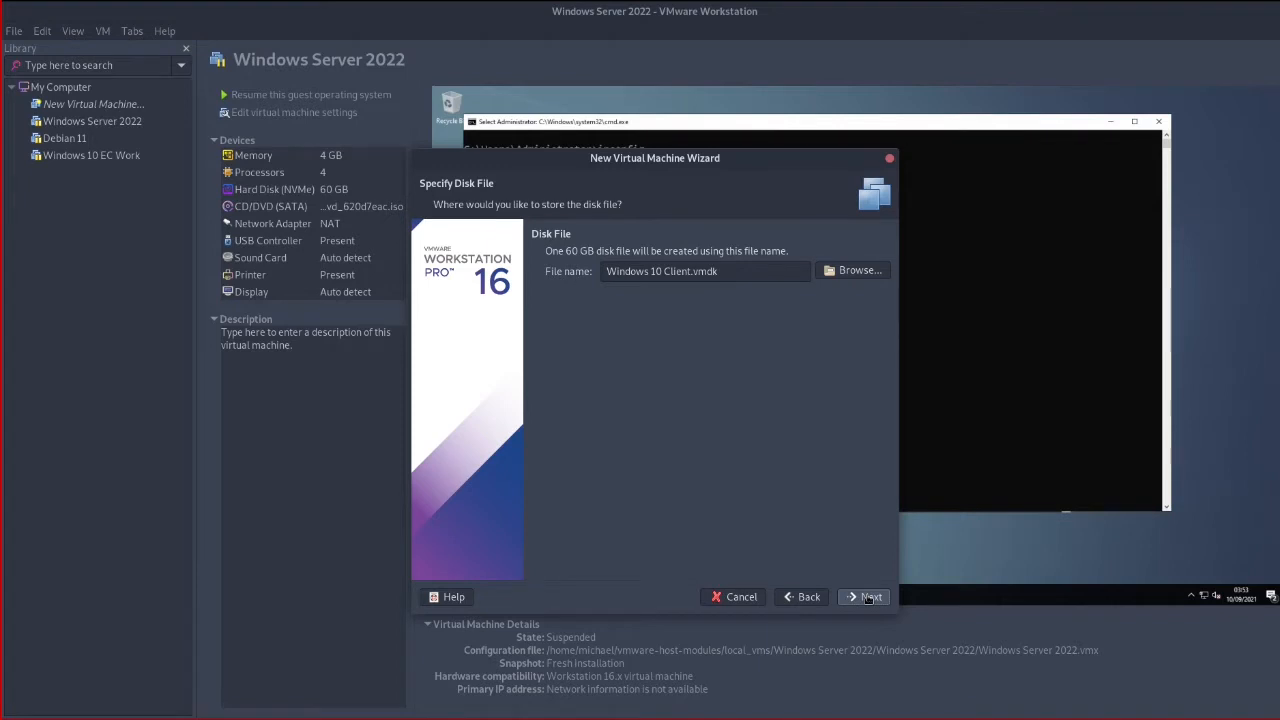
Go back to the naming page and check the end of the VM's storage location path
{"action": "left_click", "coordinate": [806, 597]}
{"action": "left_click", "coordinate": [806, 597]}
{"action": "left_click", "coordinate": [806, 597]}
{"action": "left_click", "coordinate": [806, 597]}
{"action": "left_click", "coordinate": [806, 597]}
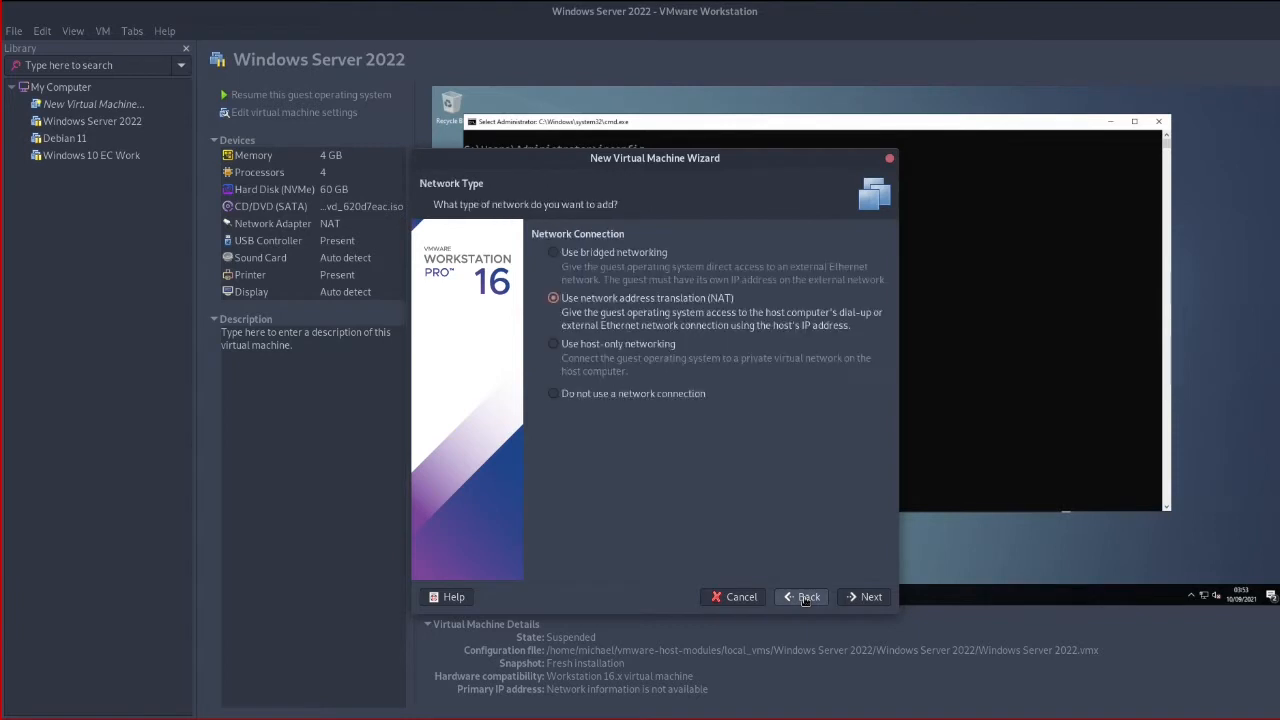
{"action": "left_click", "coordinate": [806, 597]}
{"action": "left_click", "coordinate": [806, 597]}
{"action": "left_click", "coordinate": [806, 597]}
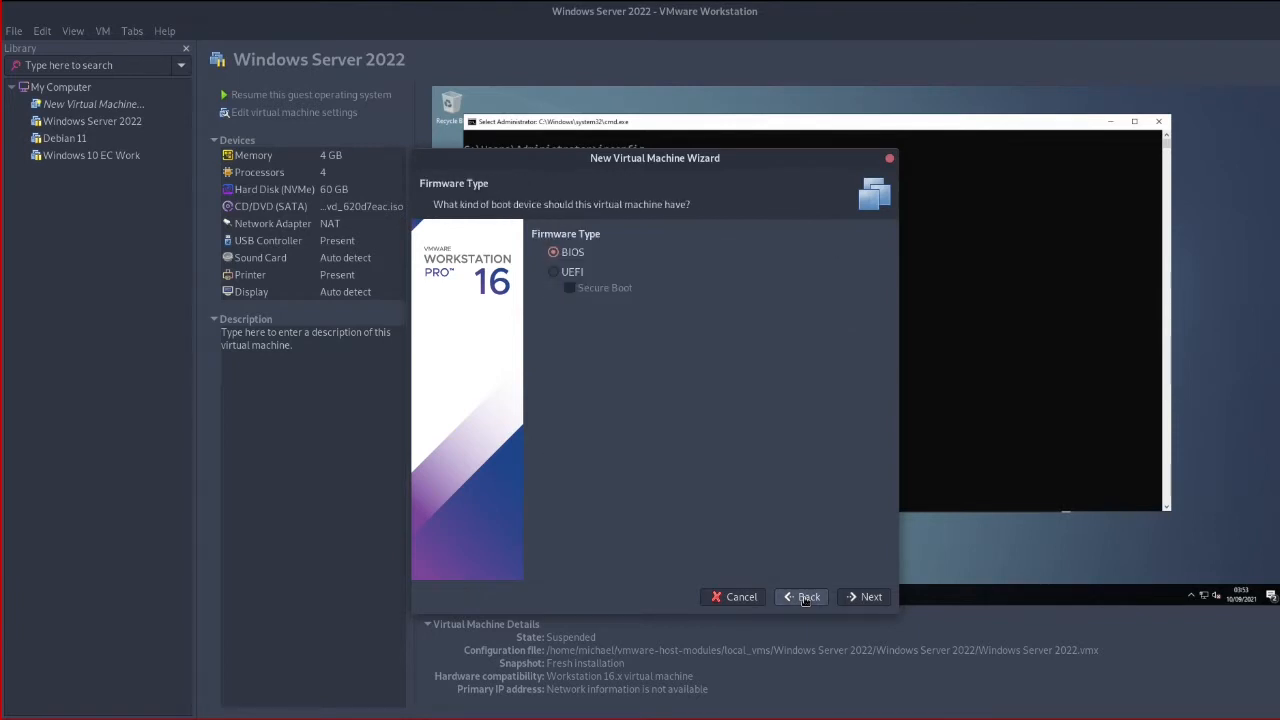
{"action": "left_click", "coordinate": [806, 597]}
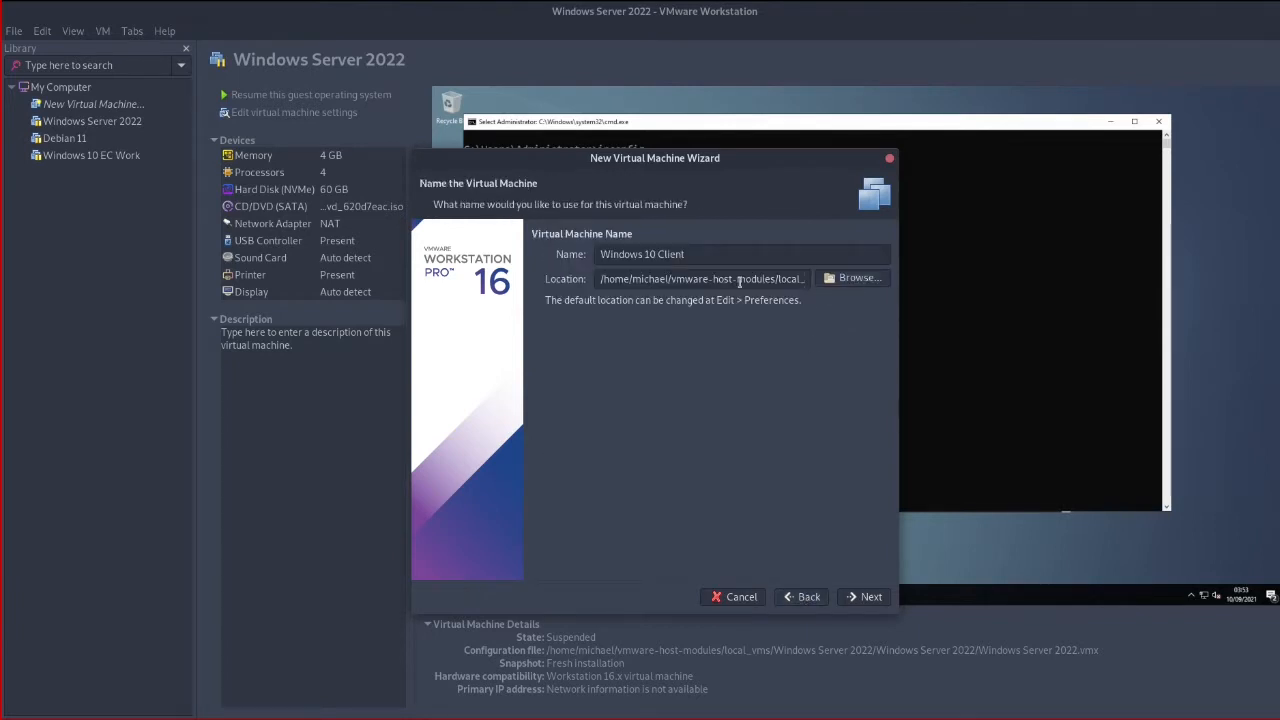
{"action": "left_click_drag", "start_coordinate": [736, 278], "coordinate": [827, 285]}
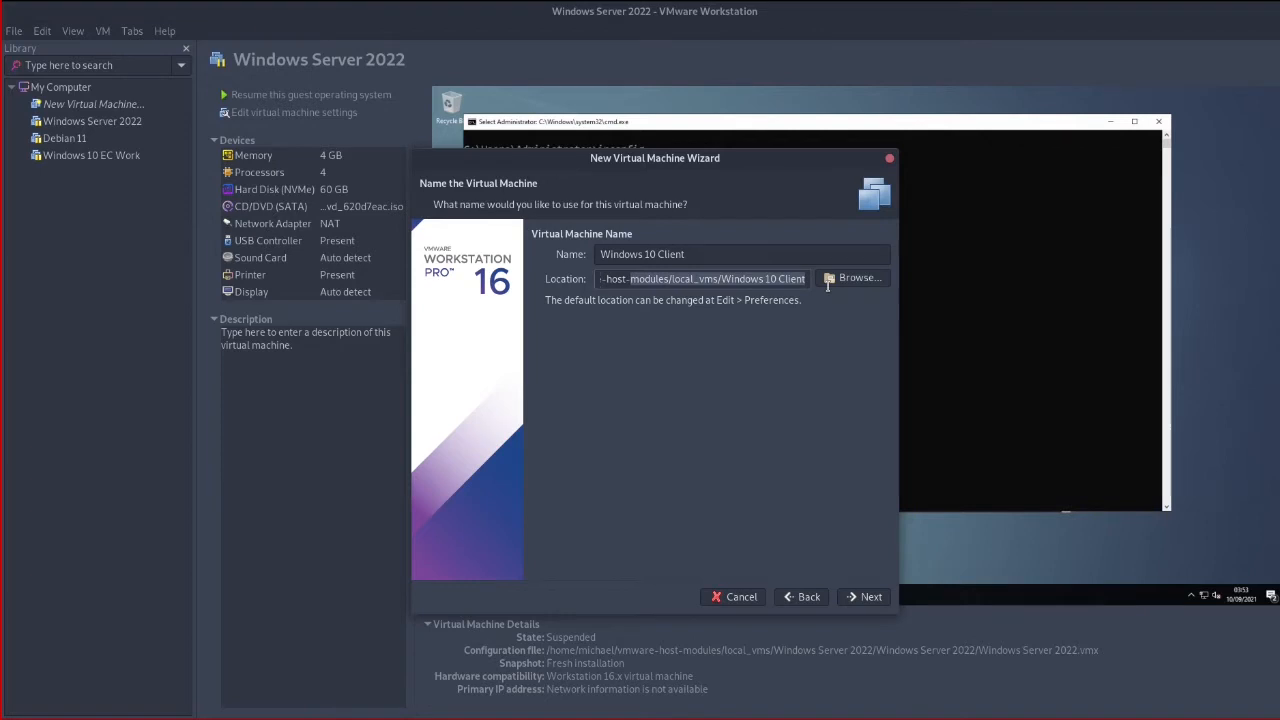
Advance through the remaining pages to the summary and finish creating the Windows 10 Client VM
{"action": "left_click", "coordinate": [870, 597]}
{"action": "left_click", "coordinate": [870, 597]}
{"action": "left_click", "coordinate": [870, 597]}
{"action": "left_click", "coordinate": [870, 597]}
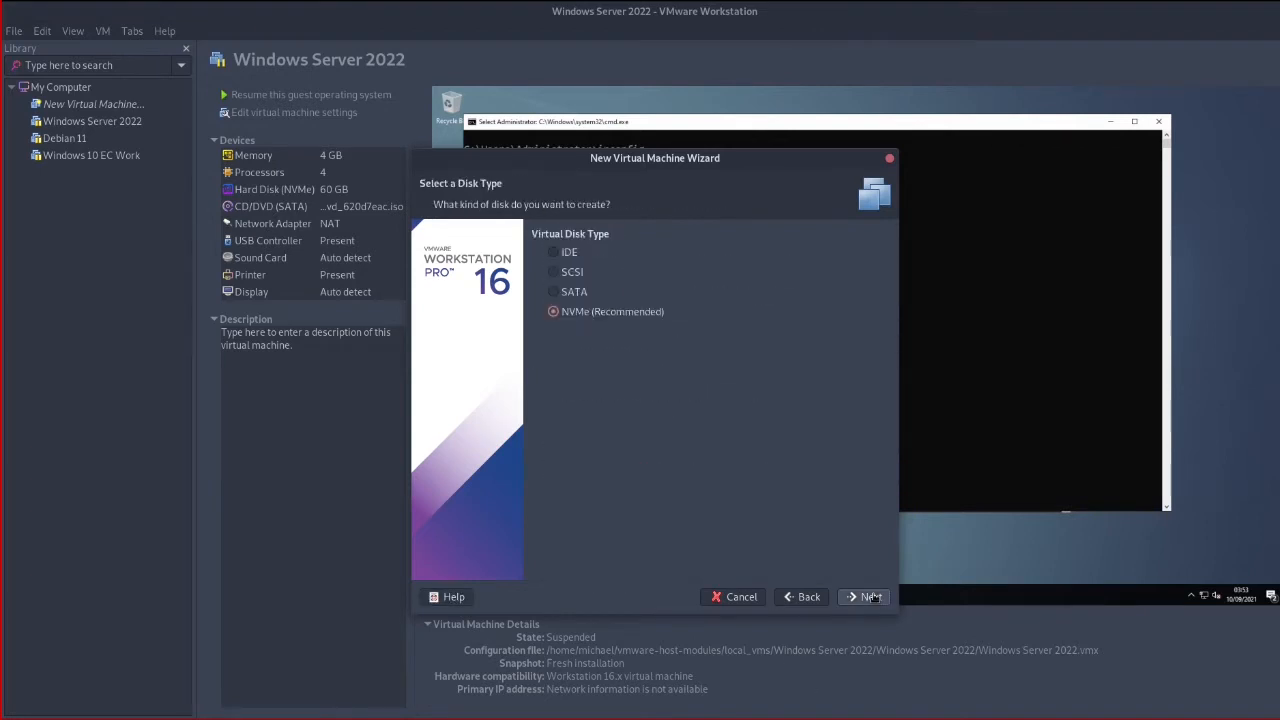
{"action": "left_click", "coordinate": [870, 597]}
{"action": "left_click", "coordinate": [870, 597]}
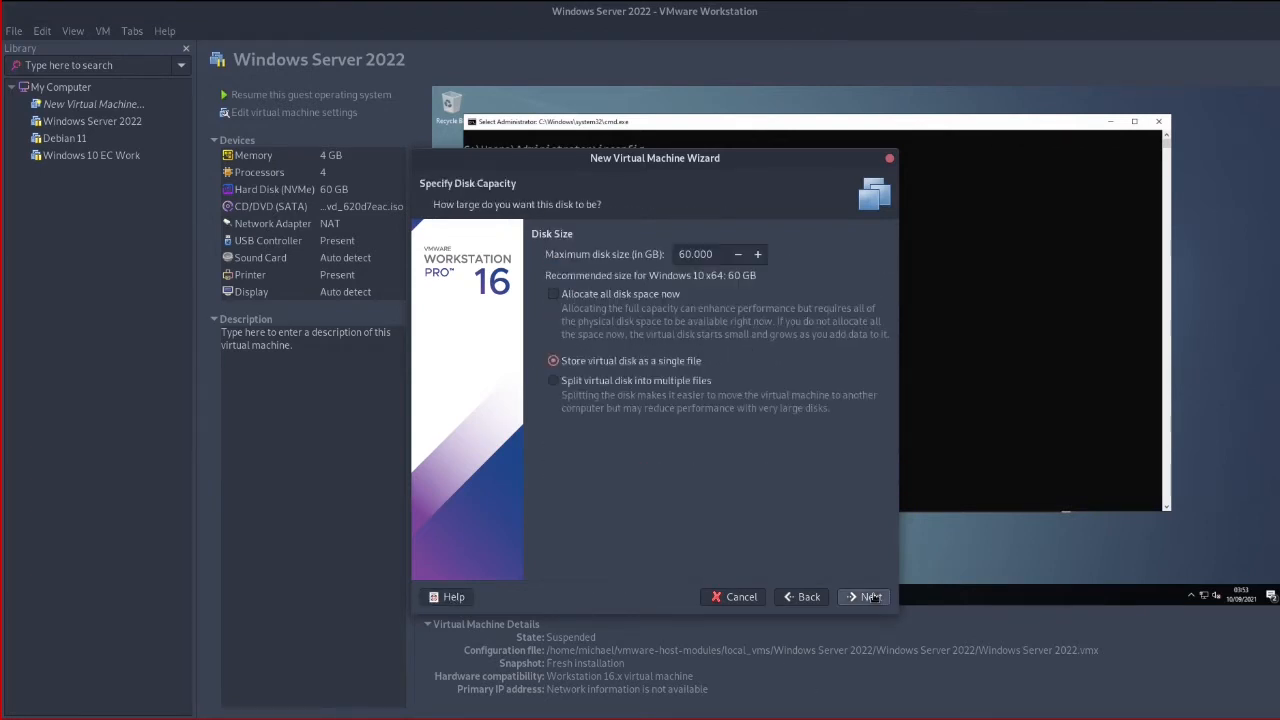
{"action": "left_click", "coordinate": [870, 597]}
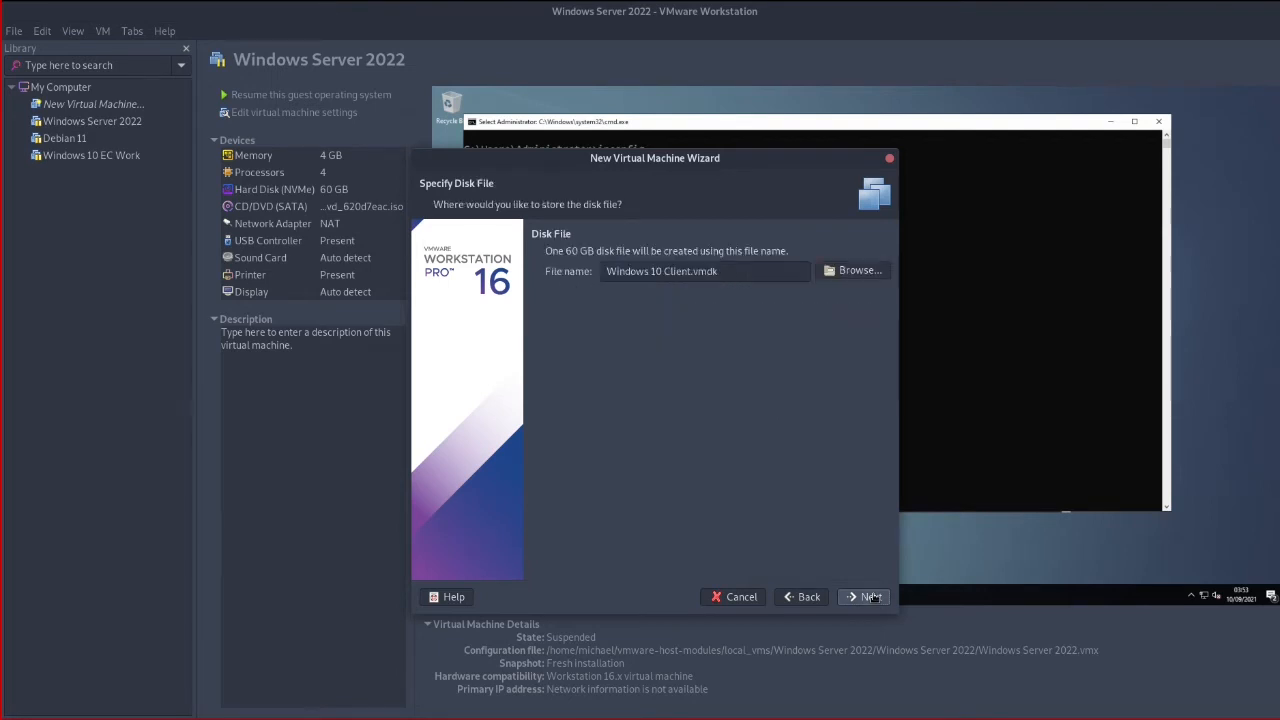
{"action": "left_click", "coordinate": [870, 597]}
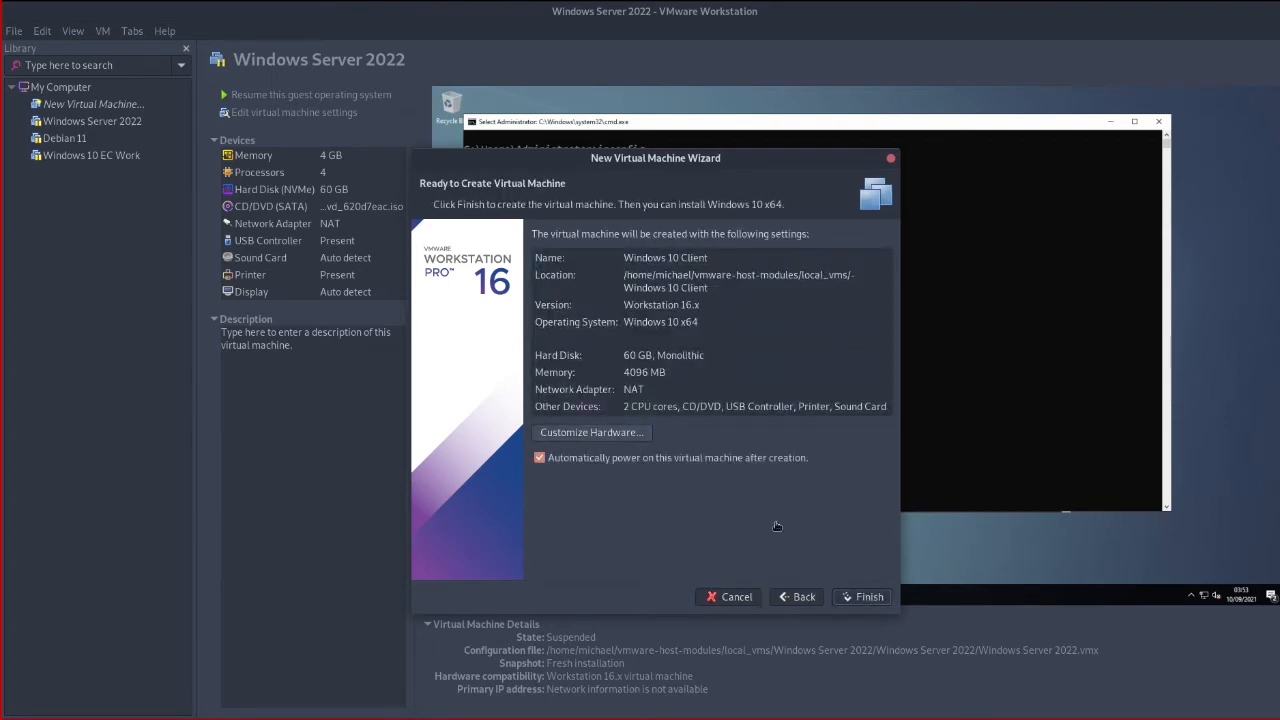
{"action": "left_click", "coordinate": [869, 600]}
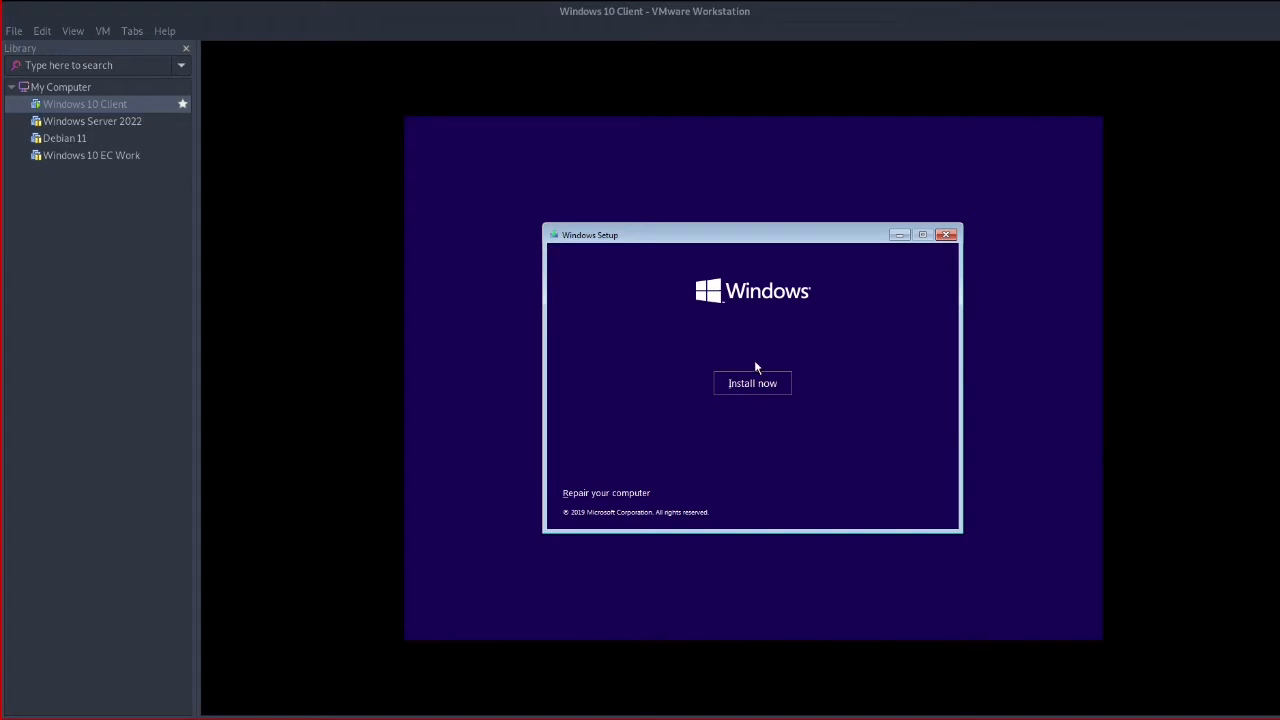
Start Windows Setup without a product key and select the Windows 10 Pro edition
{"action": "left_click", "coordinate": [745, 387]}
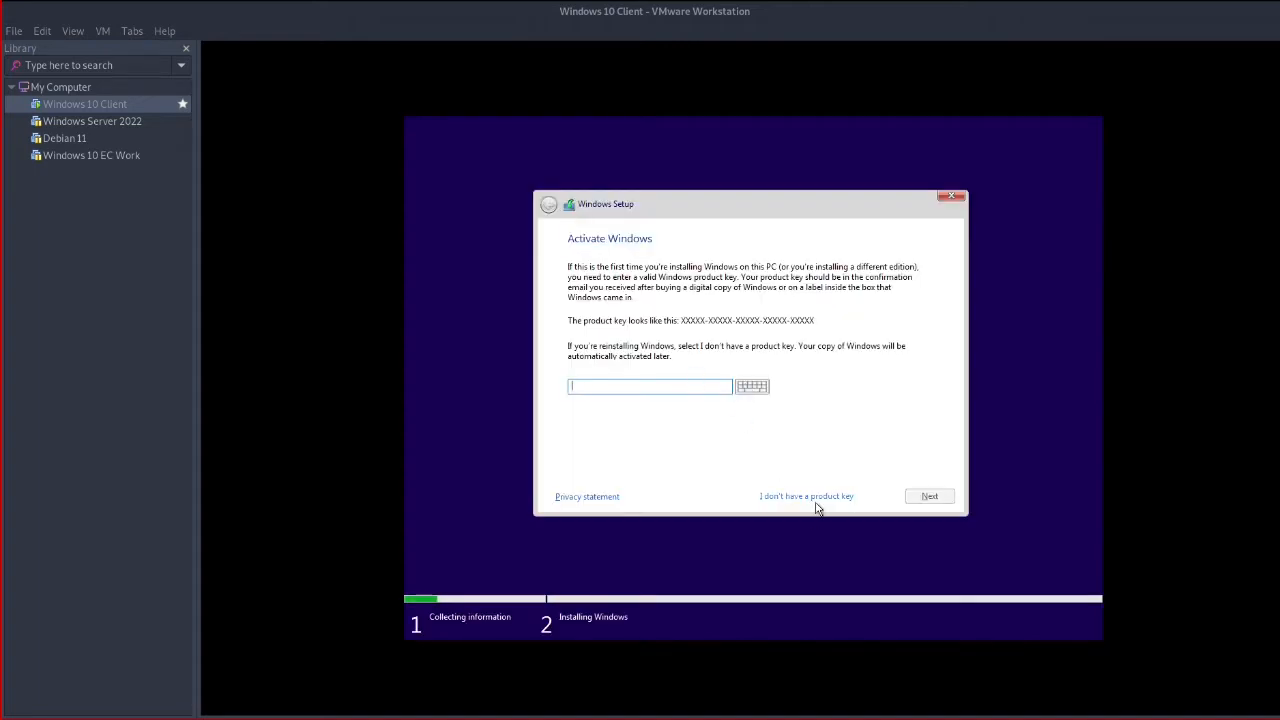
{"action": "left_click", "coordinate": [816, 496]}
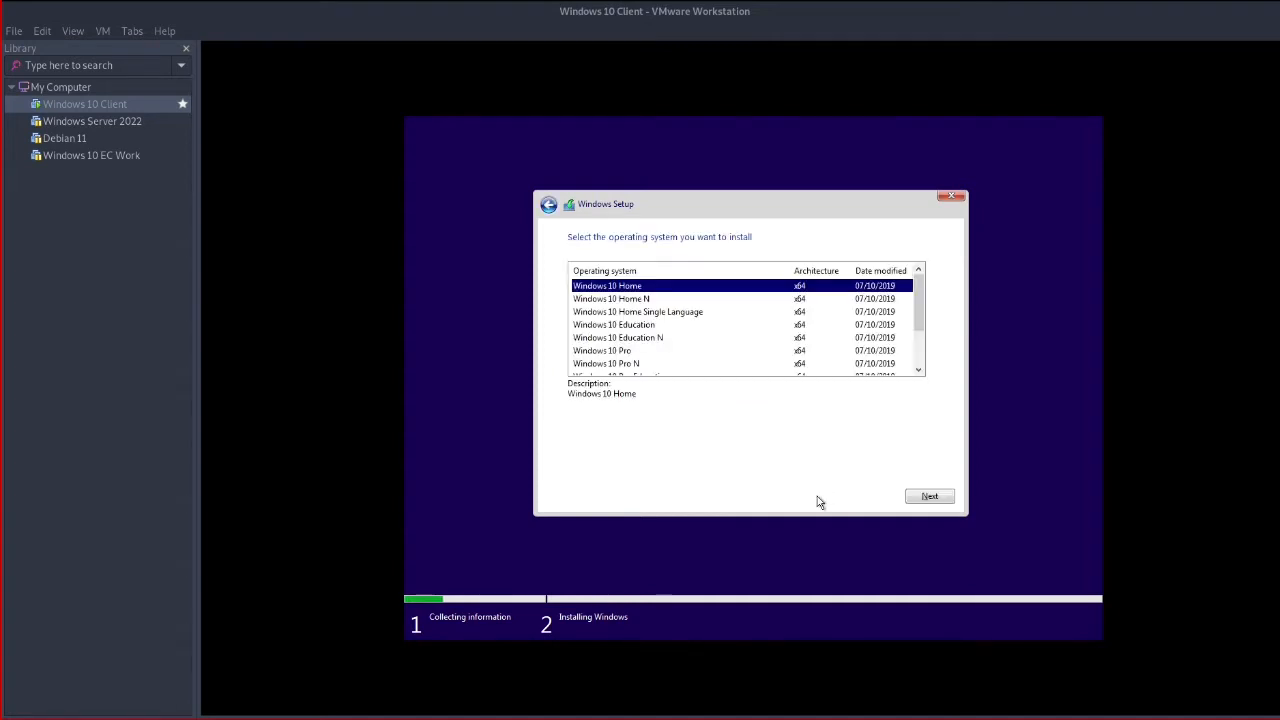
{"action": "scroll", "coordinate": [762, 330], "scroll_direction": "down", "scroll_amount": 2}
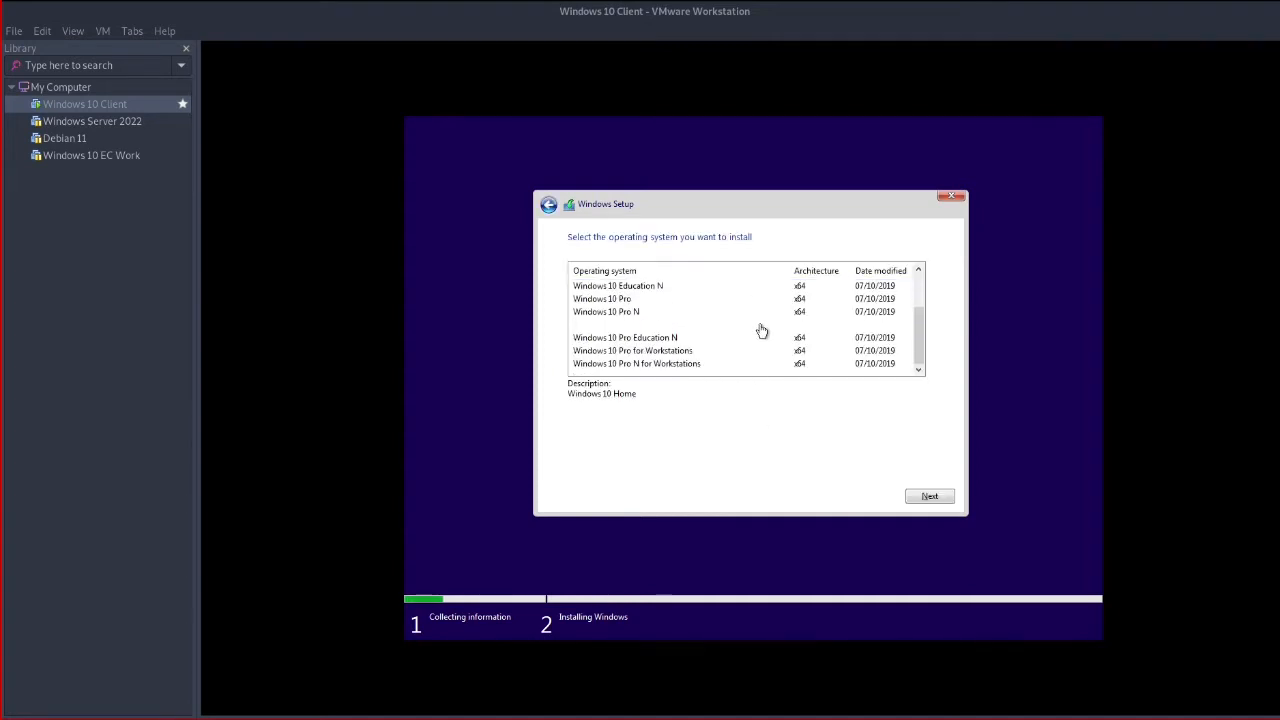
{"action": "scroll", "coordinate": [762, 330], "scroll_direction": "up", "scroll_amount": 2}
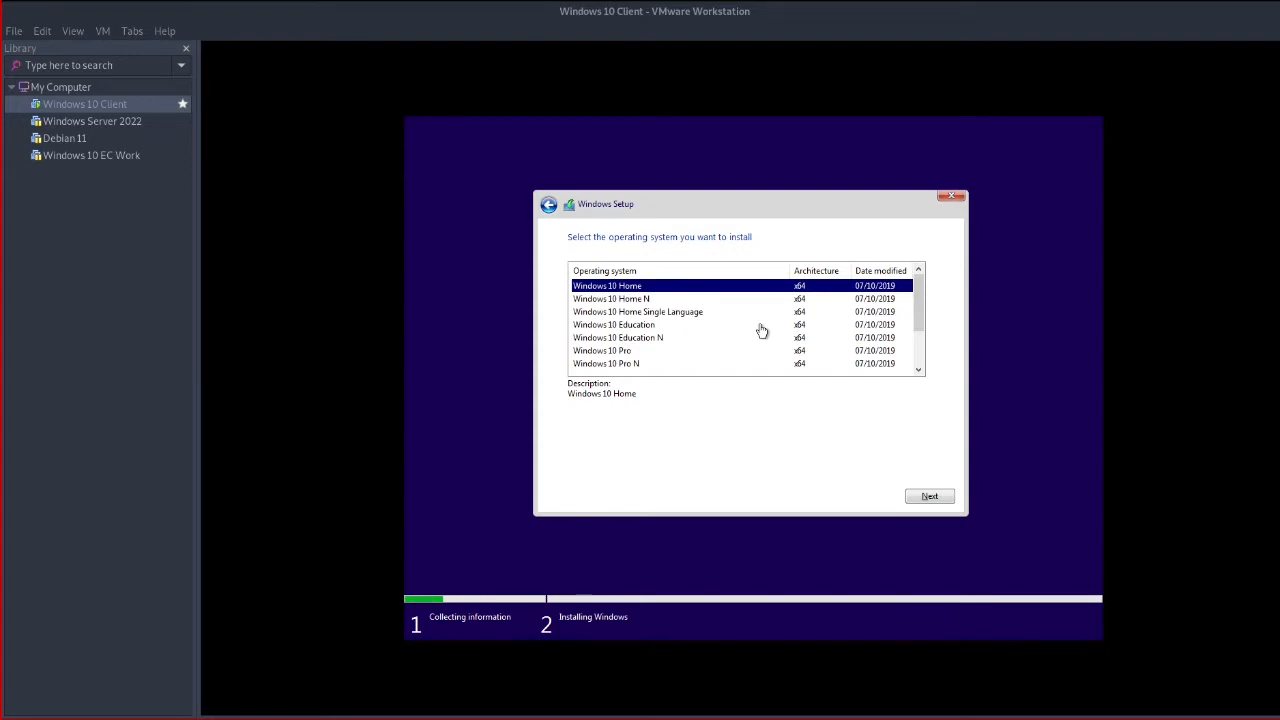
{"action": "scroll", "coordinate": [723, 306], "scroll_direction": "down", "scroll_amount": 2}
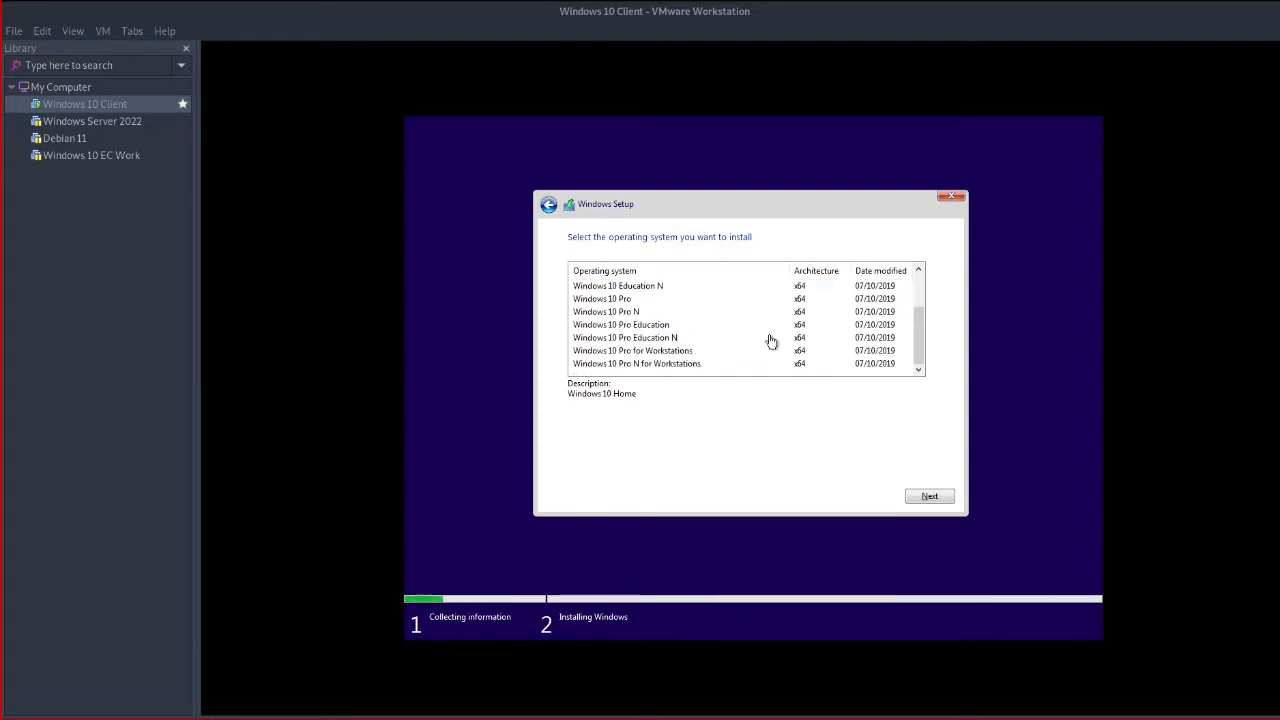
{"action": "left_click", "coordinate": [631, 300]}
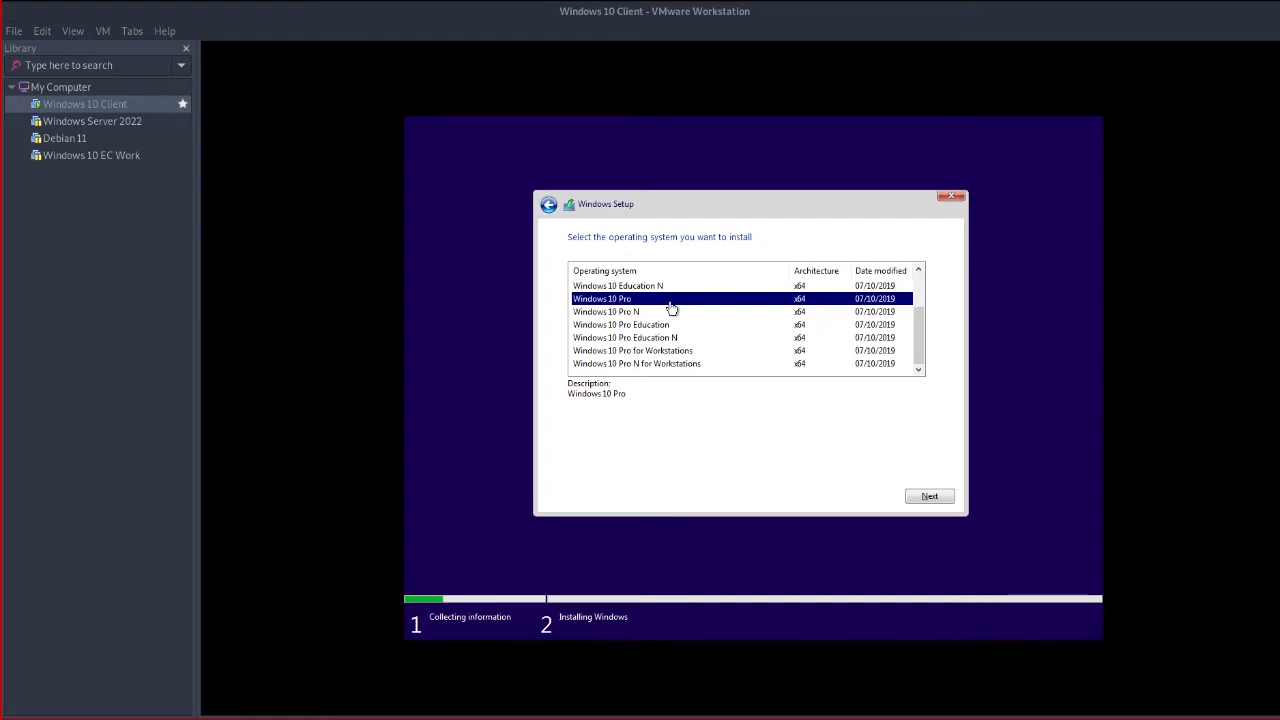
{"action": "left_click", "coordinate": [930, 495]}
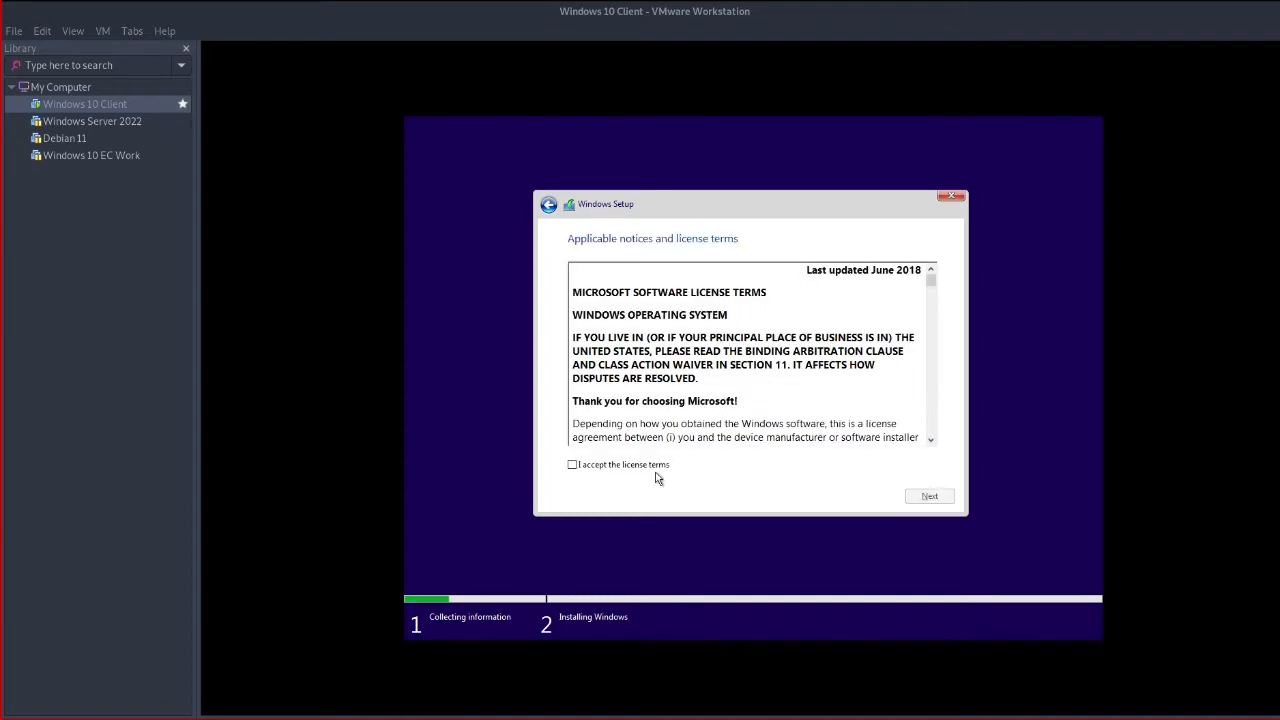
Accept the license and run a custom Windows-only install onto the unallocated 60 GB drive
{"action": "left_click", "coordinate": [642, 474]}
{"action": "left_click", "coordinate": [930, 496]}
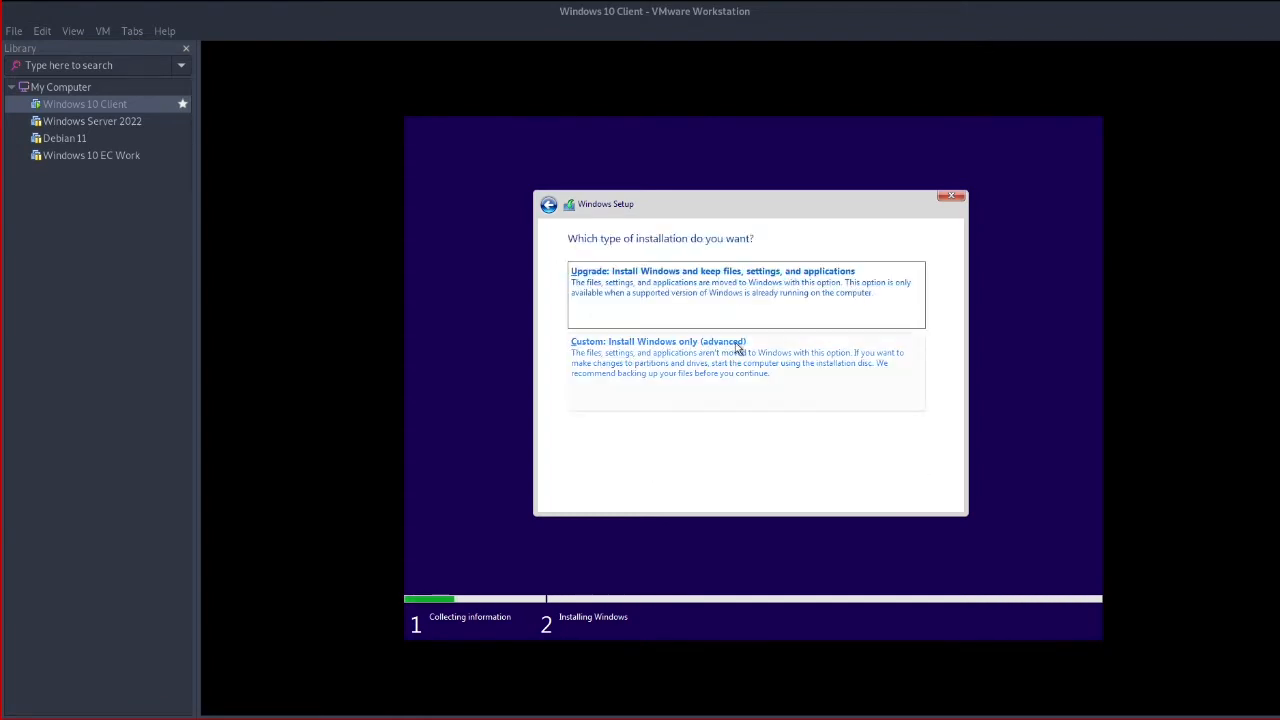
{"action": "left_click", "coordinate": [617, 360]}
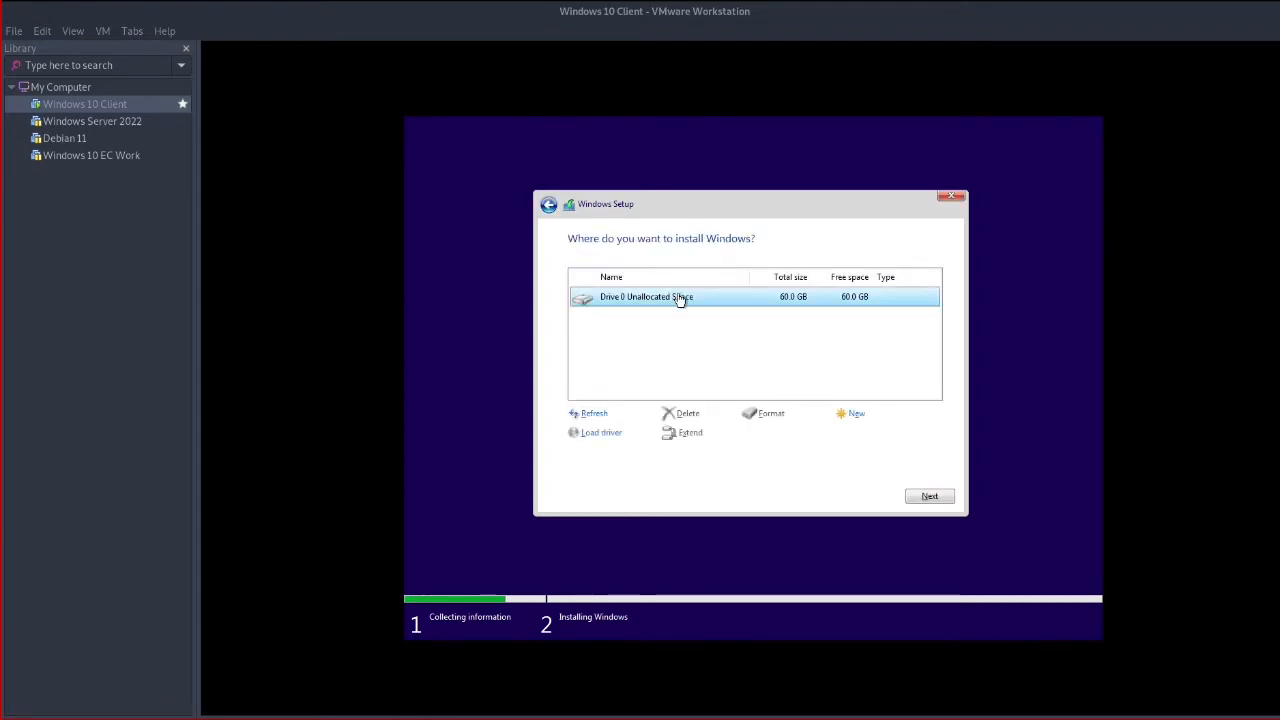
{"action": "left_click", "coordinate": [929, 497]}
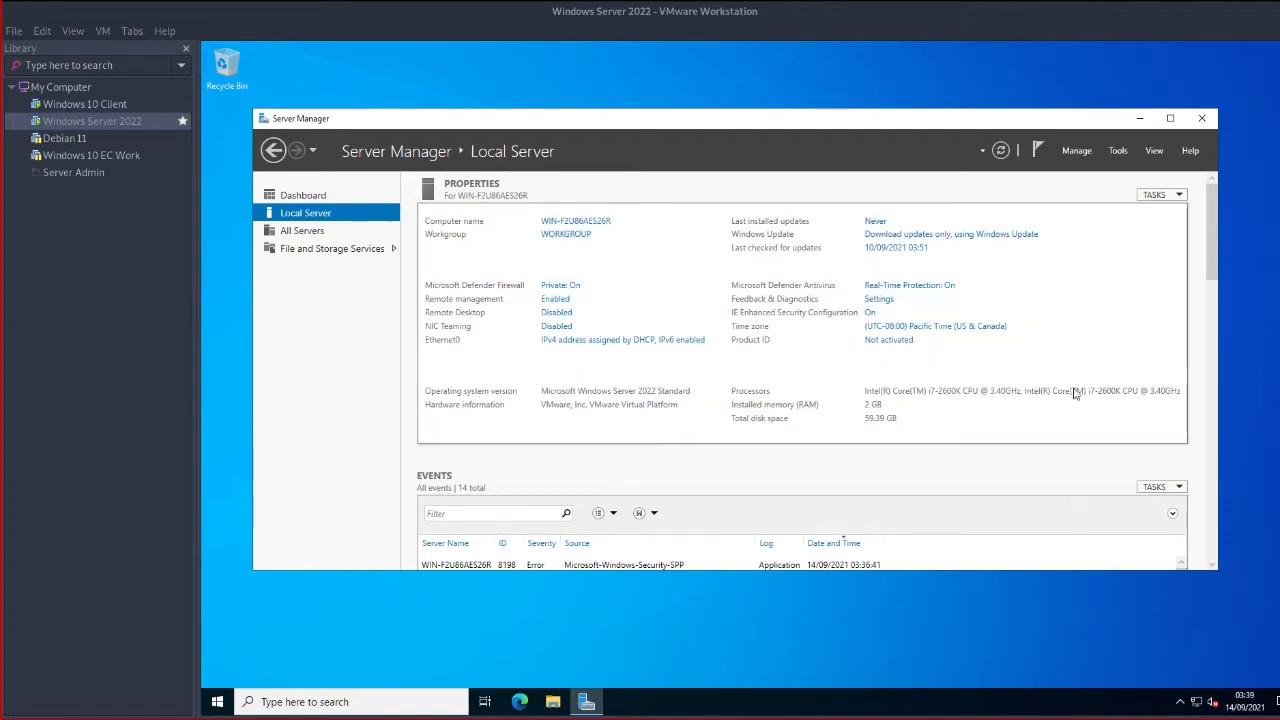
Bring up the server's network connection options, then switch to the Windows 10 Client VM
{"action": "left_click_drag", "start_coordinate": [1214, 253], "coordinate": [1203, 225]}
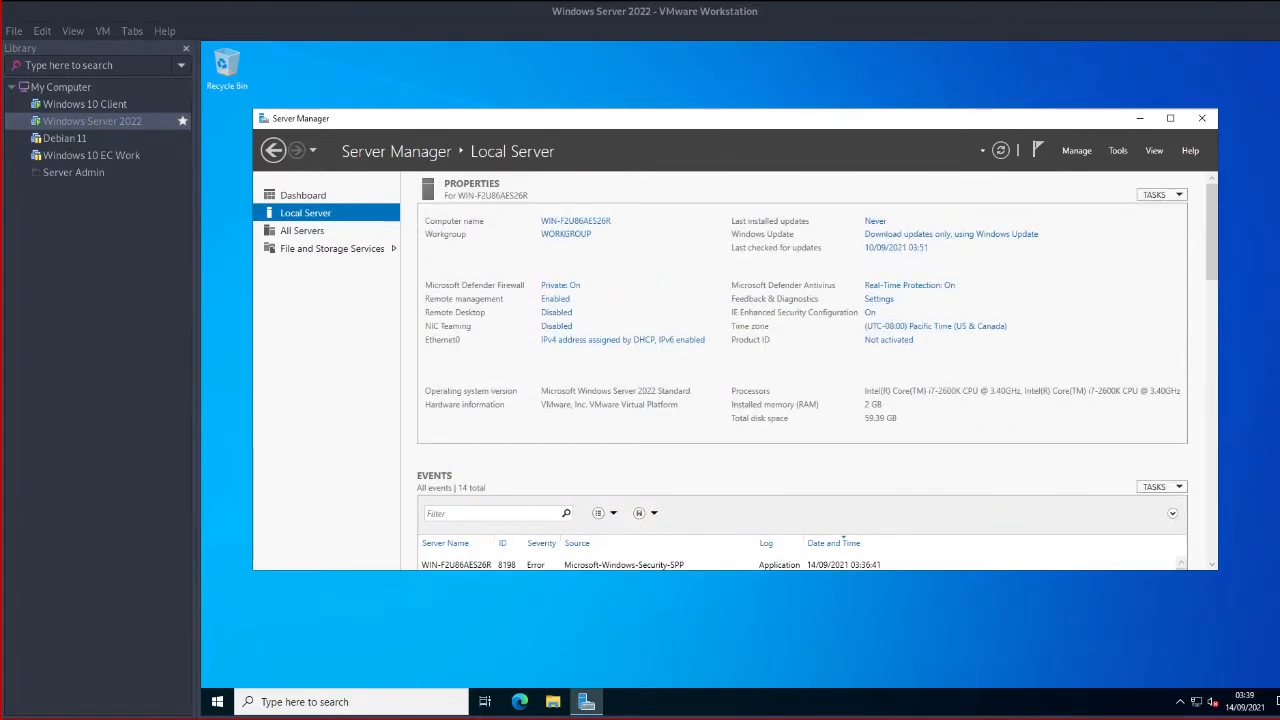
{"action": "right_click", "coordinate": [1195, 702]}
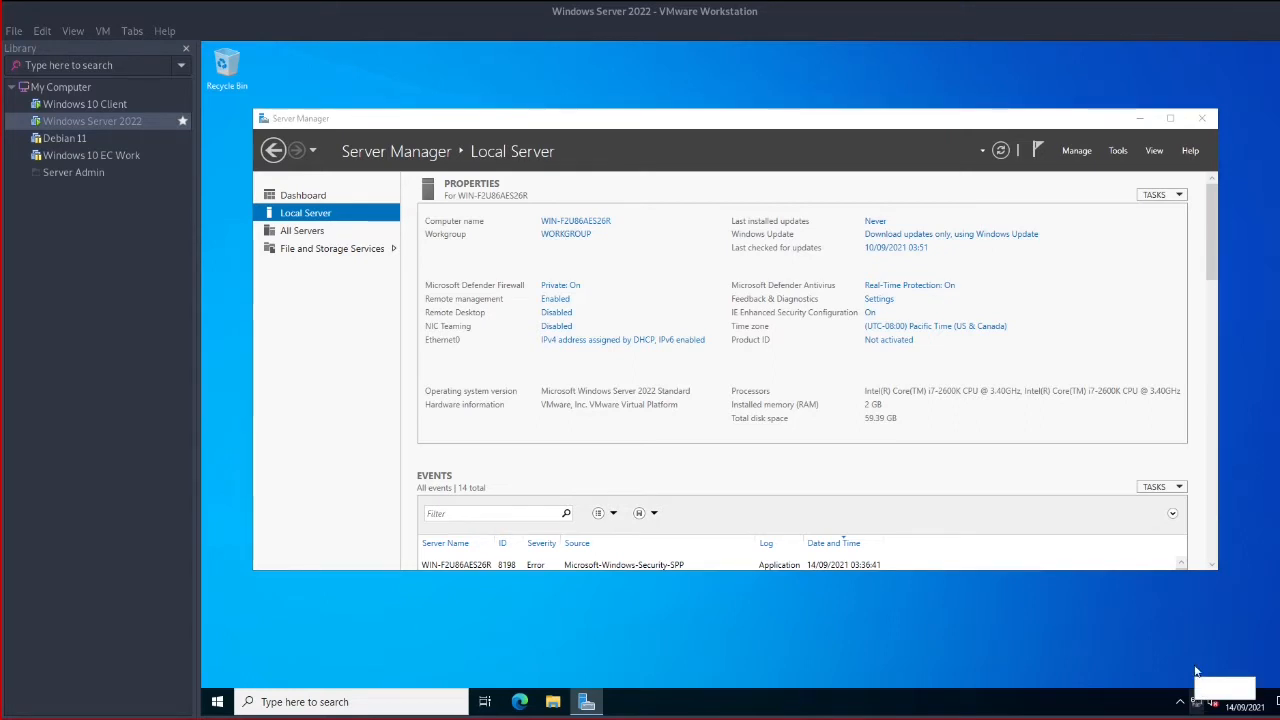
{"action": "left_click", "coordinate": [90, 104]}
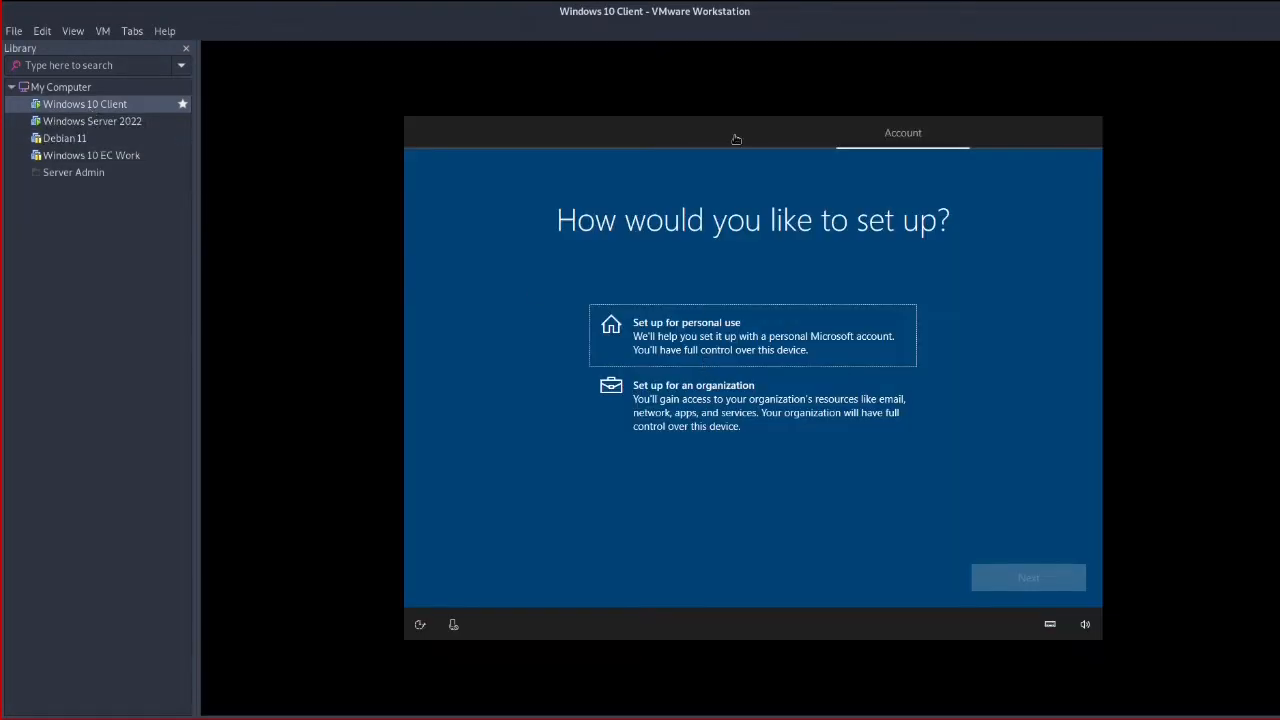
Choose personal-use setup, then skip Microsoft sign-in with an offline account and limited experience
{"action": "left_click", "coordinate": [750, 340]}
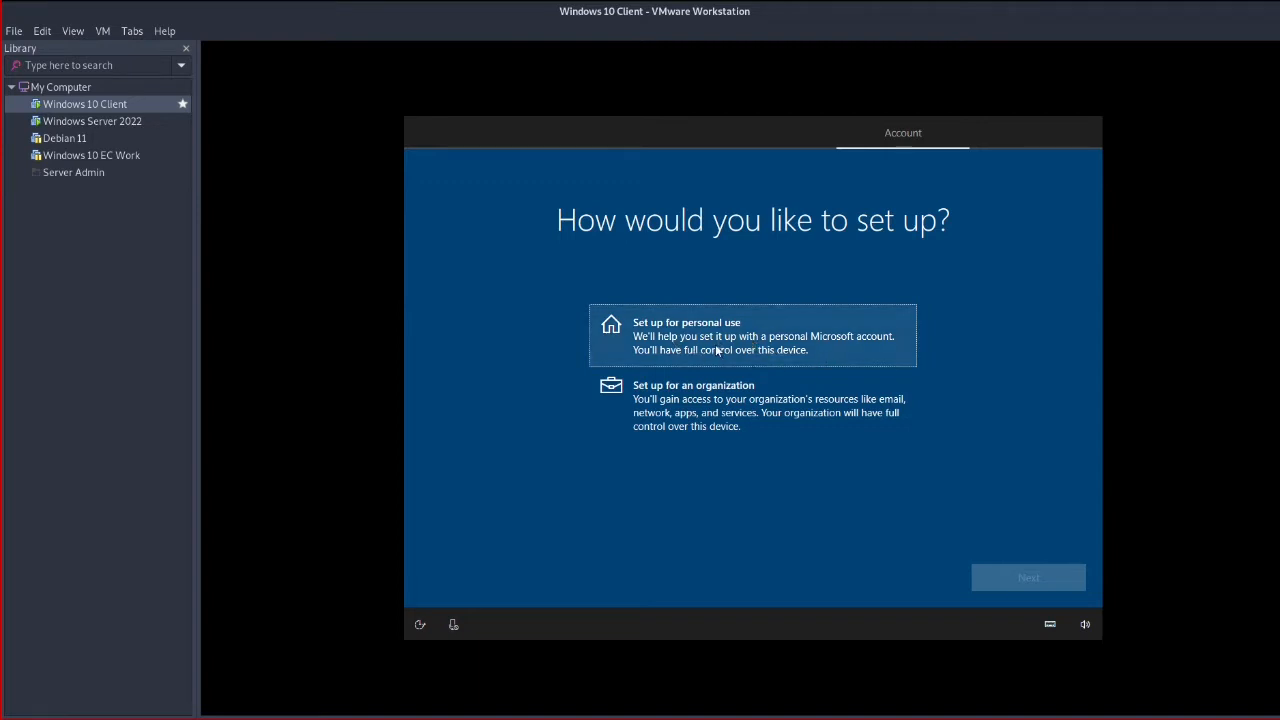
{"action": "left_click", "coordinate": [716, 350]}
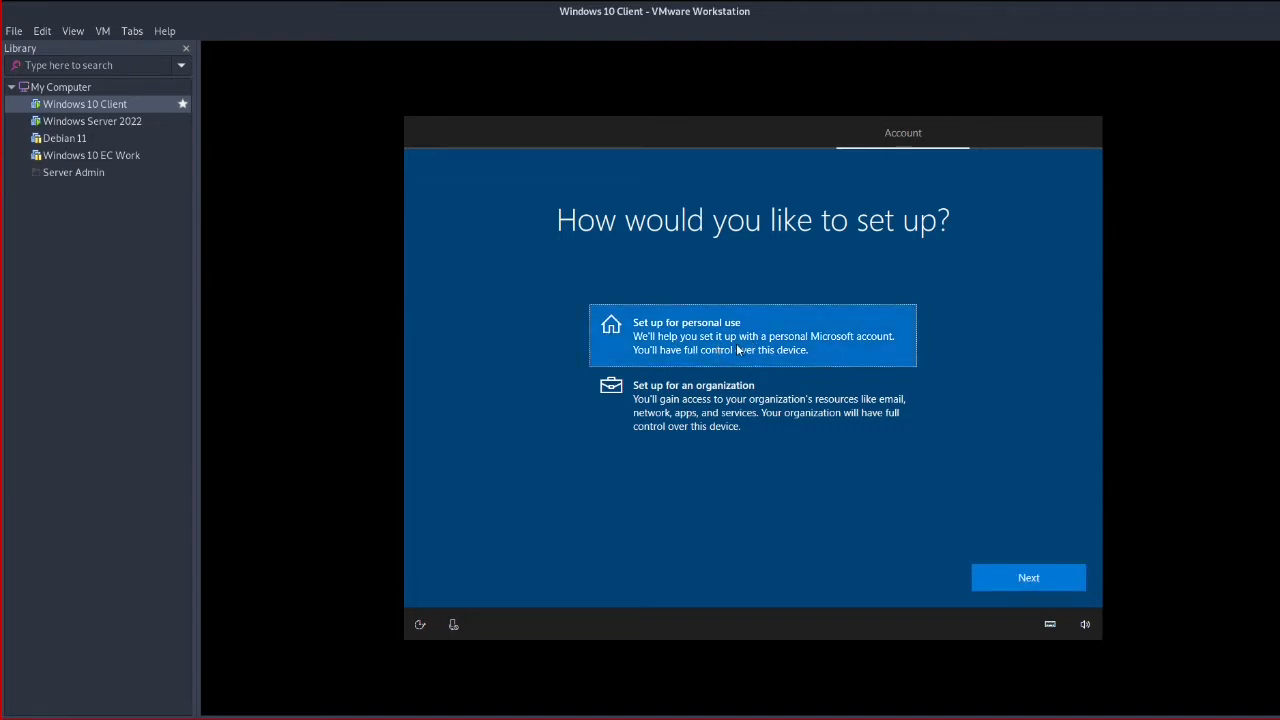
{"action": "left_click", "coordinate": [1023, 580]}
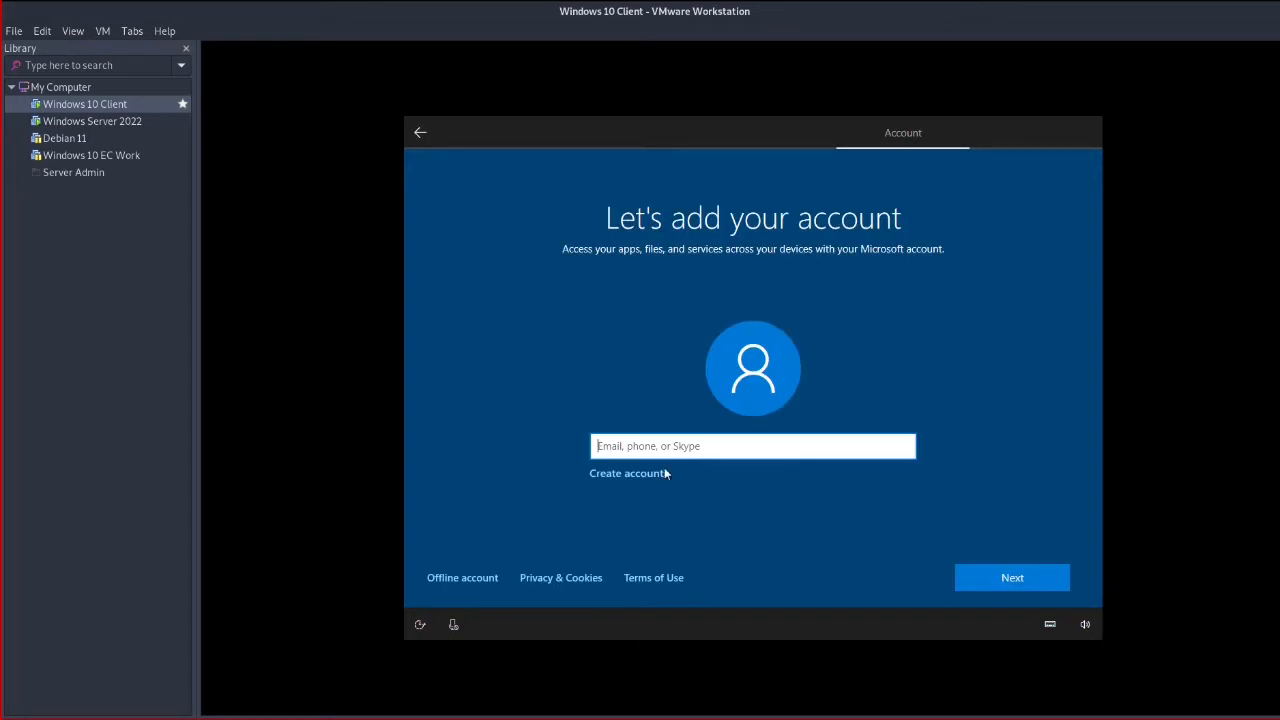
{"action": "left_click", "coordinate": [488, 580]}
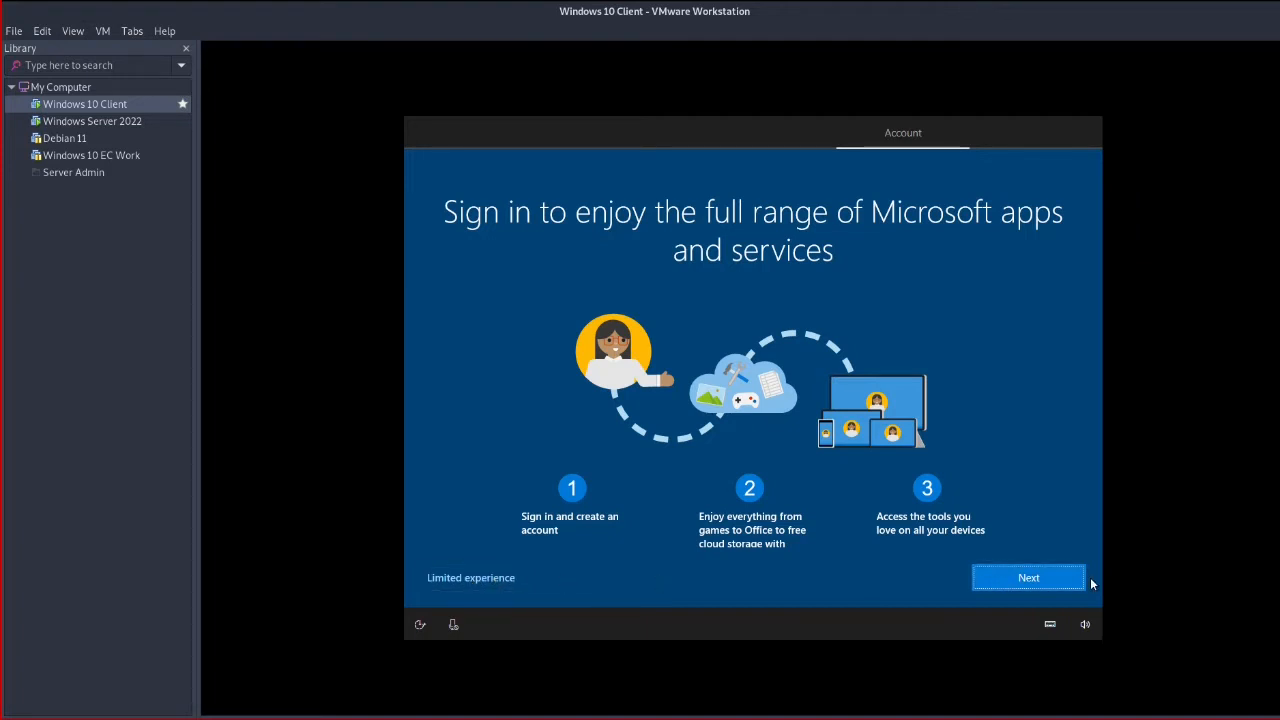
{"action": "left_click", "coordinate": [463, 577]}
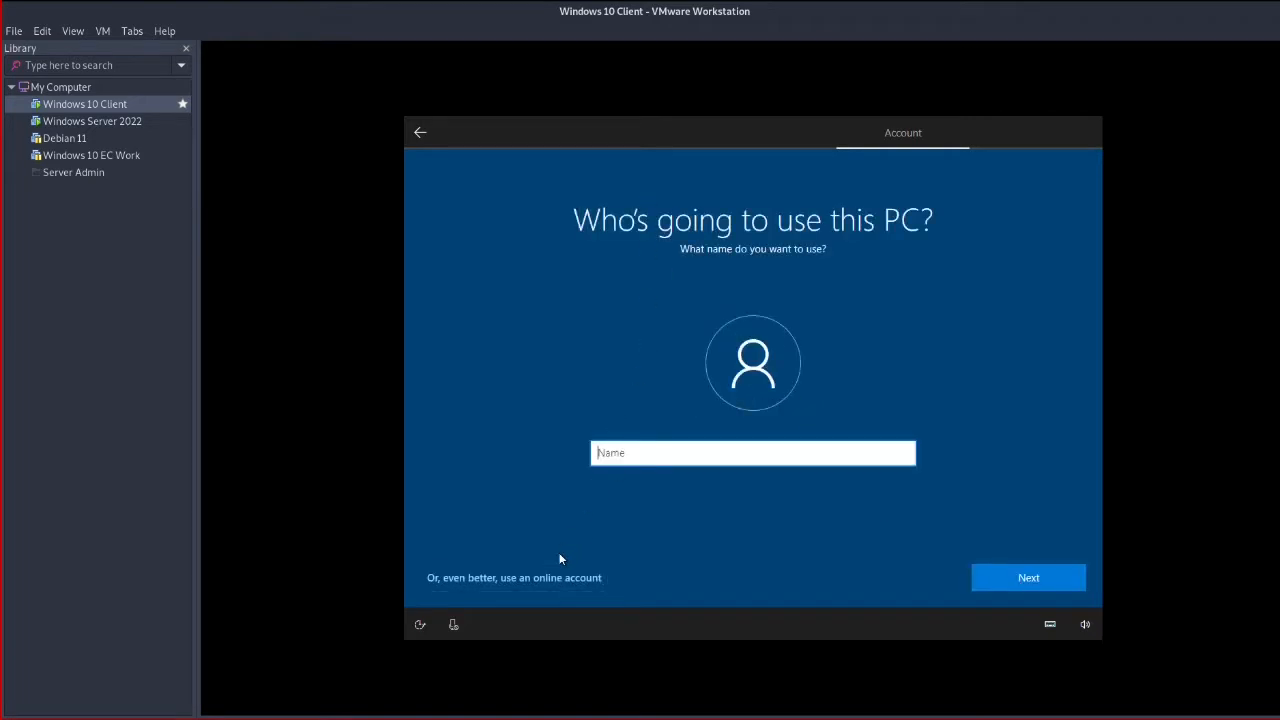
Enter the user's full name for the local account
{"action": "left_click", "coordinate": [560, 583]}
{"action": "type", "text": "John Smith"}
{"action": "left_click", "coordinate": [1032, 573]}
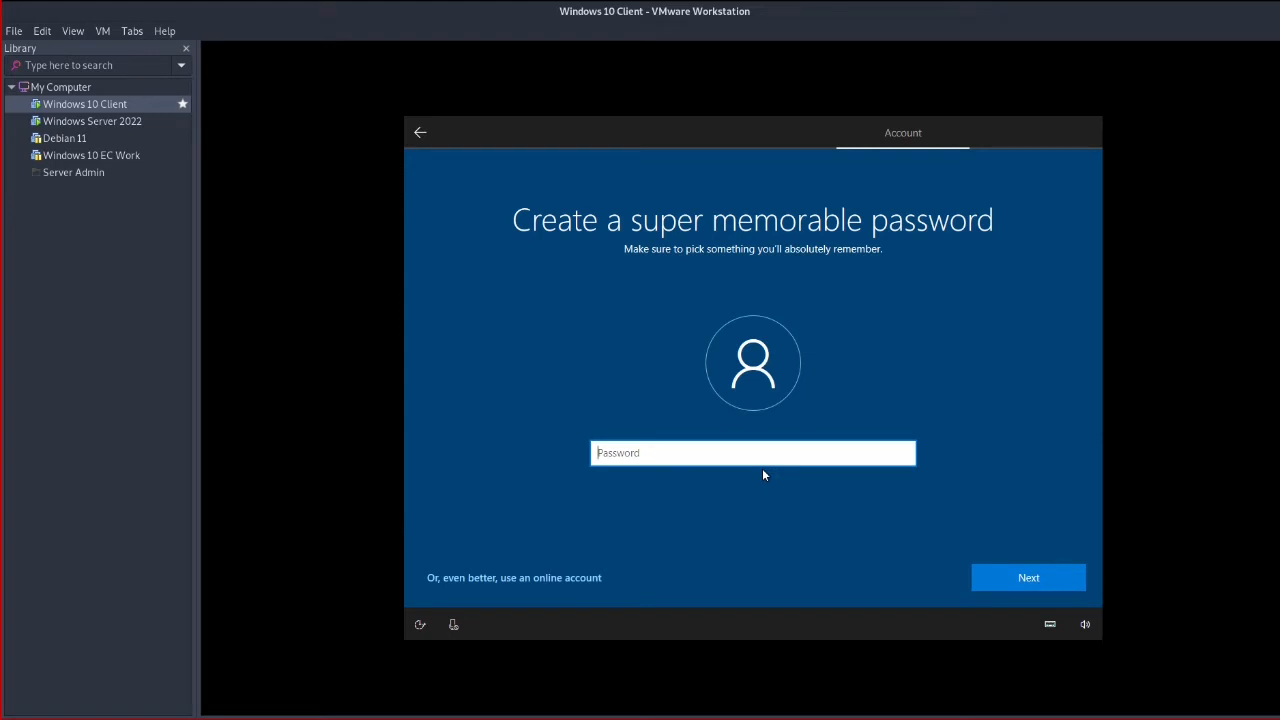
Set the account password, verify it with the reveal icon, and confirm it
{"action": "type", "text": "•••••••••••••••••"}
{"action": "left_click", "coordinate": [904, 455]}
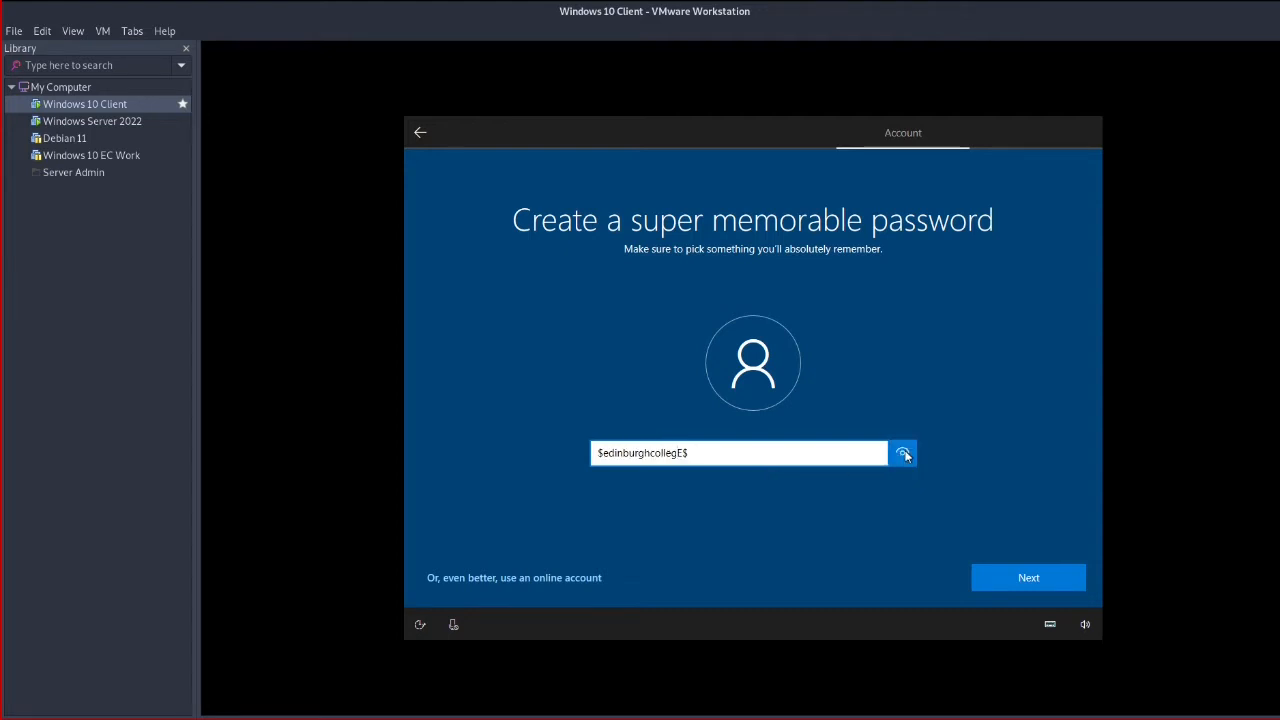
{"action": "left_click", "coordinate": [1010, 581]}
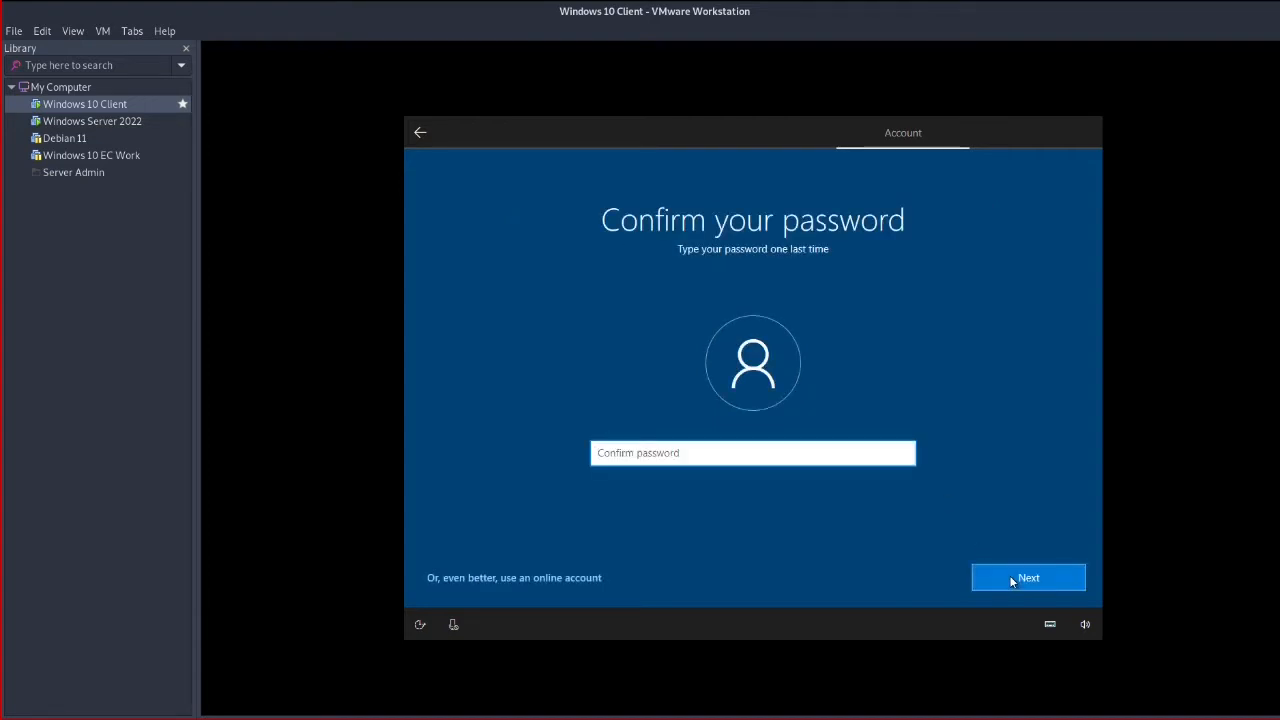
{"action": "type", "text": "••"}
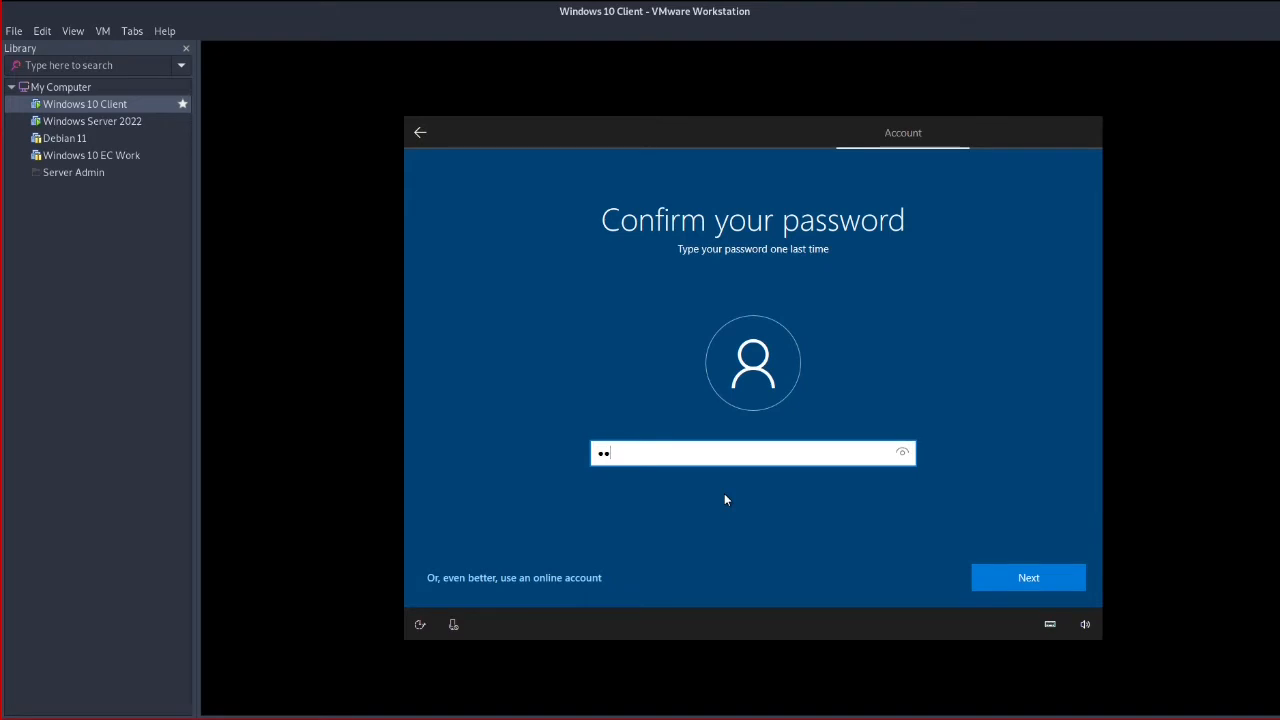
{"action": "type", "text": "•••••••••••••••"}
{"action": "left_click", "coordinate": [1035, 570]}
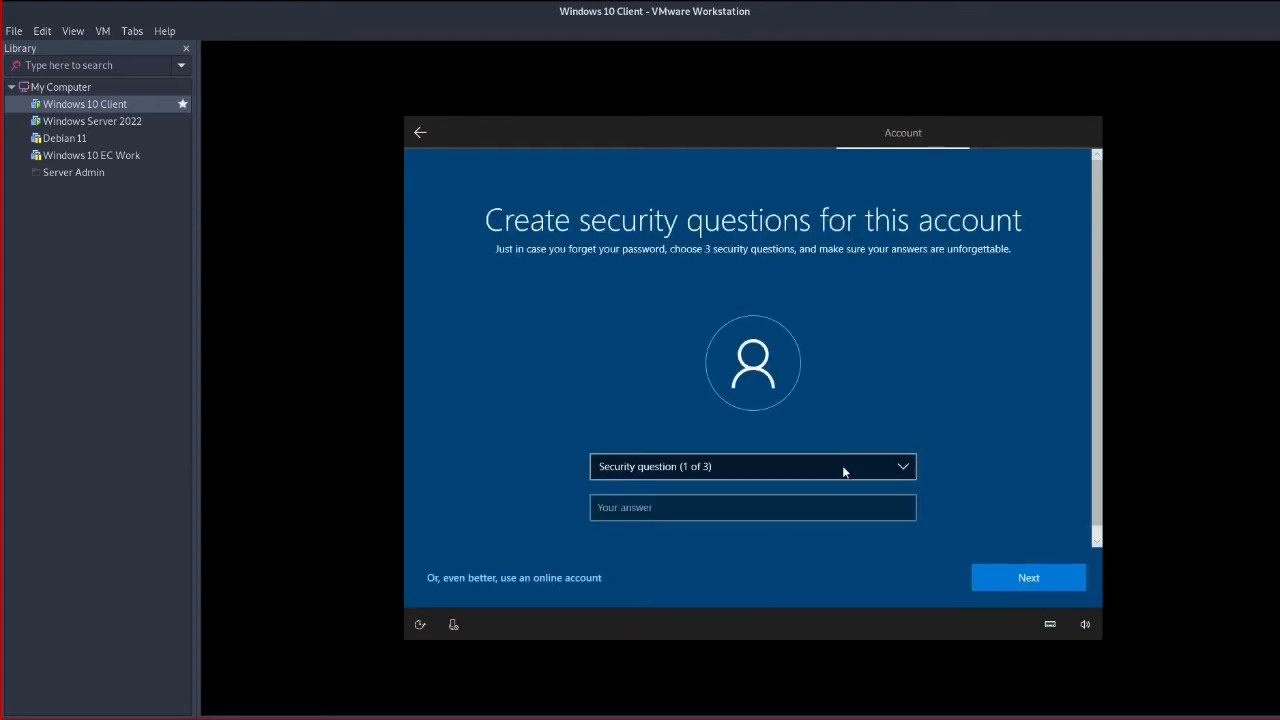
Choose the first pet's name security question and enter its answer
{"action": "left_click", "coordinate": [905, 468]}
{"action": "left_click", "coordinate": [720, 470]}
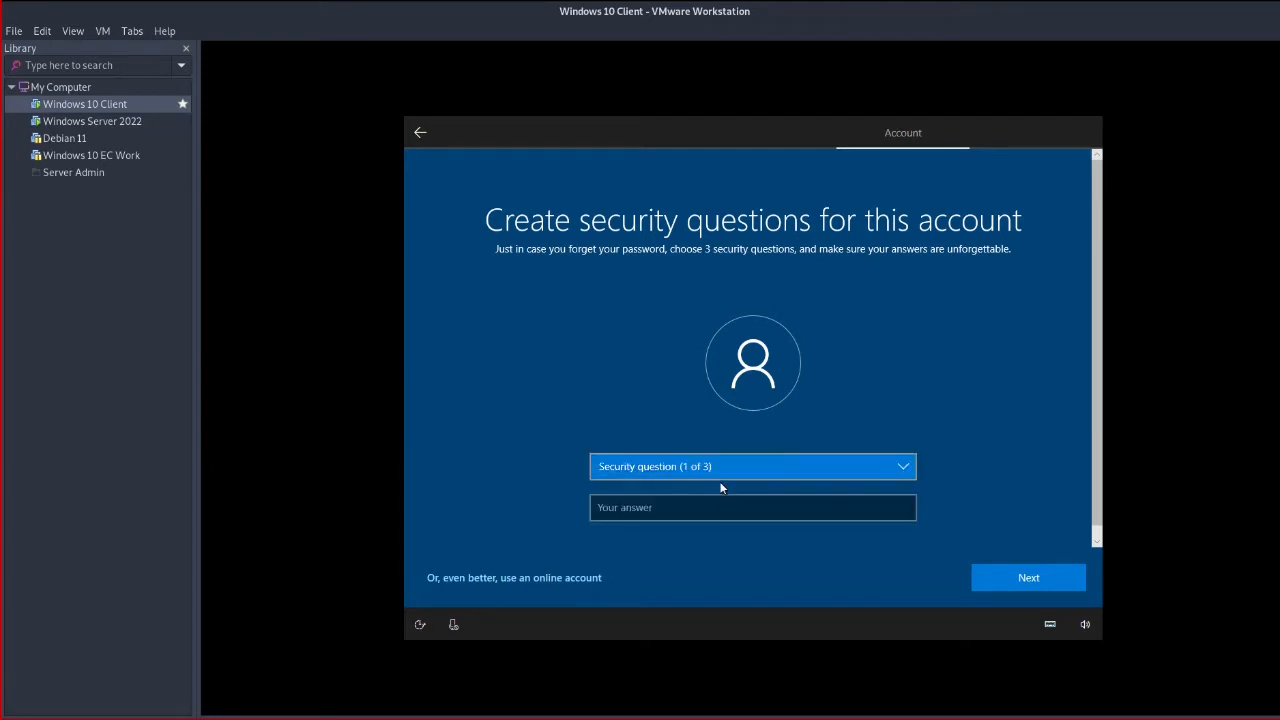
{"action": "left_click", "coordinate": [825, 460]}
{"action": "left_click", "coordinate": [797, 481]}
{"action": "left_click", "coordinate": [762, 509]}
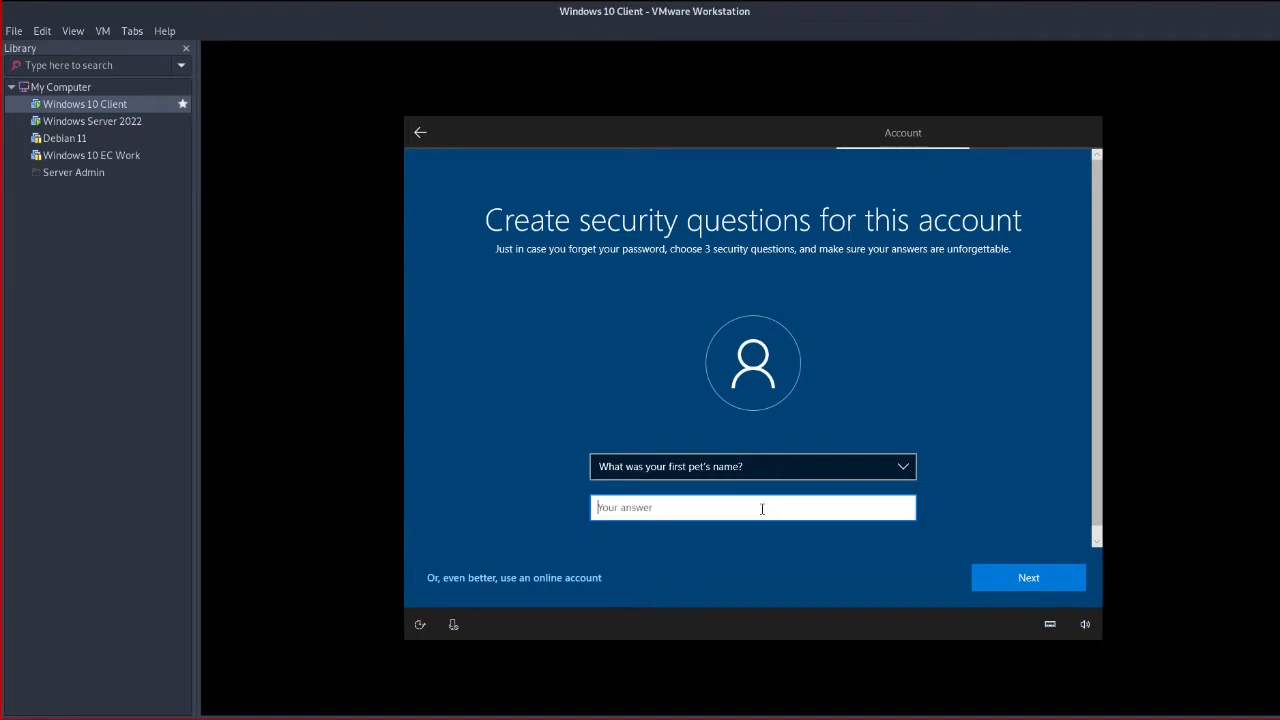
{"action": "left_click", "coordinate": [1047, 578]}
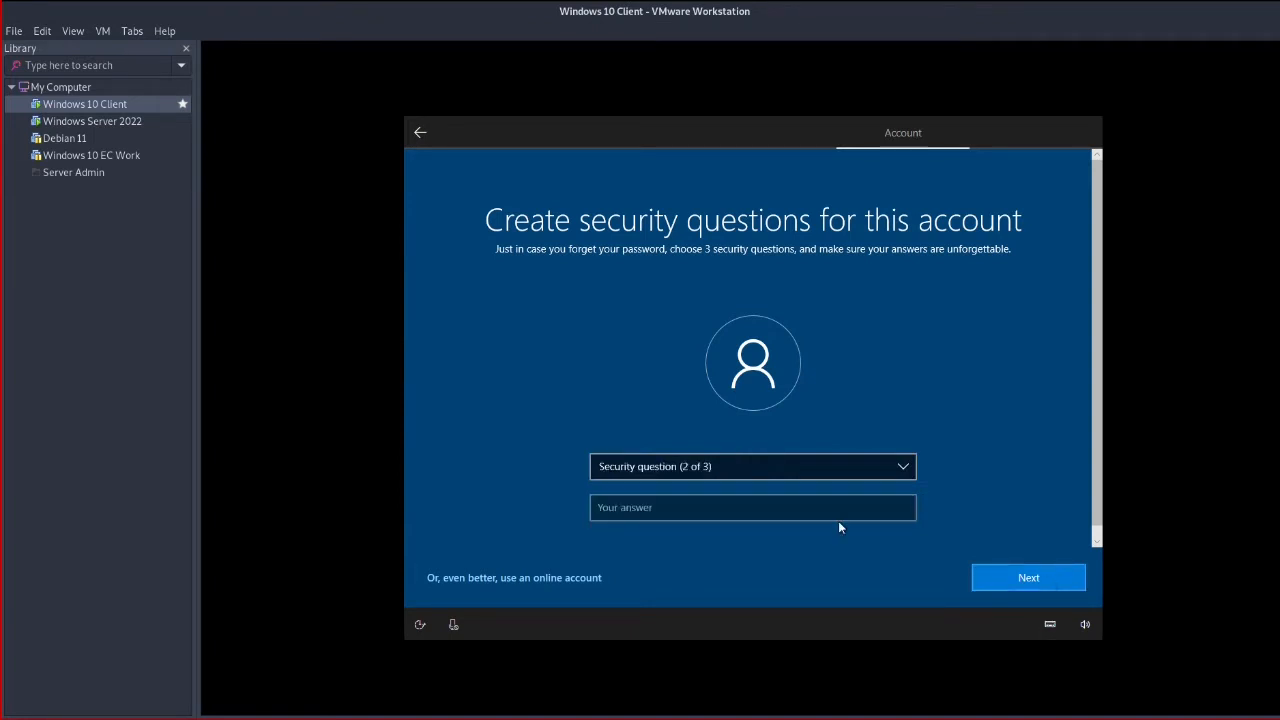
Choose the city-where-you-were-born security question and enter its answer
{"action": "left_click", "coordinate": [754, 464]}
{"action": "left_click", "coordinate": [752, 481]}
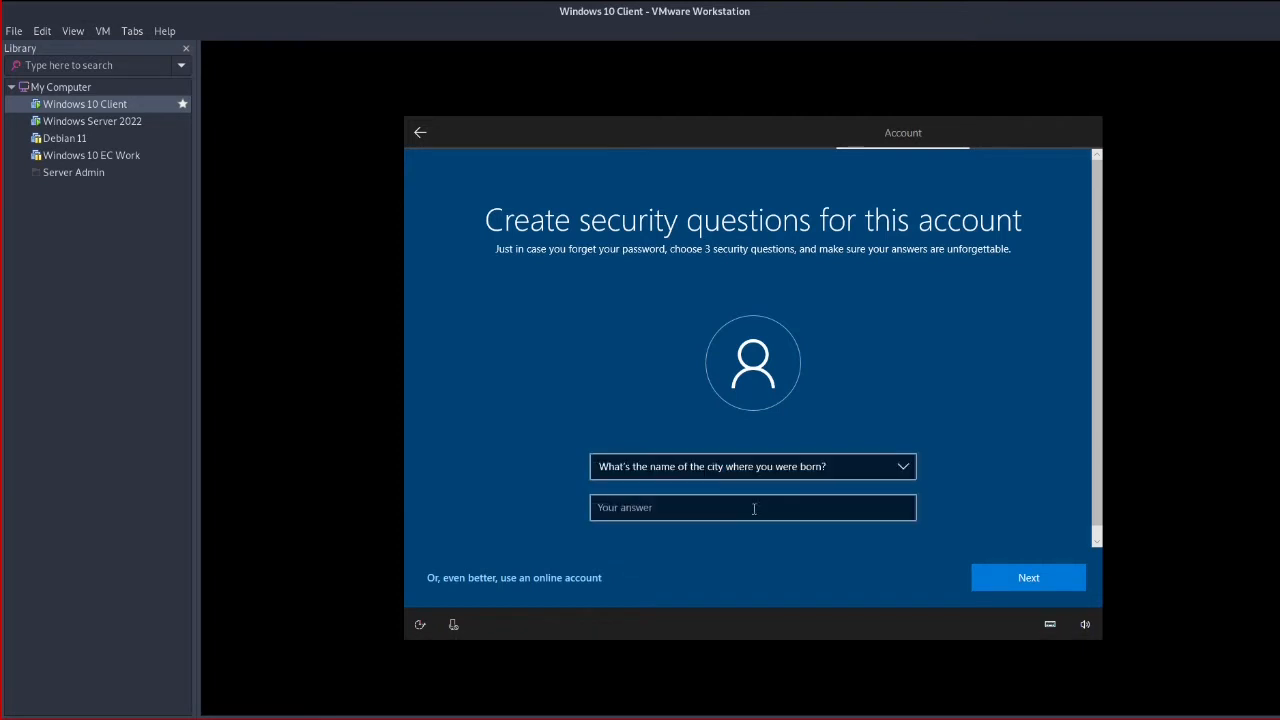
{"action": "left_click", "coordinate": [752, 507]}
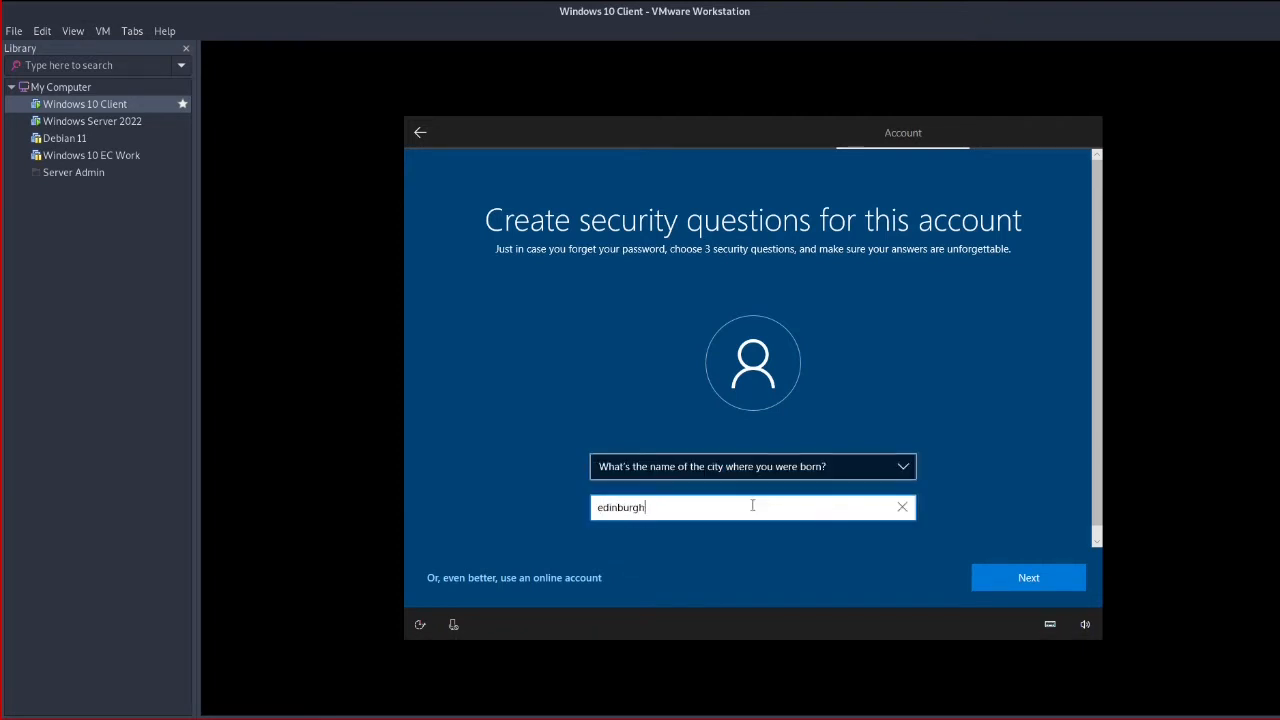
{"action": "left_click", "coordinate": [1058, 566]}
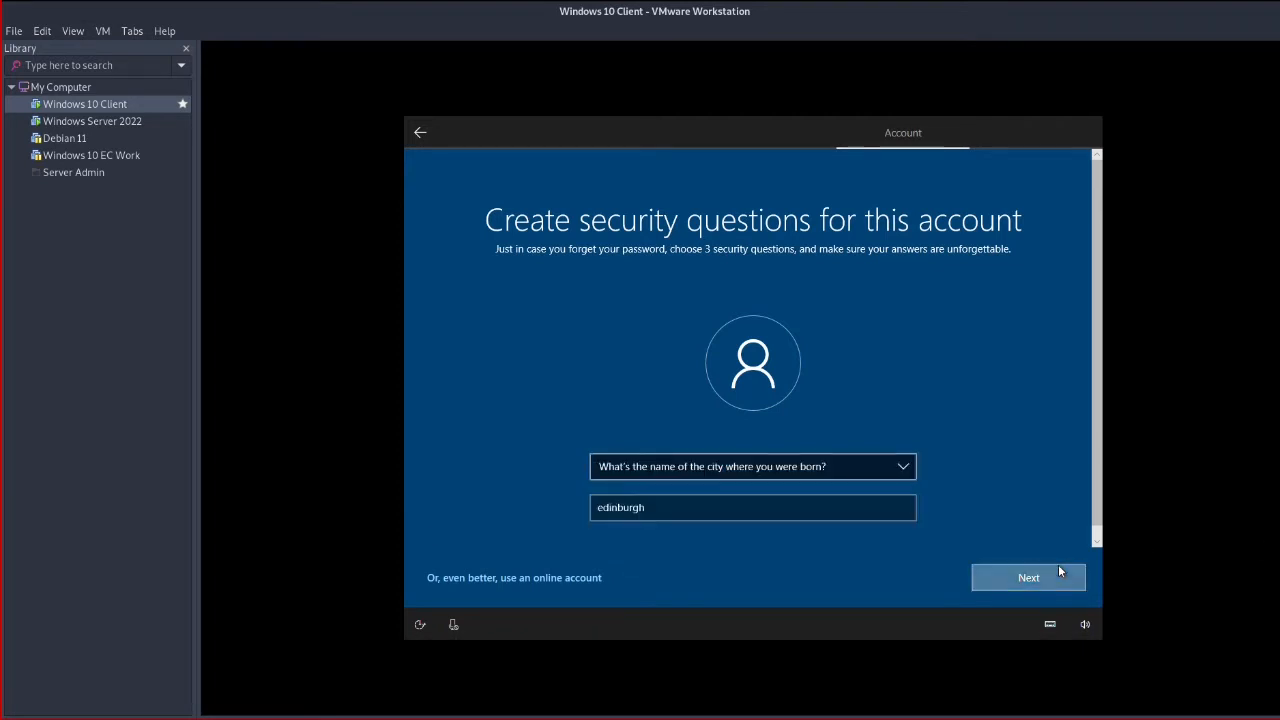
Choose the childhood nickname security question, enter its answer, and submit
{"action": "left_click", "coordinate": [767, 462]}
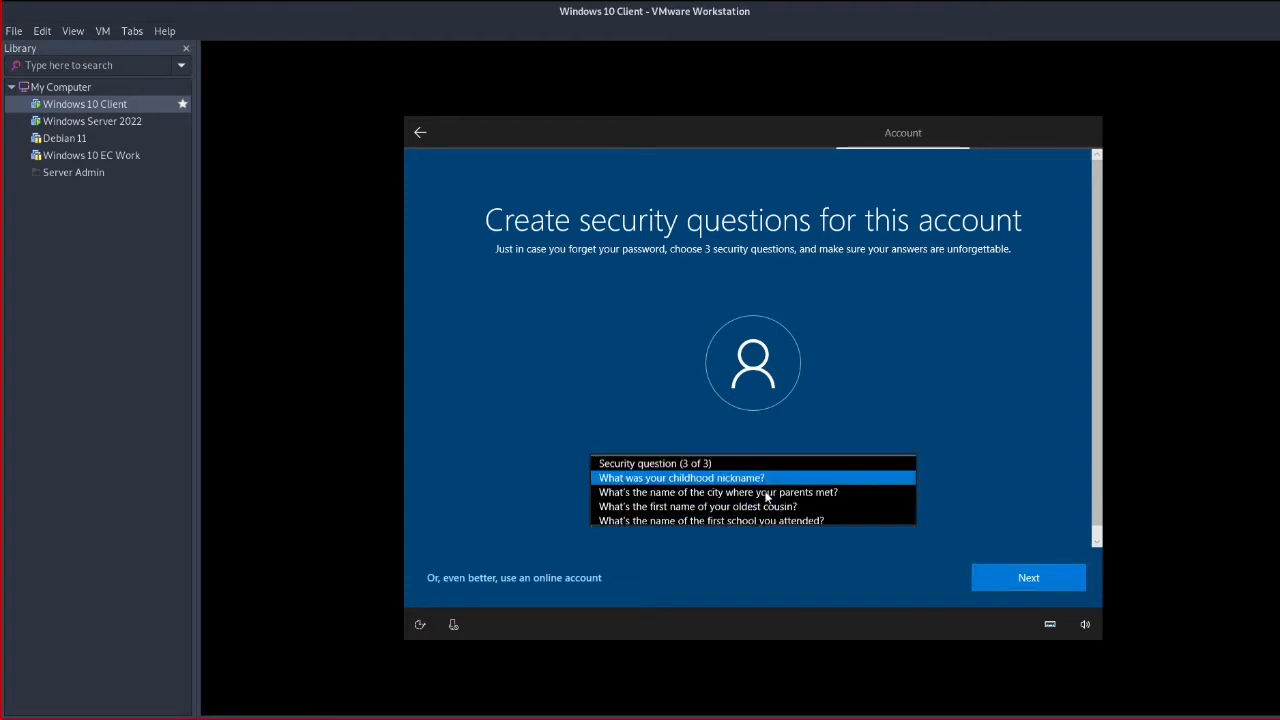
{"action": "left_click", "coordinate": [765, 480]}
{"action": "left_click", "coordinate": [765, 512]}
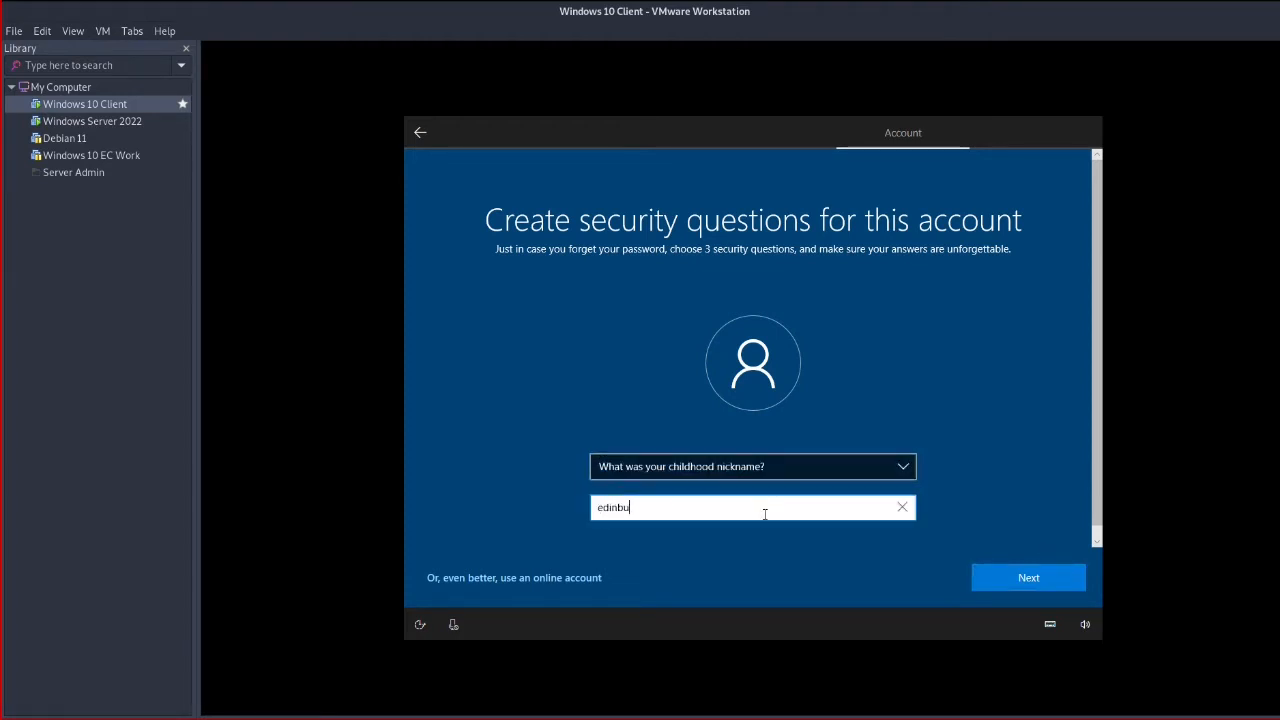
{"action": "left_click", "coordinate": [1046, 576]}
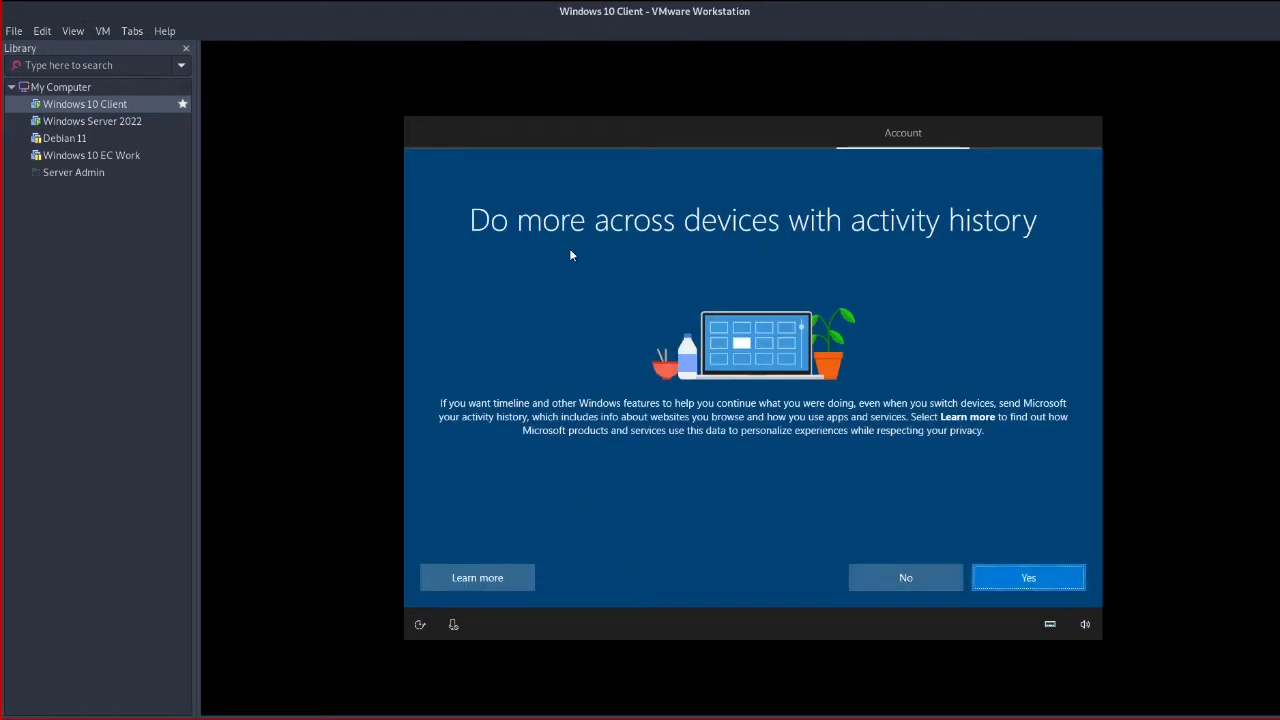
Decline activity history and Cortana, and turn off online speech recognition, location and Find my device
{"action": "left_click", "coordinate": [899, 585]}
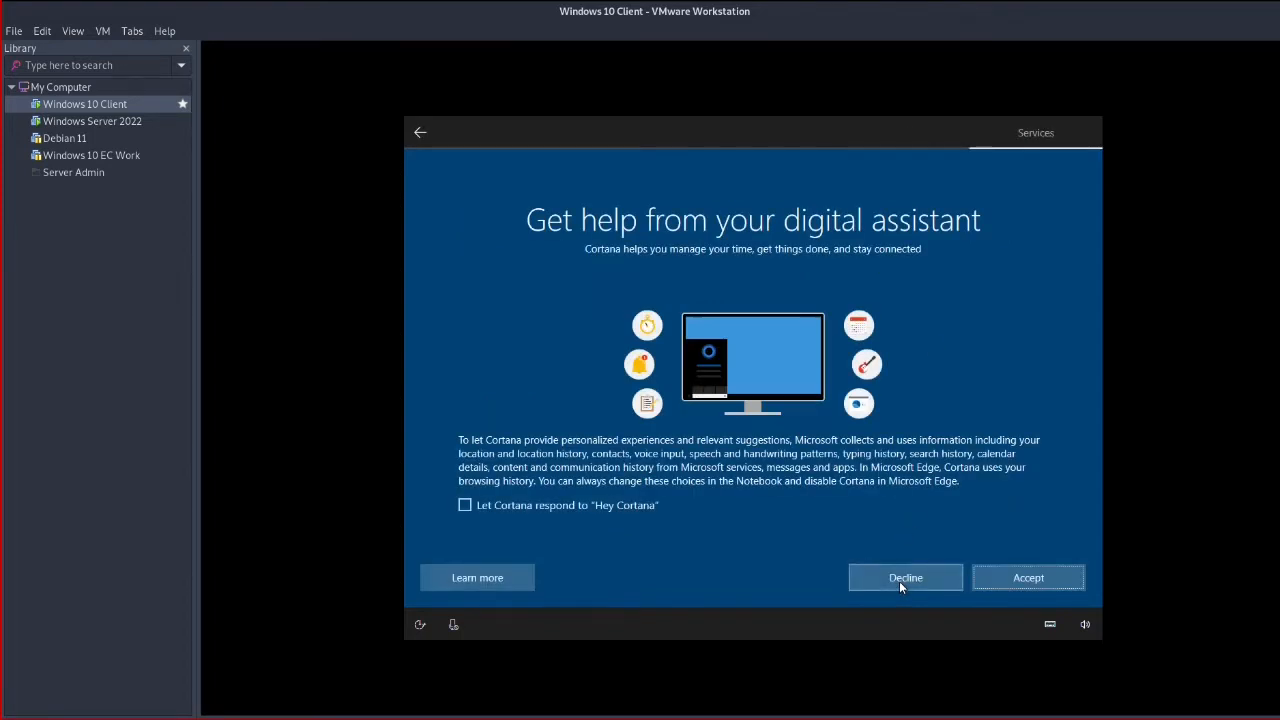
{"action": "left_click", "coordinate": [900, 580]}
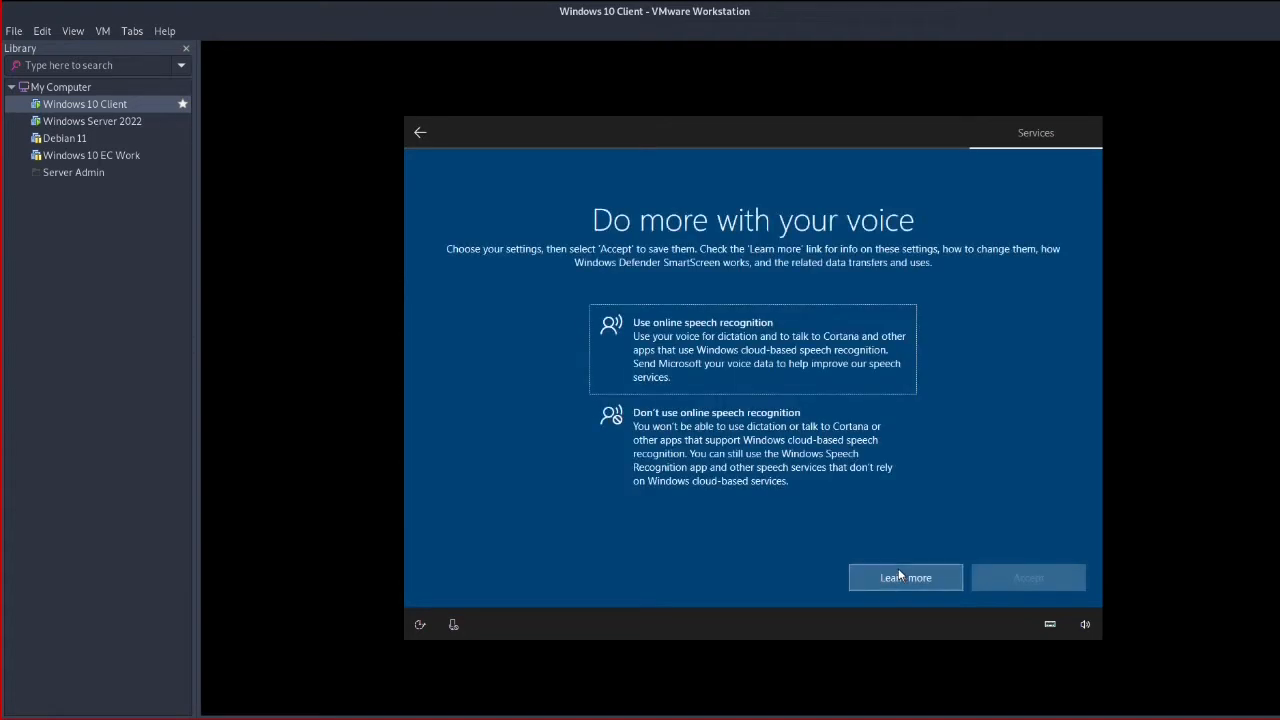
{"action": "left_click", "coordinate": [727, 441]}
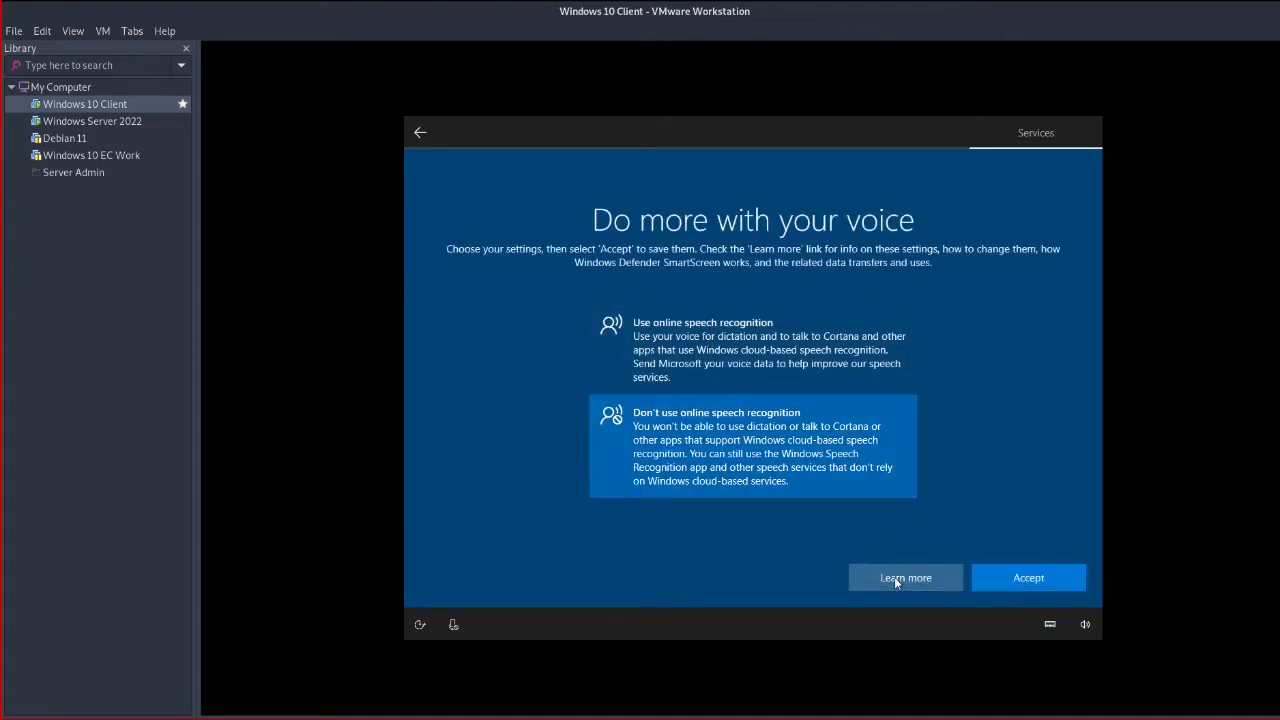
{"action": "left_click", "coordinate": [1012, 574]}
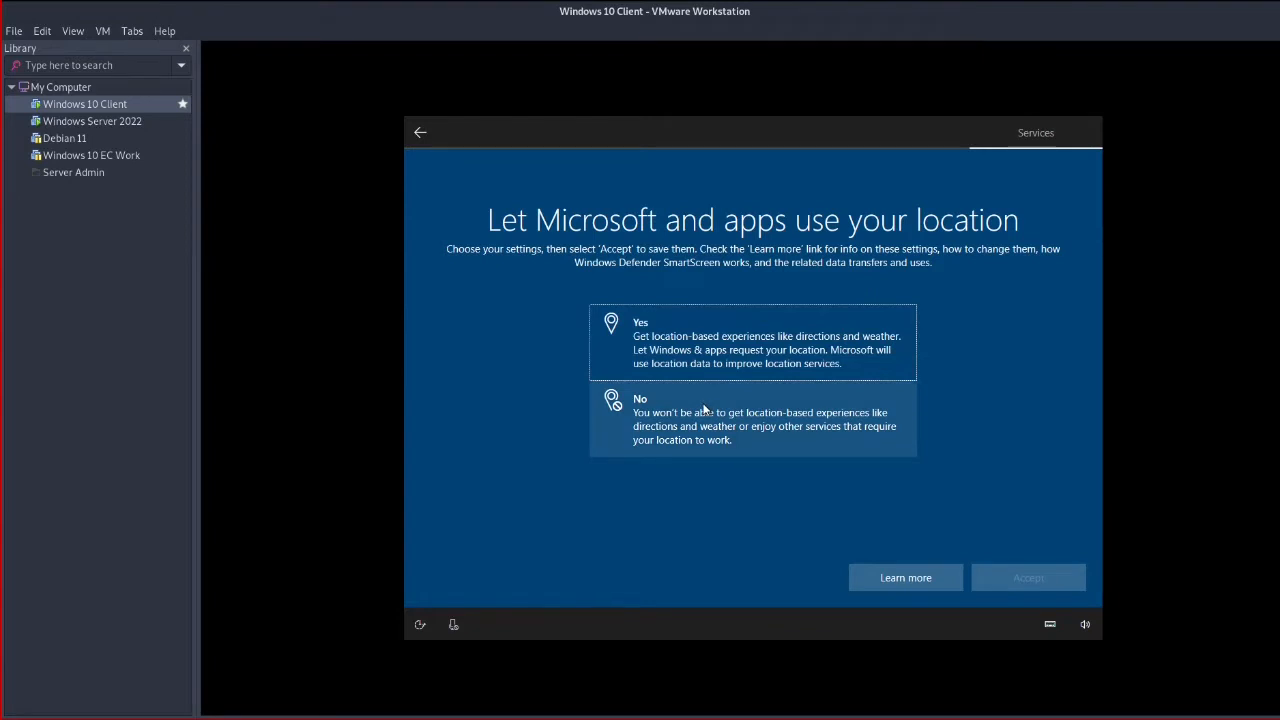
{"action": "left_click", "coordinate": [702, 400]}
{"action": "left_click", "coordinate": [1037, 584]}
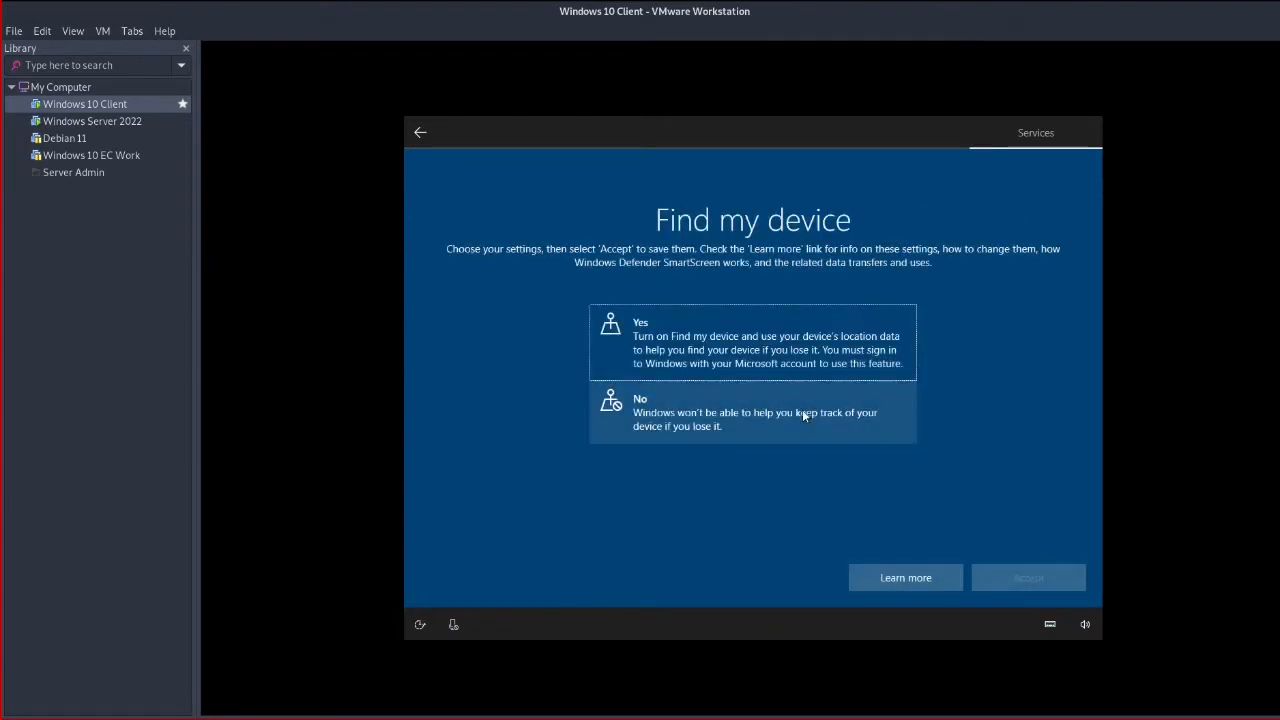
{"action": "left_click", "coordinate": [780, 422]}
{"action": "left_click", "coordinate": [1001, 578]}
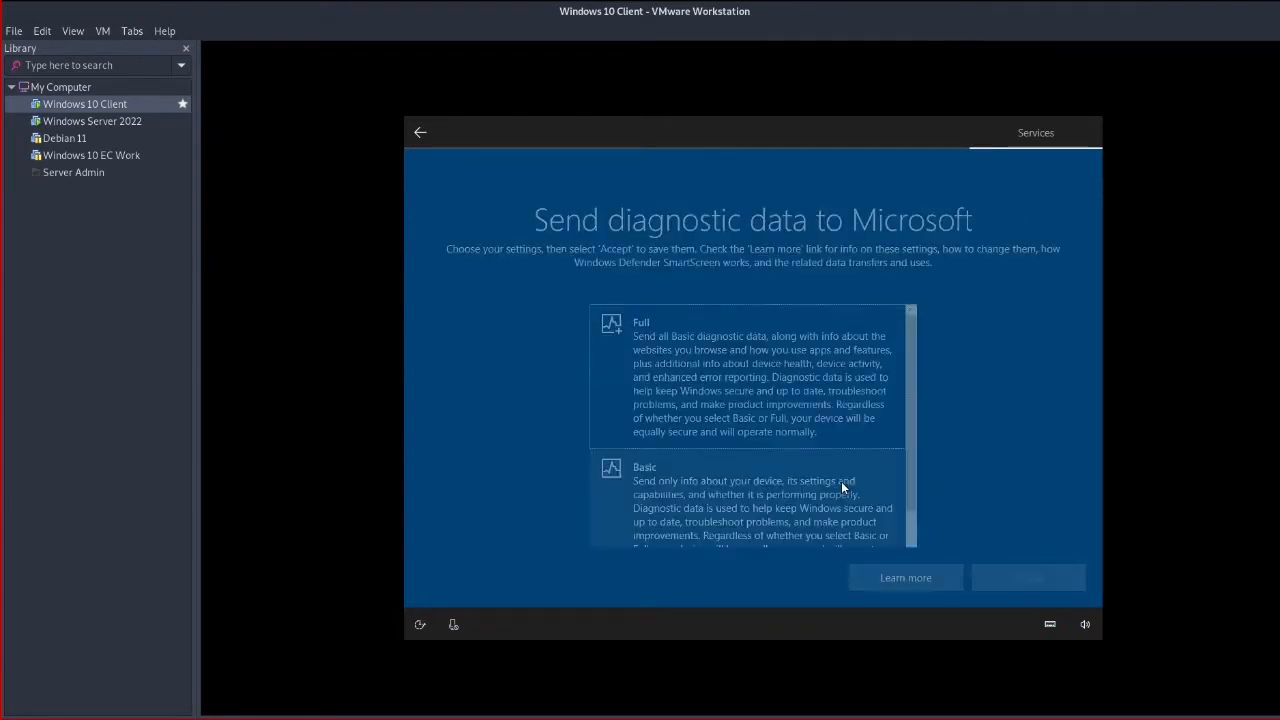
Set diagnostic data to Basic and decline inking/typing data, tailored experiences and advertising ID
{"action": "left_click", "coordinate": [762, 496]}
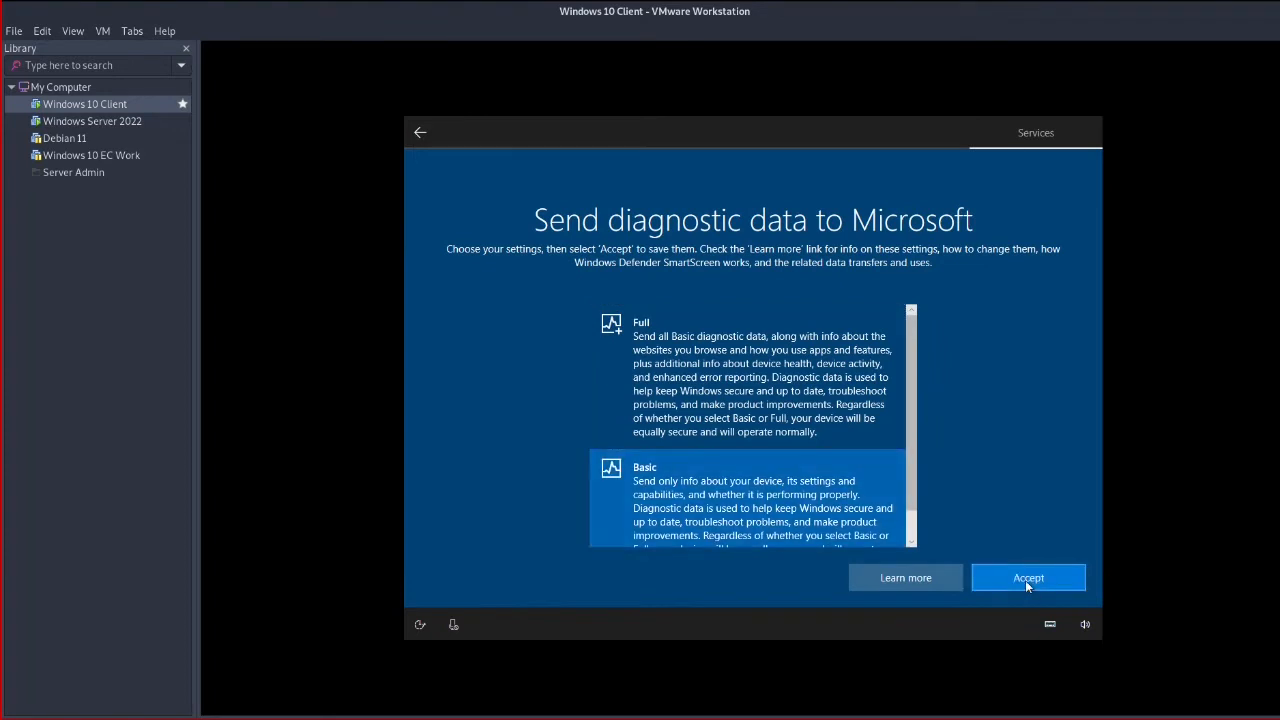
{"action": "left_click", "coordinate": [1025, 579]}
{"action": "left_click", "coordinate": [752, 424]}
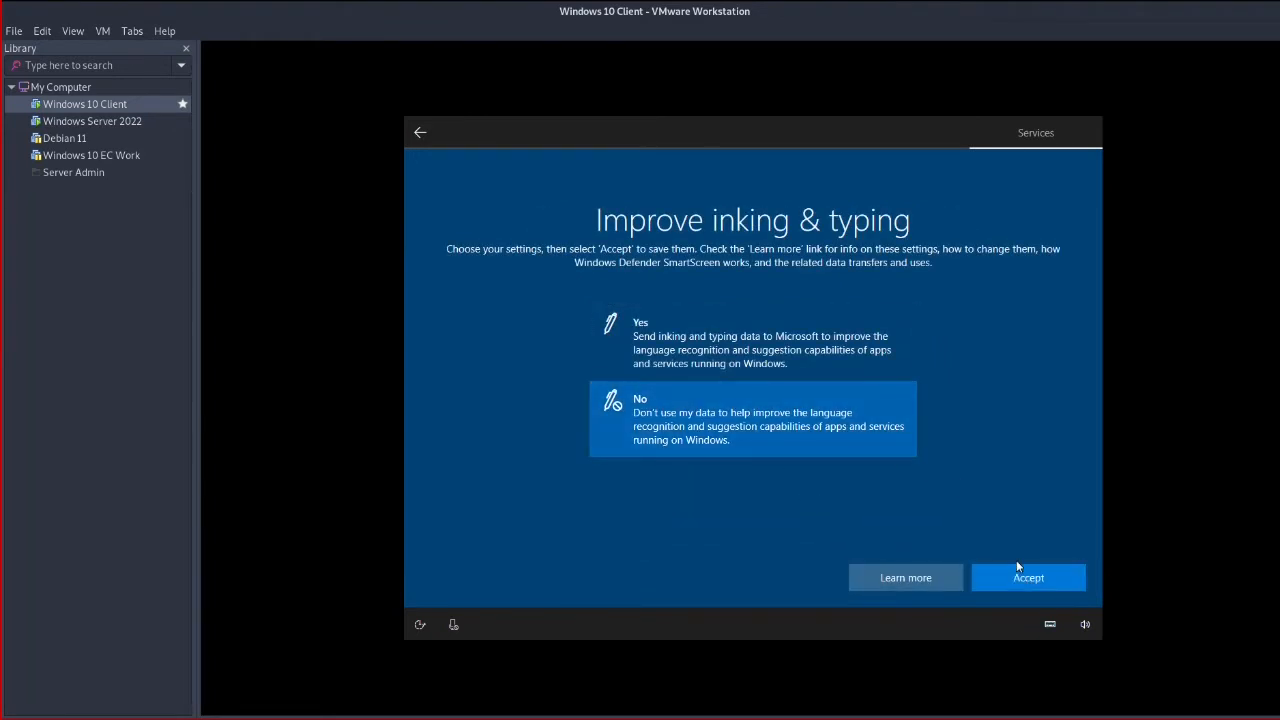
{"action": "left_click", "coordinate": [1020, 578]}
{"action": "left_click", "coordinate": [775, 450]}
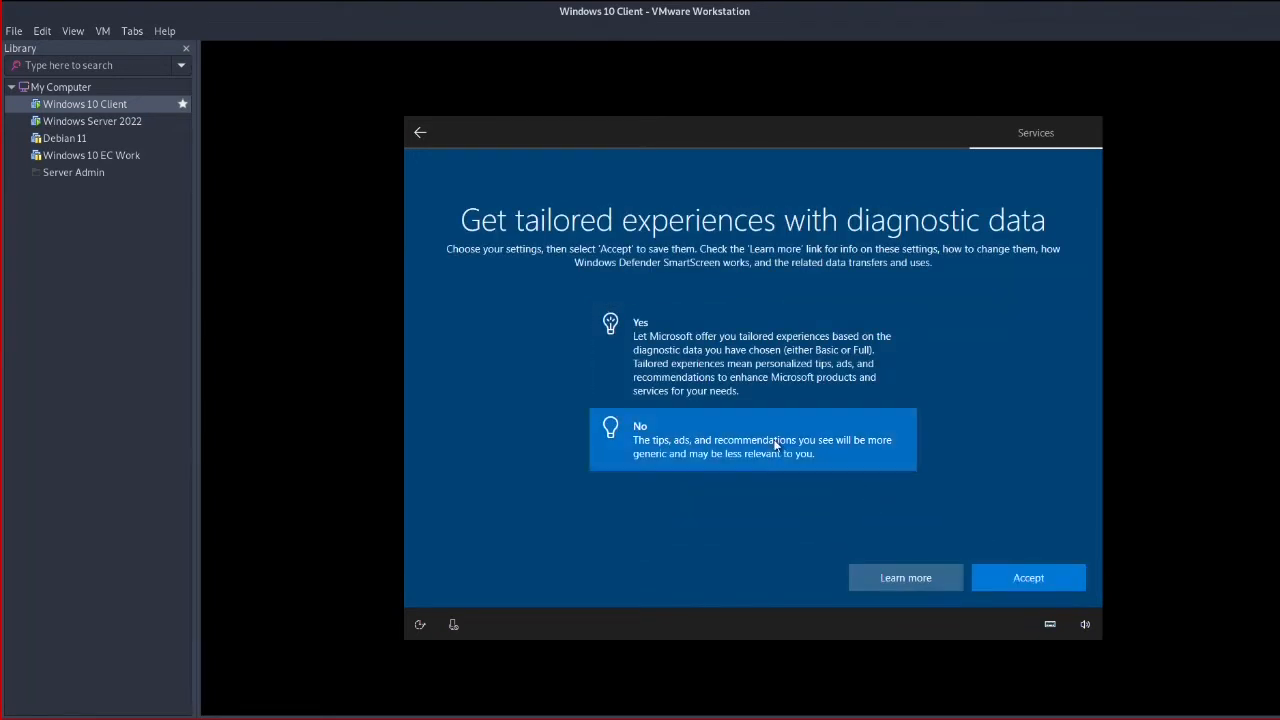
{"action": "left_click", "coordinate": [1035, 579]}
{"action": "left_click", "coordinate": [763, 429]}
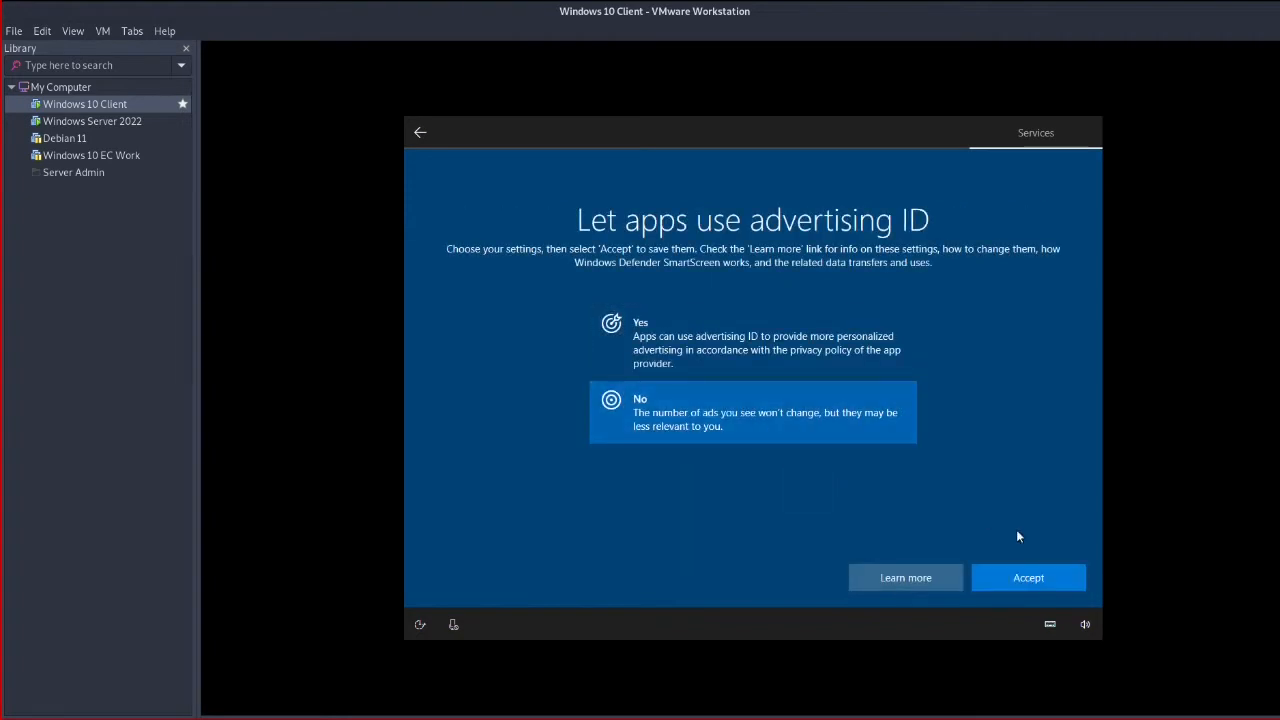
{"action": "left_click", "coordinate": [1060, 579]}
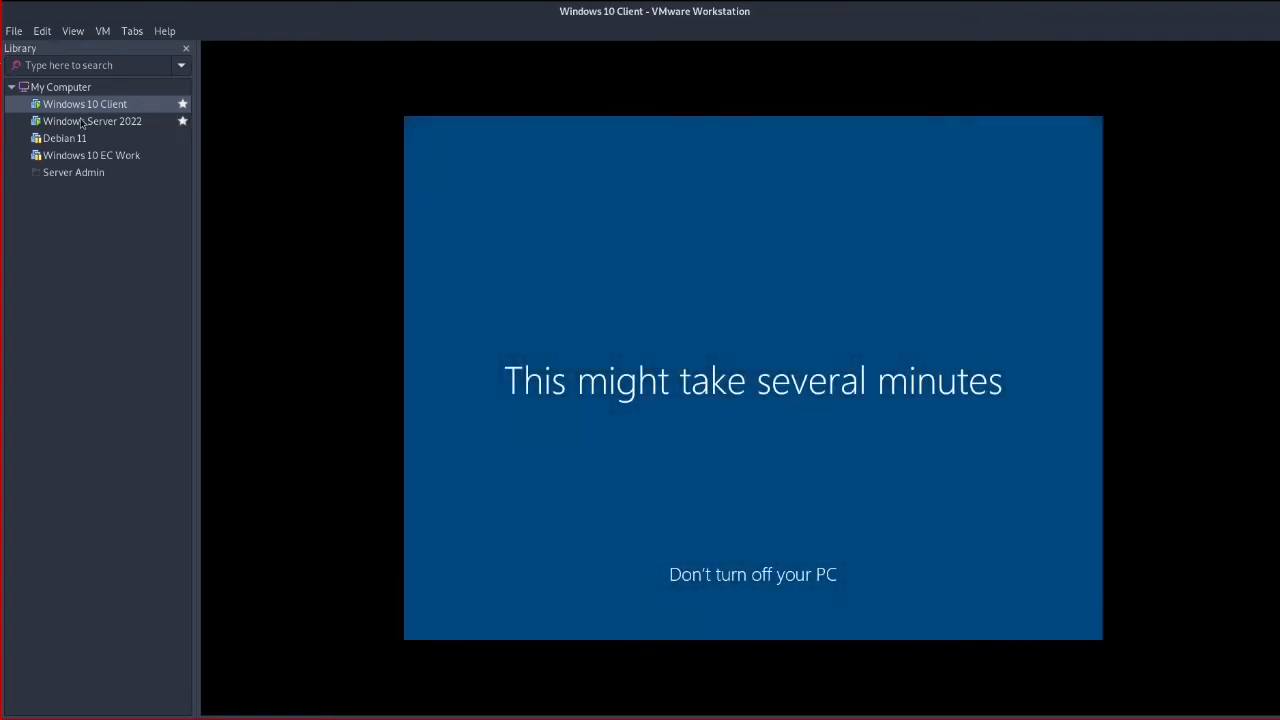
Switch to the Windows Server 2022 VM and open Network & Internet settings from its tray icon
{"action": "left_click", "coordinate": [84, 121]}
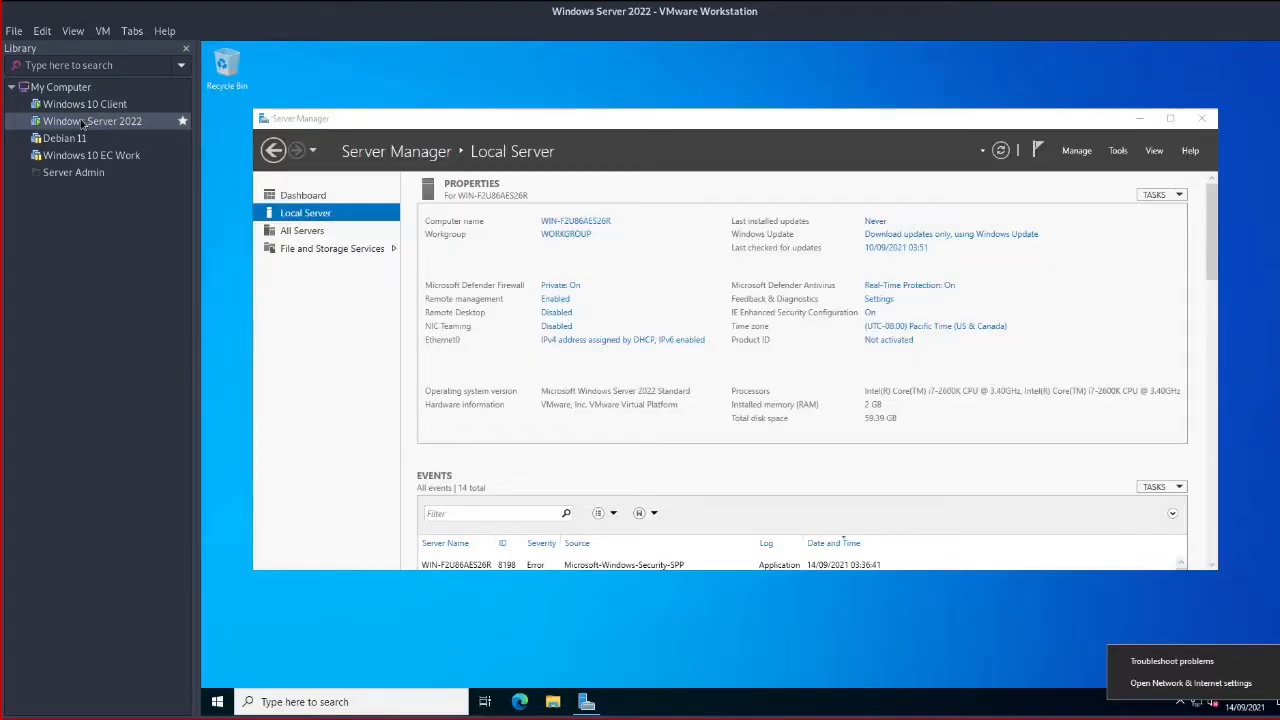
{"action": "left_click", "coordinate": [1105, 651]}
{"action": "right_click", "coordinate": [1197, 703]}
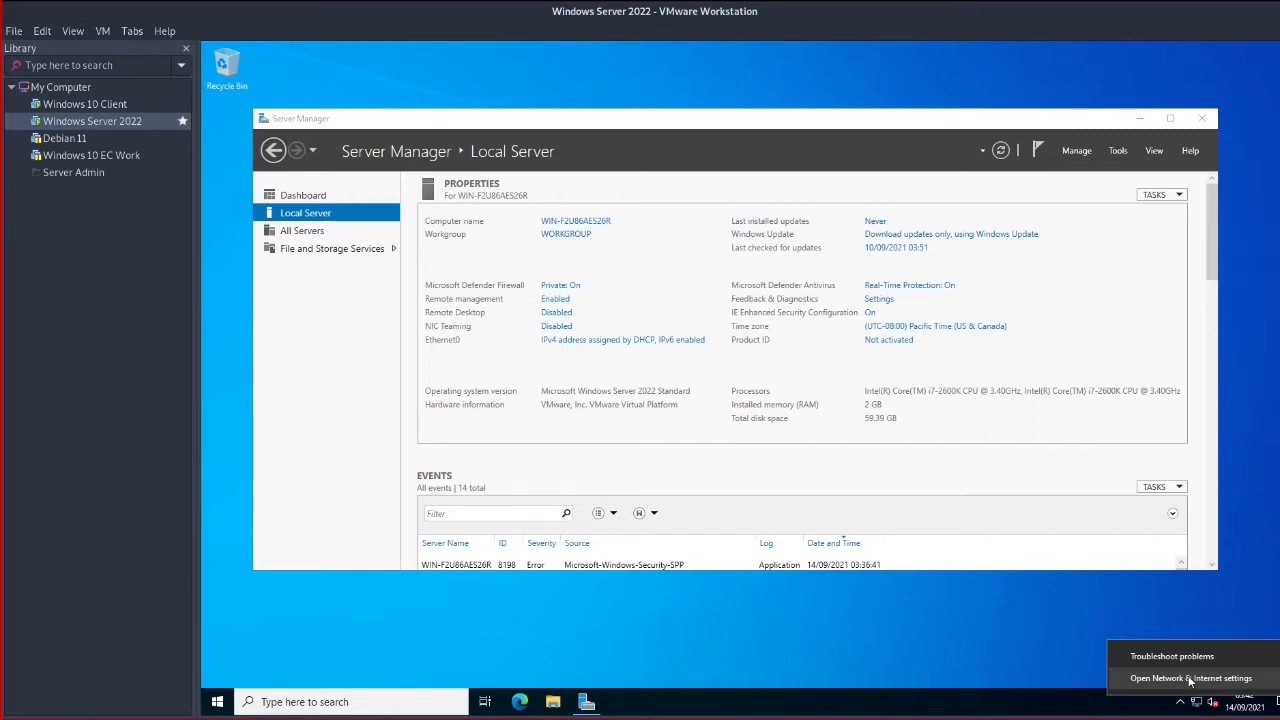
{"action": "left_click", "coordinate": [1190, 679]}
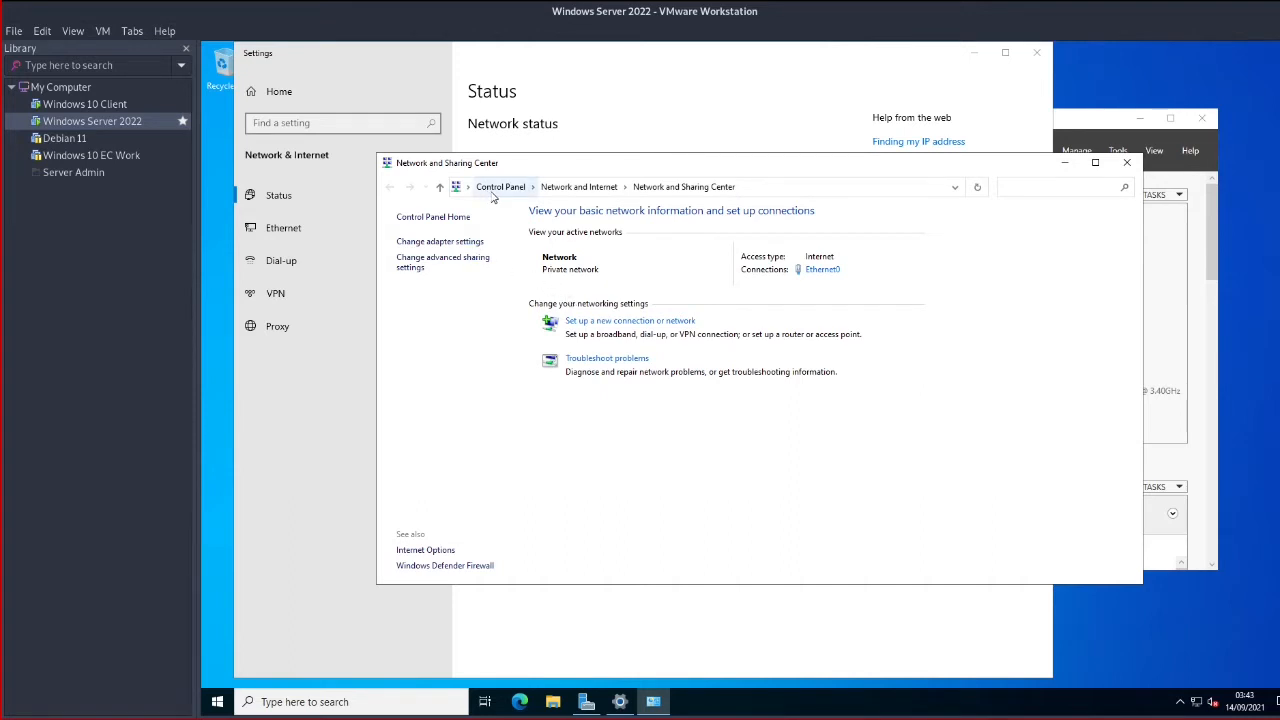
Open the Network Connections list and inspect the Ethernet0 adapter's actions
{"action": "left_click", "coordinate": [468, 245]}
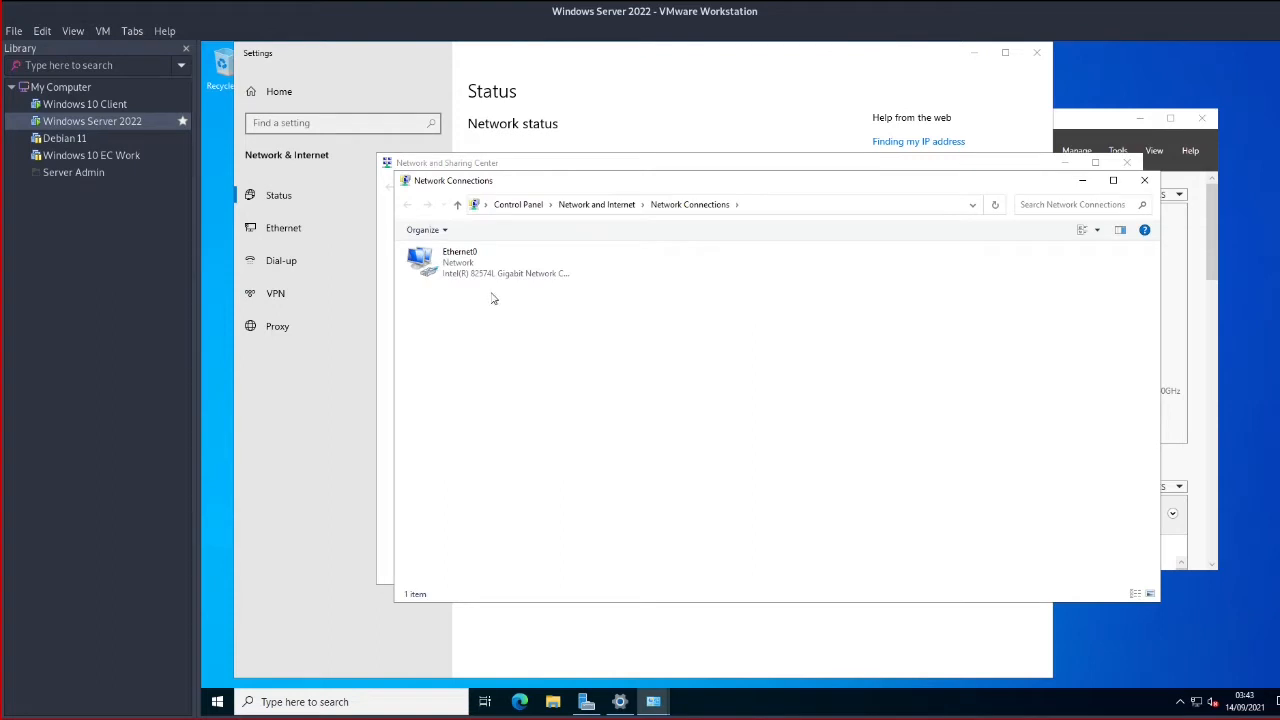
{"action": "left_click", "coordinate": [490, 273]}
{"action": "right_click", "coordinate": [490, 273]}
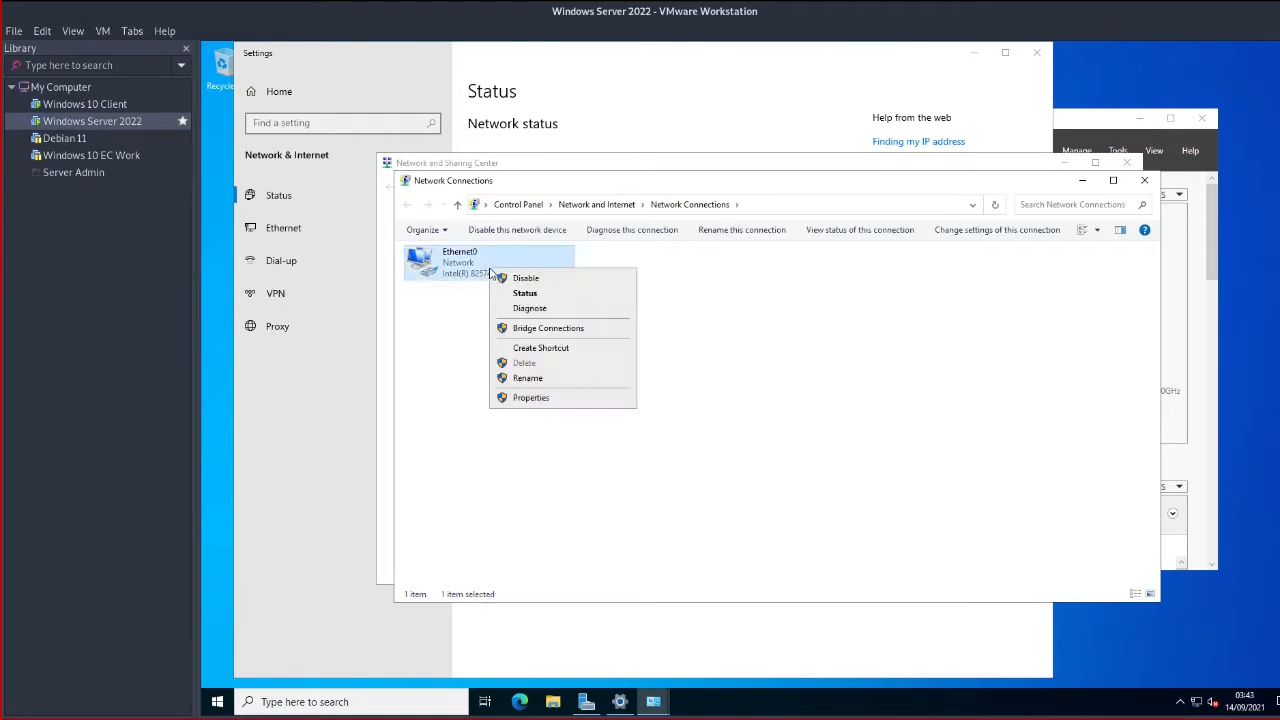
{"action": "left_click", "coordinate": [766, 323]}
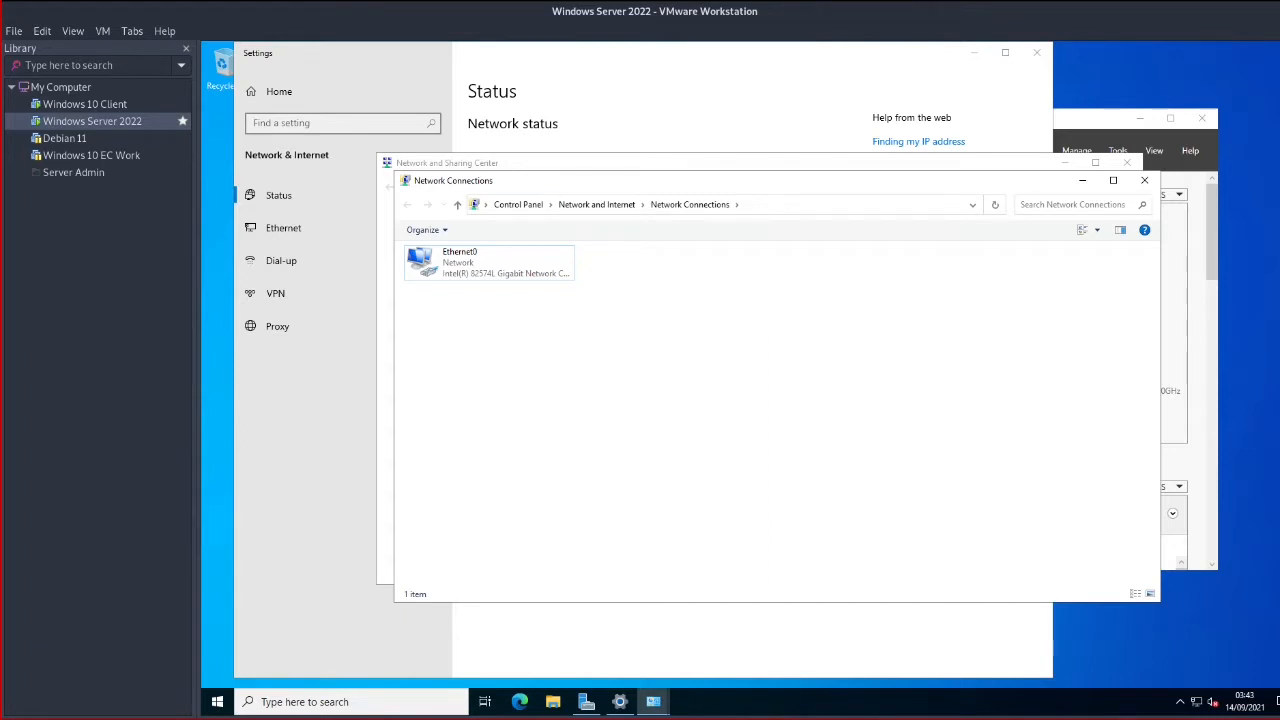
Check on the Windows 10 Client VM, then go back to the server and select Ethernet0
{"action": "left_click", "coordinate": [78, 31]}
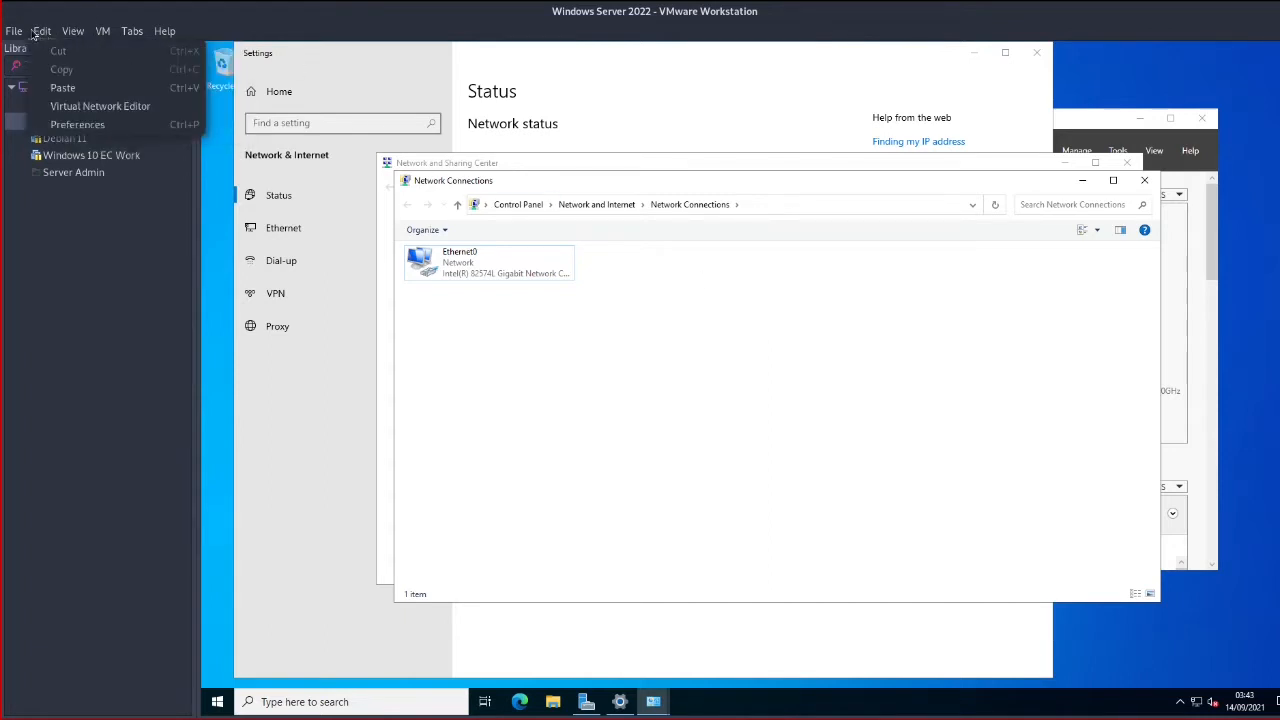
{"action": "left_click", "coordinate": [100, 106]}
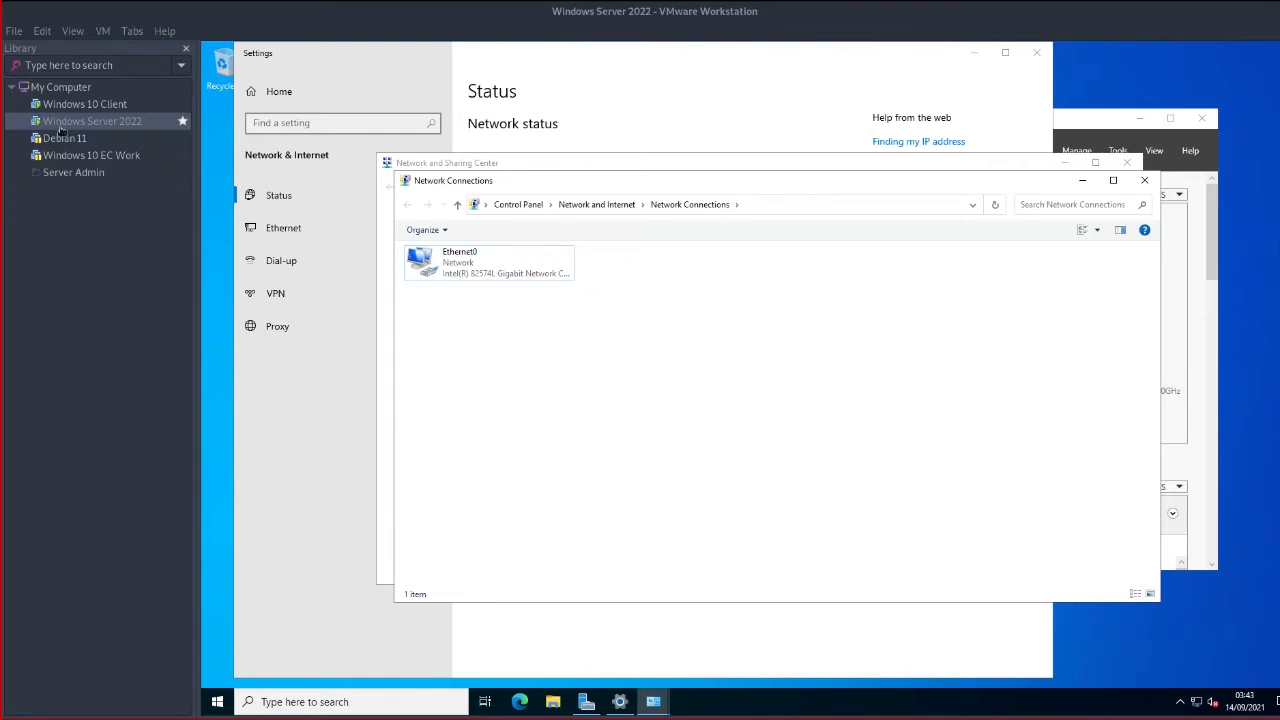
{"action": "left_click", "coordinate": [107, 108]}
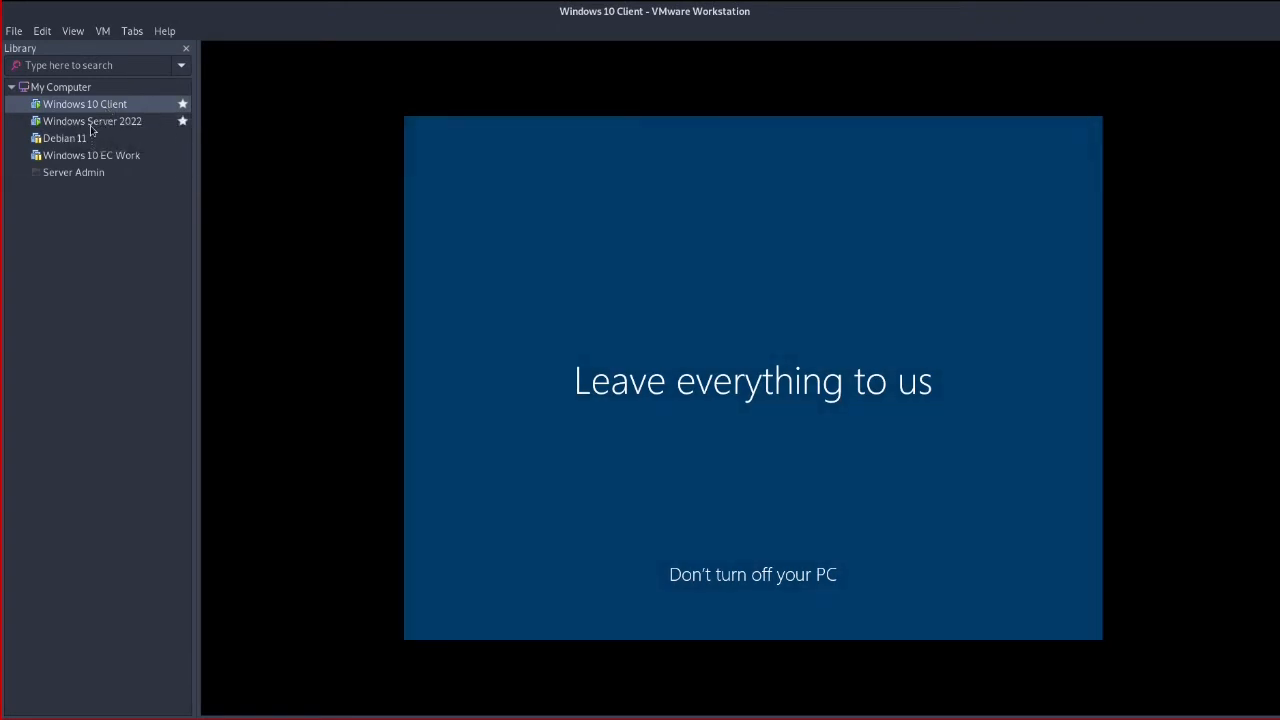
{"action": "left_click", "coordinate": [92, 122]}
{"action": "left_click", "coordinate": [514, 270]}
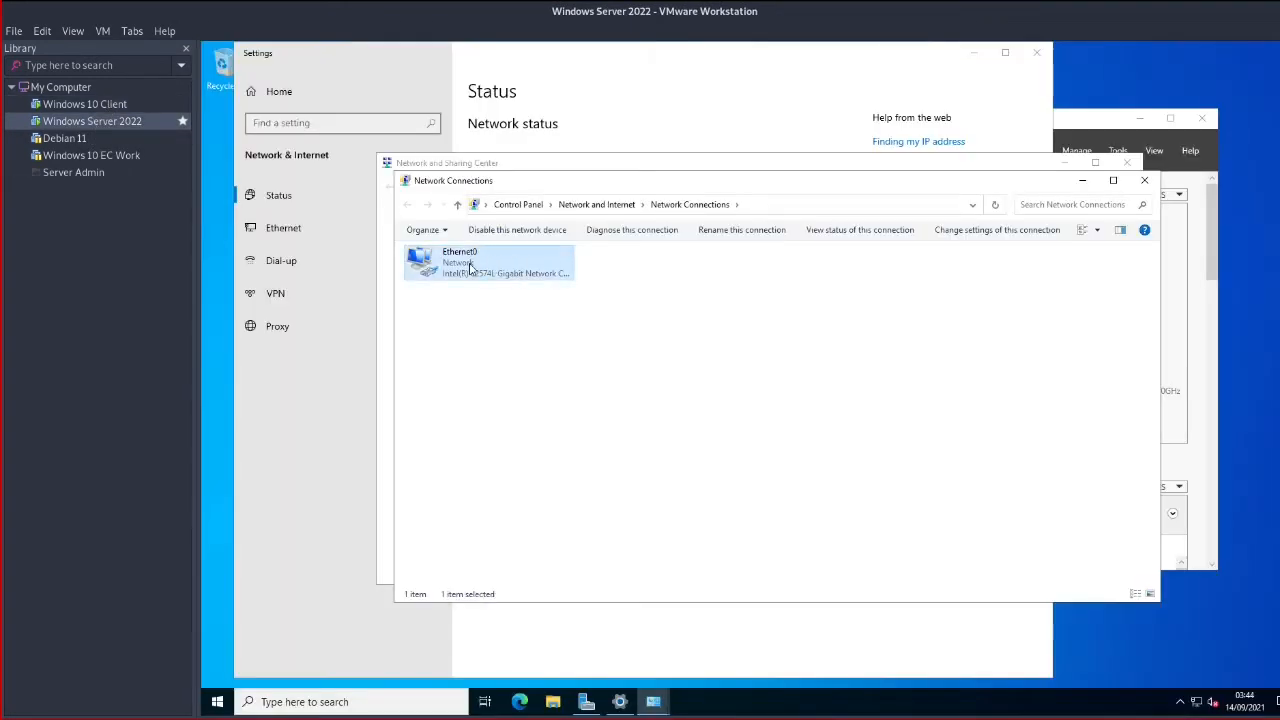
Open Ethernet0's properties, briefly checking the Windows 10 Client's setup progress
{"action": "right_click", "coordinate": [470, 264]}
{"action": "left_click", "coordinate": [532, 394]}
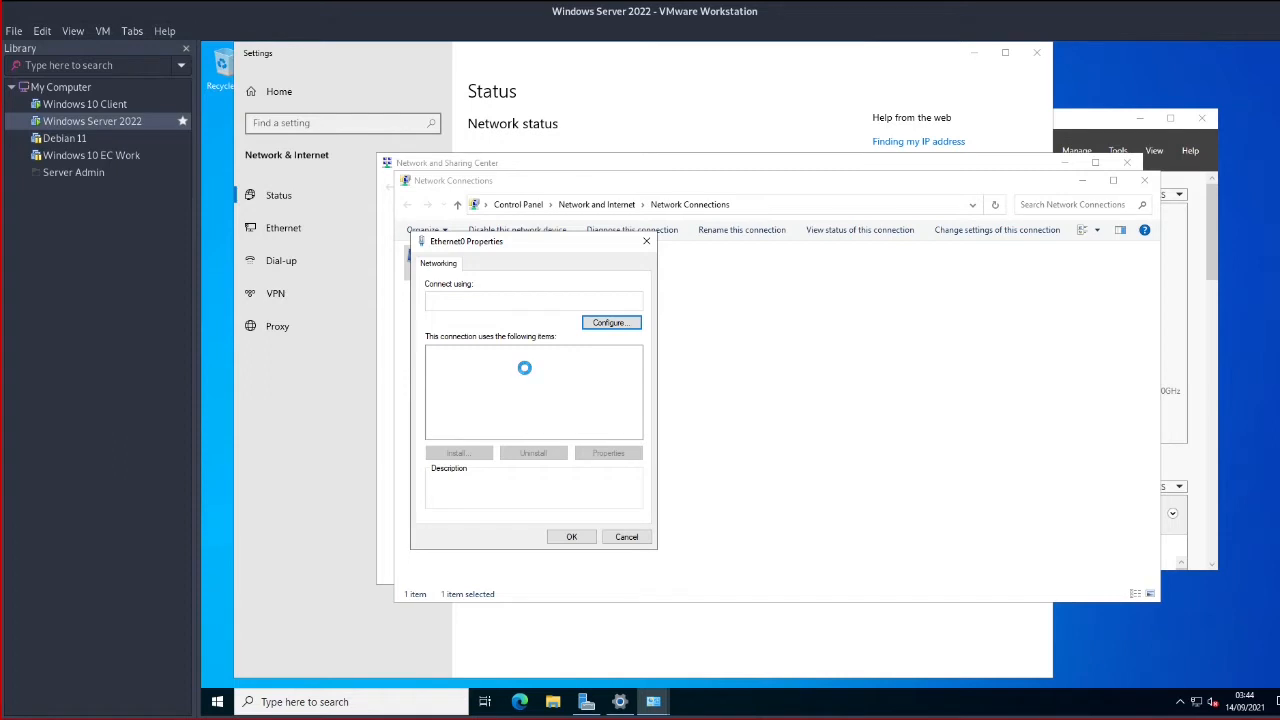
{"action": "left_click", "coordinate": [67, 106]}
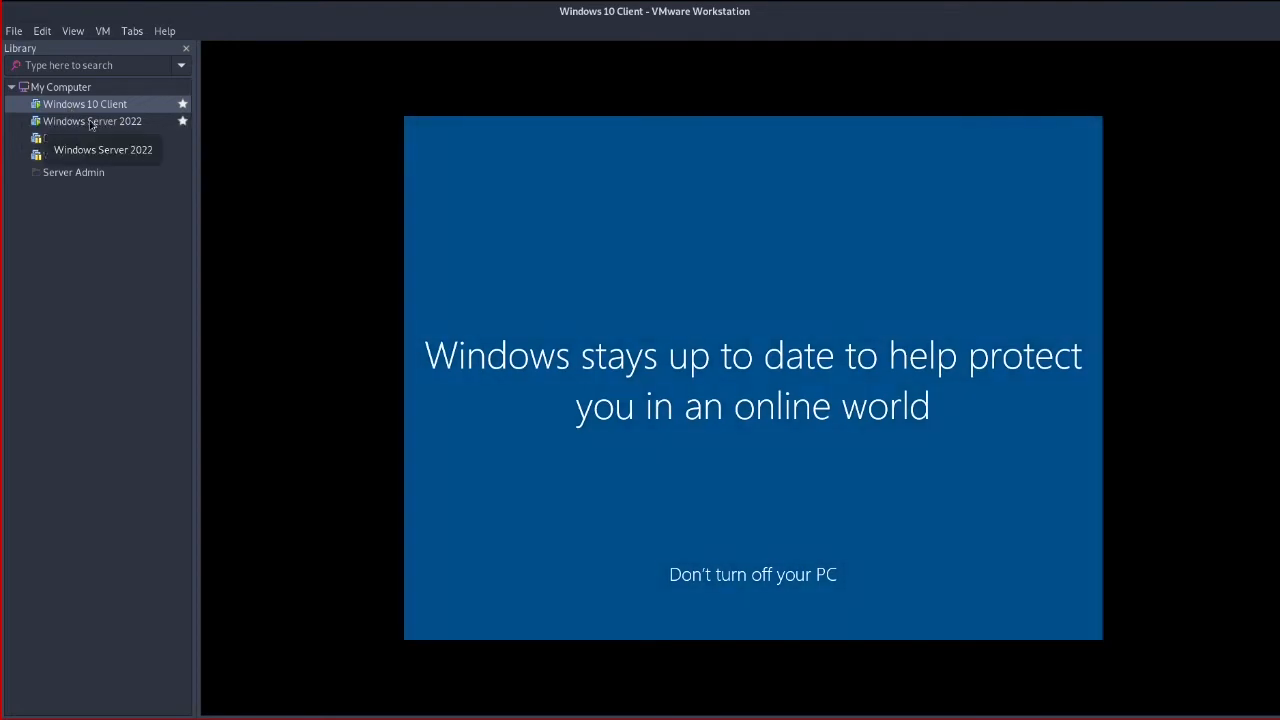
{"action": "left_click", "coordinate": [91, 121]}
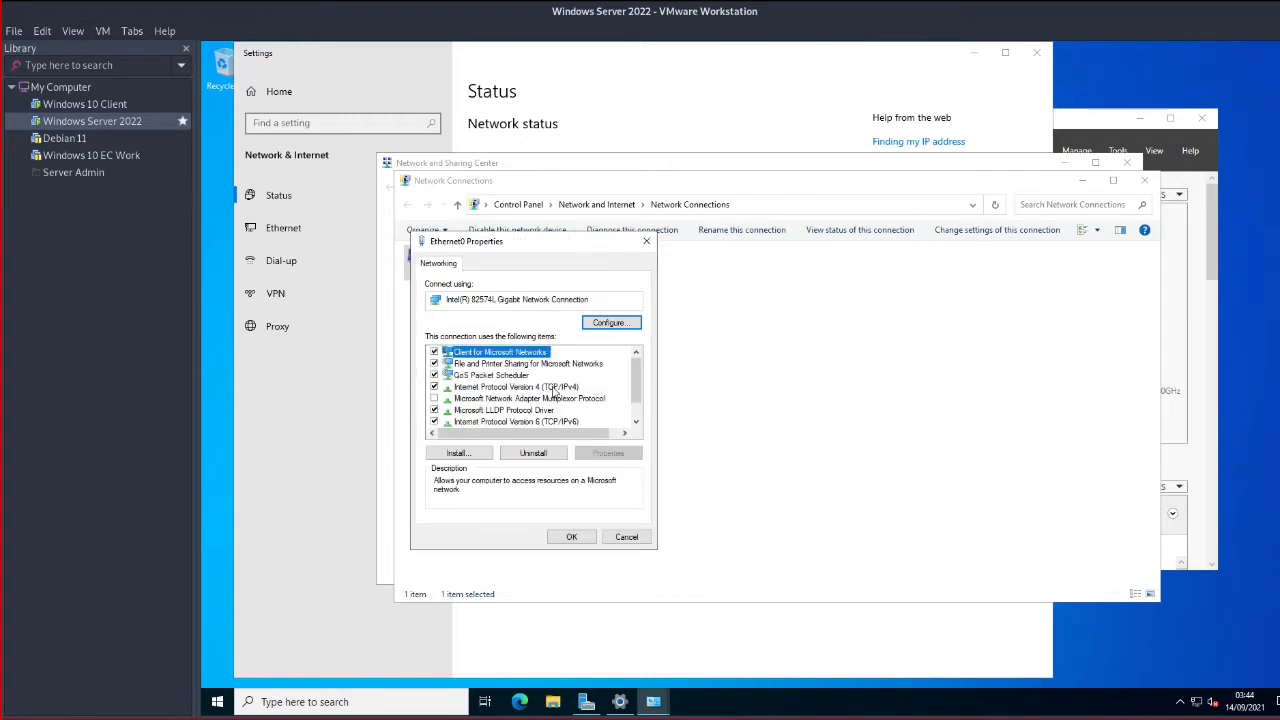
Uncheck IPv6 on Ethernet0 and open the Internet Protocol Version 4 (TCP/IPv4) properties
{"action": "left_click", "coordinate": [553, 388]}
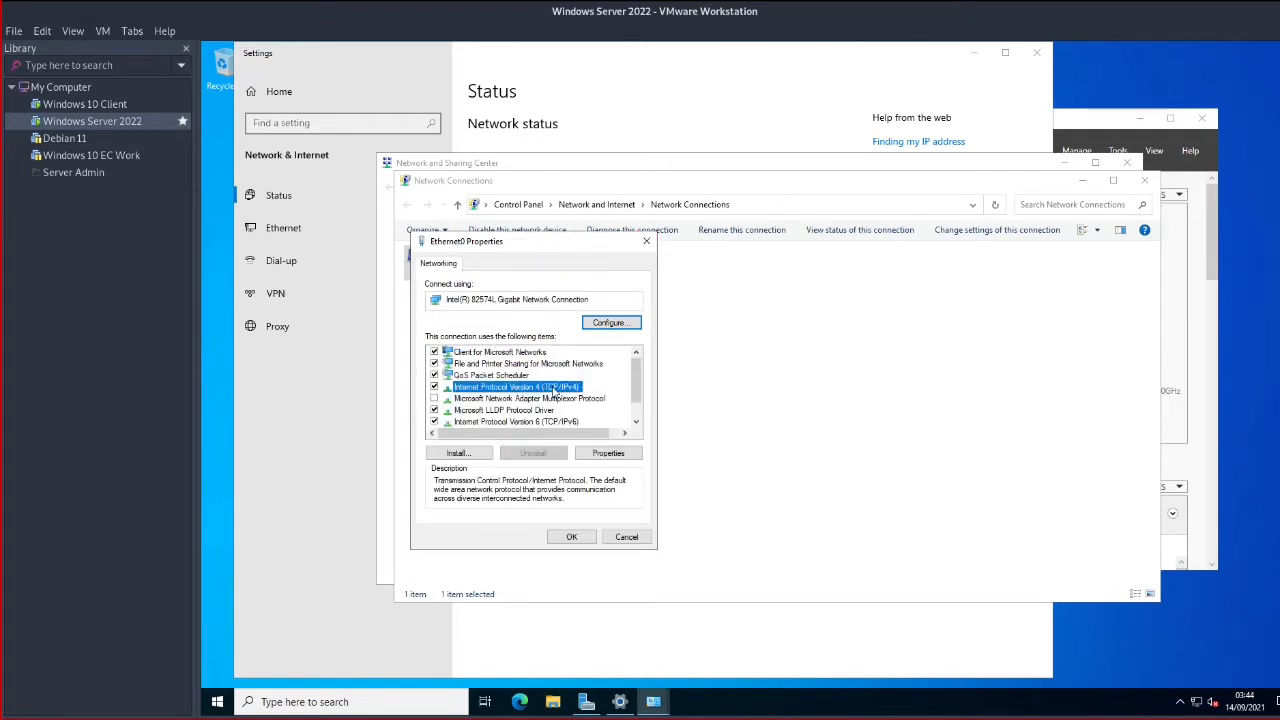
{"action": "left_click", "coordinate": [435, 422]}
{"action": "left_click", "coordinate": [503, 388]}
{"action": "left_click", "coordinate": [608, 454]}
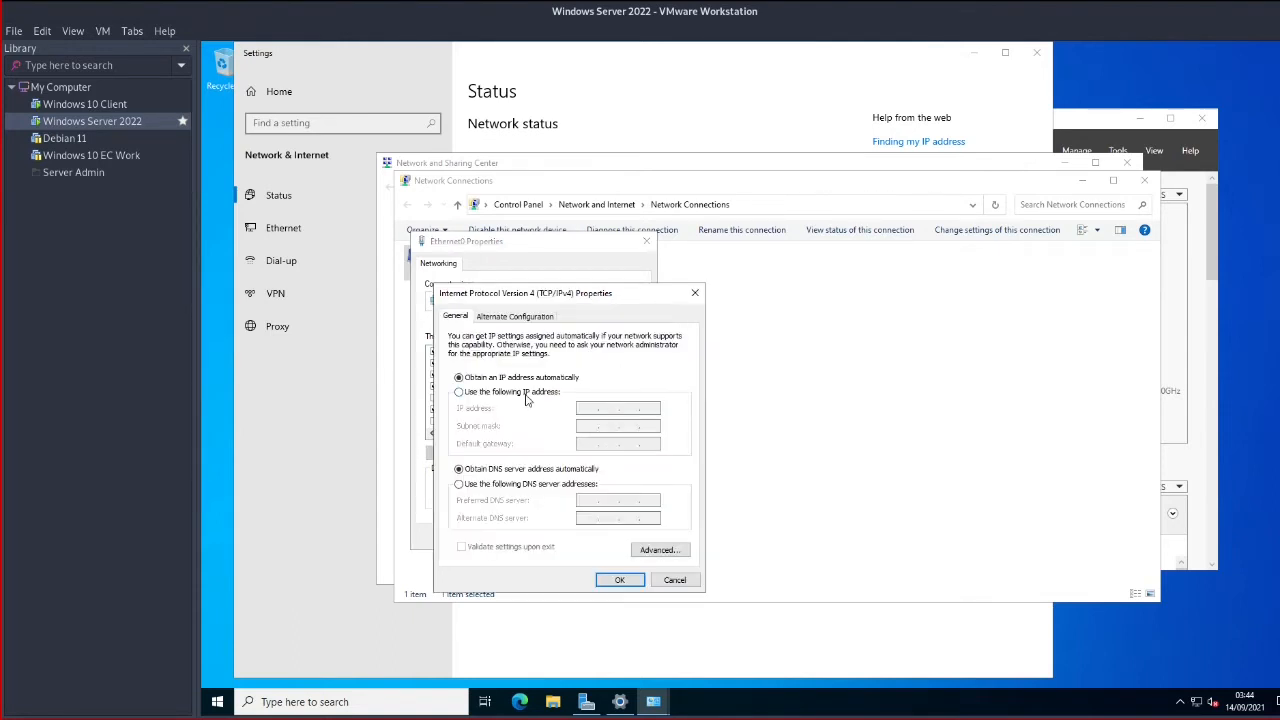
Assign Ethernet0 the static address 10.10.10.1 with mask 255.255.255.0 and close its properties
{"action": "left_click", "coordinate": [525, 394]}
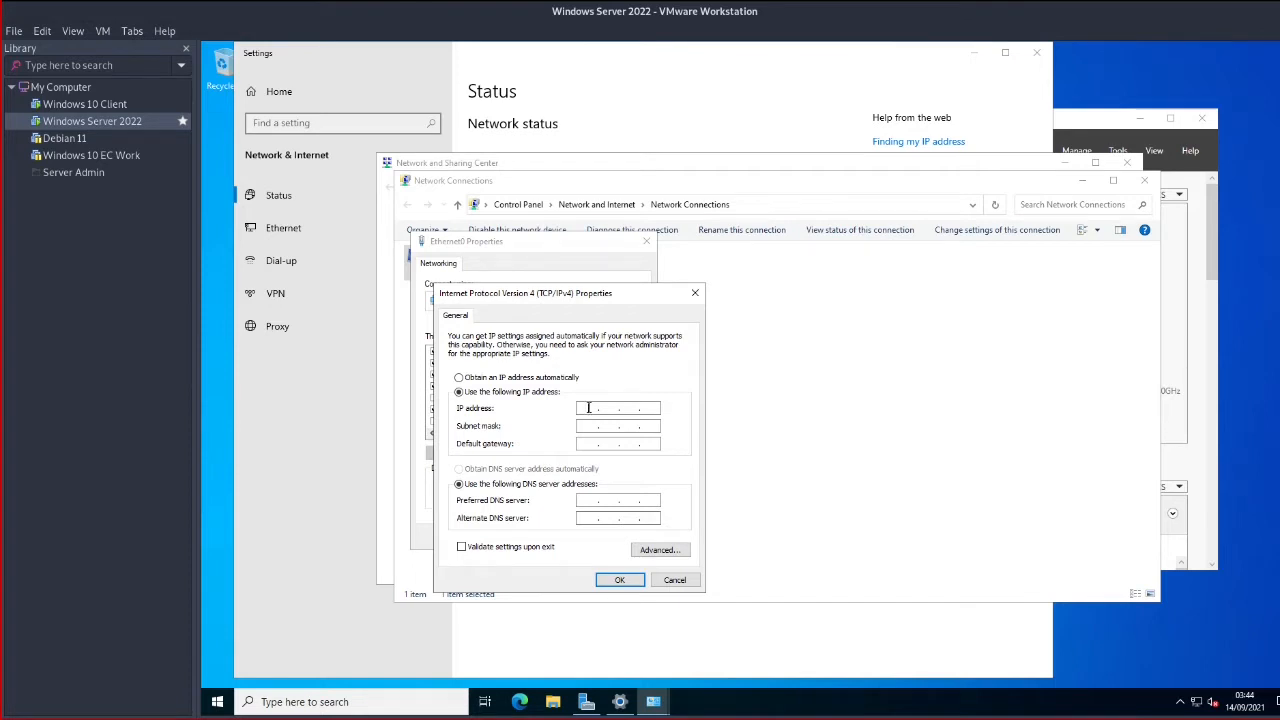
{"action": "left_click", "coordinate": [589, 408]}
{"action": "type", "text": "10.10.10.1"}
{"action": "left_click", "coordinate": [597, 429]}
{"action": "key", "text": "BackSpace"}
{"action": "type", "text": "255 . 255 . 255 . 0"}
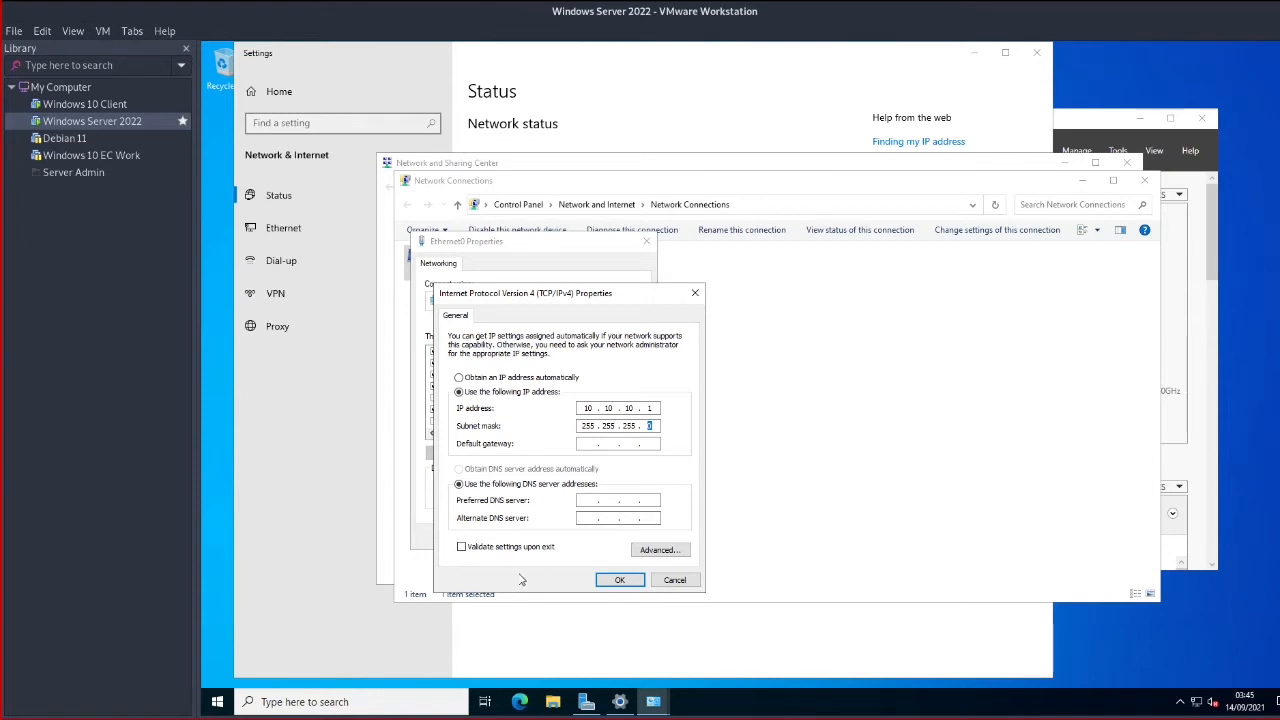
{"action": "left_click", "coordinate": [619, 582]}
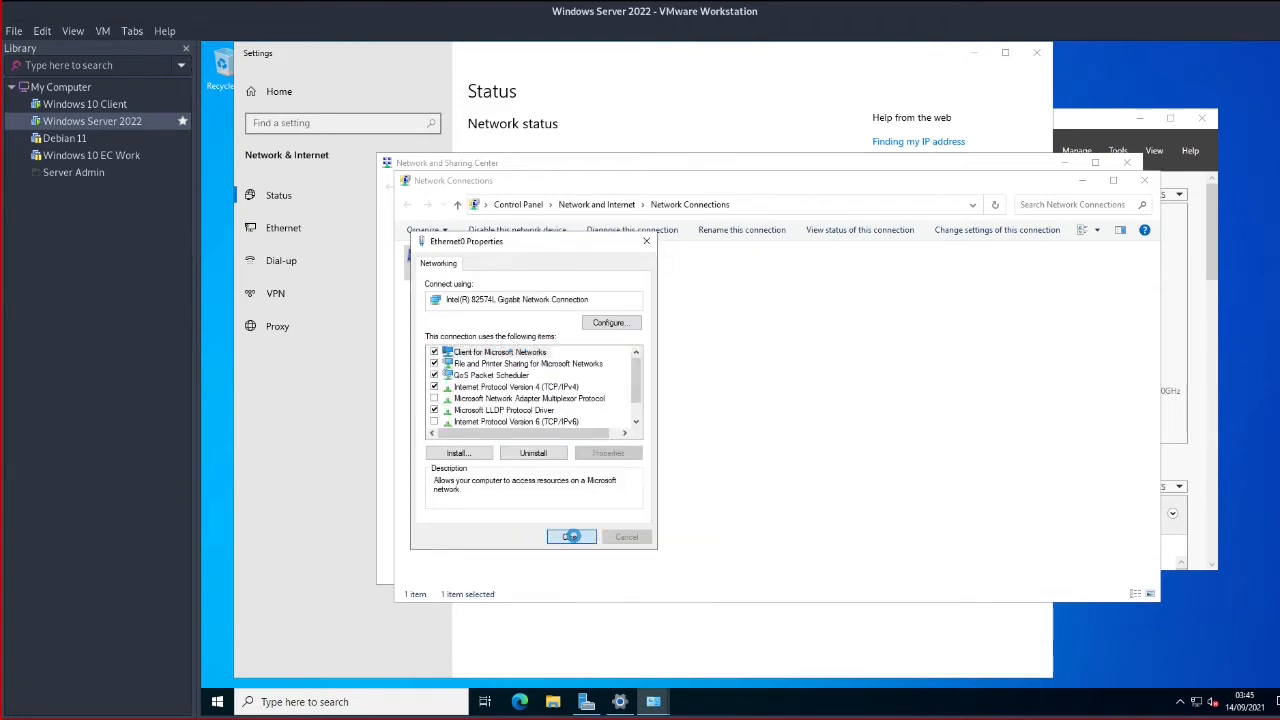
{"action": "left_click", "coordinate": [572, 539]}
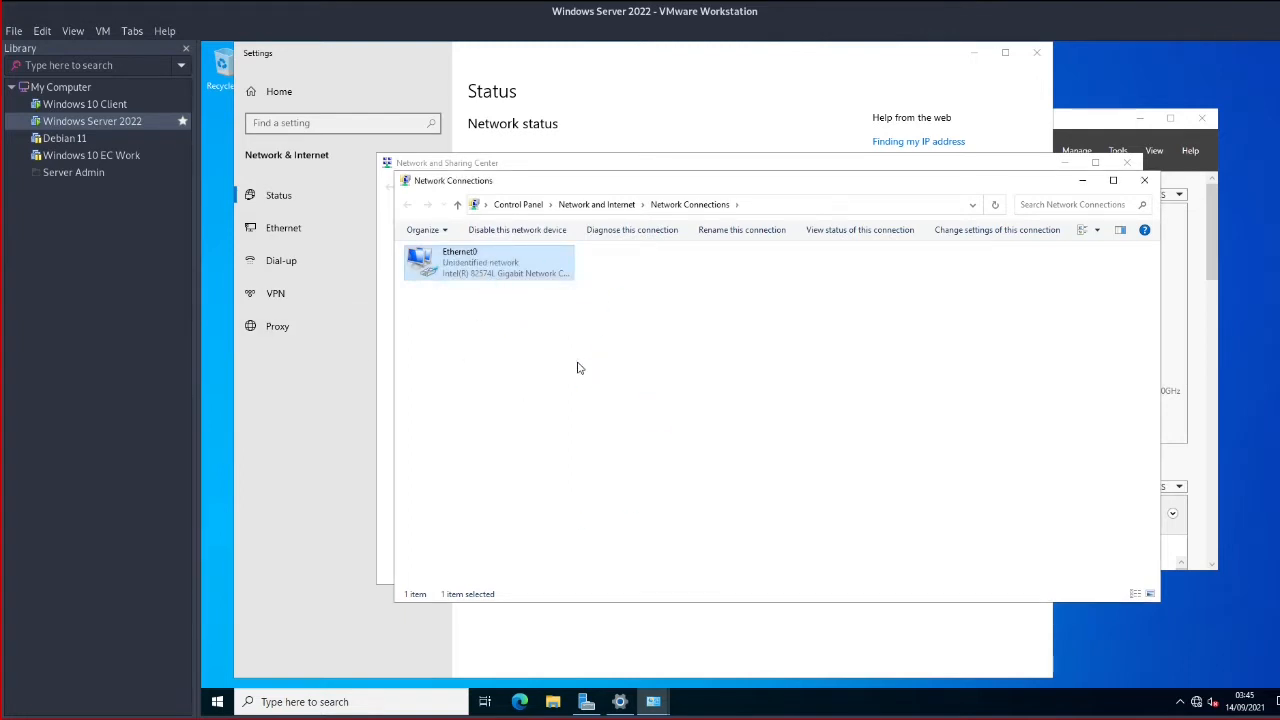
Switch the server's network adapter from NAT to a newly created LAN Segment 1 and save
{"action": "left_click", "coordinate": [104, 33]}
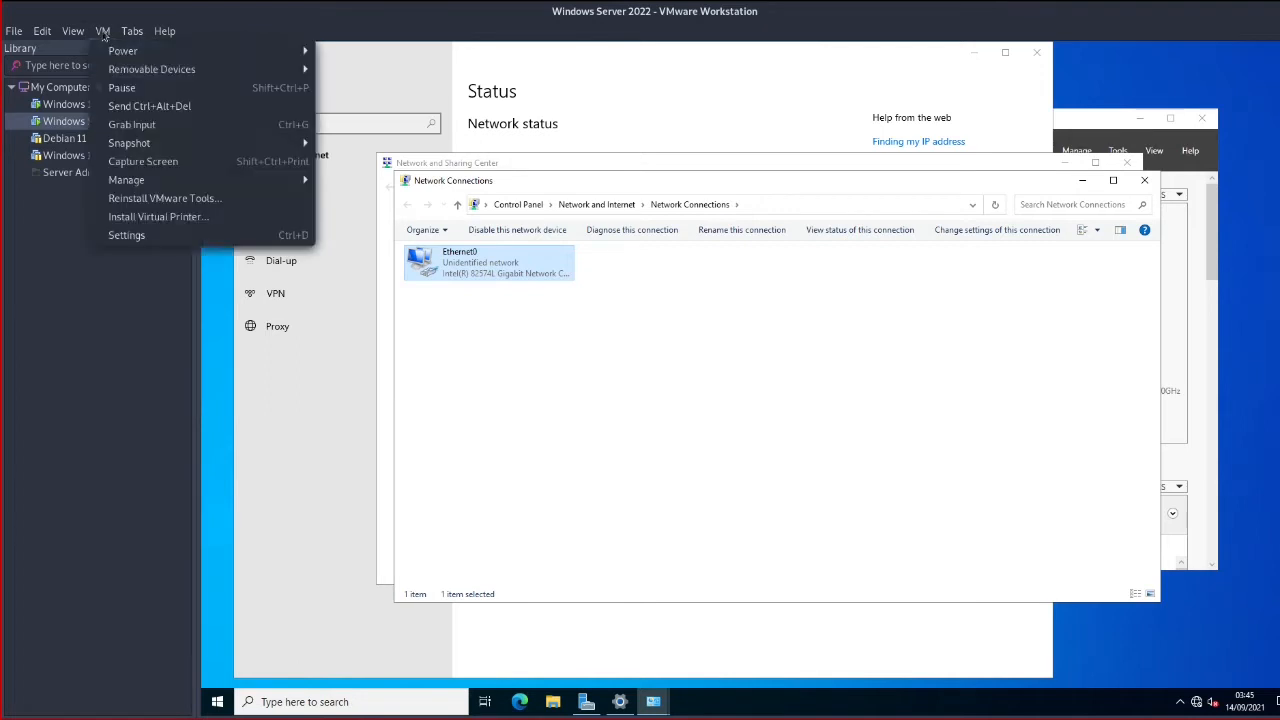
{"action": "left_click", "coordinate": [185, 237]}
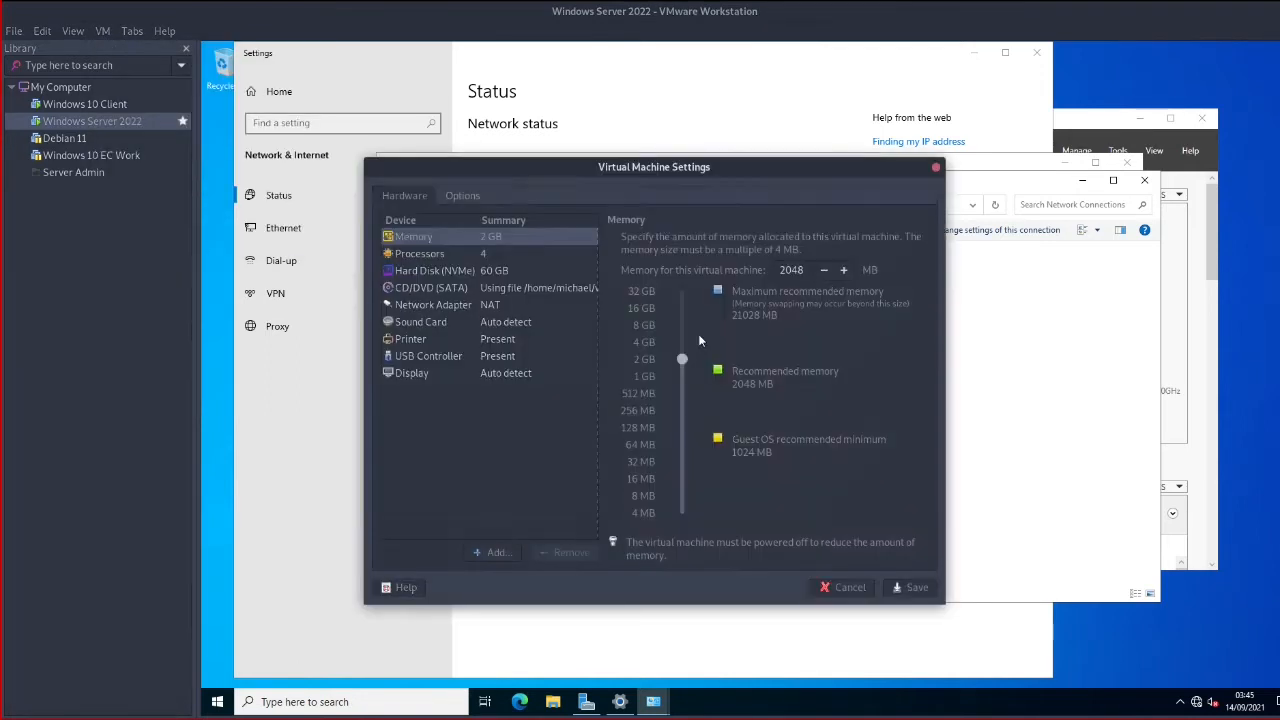
{"action": "left_click", "coordinate": [495, 305]}
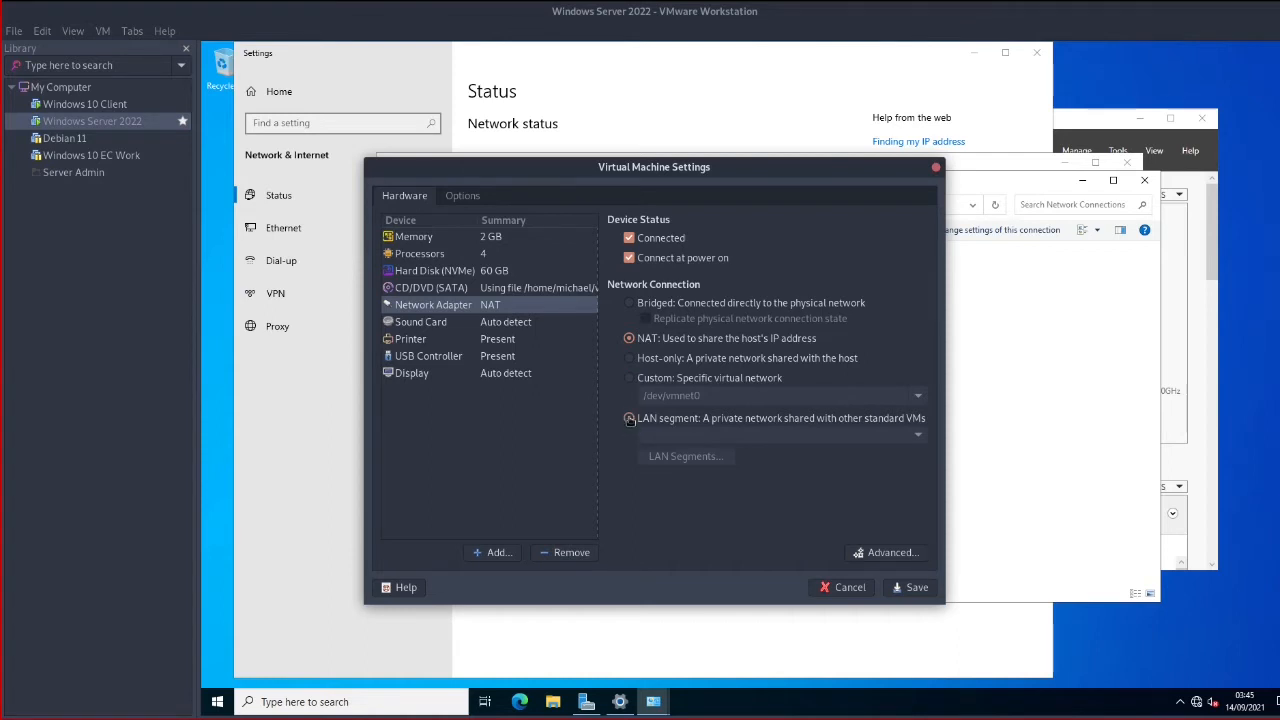
{"action": "left_click", "coordinate": [636, 420]}
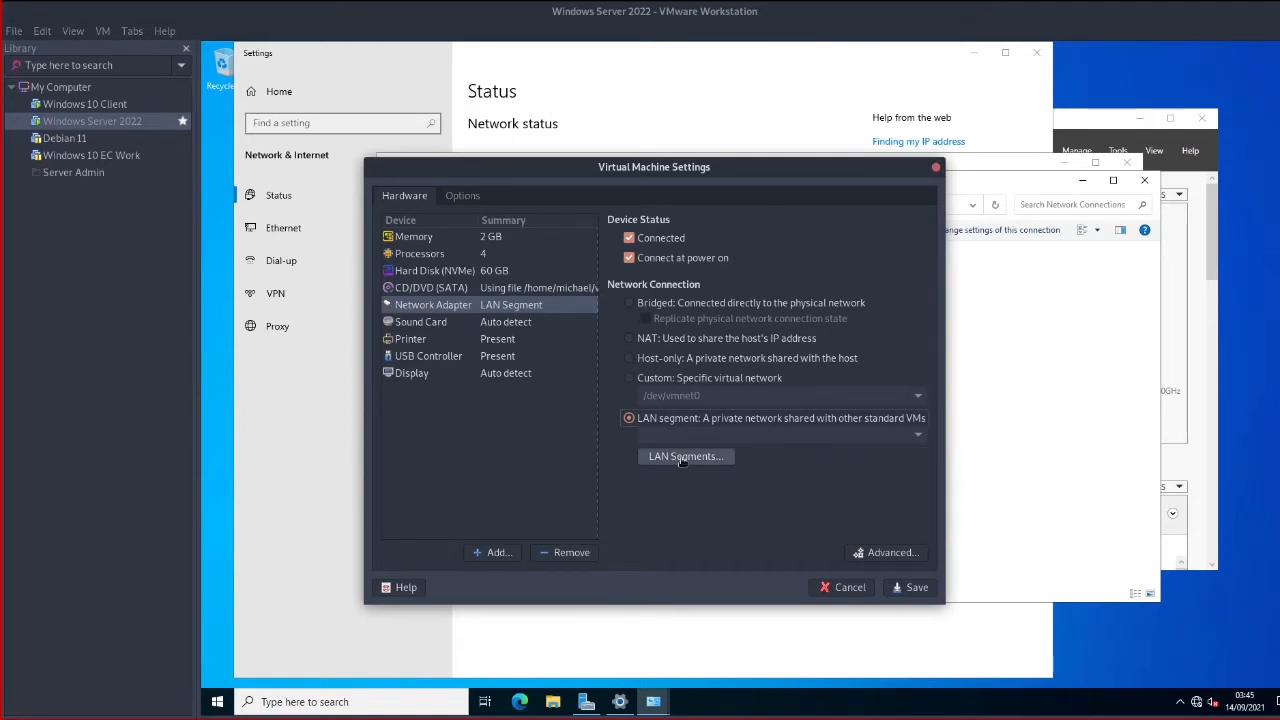
{"action": "left_click", "coordinate": [682, 458]}
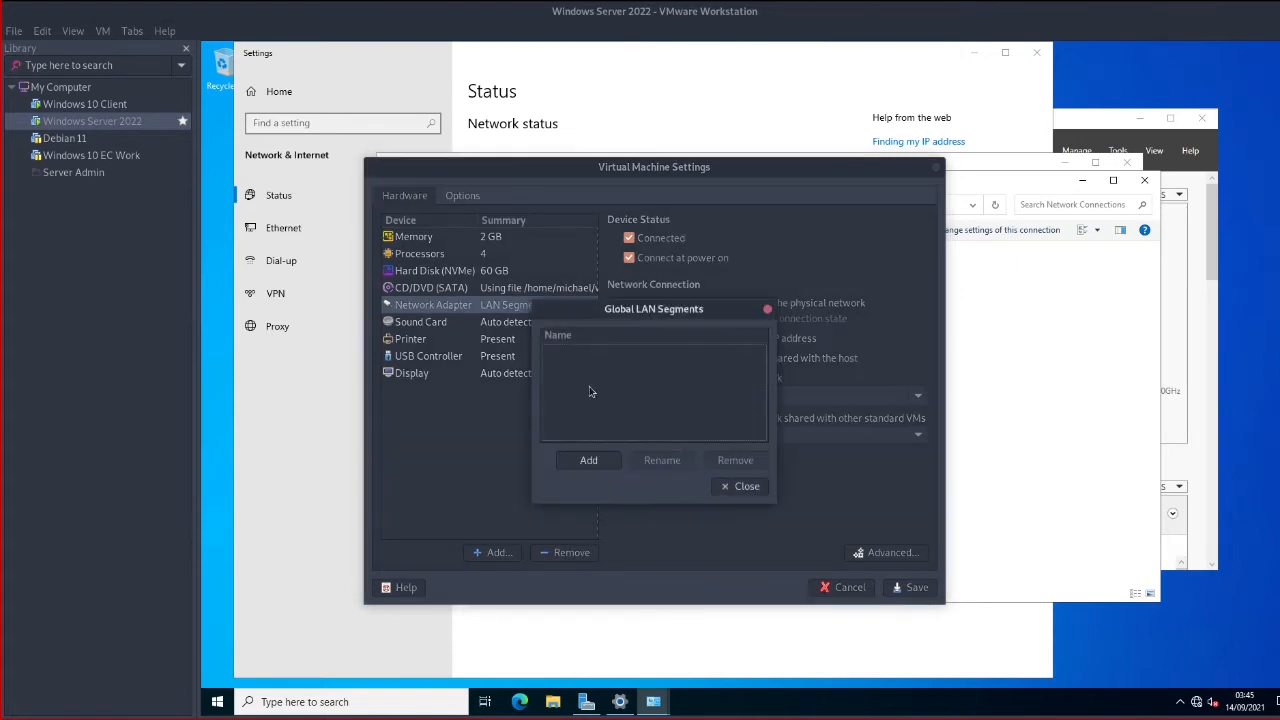
{"action": "left_click", "coordinate": [590, 460]}
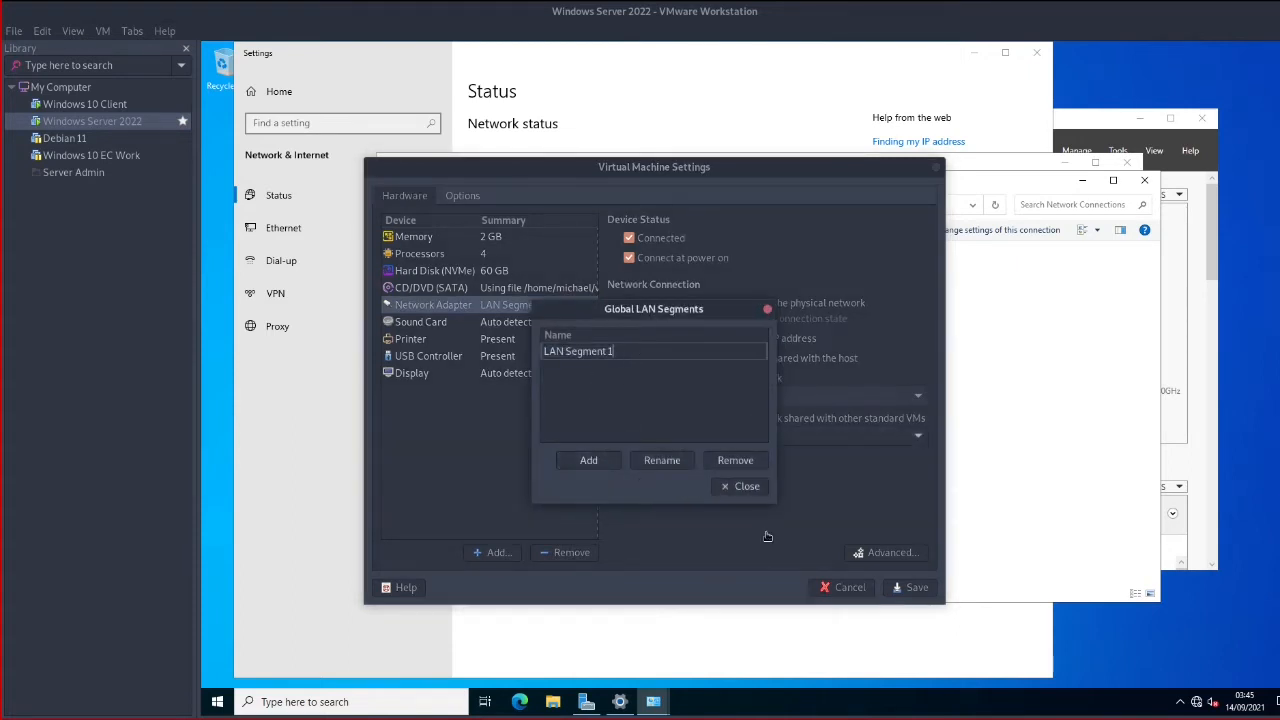
{"action": "left_click", "coordinate": [655, 376]}
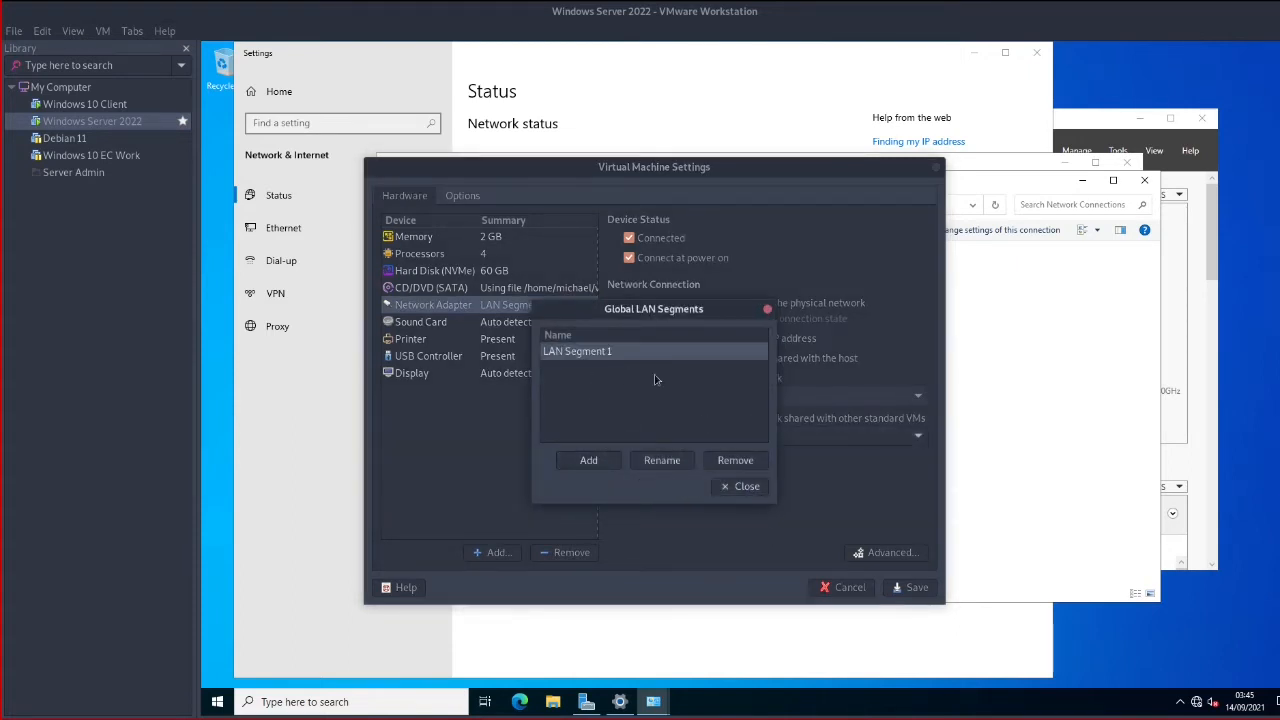
{"action": "left_click", "coordinate": [739, 487]}
{"action": "left_click", "coordinate": [720, 437]}
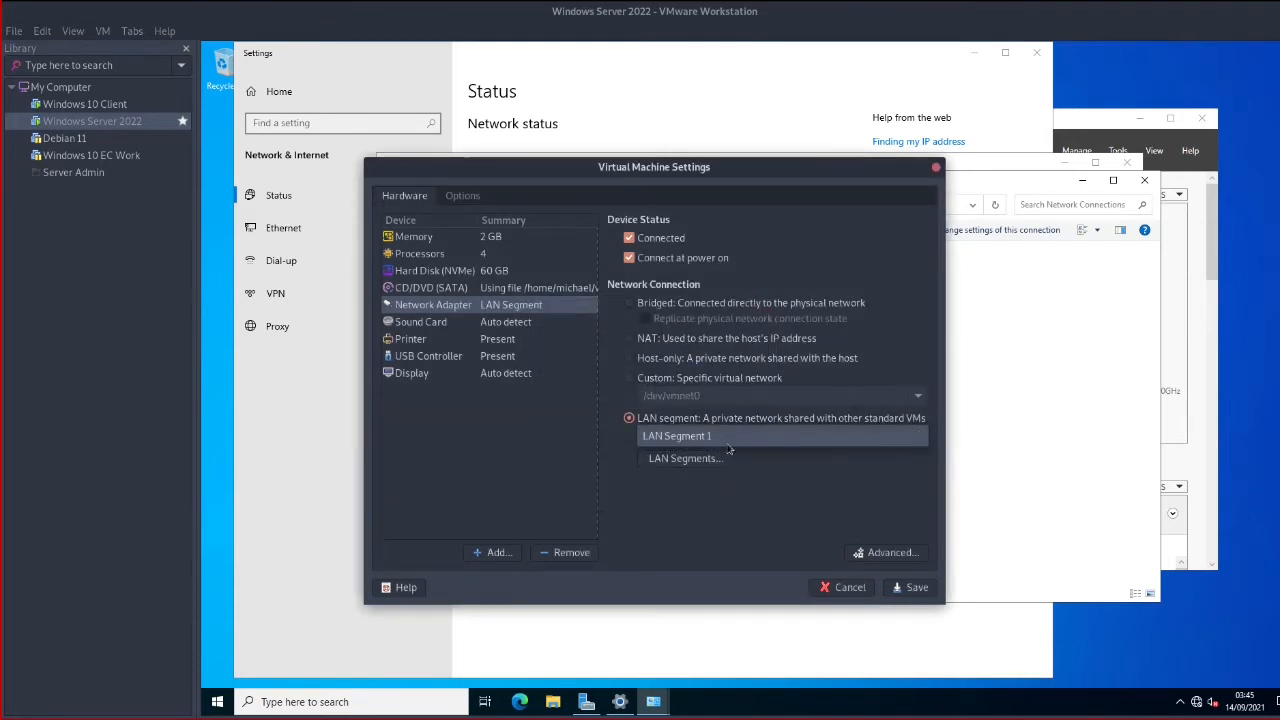
{"action": "left_click", "coordinate": [723, 437]}
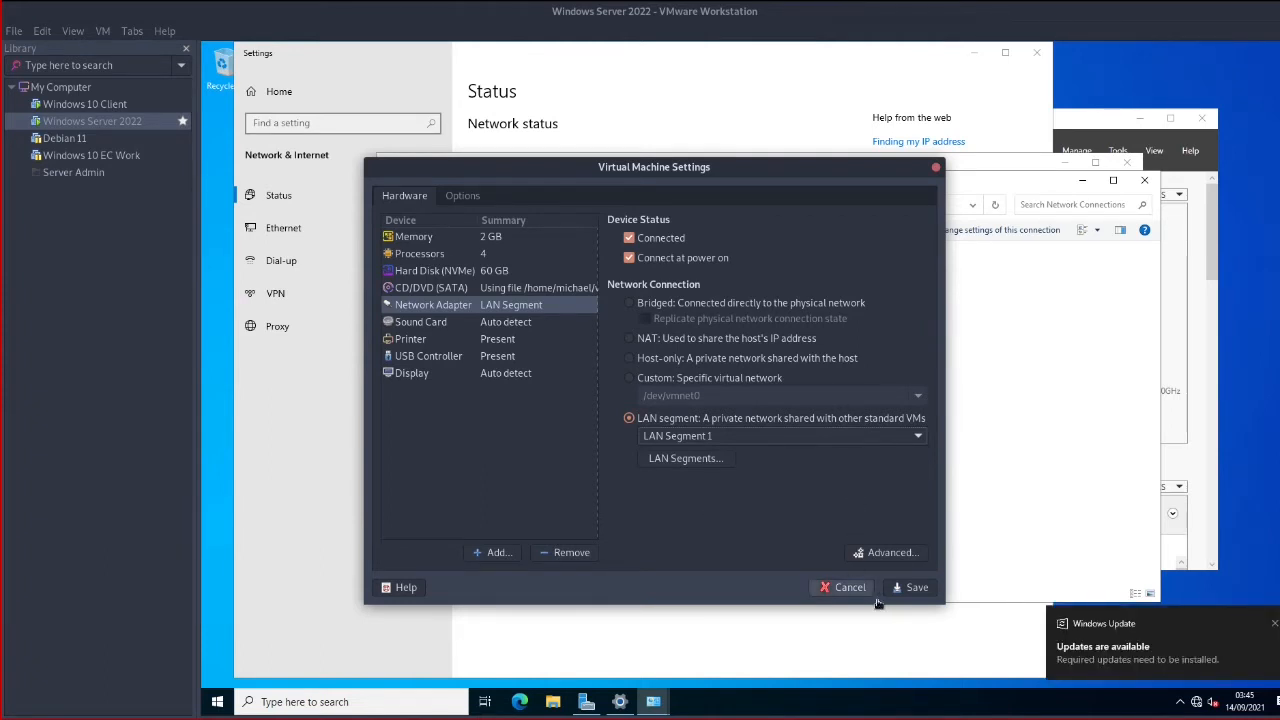
{"action": "left_click", "coordinate": [908, 587]}
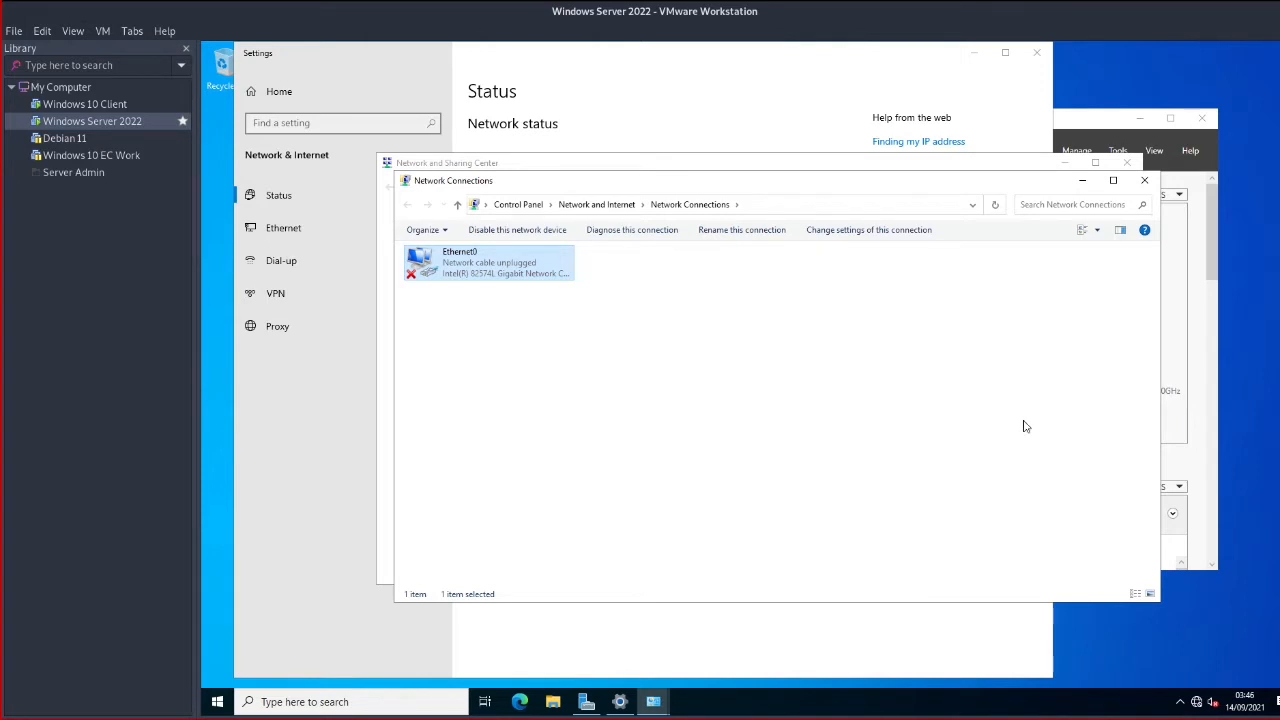
Close Network Connections, Network and Sharing Center, the network status window and Server Manager
{"action": "left_click", "coordinate": [534, 384]}
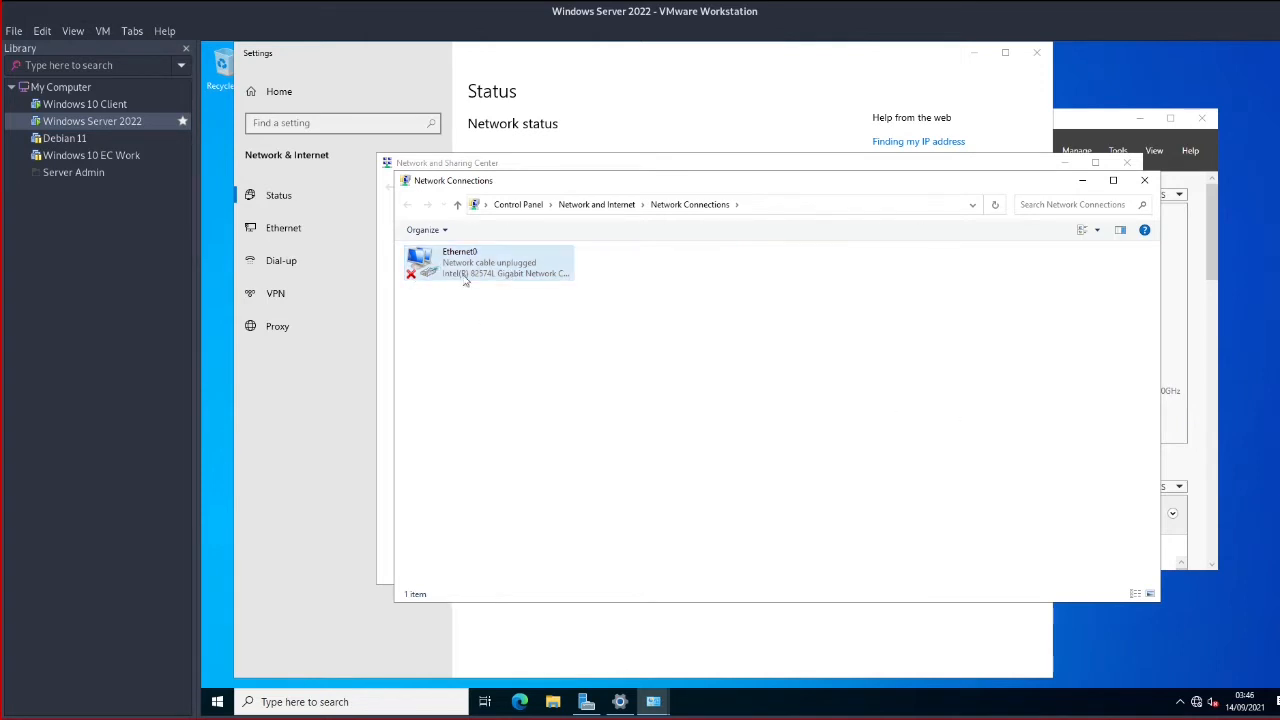
{"action": "left_click", "coordinate": [1144, 180]}
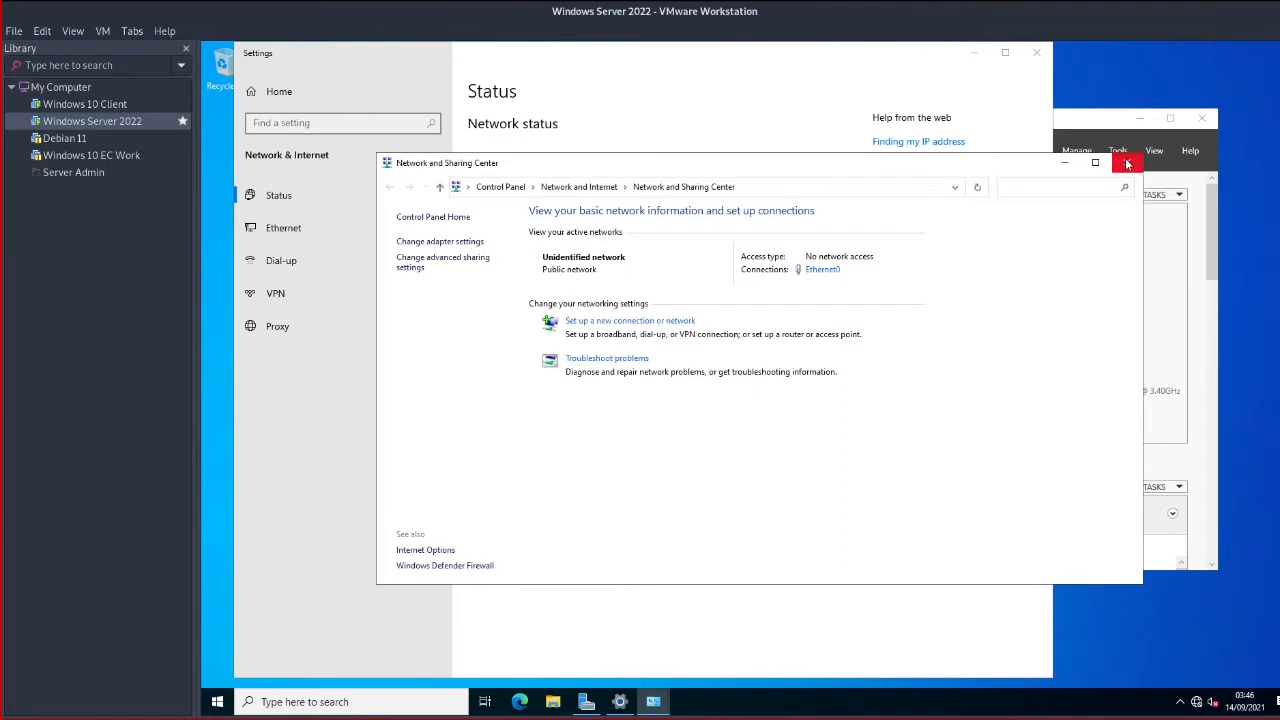
{"action": "left_click", "coordinate": [1127, 162]}
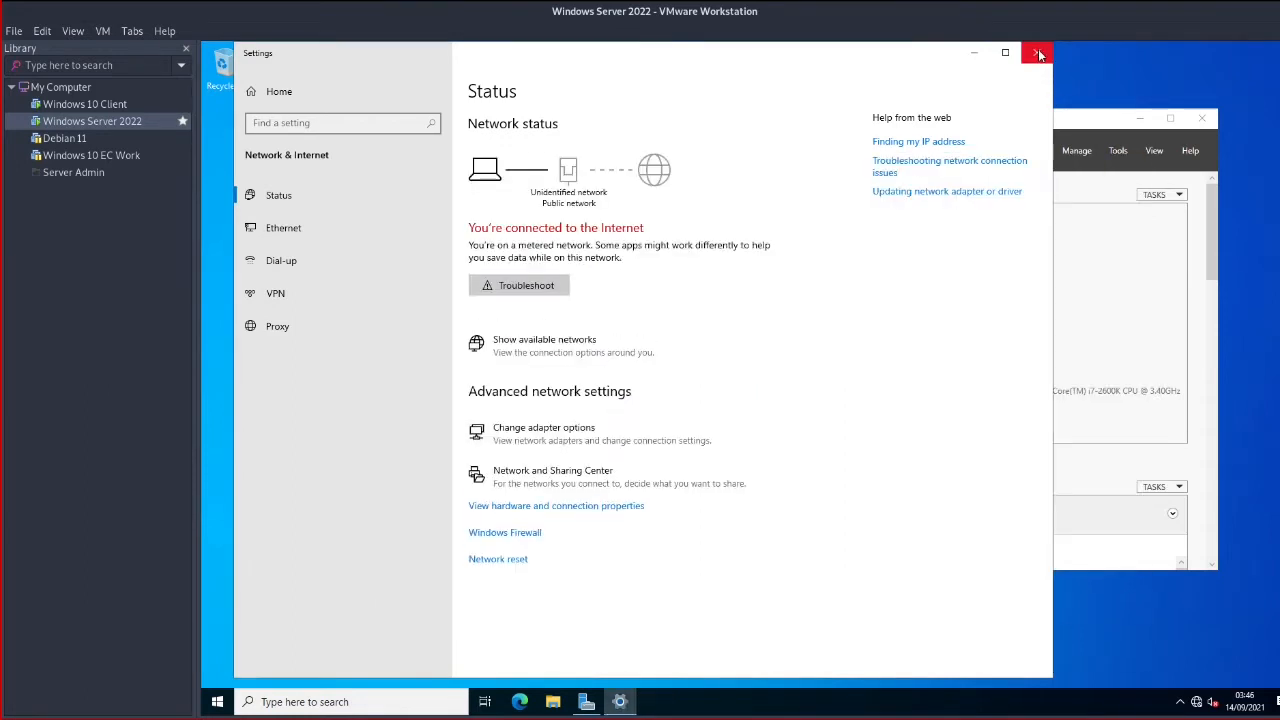
{"action": "left_click", "coordinate": [1038, 54]}
{"action": "left_click", "coordinate": [1200, 118]}
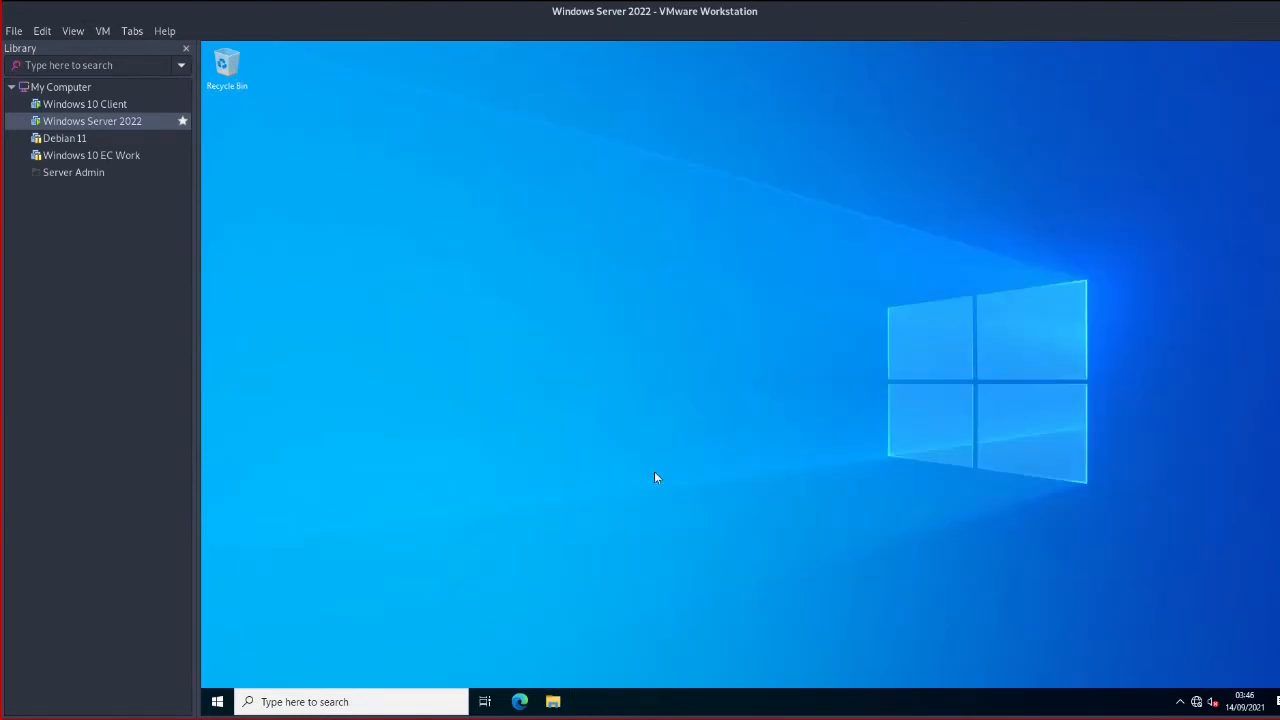
Open and dismiss the server's Start menu, then switch to the Windows 10 Client VM
{"action": "left_click", "coordinate": [217, 701]}
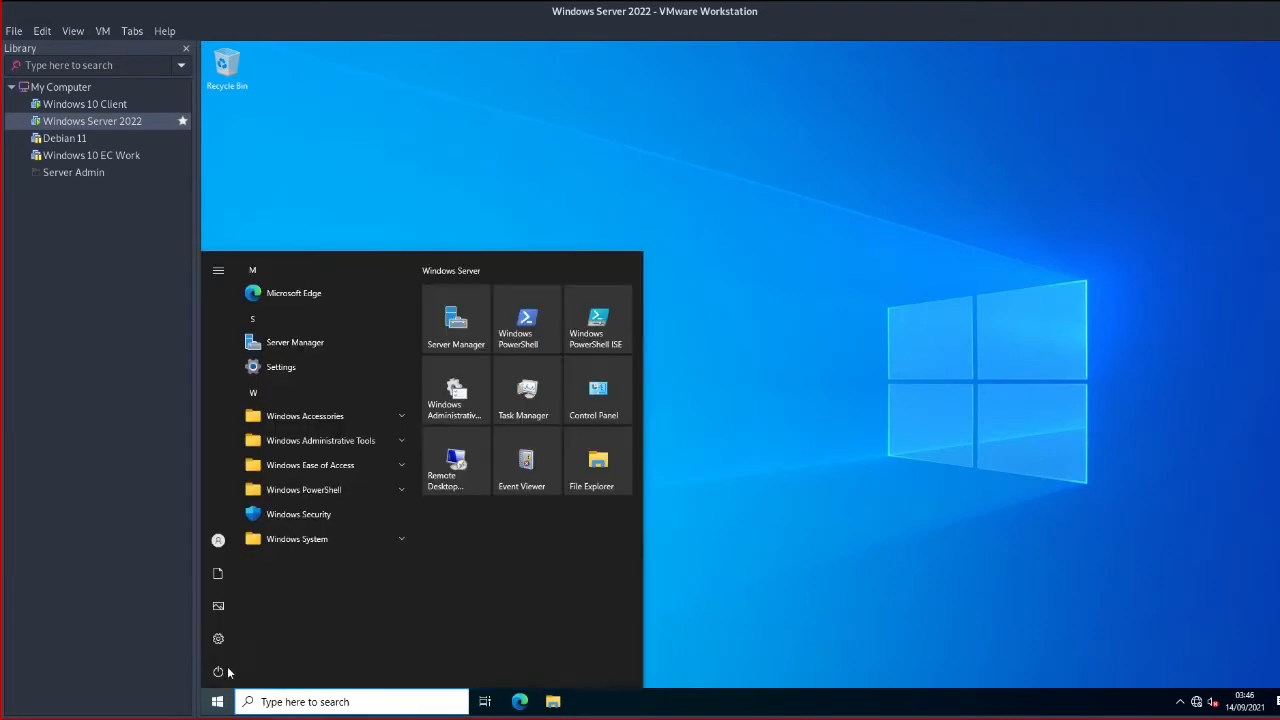
{"action": "left_click", "coordinate": [321, 248]}
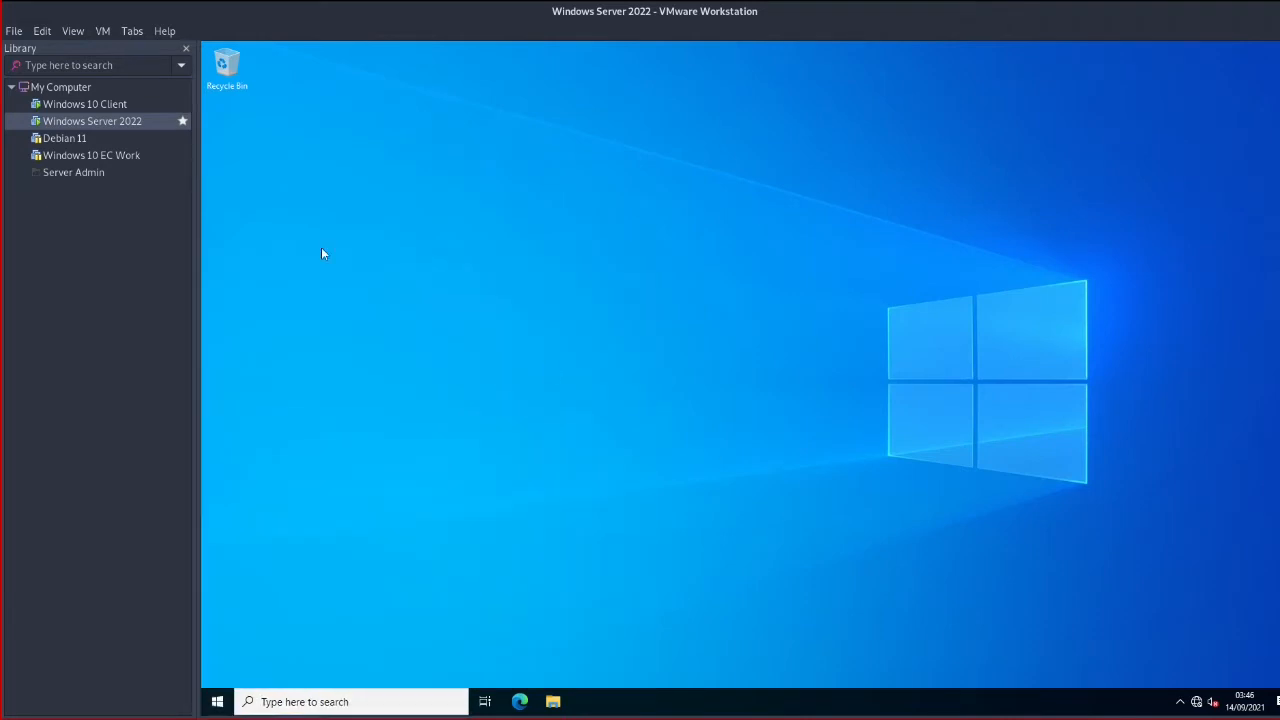
{"action": "left_click", "coordinate": [110, 104]}
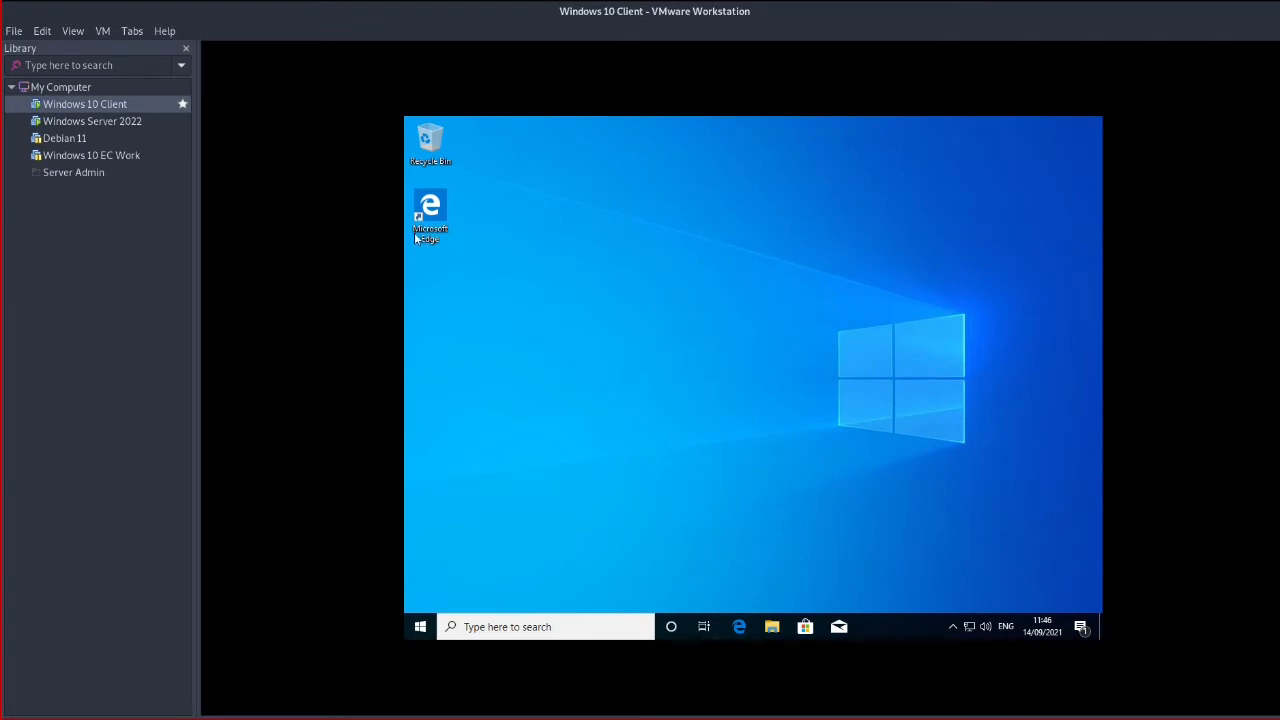
Shut down the Windows 10 Client from Start > Power, then return to the server desktop
{"action": "left_click", "coordinate": [421, 626]}
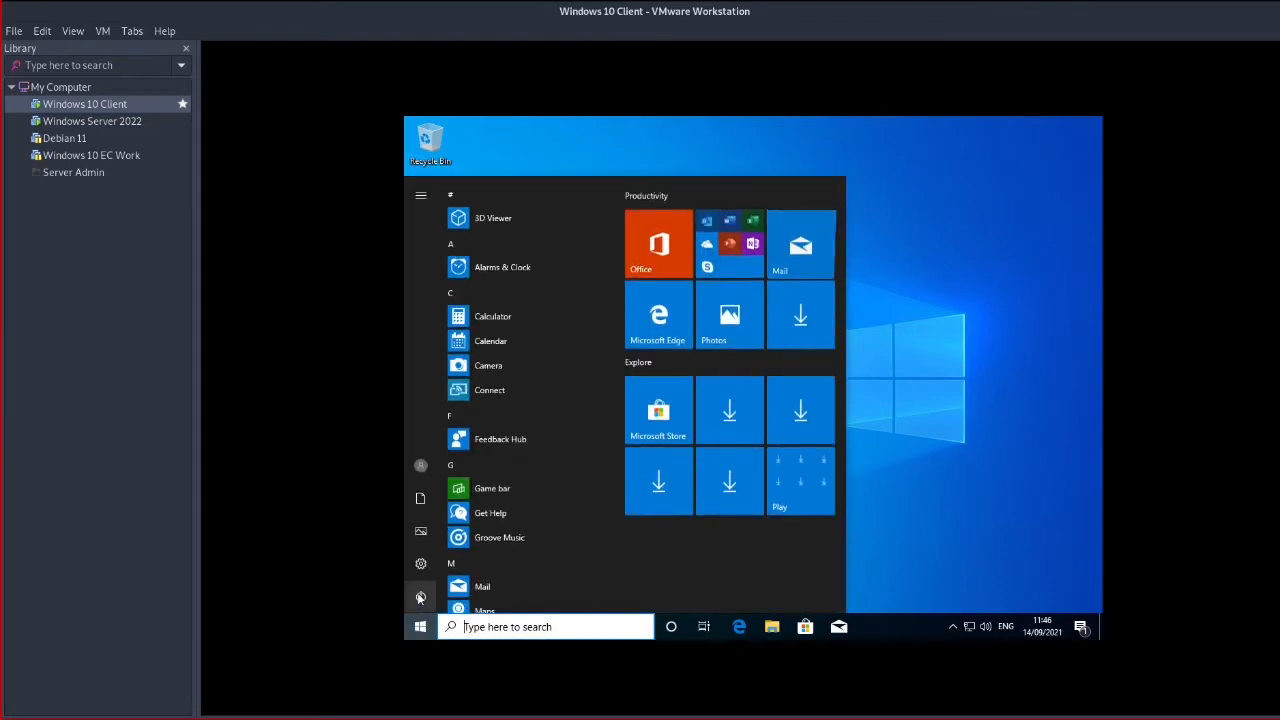
{"action": "left_click", "coordinate": [421, 594]}
{"action": "left_click", "coordinate": [476, 543]}
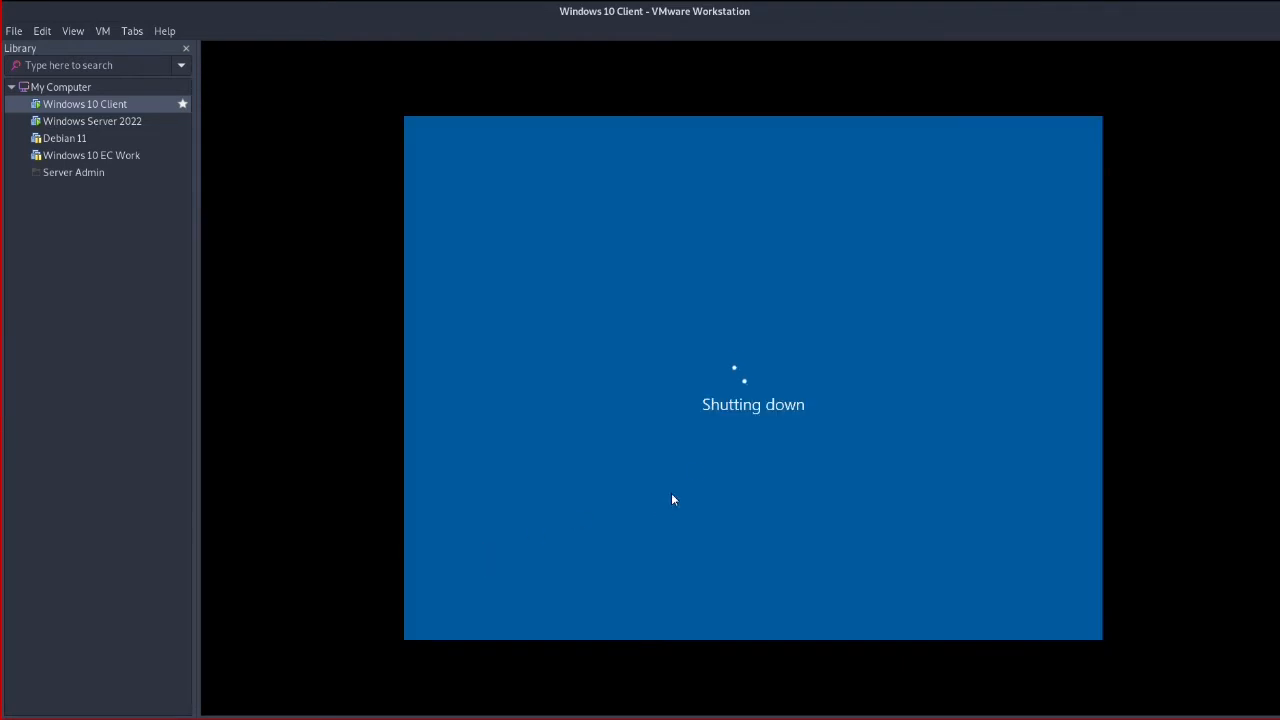
{"action": "left_click", "coordinate": [100, 121]}
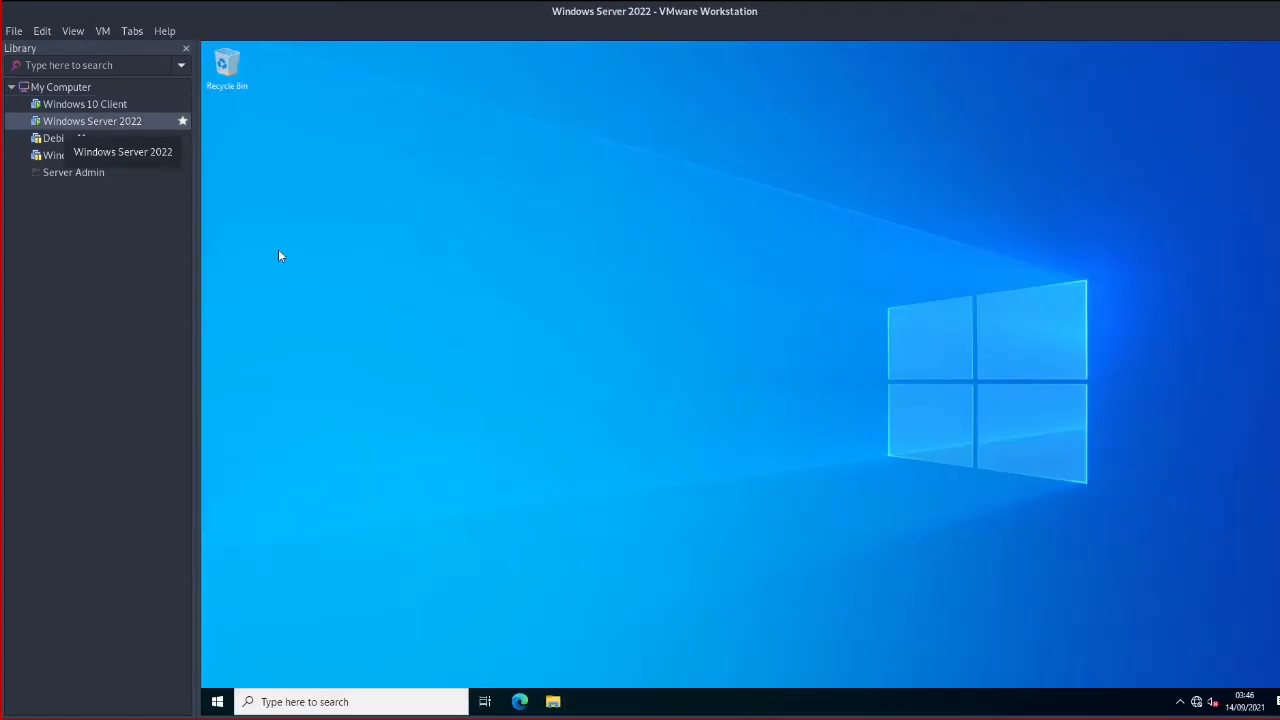
{"action": "left_click", "coordinate": [100, 105]}
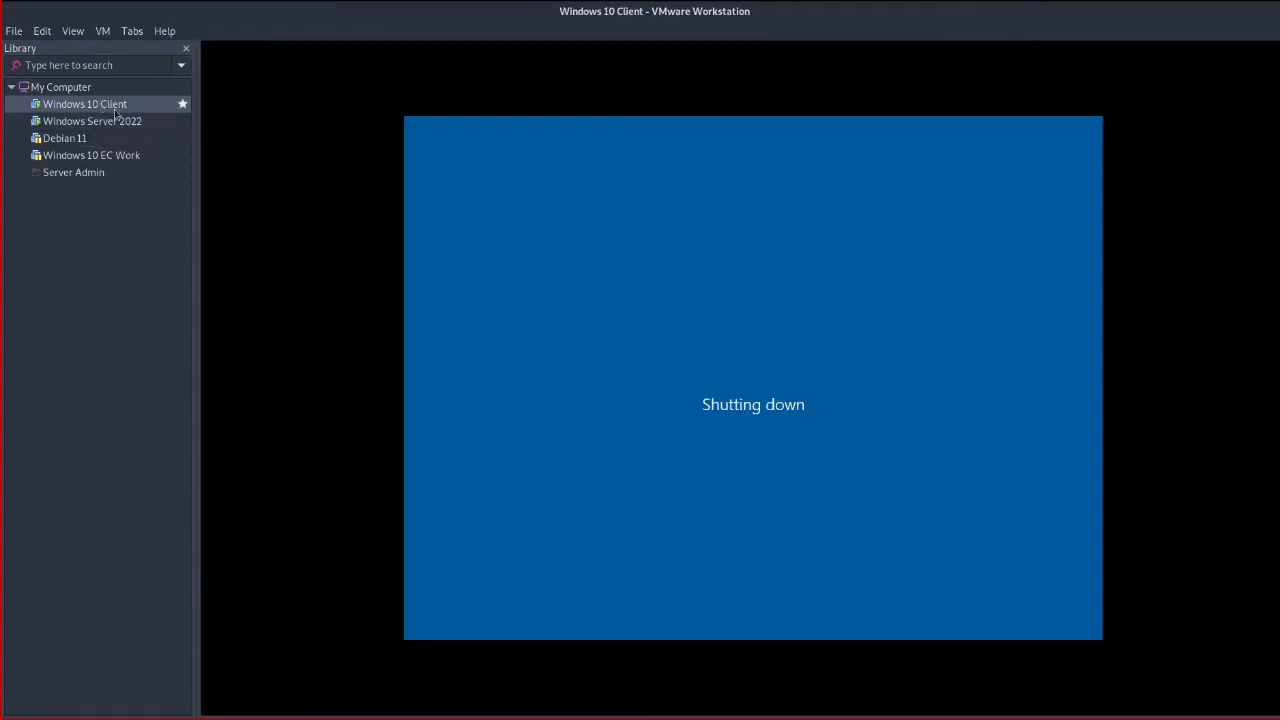
{"action": "left_click", "coordinate": [128, 121]}
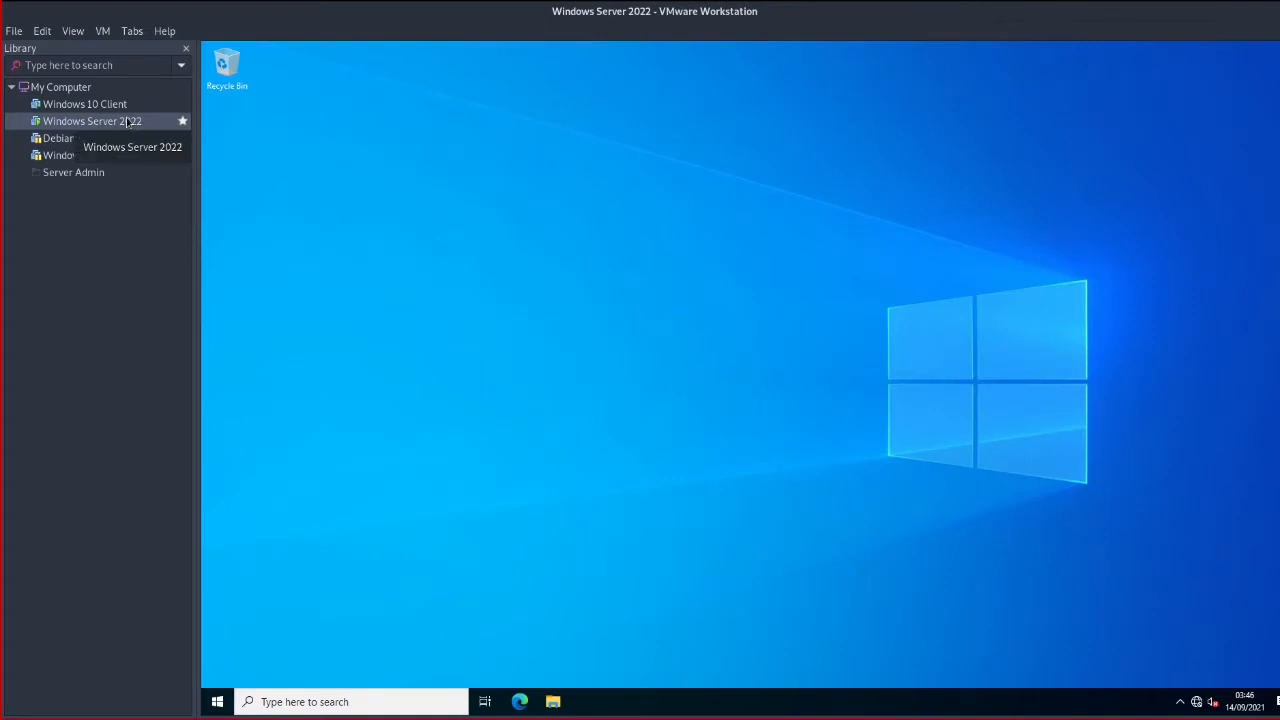
Run ipconfig on the server to confirm 10.10.10.1 / 255.255.255.0, then view the powered-off client
{"action": "left_click", "coordinate": [217, 701]}
{"action": "left_click", "coordinate": [749, 577]}
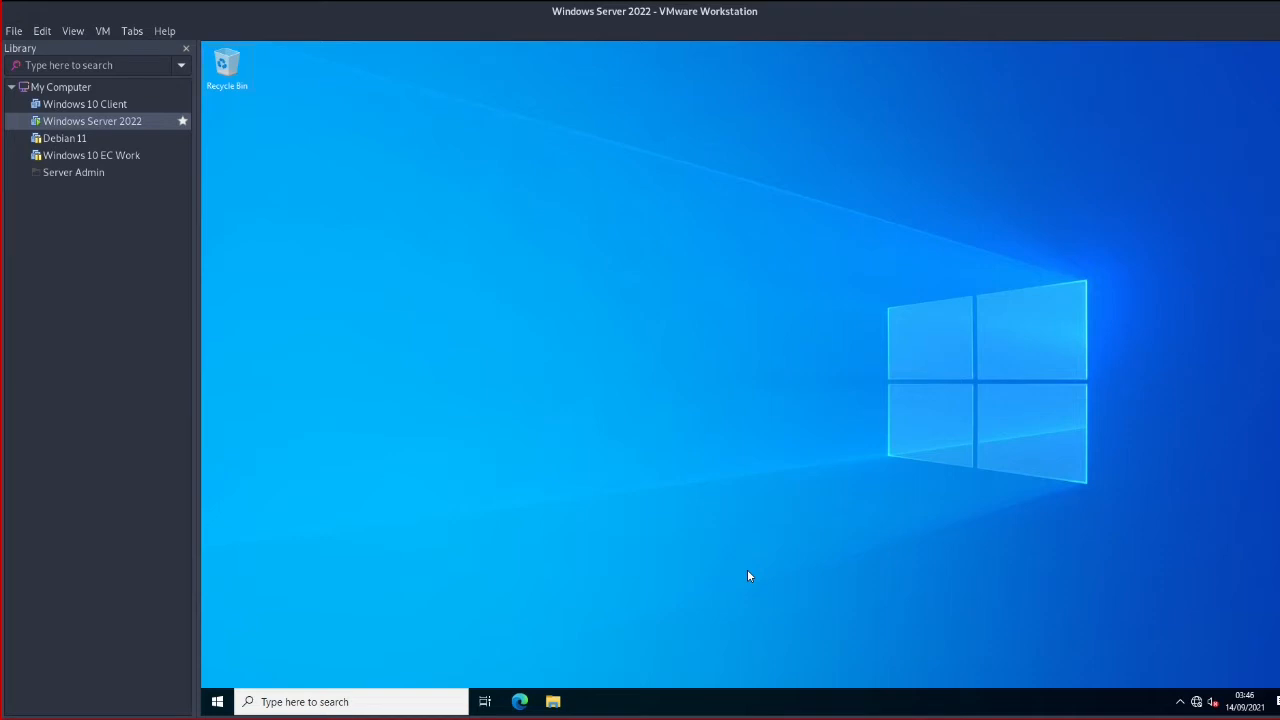
{"action": "key", "text": "super+r"}
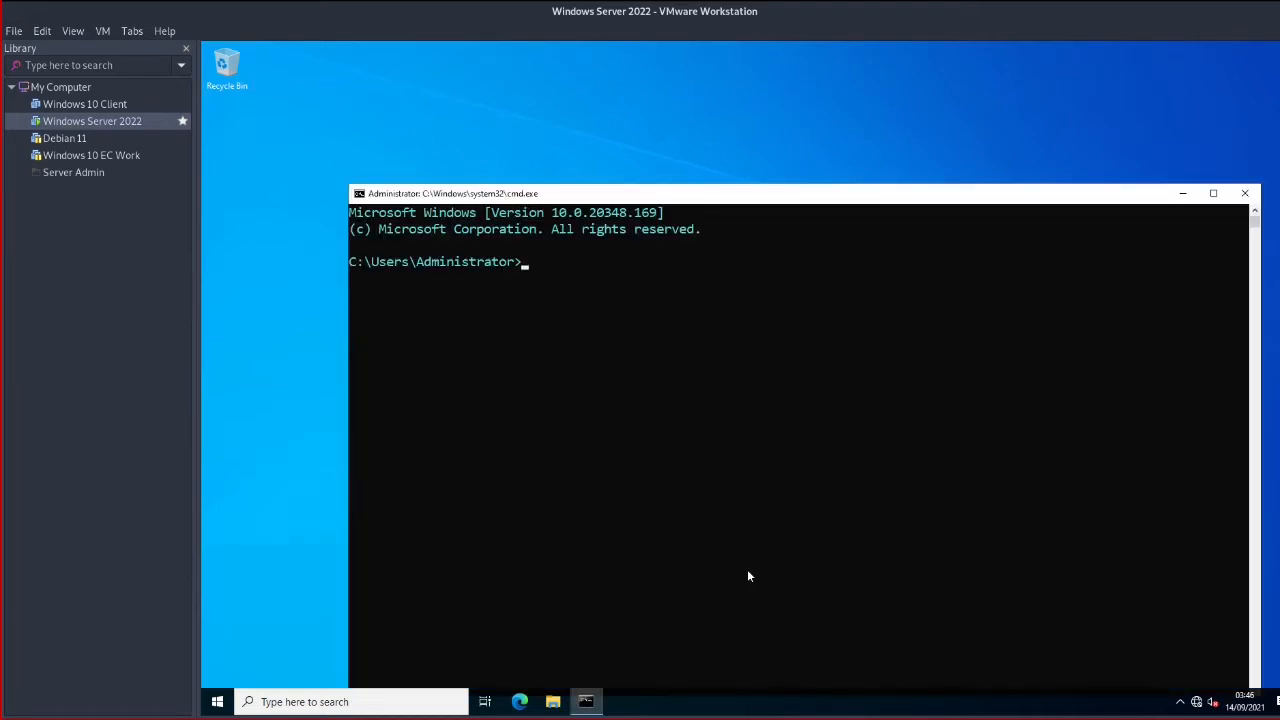
{"action": "type", "text": "ipconfig"}
{"action": "key", "text": "Return"}
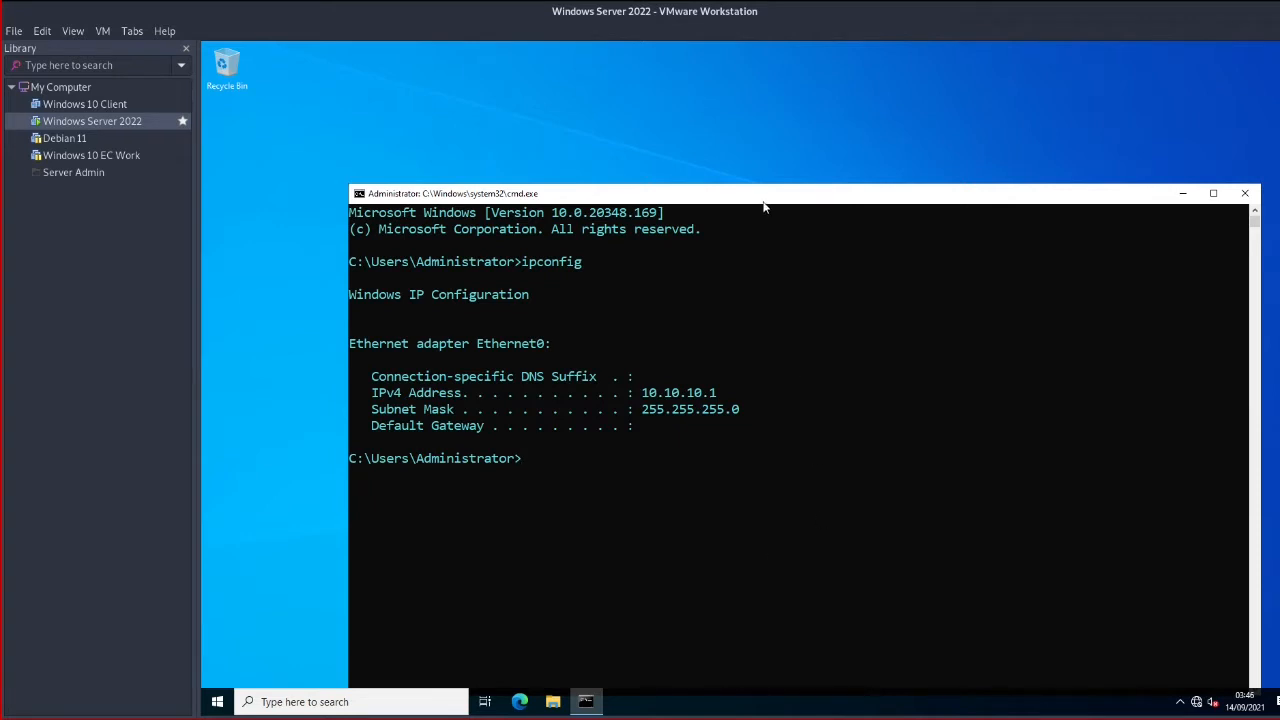
{"action": "left_click_drag", "start_coordinate": [763, 201], "coordinate": [733, 126]}
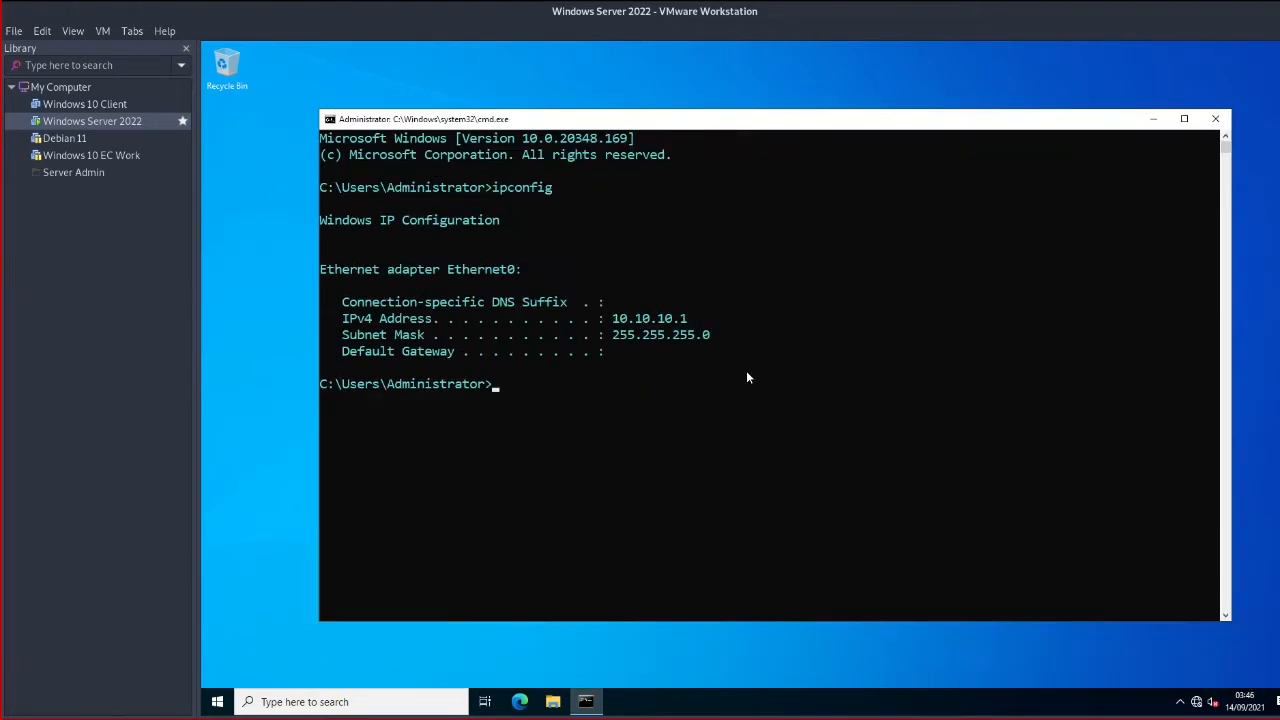
{"action": "left_click", "coordinate": [81, 109]}
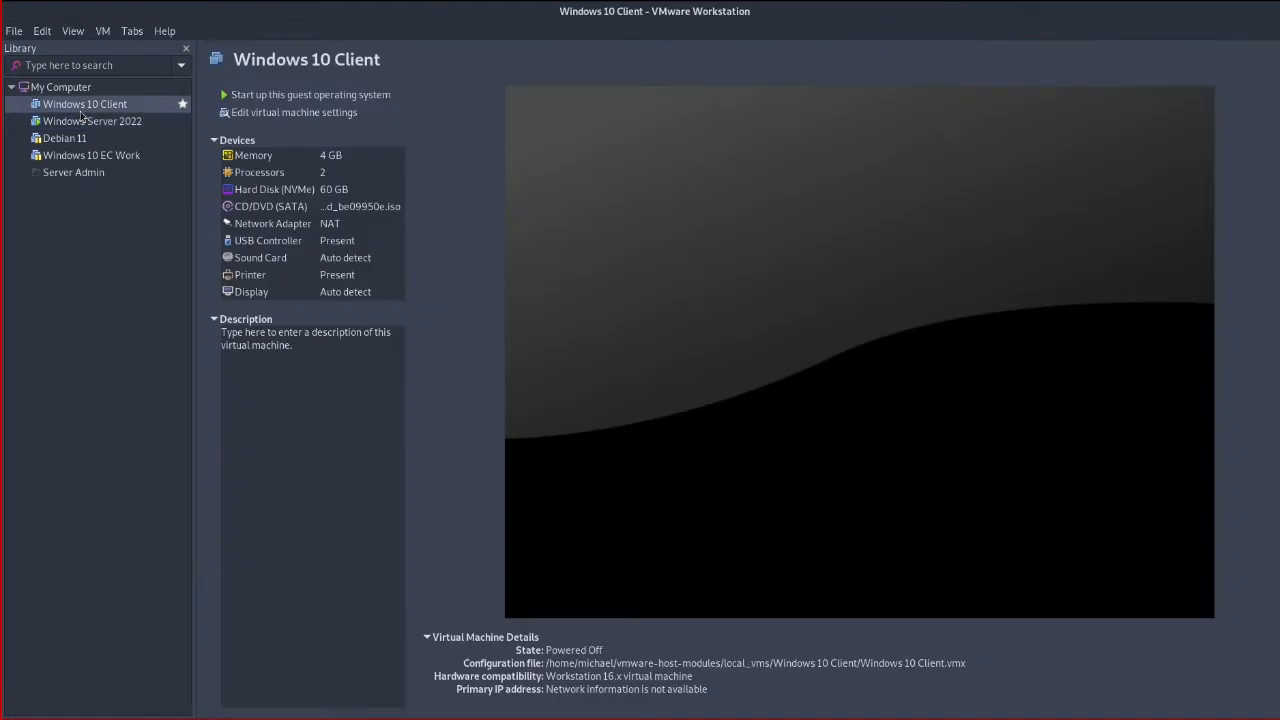
Change the Windows 10 Client's memory from 4096 to 2048 MB, save, and return to the server
{"action": "double_click", "coordinate": [328, 163]}
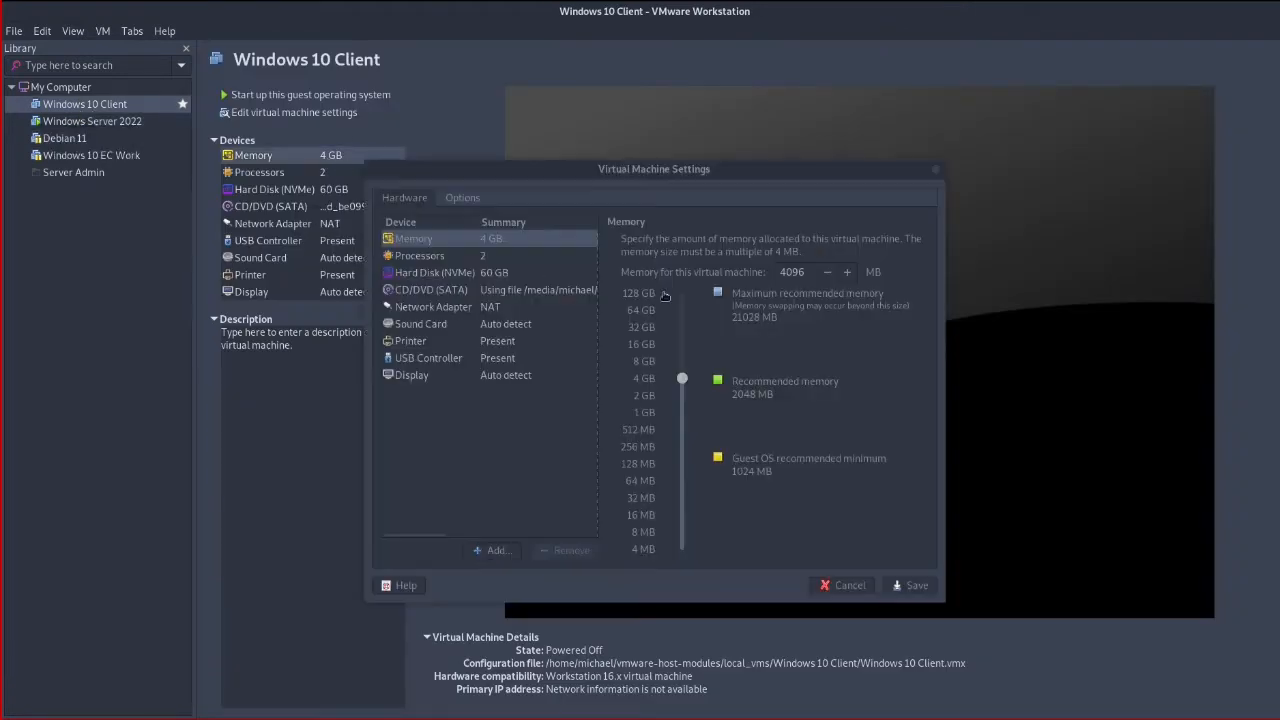
{"action": "double_click", "coordinate": [798, 271]}
{"action": "type", "text": "20"}
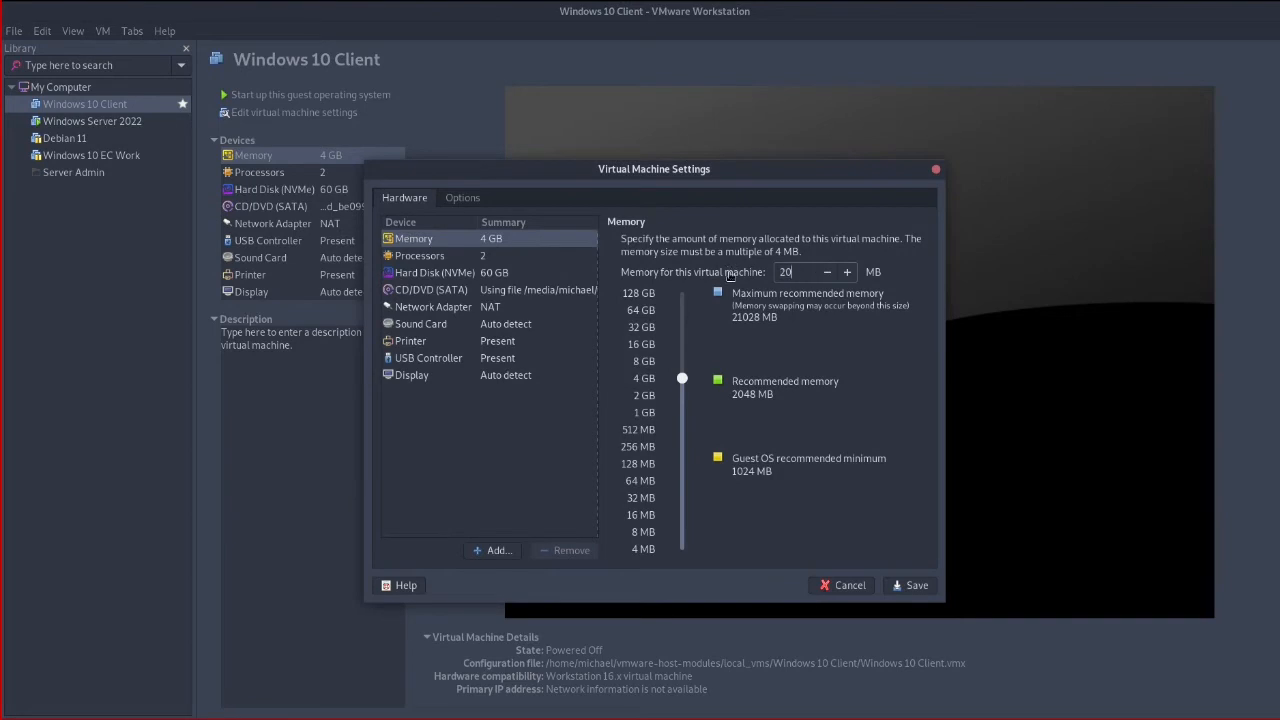
{"action": "type", "text": "48"}
{"action": "left_click", "coordinate": [900, 588]}
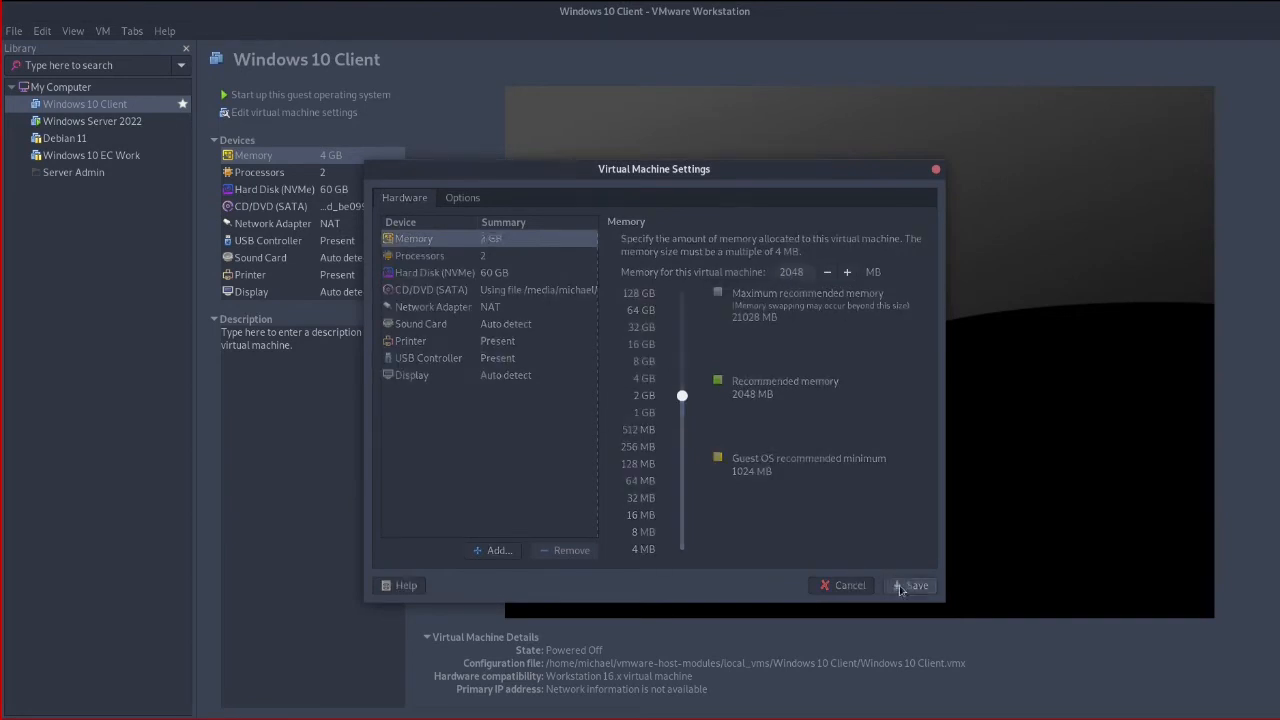
{"action": "left_click", "coordinate": [104, 122]}
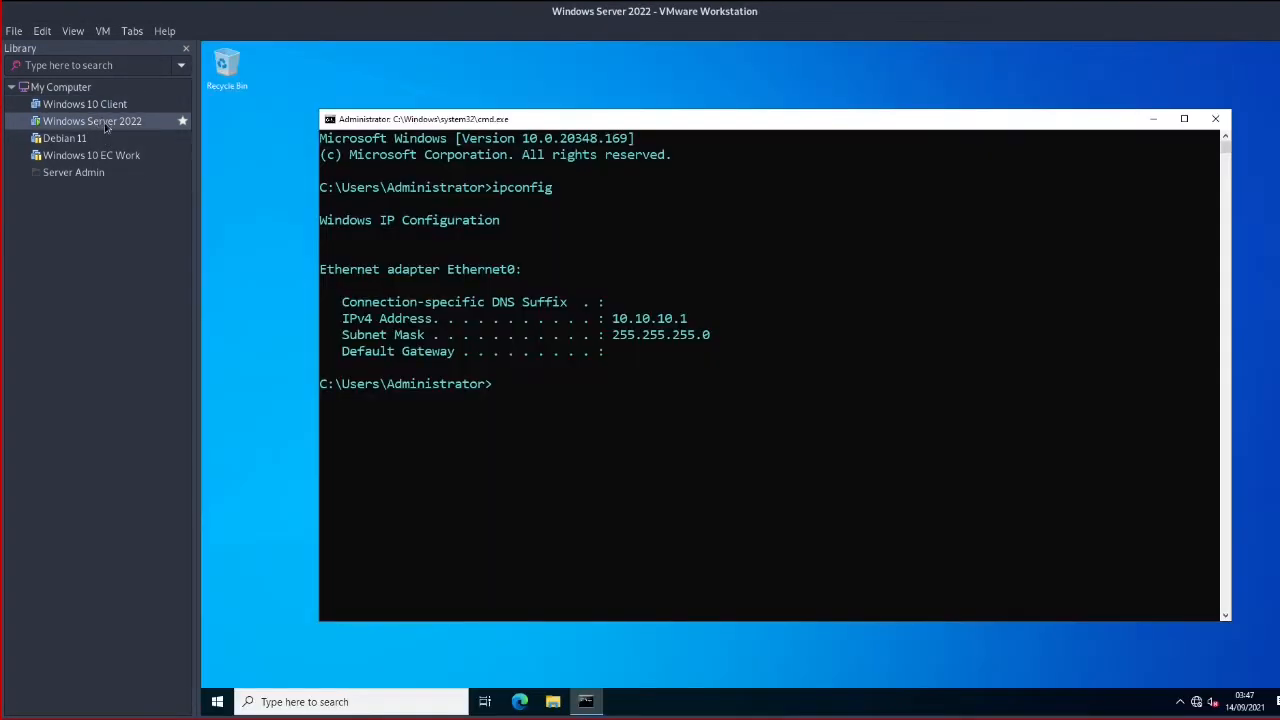
Shut down Windows Server 2022 citing Hardware: Maintenance (Unplanned) and confirm shutting down anyway
{"action": "left_click", "coordinate": [217, 701]}
{"action": "left_click", "coordinate": [219, 672]}
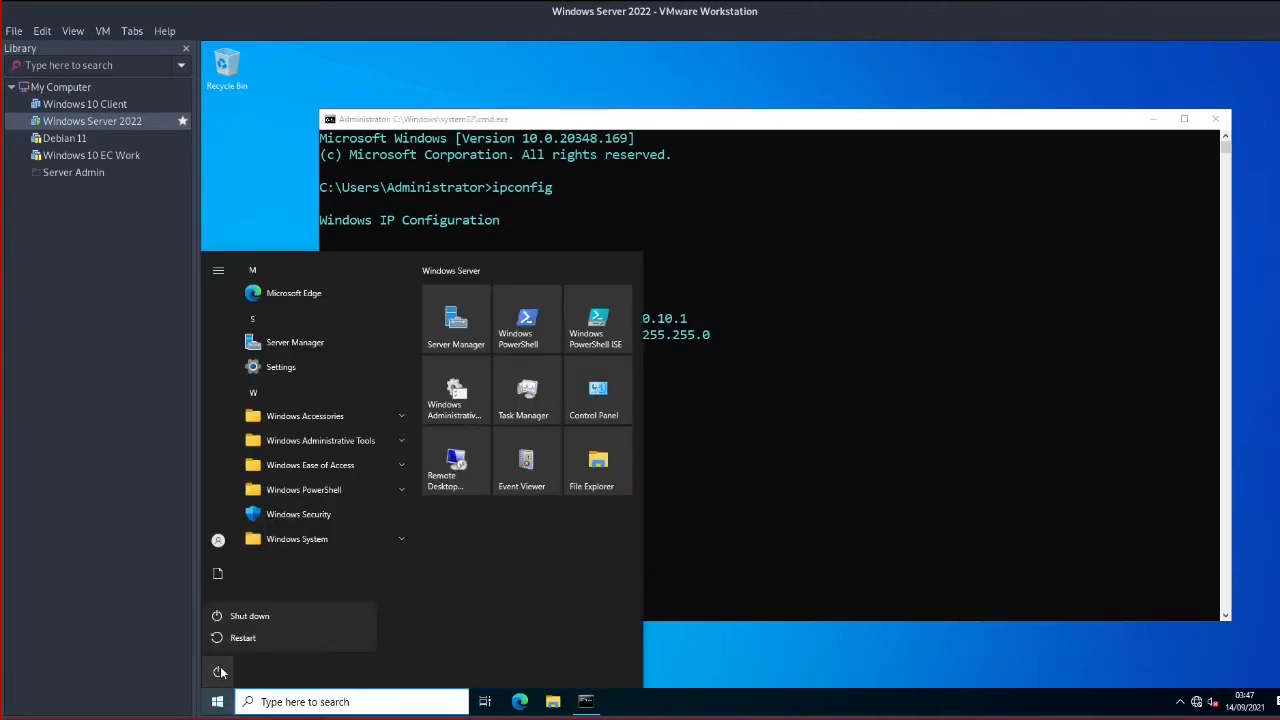
{"action": "left_click", "coordinate": [244, 617]}
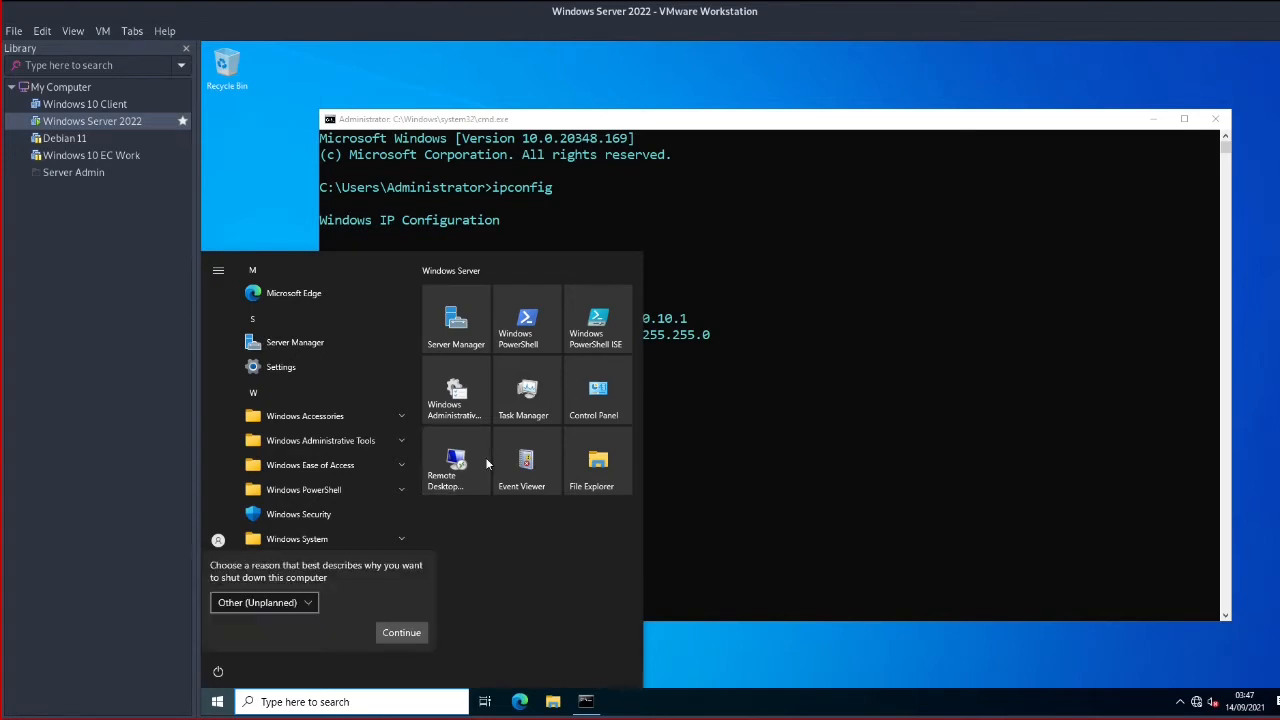
{"action": "left_click", "coordinate": [264, 603]}
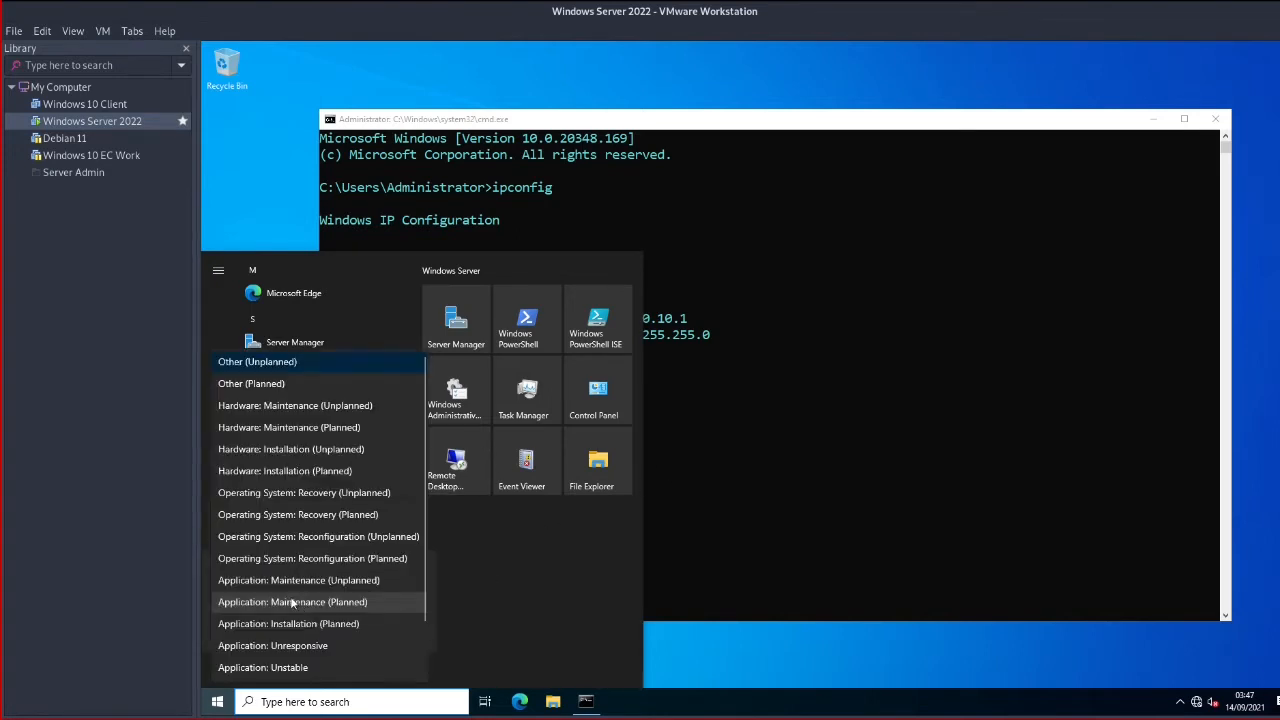
{"action": "left_click", "coordinate": [317, 406]}
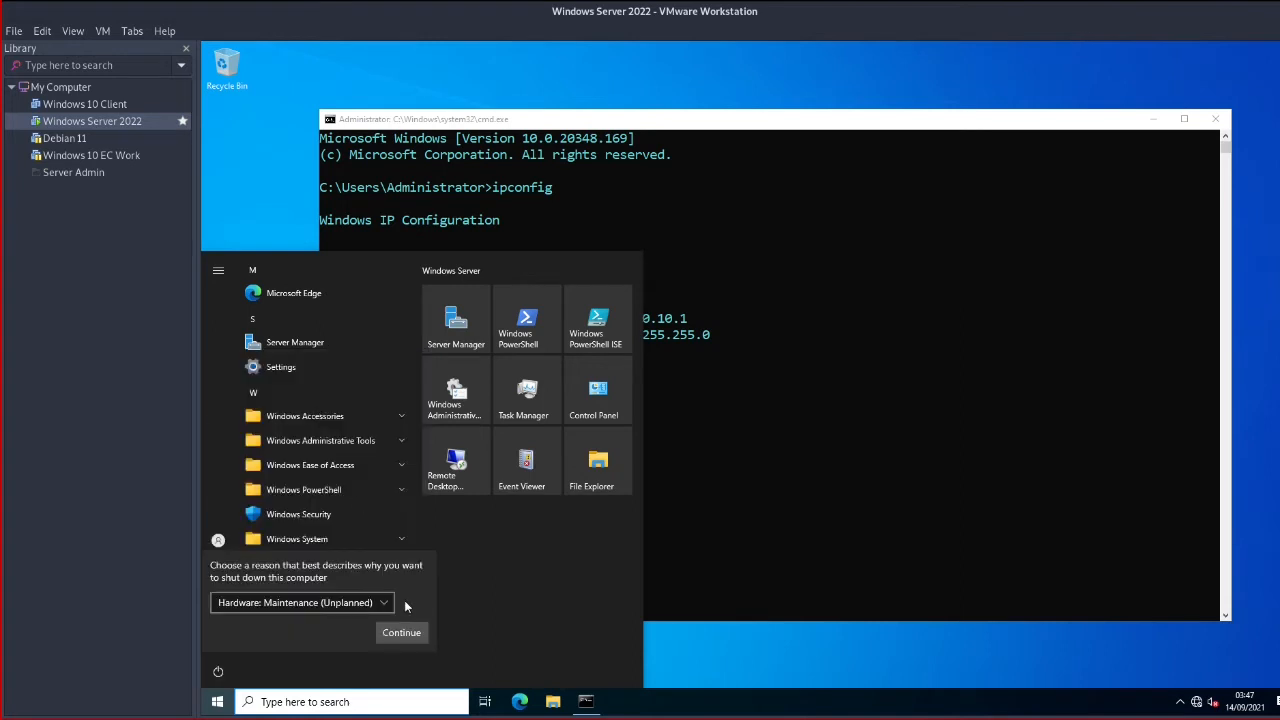
{"action": "left_click", "coordinate": [396, 632]}
{"action": "left_click", "coordinate": [392, 632]}
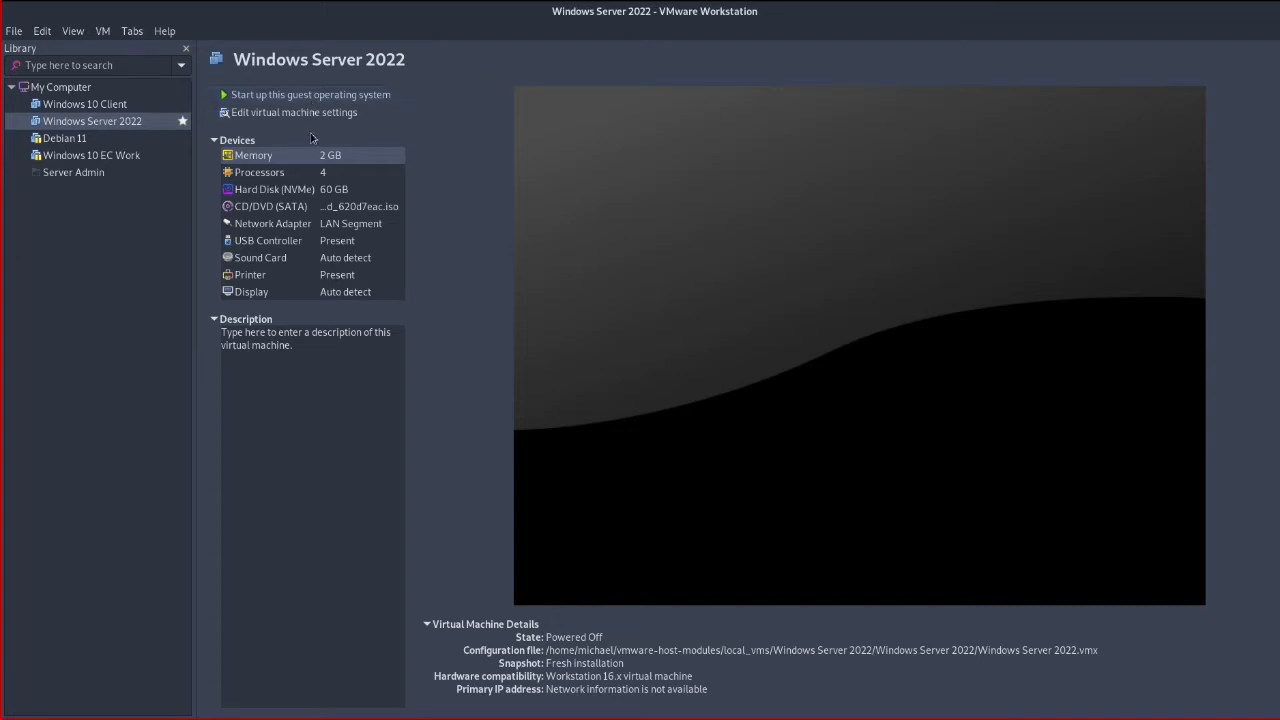
Enter 4096 MB as the server VM's memory and save the settings
{"action": "double_click", "coordinate": [326, 160]}
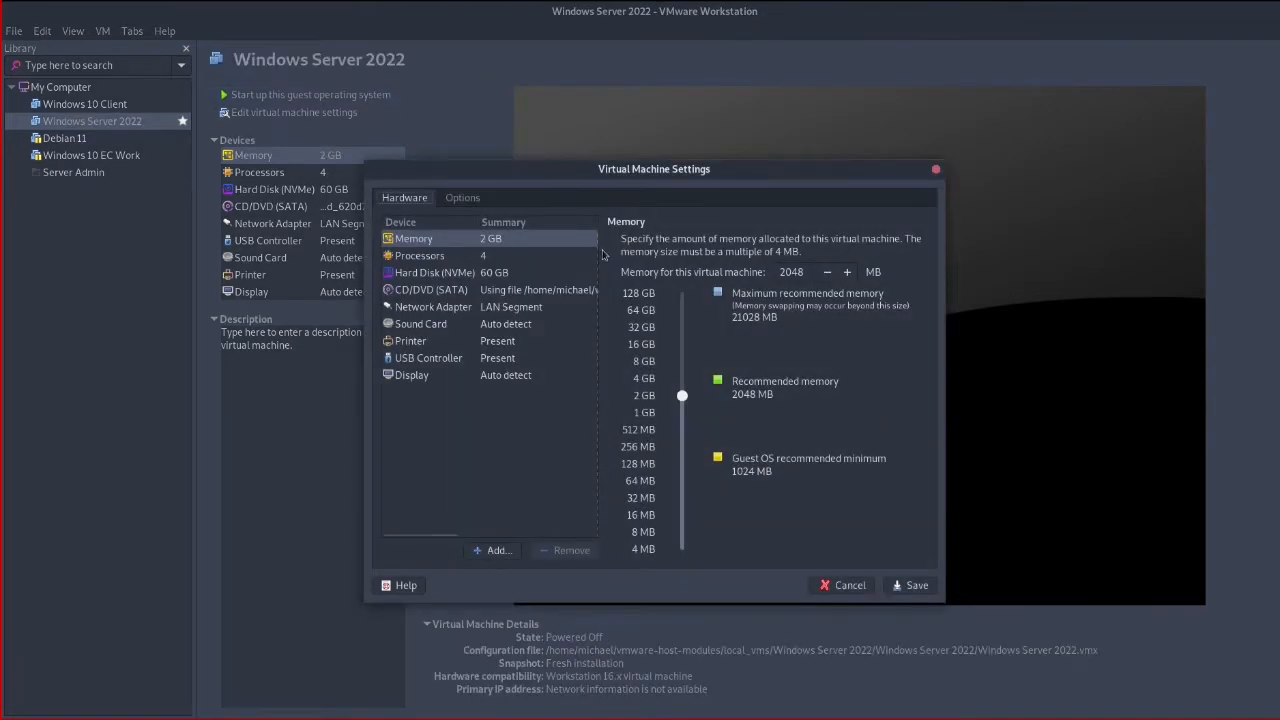
{"action": "type", "text": "4096"}
{"action": "left_click", "coordinate": [914, 588]}
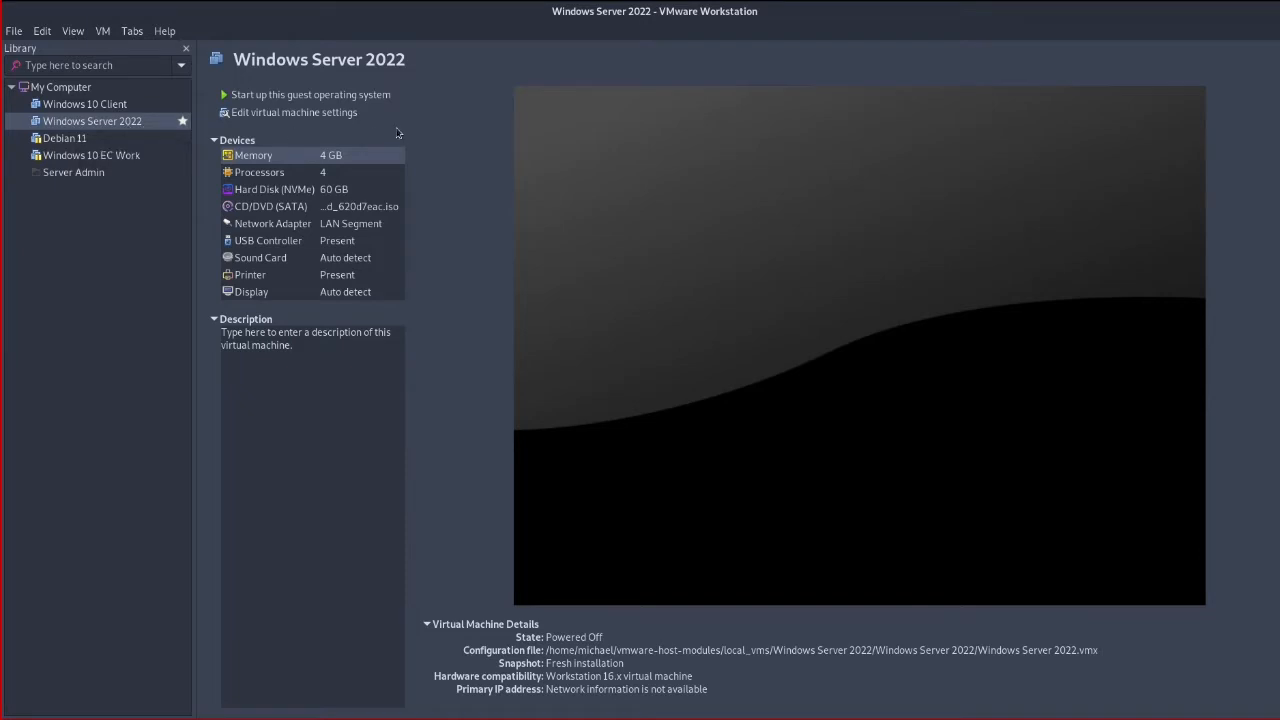
Power on the Windows Server 2022 VM, send Ctrl+Alt+Del, and sign in with the Administrator password
{"action": "left_click", "coordinate": [305, 96]}
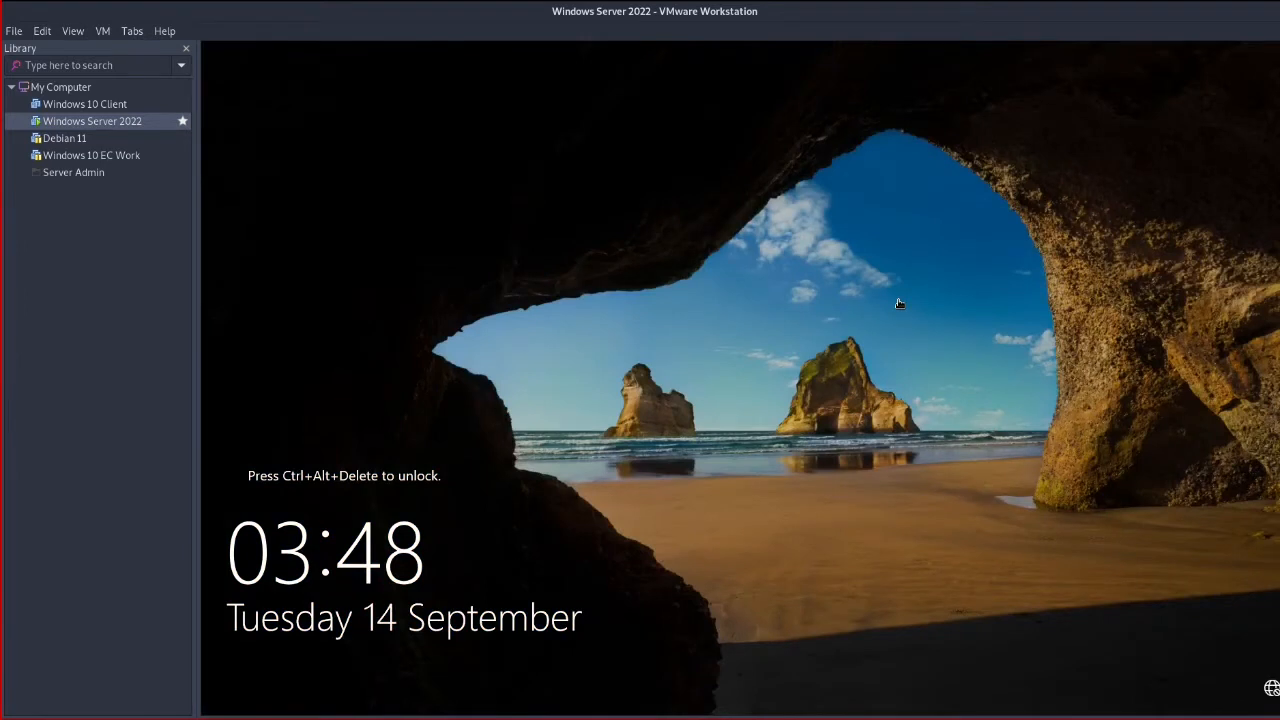
{"action": "left_click", "coordinate": [103, 32]}
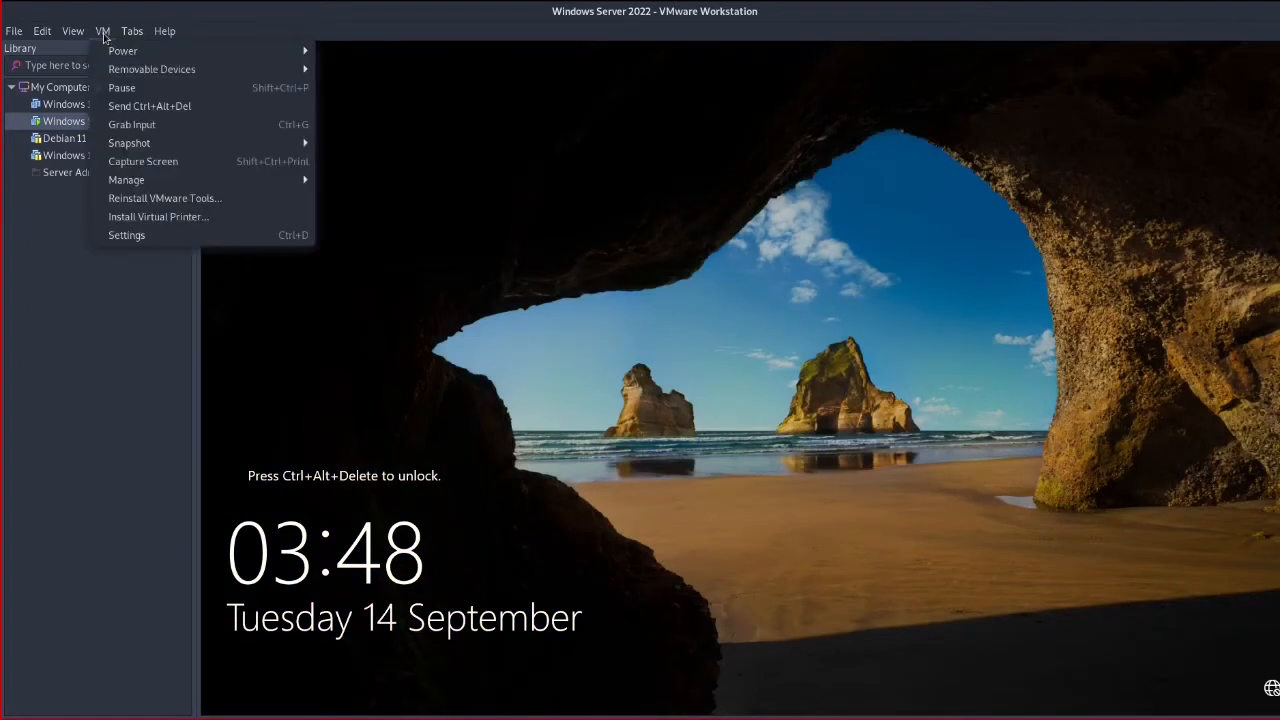
{"action": "left_click", "coordinate": [160, 113]}
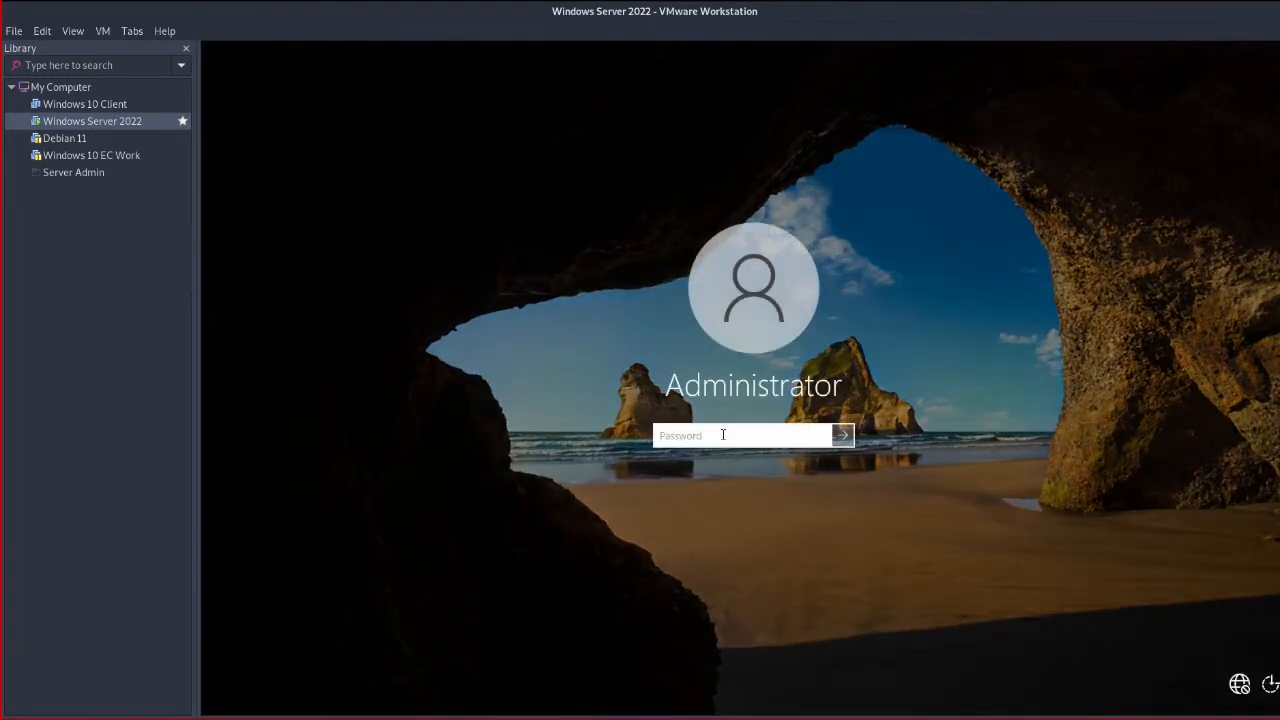
{"action": "type", "text": "Pa"}
{"action": "type", "text": "••••••••••••••••"}
{"action": "key", "text": "Return"}
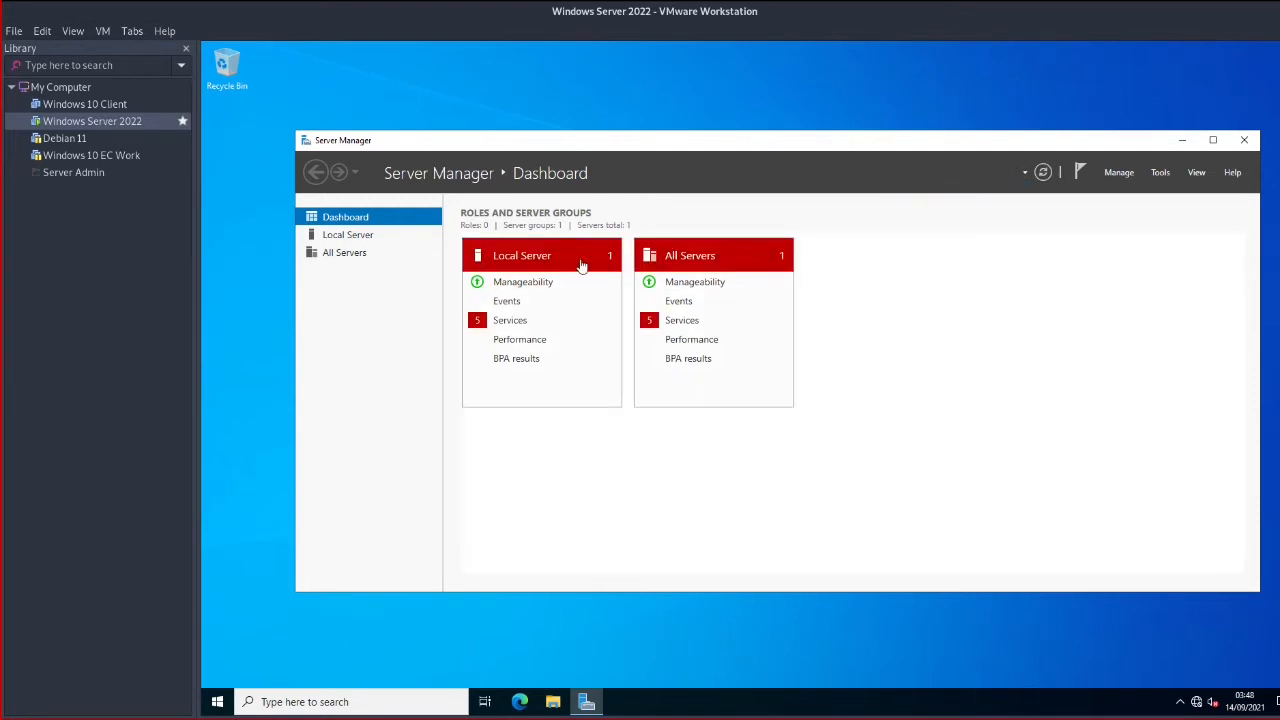
Select Windows 10 Client in the Library to show its summary page with 2 GB memory and NAT
{"action": "left_click", "coordinate": [513, 324]}
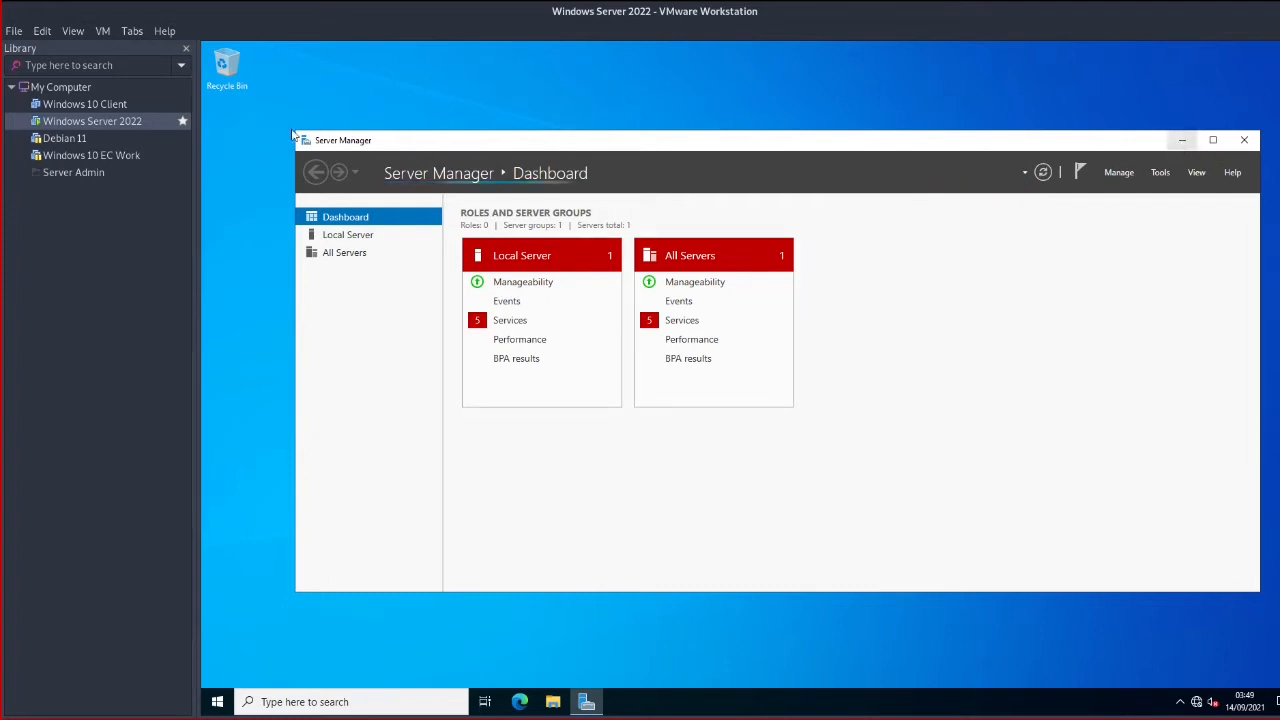
{"action": "left_click", "coordinate": [90, 105]}
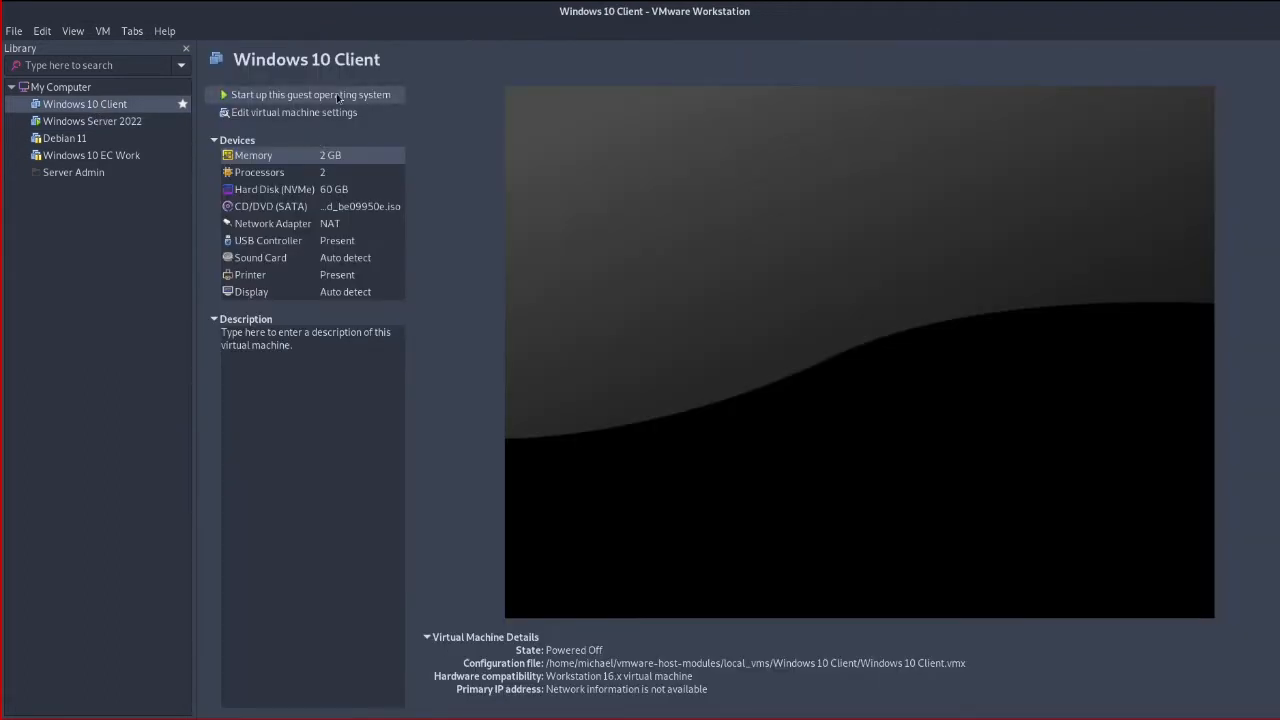
Power on the Windows 10 Client VM
{"action": "left_click", "coordinate": [338, 95]}
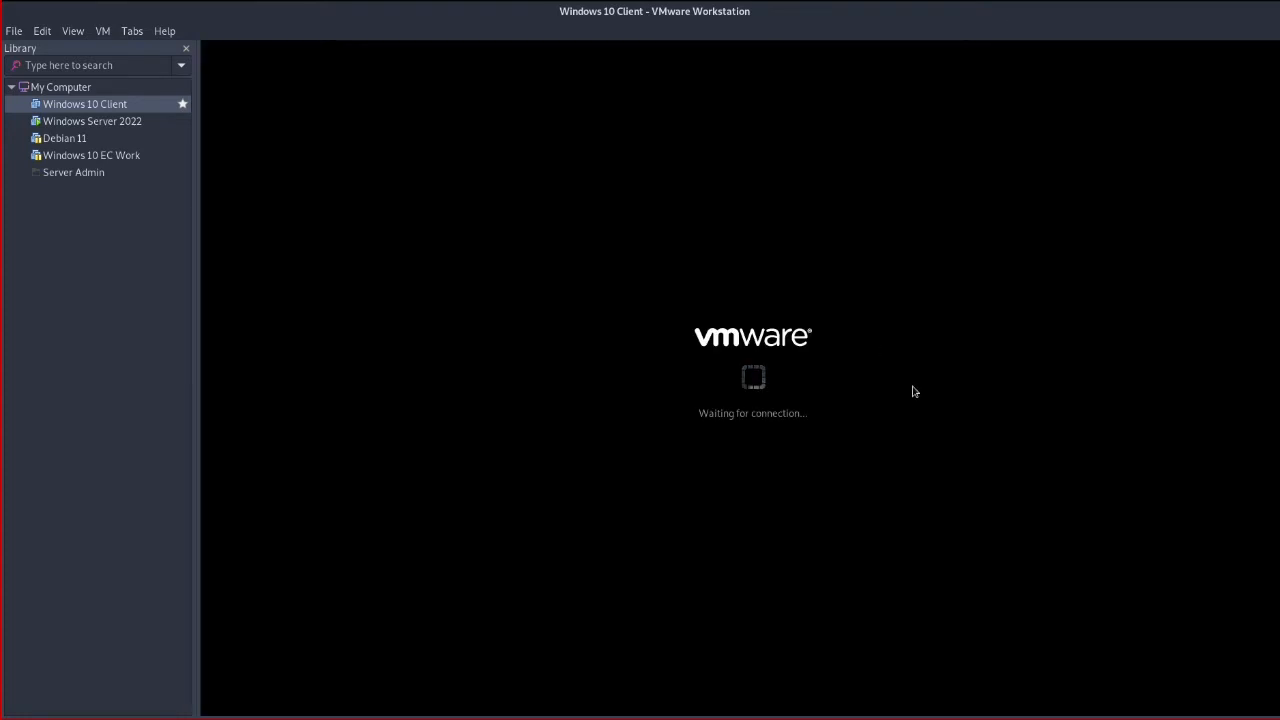
{"action": "left_click", "coordinate": [97, 121]}
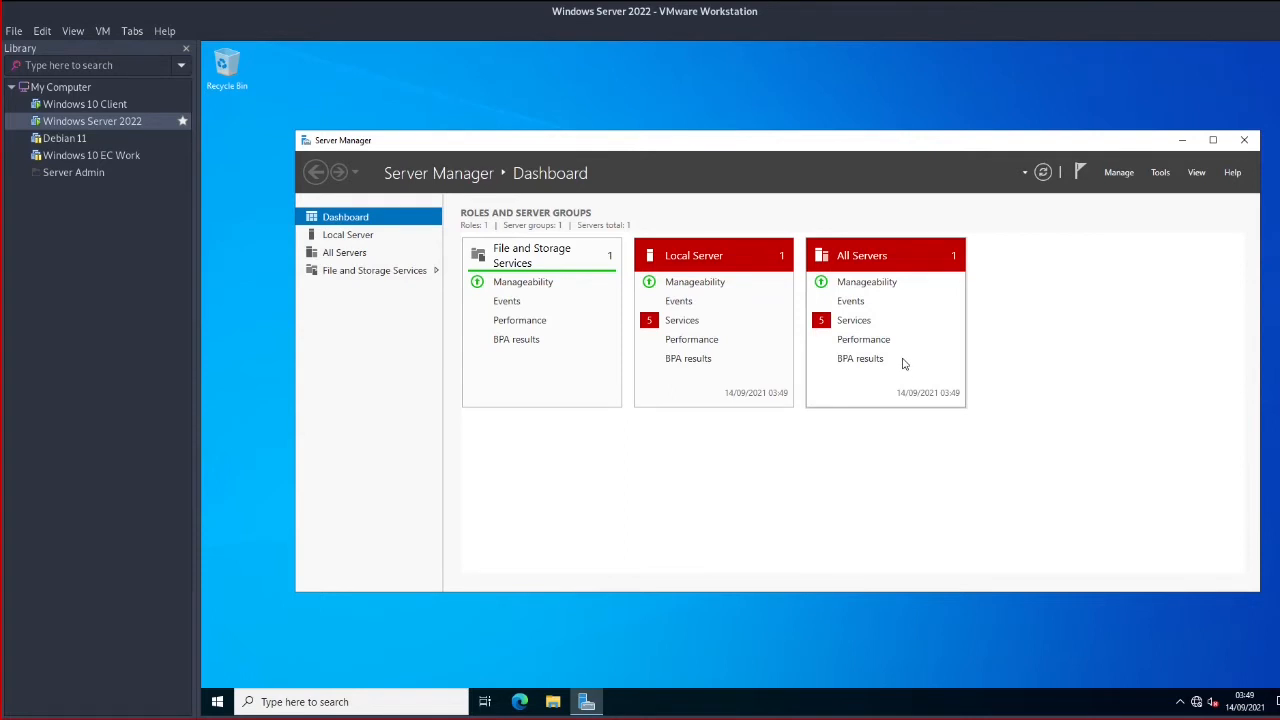
{"action": "left_click", "coordinate": [90, 110]}
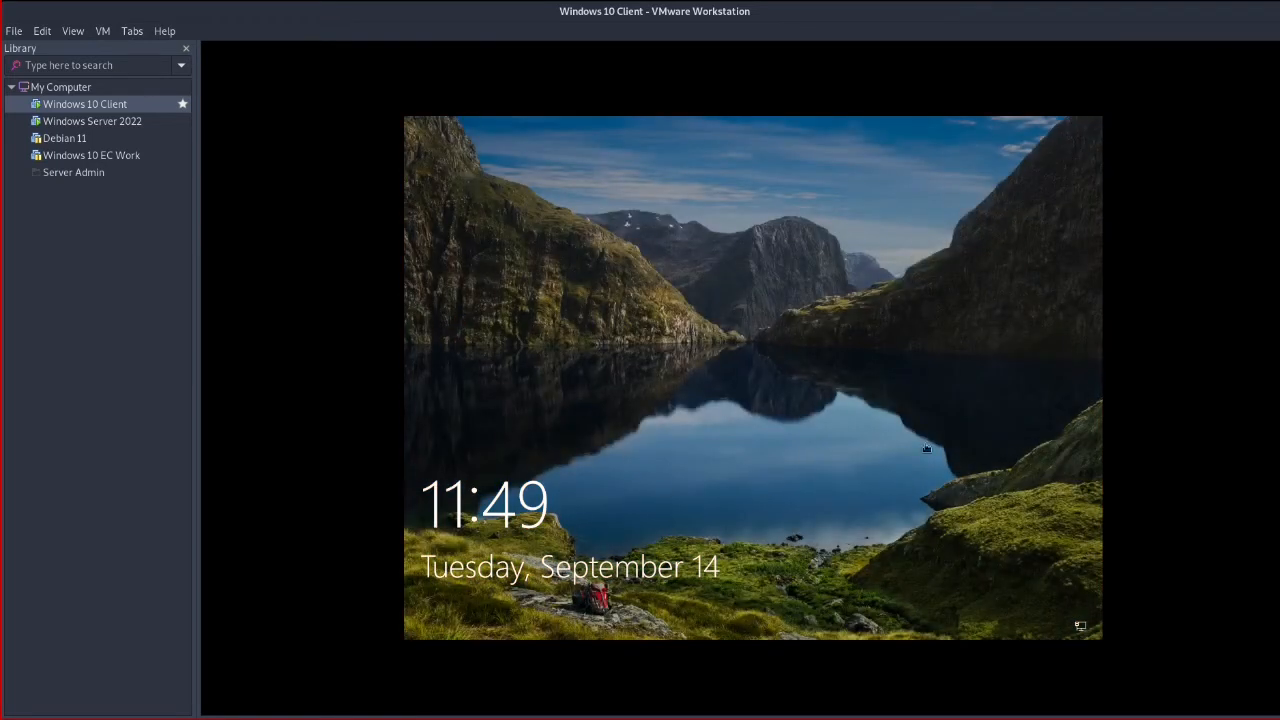
Send Ctrl+Alt+Del to the Windows 10 Client and sign in with its password
{"action": "left_click", "coordinate": [102, 31]}
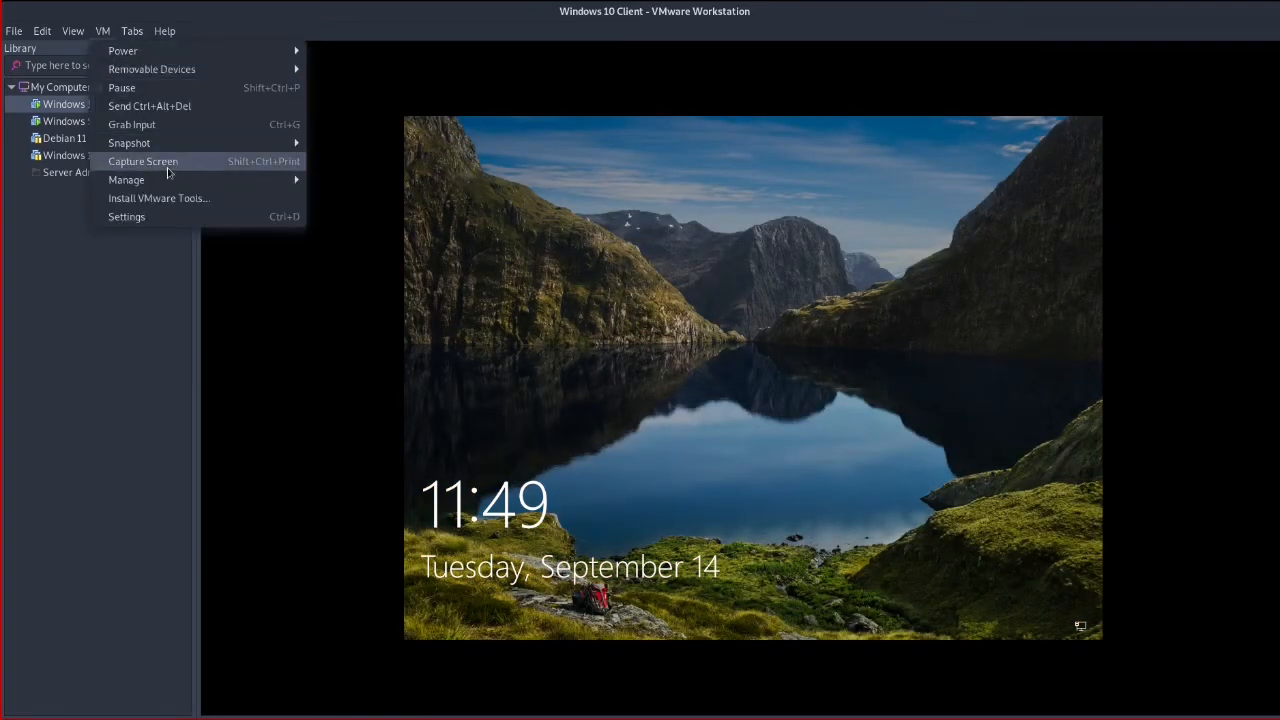
{"action": "left_click", "coordinate": [145, 106]}
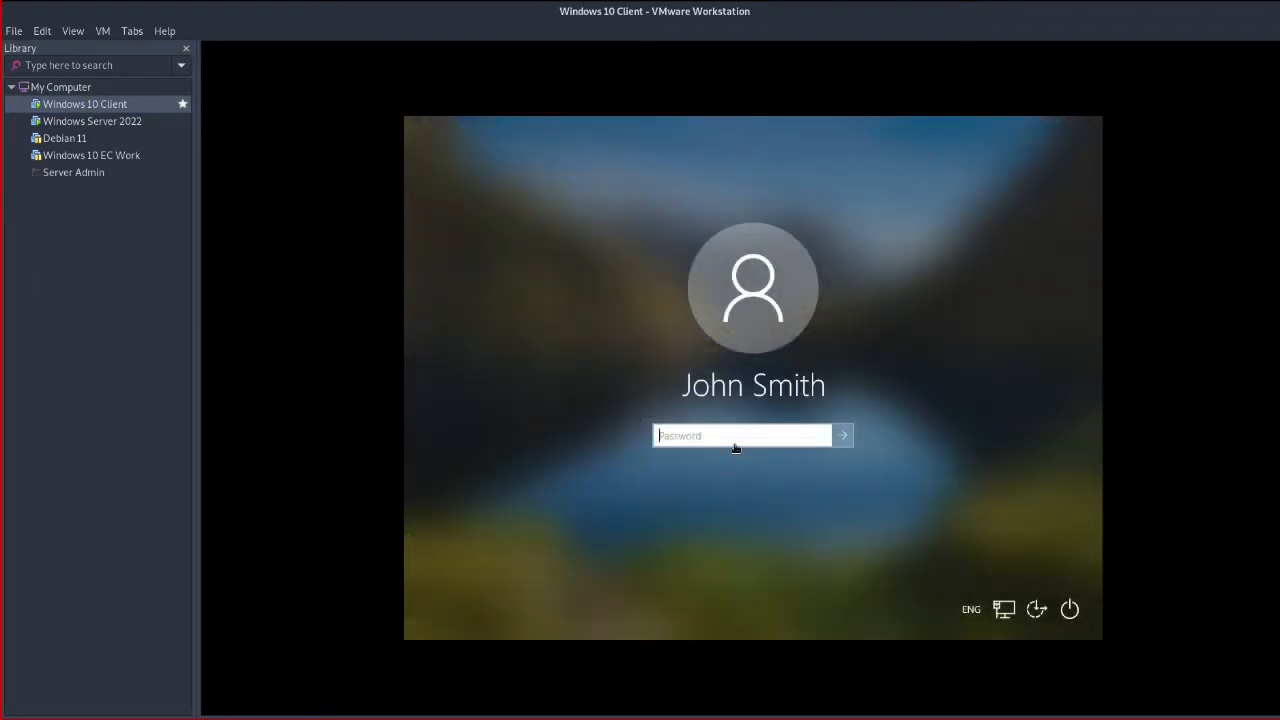
{"action": "left_click", "coordinate": [737, 440]}
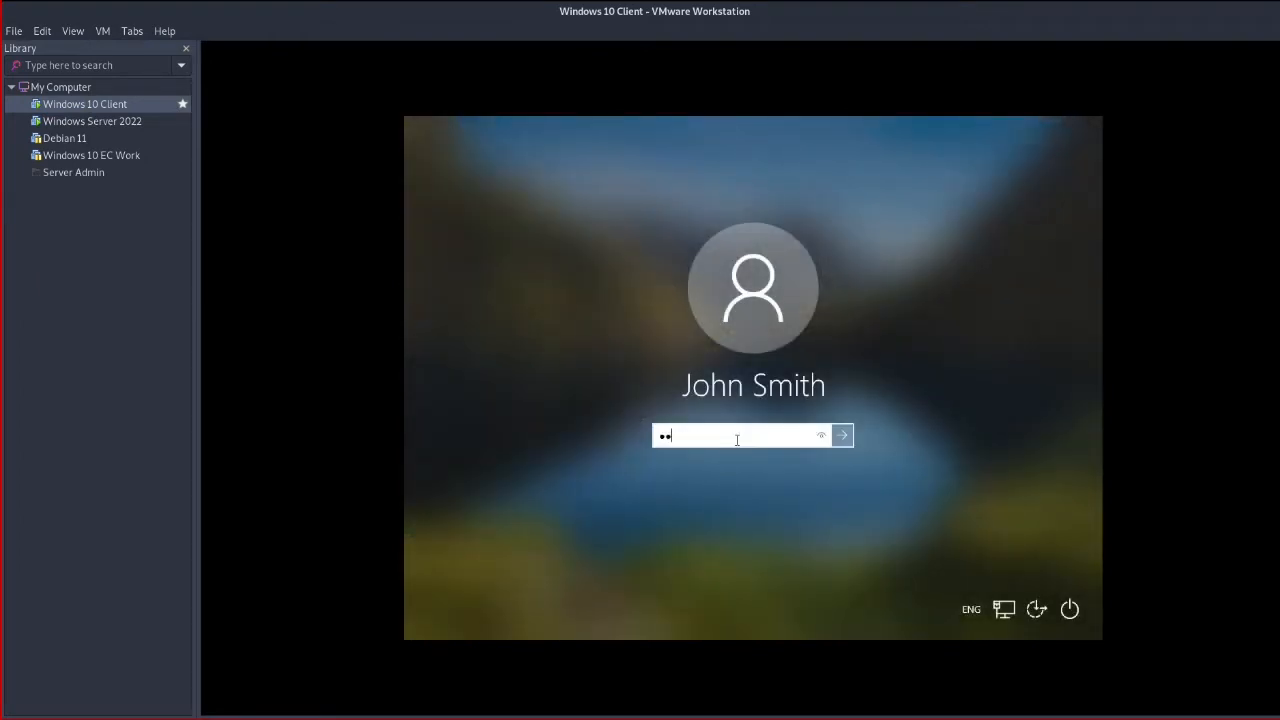
{"action": "key", "text": "BackSpace"}
{"action": "key", "text": "BackSpace"}
{"action": "key", "text": "BackSpace"}
{"action": "key", "text": "BackSpace"}
{"action": "key", "text": "BackSpace"}
{"action": "key", "text": "BackSpace"}
{"action": "key", "text": "Return"}
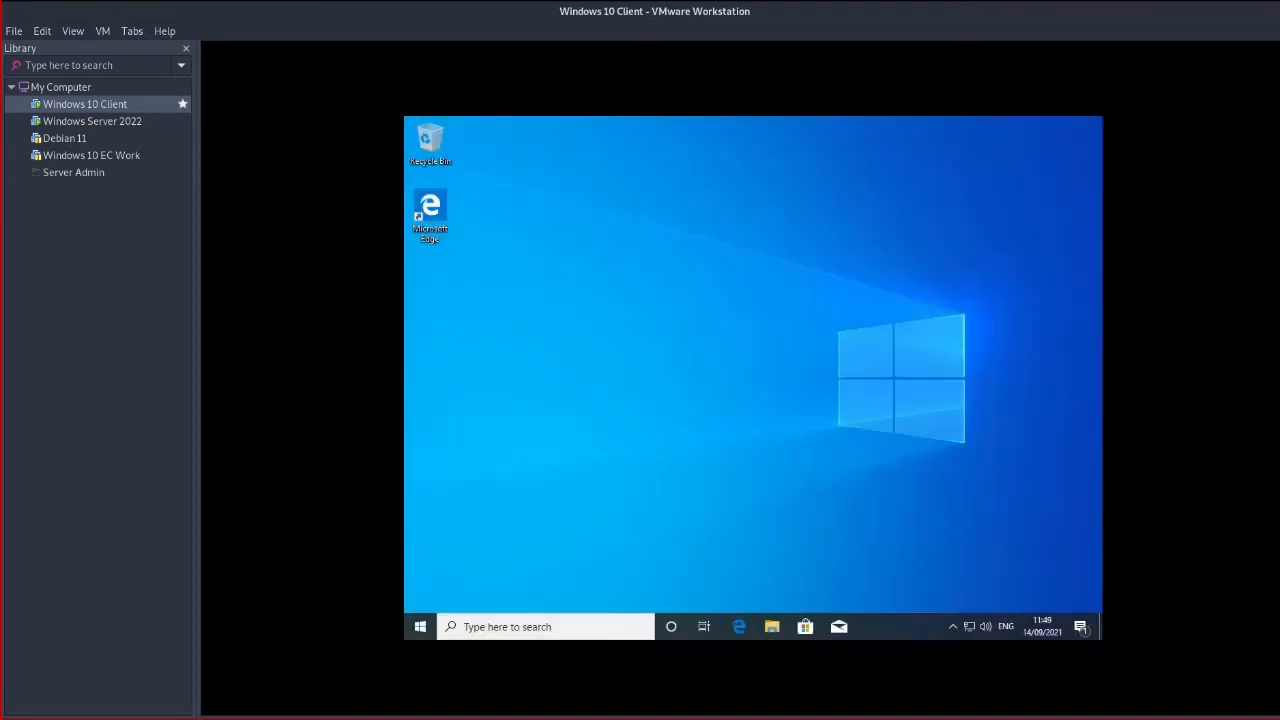
Switch the Windows 10 Client's network adapter from NAT to LAN Segment 1 and save the settings
{"action": "left_click", "coordinate": [88, 121]}
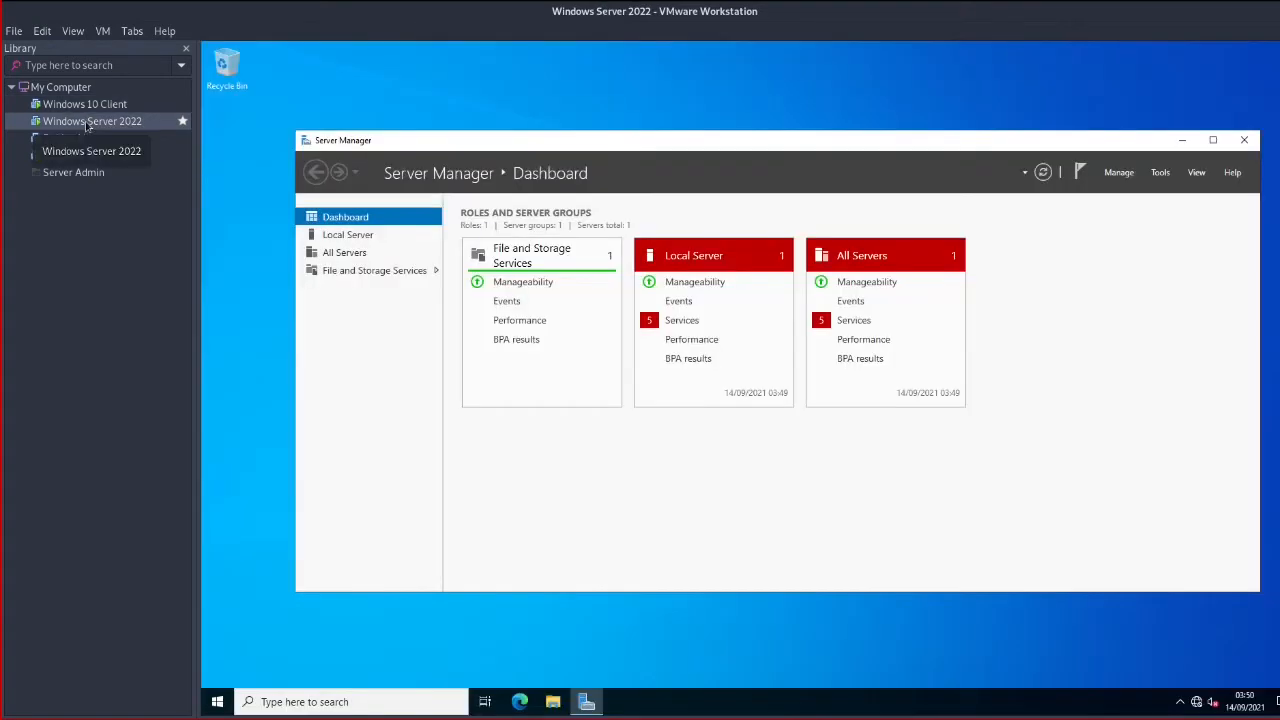
{"action": "left_click", "coordinate": [110, 106]}
{"action": "right_click", "coordinate": [111, 112]}
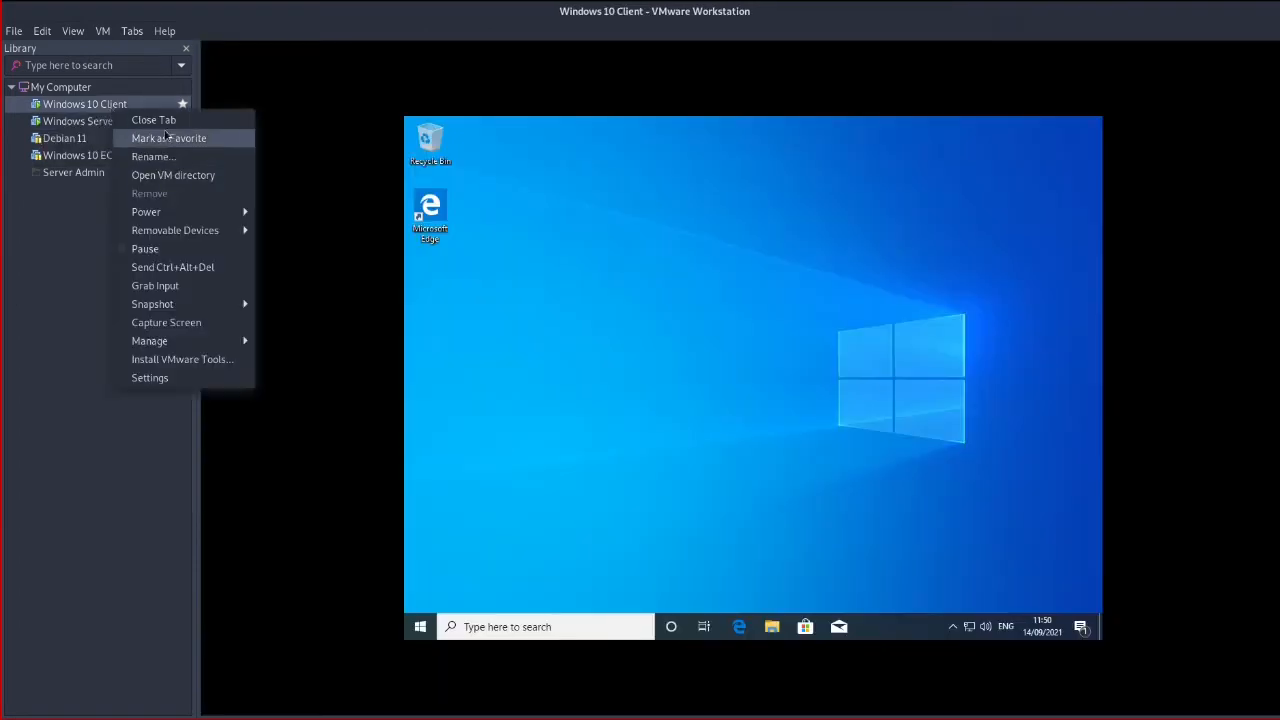
{"action": "left_click", "coordinate": [716, 383]}
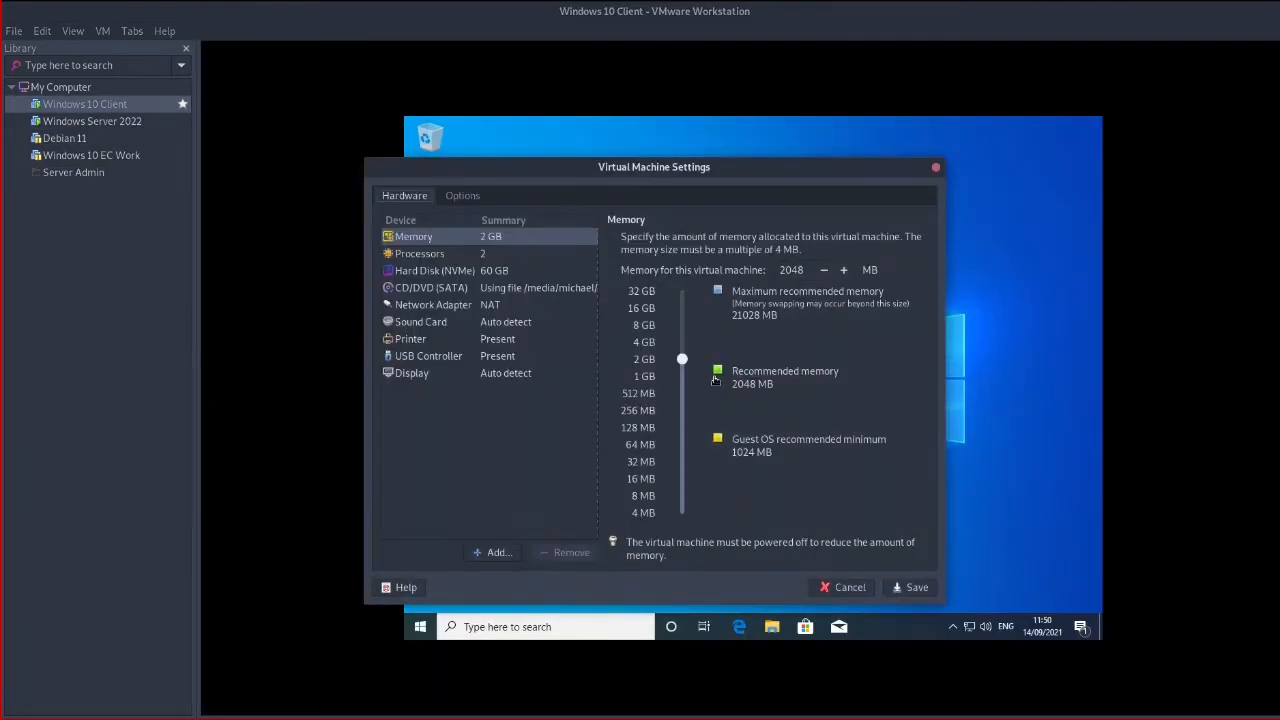
{"action": "left_click", "coordinate": [518, 306]}
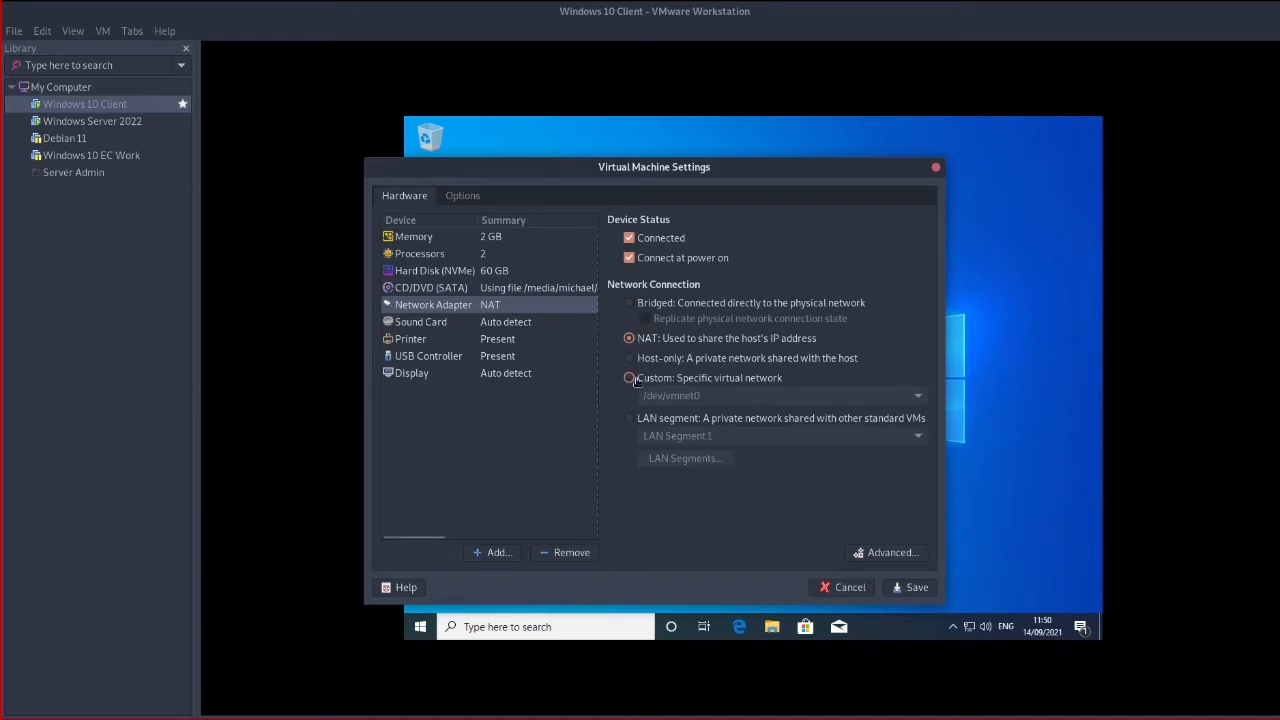
{"action": "left_click", "coordinate": [629, 420]}
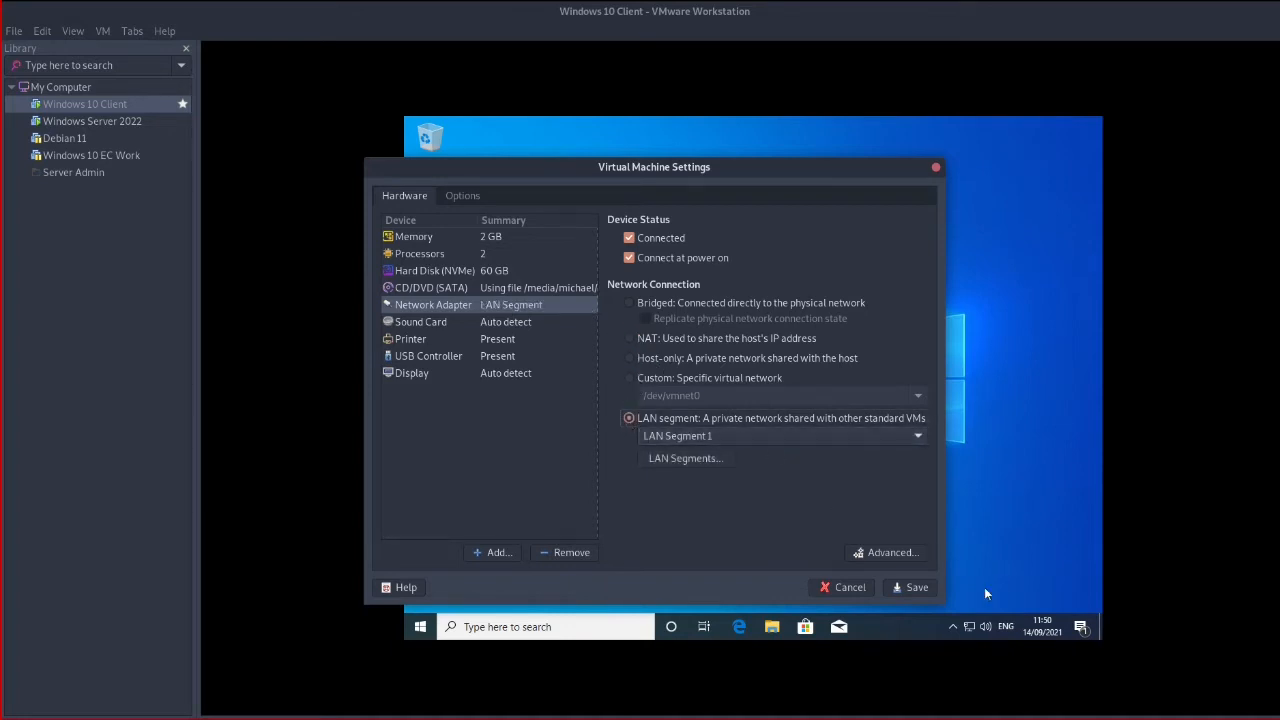
{"action": "left_click", "coordinate": [914, 588]}
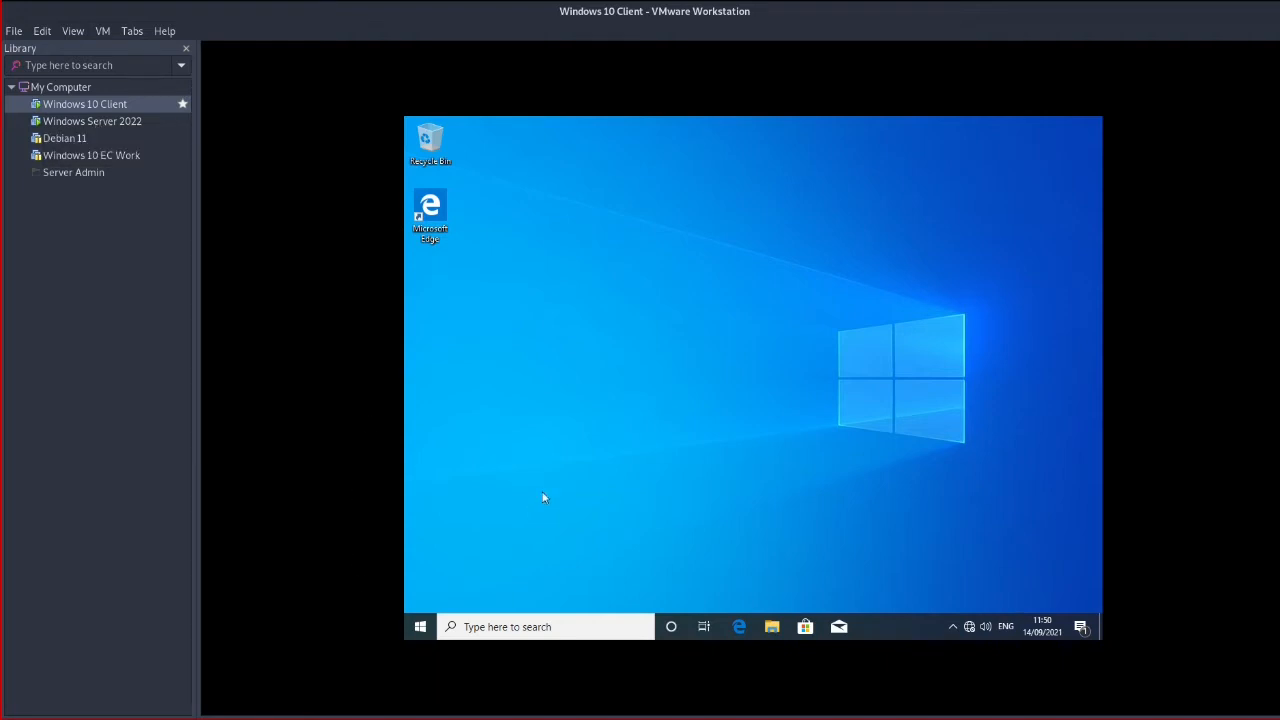
Open a command prompt via Win+R cmd and run ipconfig to show the client's addresses
{"action": "key", "text": "super+r"}
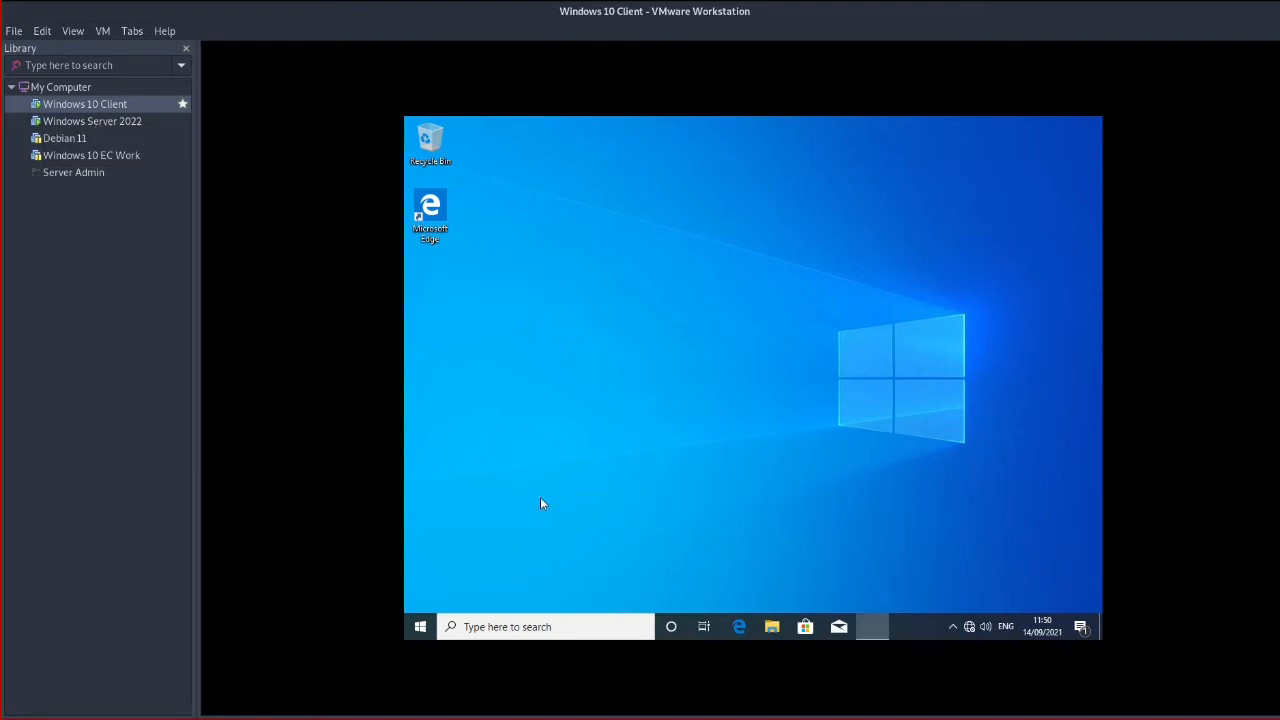
{"action": "type", "text": "cmd"}
{"action": "key", "text": "Return"}
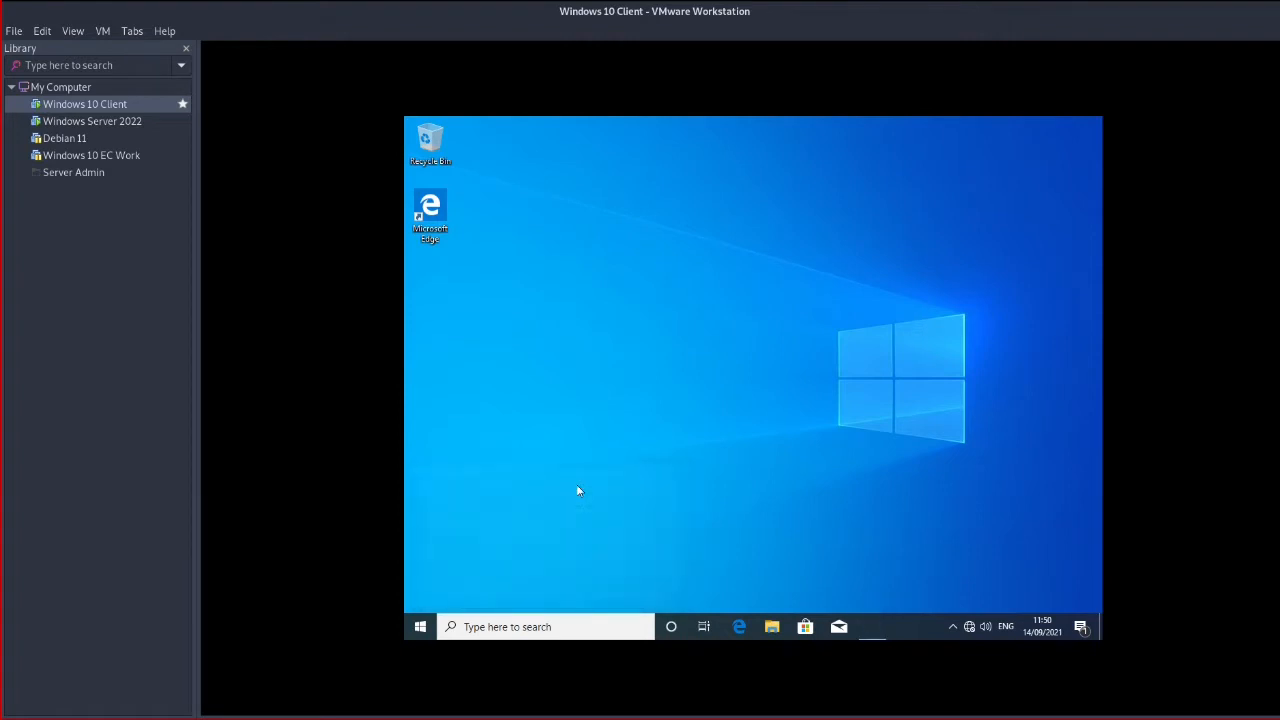
{"action": "type", "text": "ipconfig"}
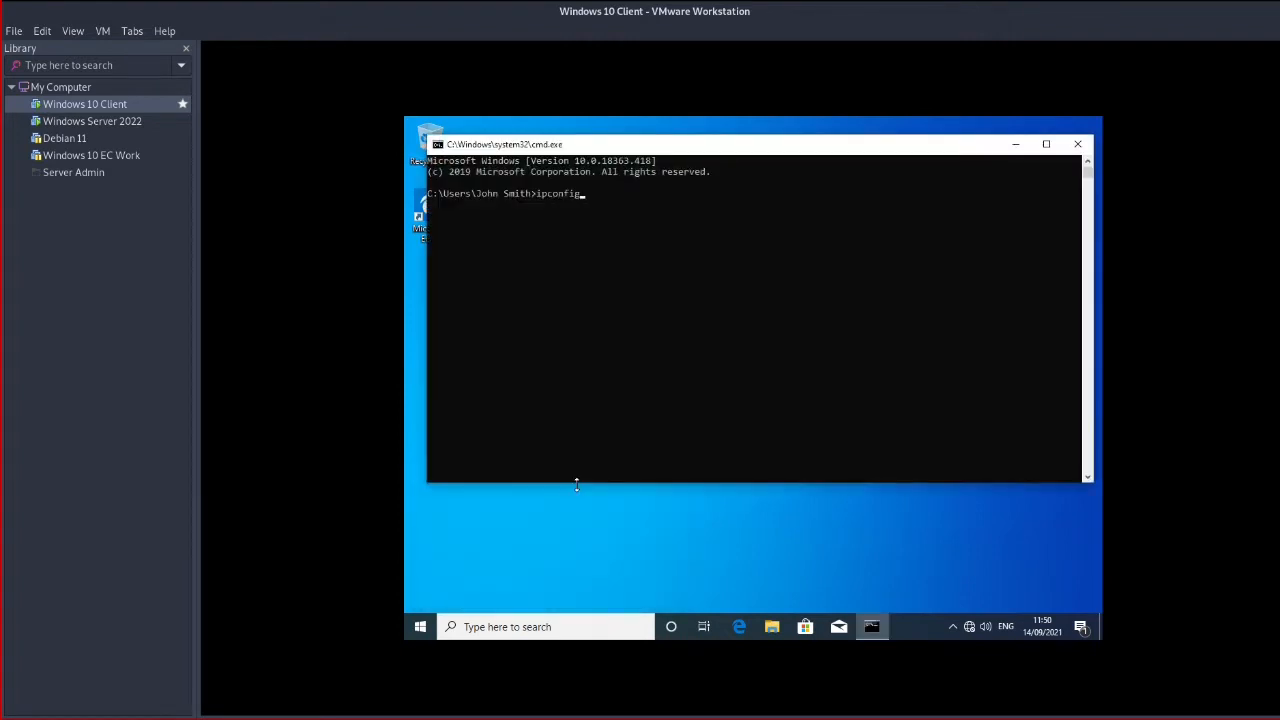
{"action": "key", "text": "Return"}
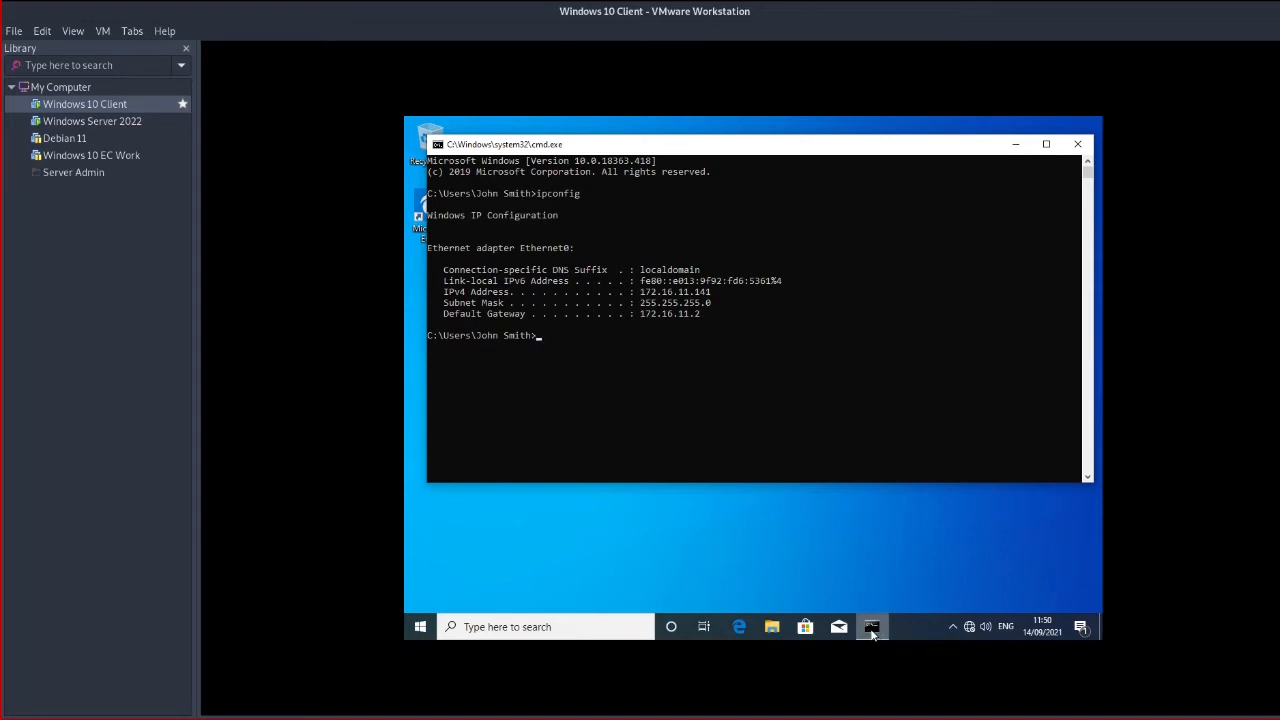
Open the Ethernet0 adapter's properties through Network and Sharing Center's adapter settings
{"action": "mouse_move", "coordinate": [872, 627]}
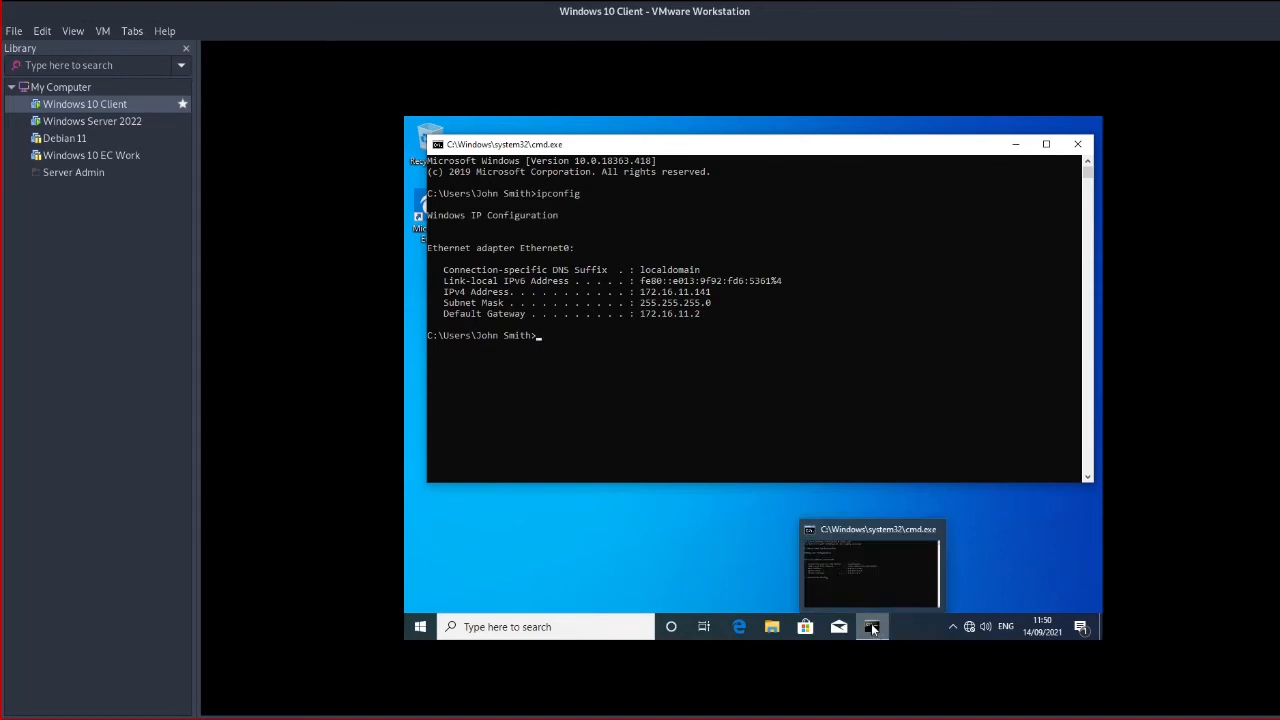
{"action": "right_click", "coordinate": [968, 627]}
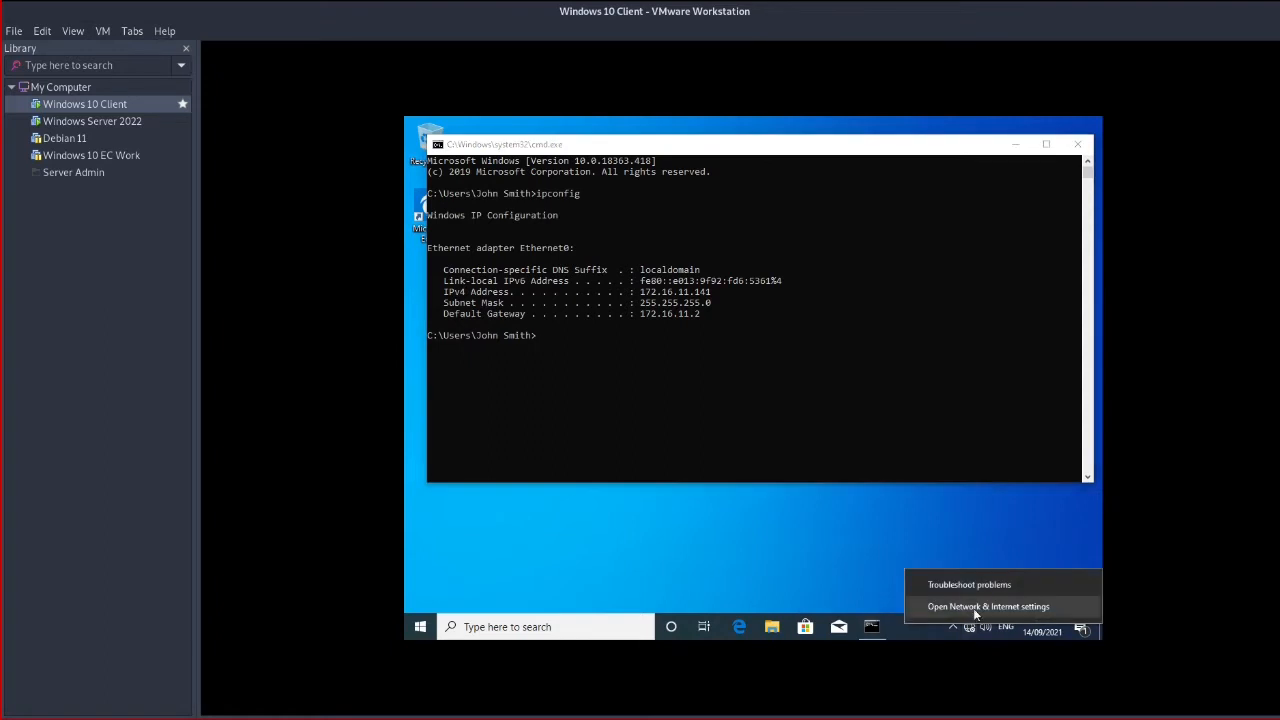
{"action": "left_click", "coordinate": [985, 606]}
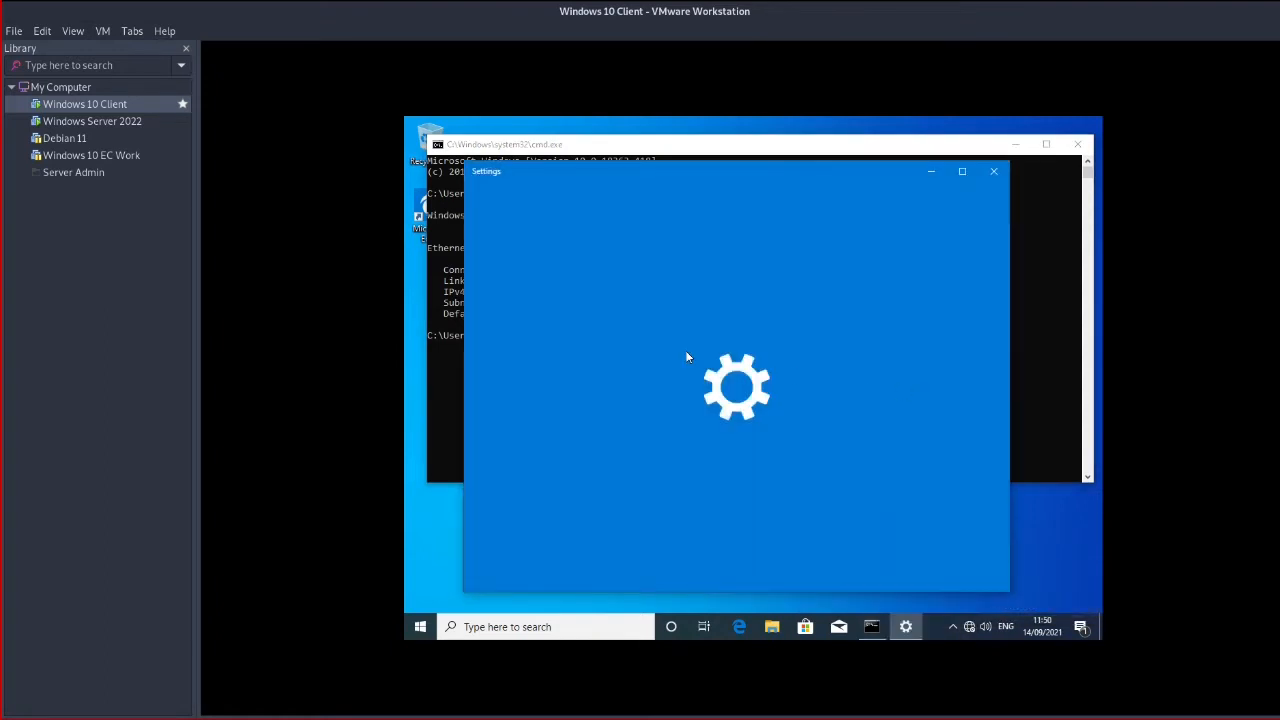
{"action": "scroll", "coordinate": [785, 453], "scroll_direction": "down", "scroll_amount": 5}
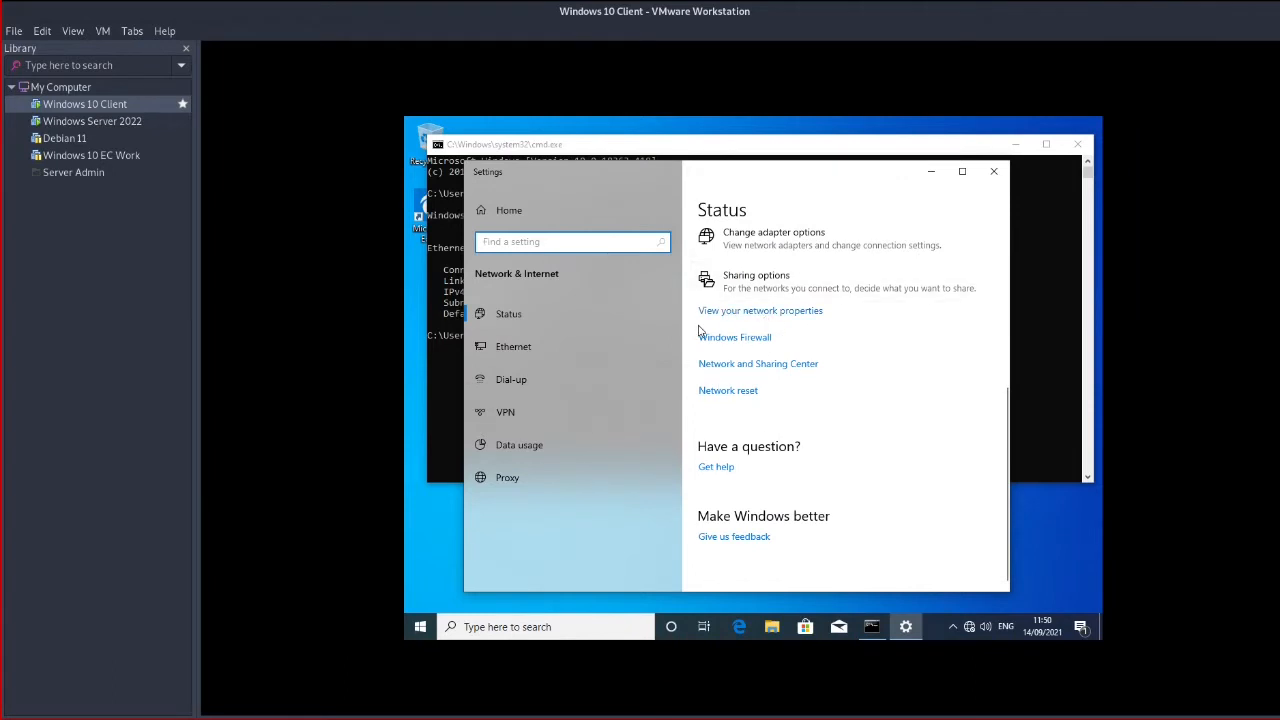
{"action": "left_click", "coordinate": [792, 366]}
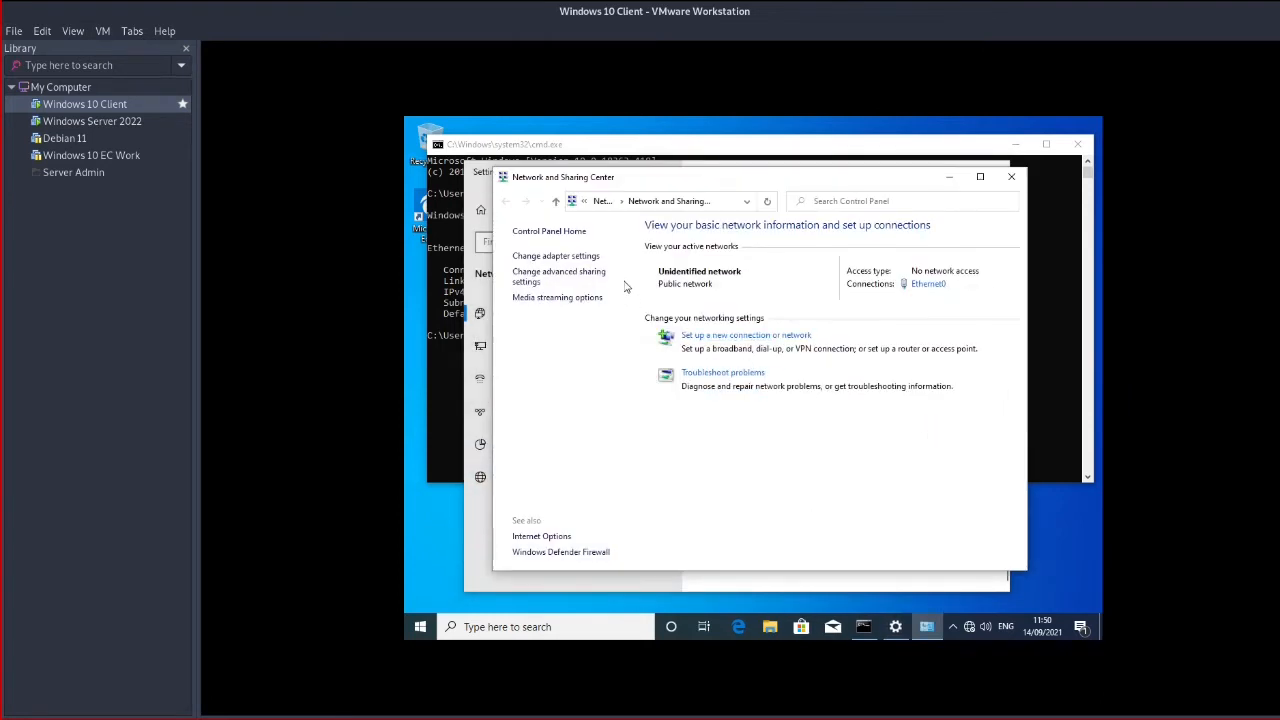
{"action": "left_click", "coordinate": [584, 258]}
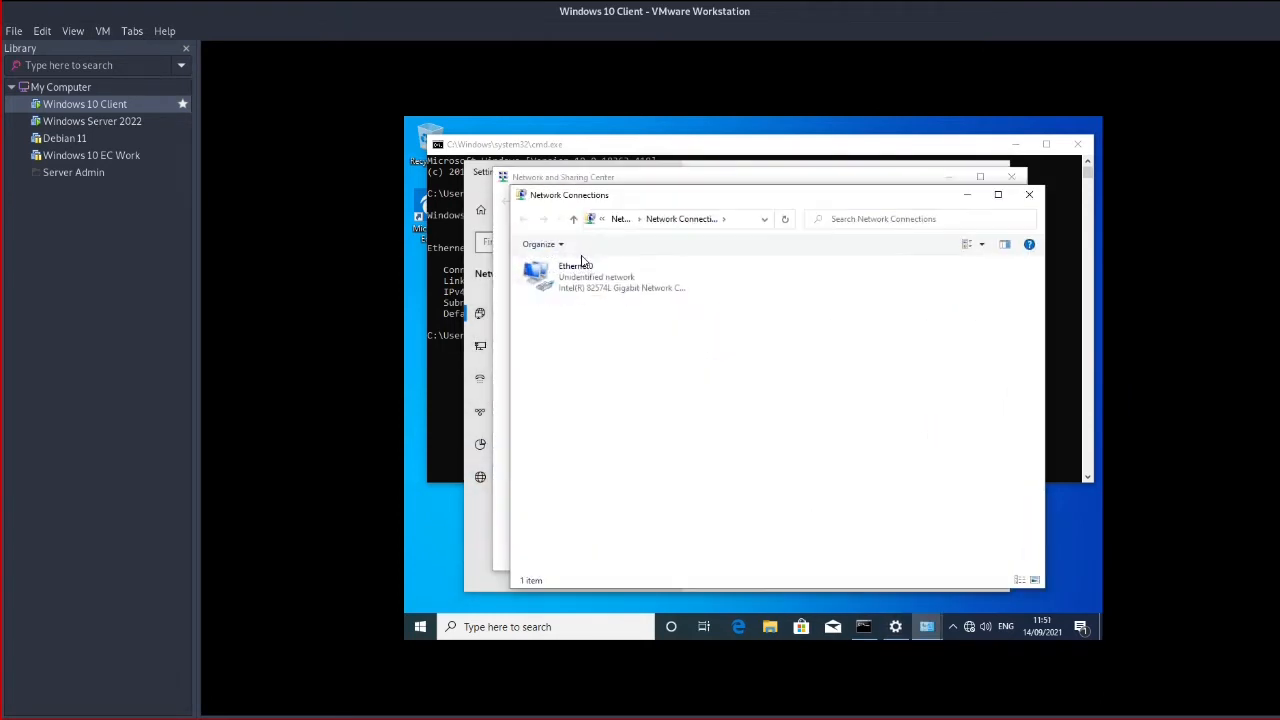
{"action": "left_click", "coordinate": [580, 274]}
{"action": "right_click", "coordinate": [583, 279]}
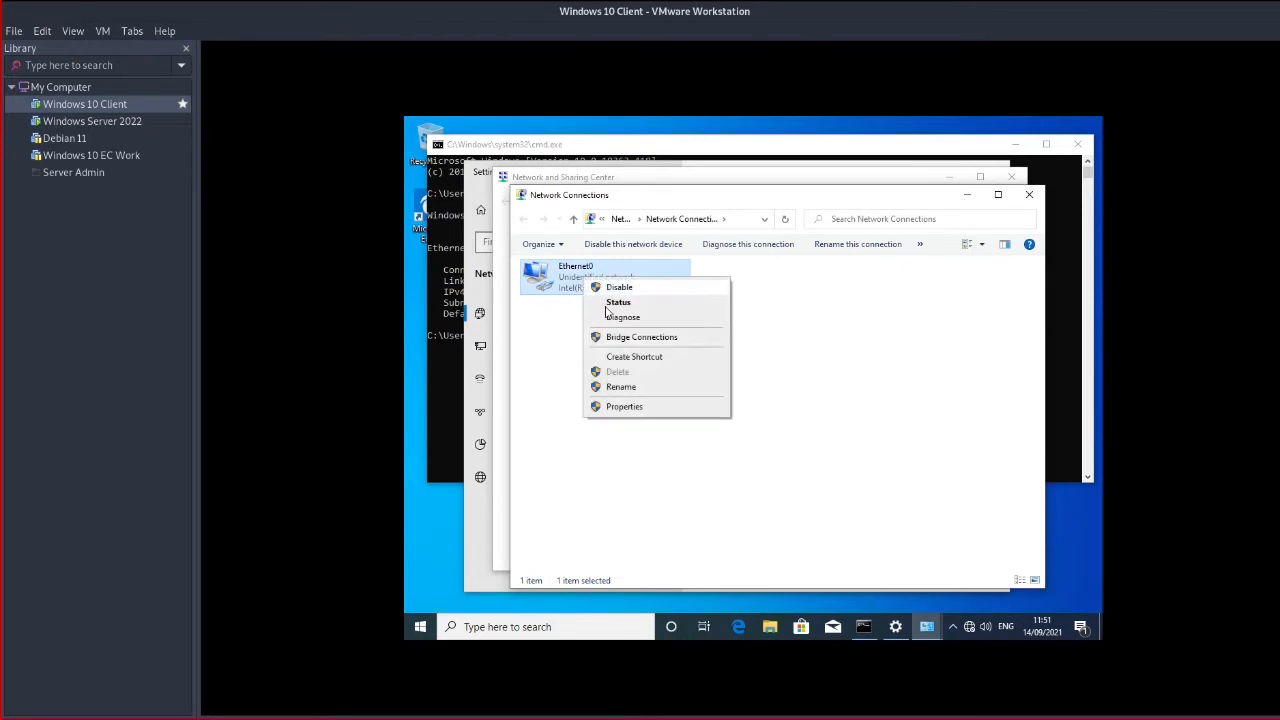
{"action": "left_click", "coordinate": [632, 408]}
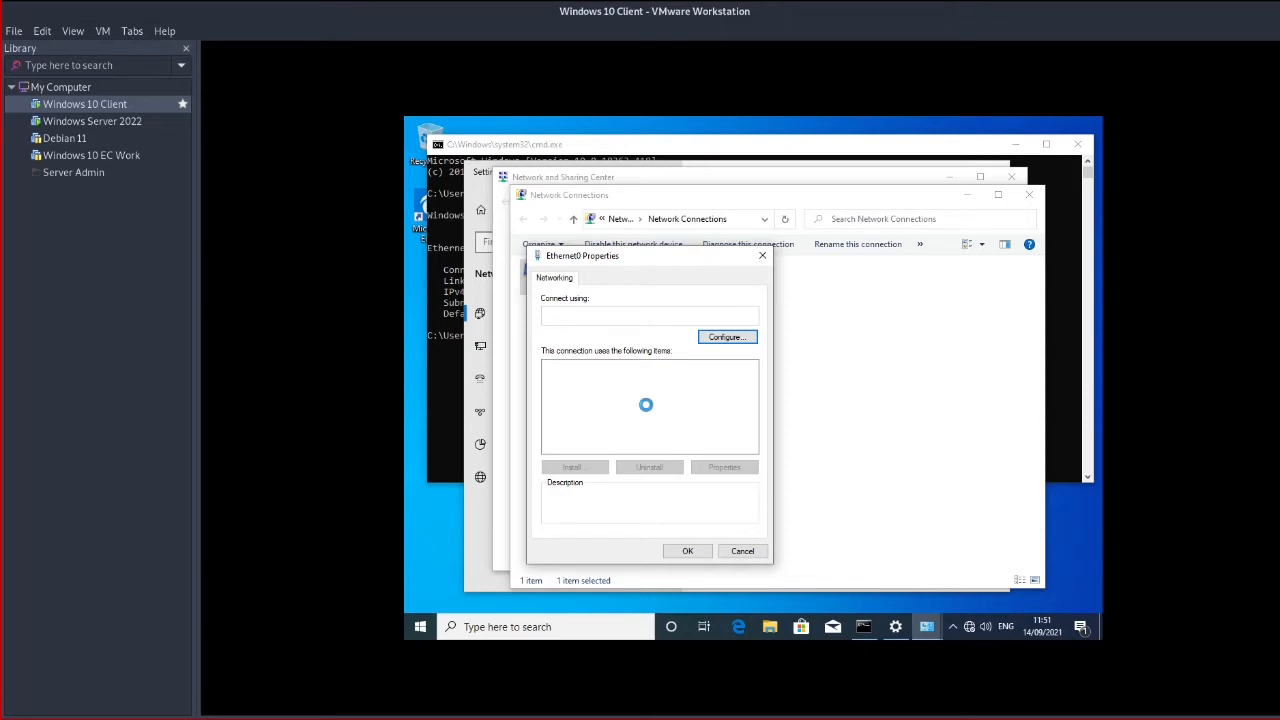
Uncheck IPv6 on Ethernet0 and open its Internet Protocol Version 4 properties
{"action": "left_click", "coordinate": [127, 124]}
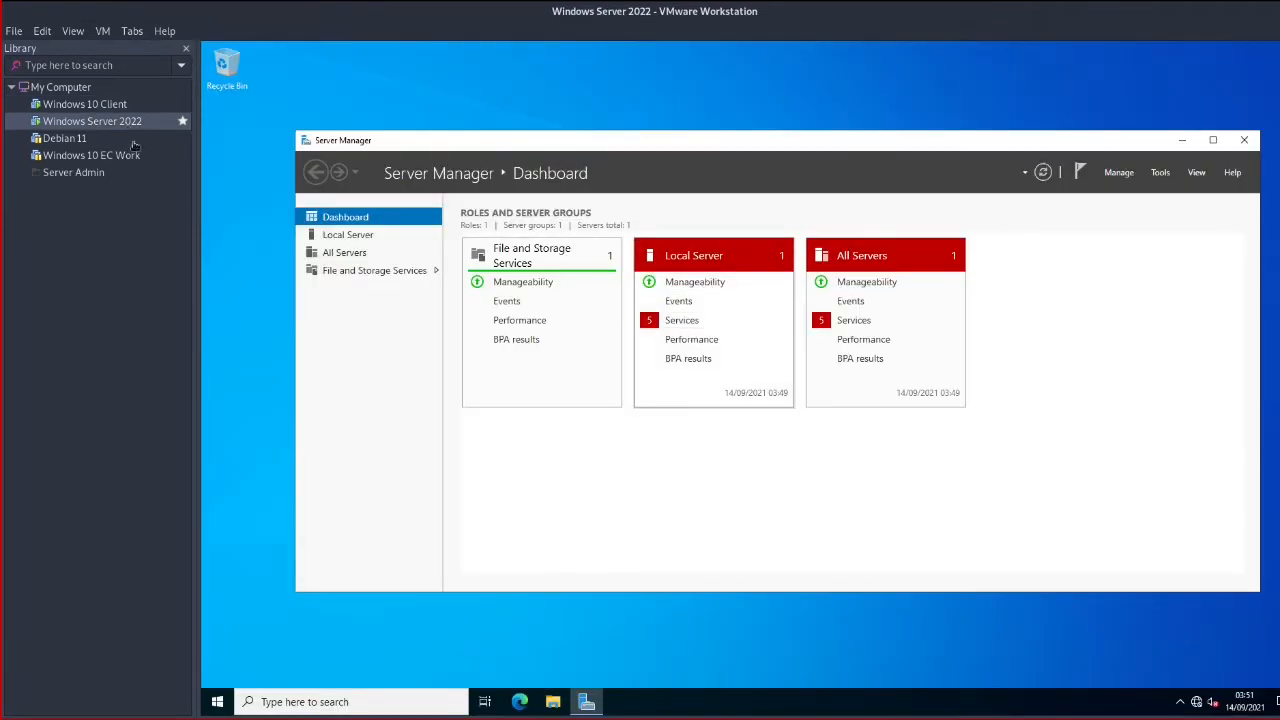
{"action": "left_click", "coordinate": [86, 108]}
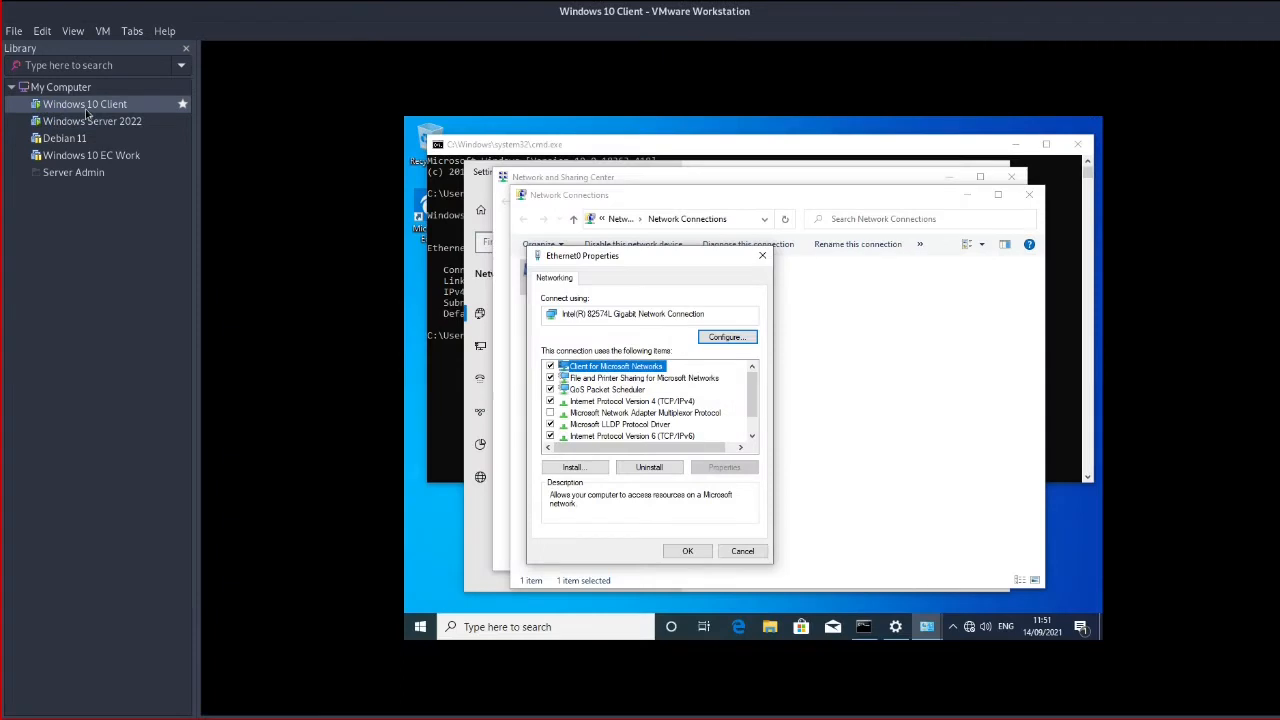
{"action": "left_click", "coordinate": [550, 436]}
{"action": "left_click", "coordinate": [645, 402]}
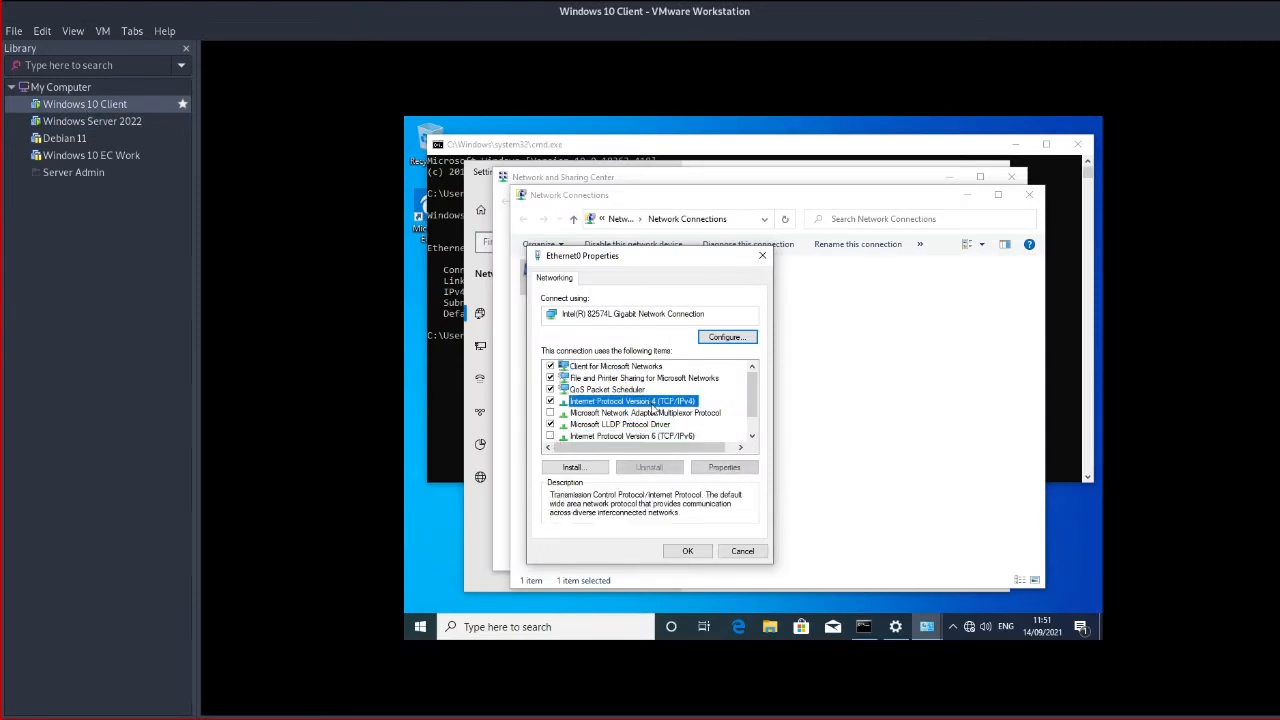
{"action": "left_click", "coordinate": [724, 467]}
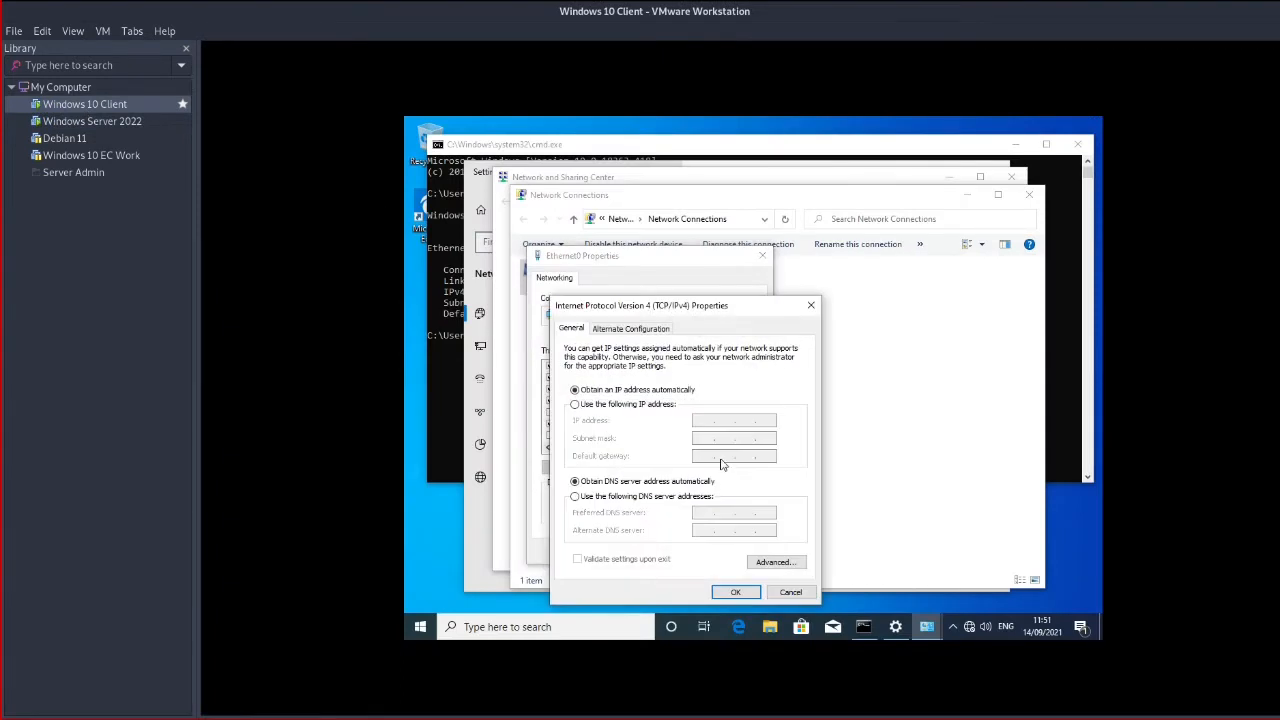
Give Ethernet0 the static IPv4 address 10.10.10.10 with subnet mask 255.255.255.0 and close its properties
{"action": "left_click", "coordinate": [633, 404]}
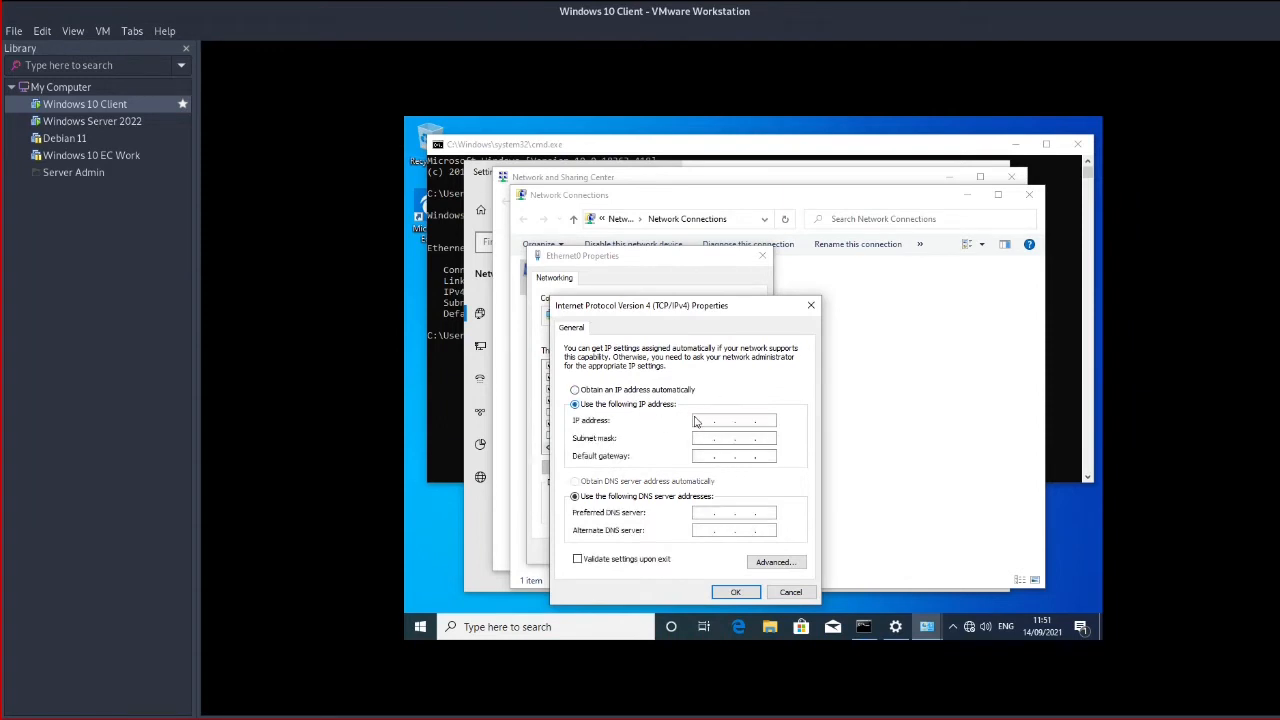
{"action": "left_click", "coordinate": [700, 421]}
{"action": "type", "text": "1"}
{"action": "key", "text": "Tab"}
{"action": "key", "text": "Right"}
{"action": "key", "text": "Right"}
{"action": "type", "text": "255 . 255"}
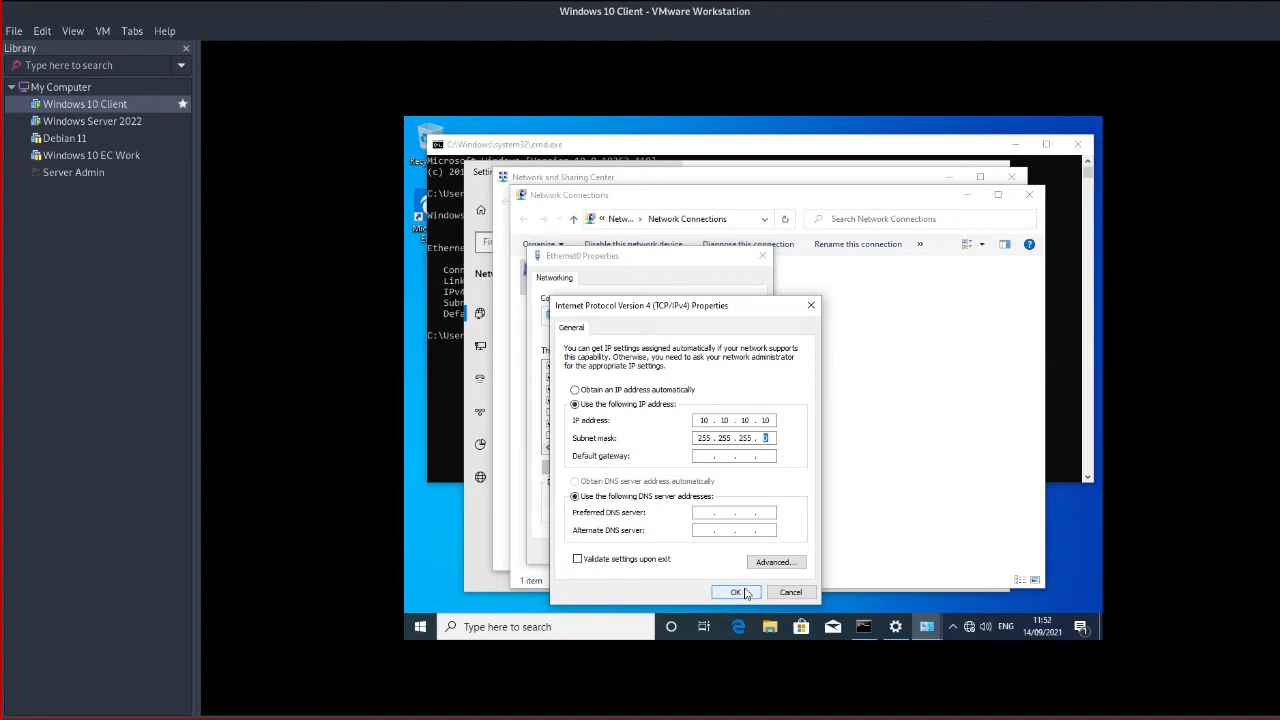
{"action": "left_click", "coordinate": [744, 593]}
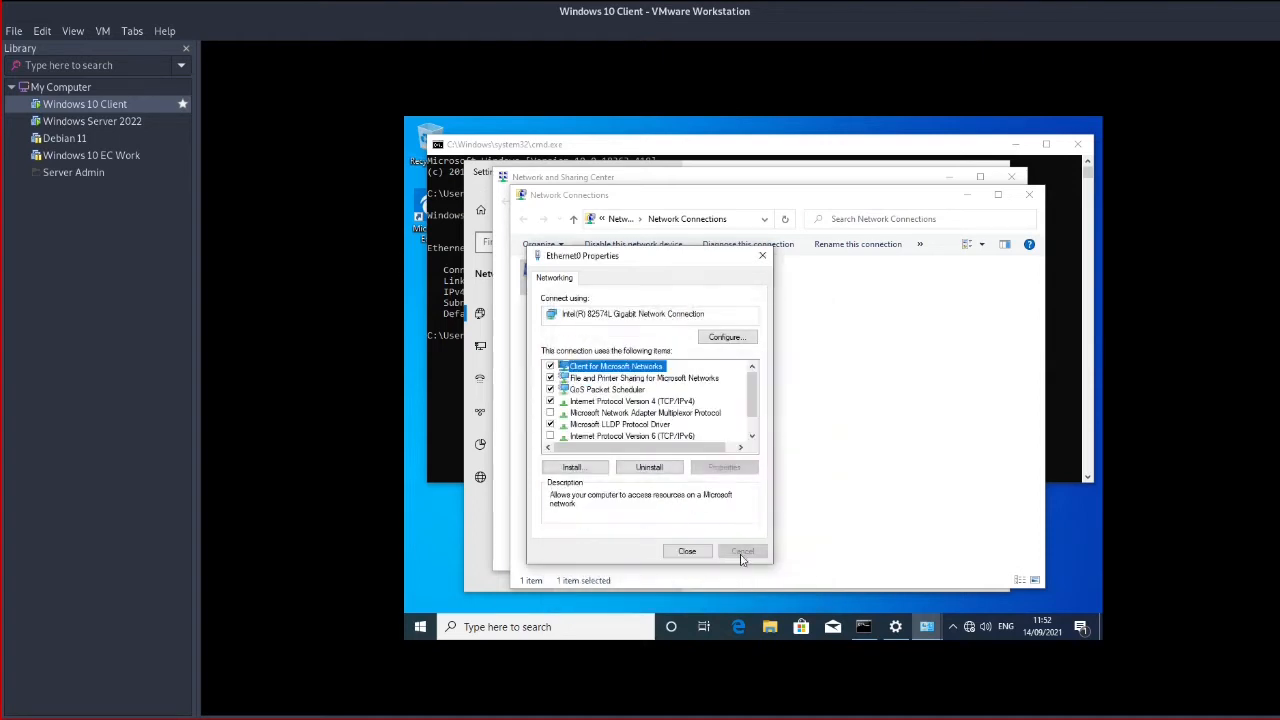
{"action": "left_click", "coordinate": [689, 551]}
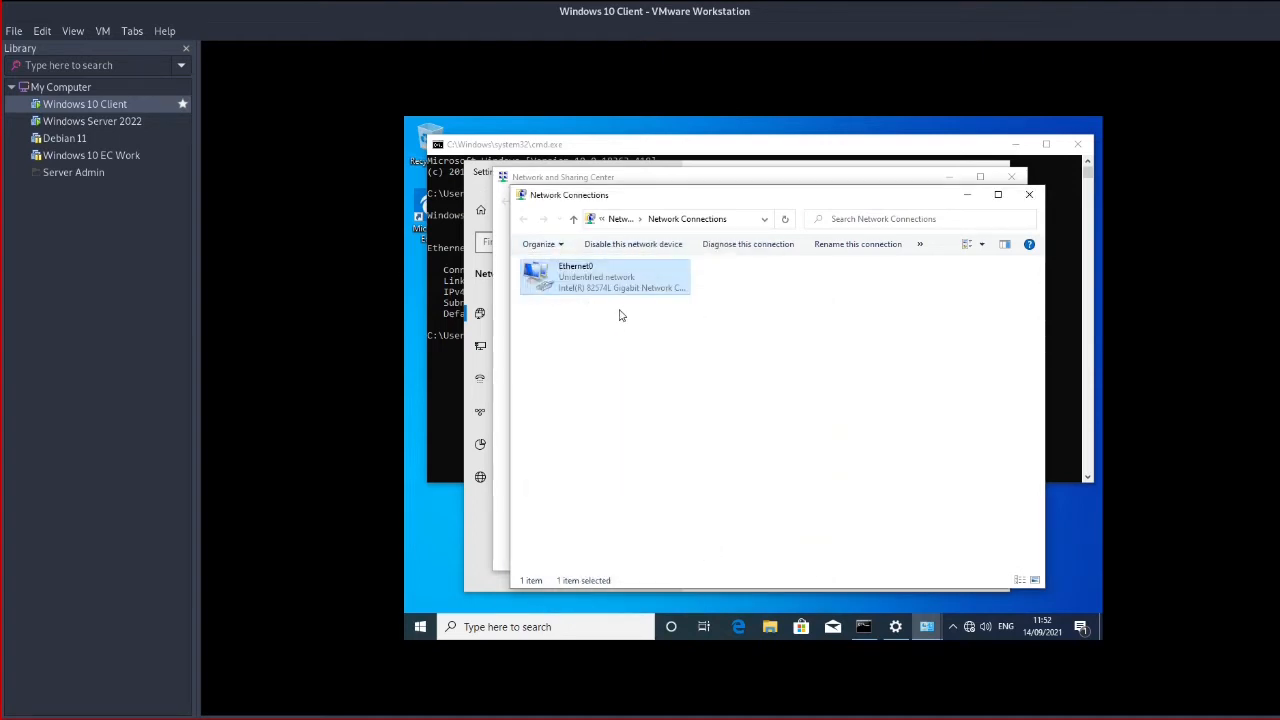
{"action": "left_click", "coordinate": [631, 342]}
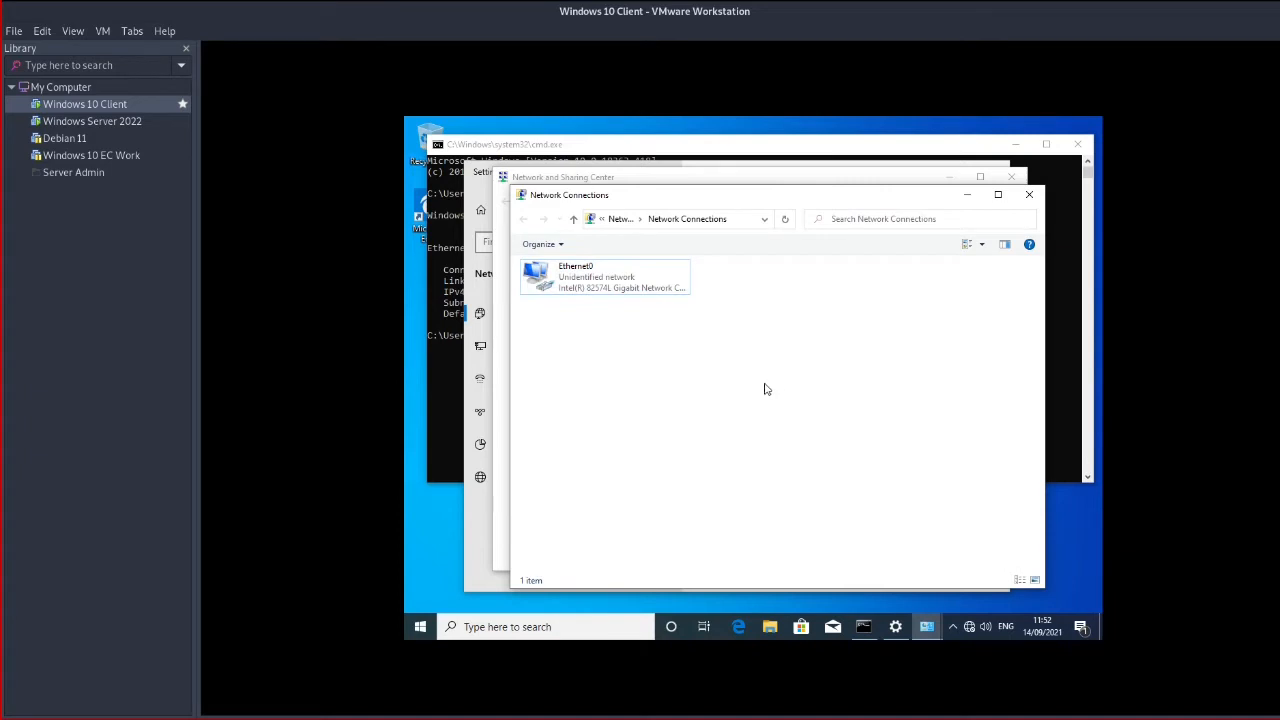
On the Windows Server 2022 VM, review the Local Server's stopped services, then cancel the list
{"action": "left_click", "coordinate": [128, 121]}
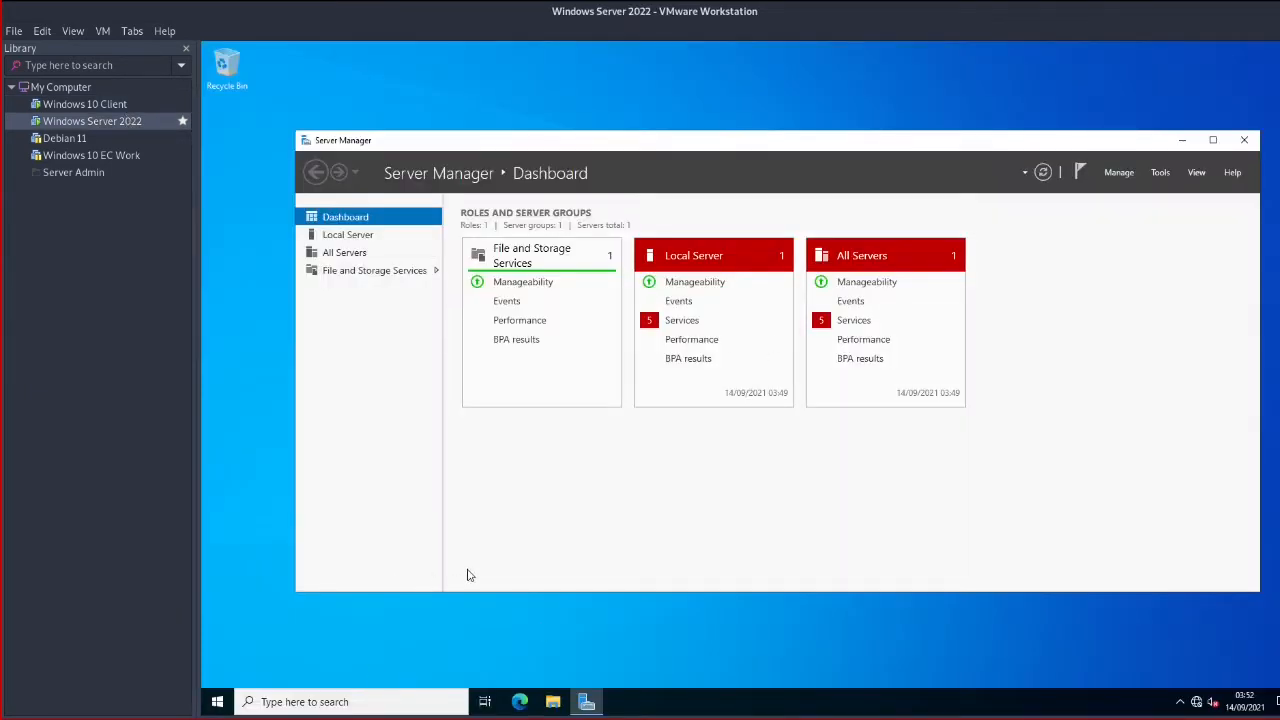
{"action": "left_click", "coordinate": [489, 605]}
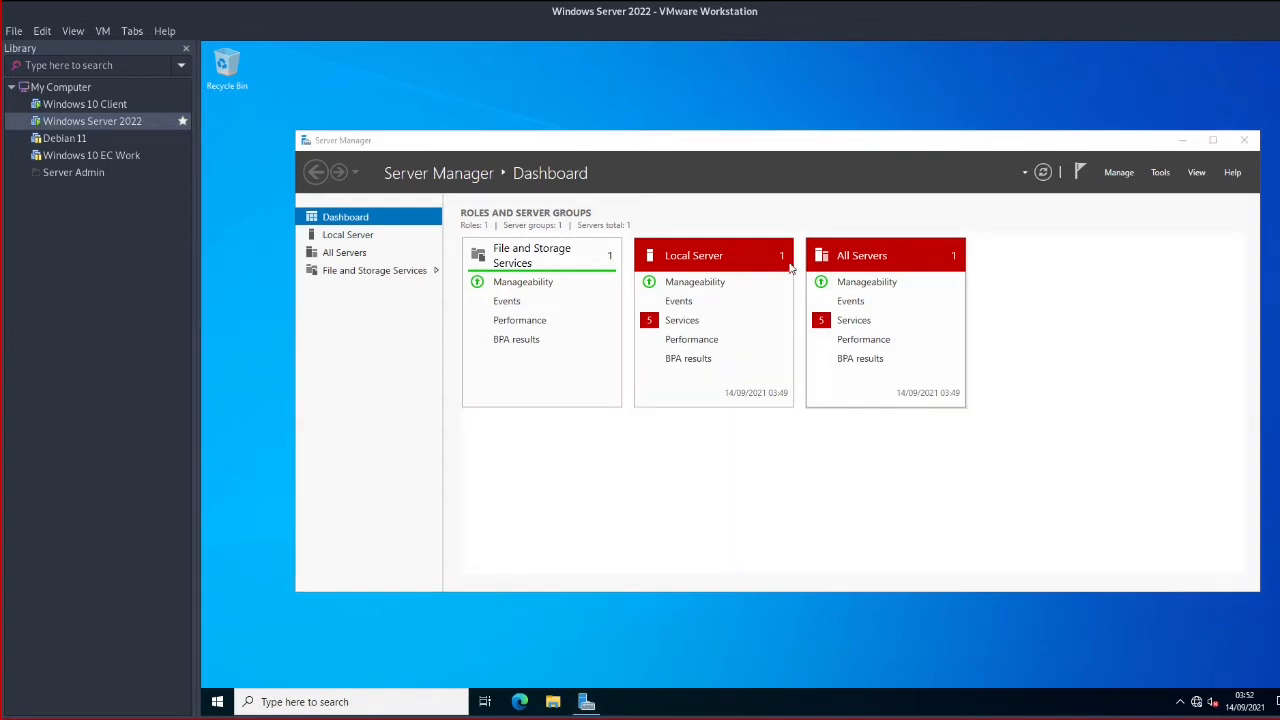
{"action": "left_click", "coordinate": [693, 324]}
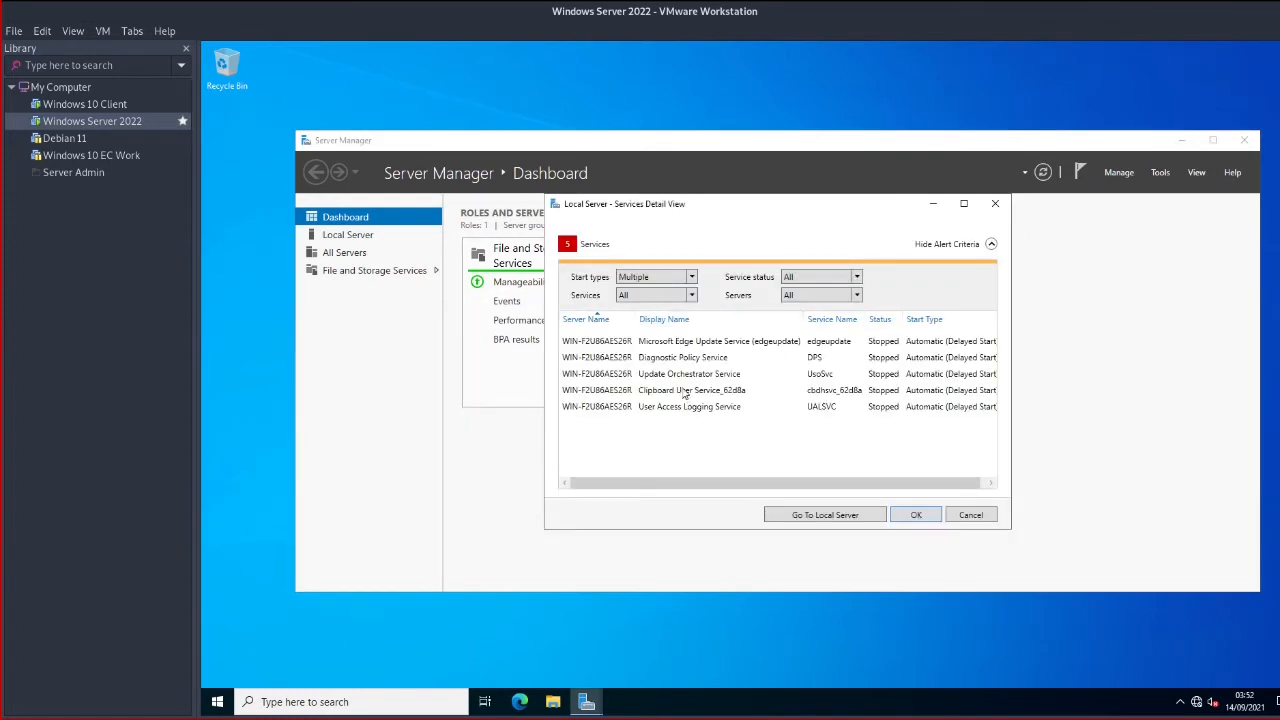
{"action": "left_click", "coordinate": [704, 360]}
{"action": "left_click", "coordinate": [708, 390]}
{"action": "left_click", "coordinate": [708, 406]}
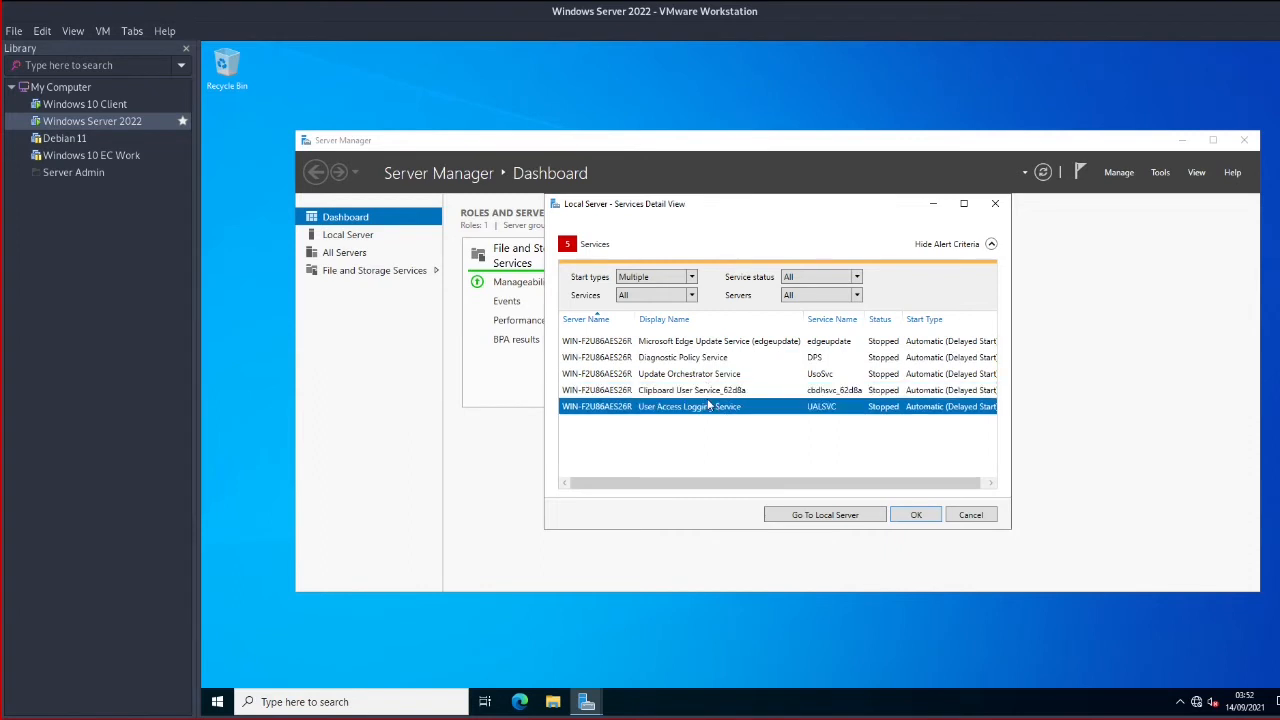
{"action": "left_click", "coordinate": [975, 518]}
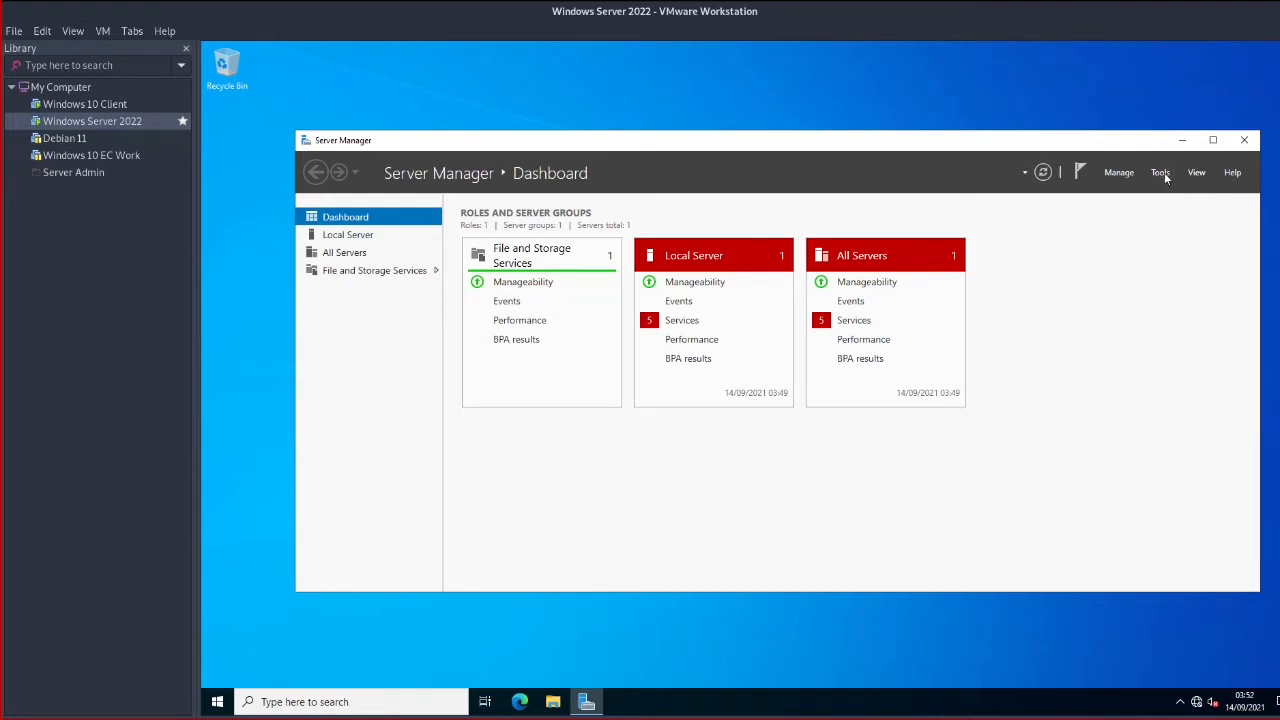
Launch the Add Roles and Features wizard from Server Manager's Manage menu
{"action": "left_click", "coordinate": [1160, 173]}
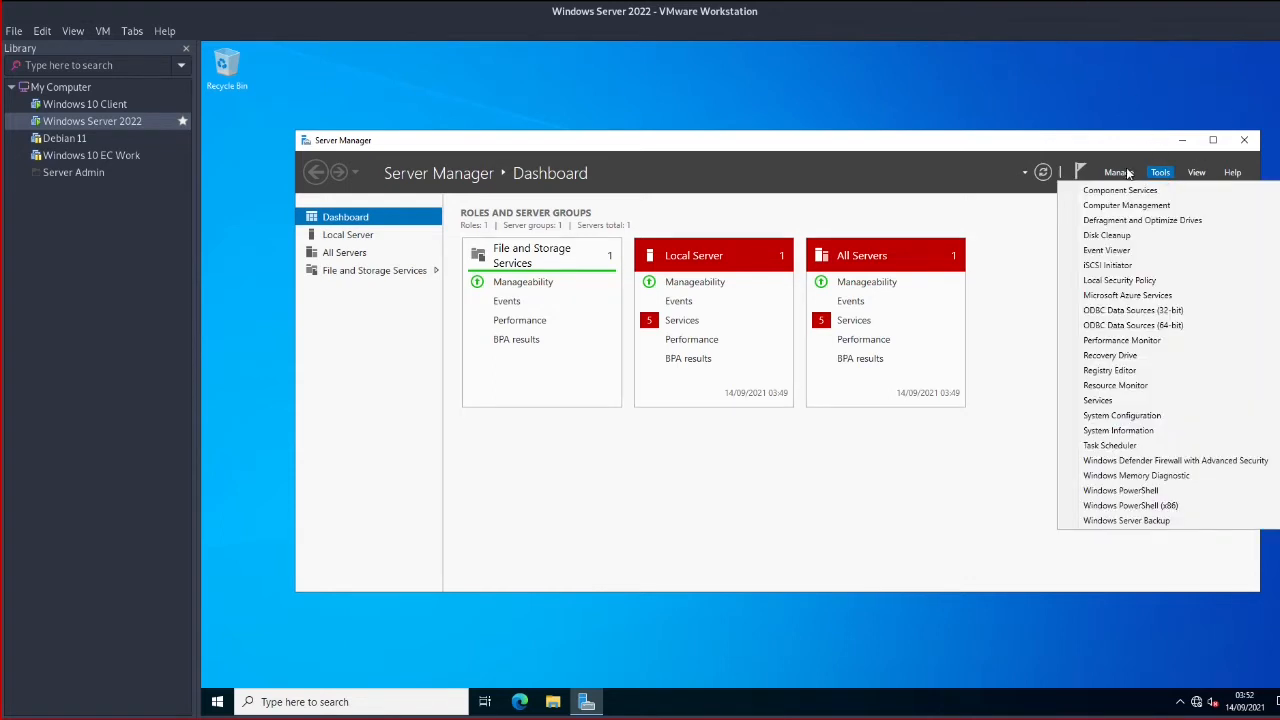
{"action": "left_click", "coordinate": [1125, 174]}
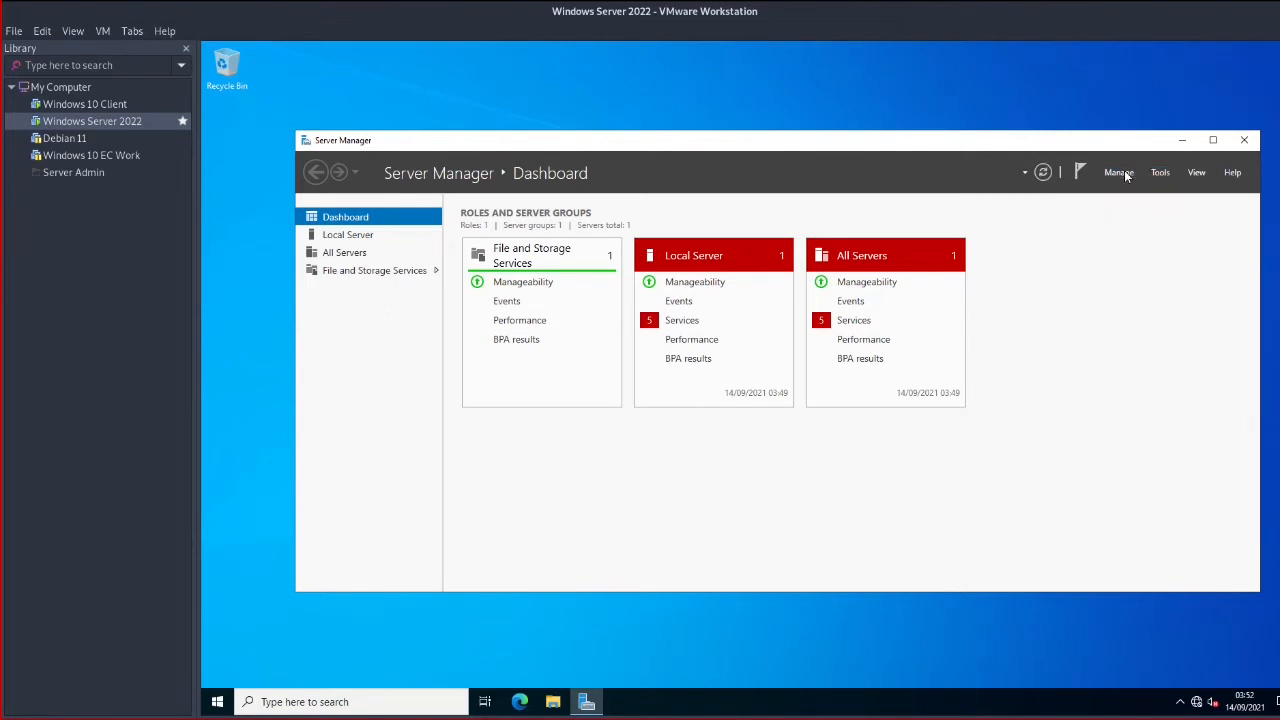
{"action": "left_click", "coordinate": [1125, 175]}
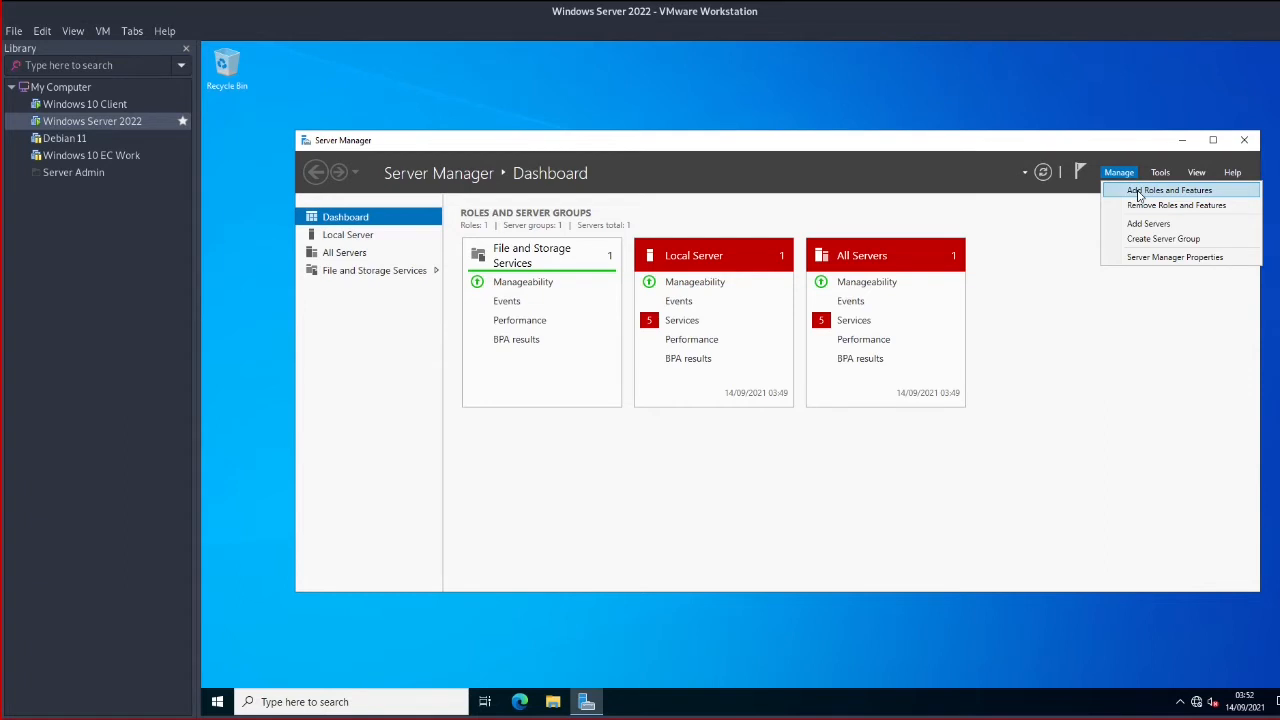
{"action": "left_click", "coordinate": [1138, 192]}
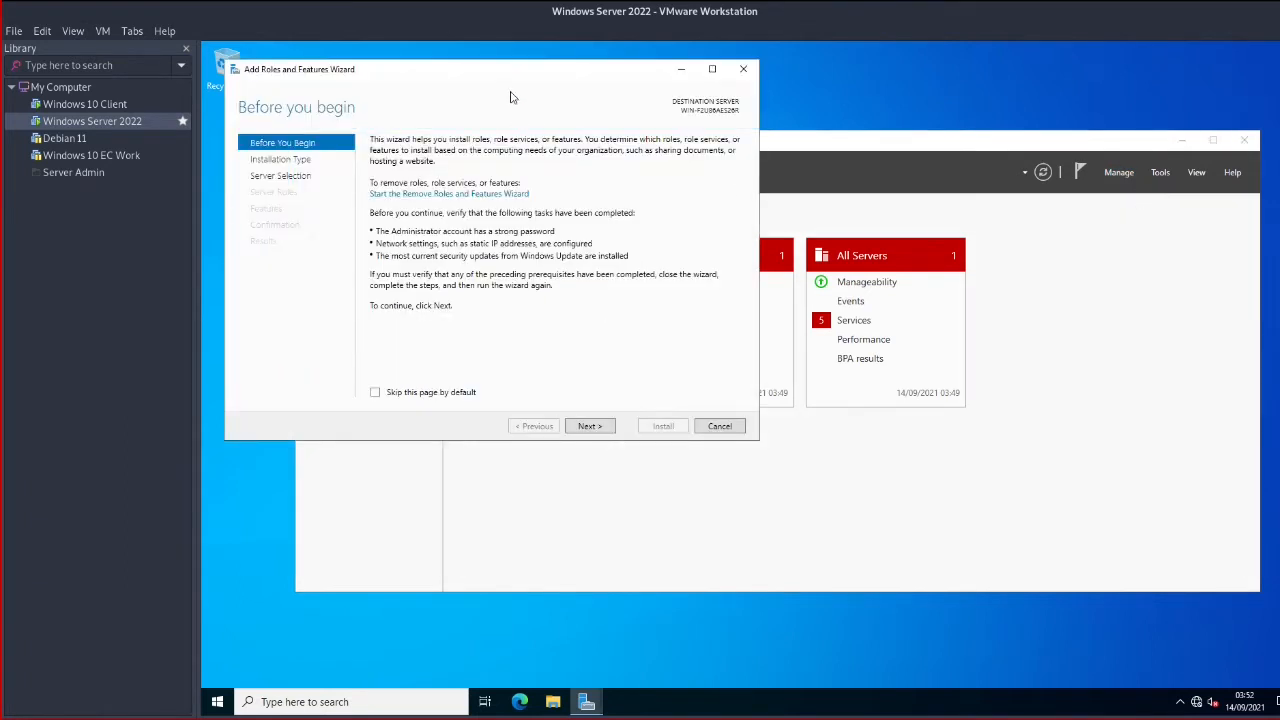
{"action": "left_click_drag", "start_coordinate": [503, 72], "coordinate": [805, 149]}
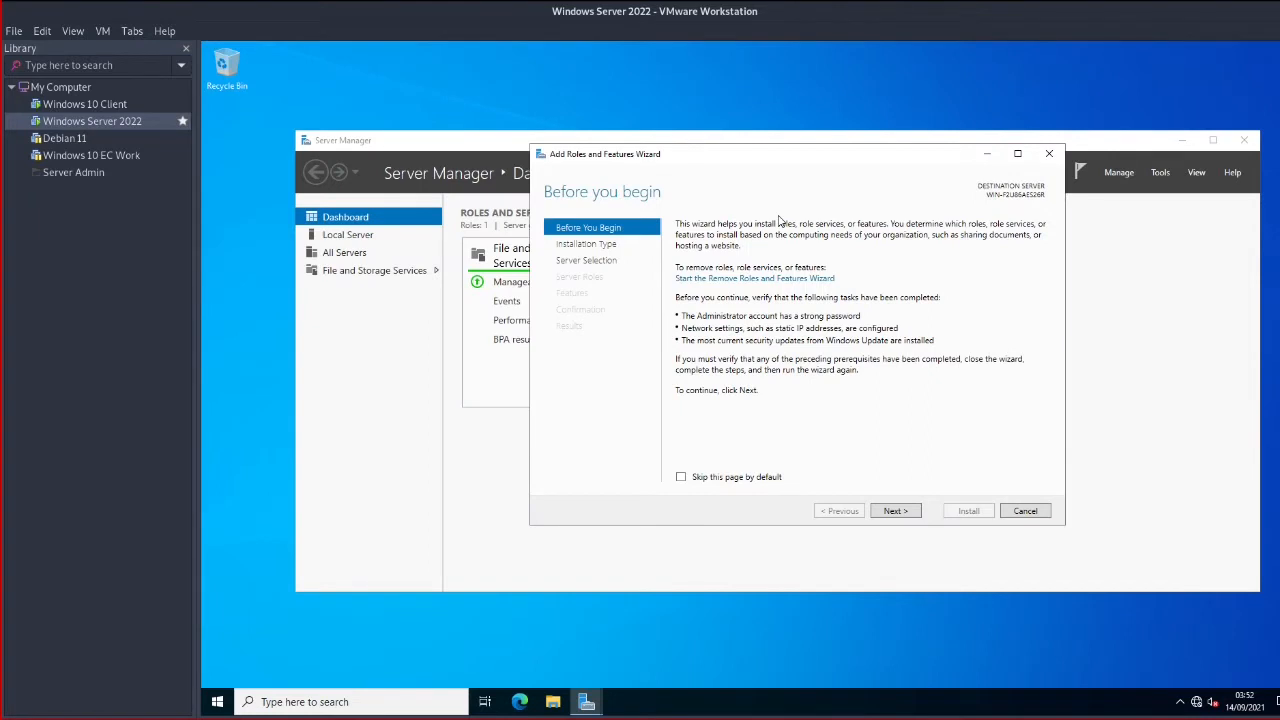
Skip the Before You Begin page by default and advance through installation type and destination to Server Roles
{"action": "left_click", "coordinate": [683, 478]}
{"action": "left_click", "coordinate": [897, 511]}
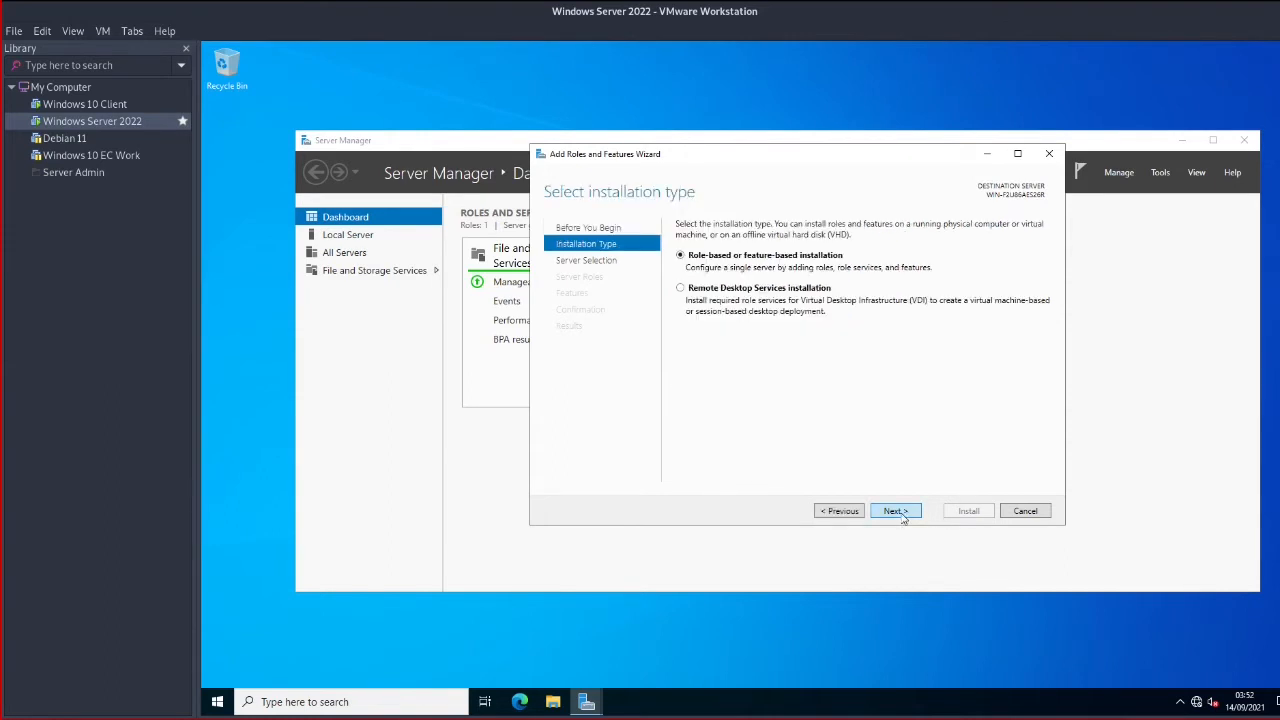
{"action": "left_click", "coordinate": [897, 511]}
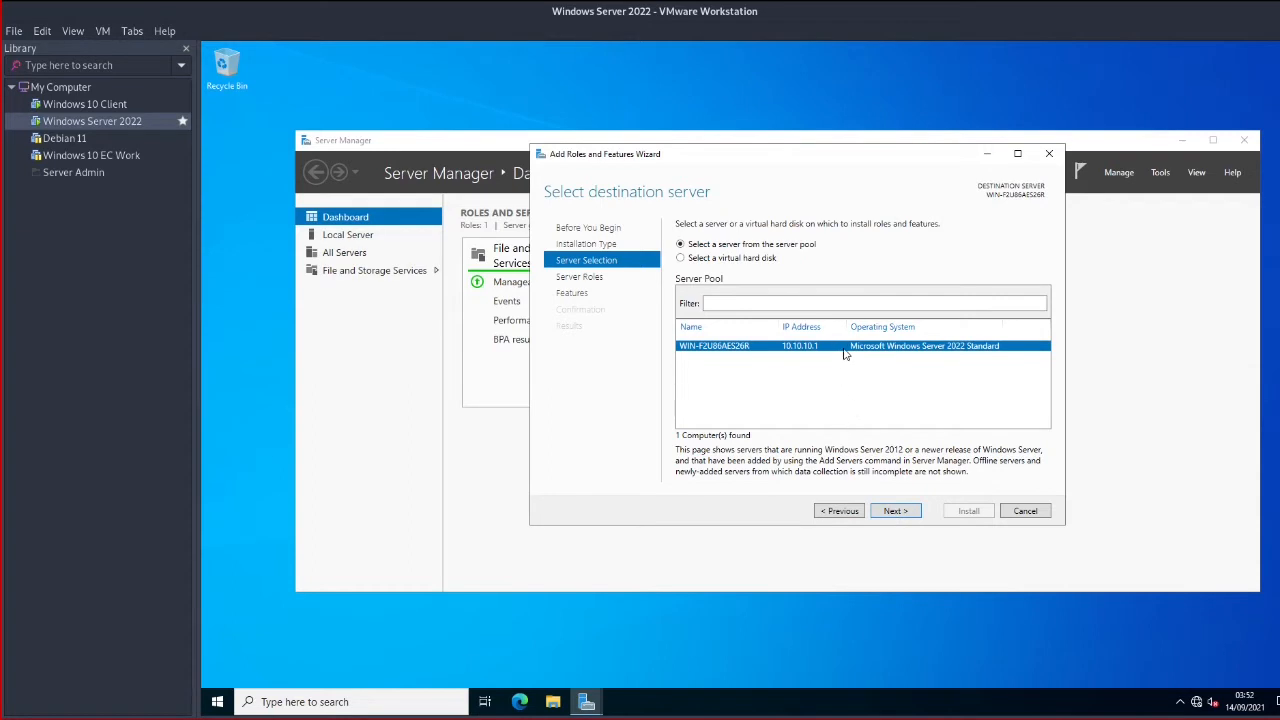
{"action": "left_click", "coordinate": [896, 511]}
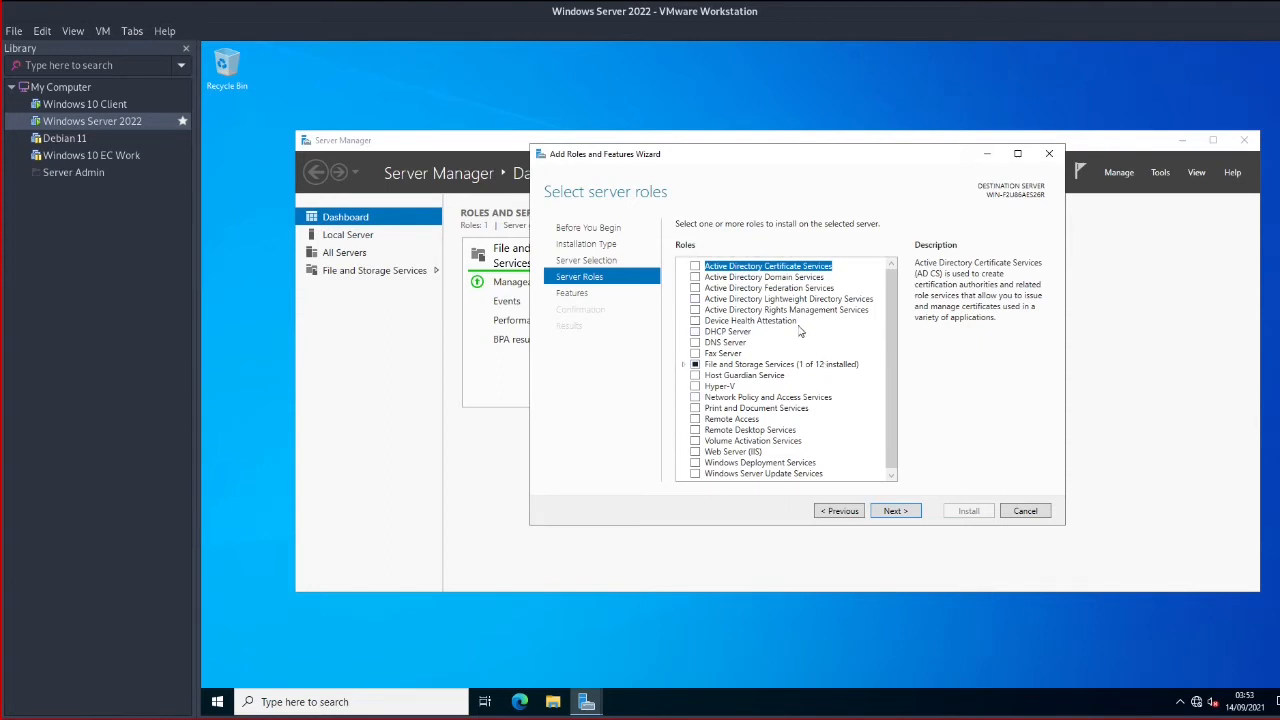
Tick Active Directory Domain Services, dismiss its required-features prompt, and select the role again
{"action": "left_click", "coordinate": [697, 278]}
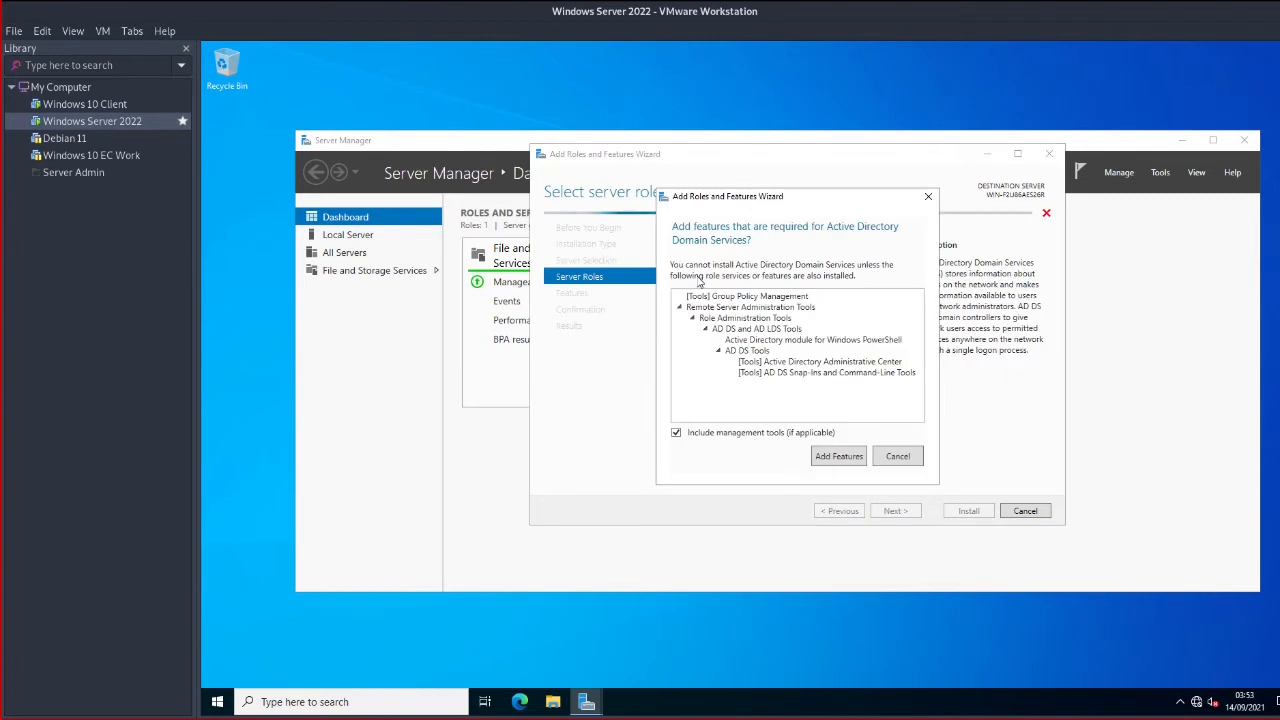
{"action": "left_click_drag", "start_coordinate": [813, 197], "coordinate": [1113, 386]}
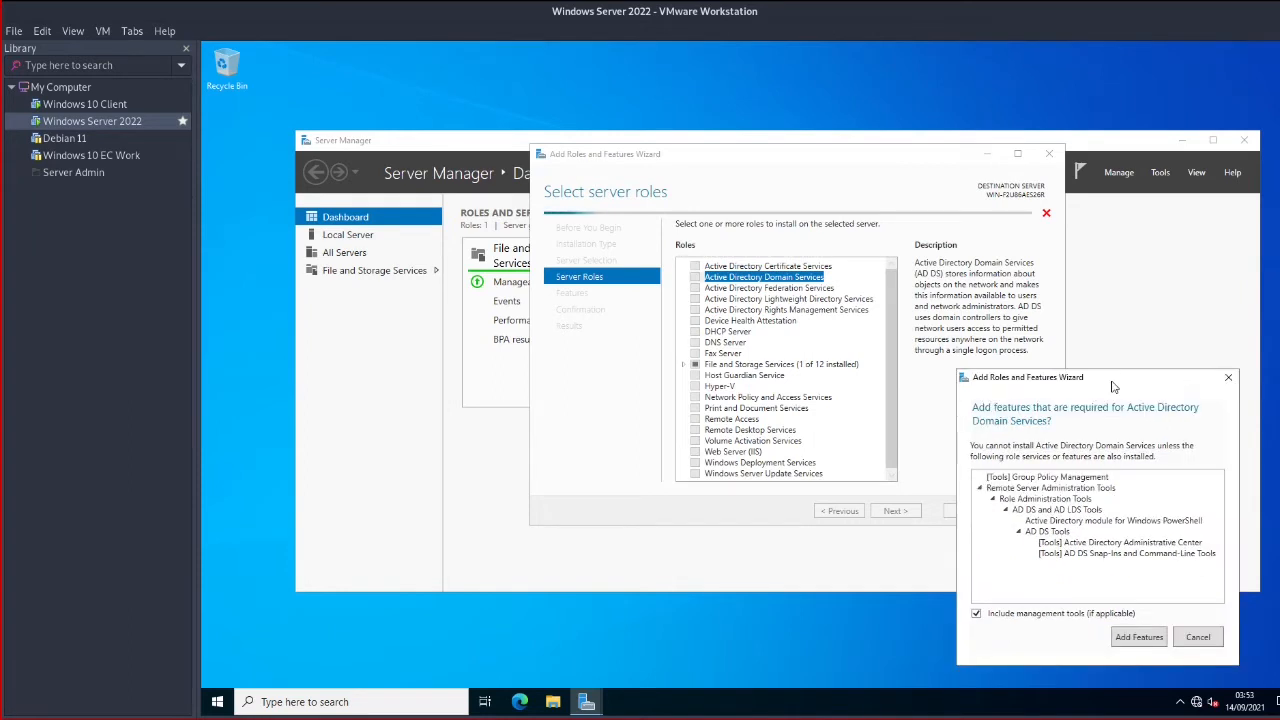
{"action": "left_click", "coordinate": [73, 31]}
{"action": "mouse_move", "coordinate": [102, 31]}
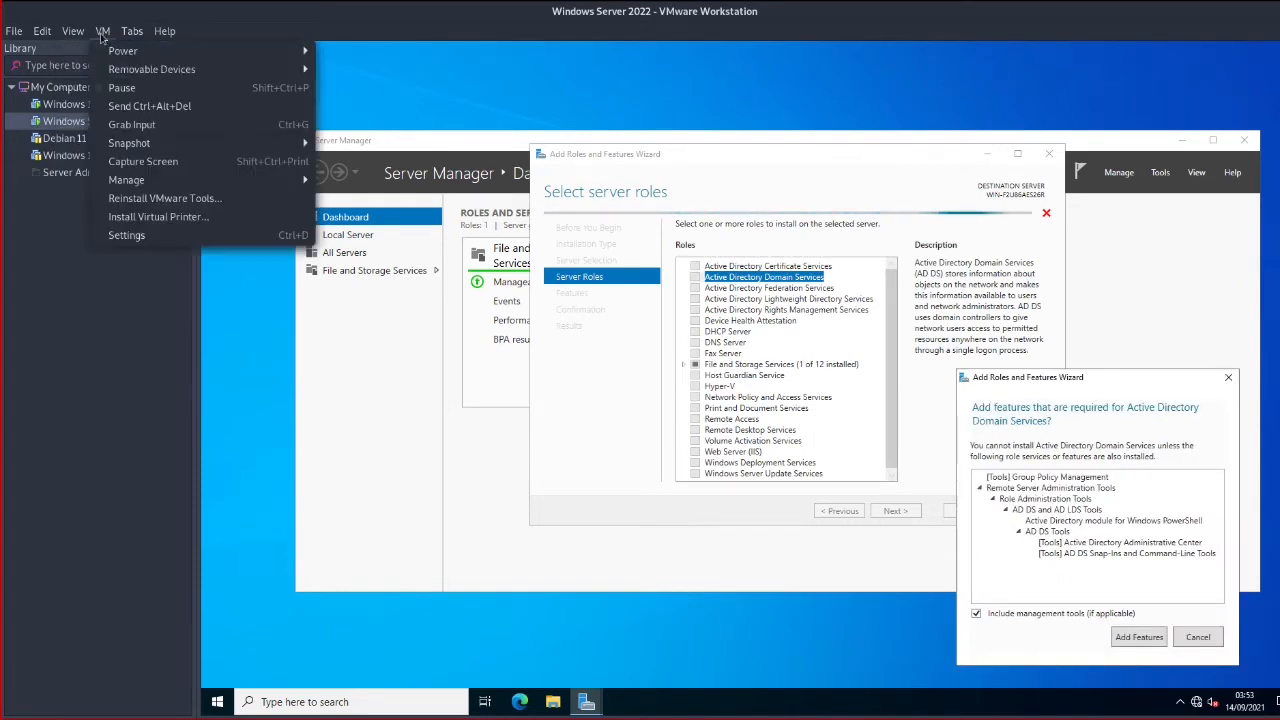
{"action": "left_click", "coordinate": [138, 125]}
{"action": "left_click", "coordinate": [104, 35]}
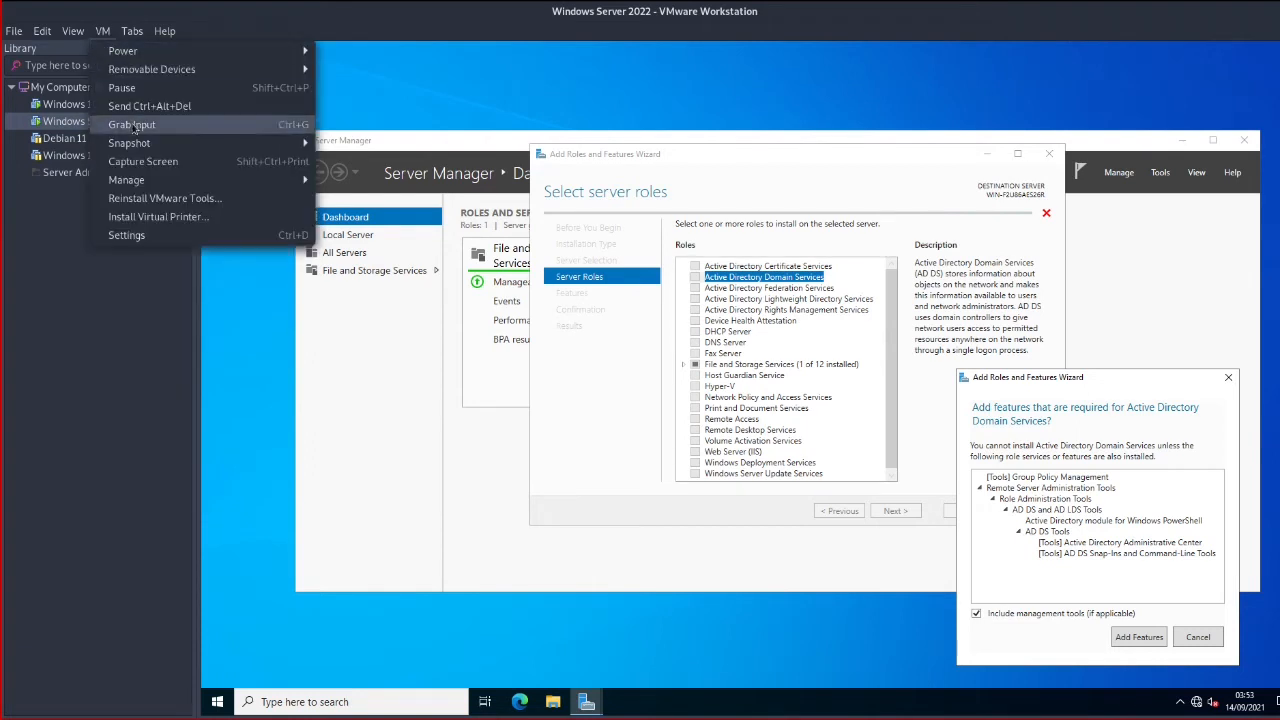
{"action": "left_click", "coordinate": [143, 161]}
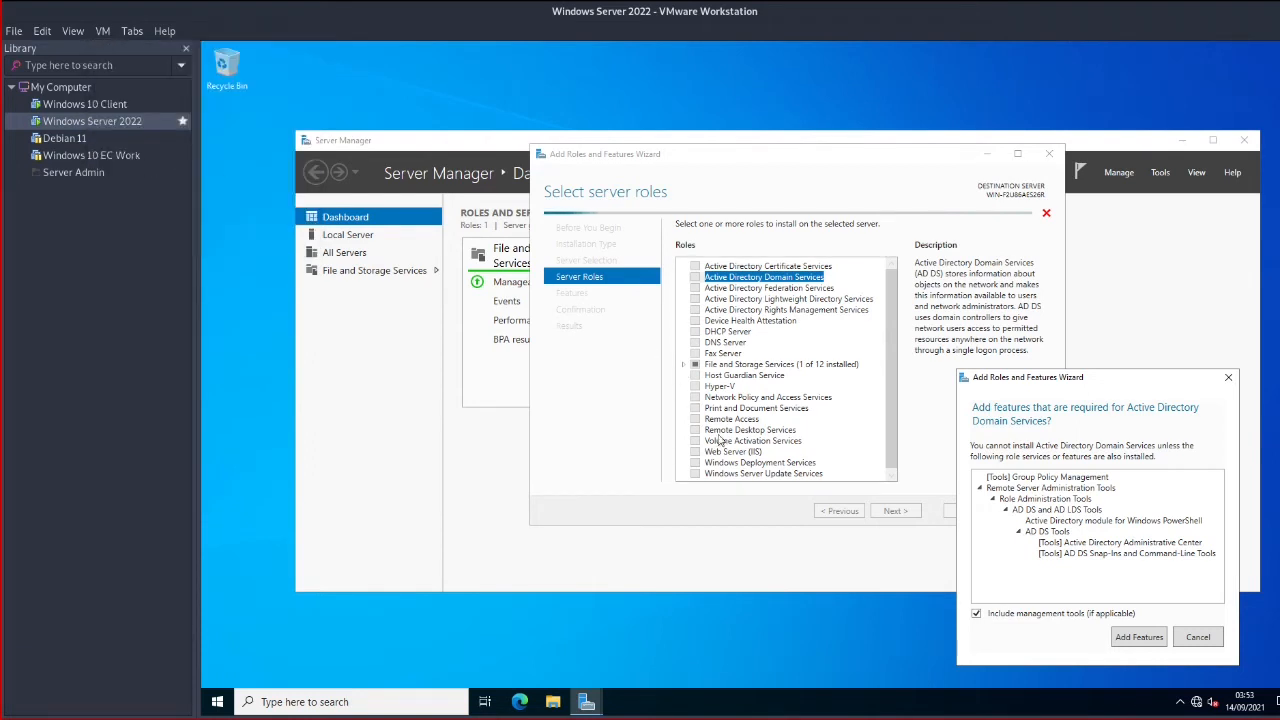
{"action": "left_click", "coordinate": [1198, 638]}
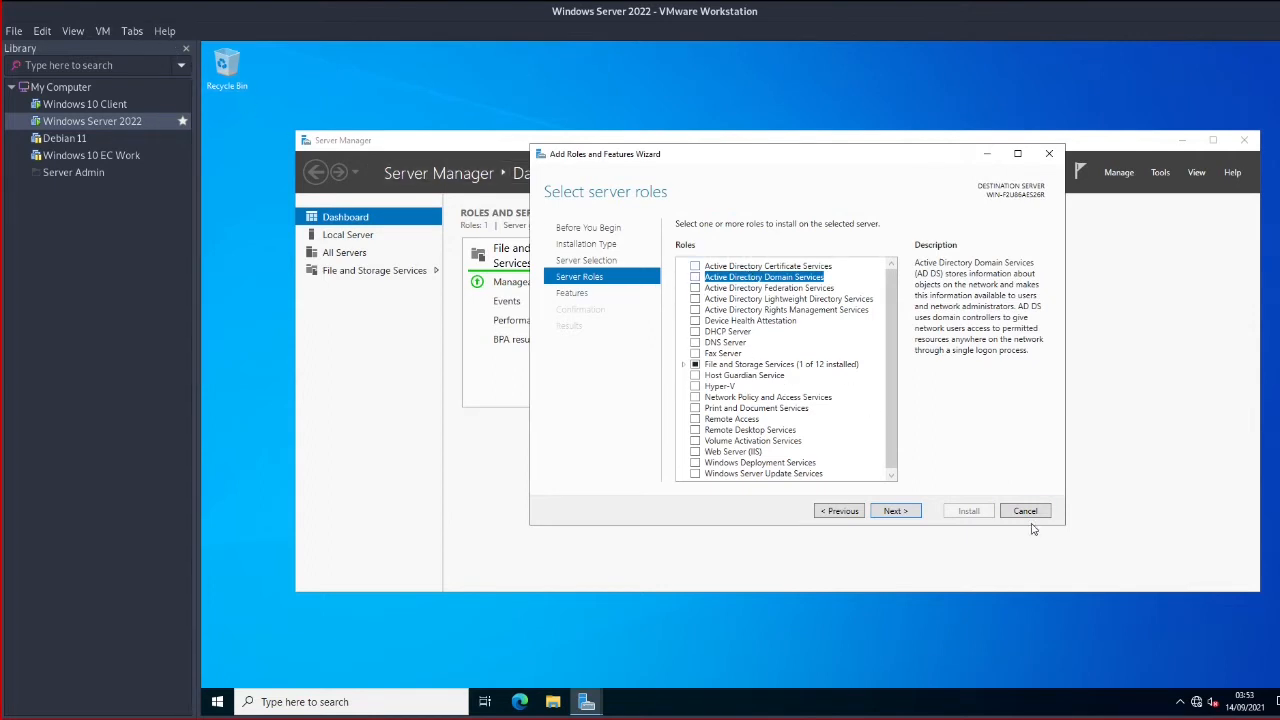
{"action": "left_click", "coordinate": [103, 32]}
{"action": "left_click", "coordinate": [152, 160]}
{"action": "left_click", "coordinate": [695, 277]}
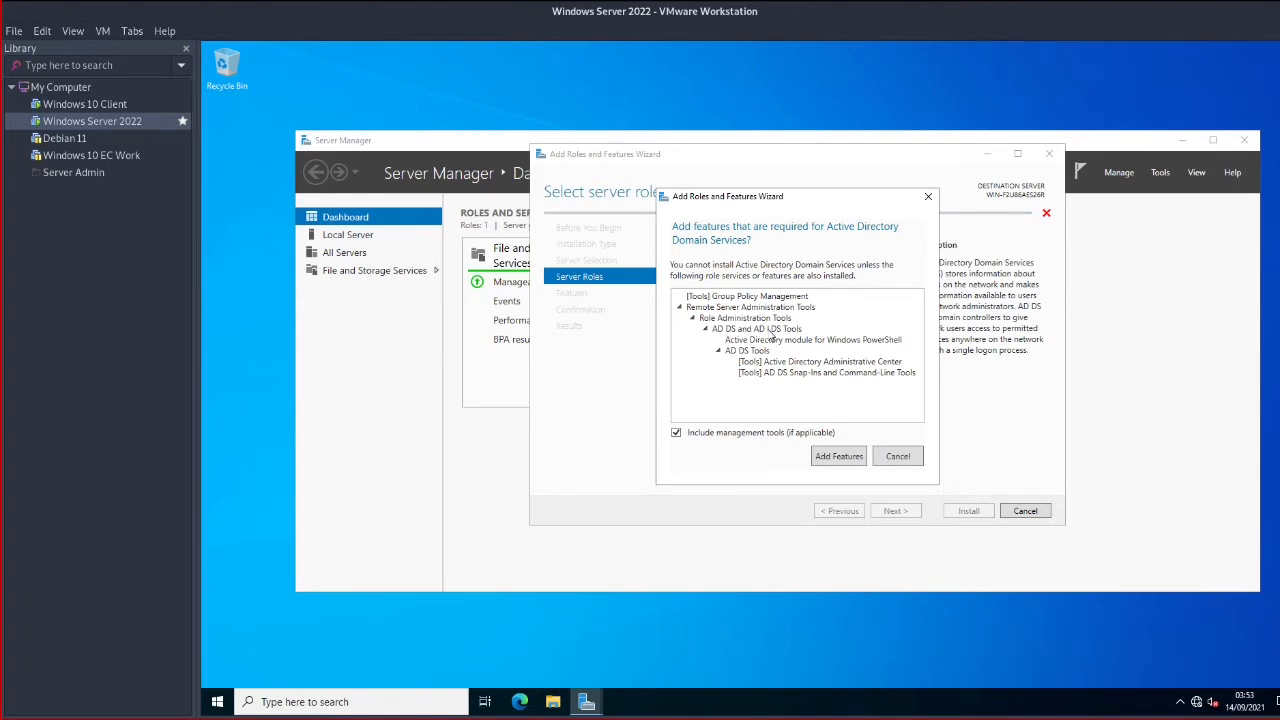
Add the features AD DS requires and advance through the Features and AD DS pages to confirmation
{"action": "left_click", "coordinate": [846, 461]}
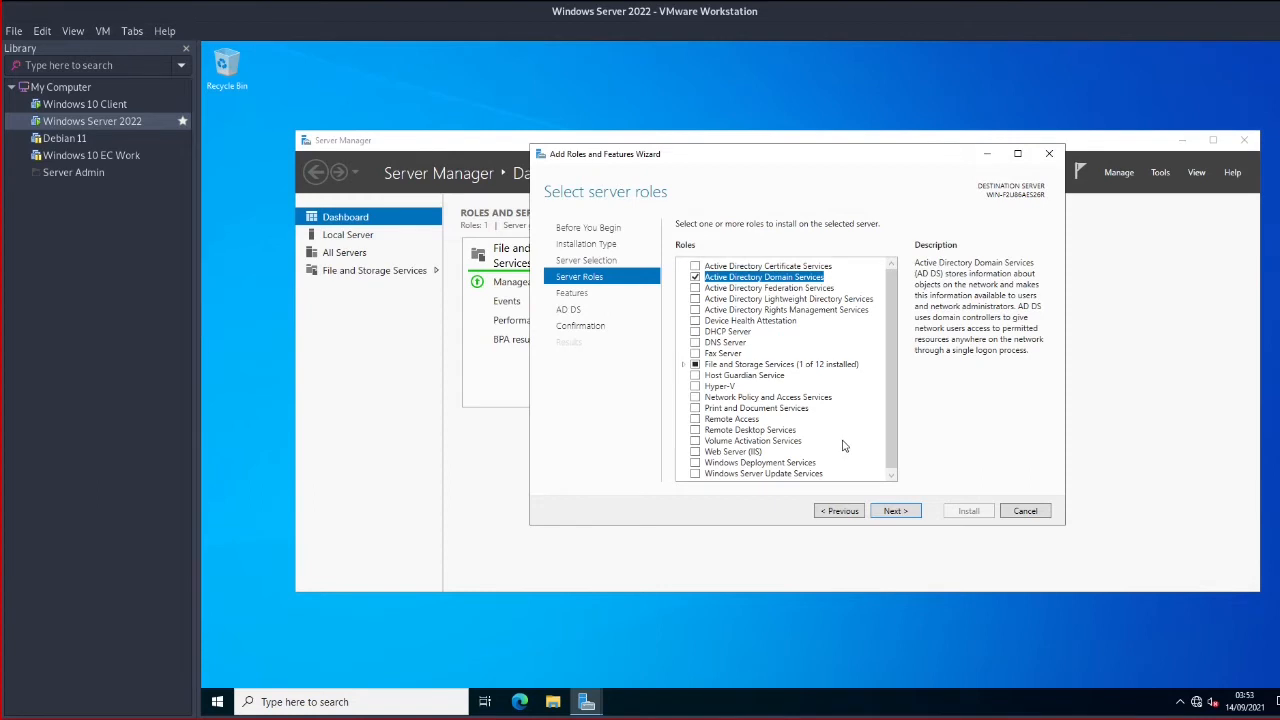
{"action": "left_click", "coordinate": [895, 512]}
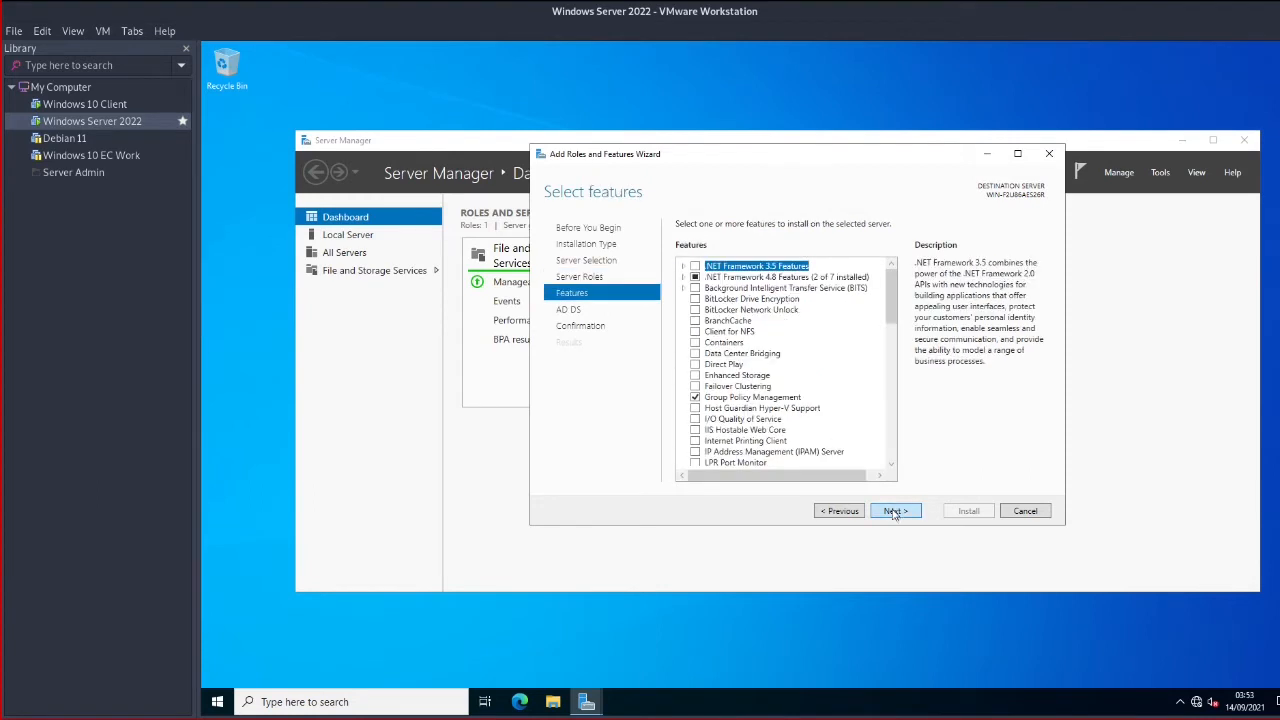
{"action": "scroll", "coordinate": [769, 366], "scroll_direction": "down", "scroll_amount": 3}
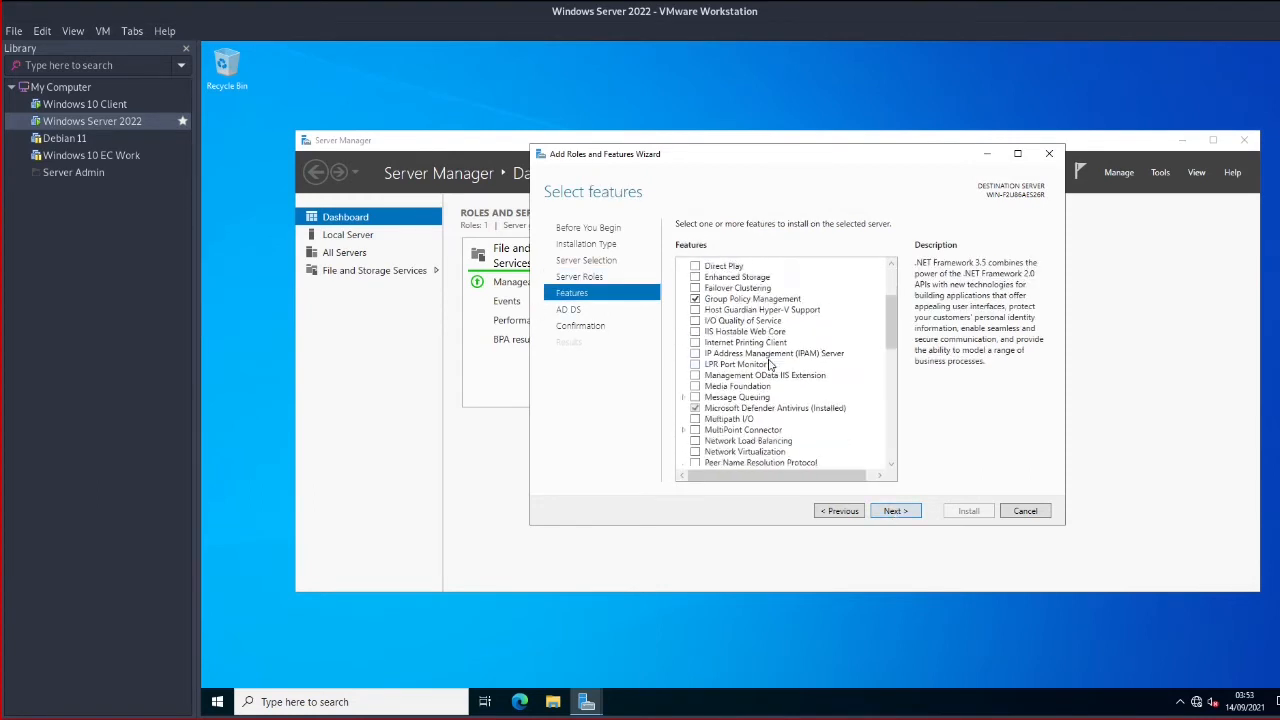
{"action": "scroll", "coordinate": [769, 366], "scroll_direction": "down", "scroll_amount": 10}
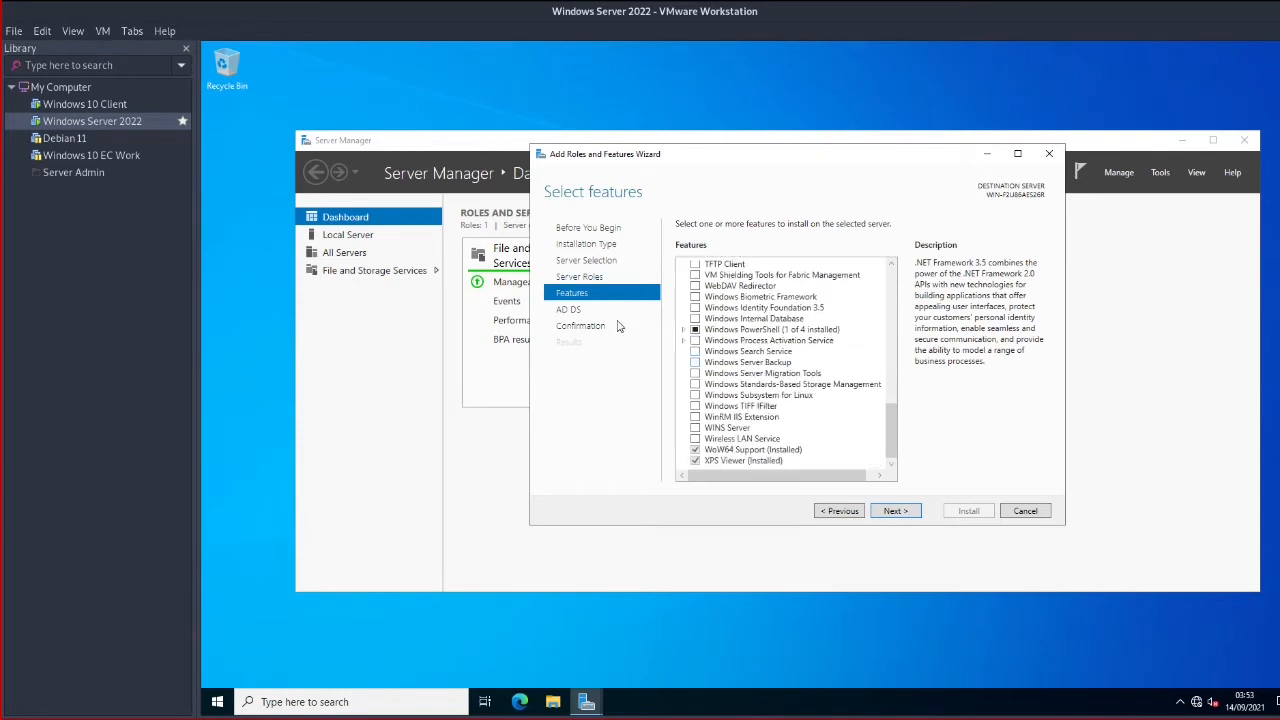
{"action": "left_click", "coordinate": [906, 512]}
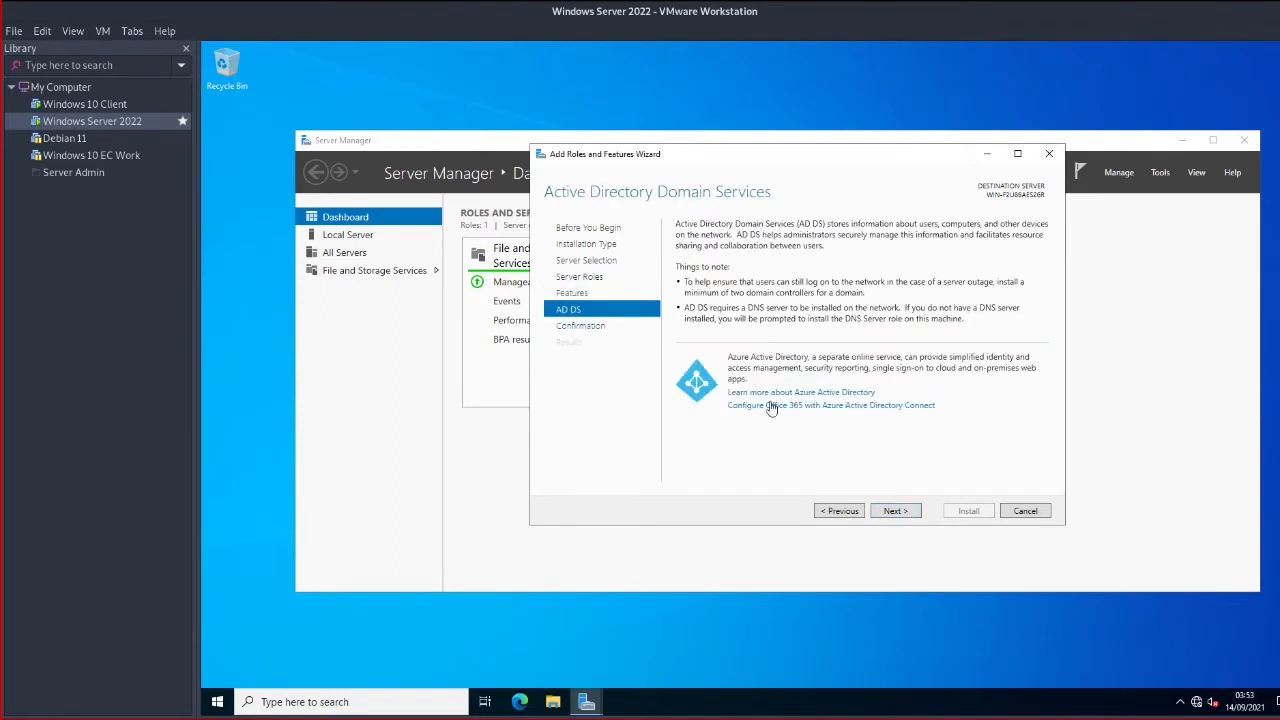
{"action": "left_click", "coordinate": [906, 512]}
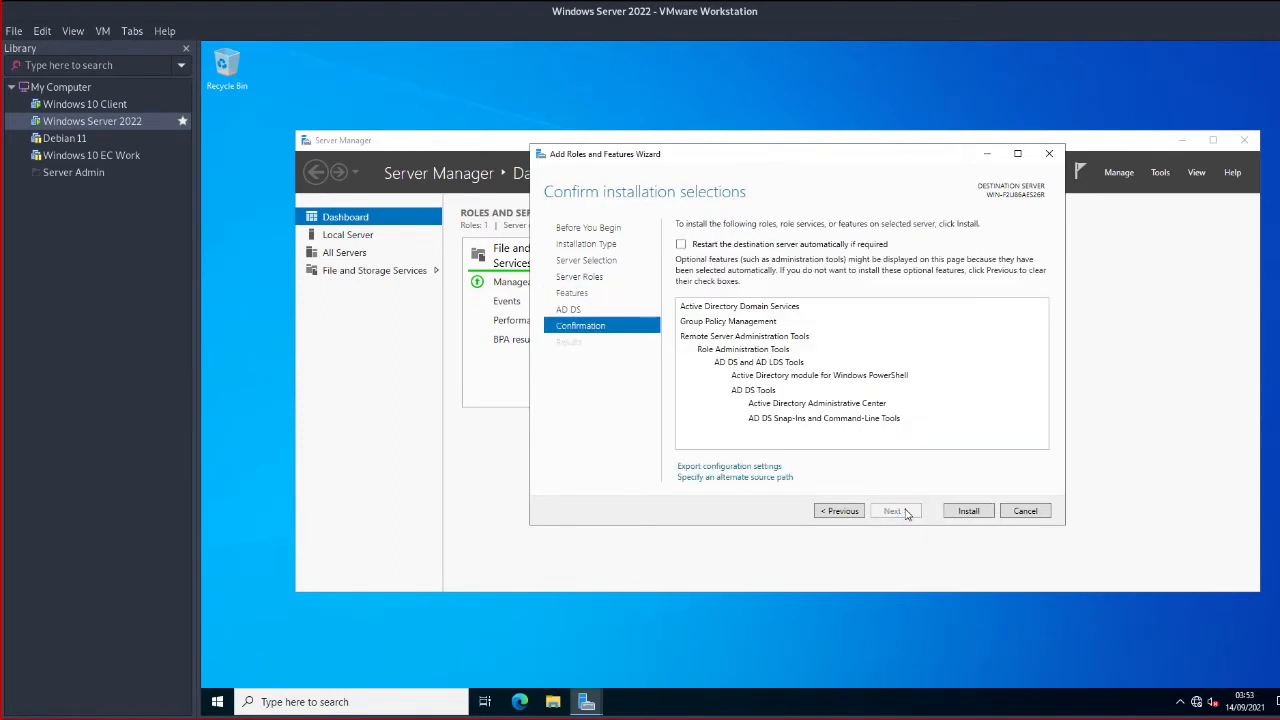
Allow automatic restart, start the AD DS installation, and return to the Windows 10 Client VM
{"action": "left_click", "coordinate": [681, 245]}
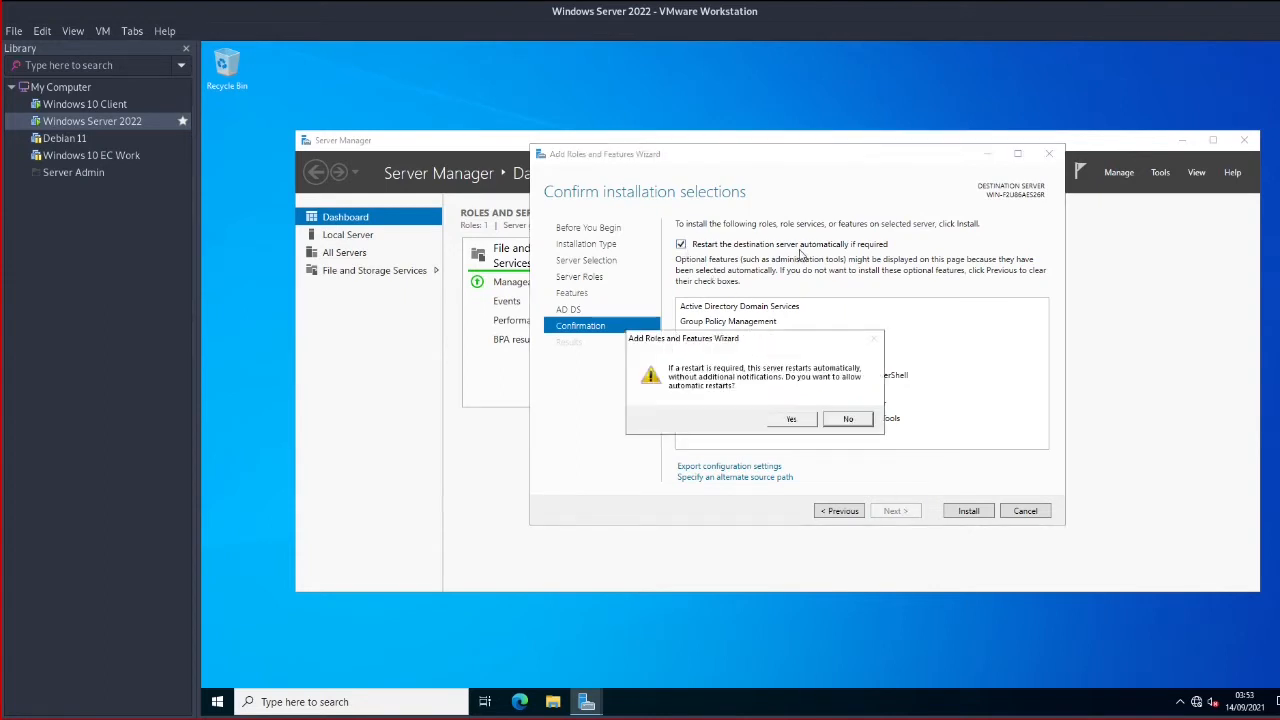
{"action": "left_click", "coordinate": [806, 421]}
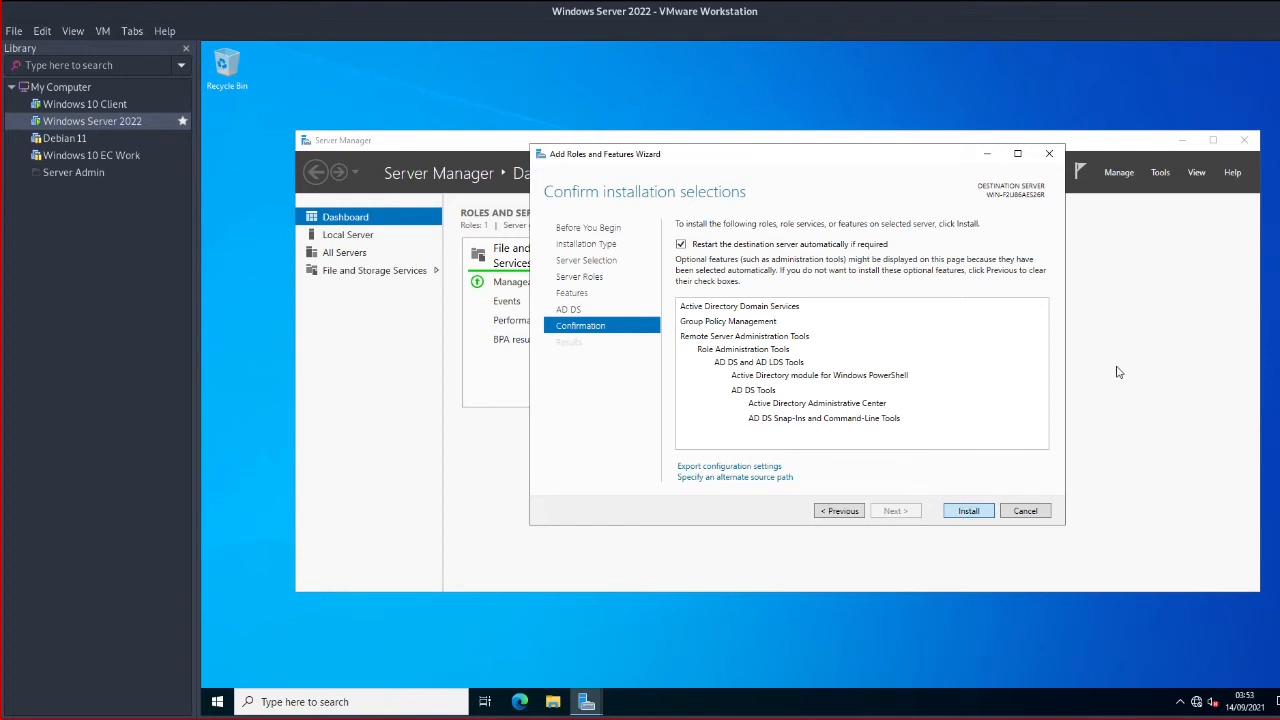
{"action": "left_click", "coordinate": [968, 511]}
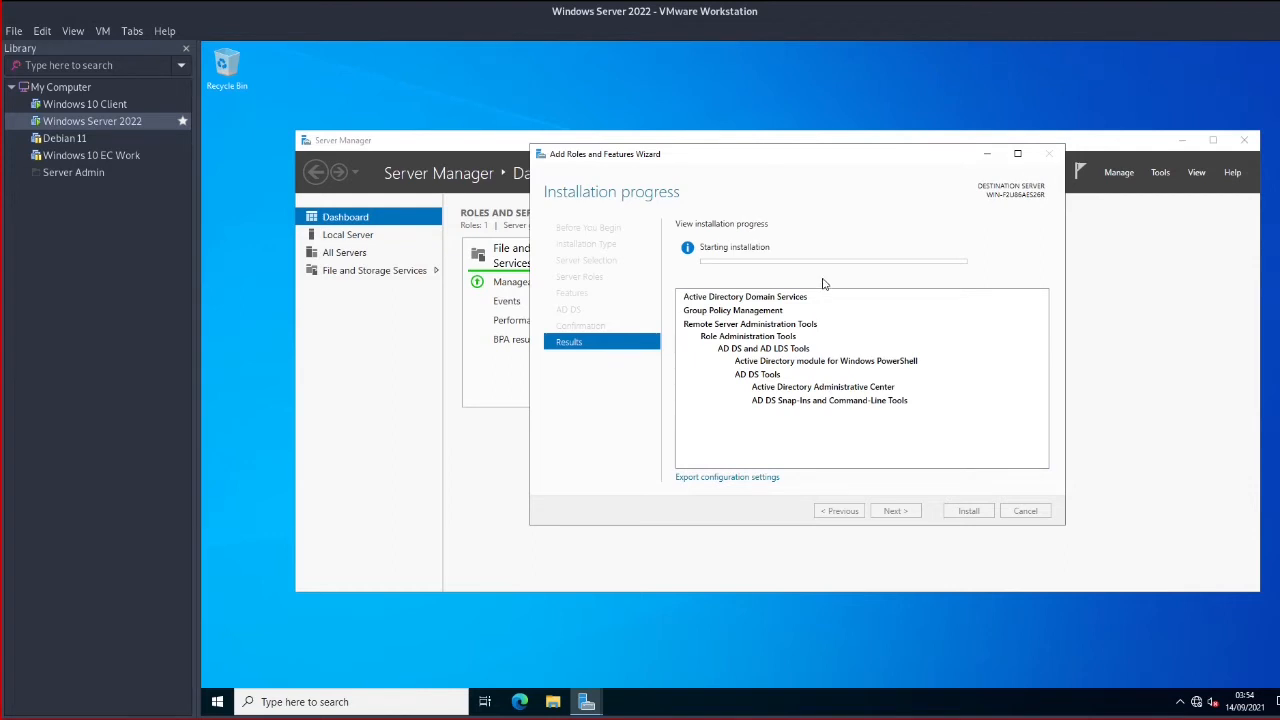
{"action": "left_click", "coordinate": [80, 105]}
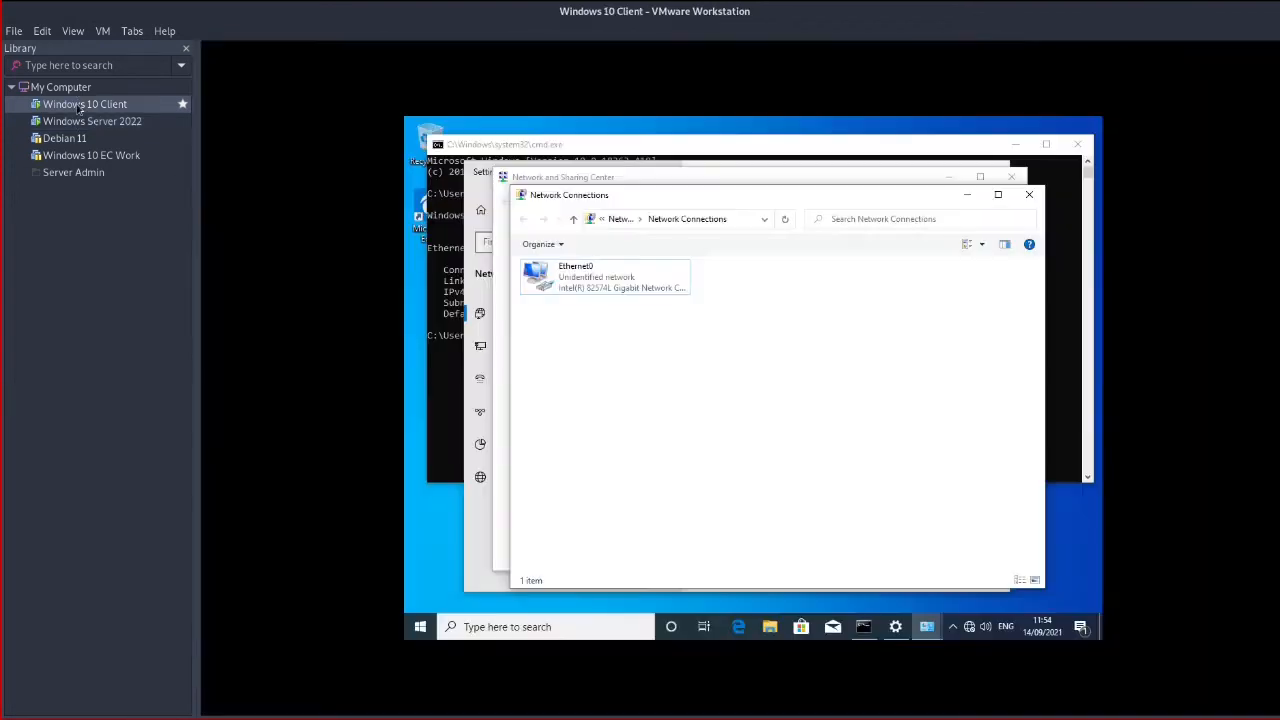
Rerun ipconfig on the client to confirm 10.10.10.10, mask 255.255.255.0, then go to Windows Server 2022
{"action": "left_click", "coordinate": [445, 353]}
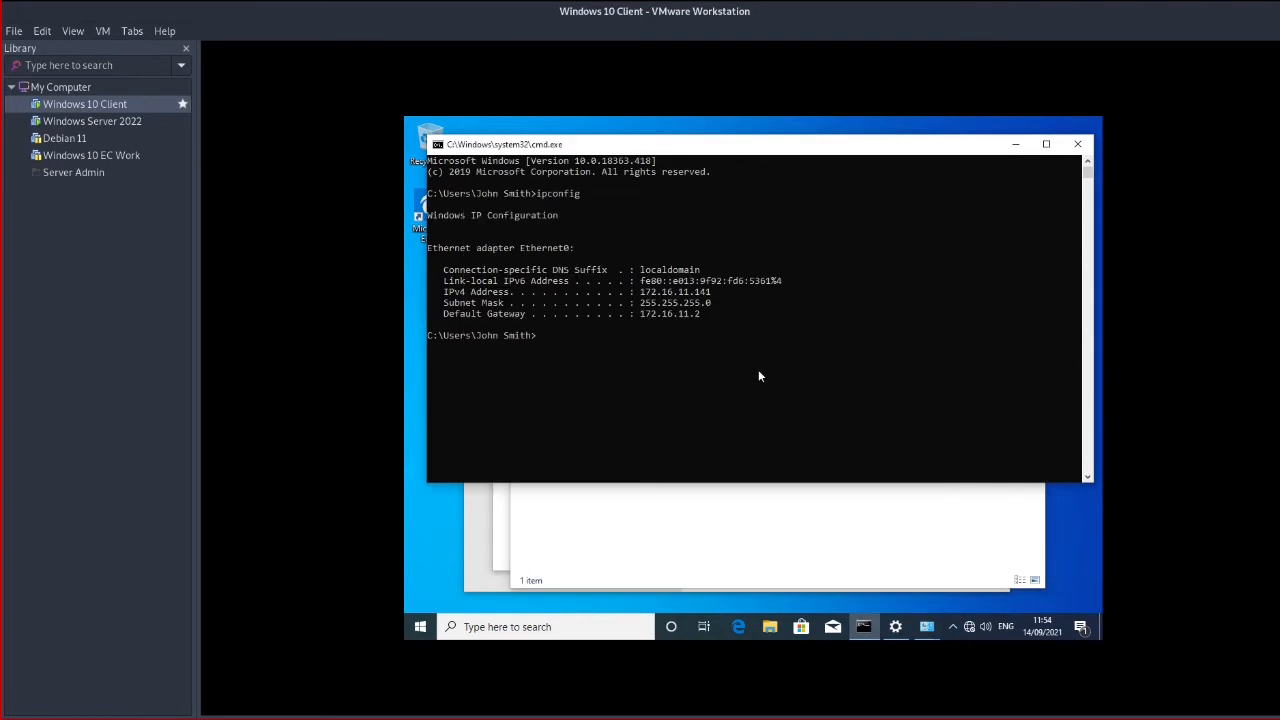
{"action": "key", "text": "Up"}
{"action": "key", "text": "Return"}
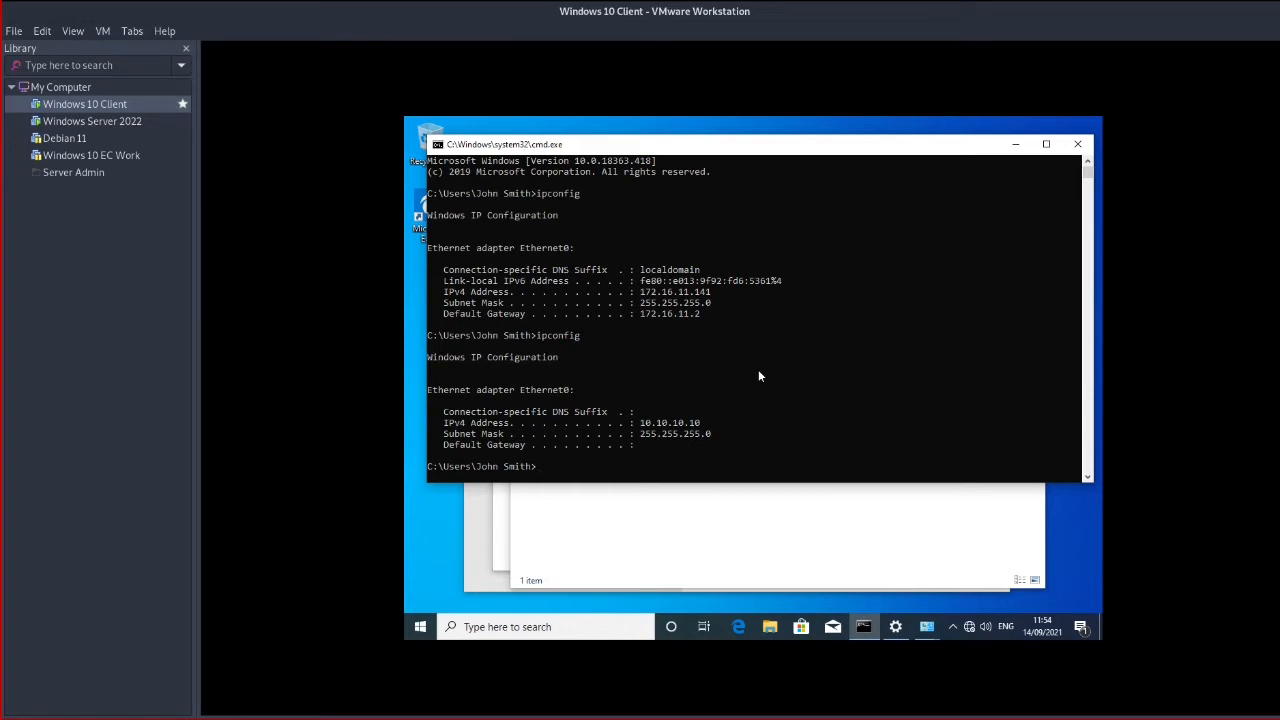
{"action": "type", "text": "ls"}
{"action": "key", "text": "Return"}
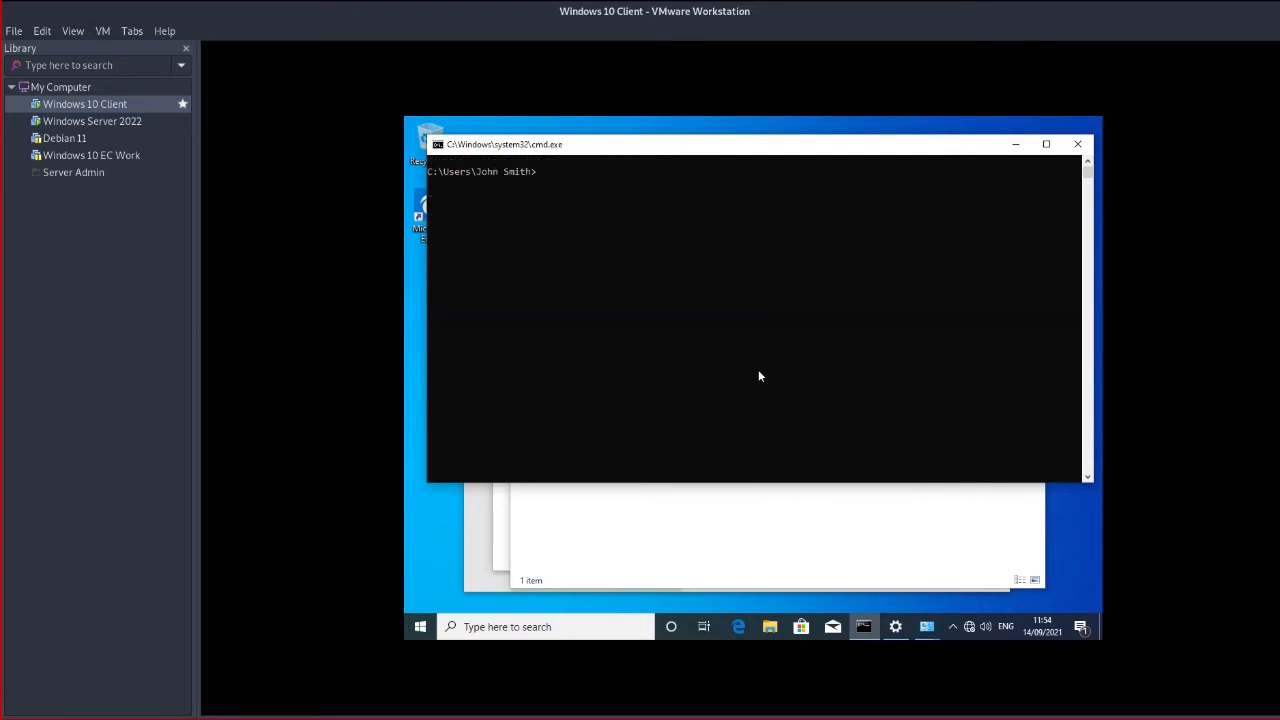
{"action": "type", "text": "ipconfig"}
{"action": "key", "text": "Return"}
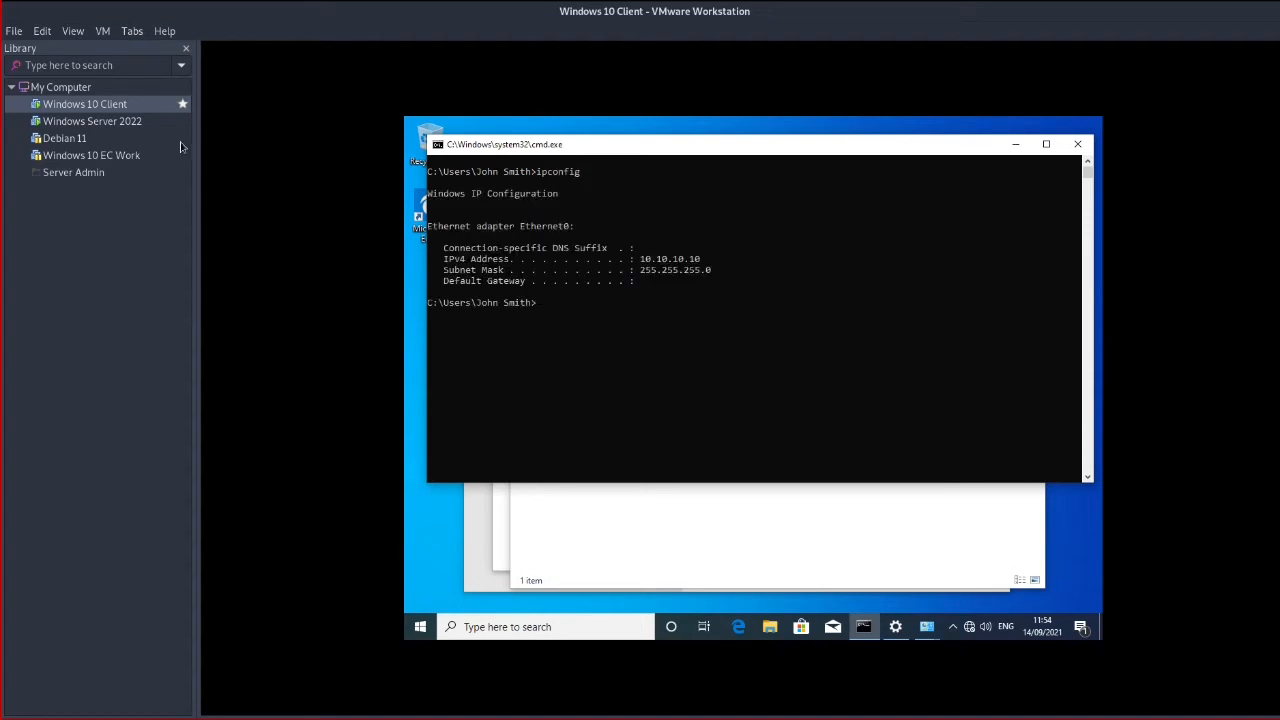
{"action": "left_click", "coordinate": [131, 123]}
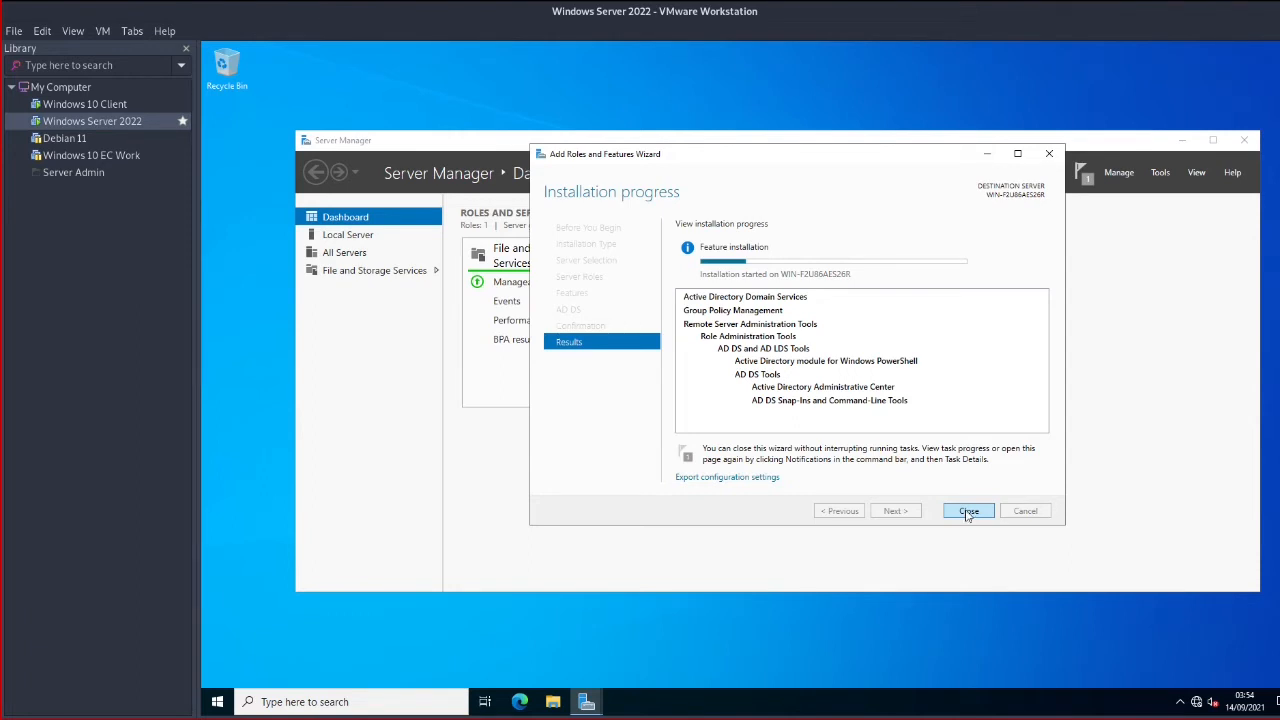
Close the completed Add Roles and Features Wizard on Server 2022 and return to Windows 10 Client
{"action": "left_click", "coordinate": [967, 512]}
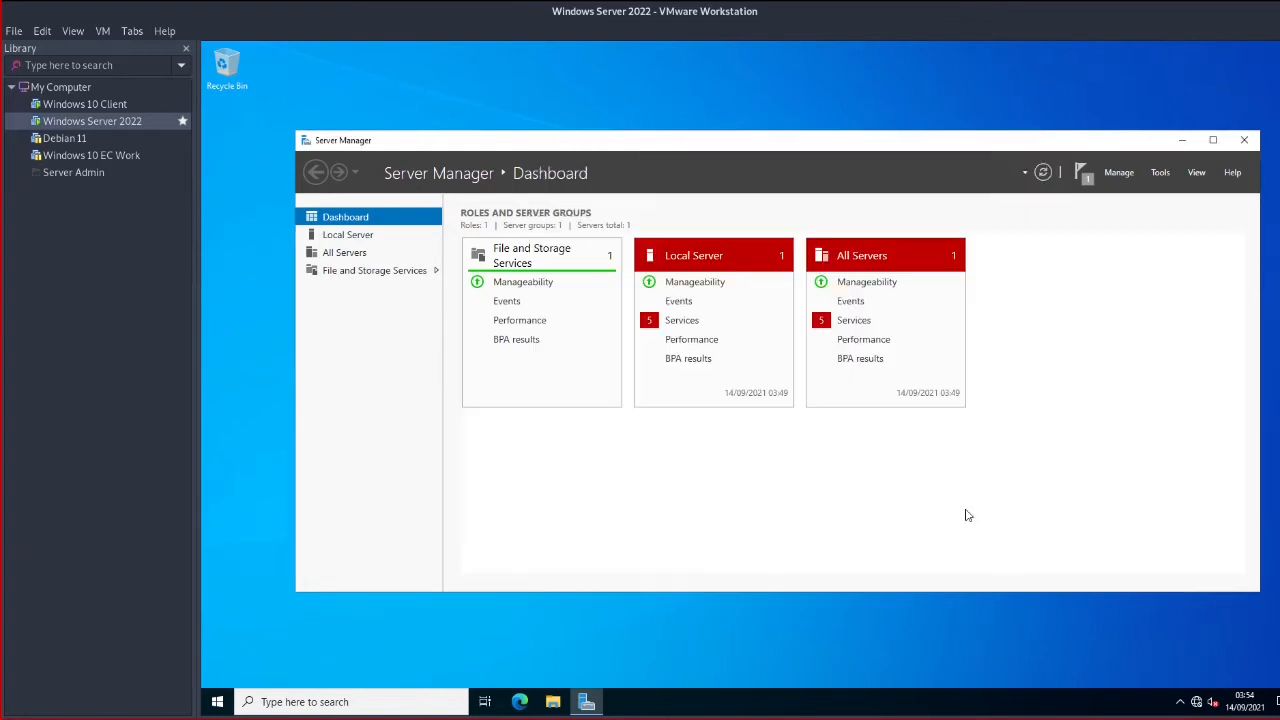
{"action": "left_click", "coordinate": [85, 104]}
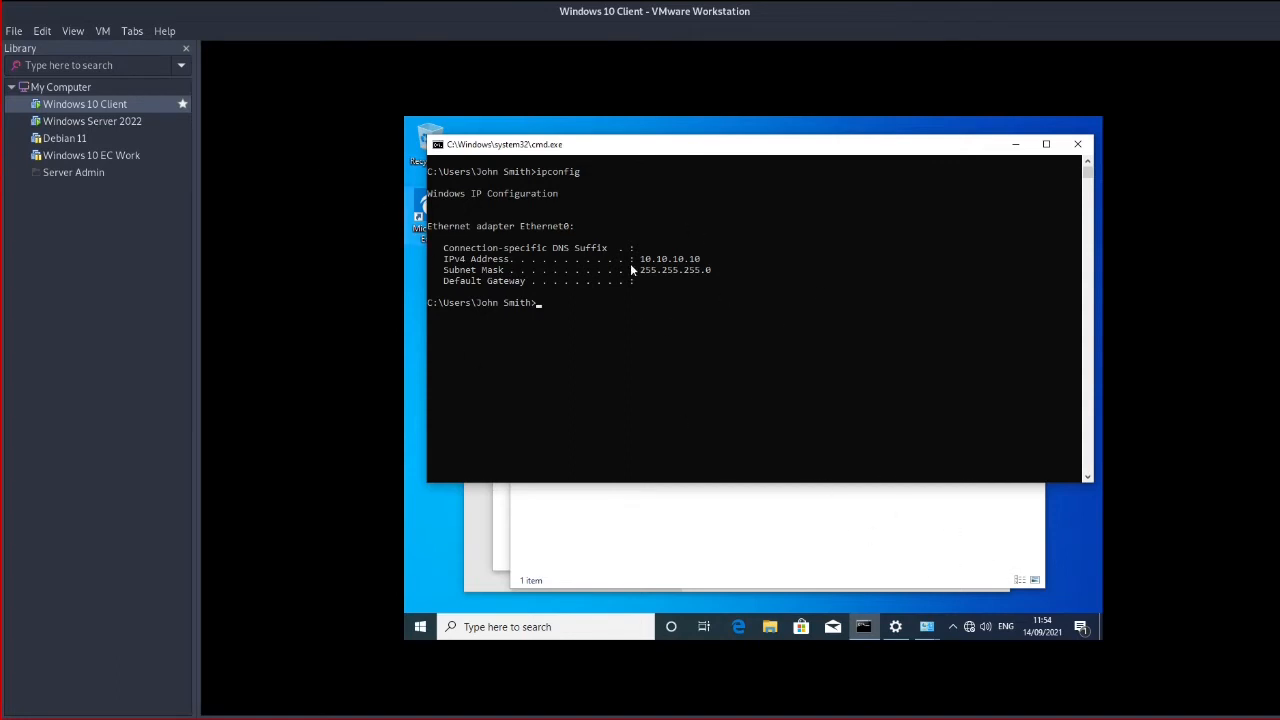
Open File Explorer at This PC on the client and select DVD Drive (D:)
{"action": "left_click", "coordinate": [705, 512]}
{"action": "left_click", "coordinate": [487, 560]}
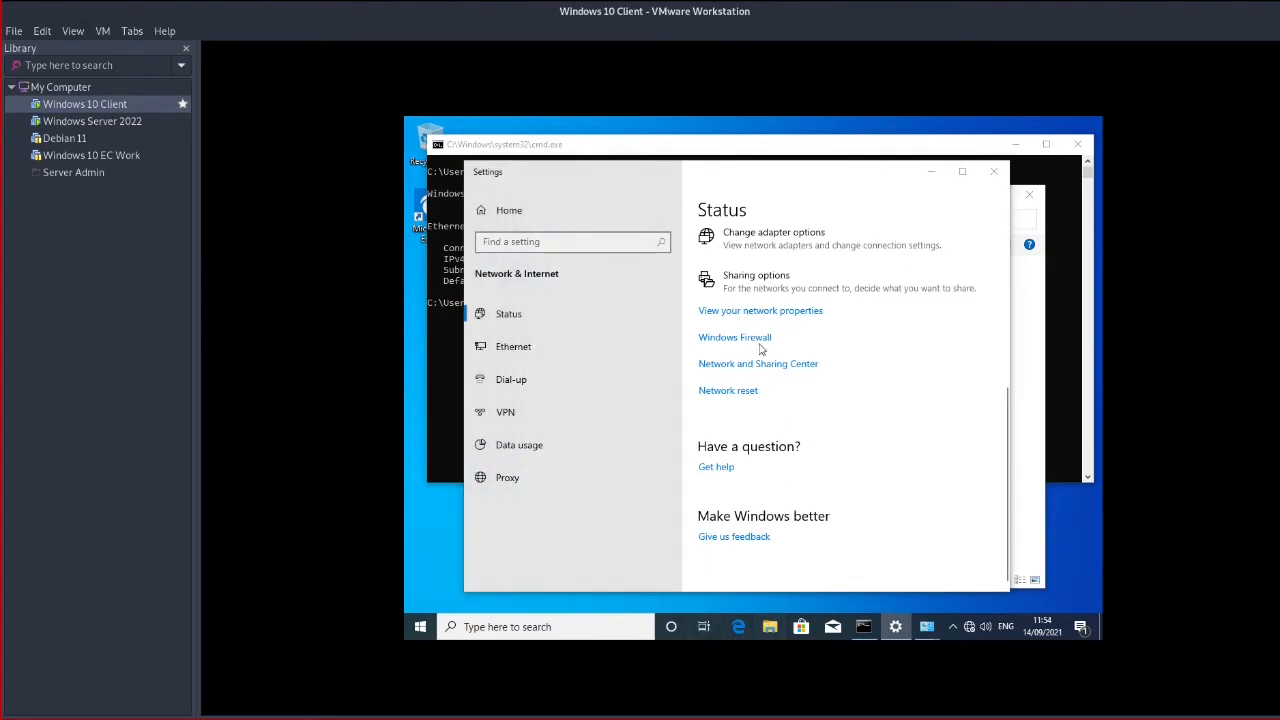
{"action": "key", "text": "super+e"}
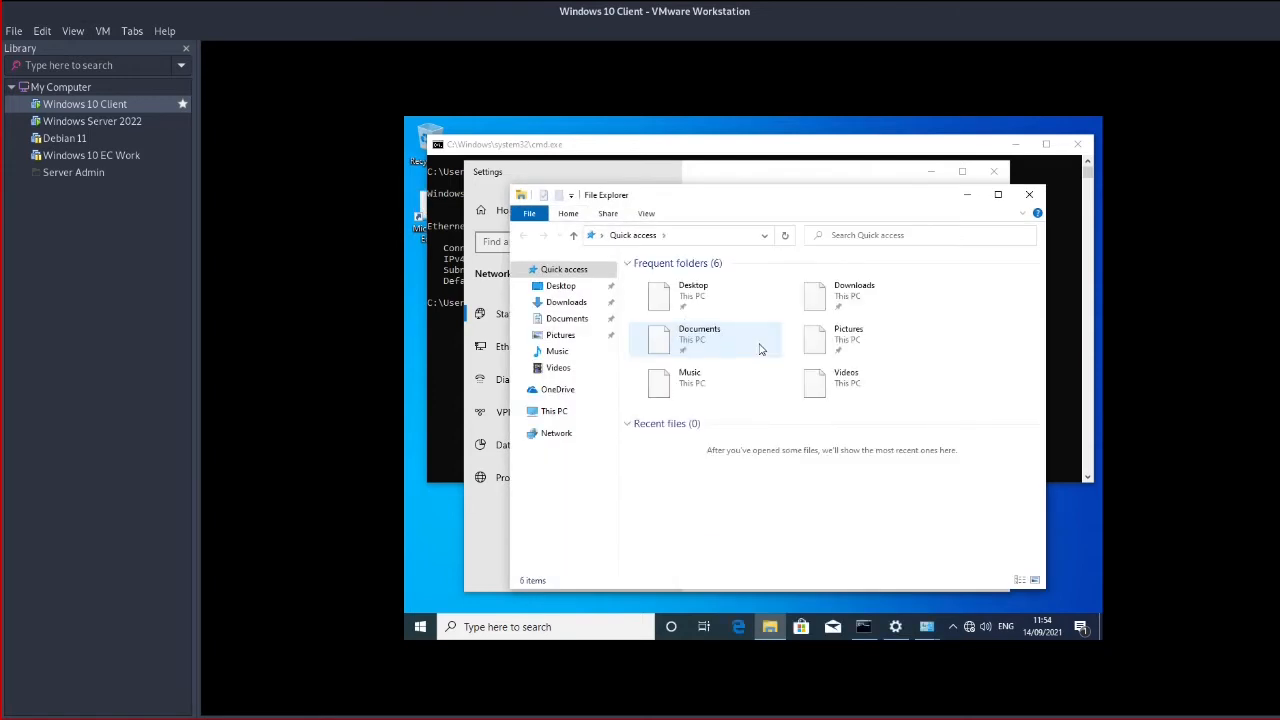
{"action": "left_click", "coordinate": [556, 414]}
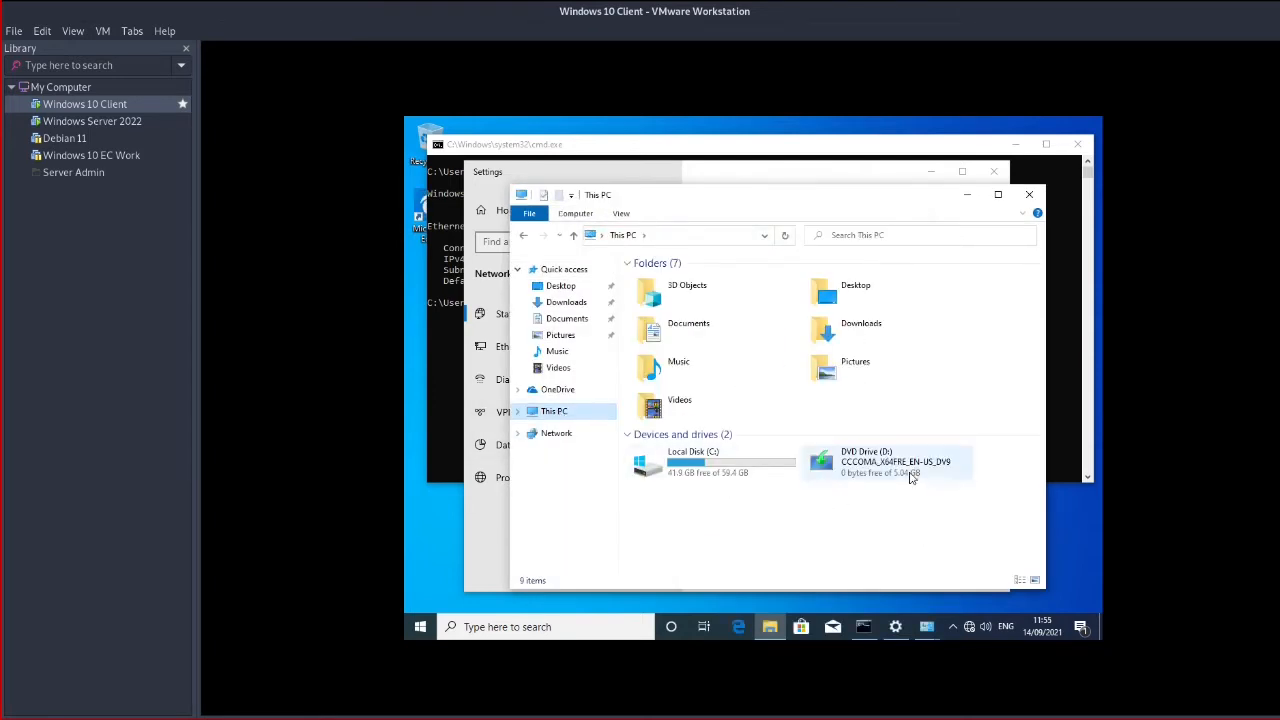
{"action": "left_click", "coordinate": [913, 476]}
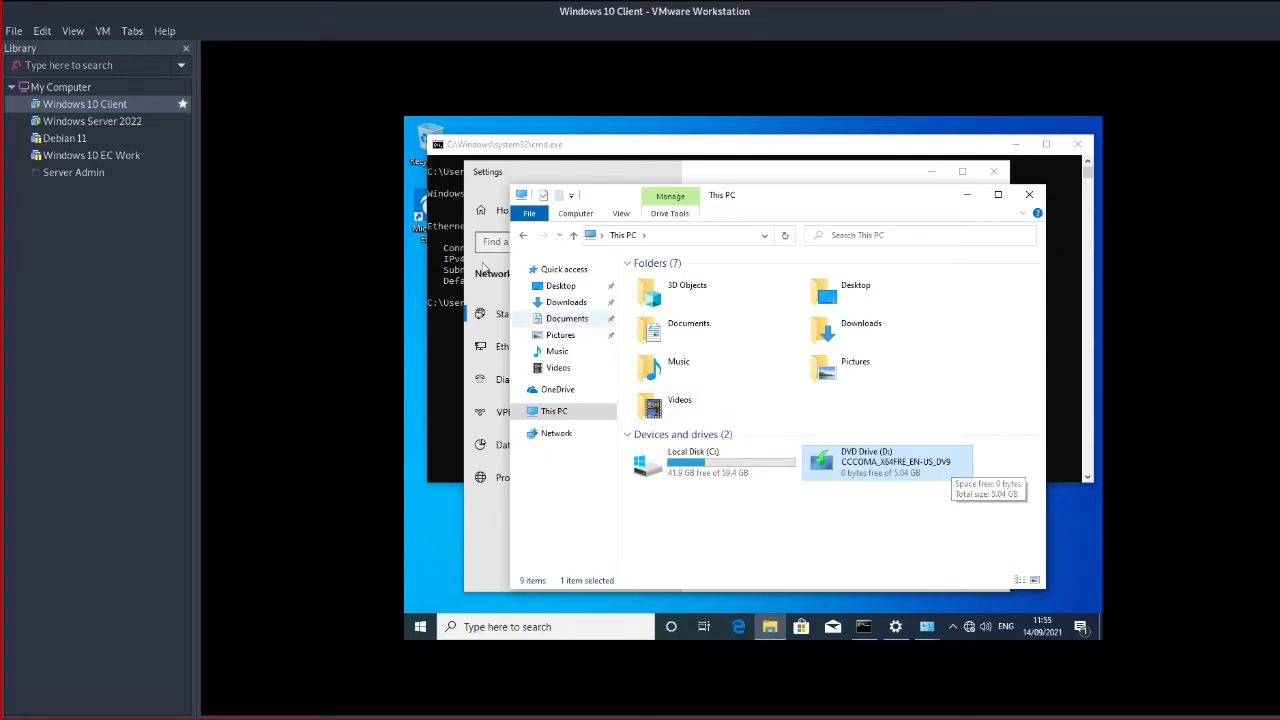
Insert the VMware Tools disc via the VM menu and launch its installer, approving UAC
{"action": "left_click", "coordinate": [103, 38]}
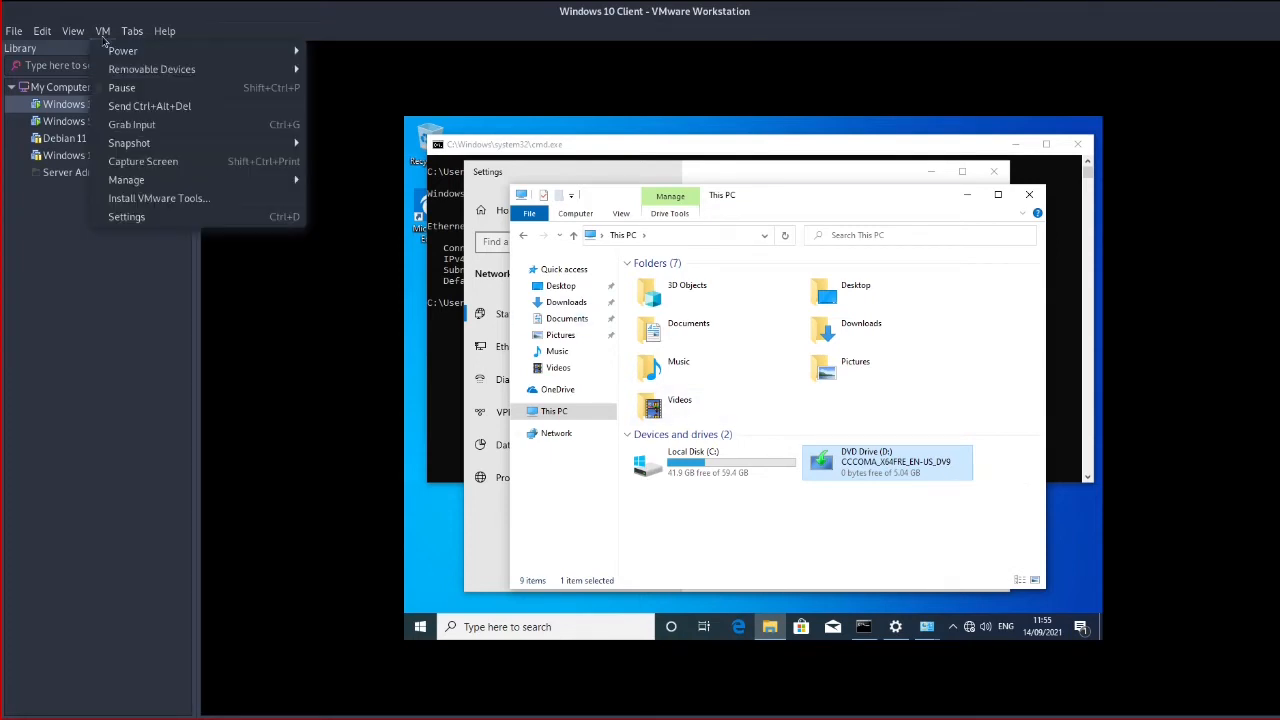
{"action": "left_click", "coordinate": [192, 200]}
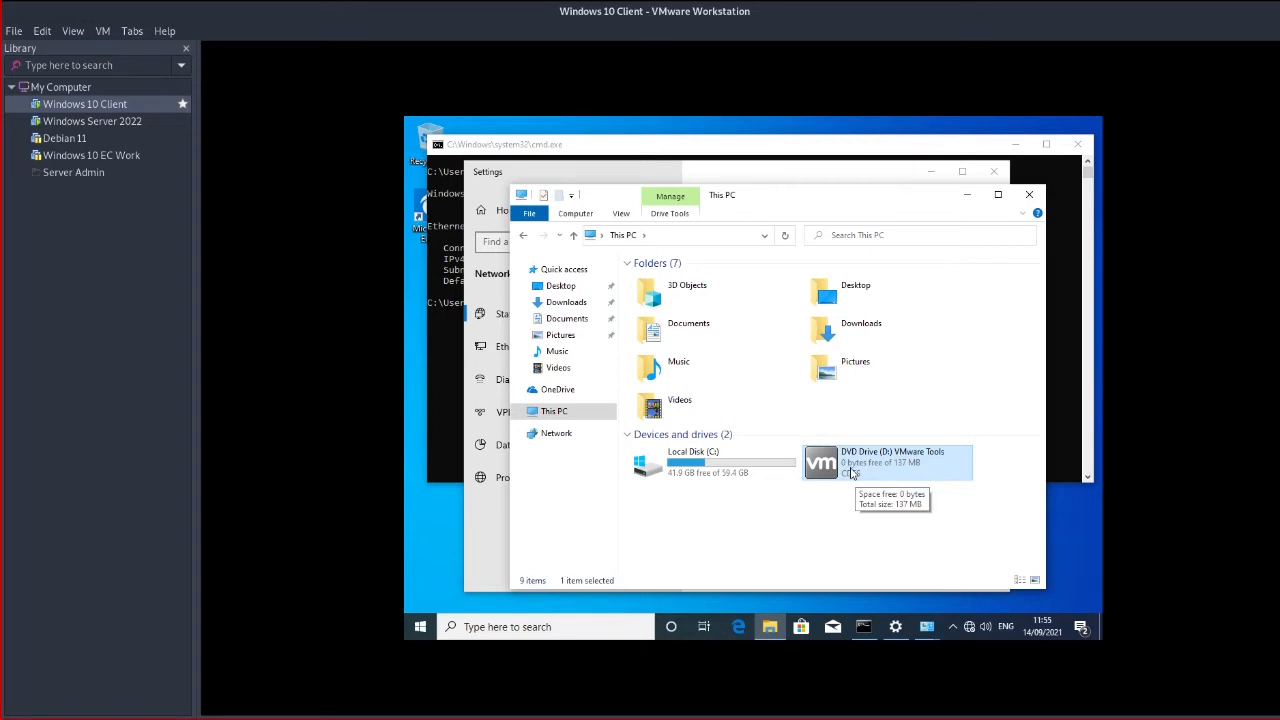
{"action": "double_click", "coordinate": [851, 473]}
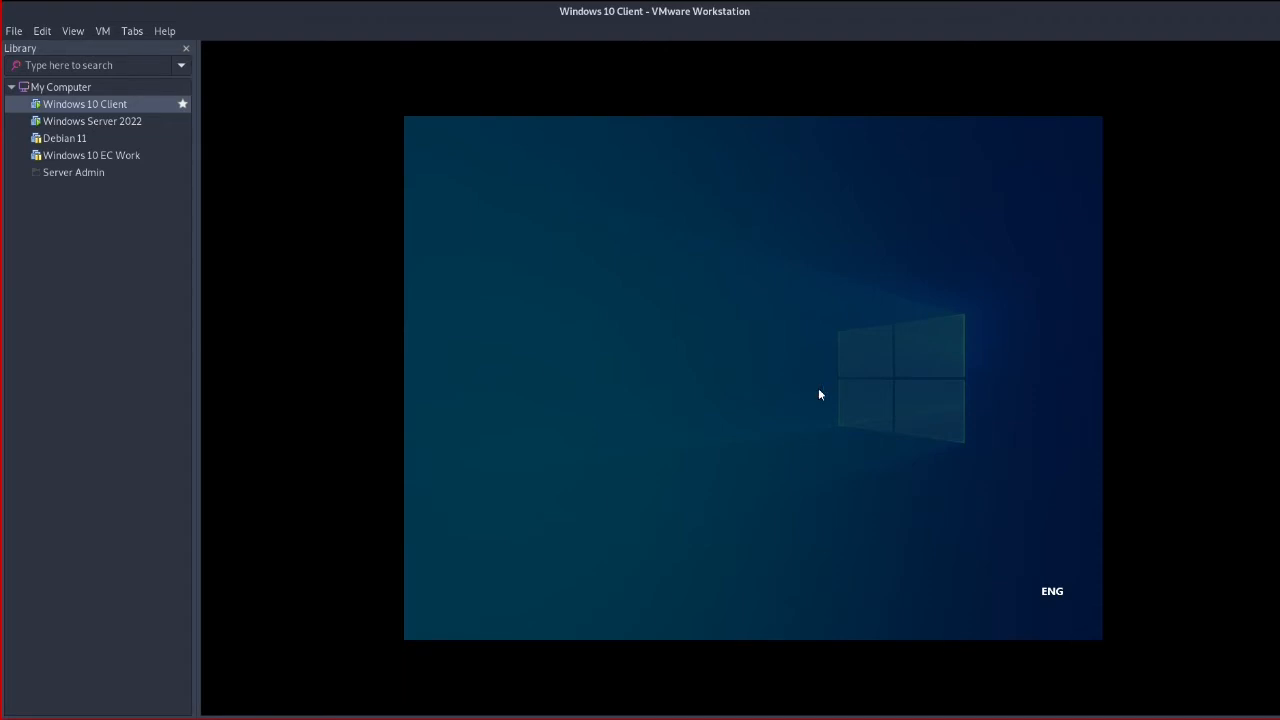
{"action": "left_click", "coordinate": [686, 467]}
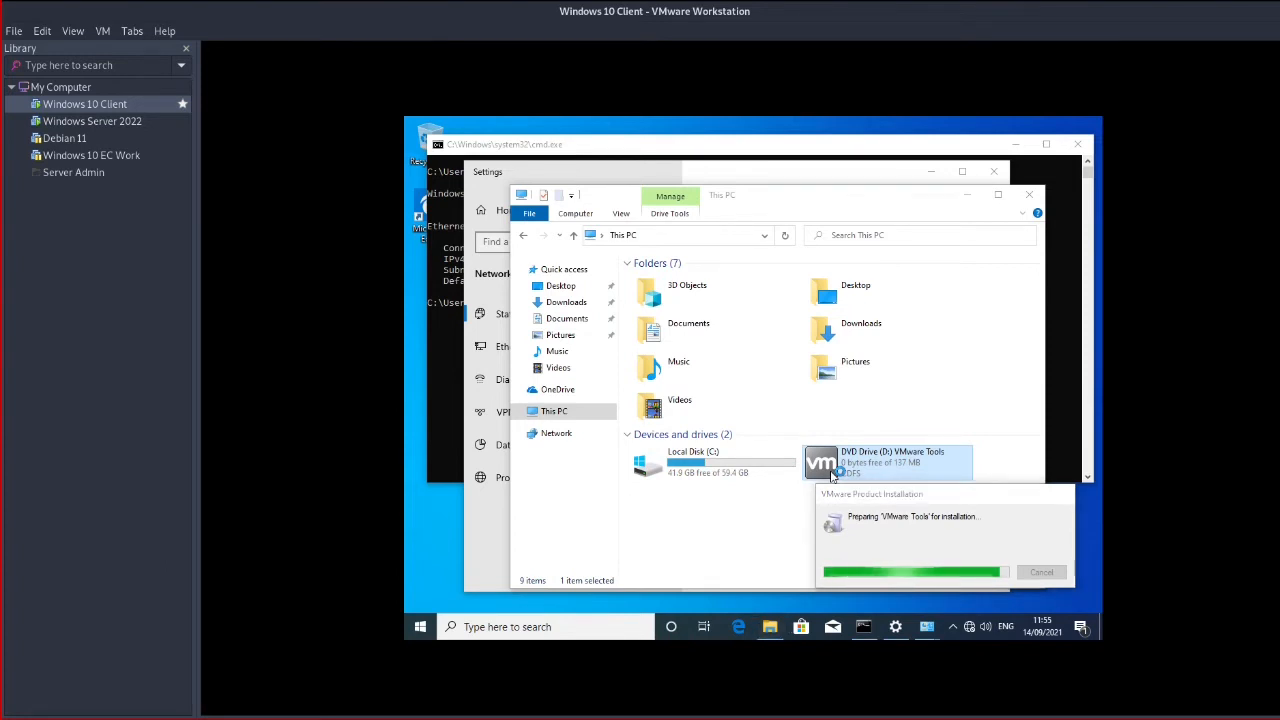
Minimize the Settings, Network Connections, command prompt and Sharing Center windows, then go to Server 2022
{"action": "left_click", "coordinate": [942, 177]}
{"action": "left_click", "coordinate": [931, 172]}
{"action": "left_click", "coordinate": [962, 192]}
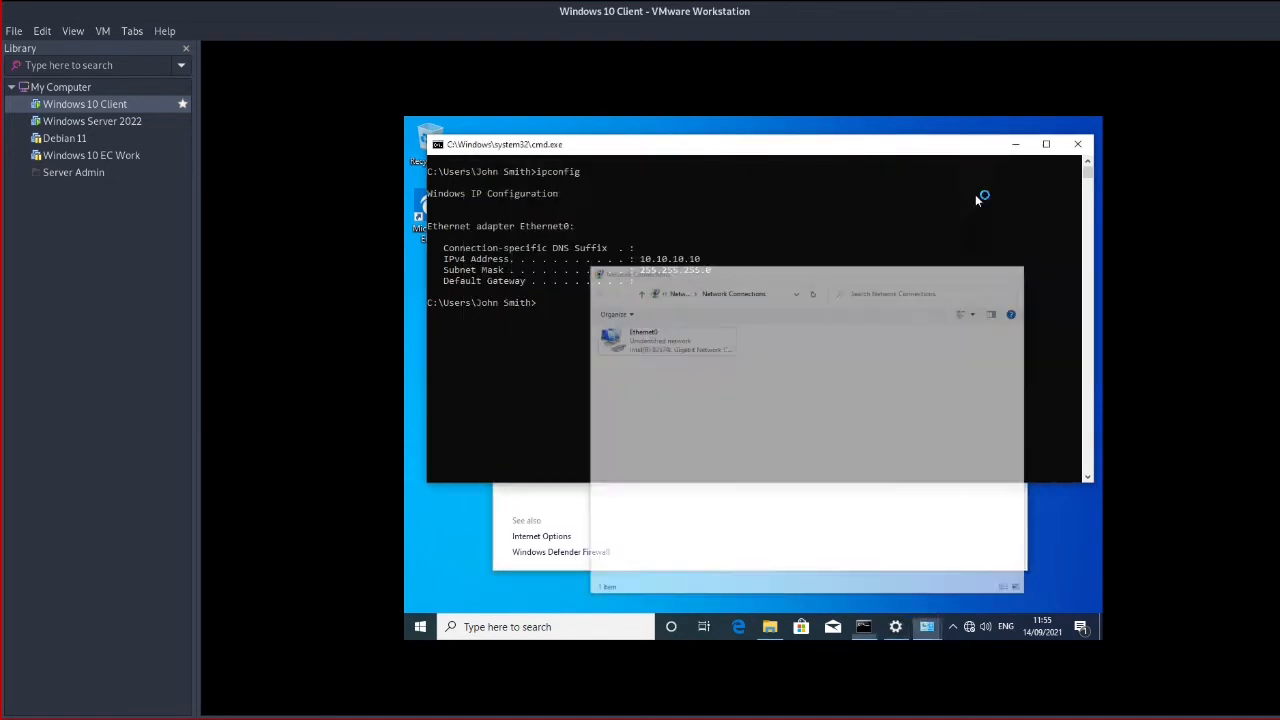
{"action": "left_click", "coordinate": [1015, 144]}
{"action": "left_click", "coordinate": [949, 177]}
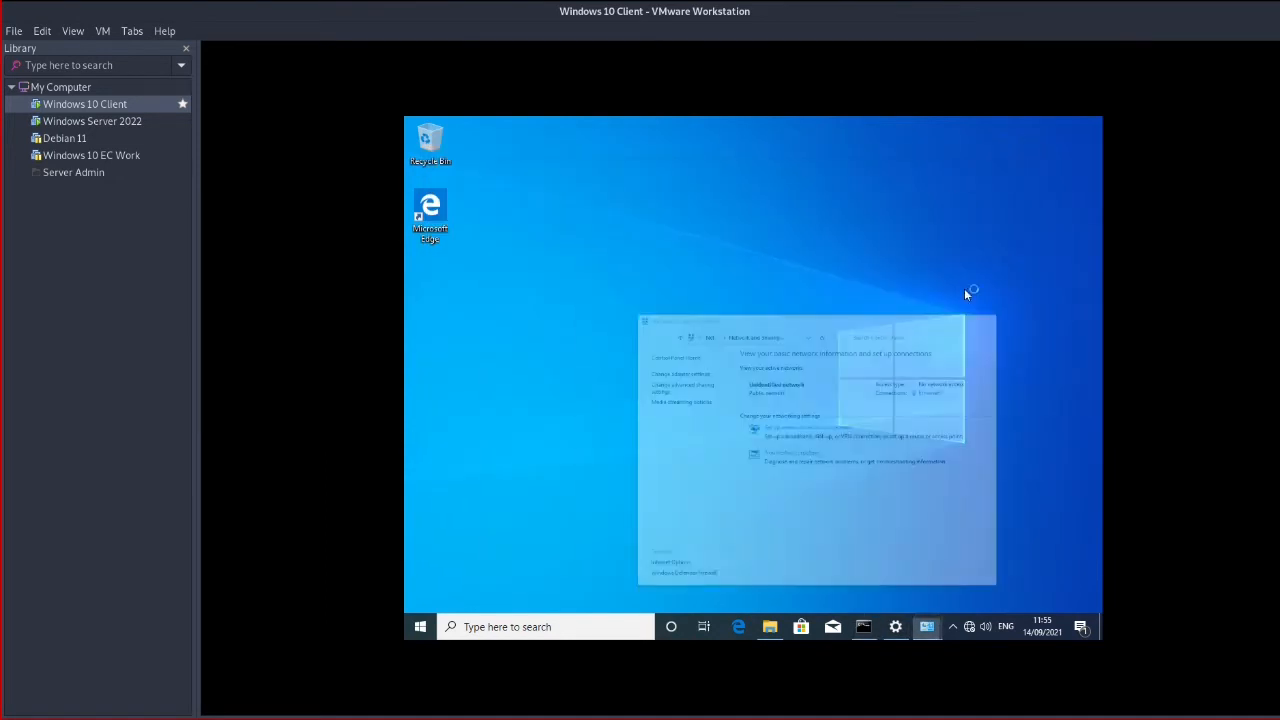
{"action": "left_click", "coordinate": [117, 121]}
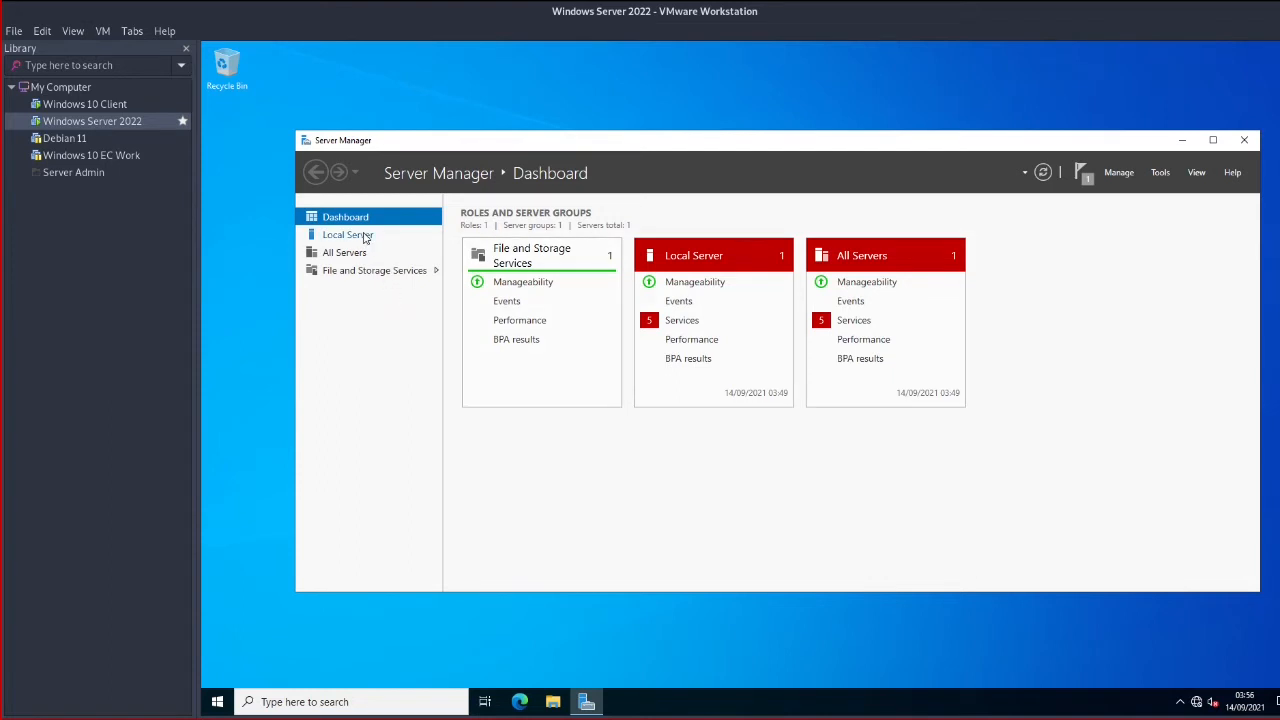
Dismiss the completed feature installation notice in Server Manager and refresh the dashboard
{"action": "left_click", "coordinate": [363, 236]}
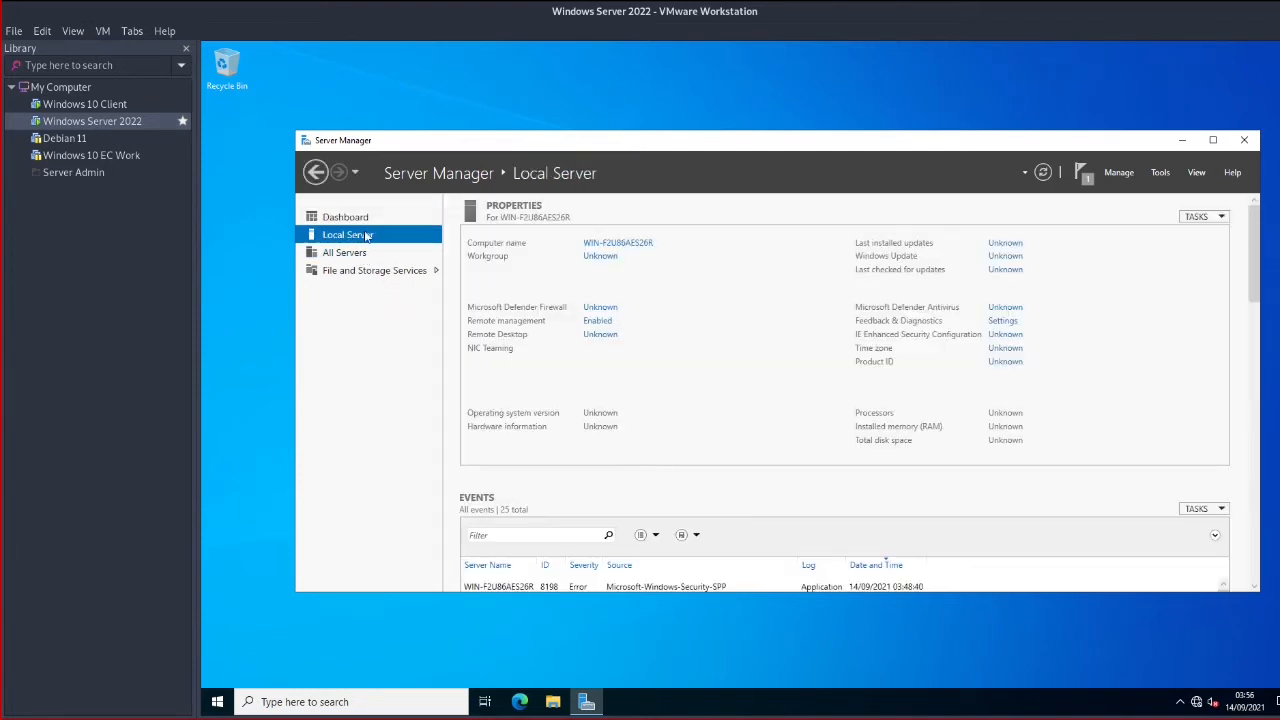
{"action": "left_click", "coordinate": [363, 219]}
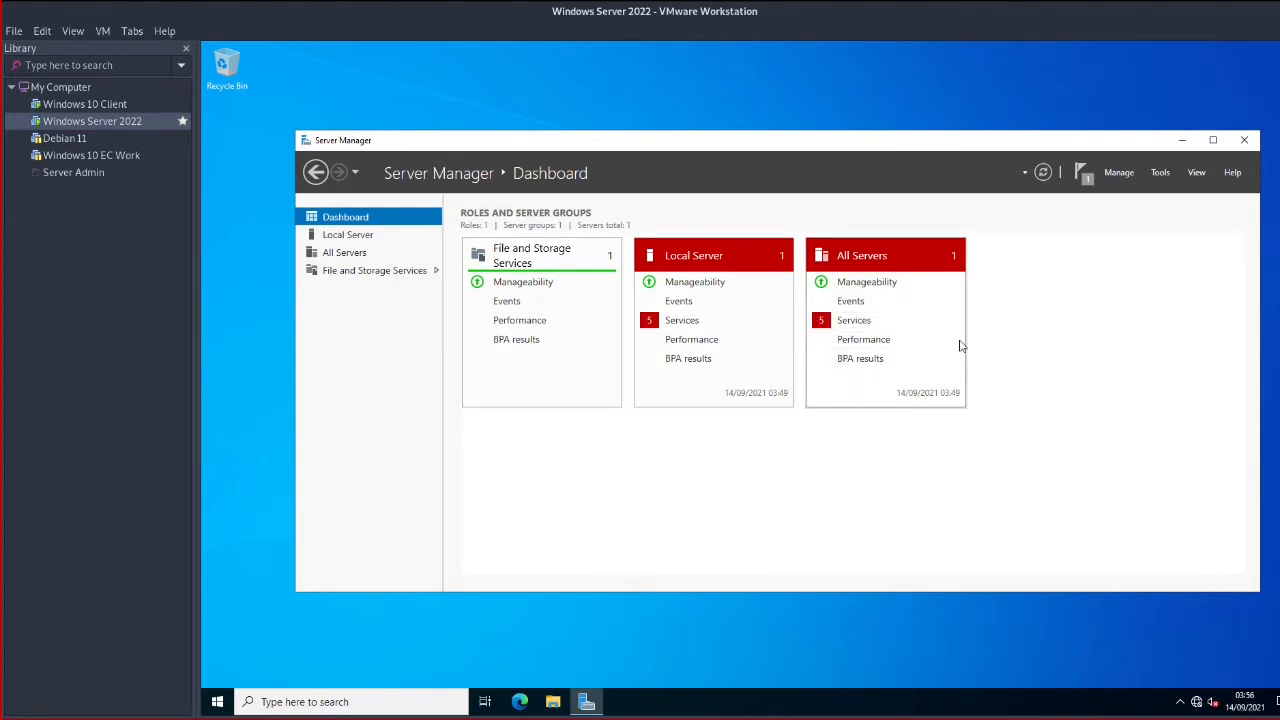
{"action": "left_click", "coordinate": [1083, 175]}
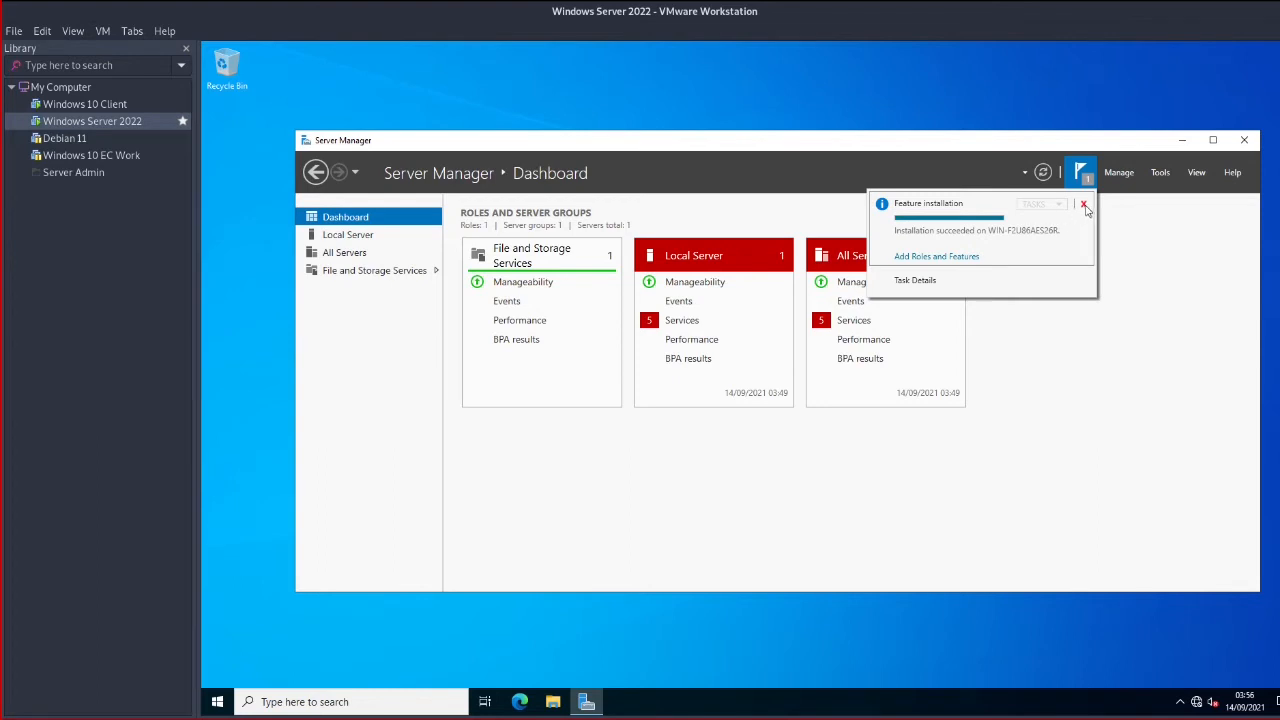
{"action": "left_click", "coordinate": [1084, 206]}
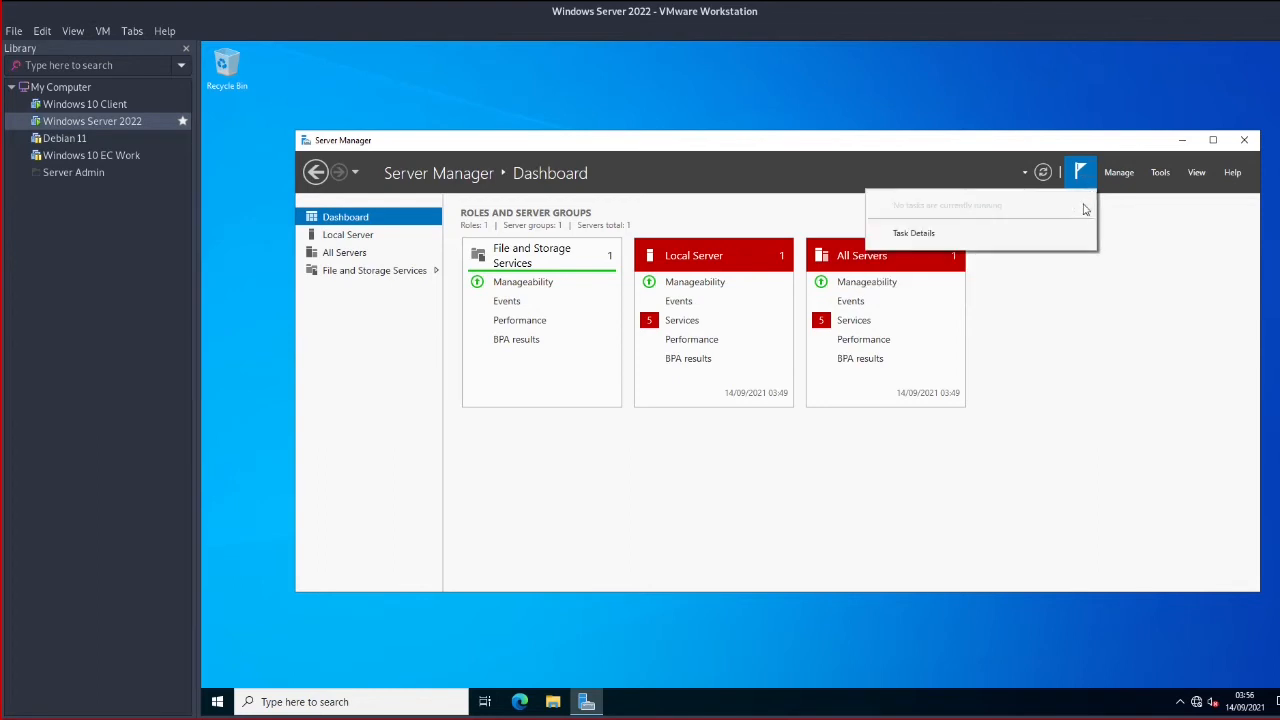
{"action": "left_click", "coordinate": [1042, 172]}
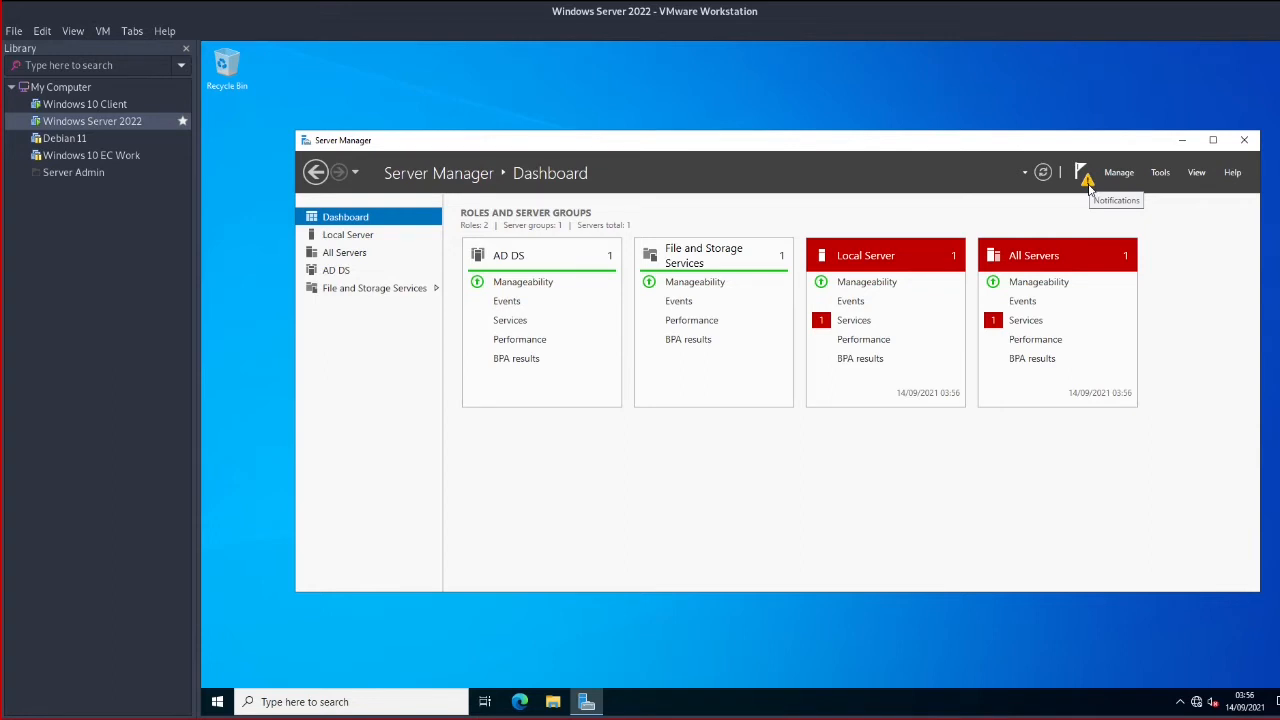
Launch 'Promote this server to a domain controller' from the notification flag, then go to Windows 10 Client
{"action": "left_click", "coordinate": [1085, 178]}
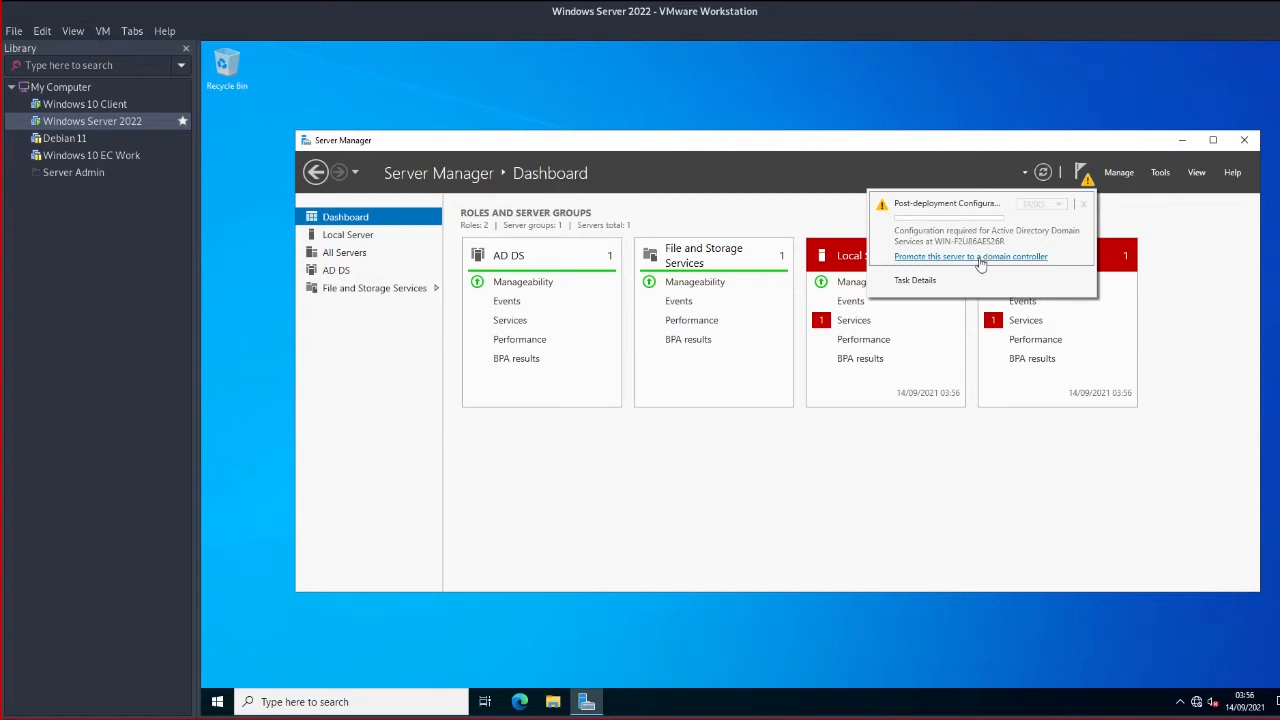
{"action": "left_click", "coordinate": [975, 257]}
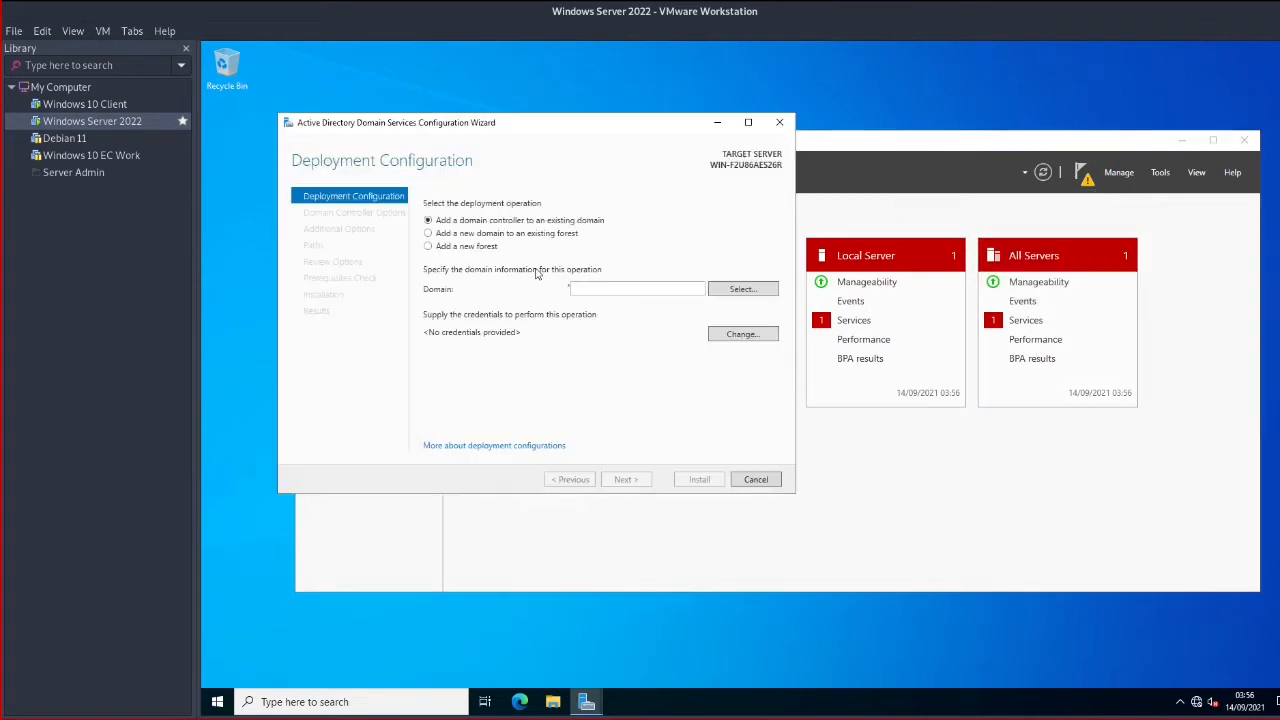
{"action": "left_click", "coordinate": [100, 106]}
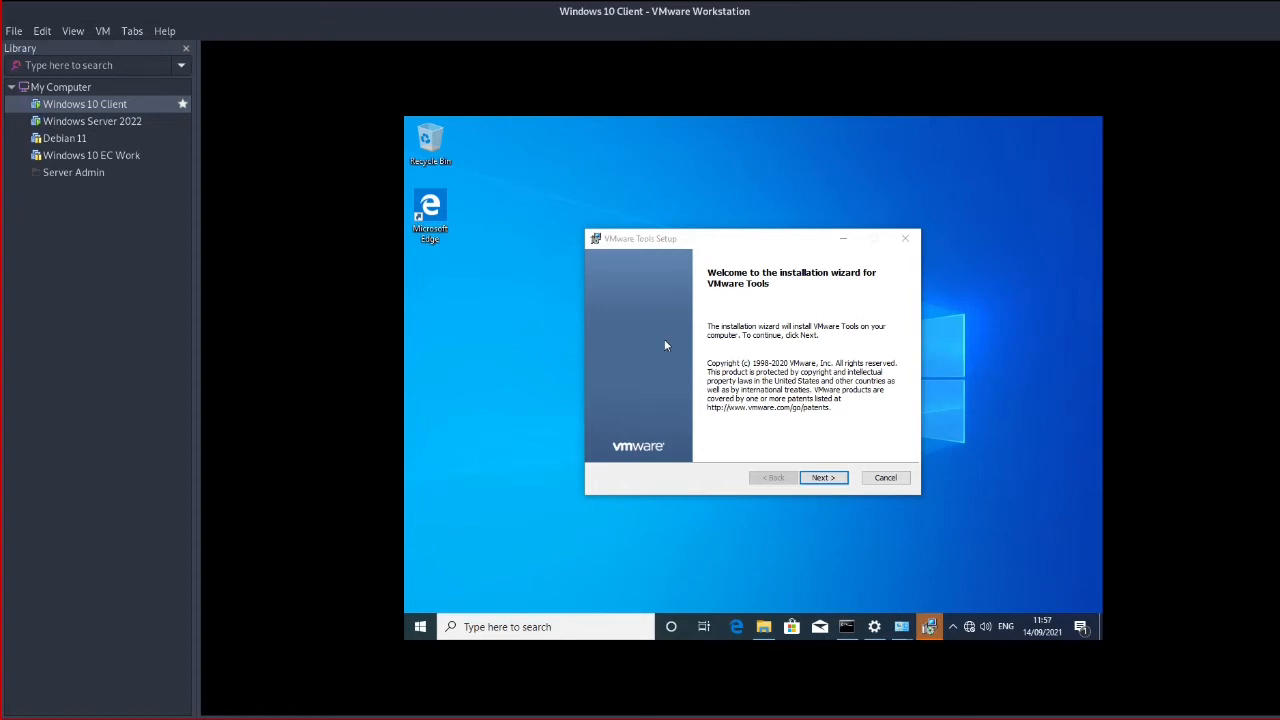
Run VMware Tools Setup with the Typical setup type and begin installing
{"action": "left_click", "coordinate": [824, 477]}
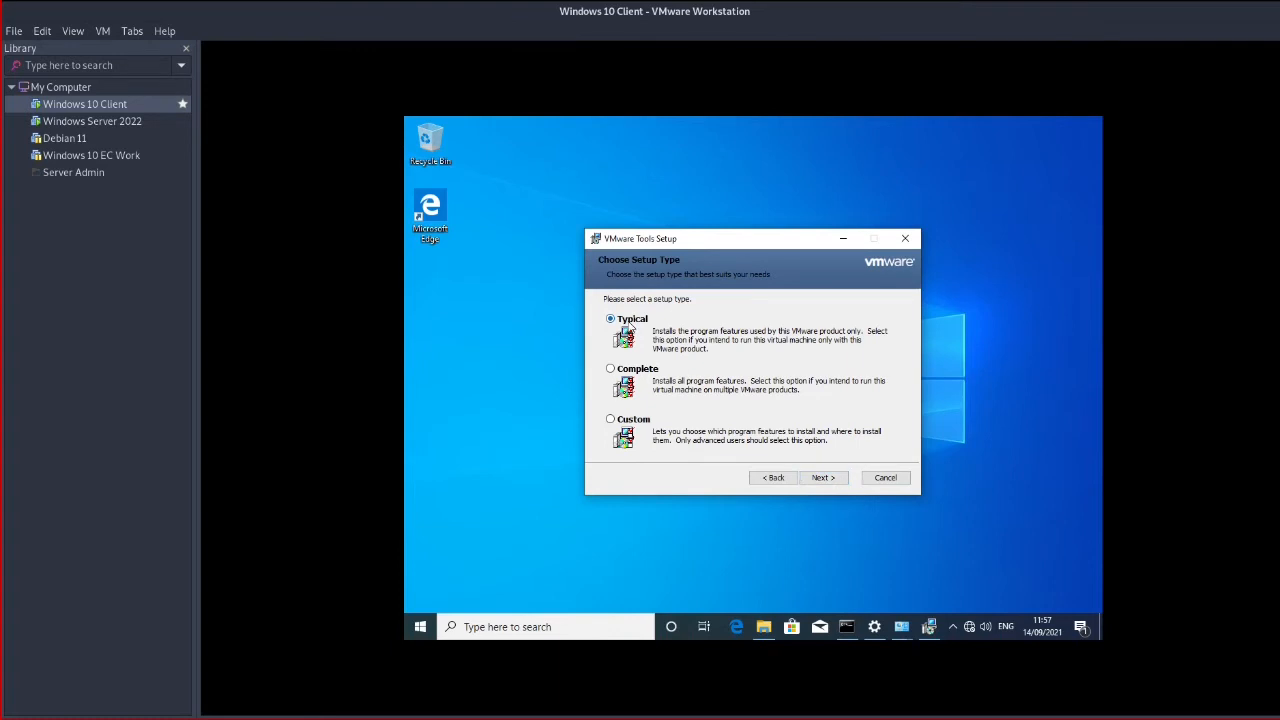
{"action": "left_click", "coordinate": [830, 478]}
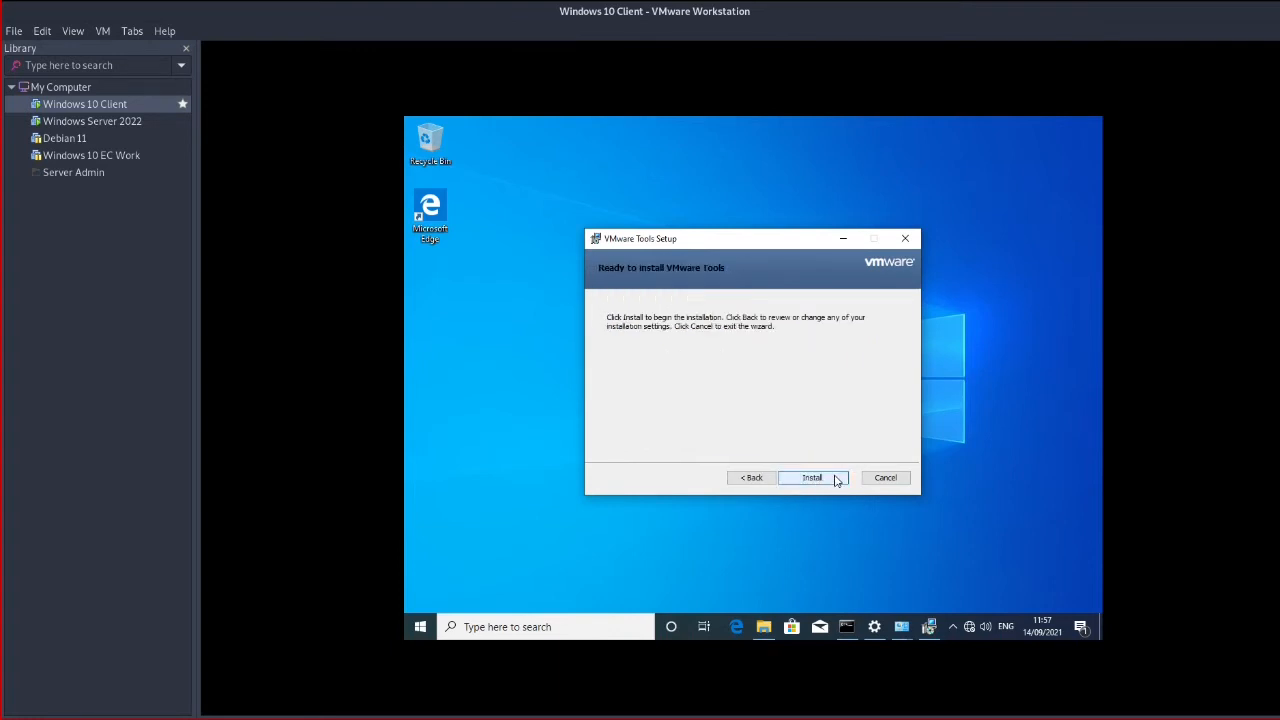
{"action": "left_click", "coordinate": [836, 479]}
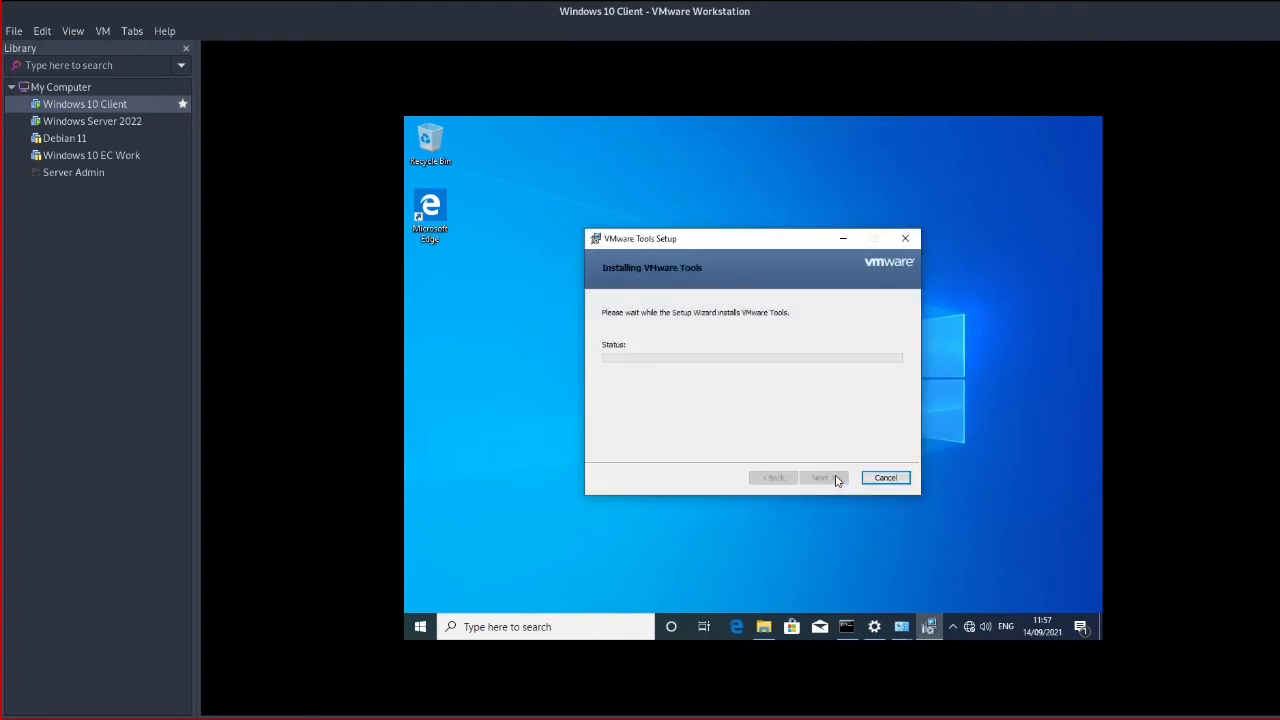
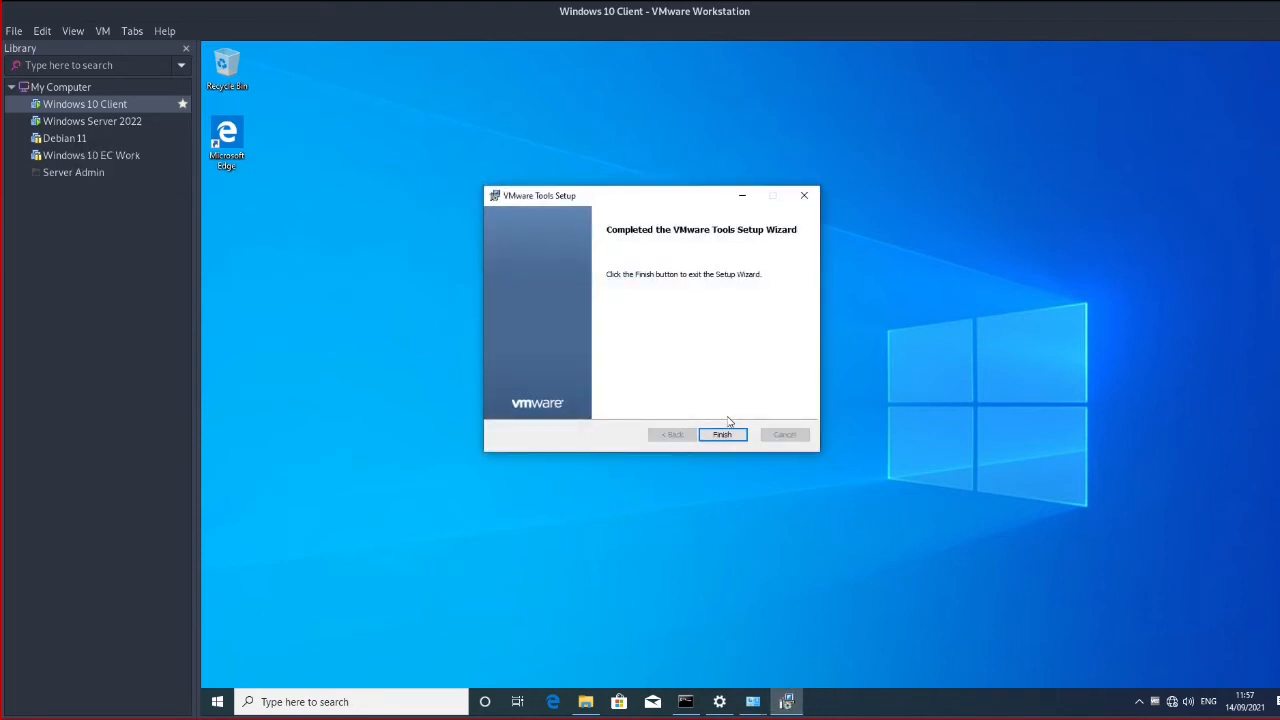
Finish VMware Tools Setup, restart the Windows 10 client, and switch to Windows Server 2022
{"action": "left_click", "coordinate": [722, 435]}
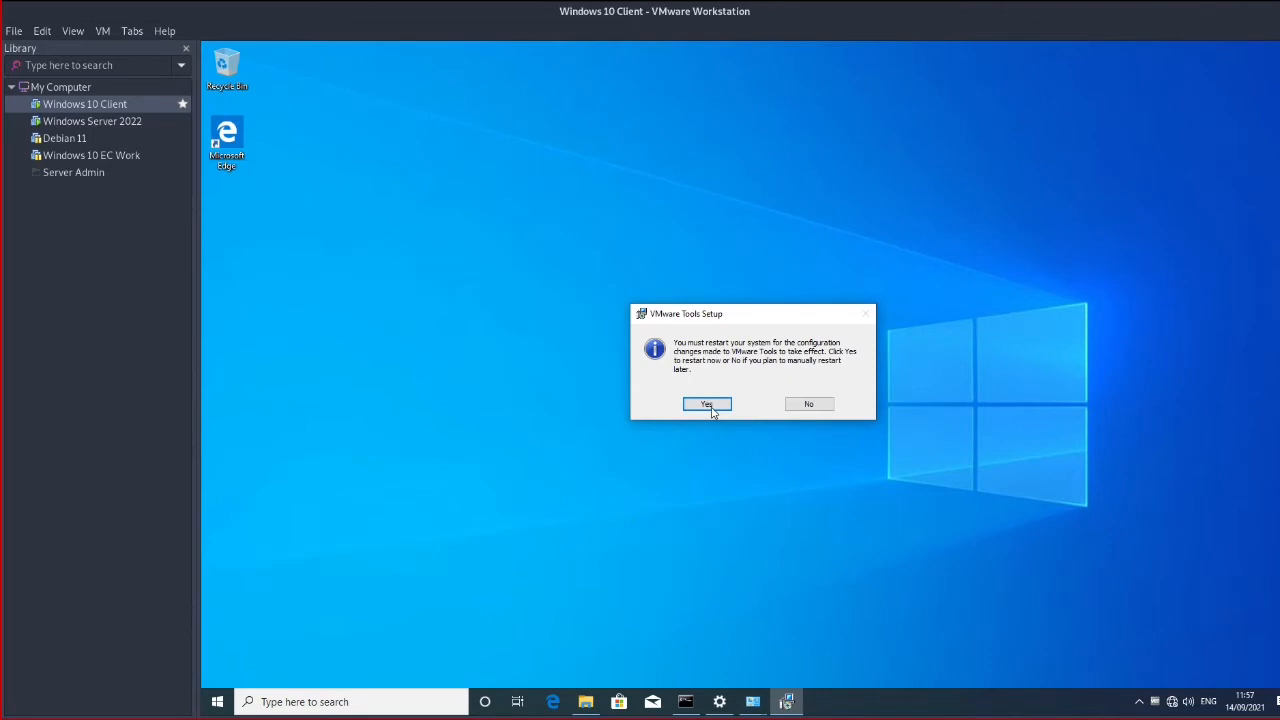
{"action": "left_click", "coordinate": [711, 406]}
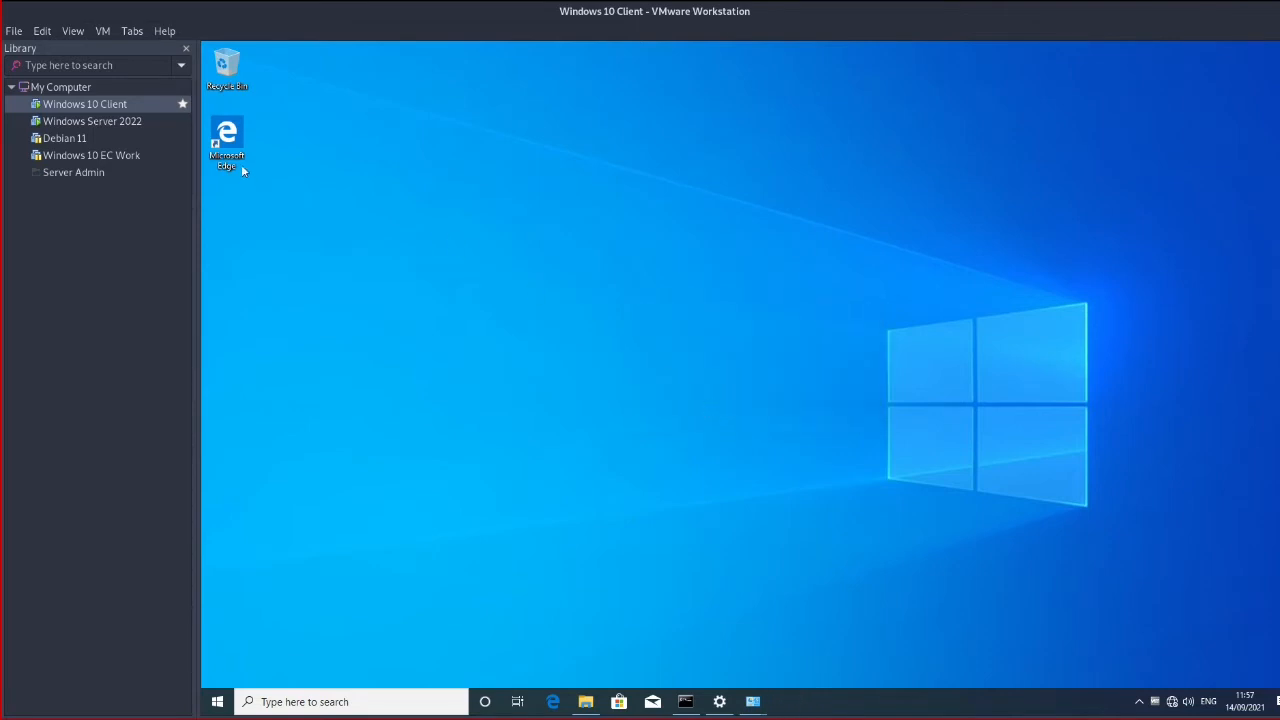
{"action": "left_click", "coordinate": [116, 136]}
{"action": "left_click", "coordinate": [116, 124]}
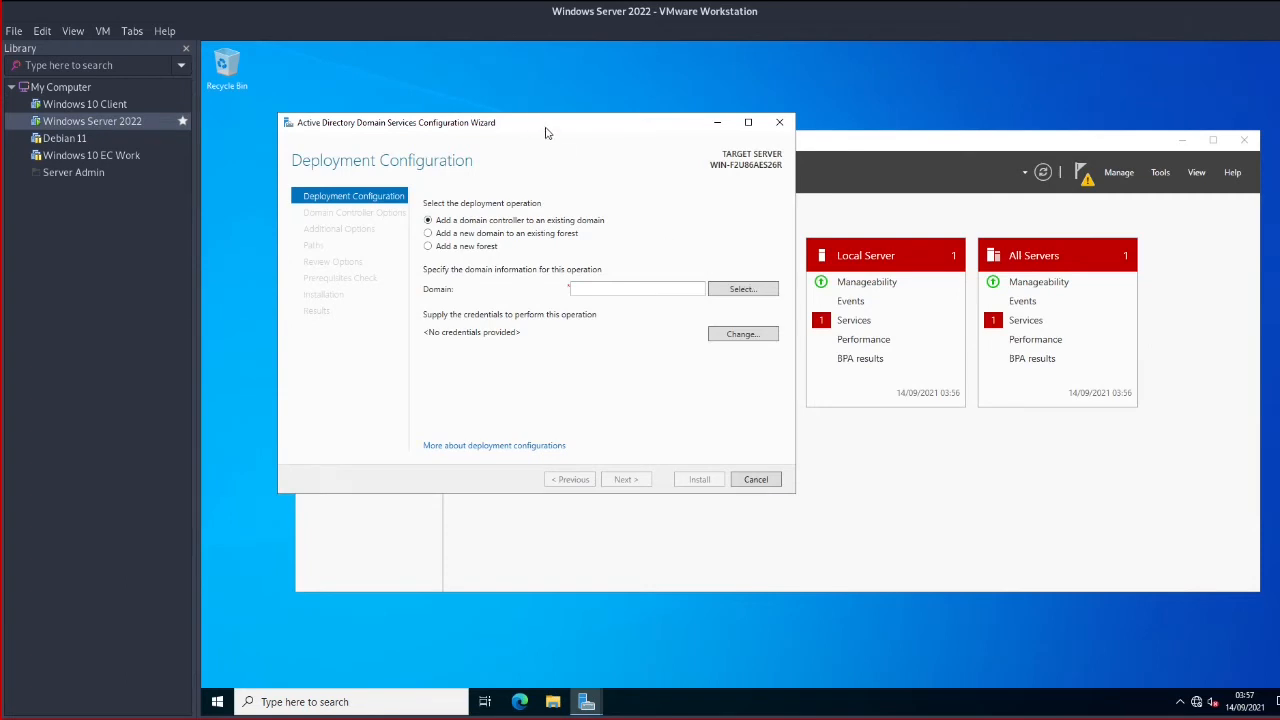
Choose 'Add a new forest' with root domain ec.com and continue, then check the Windows 10 client
{"action": "left_click_drag", "start_coordinate": [546, 133], "coordinate": [618, 160]}
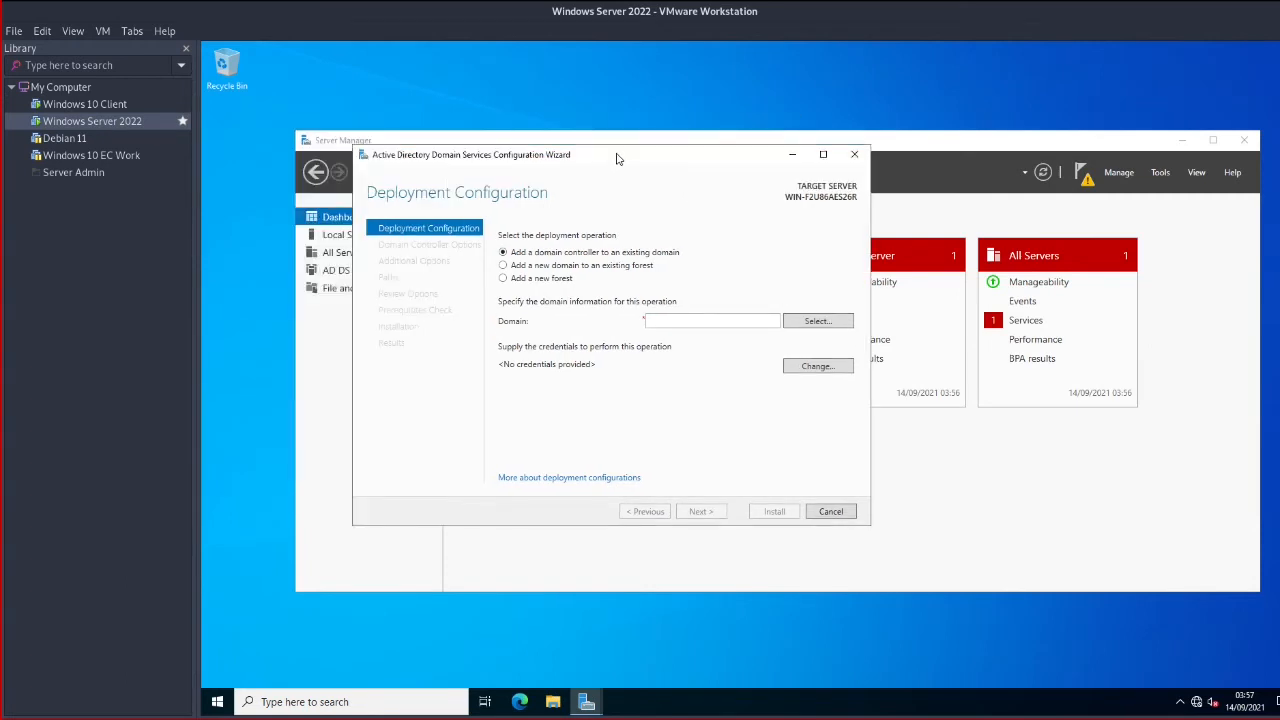
{"action": "left_click", "coordinate": [506, 279]}
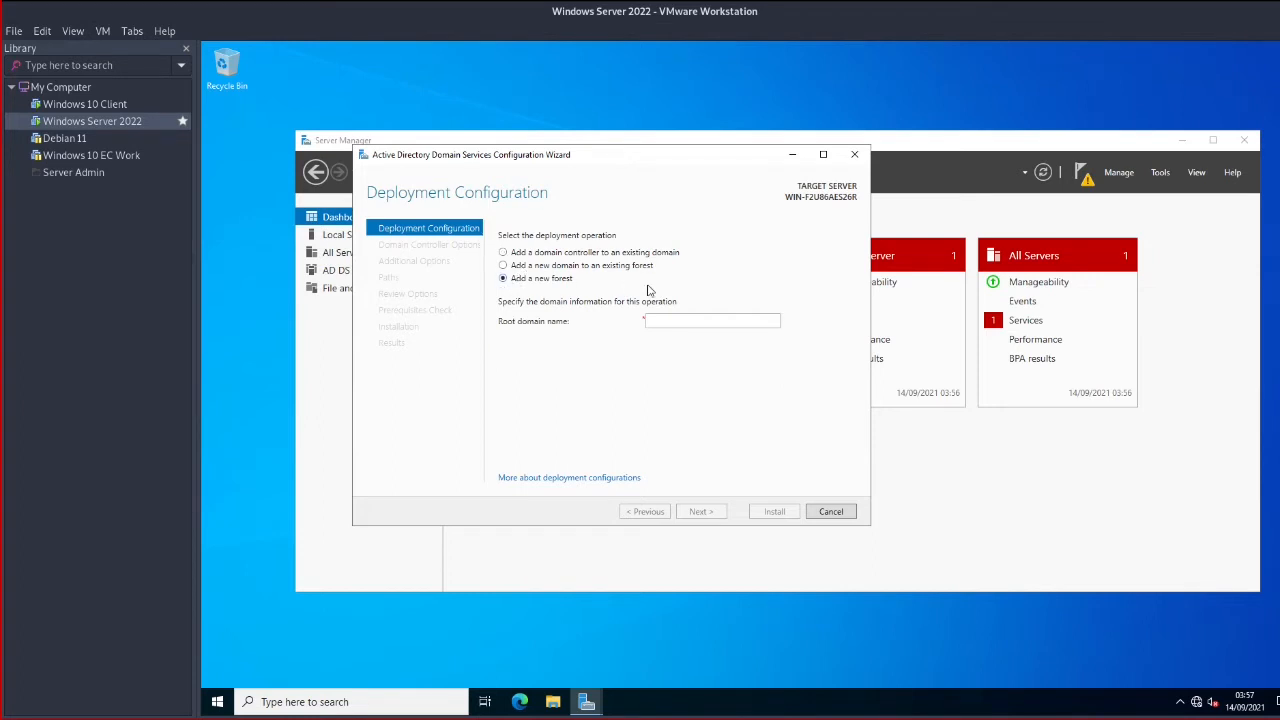
{"action": "left_click", "coordinate": [690, 321]}
{"action": "type", "text": "ec"}
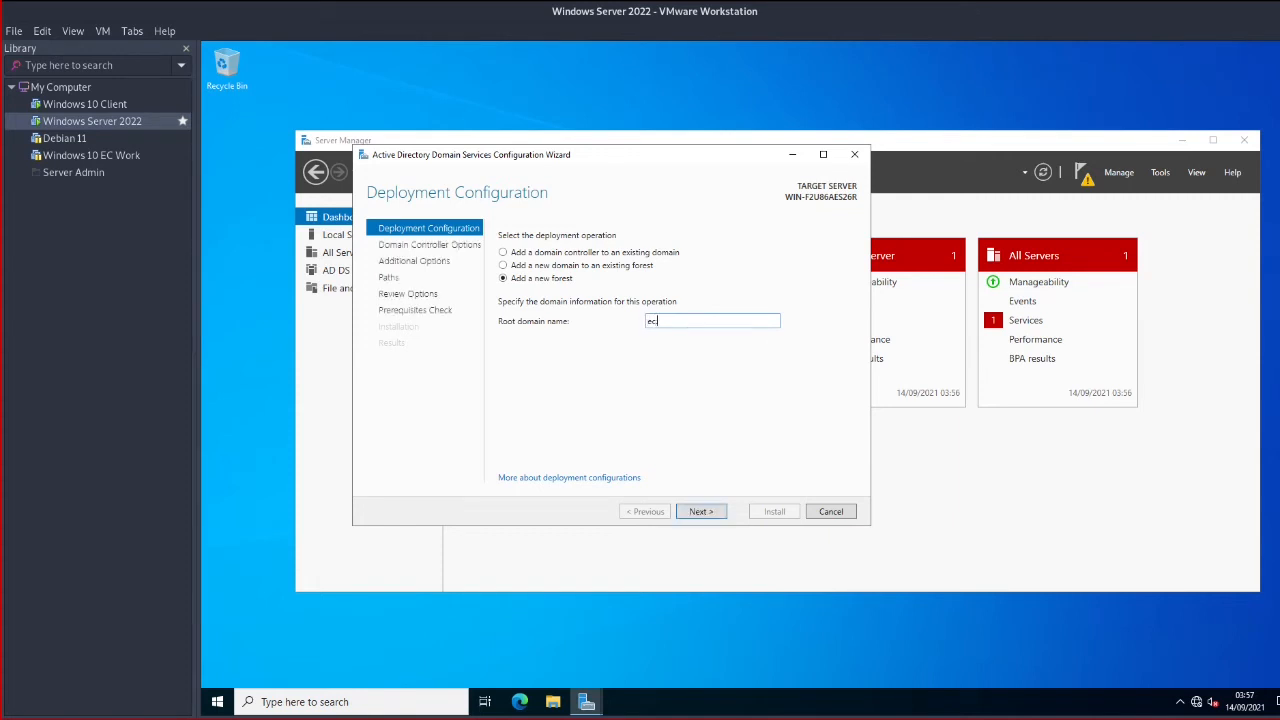
{"action": "type", "text": ".com"}
{"action": "left_click", "coordinate": [716, 512]}
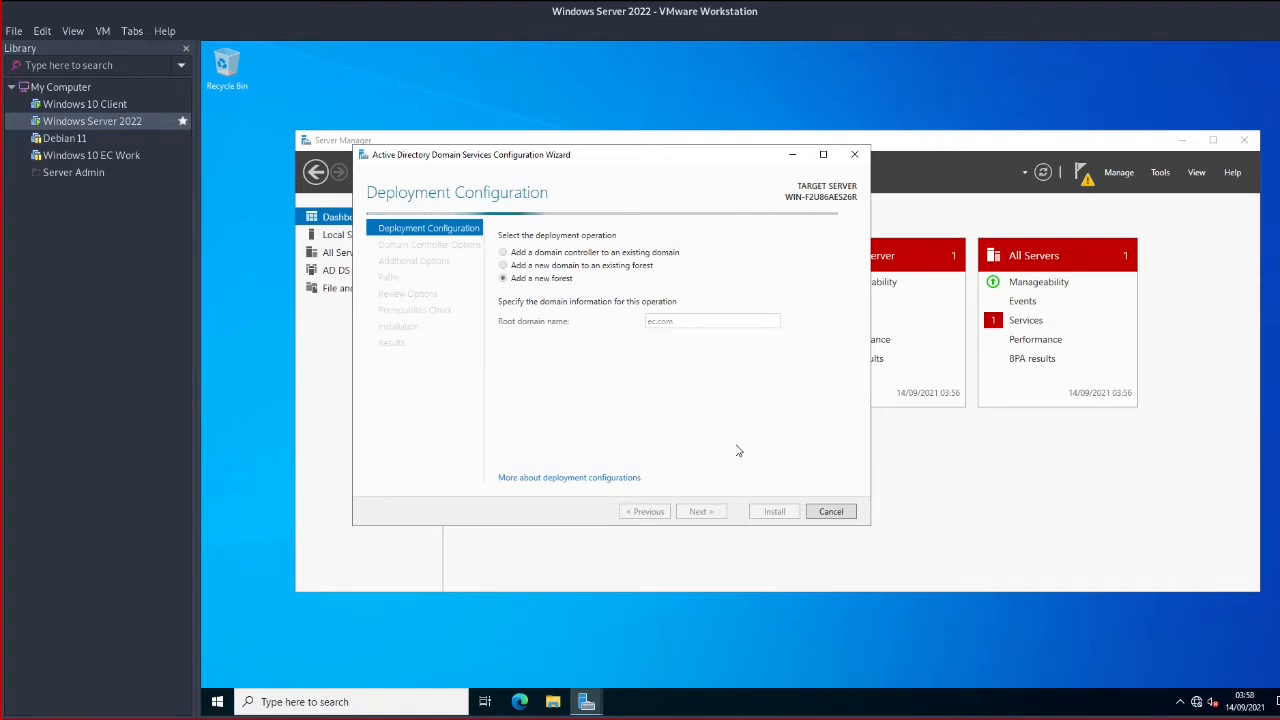
{"action": "left_click", "coordinate": [108, 104]}
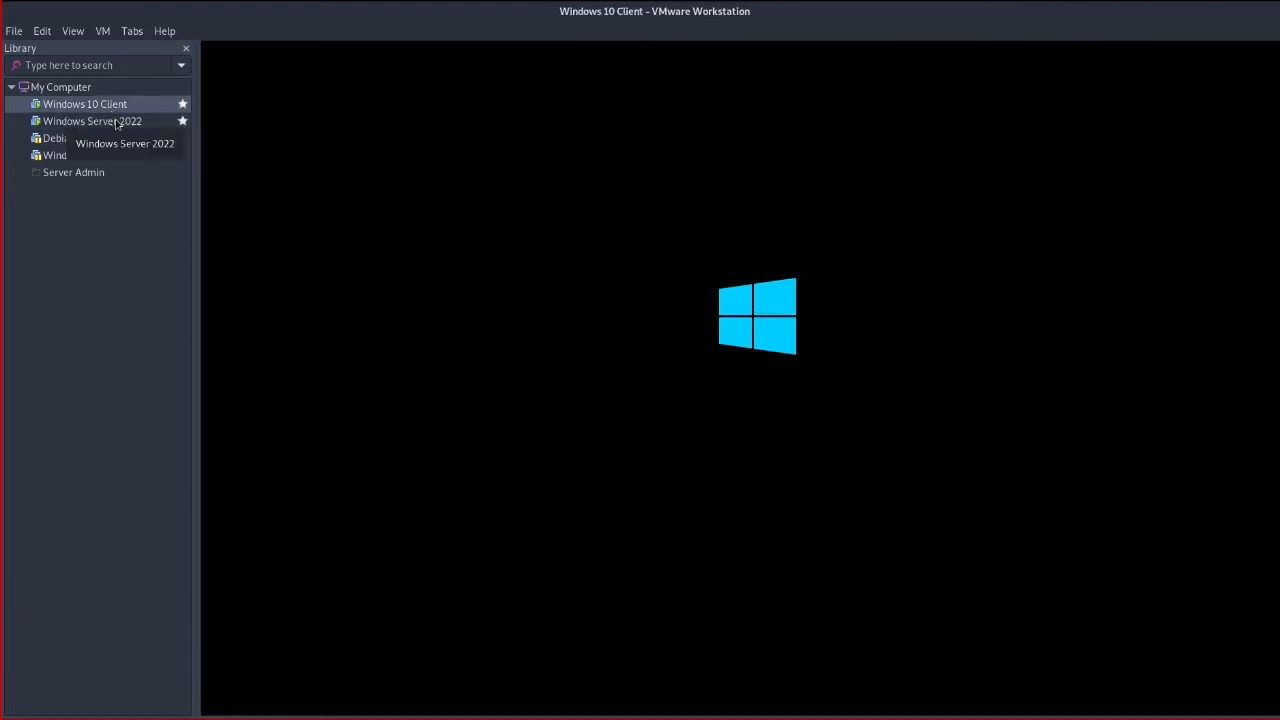
Keep forest functional level at Windows Server 2016 and enter the DSRM password and confirmation
{"action": "left_click", "coordinate": [117, 122]}
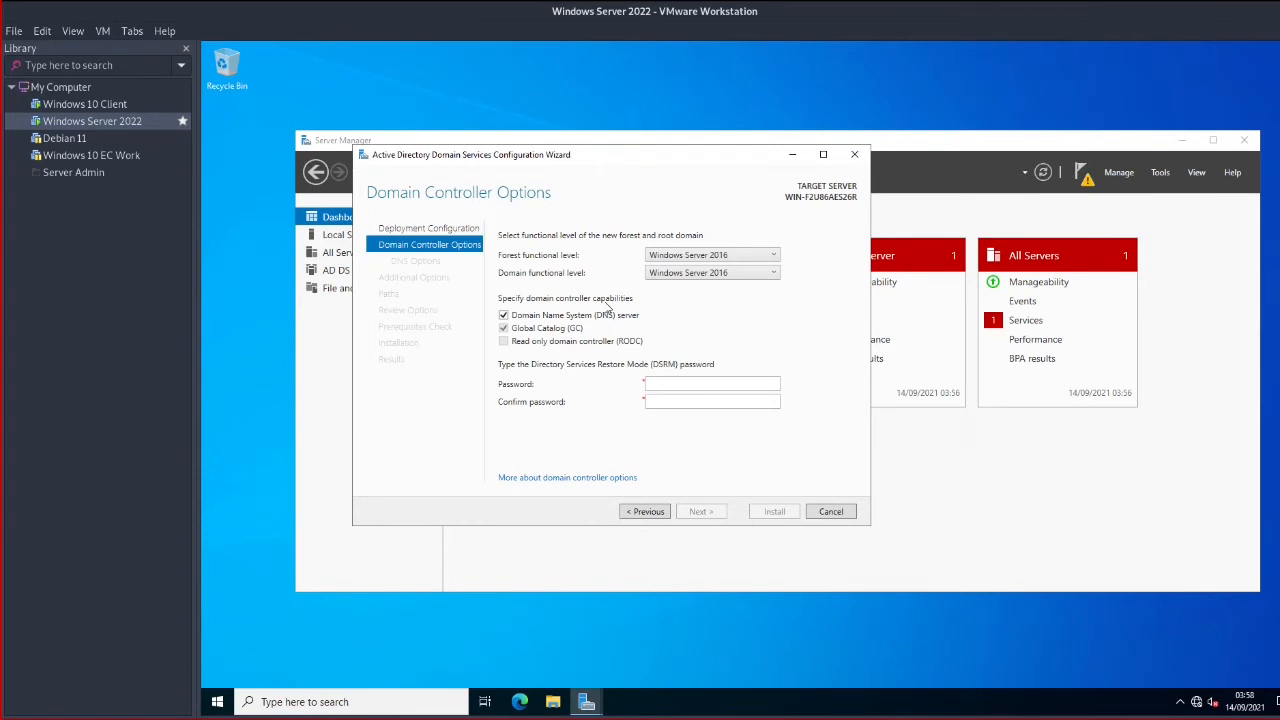
{"action": "left_click", "coordinate": [706, 256]}
{"action": "left_click", "coordinate": [707, 258]}
{"action": "type", "text": "Pa"}
{"action": "key", "text": "Tab"}
{"action": "type", "text": "•••••••••••"}
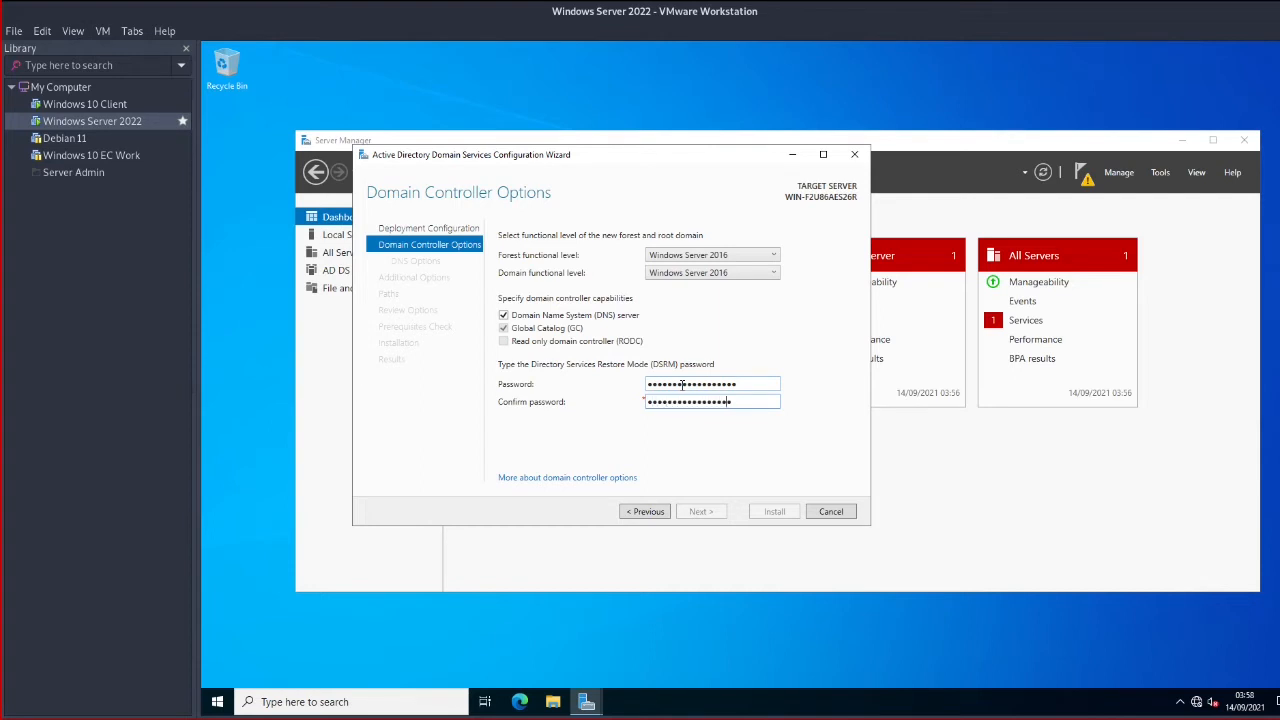
Re-enter the DSRM password and its confirmation so they match
{"action": "double_click", "coordinate": [682, 384]}
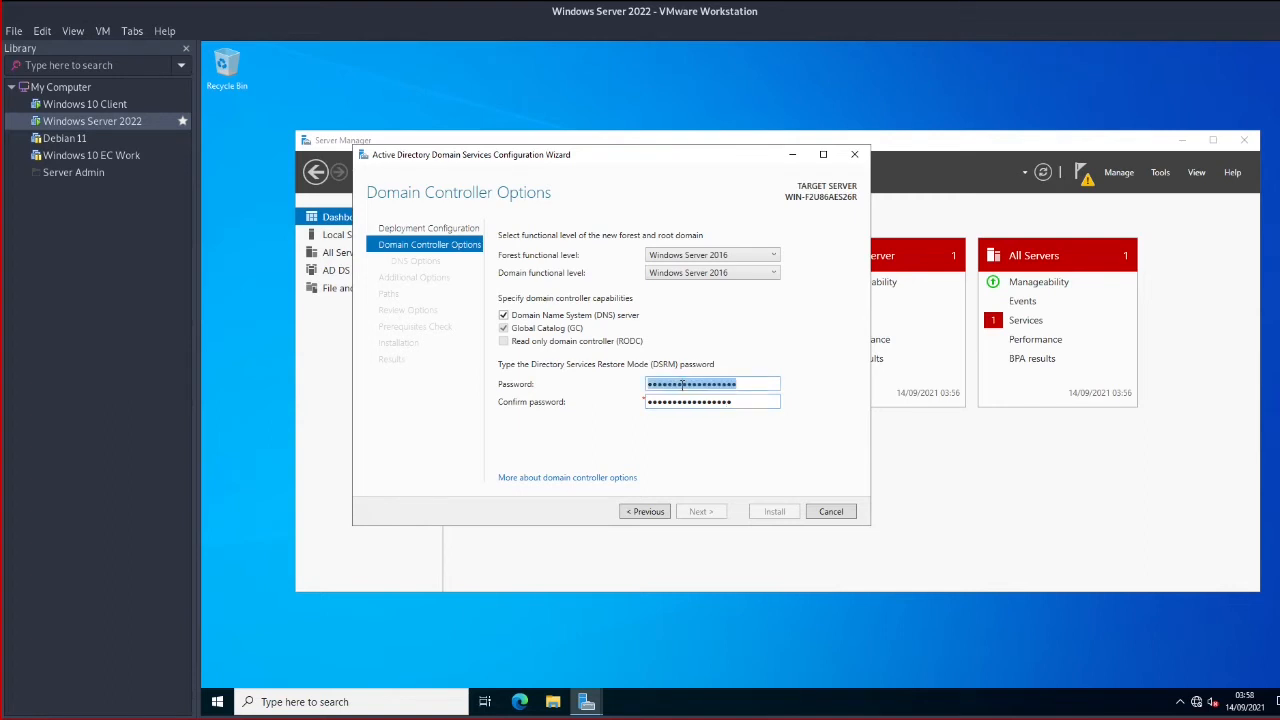
{"action": "type", "text": "••"}
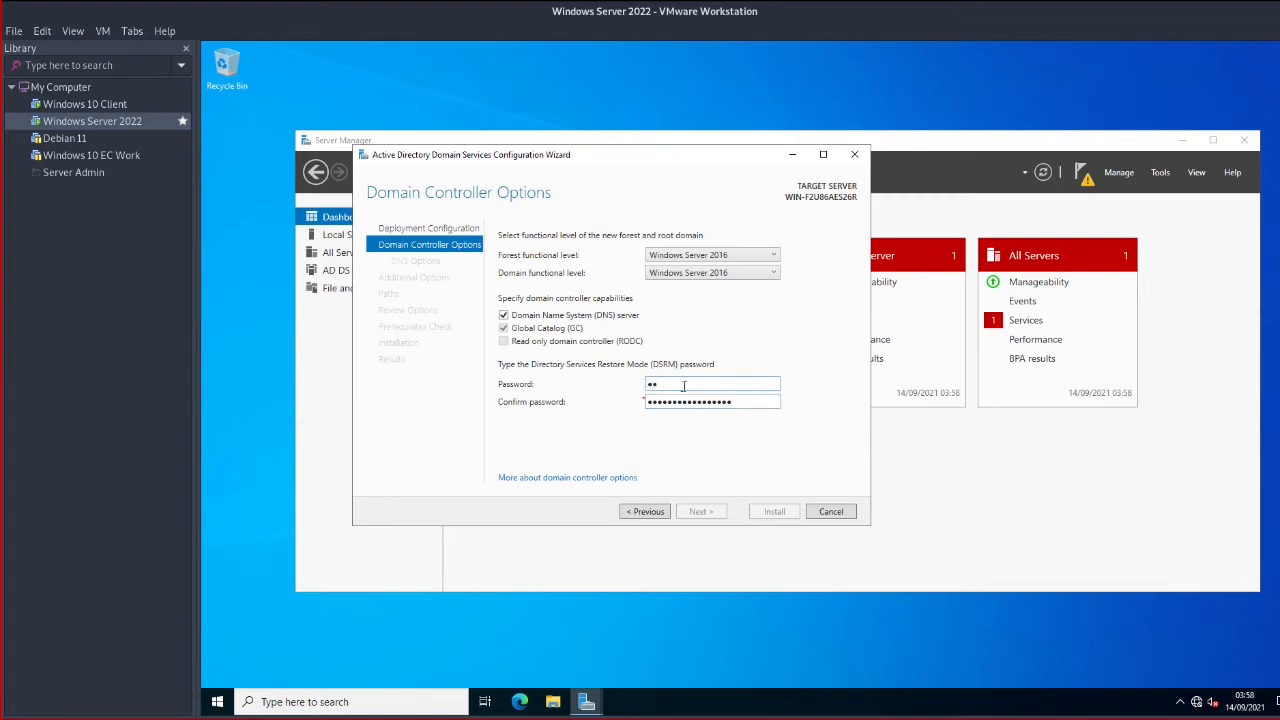
{"action": "double_click", "coordinate": [696, 402]}
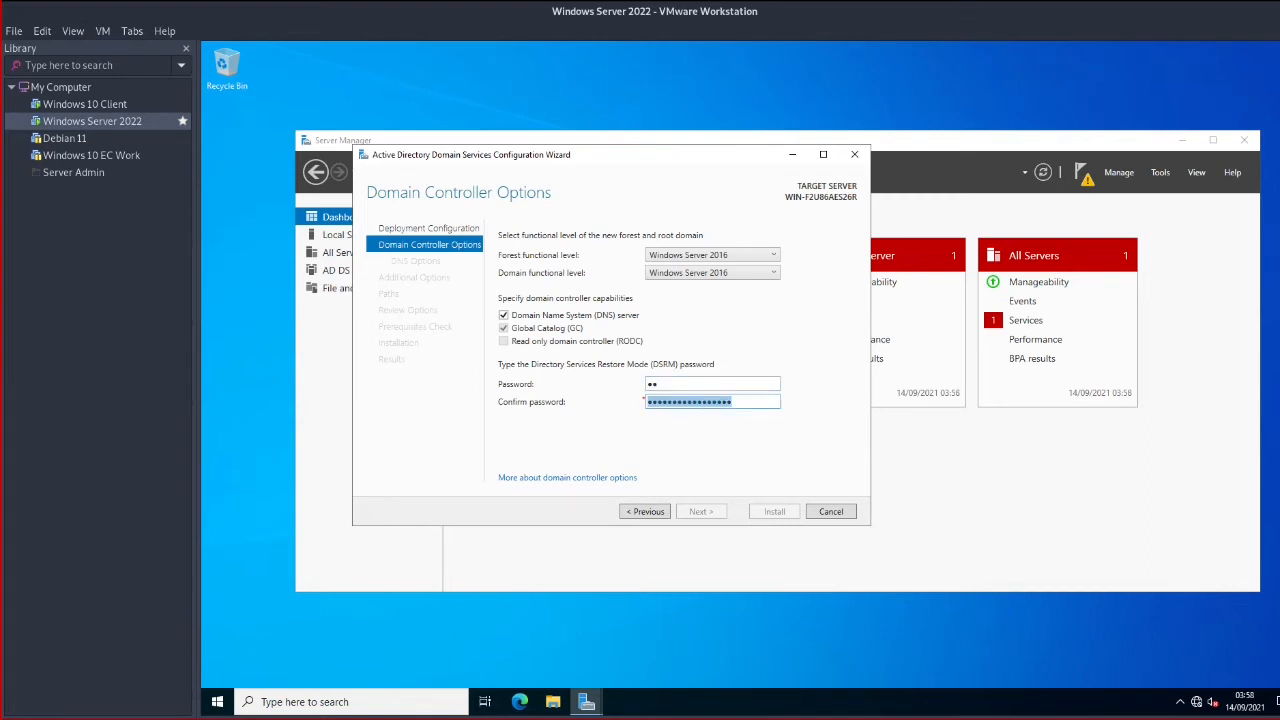
{"action": "type", "text": "•••"}
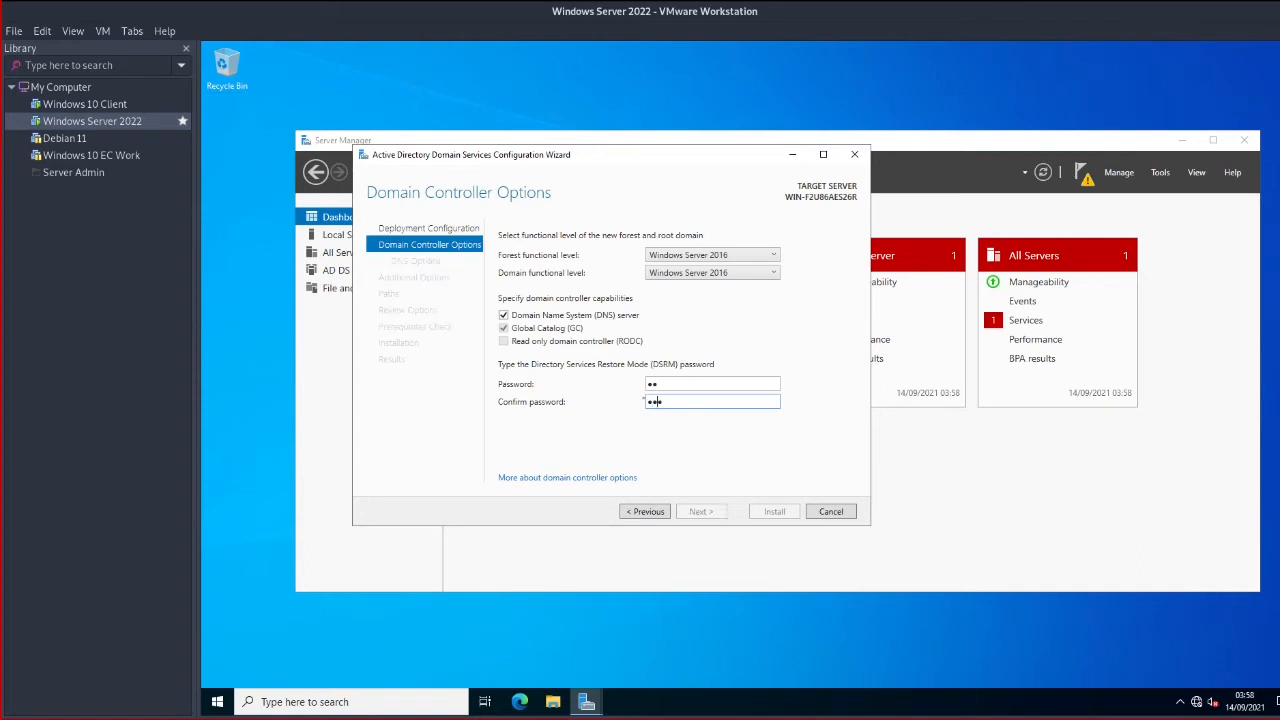
{"action": "left_click", "coordinate": [653, 385]}
{"action": "type", "text": "••••"}
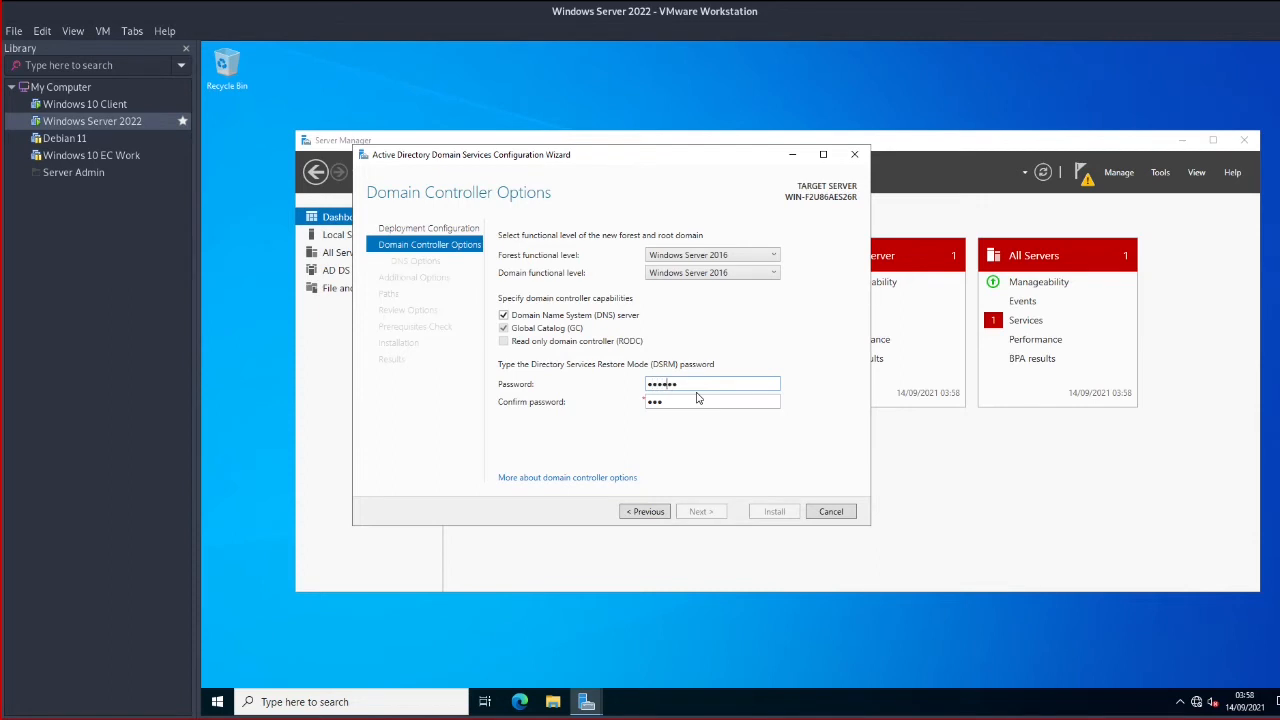
{"action": "type", "text": "••••••••••"}
{"action": "left_click", "coordinate": [697, 398]}
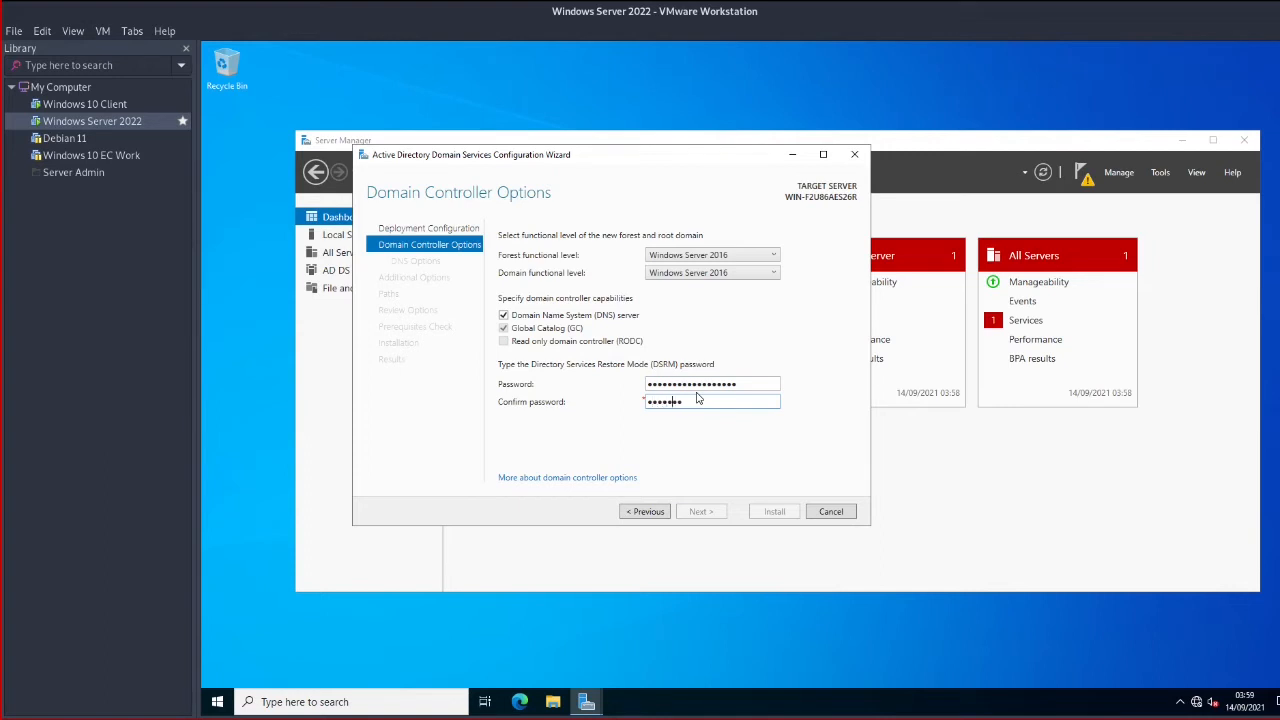
{"action": "type", "text": "••••••••••"}
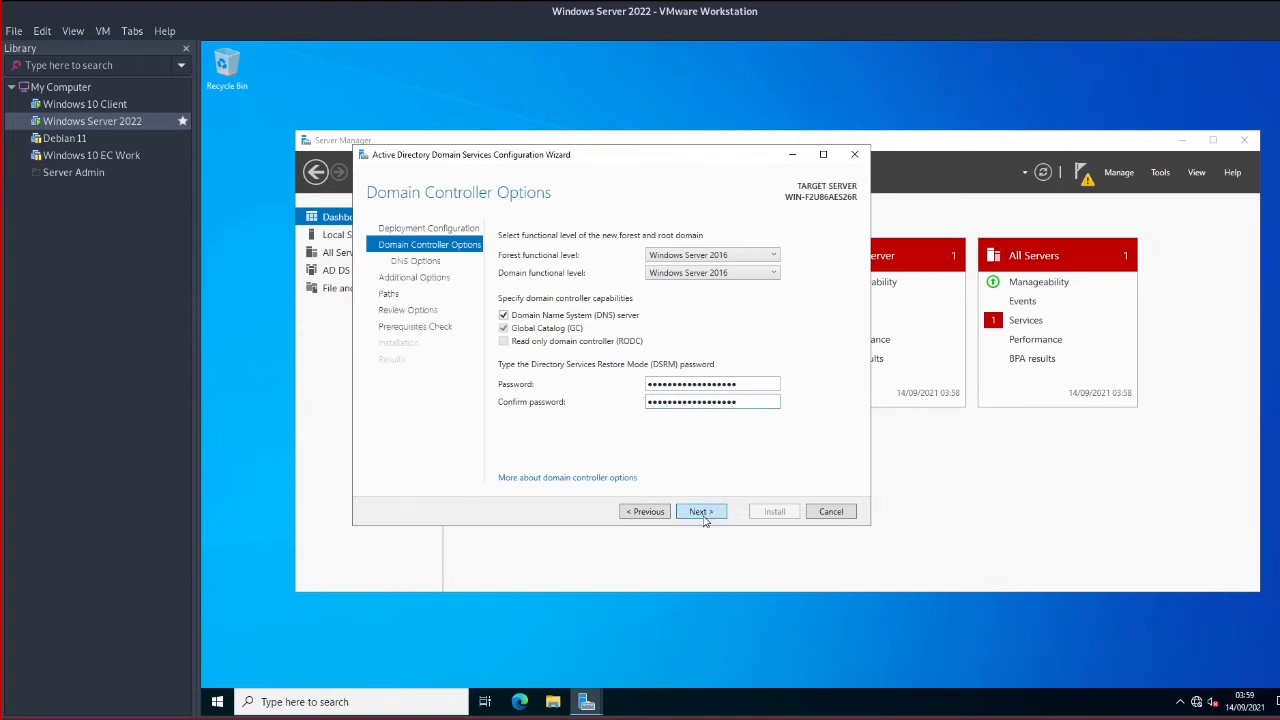
Advance past DNS Options, dismissing the delegation warning, to Additional Options
{"action": "left_click", "coordinate": [703, 516]}
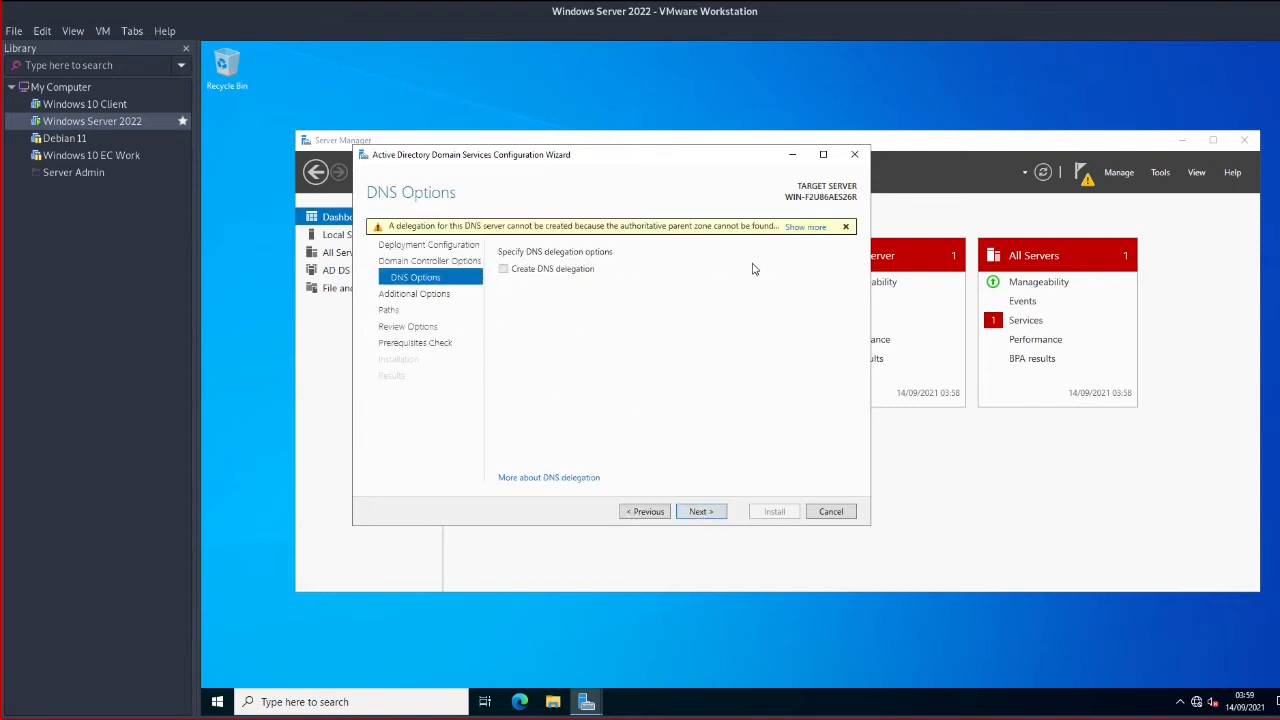
{"action": "left_click", "coordinate": [846, 228]}
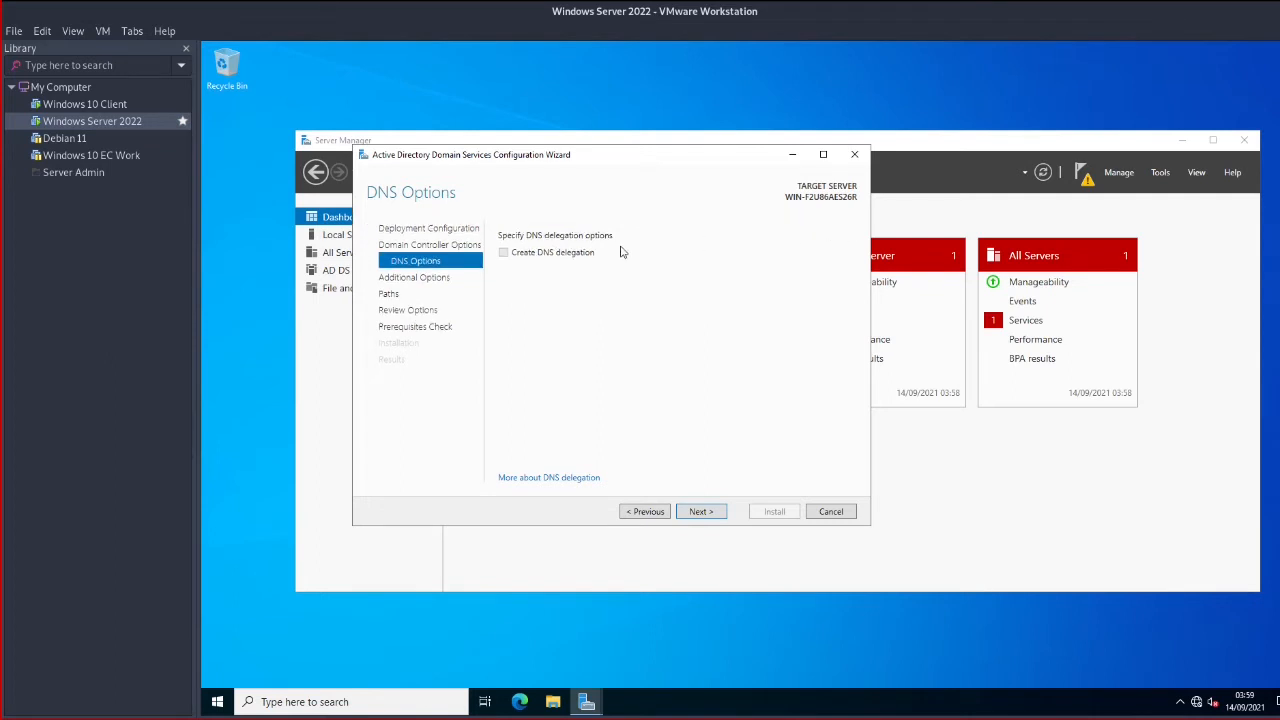
{"action": "left_click", "coordinate": [700, 513]}
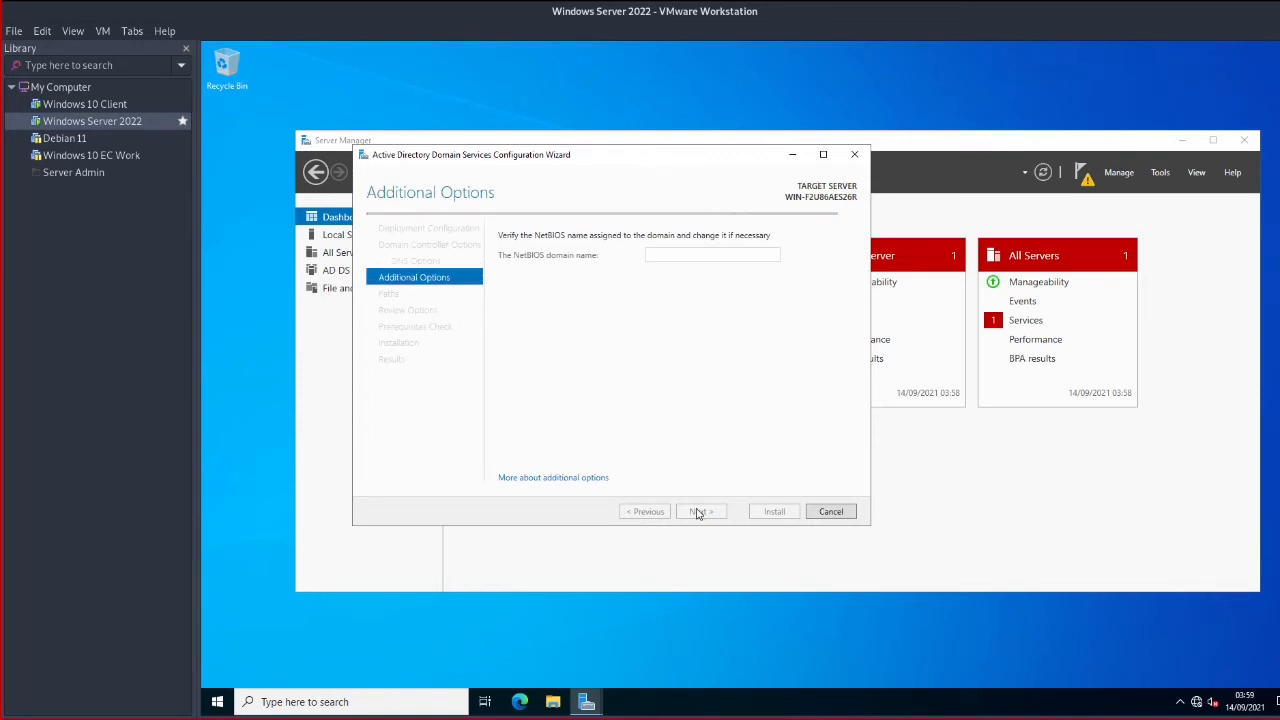
Send Ctrl+Alt+Del to the Windows 10 client, sign in with the account password, then return to the server
{"action": "left_click", "coordinate": [85, 104]}
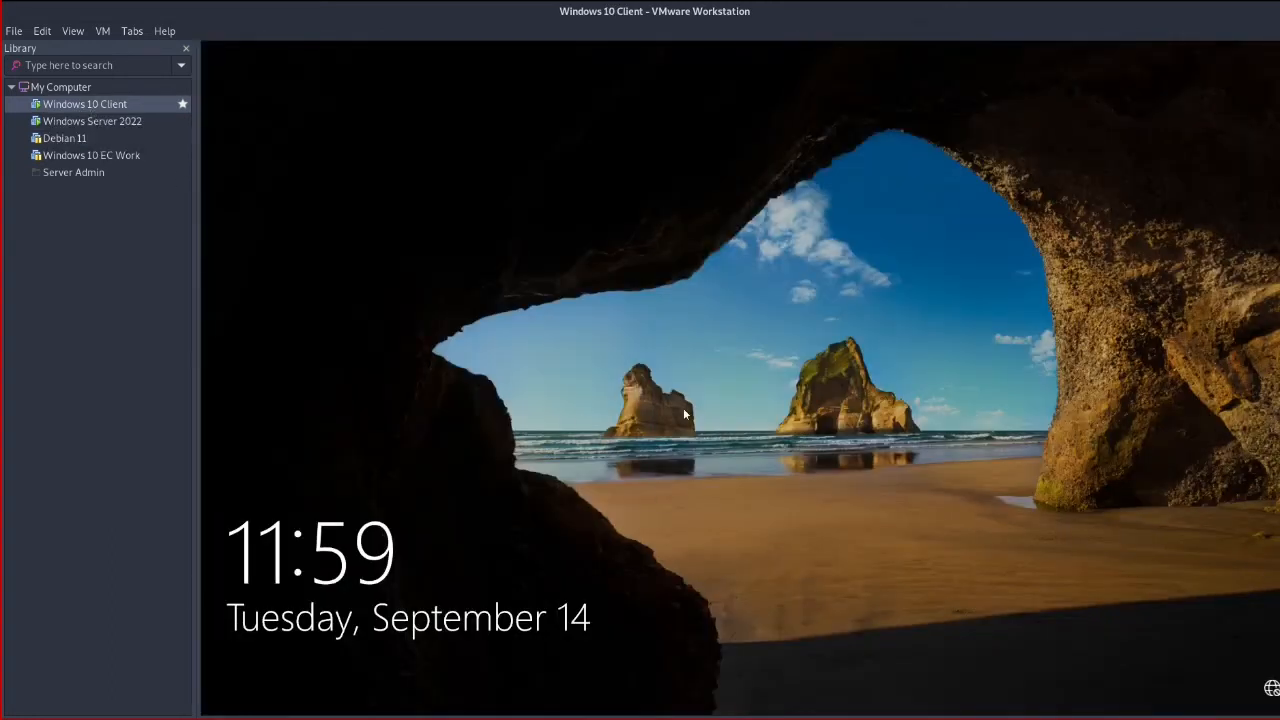
{"action": "left_click", "coordinate": [102, 31]}
{"action": "left_click", "coordinate": [130, 105]}
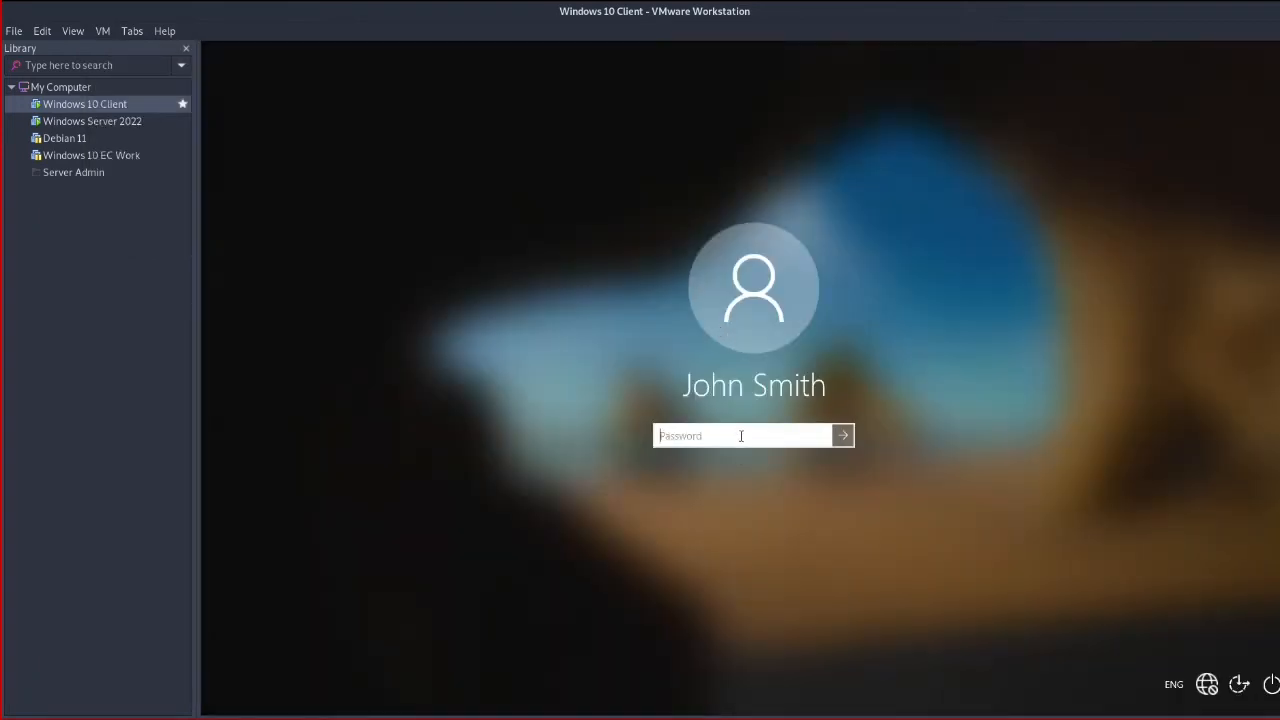
{"action": "type", "text": "•••••••••••••••••"}
{"action": "key", "text": "Return"}
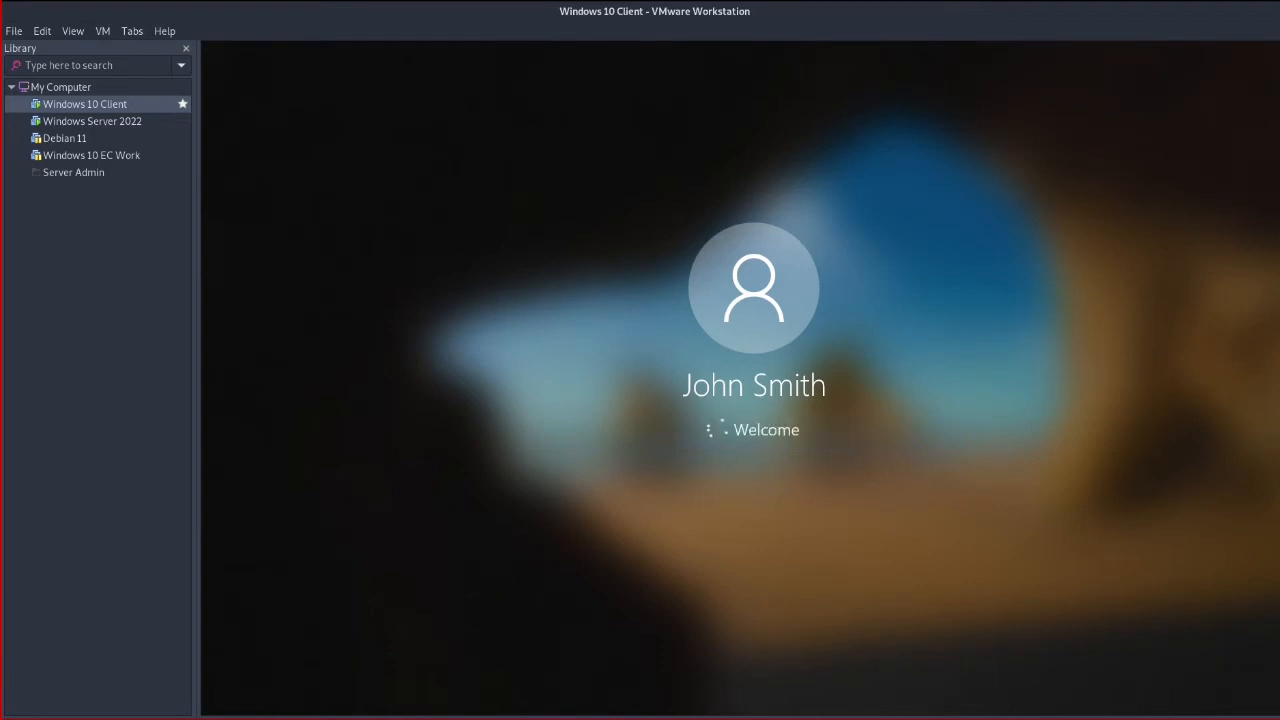
{"action": "left_click", "coordinate": [95, 121]}
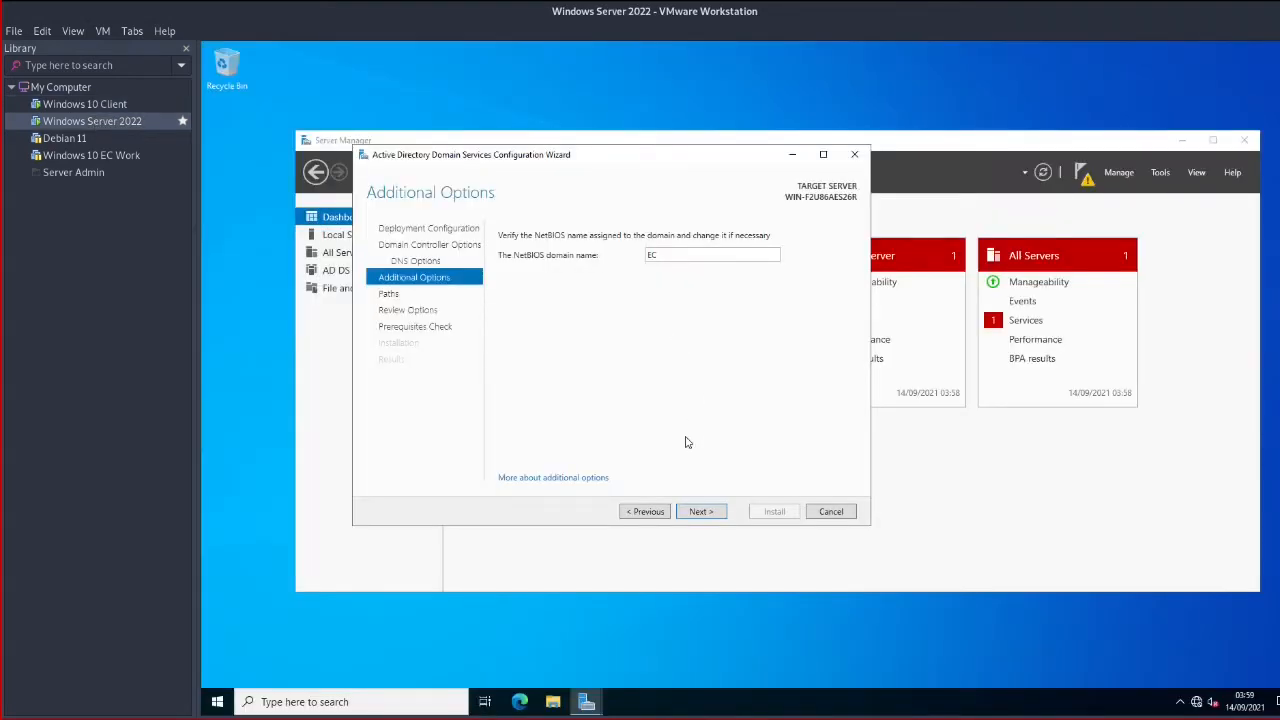
Accept NetBIOS name EC, default database/log/SYSVOL folders, and reviewed settings to run prerequisite checks
{"action": "left_click", "coordinate": [700, 512]}
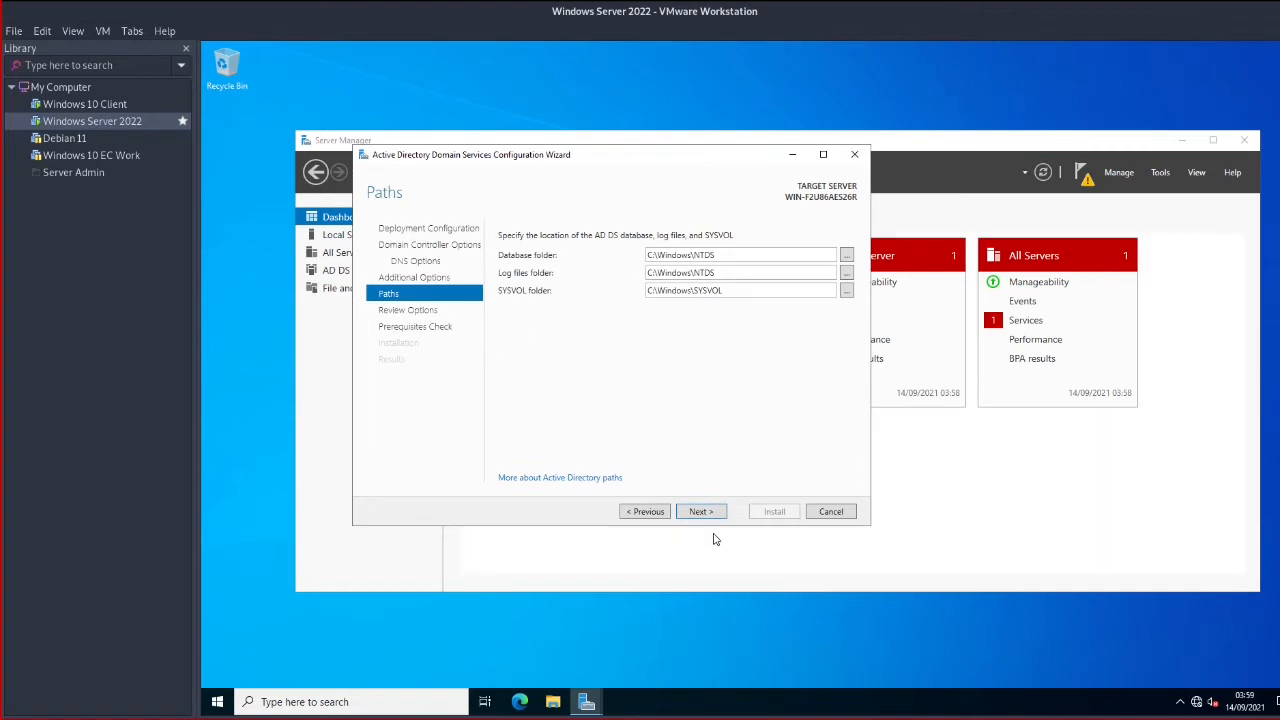
{"action": "left_click", "coordinate": [705, 512]}
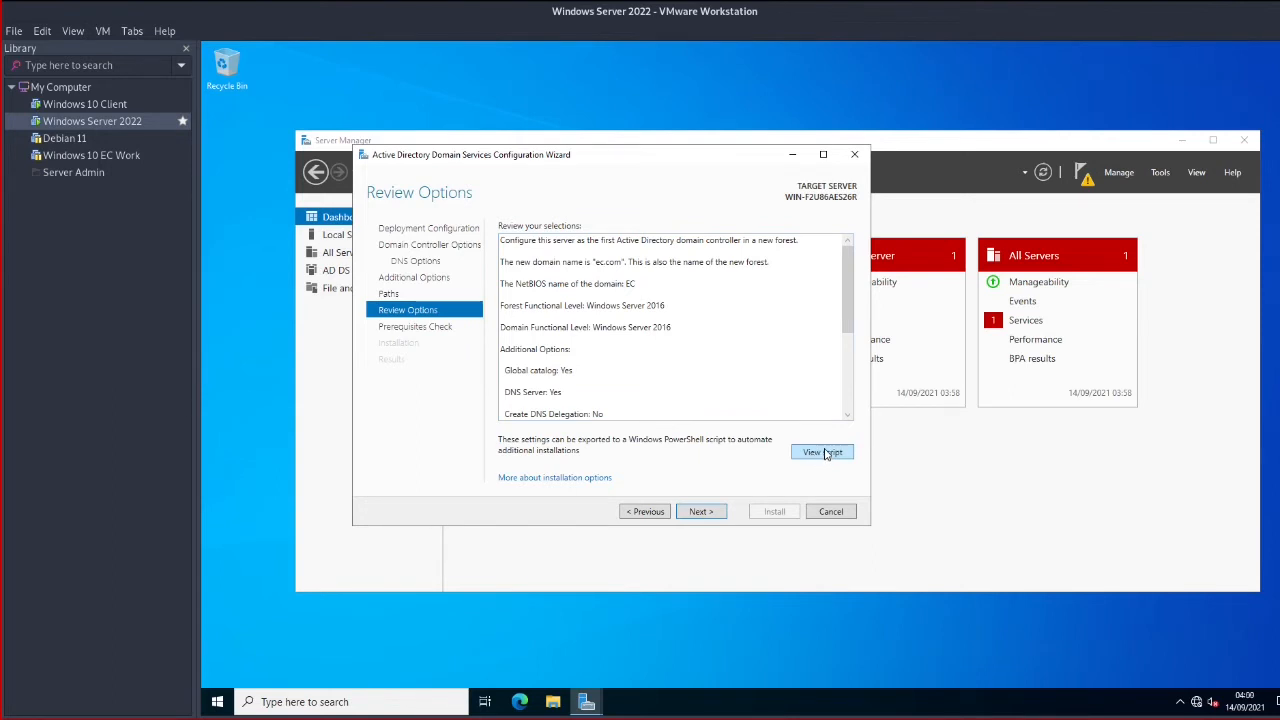
{"action": "left_click", "coordinate": [698, 512]}
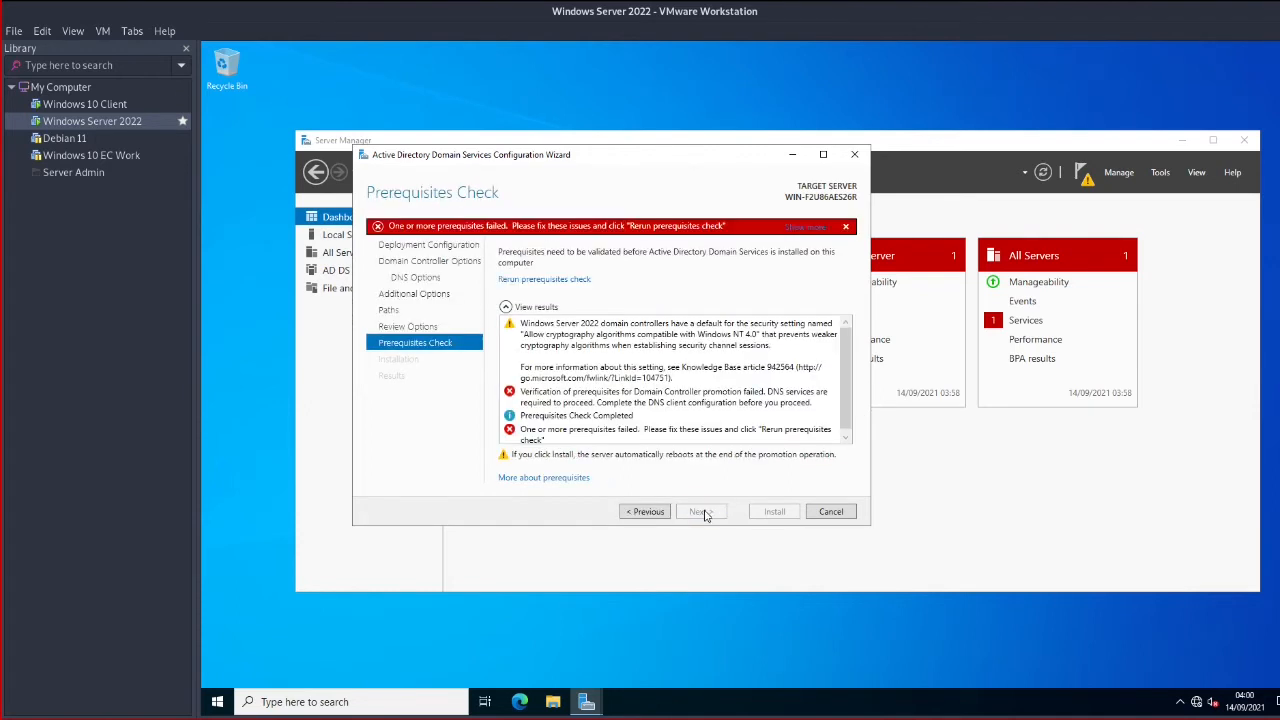
Inspect the failed prerequisite results, including the DNS-services and cryptography warnings, closing the help app chooser
{"action": "scroll", "coordinate": [645, 385], "scroll_direction": "down", "scroll_amount": 1}
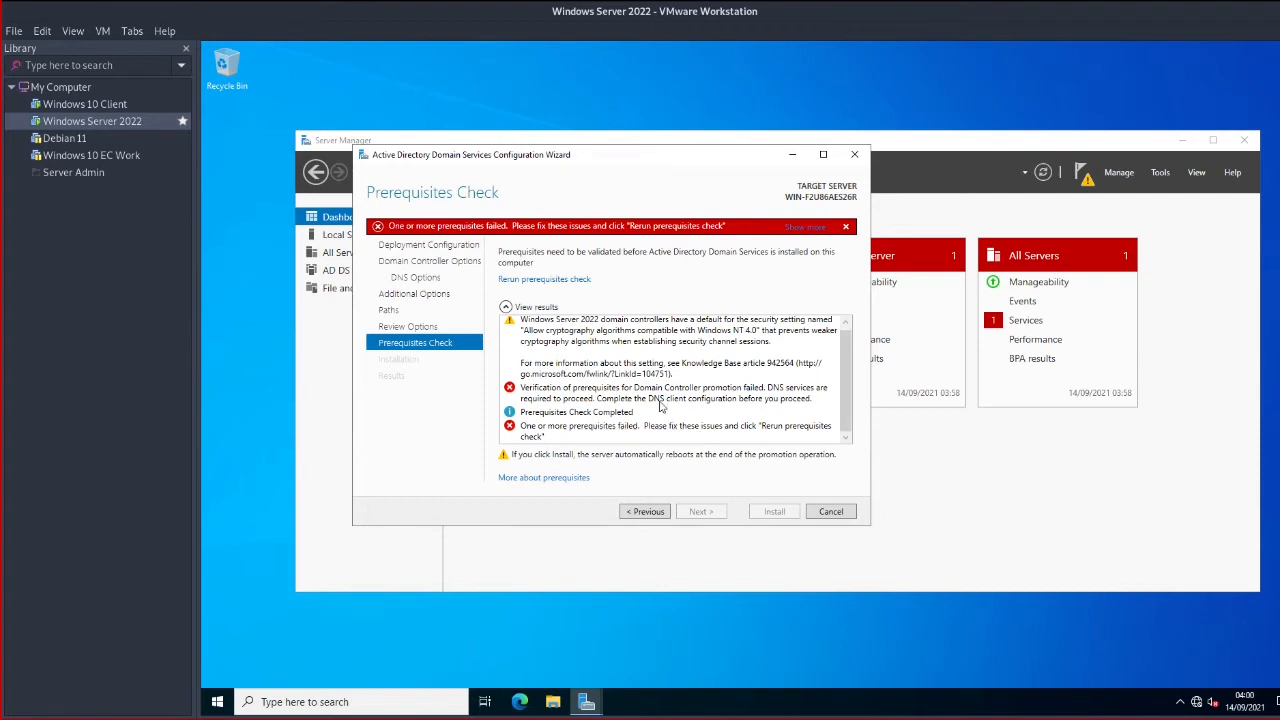
{"action": "scroll", "coordinate": [665, 410], "scroll_direction": "up", "scroll_amount": 1}
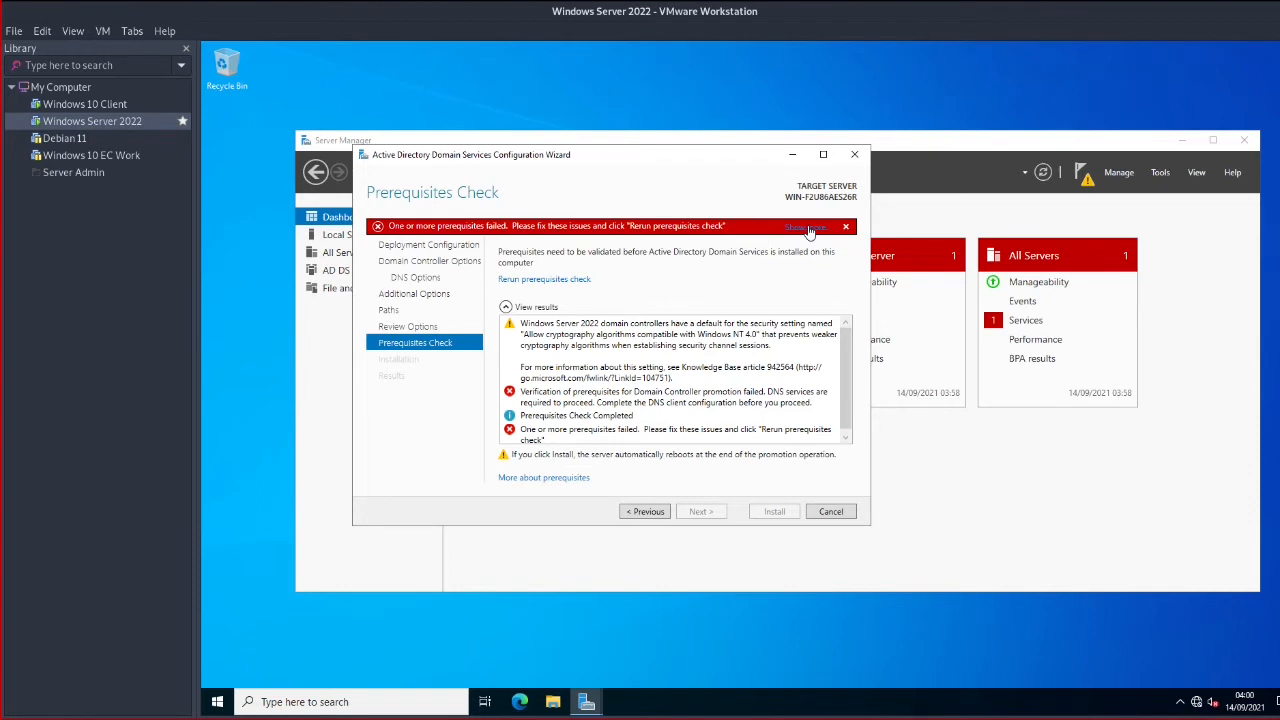
{"action": "left_click", "coordinate": [847, 228]}
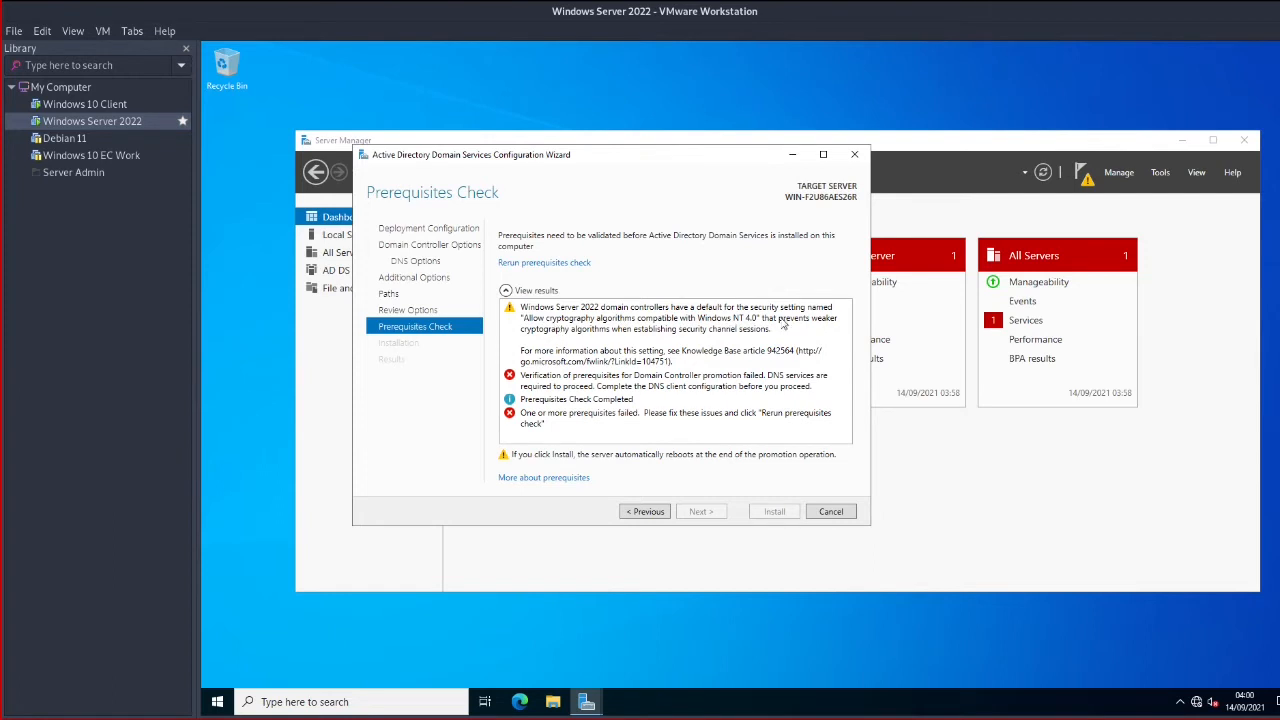
{"action": "left_click", "coordinate": [568, 385]}
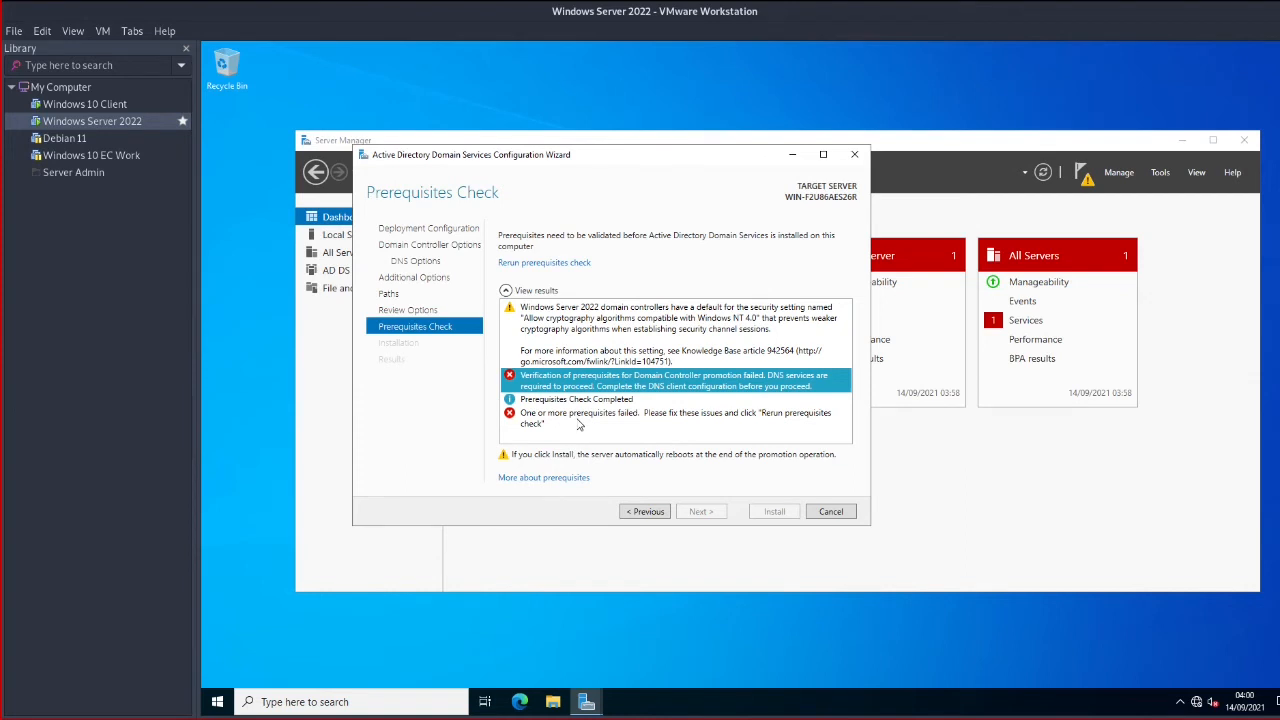
{"action": "left_click", "coordinate": [578, 425]}
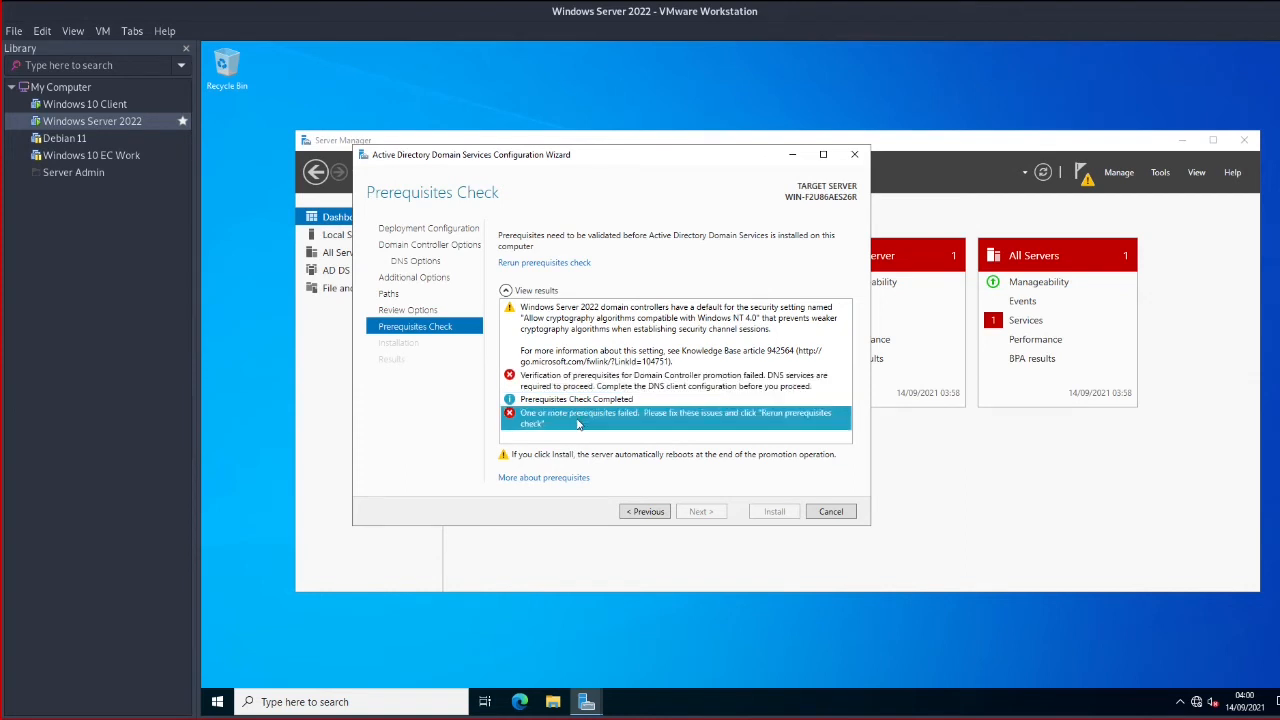
{"action": "left_click", "coordinate": [566, 479]}
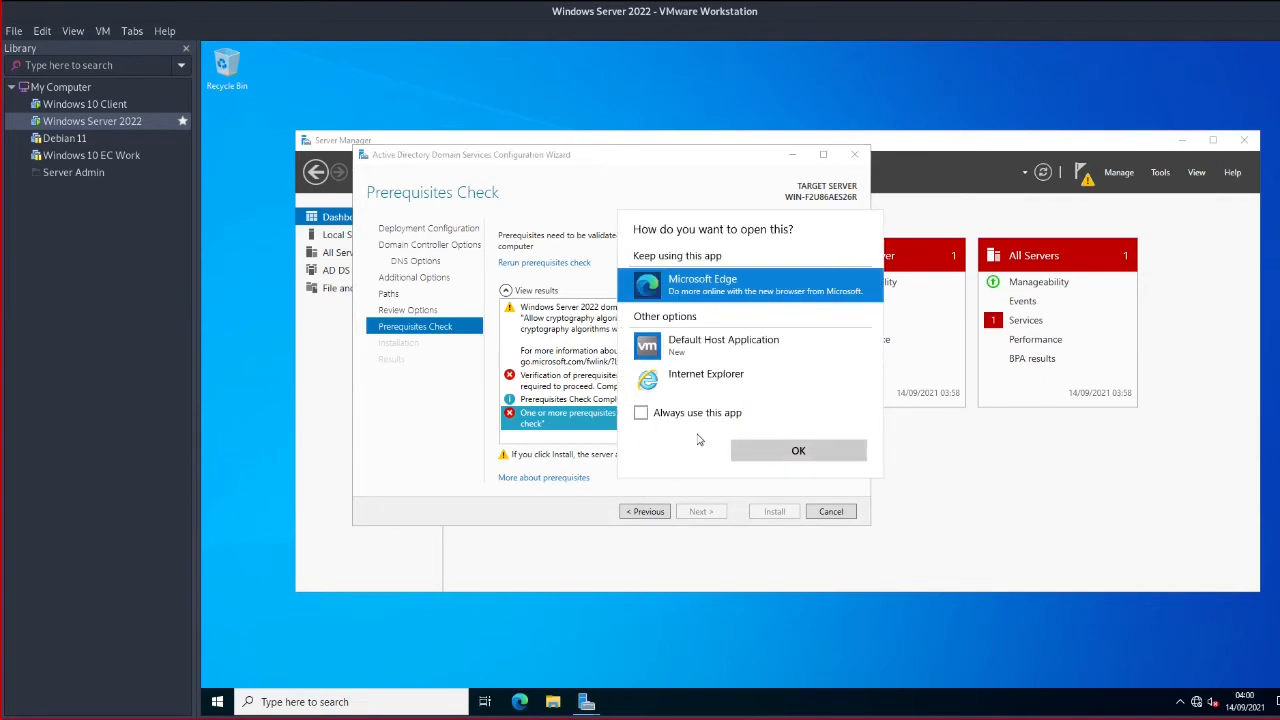
{"action": "key", "text": "Escape"}
{"action": "left_click", "coordinate": [629, 327]}
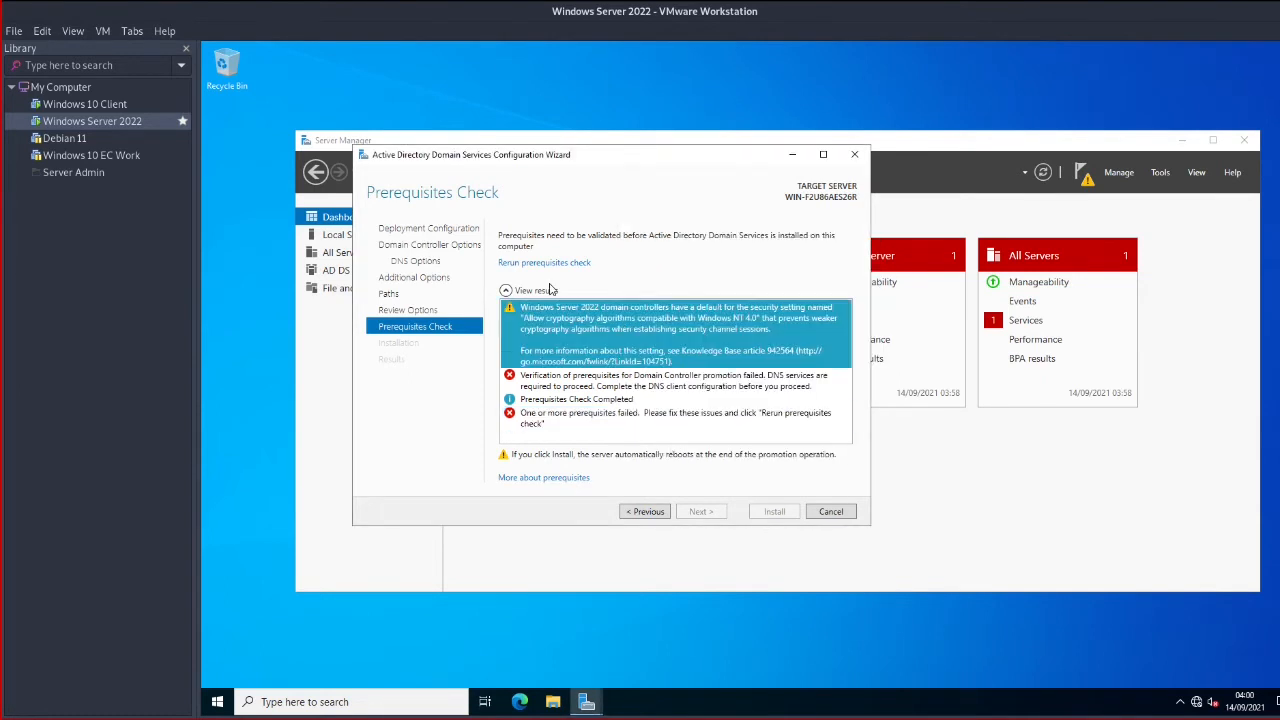
Revisit DNS Options and its delegation warning, then cancel the AD DS configuration wizard
{"action": "left_click", "coordinate": [430, 263]}
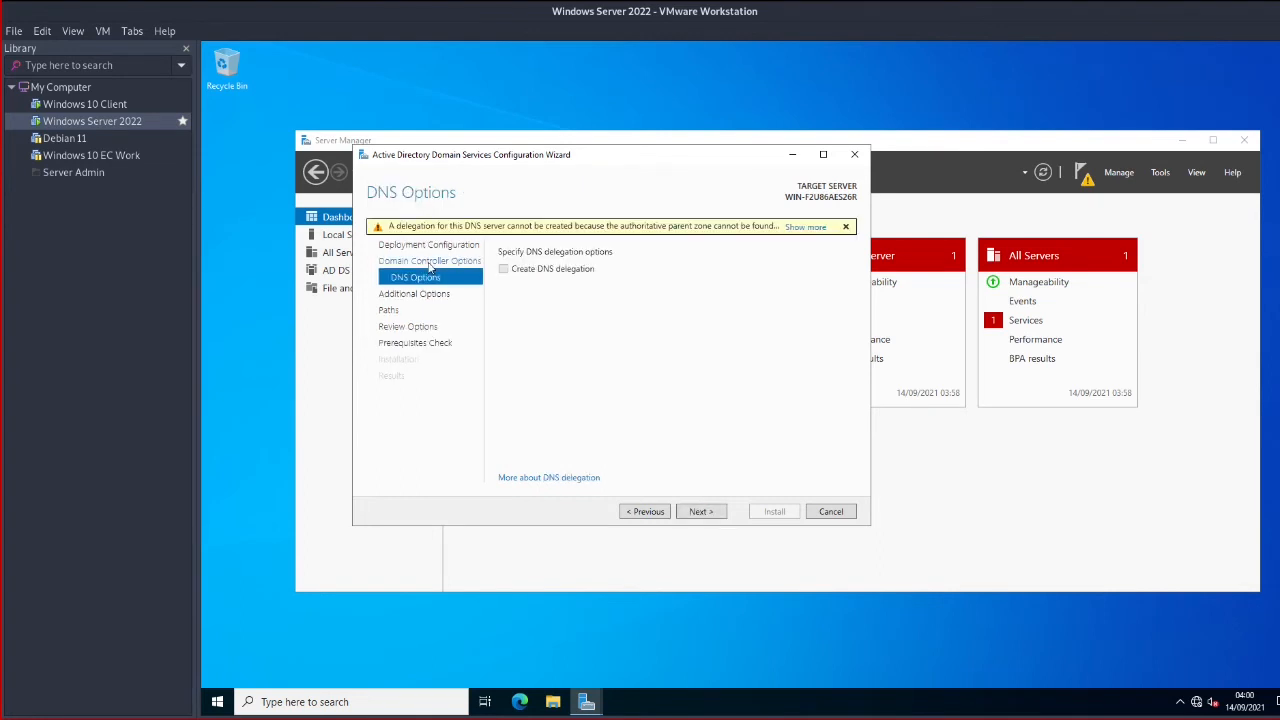
{"action": "left_click", "coordinate": [806, 227]}
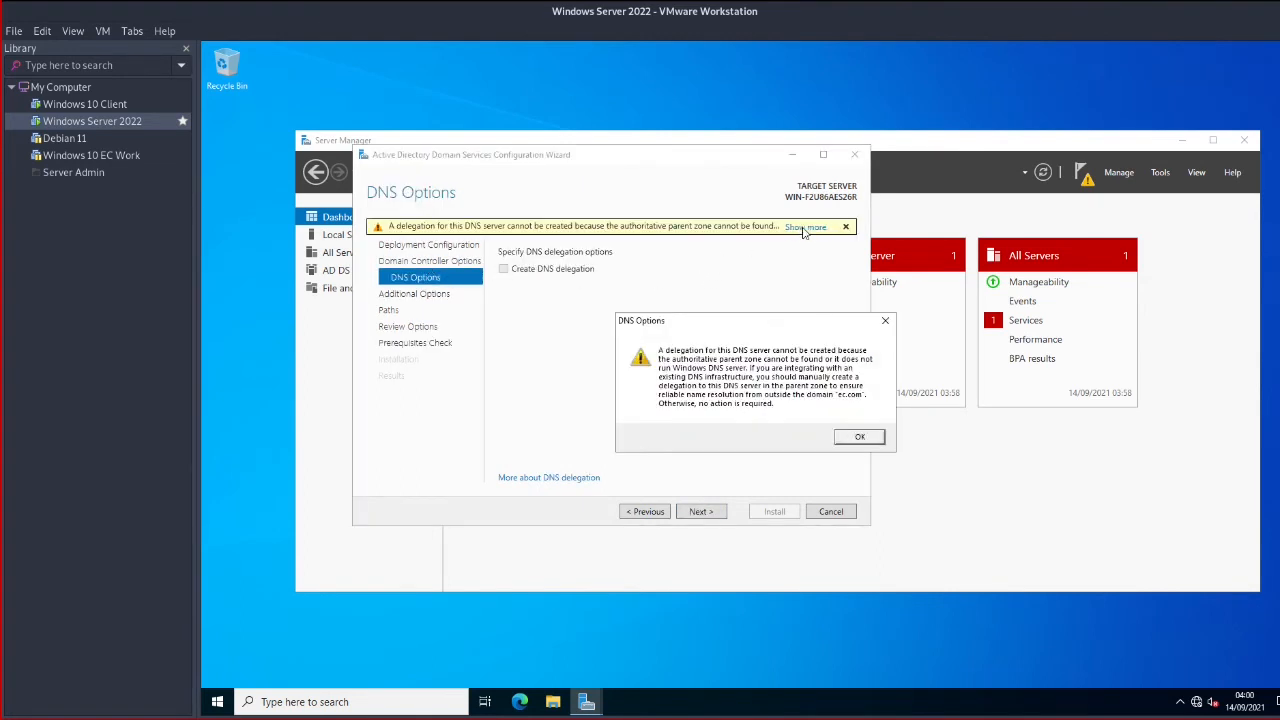
{"action": "left_click", "coordinate": [857, 437]}
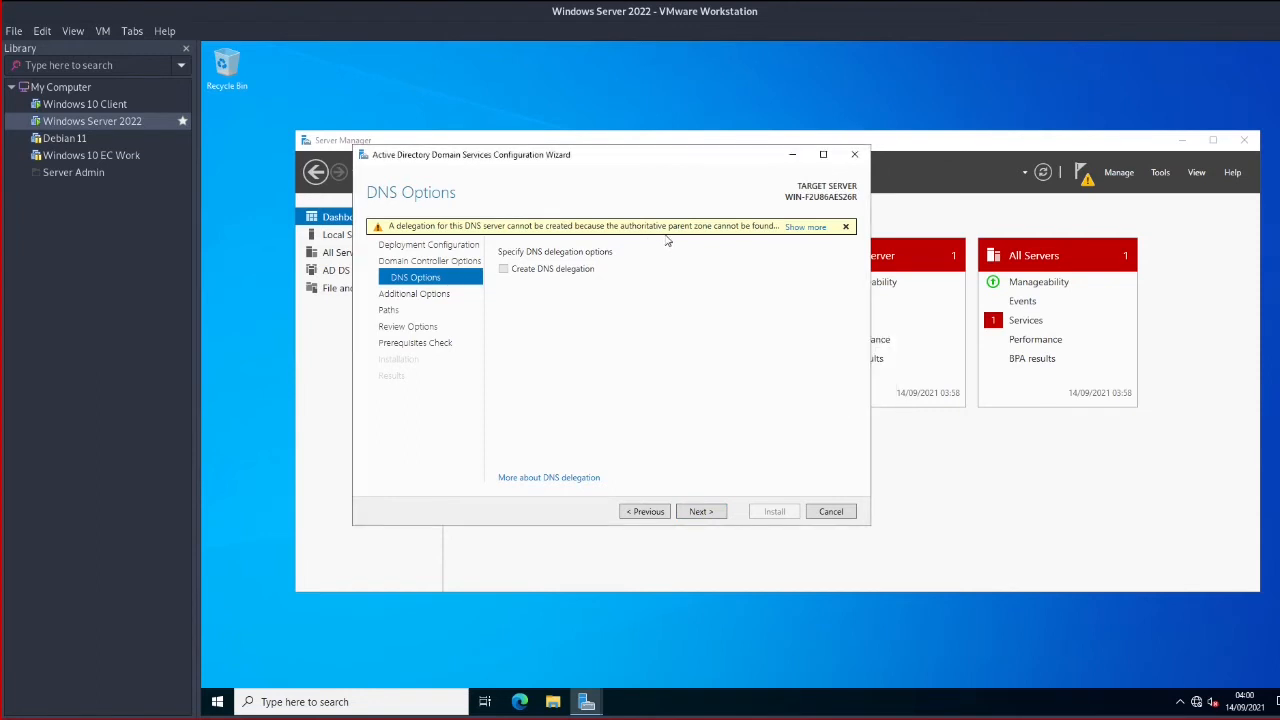
{"action": "left_click", "coordinate": [450, 294]}
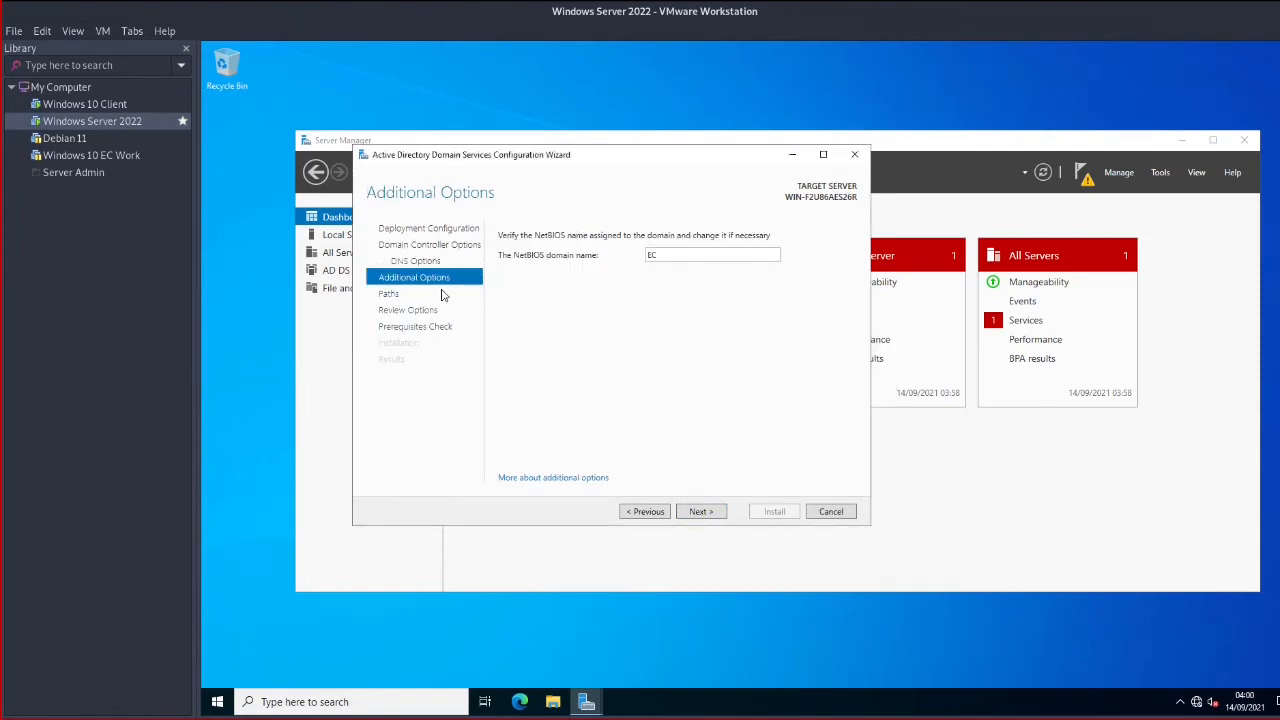
{"action": "left_click", "coordinate": [426, 275]}
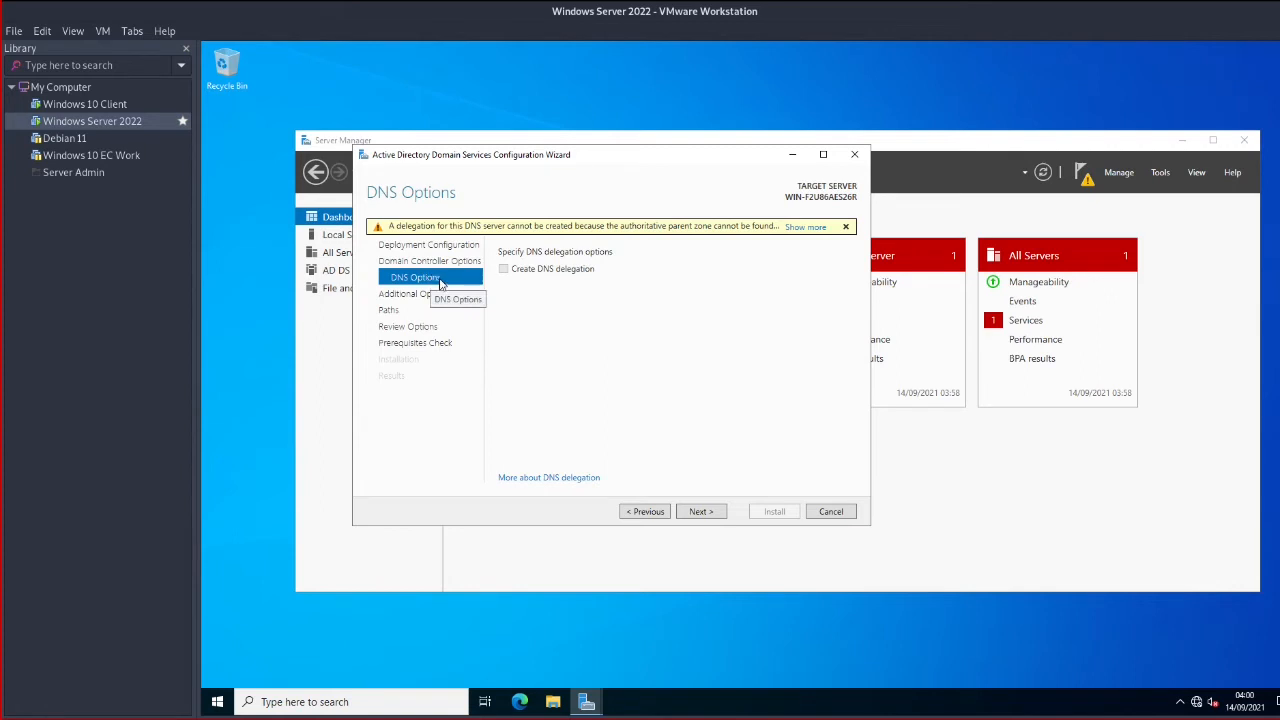
{"action": "left_click", "coordinate": [830, 513]}
{"action": "left_click", "coordinate": [780, 424]}
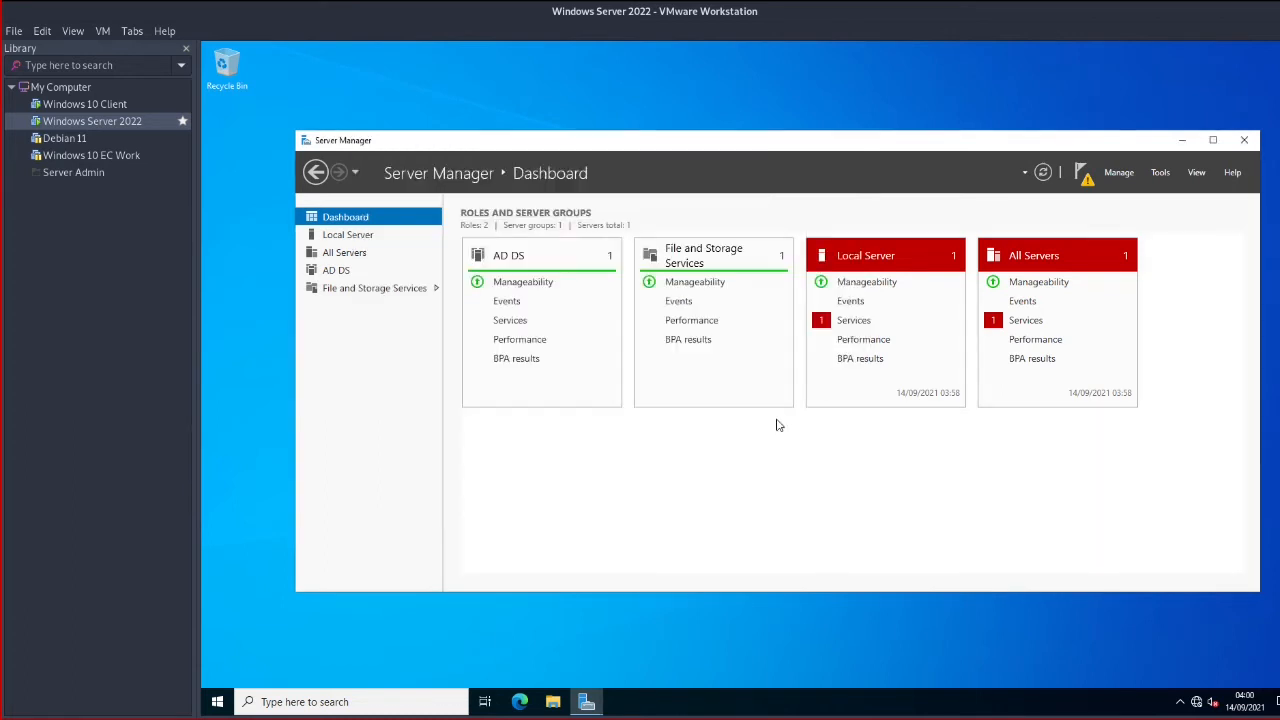
Install the DNS Server role with its management tools via Add Roles and Features
{"action": "left_click", "coordinate": [1121, 175]}
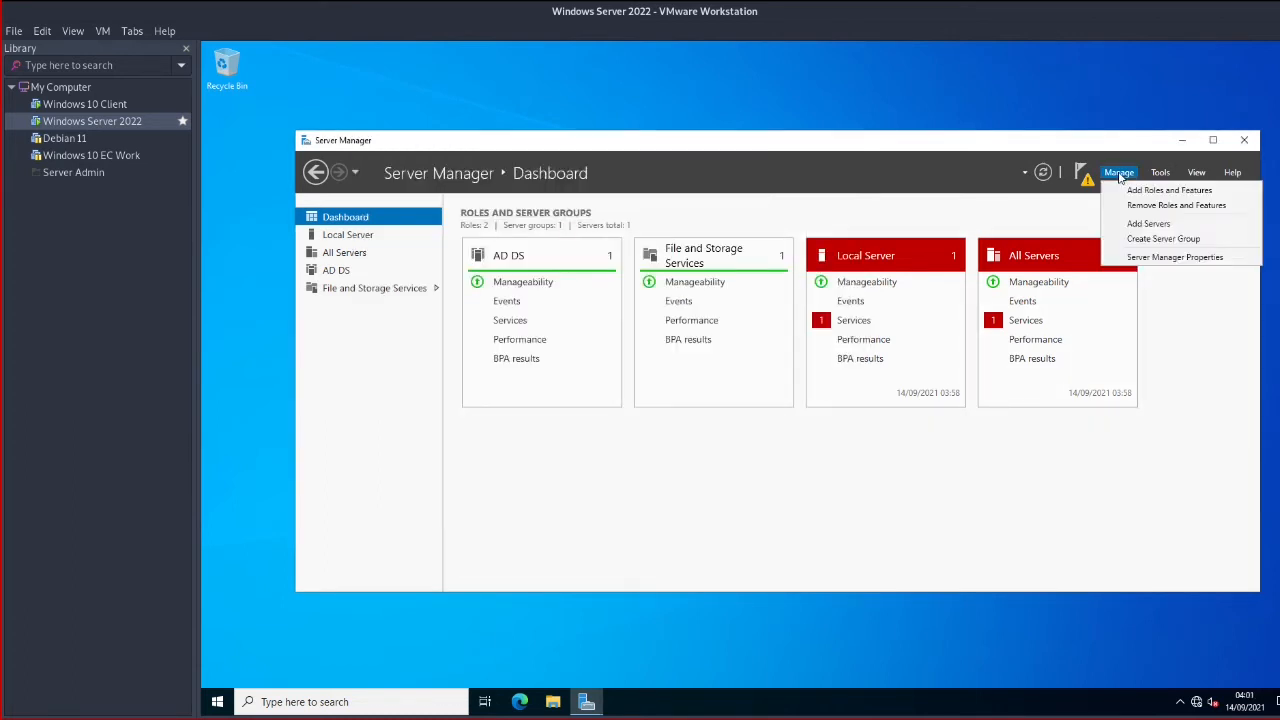
{"action": "left_click", "coordinate": [1140, 190]}
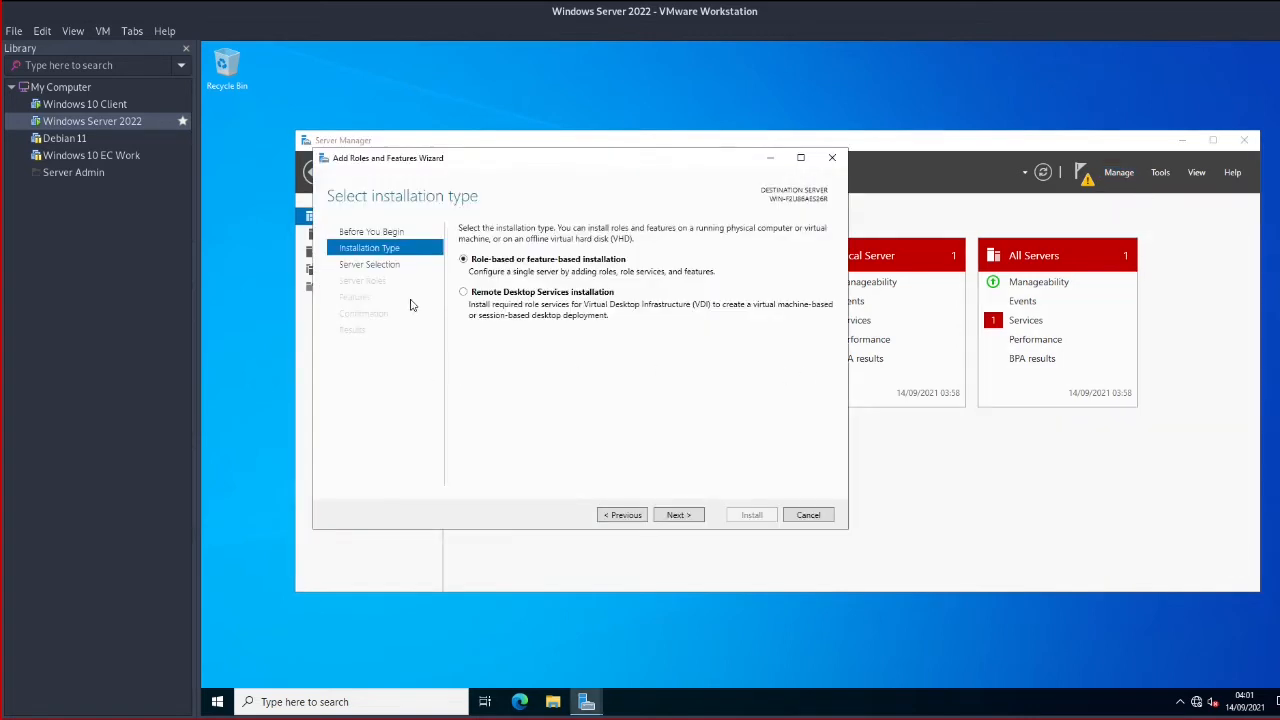
{"action": "left_click", "coordinate": [679, 515]}
{"action": "left_click", "coordinate": [681, 515]}
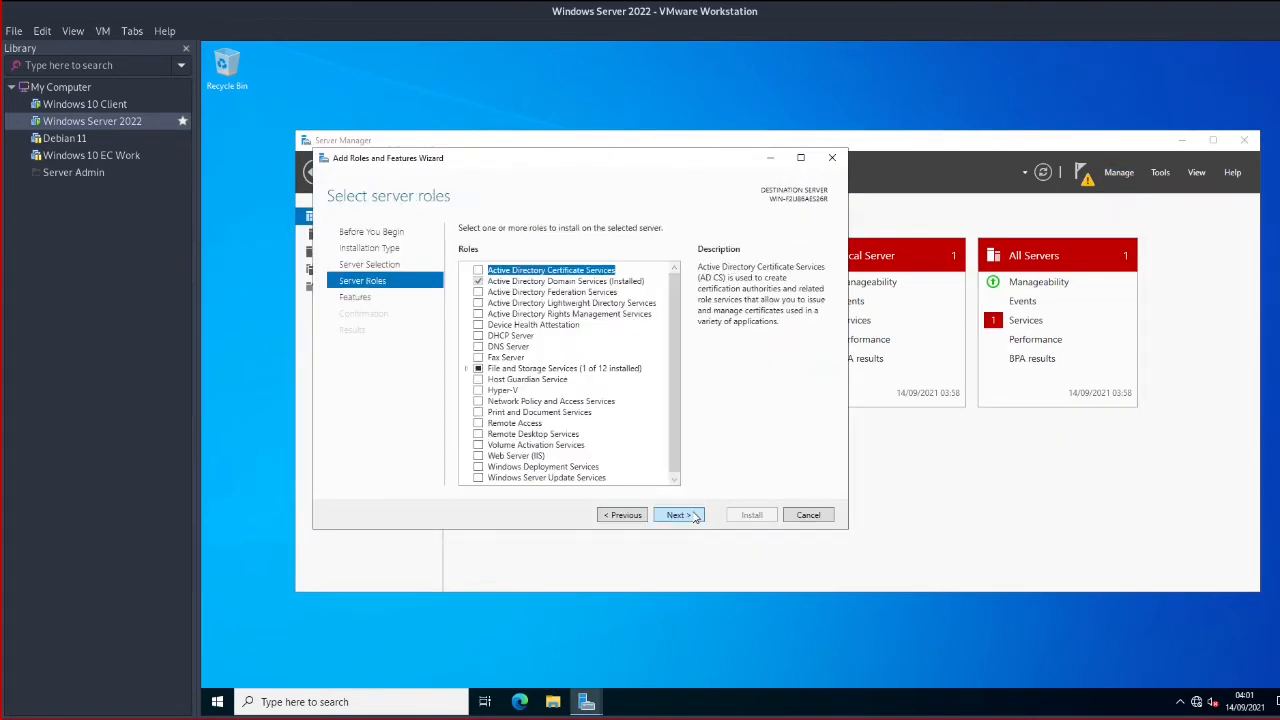
{"action": "left_click", "coordinate": [479, 347]}
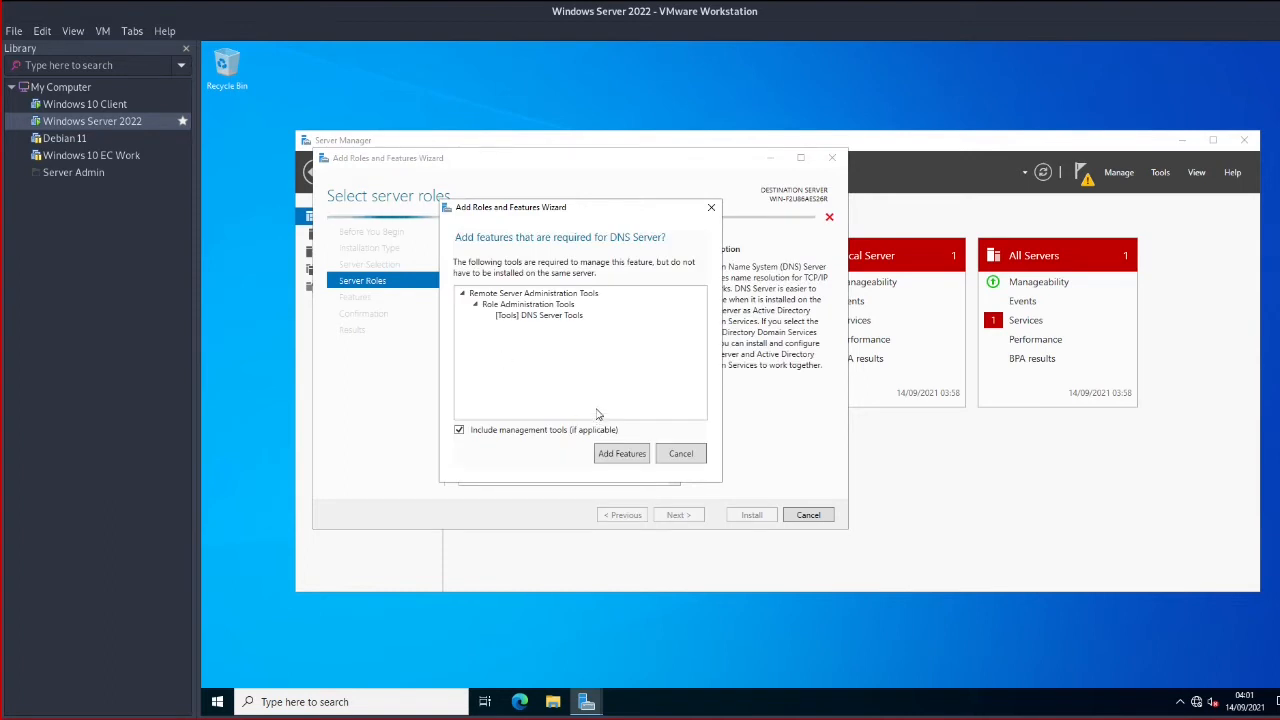
{"action": "left_click", "coordinate": [636, 453]}
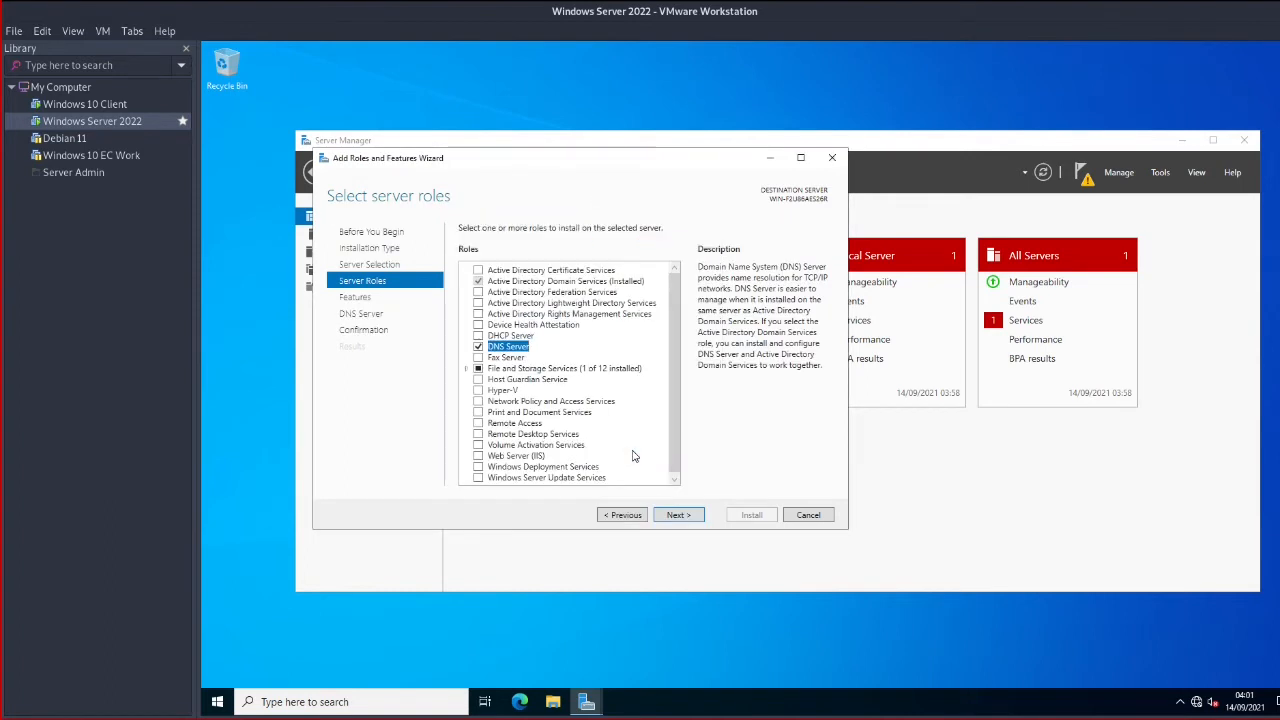
{"action": "left_click", "coordinate": [677, 515]}
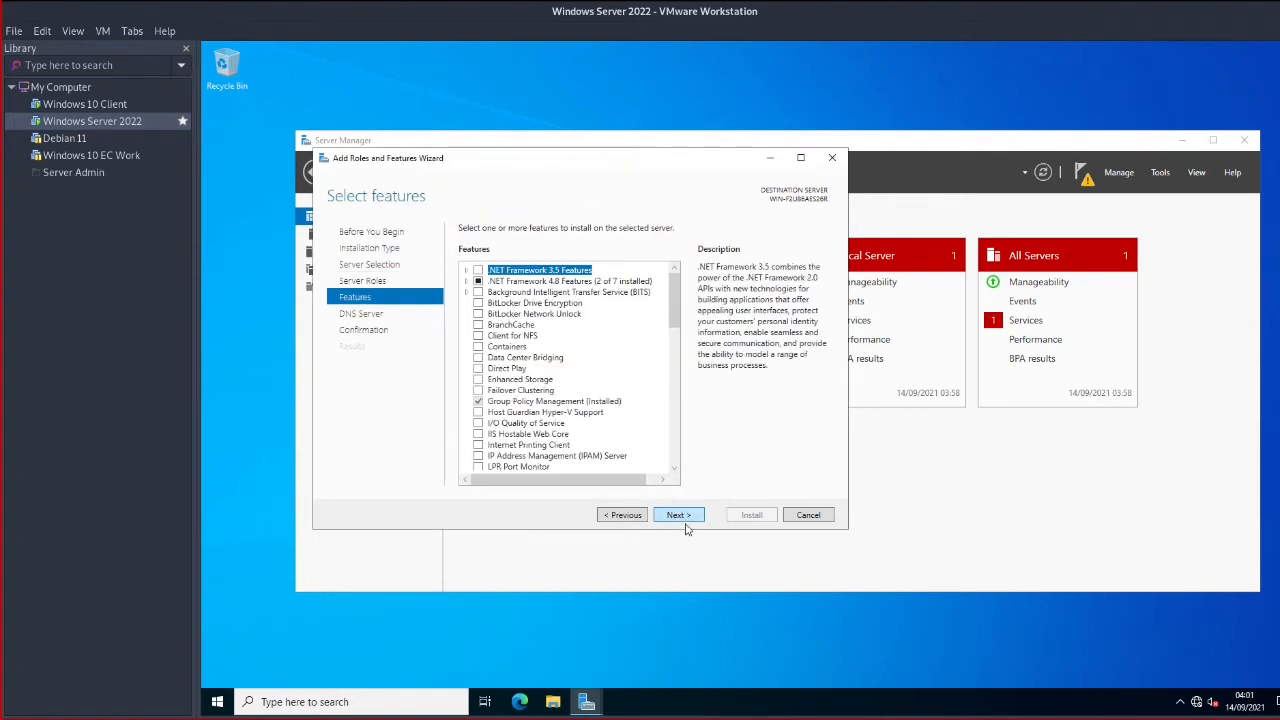
{"action": "left_click", "coordinate": [681, 518]}
{"action": "left_click", "coordinate": [680, 515]}
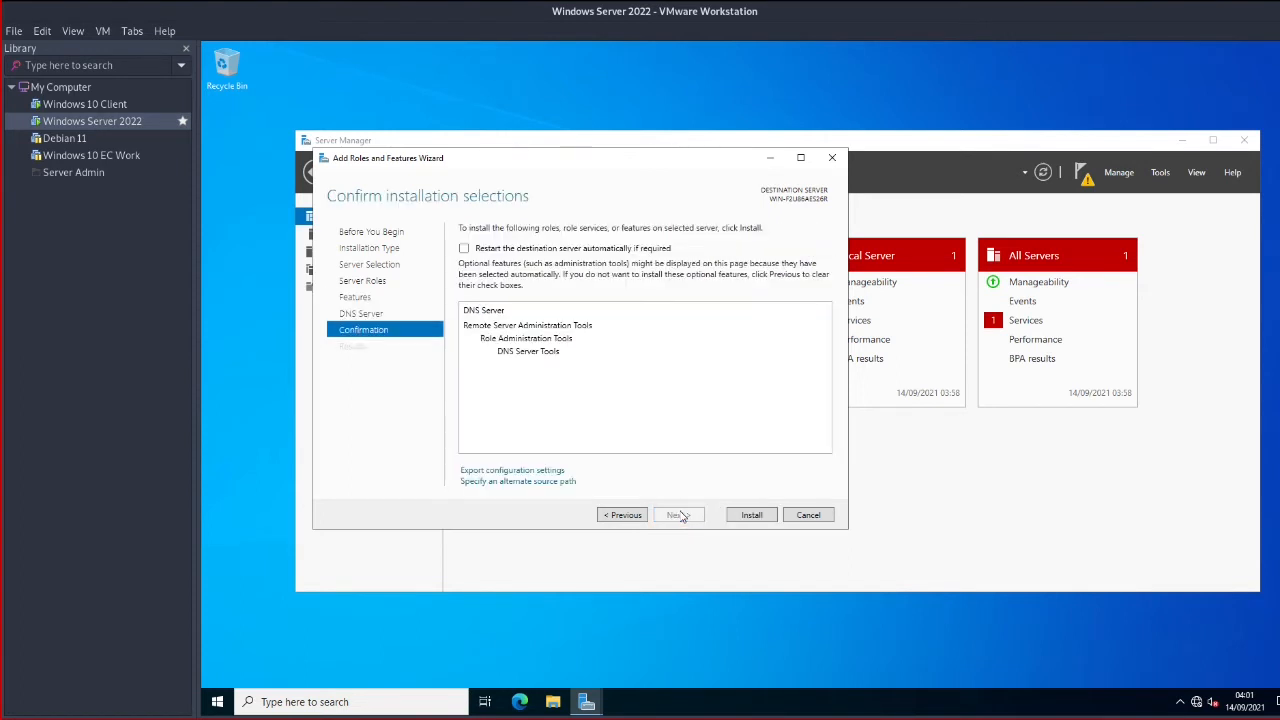
{"action": "left_click", "coordinate": [740, 515]}
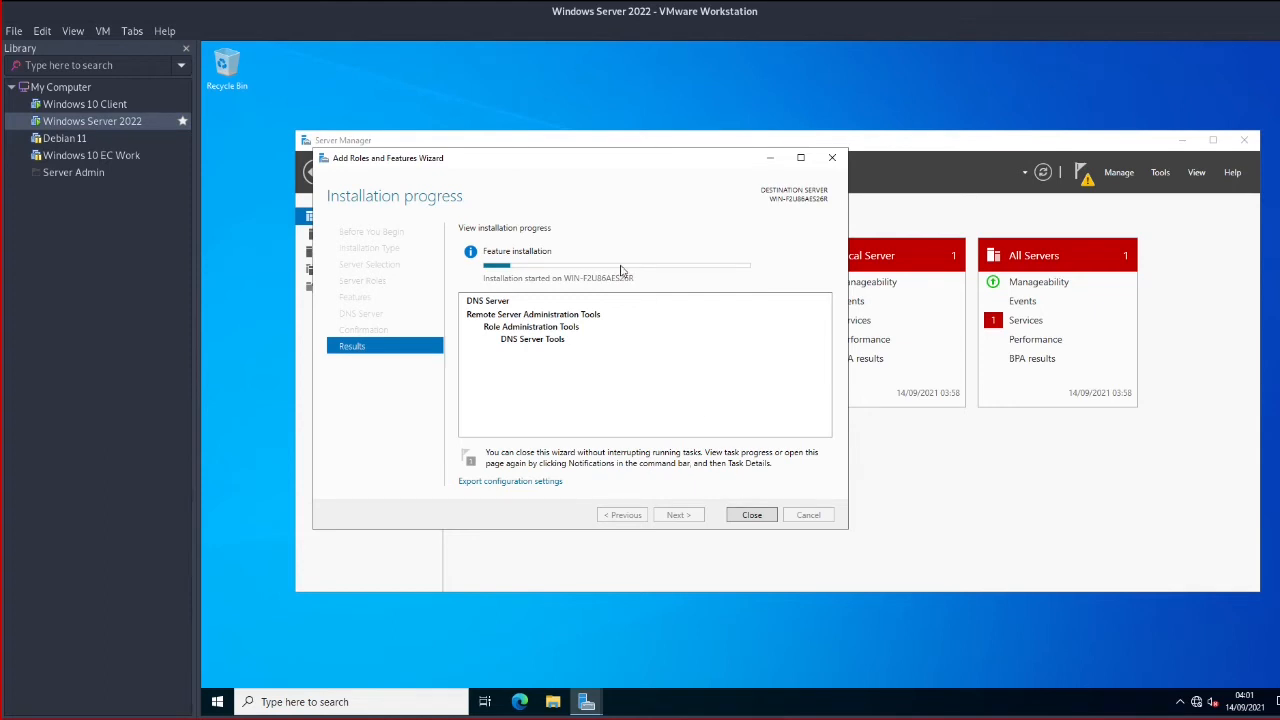
Run ipconfig in a command prompt on the Windows 10 client, then return to the server
{"action": "left_click", "coordinate": [109, 106]}
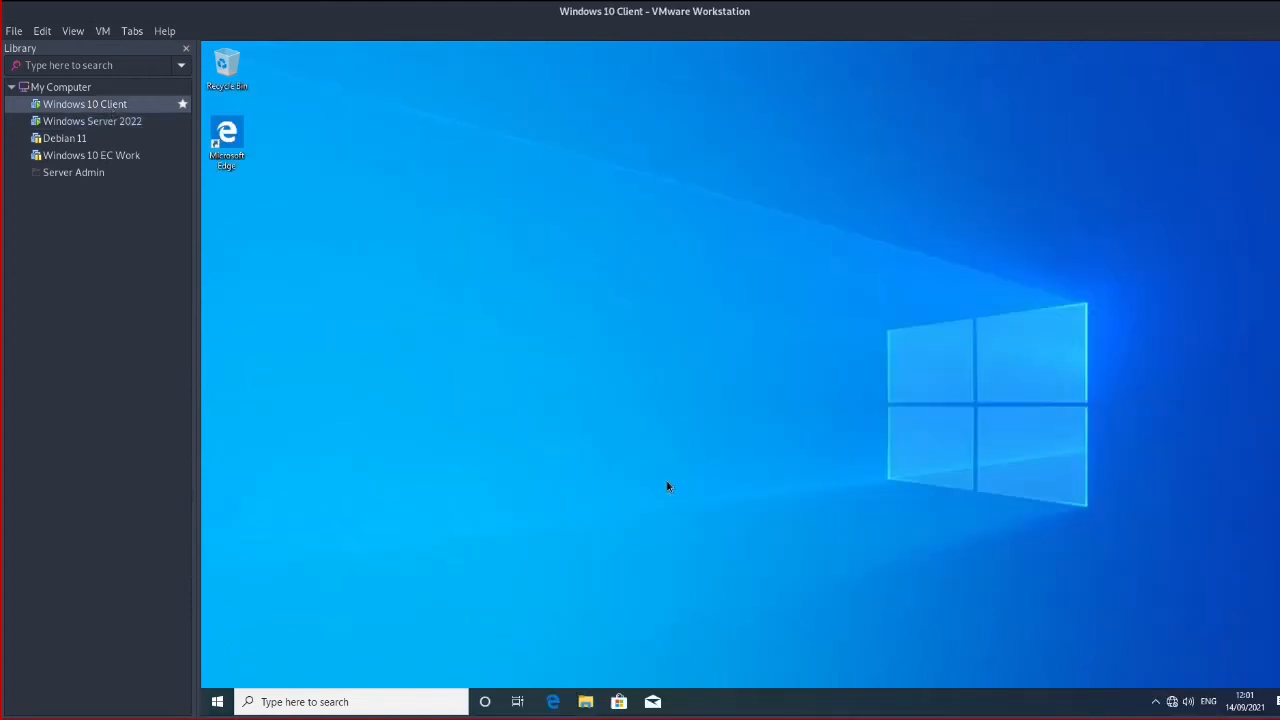
{"action": "key", "text": "super+r"}
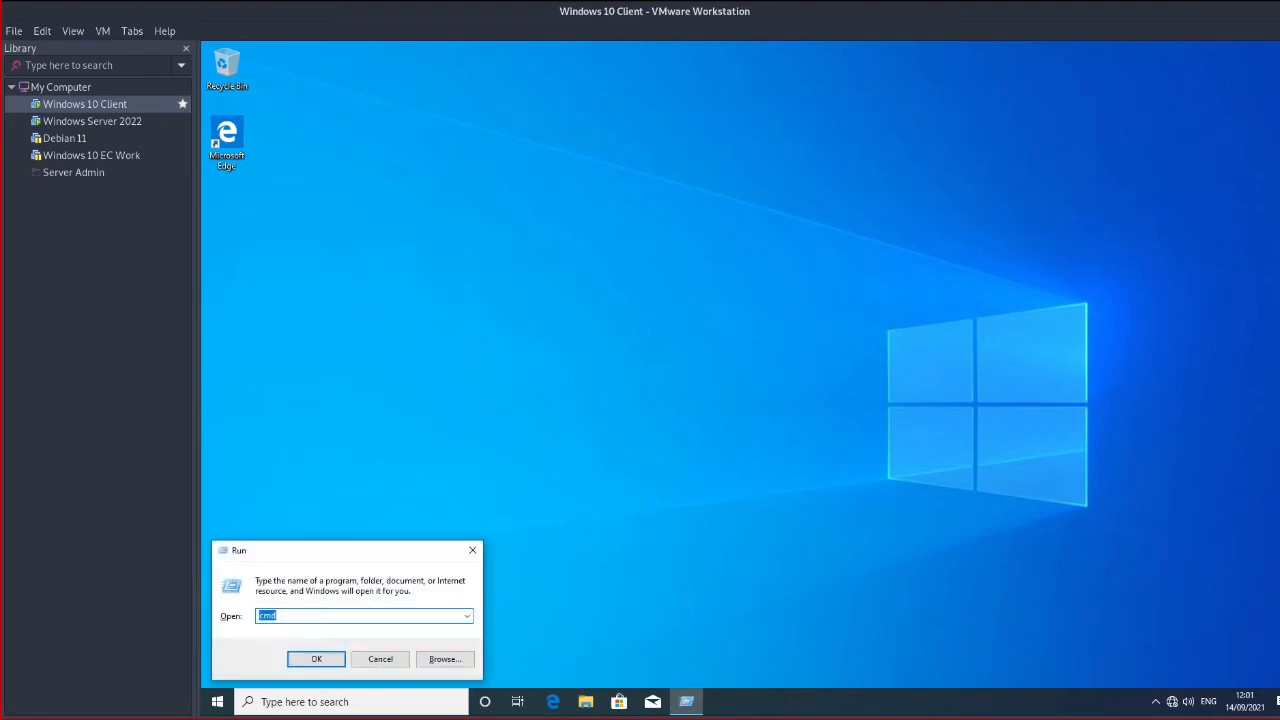
{"action": "key", "text": "Return"}
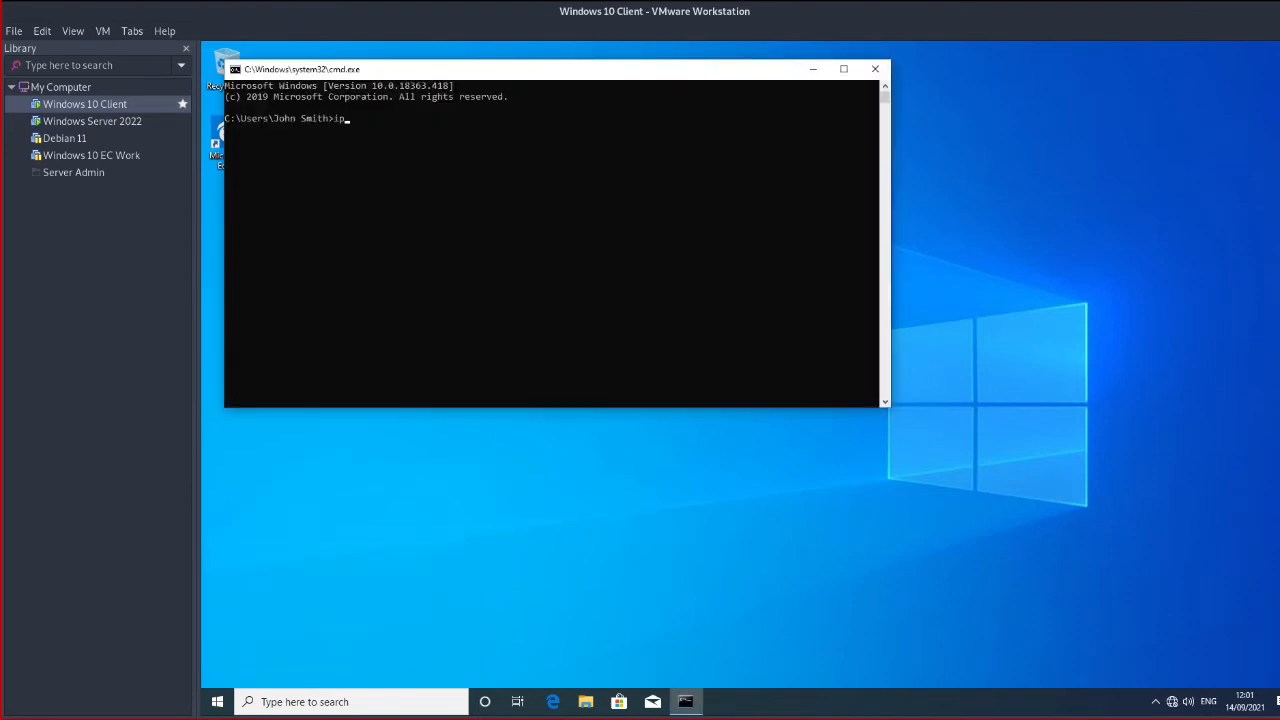
{"action": "key", "text": "Return"}
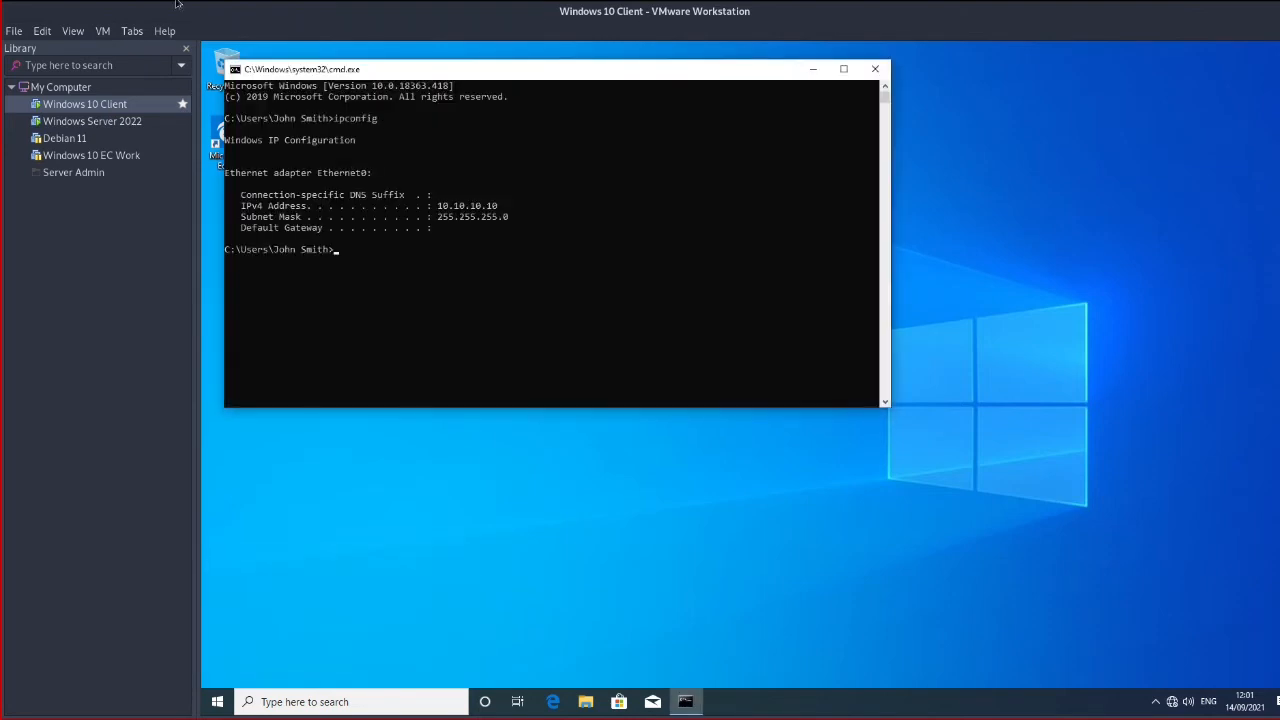
{"action": "left_click_drag", "start_coordinate": [497, 77], "coordinate": [806, 149]}
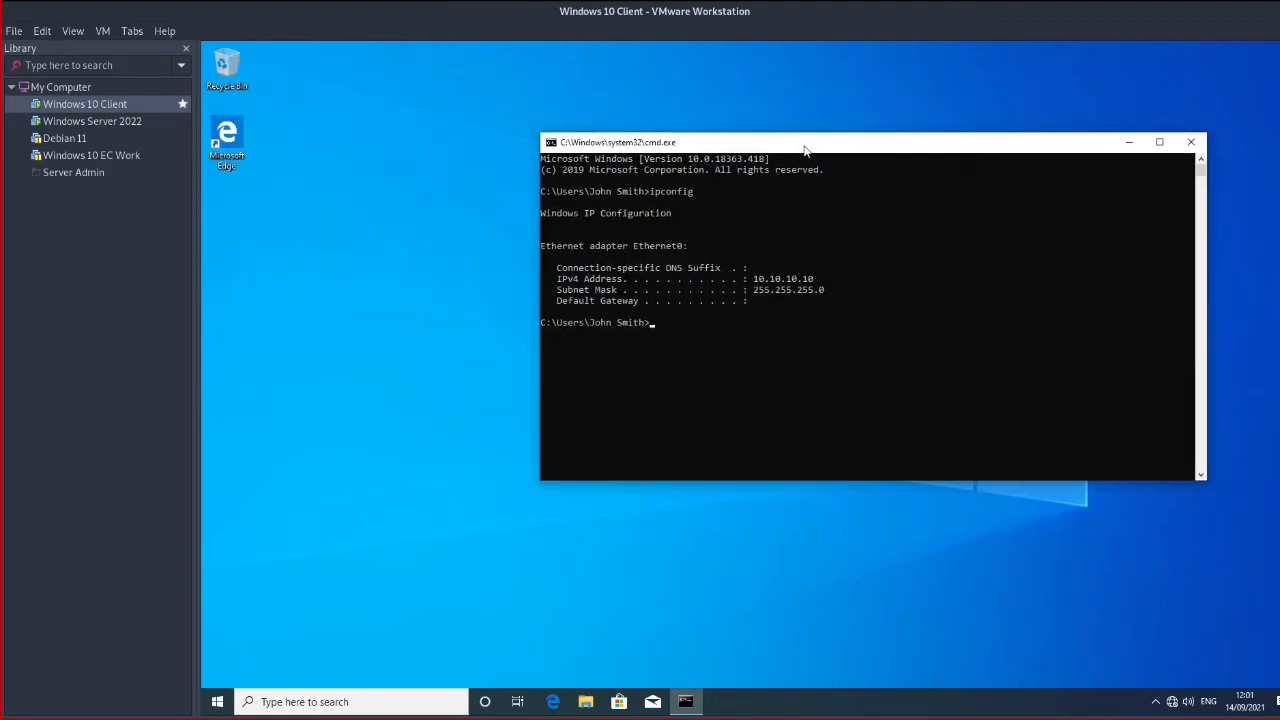
{"action": "left_click", "coordinate": [92, 121]}
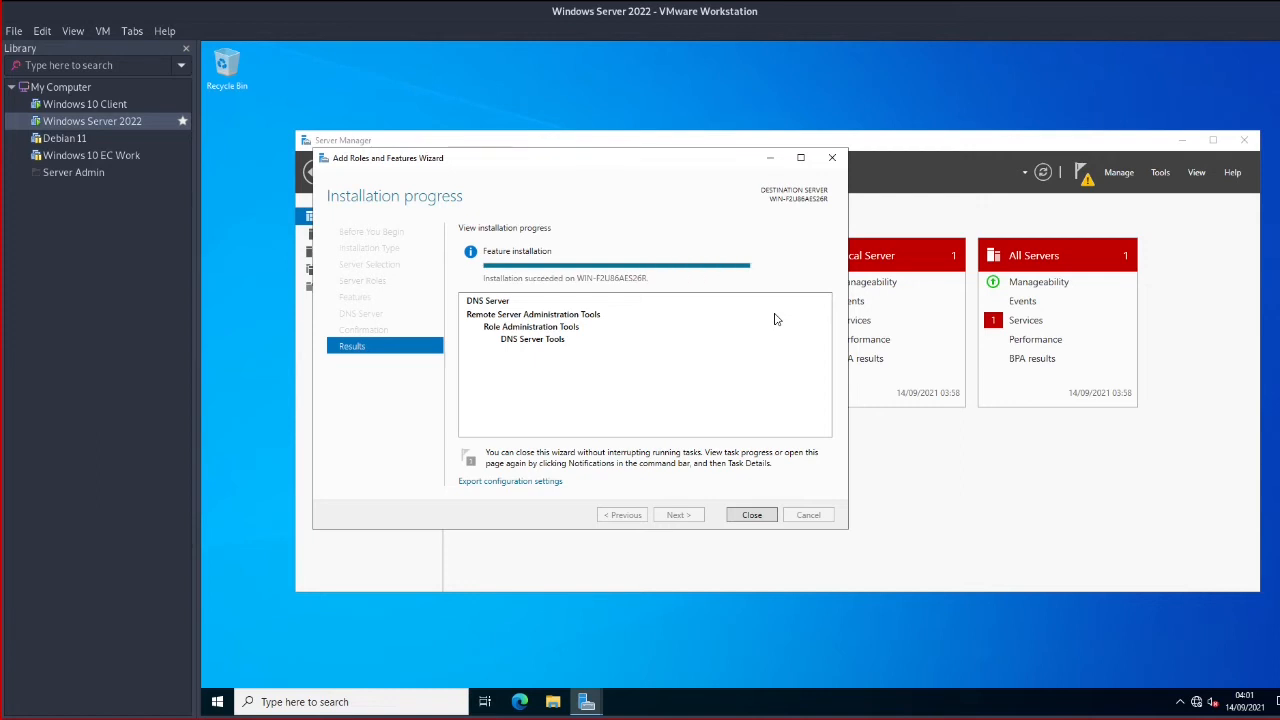
Close the finished DNS install wizard and launch 'Promote this server to a domain controller'
{"action": "left_click", "coordinate": [751, 515]}
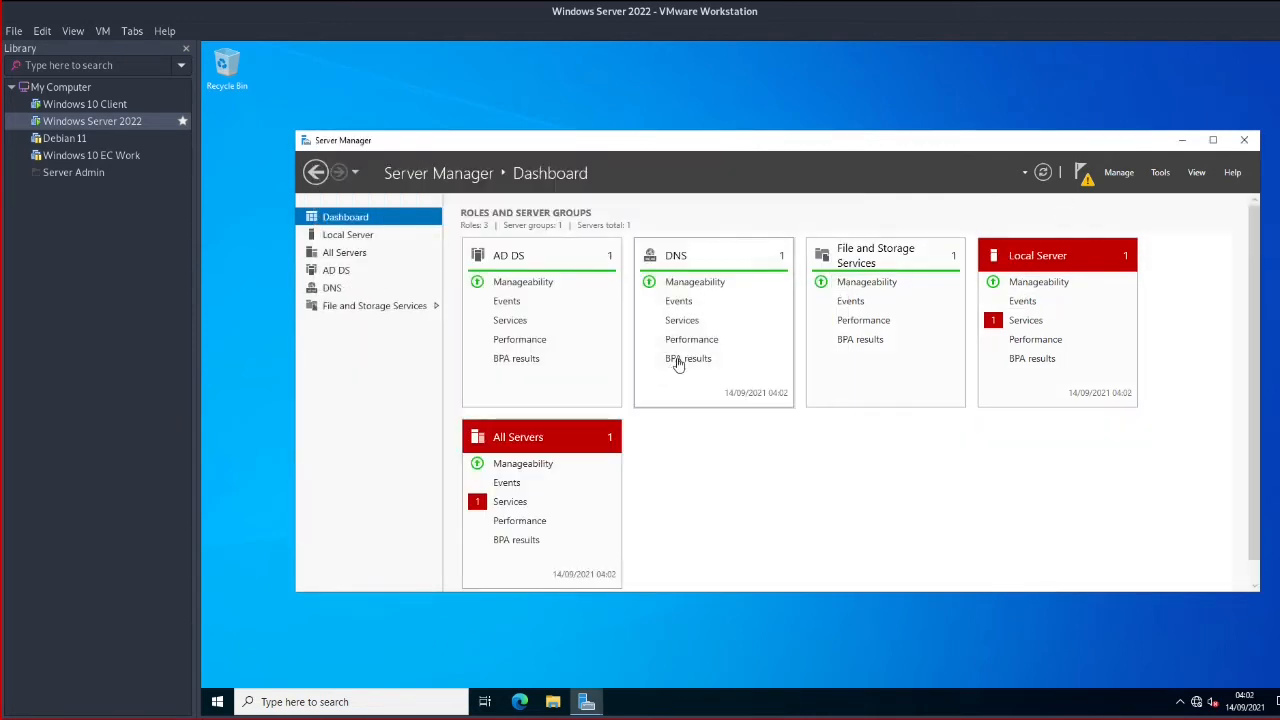
{"action": "left_click", "coordinate": [1085, 176]}
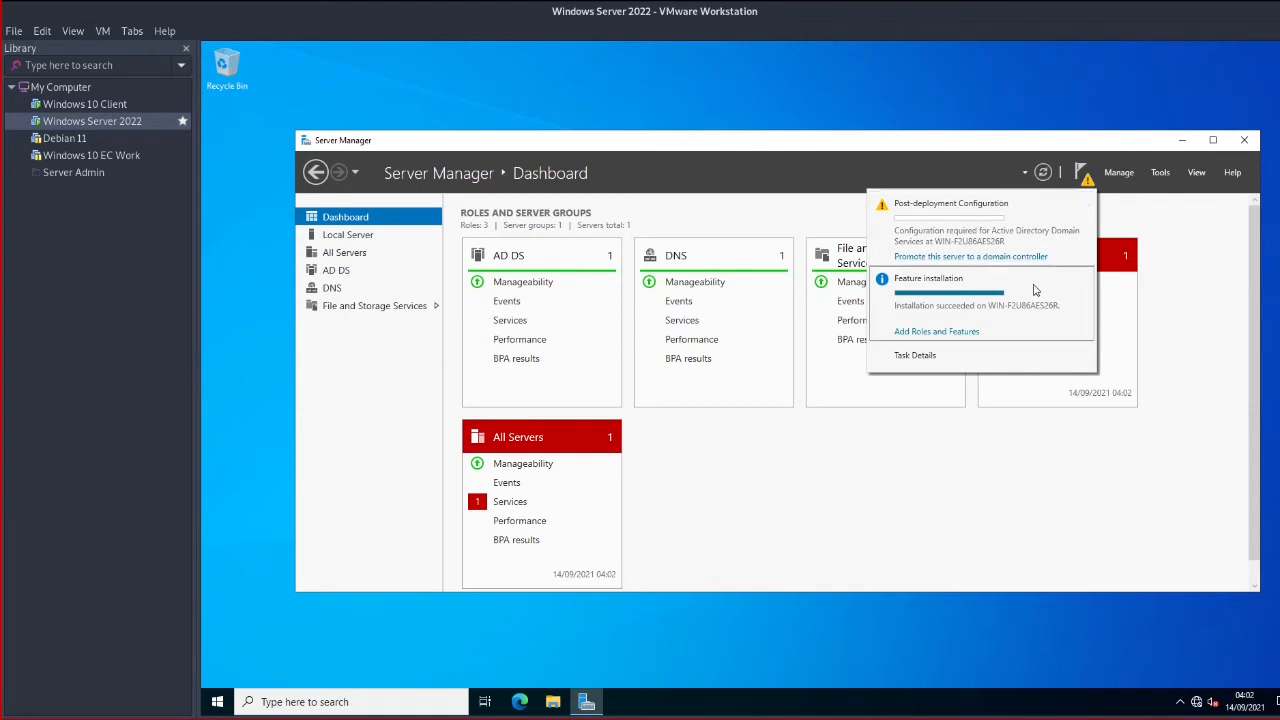
{"action": "left_click", "coordinate": [1084, 281]}
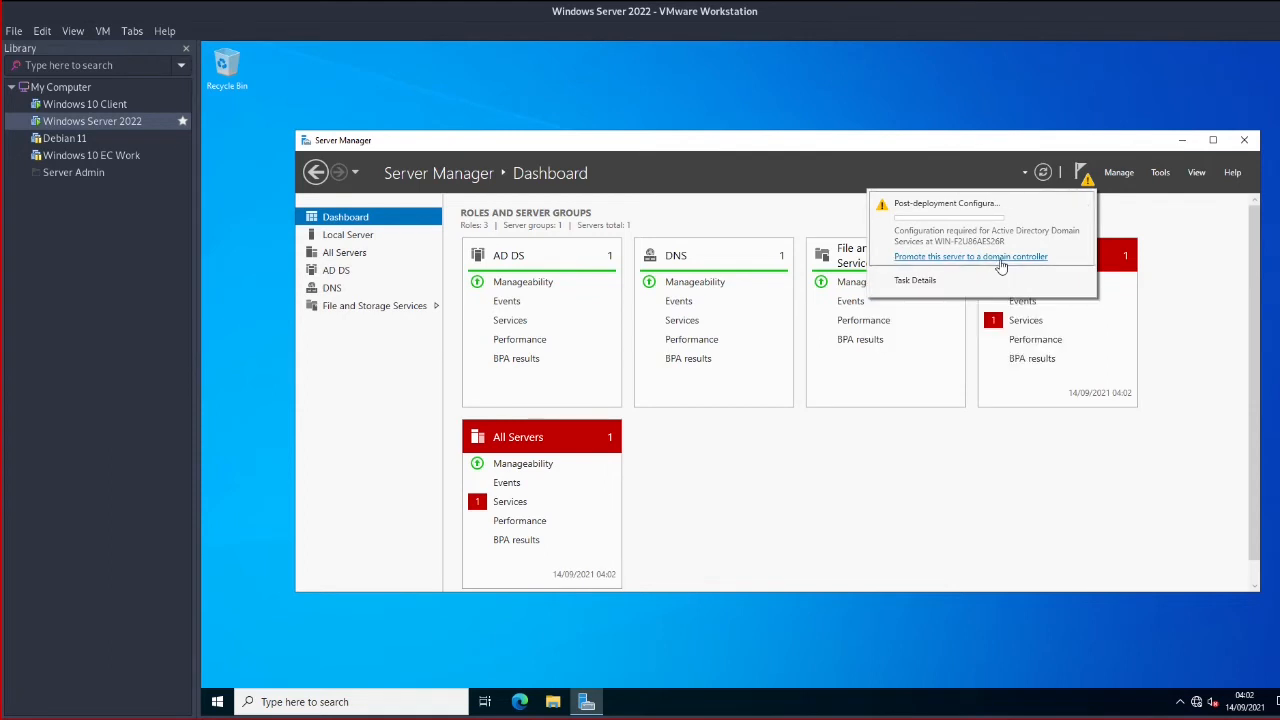
{"action": "left_click", "coordinate": [1000, 257]}
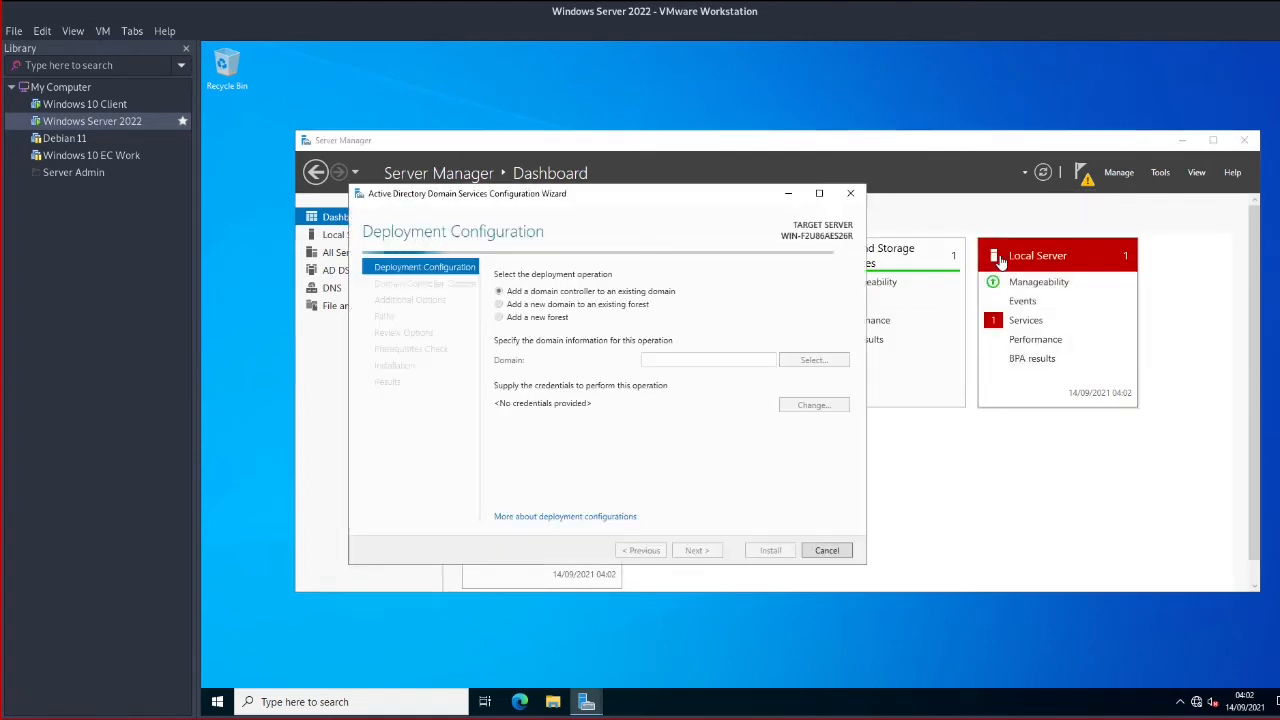
Choose 'Add a new forest' with root domain ec.com and continue
{"action": "left_click", "coordinate": [537, 318]}
{"action": "left_click", "coordinate": [705, 360]}
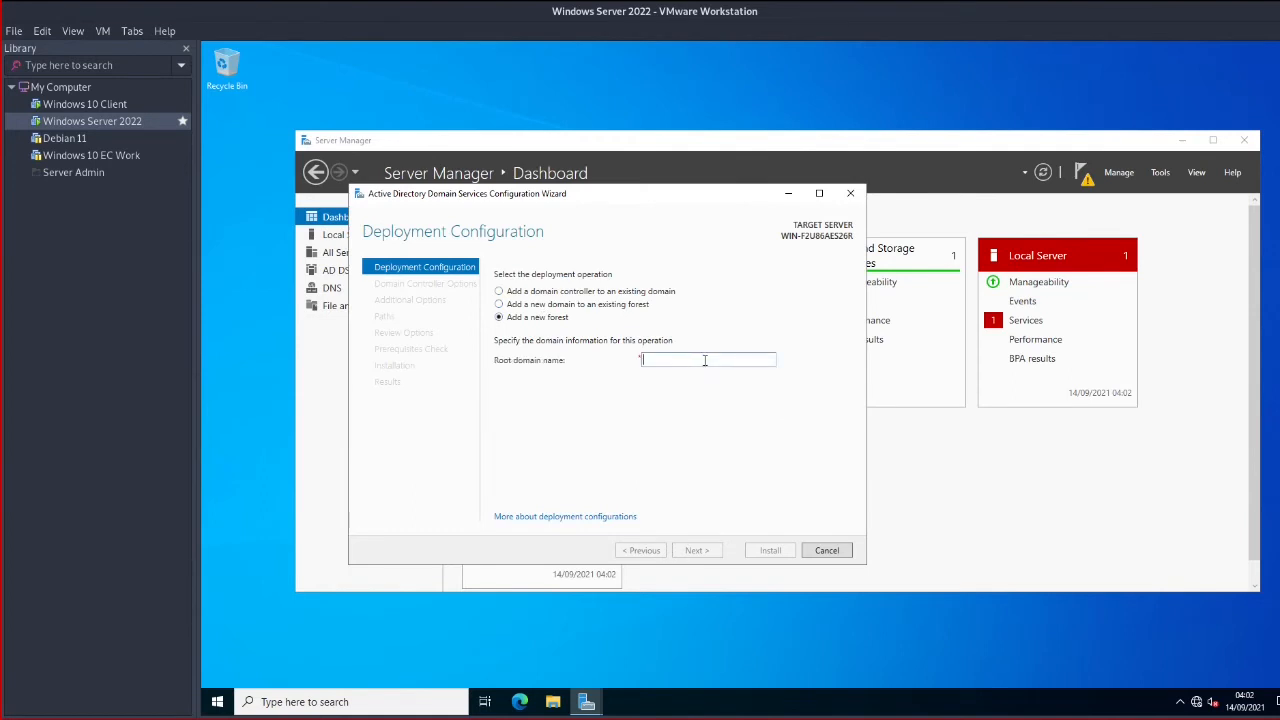
{"action": "type", "text": "ec.com"}
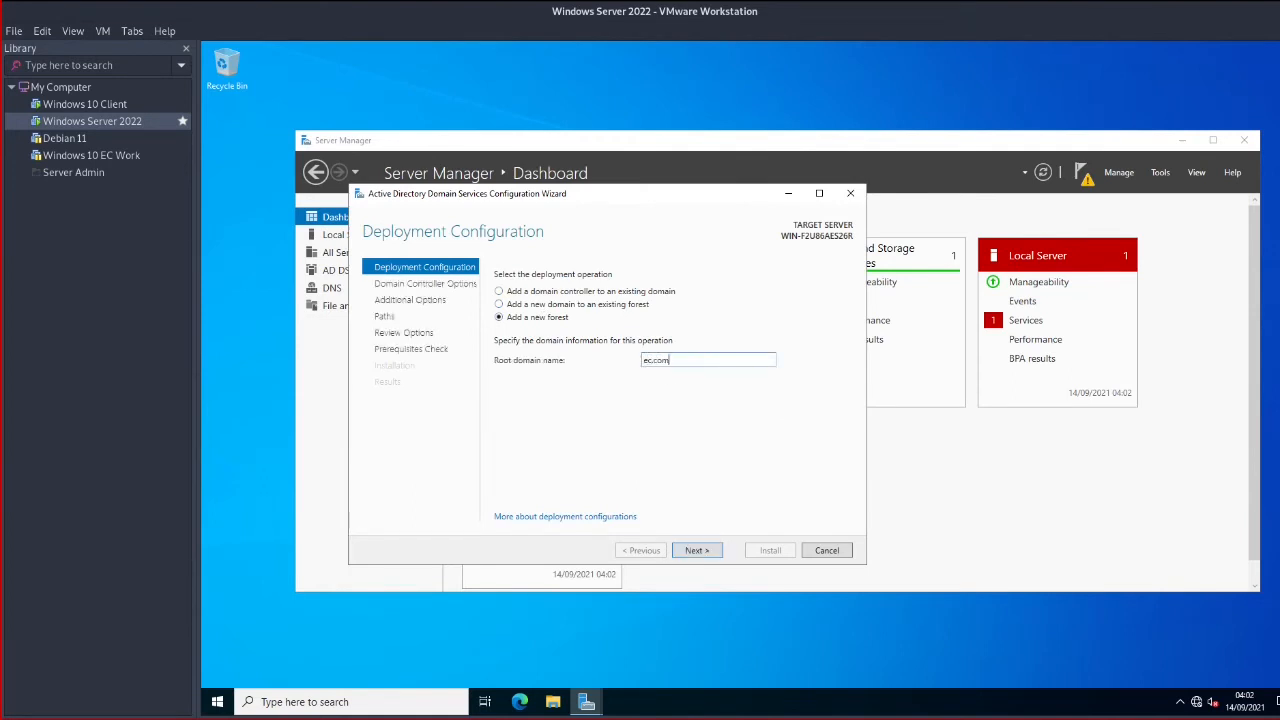
{"action": "left_click", "coordinate": [697, 550]}
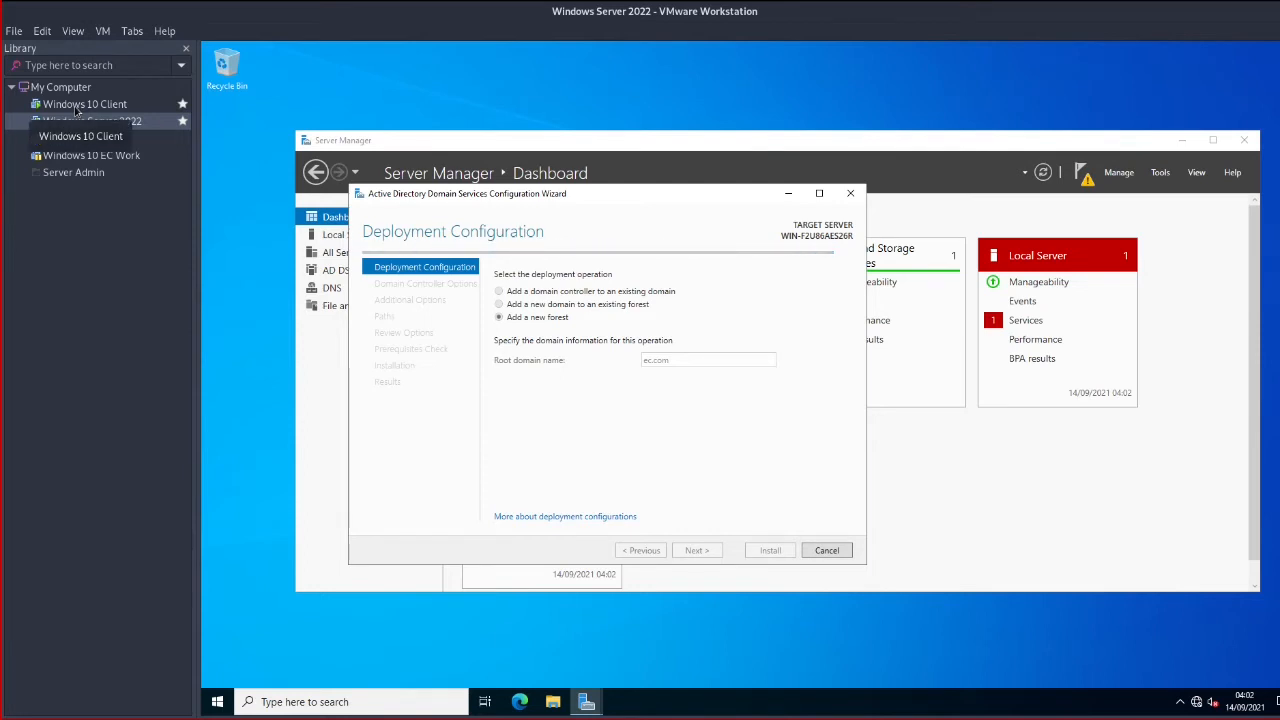
On the Windows 10 Client, go to Settings > System > About, then cancel renaming the PC
{"action": "left_click", "coordinate": [77, 110]}
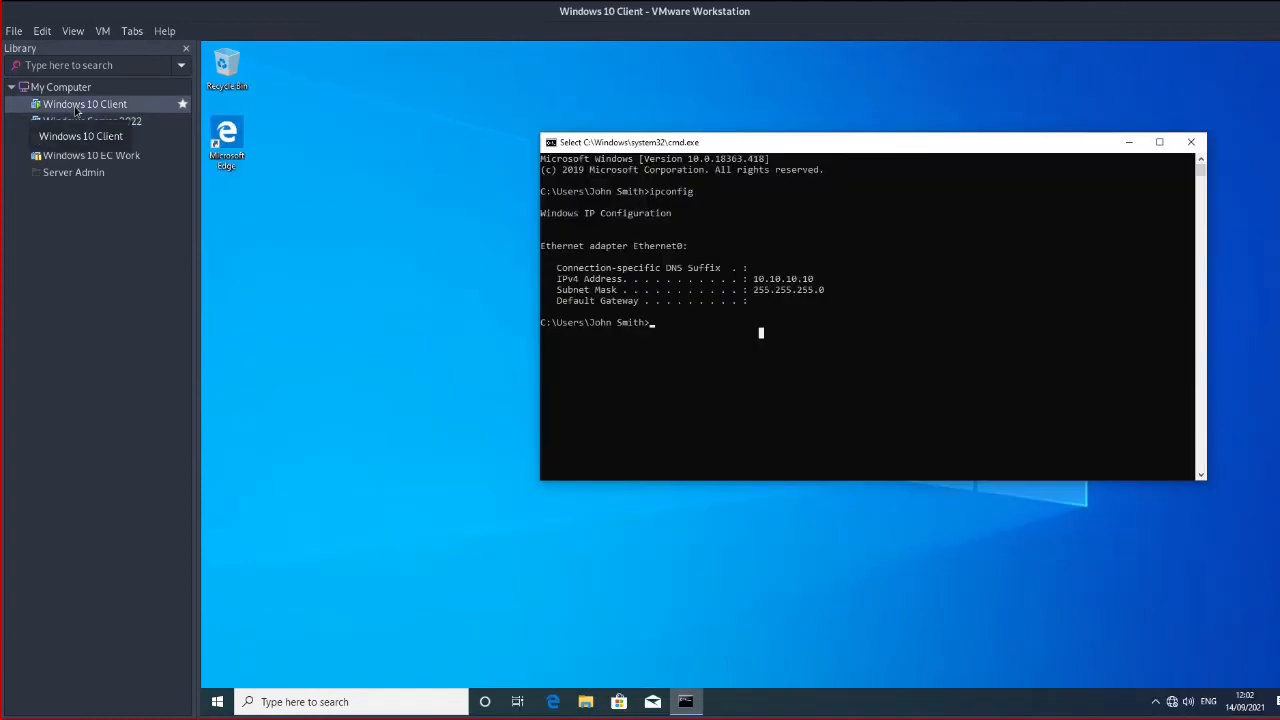
{"action": "left_click", "coordinate": [216, 703]}
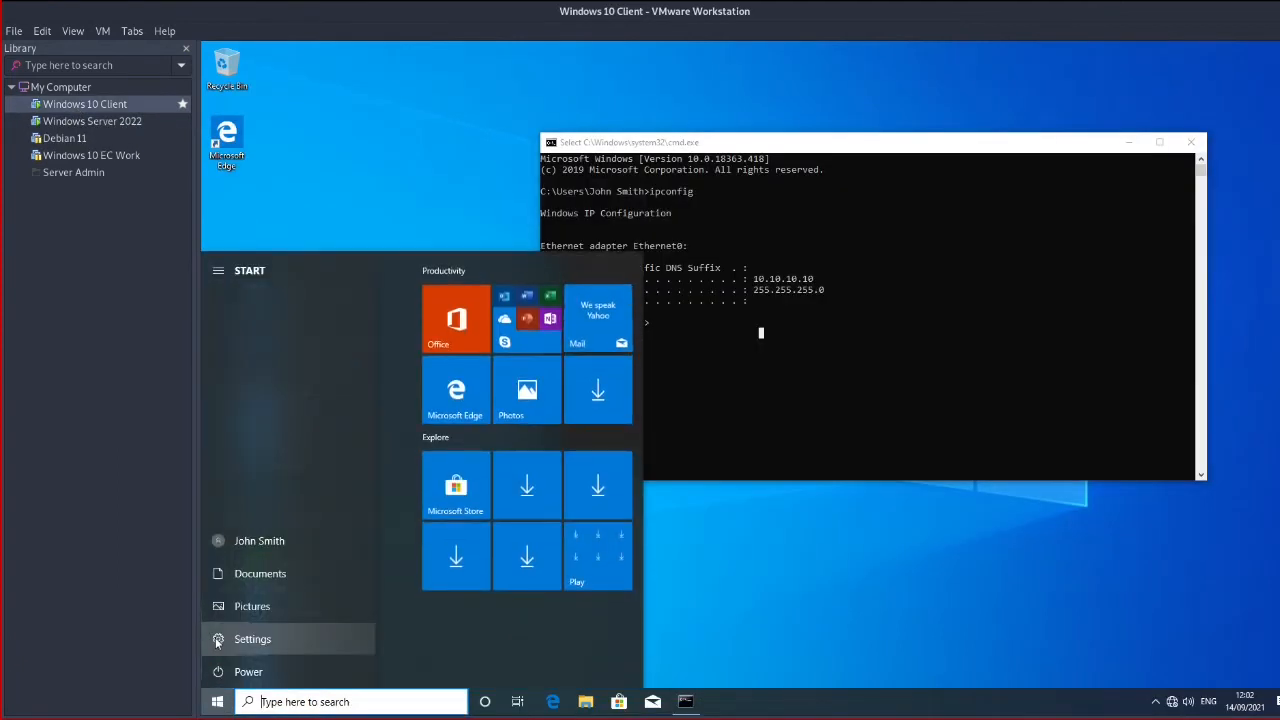
{"action": "left_click", "coordinate": [217, 640]}
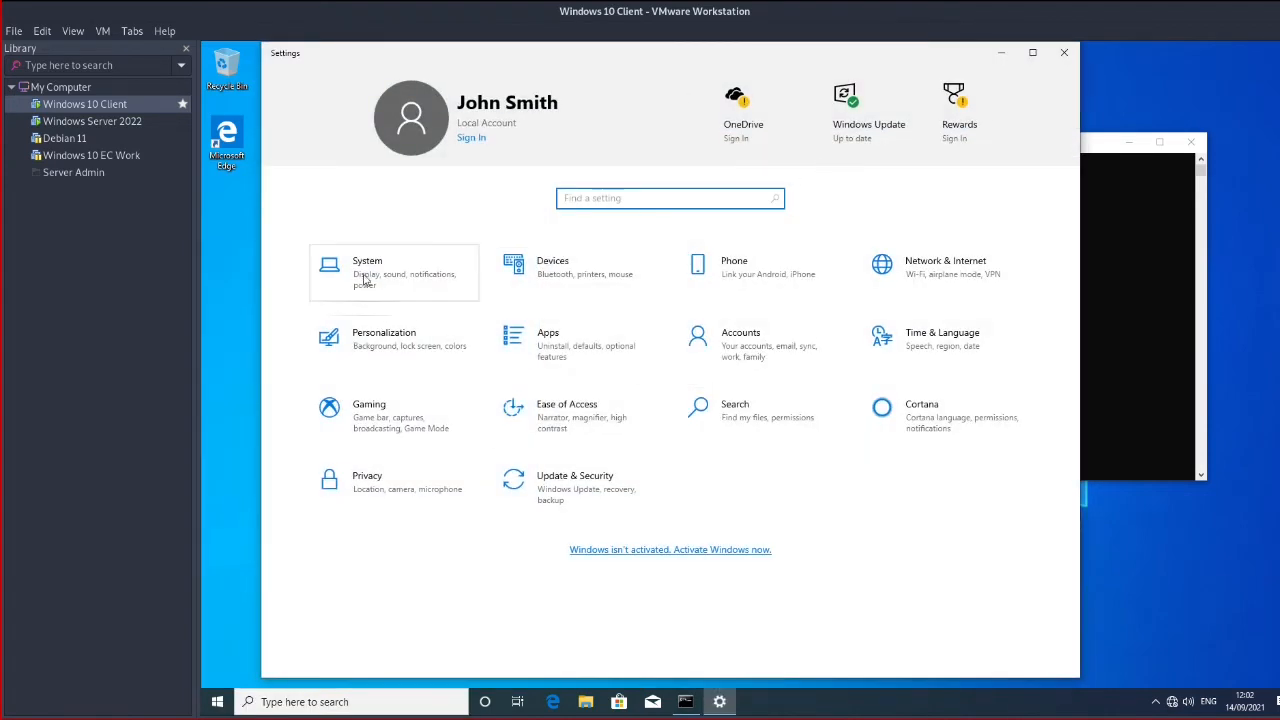
{"action": "left_click", "coordinate": [366, 276]}
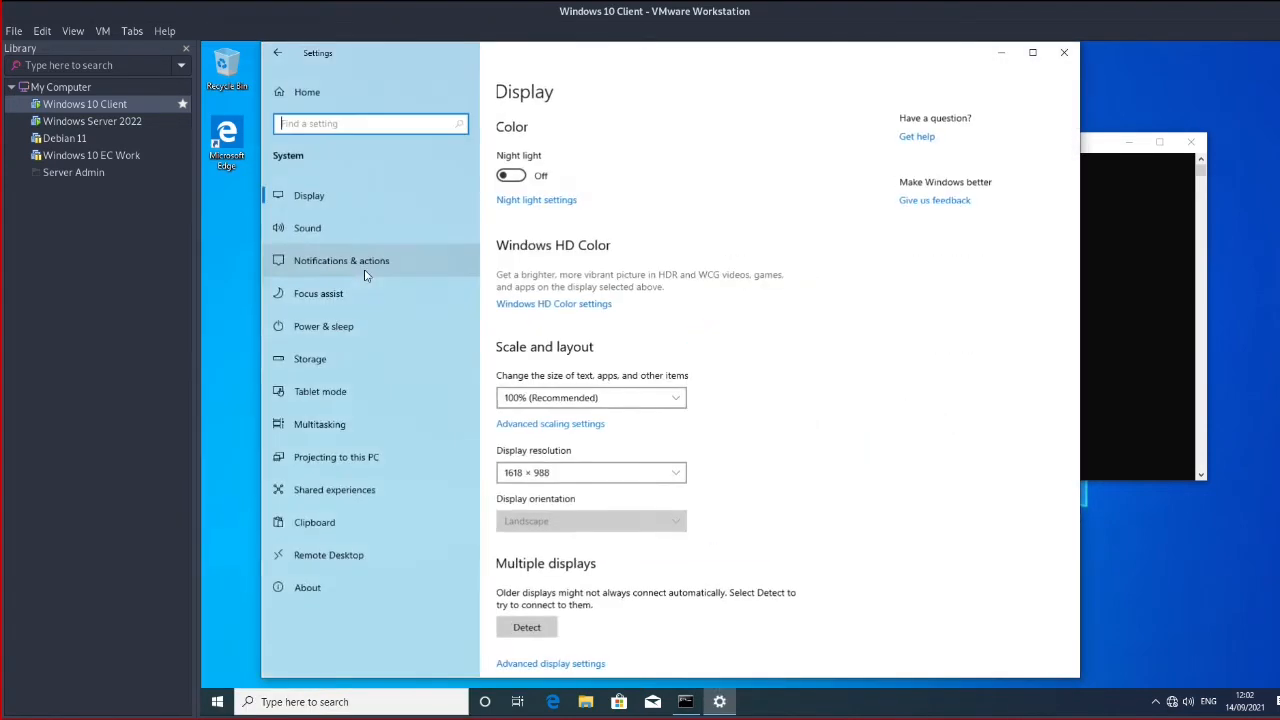
{"action": "left_click", "coordinate": [349, 588]}
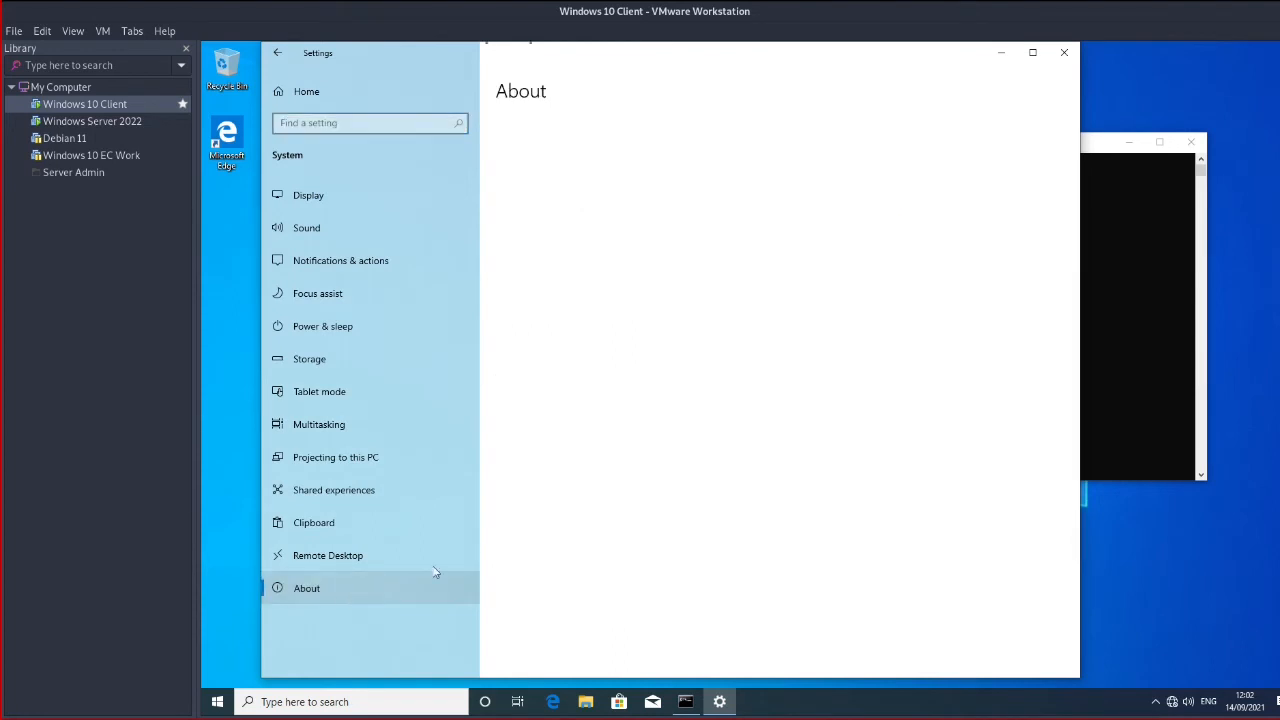
{"action": "scroll", "coordinate": [713, 433], "scroll_direction": "down", "scroll_amount": 2}
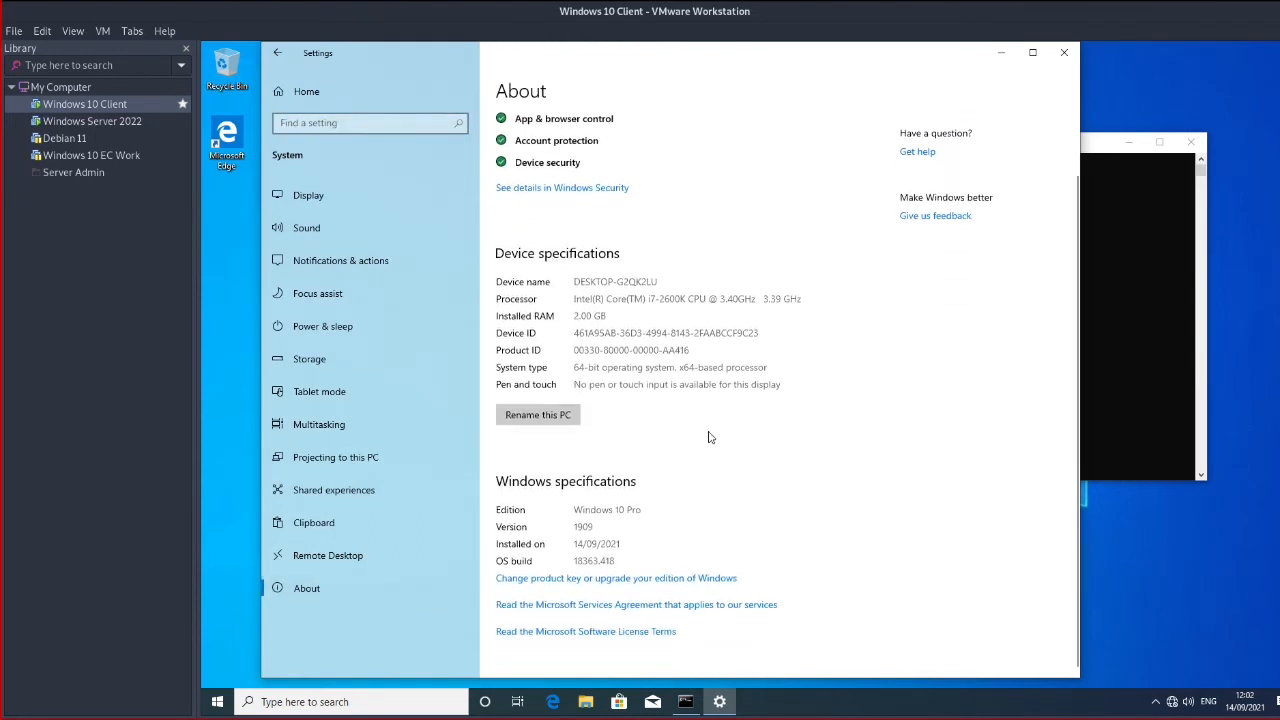
{"action": "left_click", "coordinate": [538, 415]}
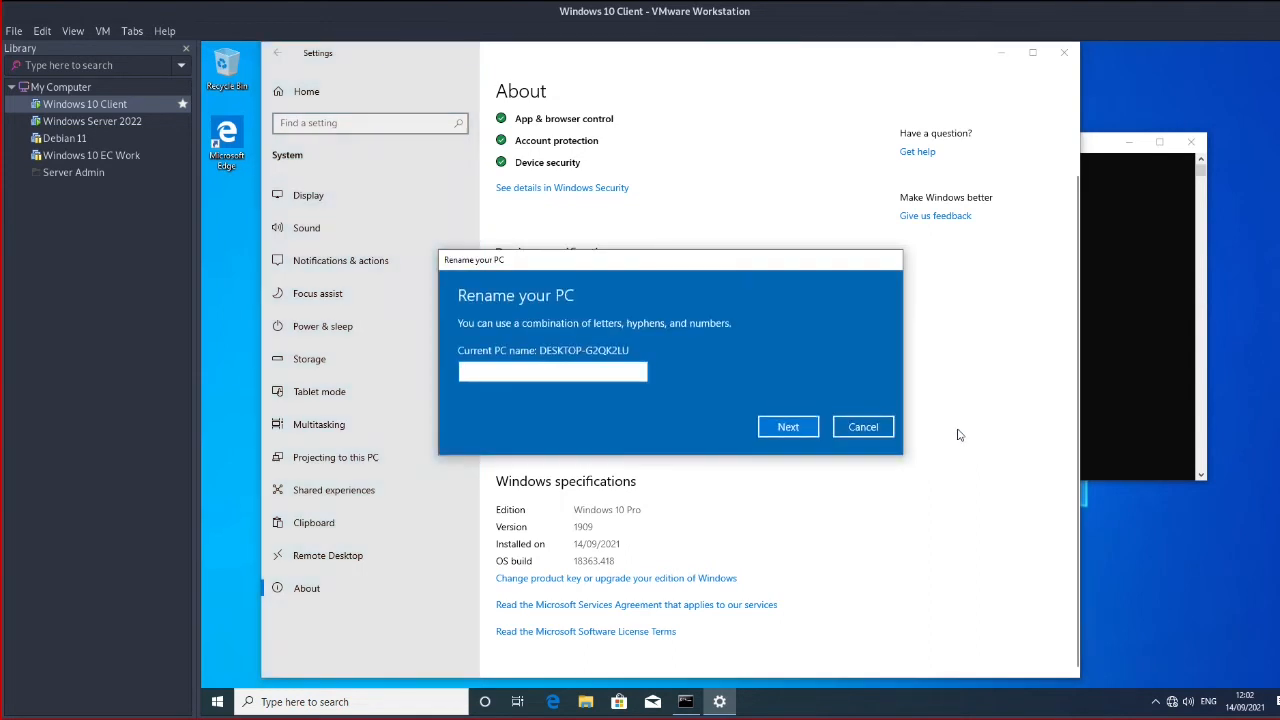
{"action": "left_click", "coordinate": [857, 429]}
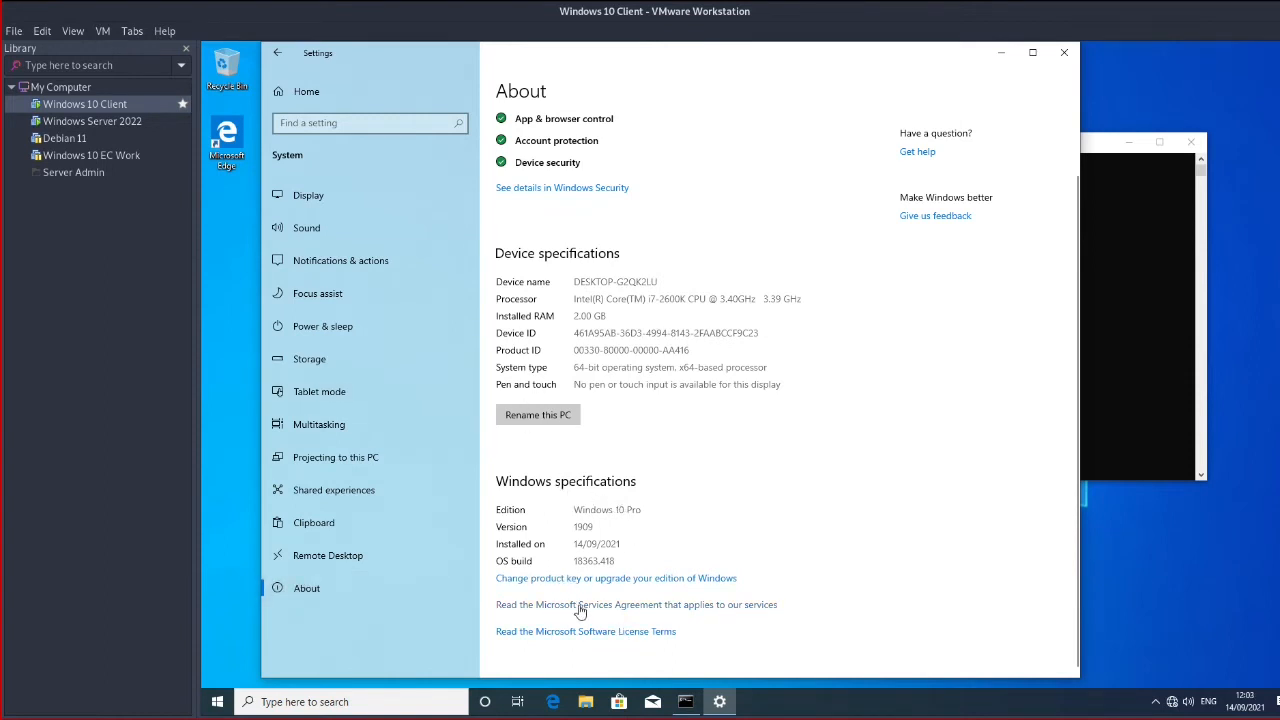
Bring up the client's System Properties Computer Name tab, then select the Windows Server 2022 VM
{"action": "scroll", "coordinate": [603, 405], "scroll_direction": "up", "scroll_amount": 2}
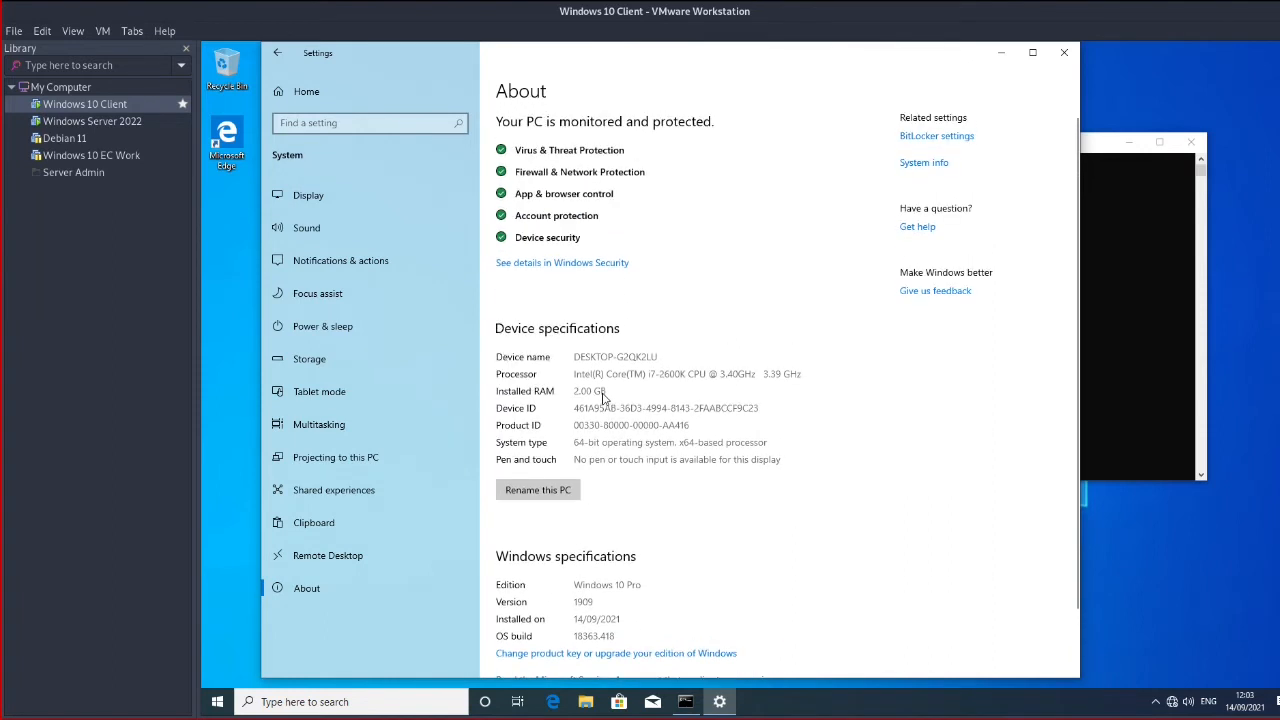
{"action": "left_click", "coordinate": [923, 163]}
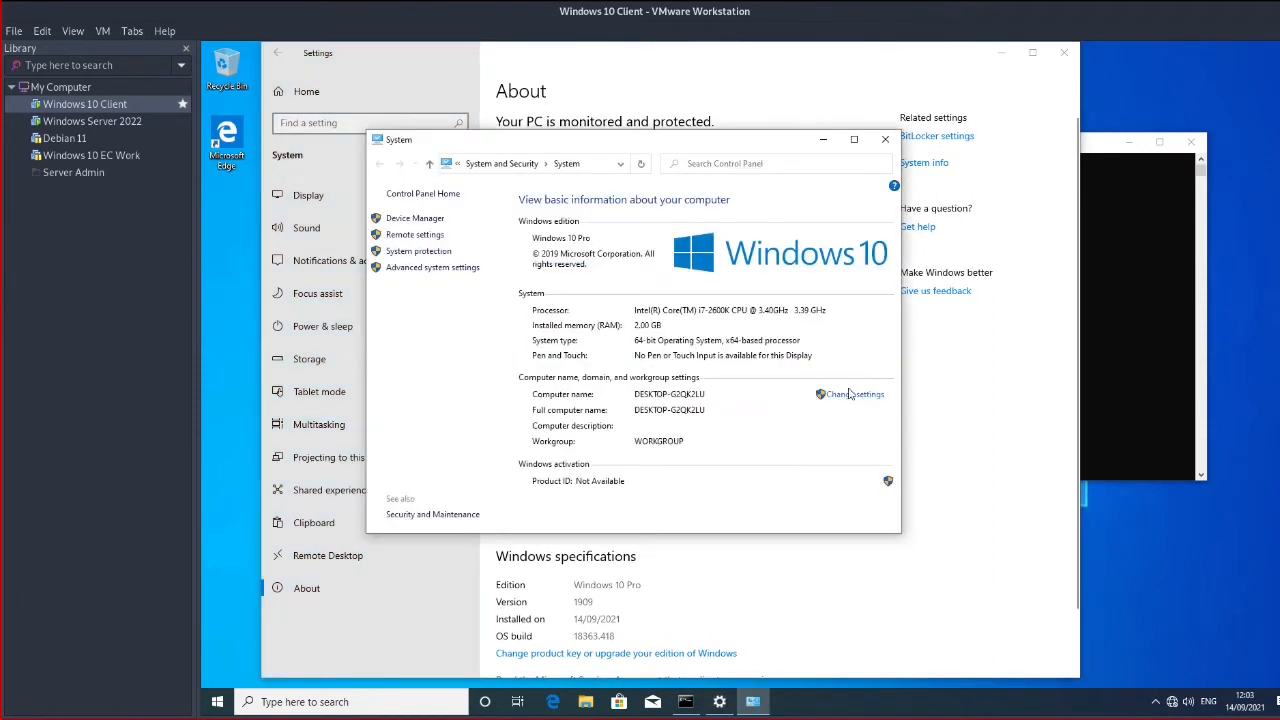
{"action": "left_click", "coordinate": [424, 268]}
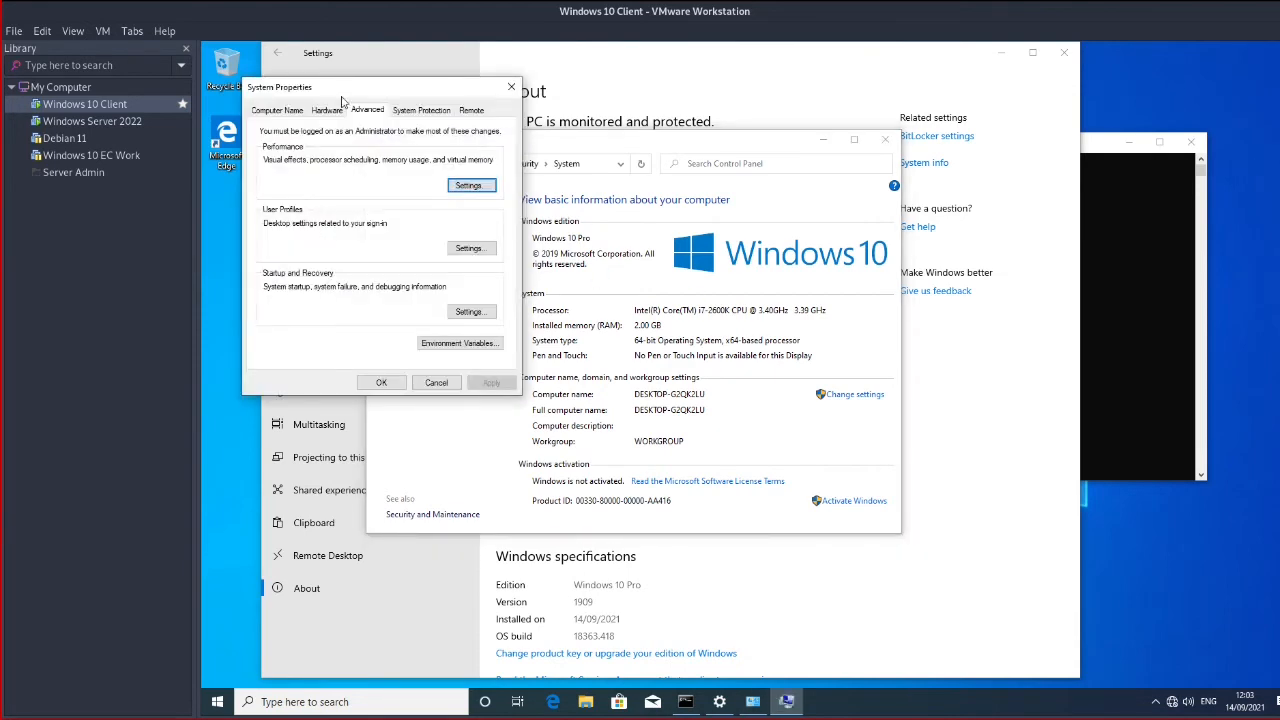
{"action": "left_click", "coordinate": [293, 112]}
{"action": "left_click_drag", "start_coordinate": [370, 93], "coordinate": [386, 261]}
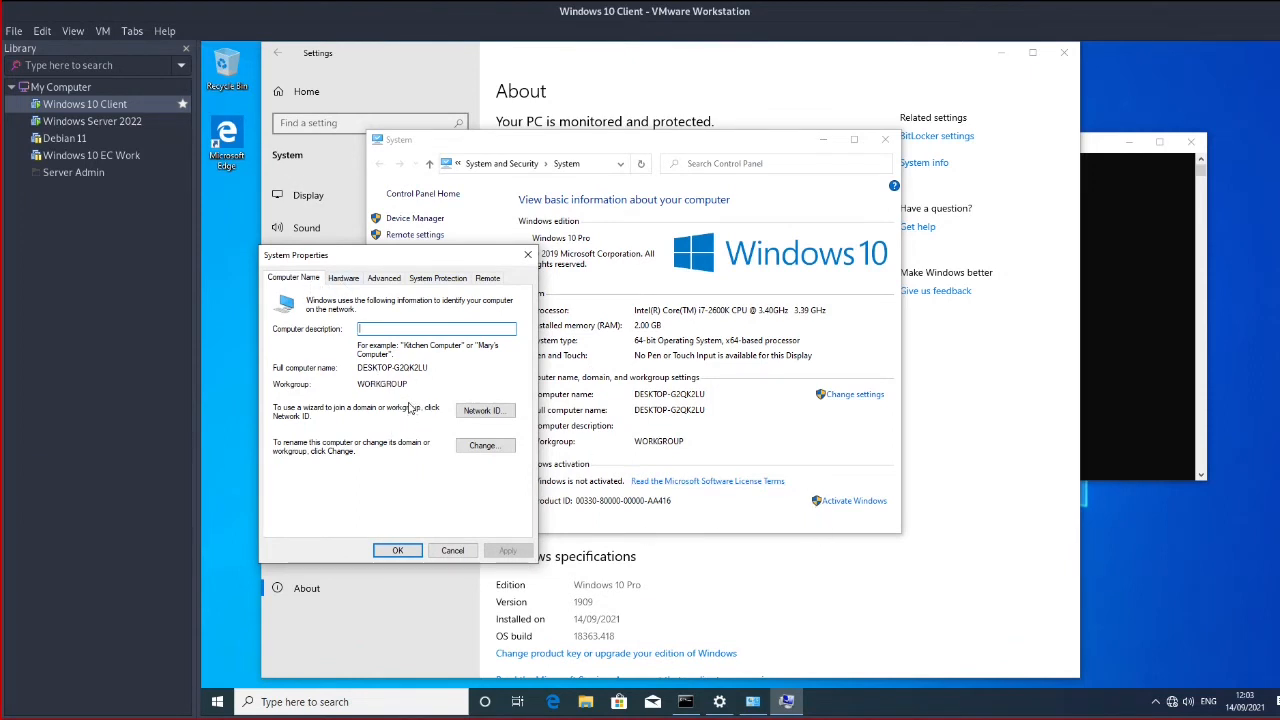
{"action": "left_click", "coordinate": [100, 121]}
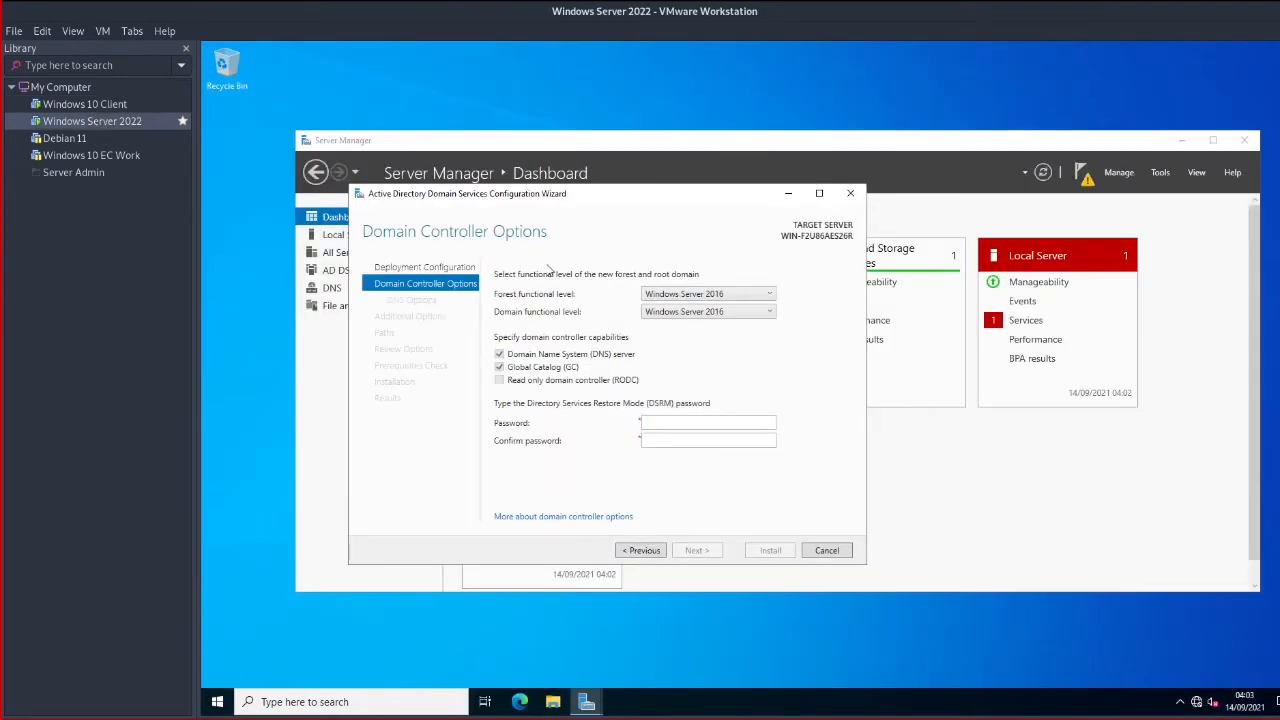
Enter the DSRM password, retype it in Confirm password, and continue to DNS Options
{"action": "left_click", "coordinate": [652, 422]}
{"action": "type", "text": "••••••"}
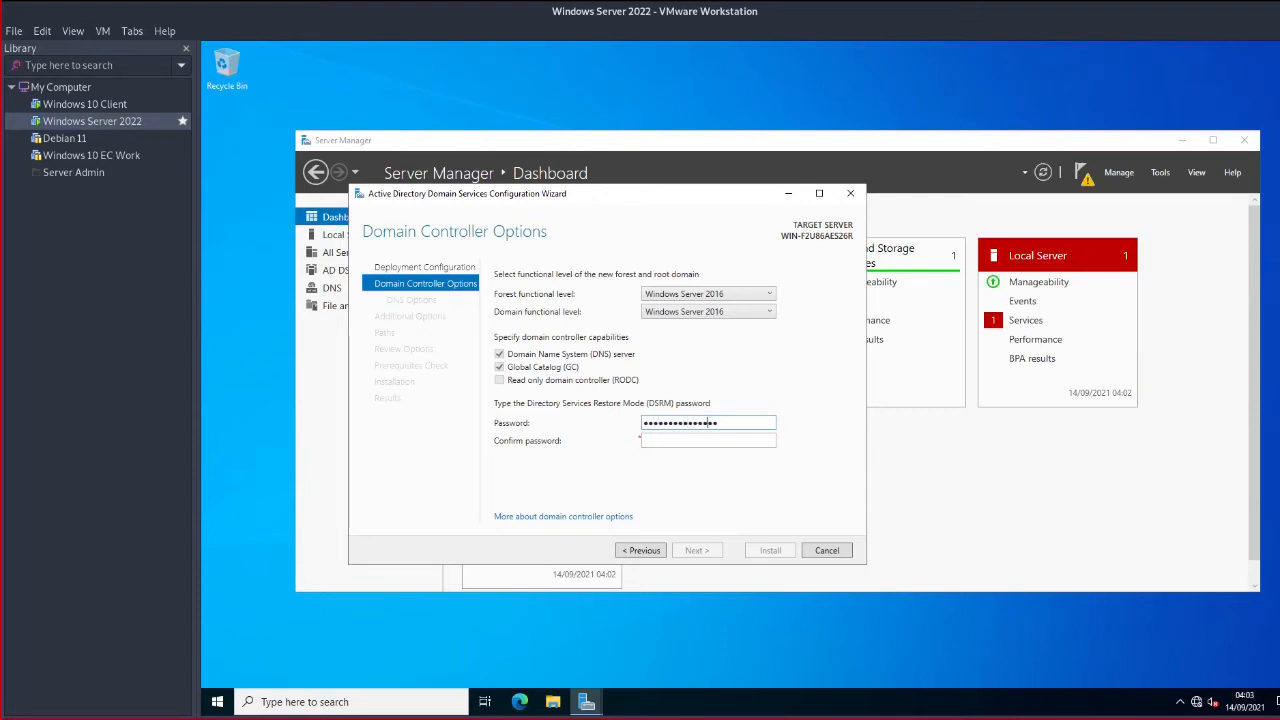
{"action": "key", "text": "Tab"}
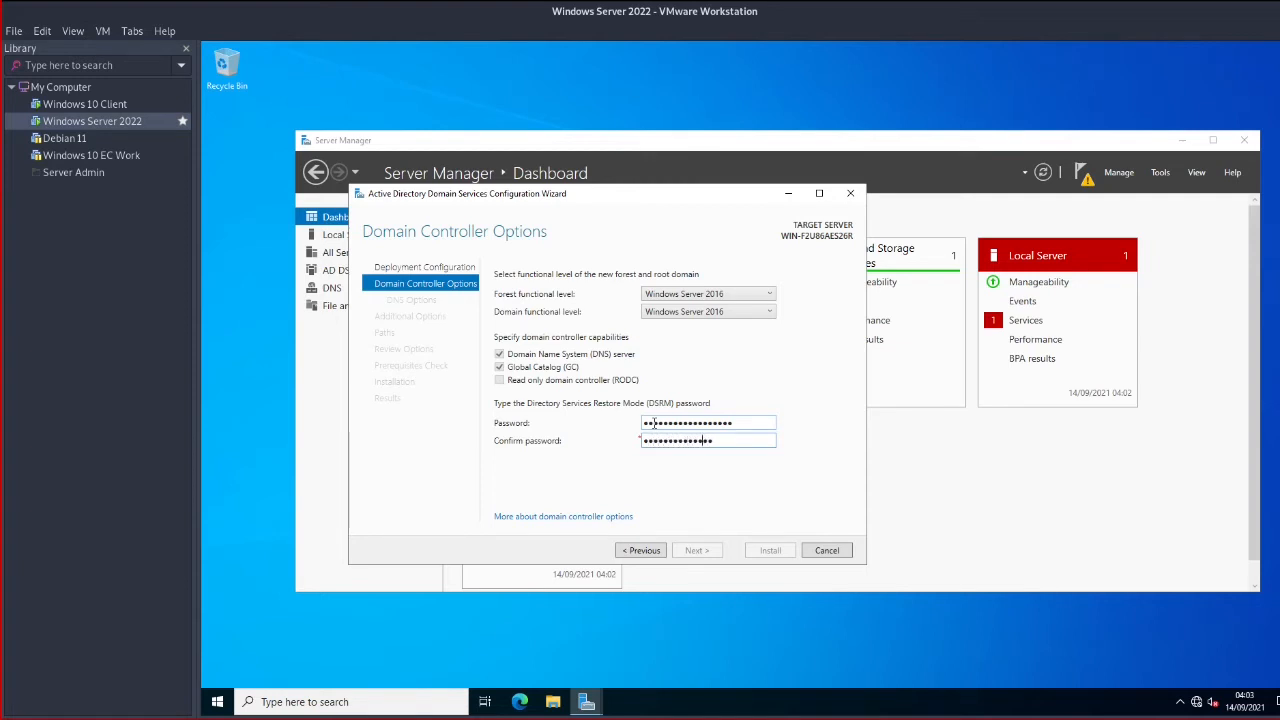
{"action": "key", "text": "BackSpace"}
{"action": "key", "text": "BackSpace"}
{"action": "key", "text": "BackSpace"}
{"action": "key", "text": "BackSpace"}
{"action": "key", "text": "BackSpace"}
{"action": "key", "text": "BackSpace"}
{"action": "type", "text": "************"}
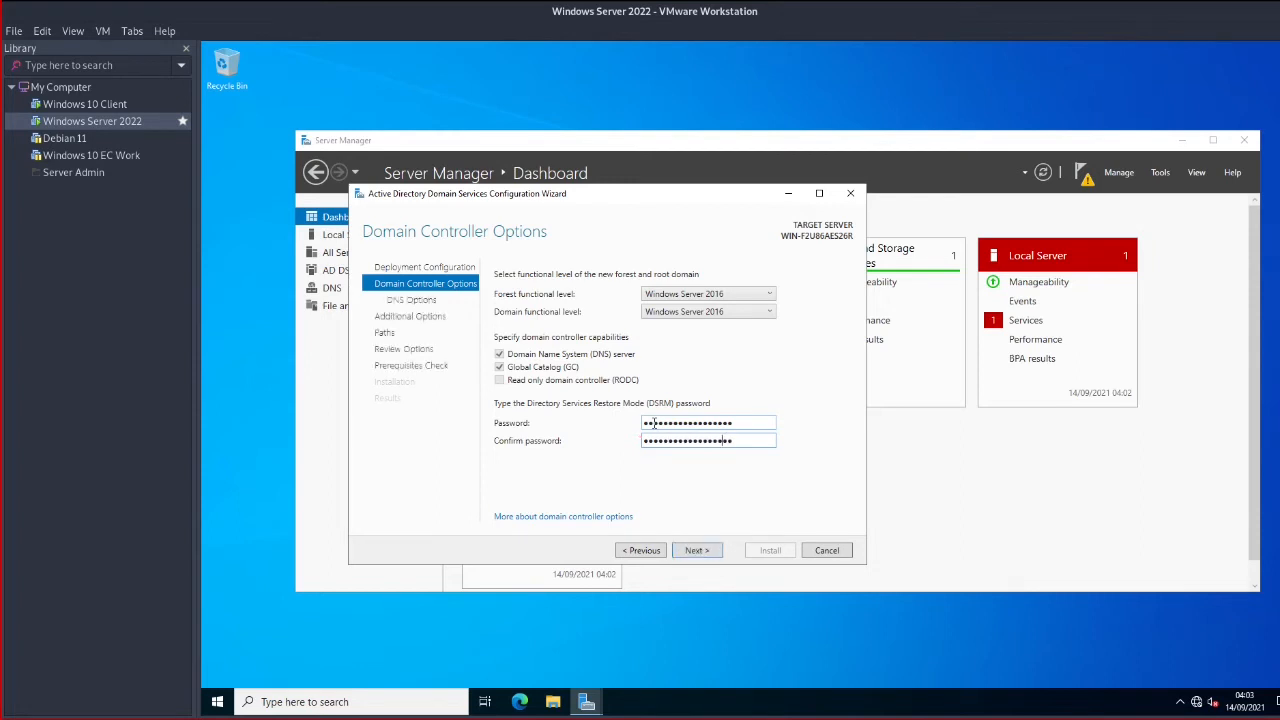
{"action": "left_click", "coordinate": [698, 550]}
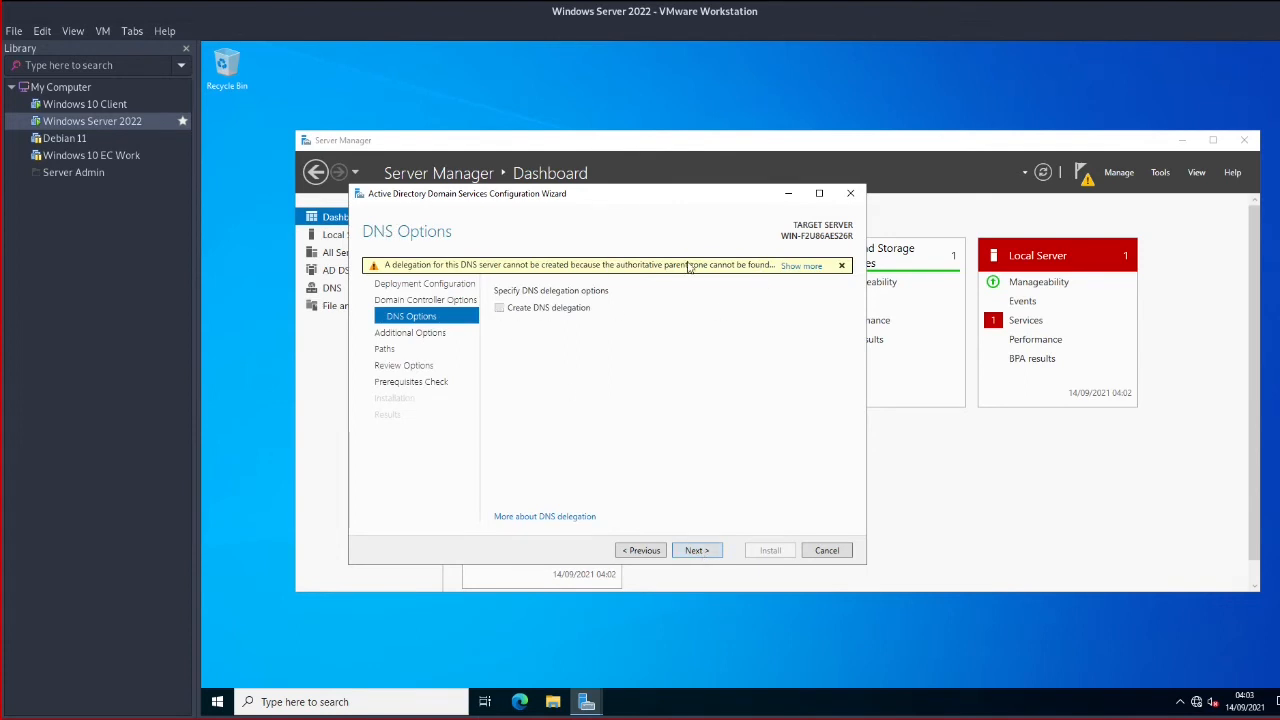
Acknowledge the DNS delegation warning and accept the NetBIOS domain name EC
{"action": "left_click", "coordinate": [801, 265]}
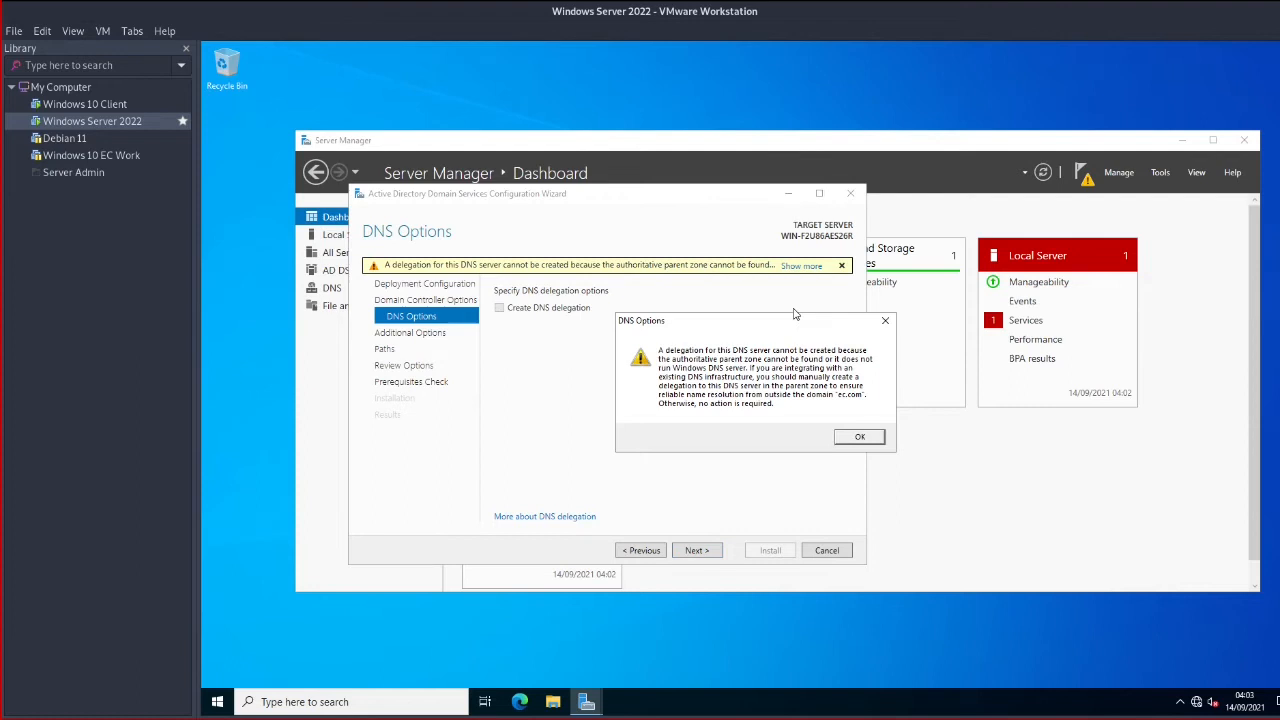
{"action": "left_click", "coordinate": [853, 434]}
{"action": "left_click", "coordinate": [704, 549]}
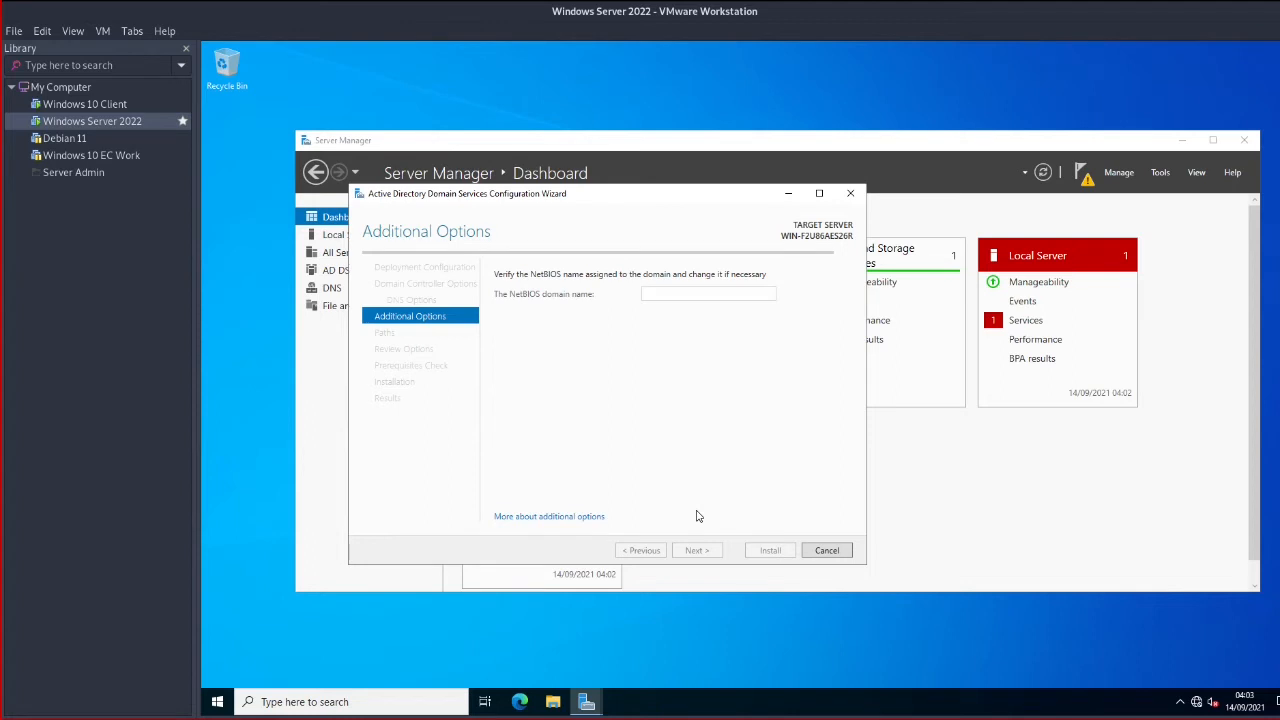
{"action": "left_click", "coordinate": [698, 551]}
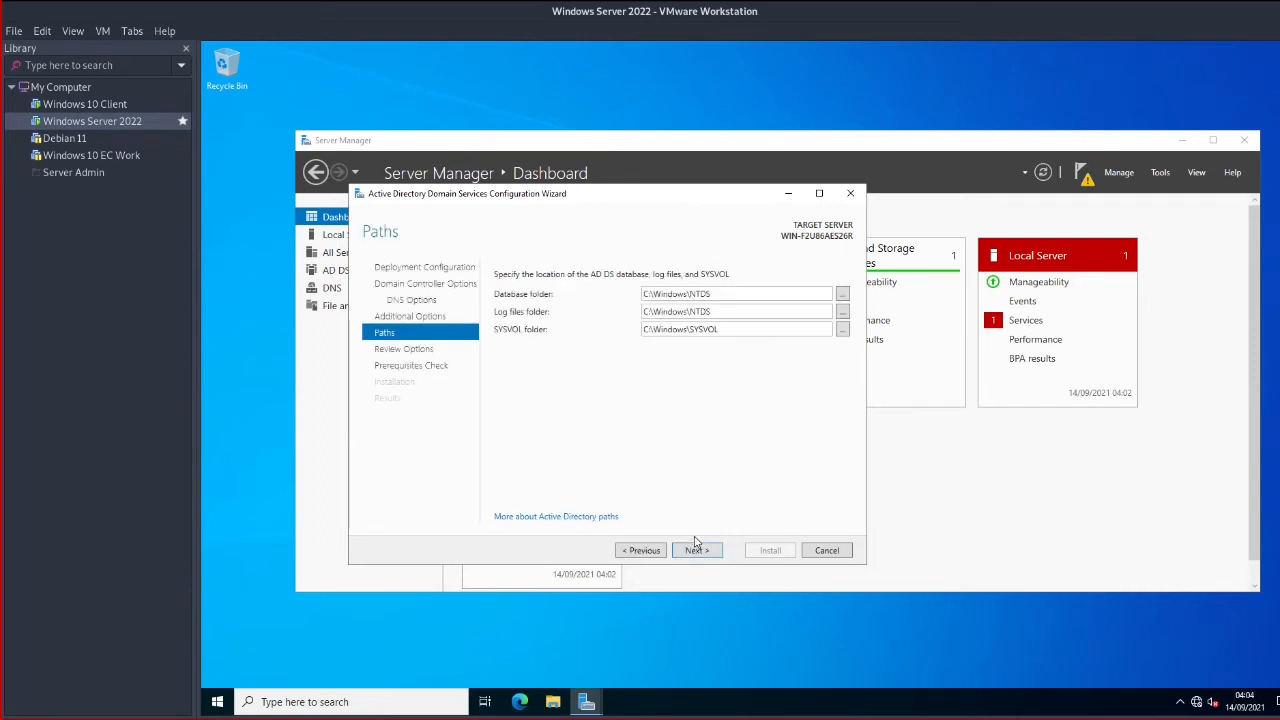
Keep the default NTDS and SYSVOL paths and proceed past Review Options to the prerequisites check
{"action": "left_click", "coordinate": [696, 551]}
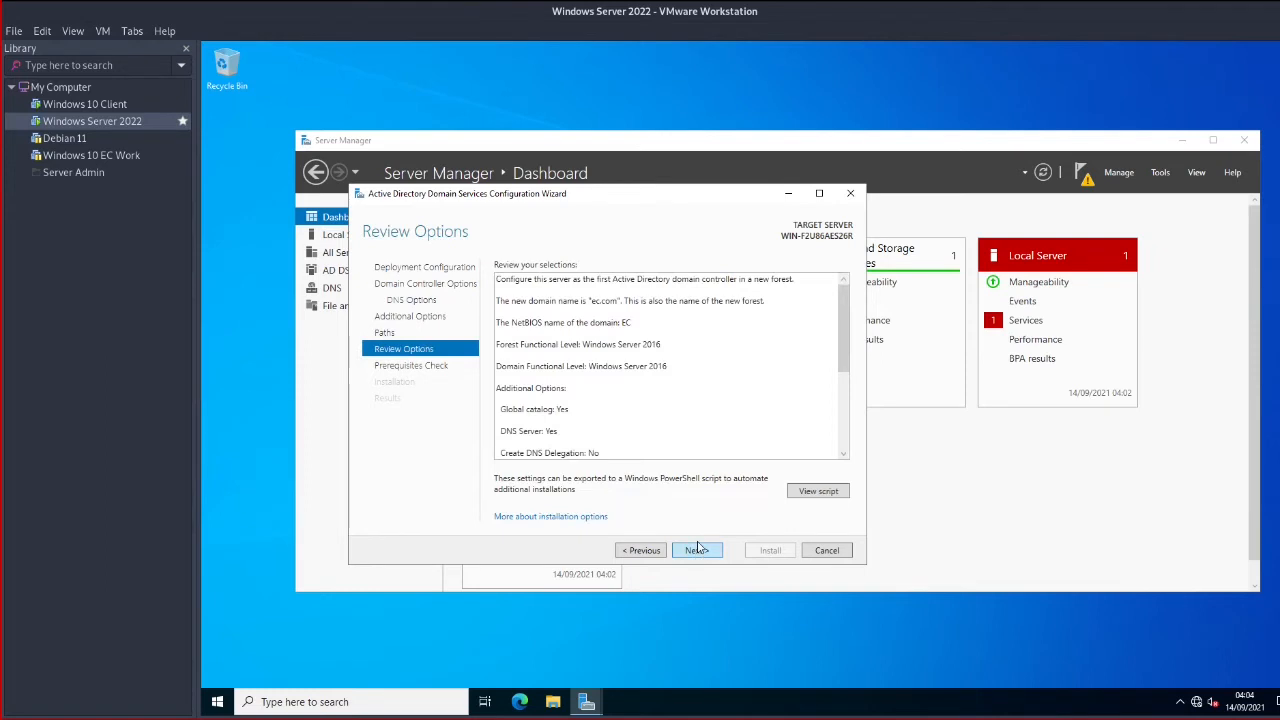
{"action": "left_click", "coordinate": [697, 551]}
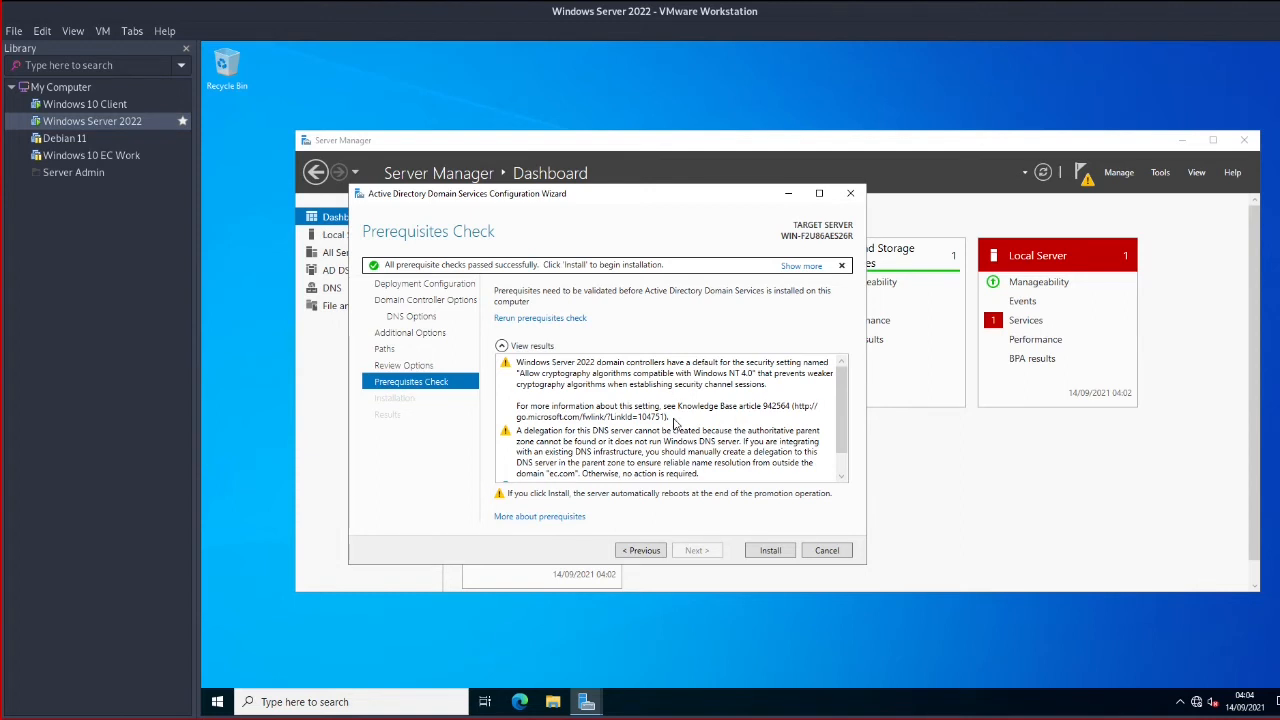
{"action": "scroll", "coordinate": [713, 436], "scroll_direction": "down", "scroll_amount": 2}
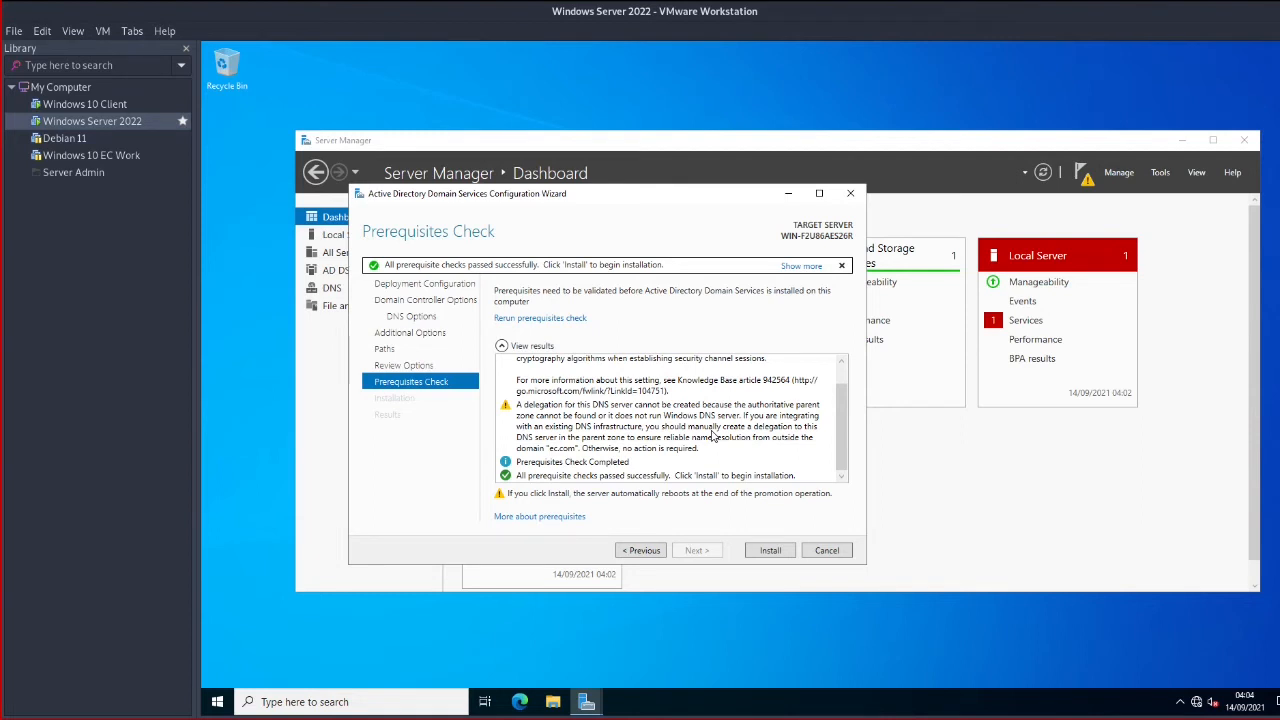
Install AD DS for ec.com and wait until the domain controller configuration completes
{"action": "left_click", "coordinate": [771, 551]}
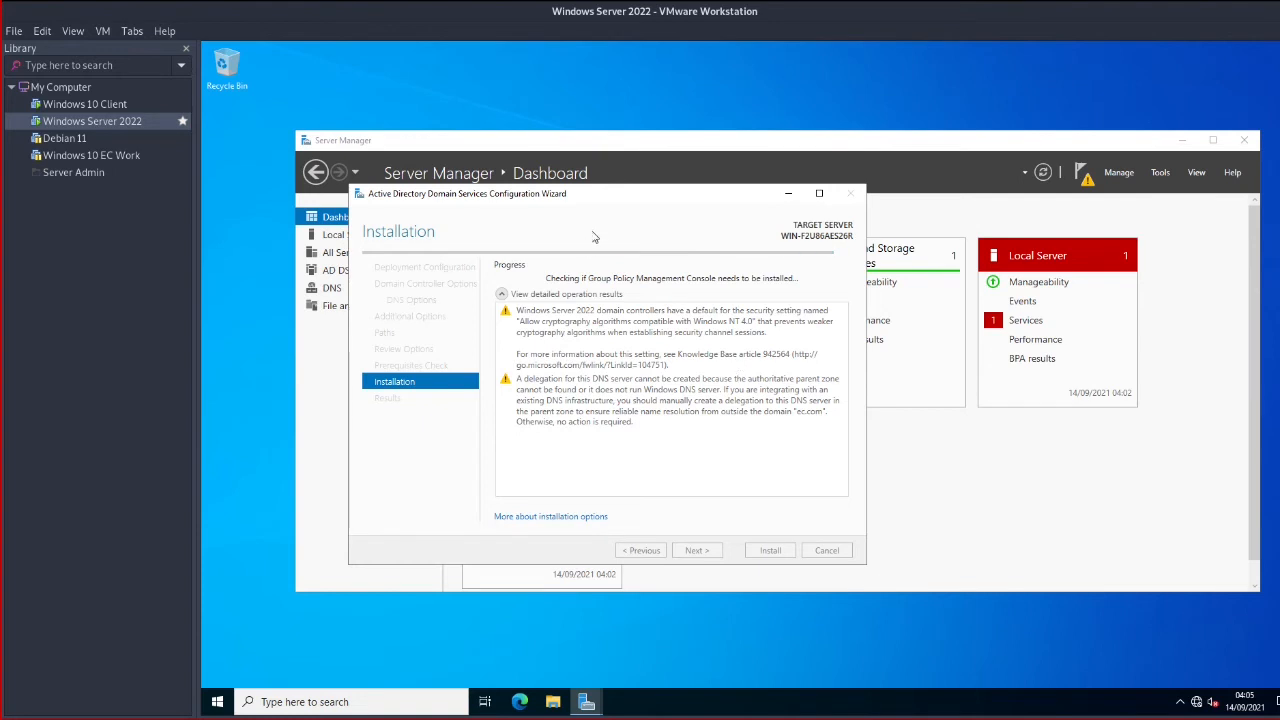
{"action": "left_click_drag", "start_coordinate": [596, 198], "coordinate": [793, 245]}
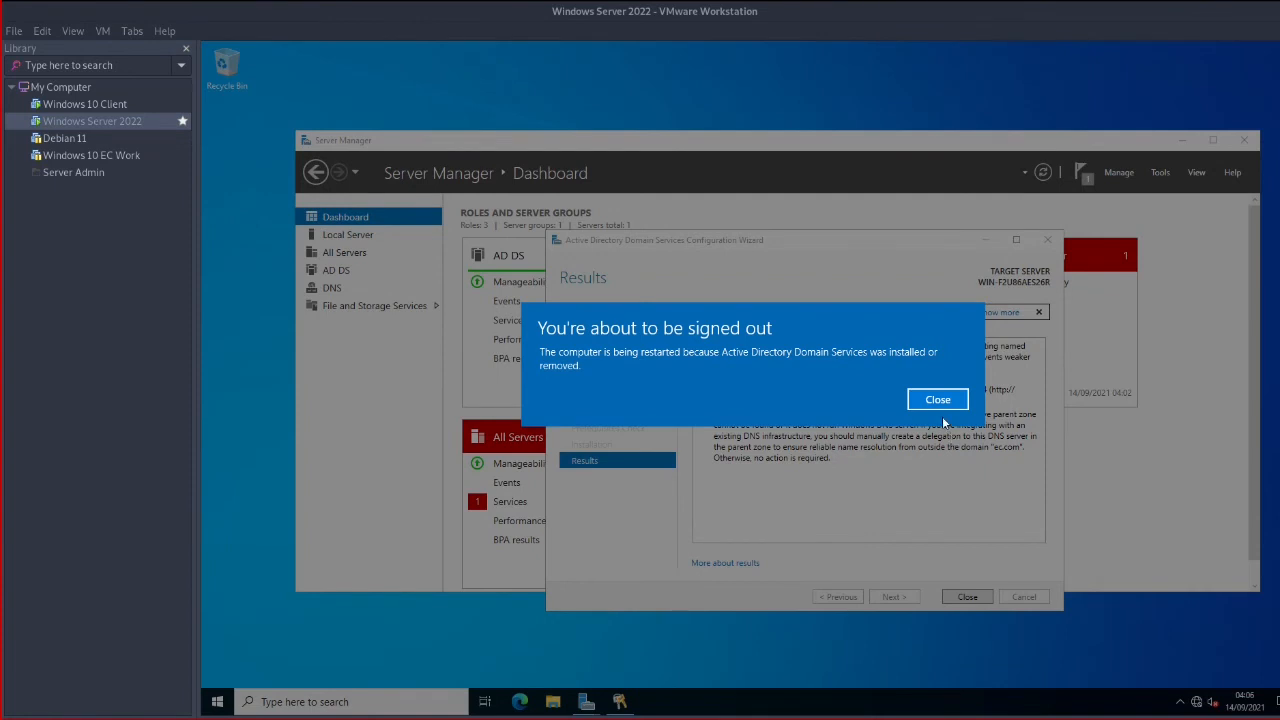
Dismiss the sign-out notice and close the wizard's Results page so the server restarts
{"action": "left_click", "coordinate": [937, 401]}
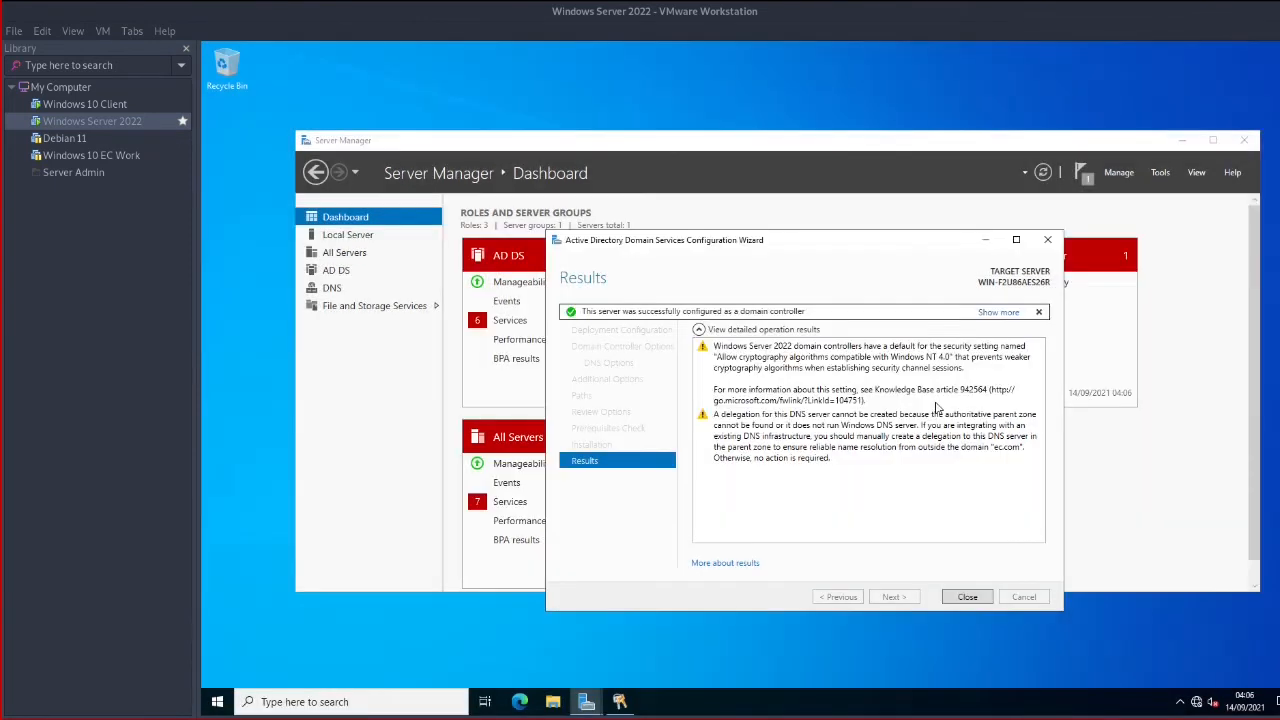
{"action": "left_click", "coordinate": [968, 597]}
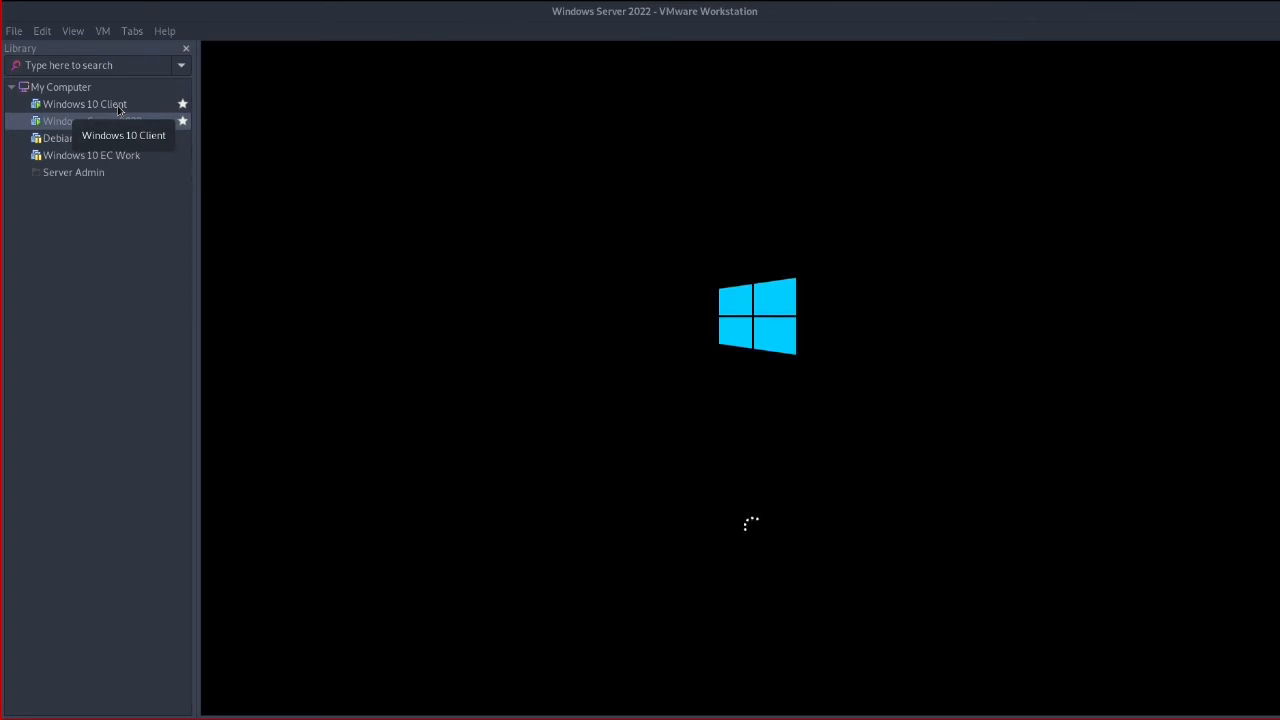
{"action": "left_click", "coordinate": [119, 106]}
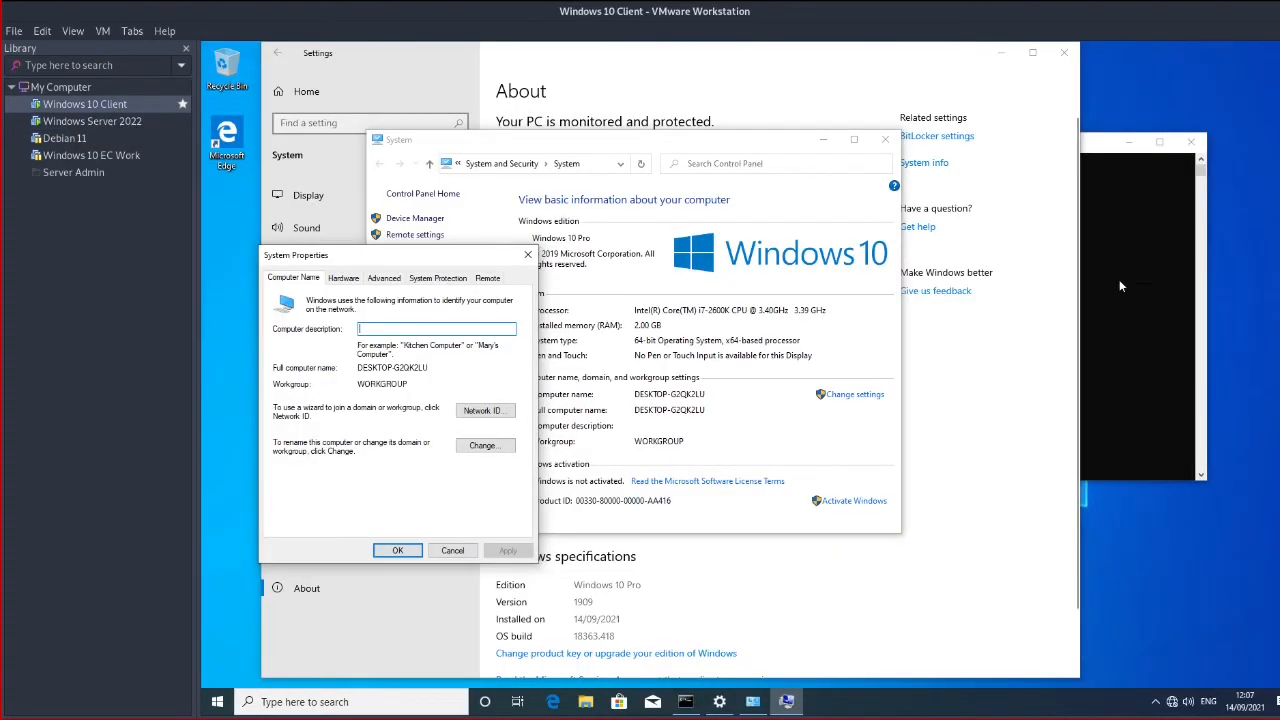
{"action": "left_click", "coordinate": [1119, 287]}
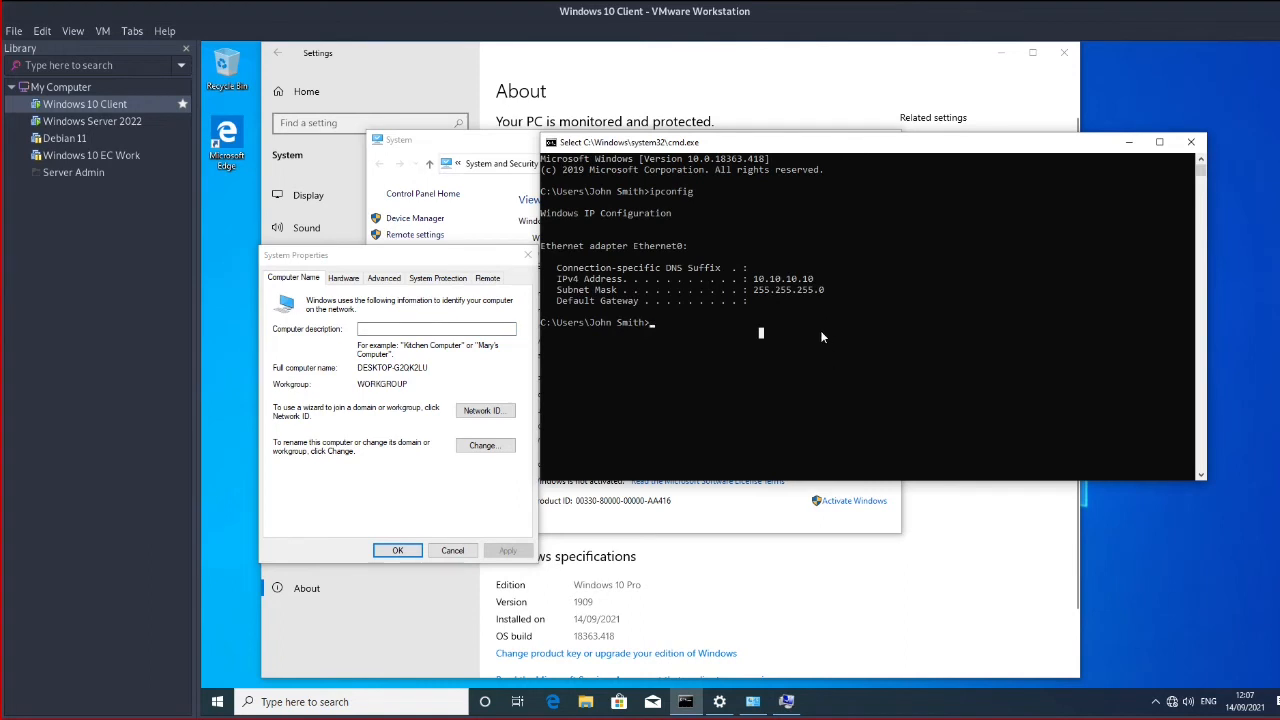
{"action": "left_click", "coordinate": [106, 122]}
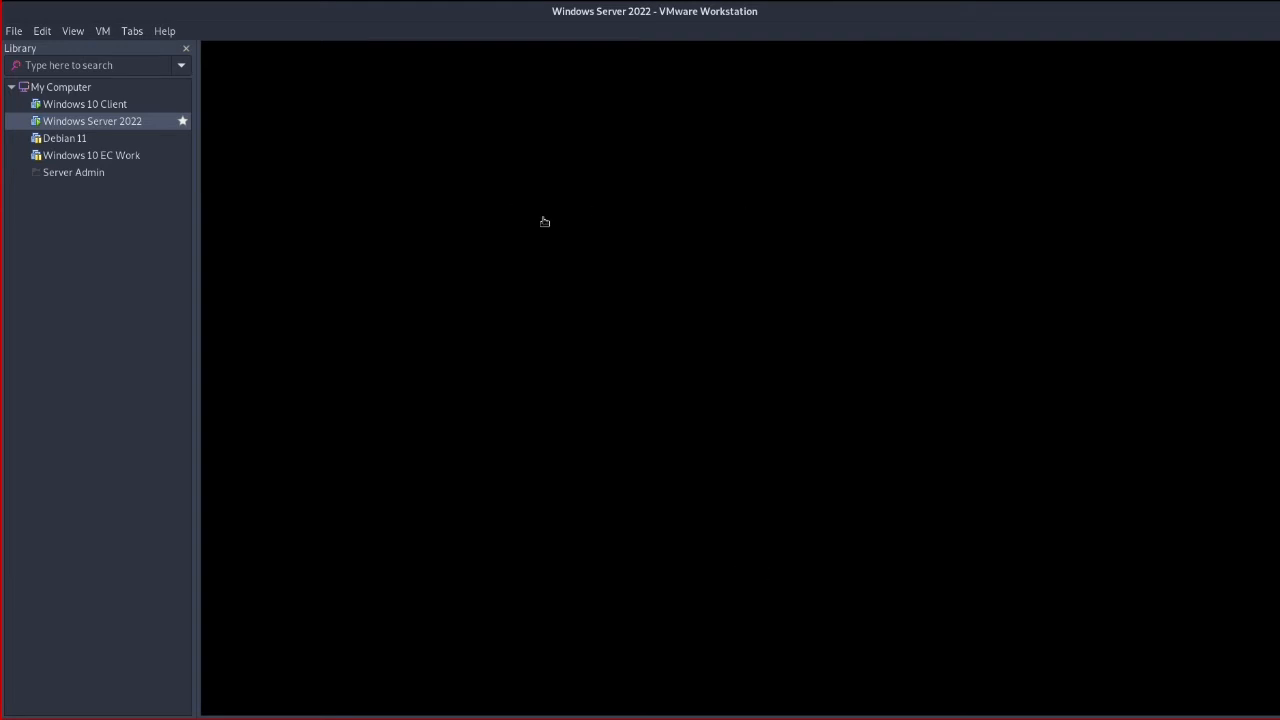
Alternate between the Windows 10 Client and Windows Server 2022 tabs while the server boots
{"action": "left_click", "coordinate": [121, 104]}
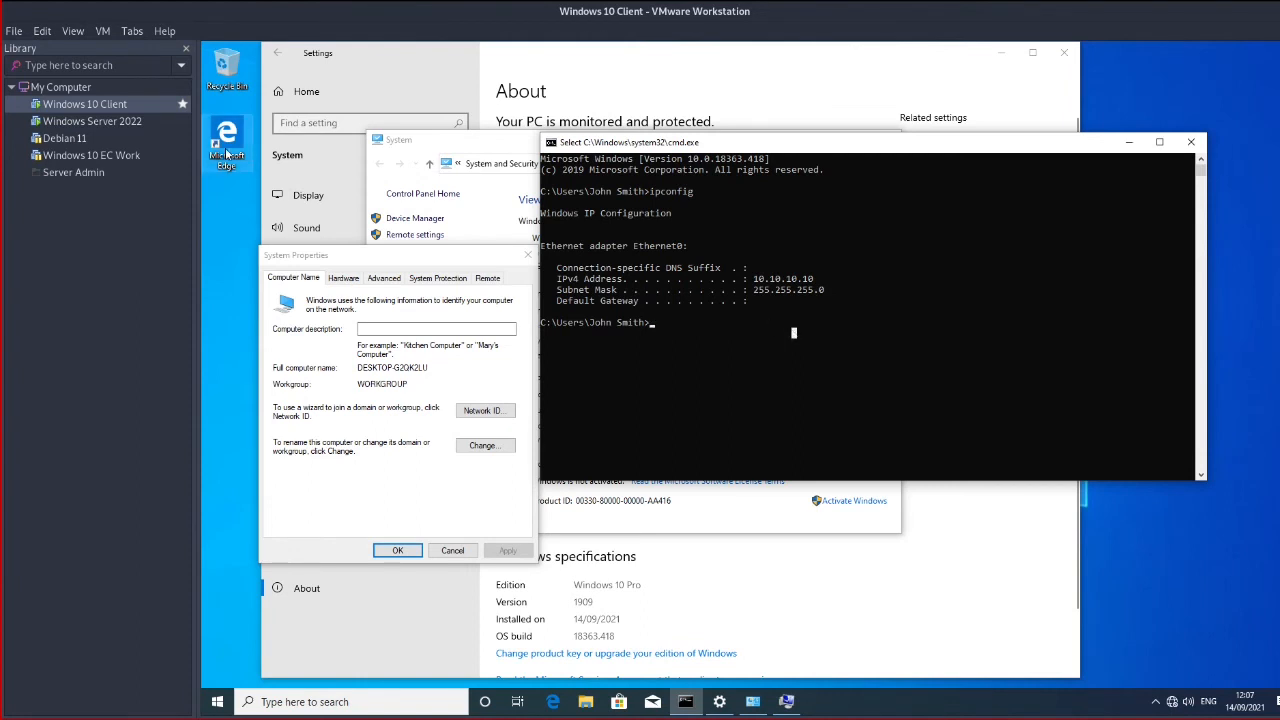
{"action": "left_click", "coordinate": [92, 121]}
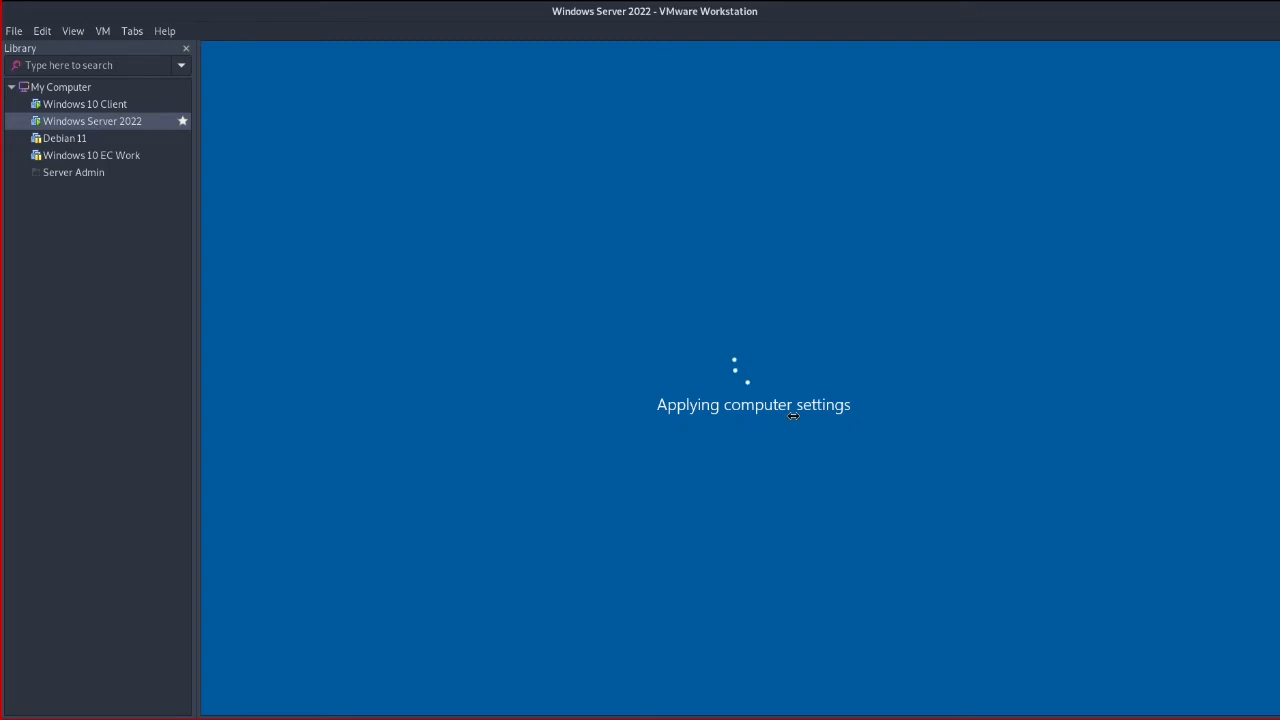
{"action": "left_click", "coordinate": [115, 105]}
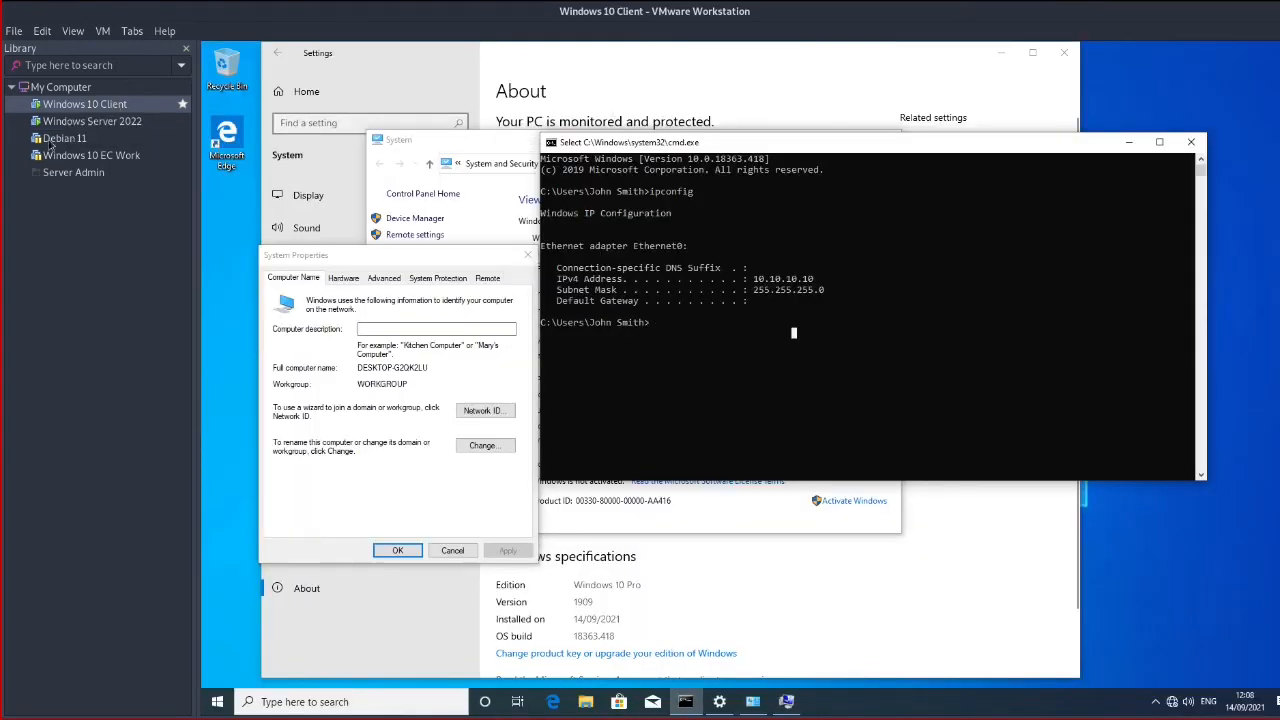
{"action": "left_click", "coordinate": [90, 121]}
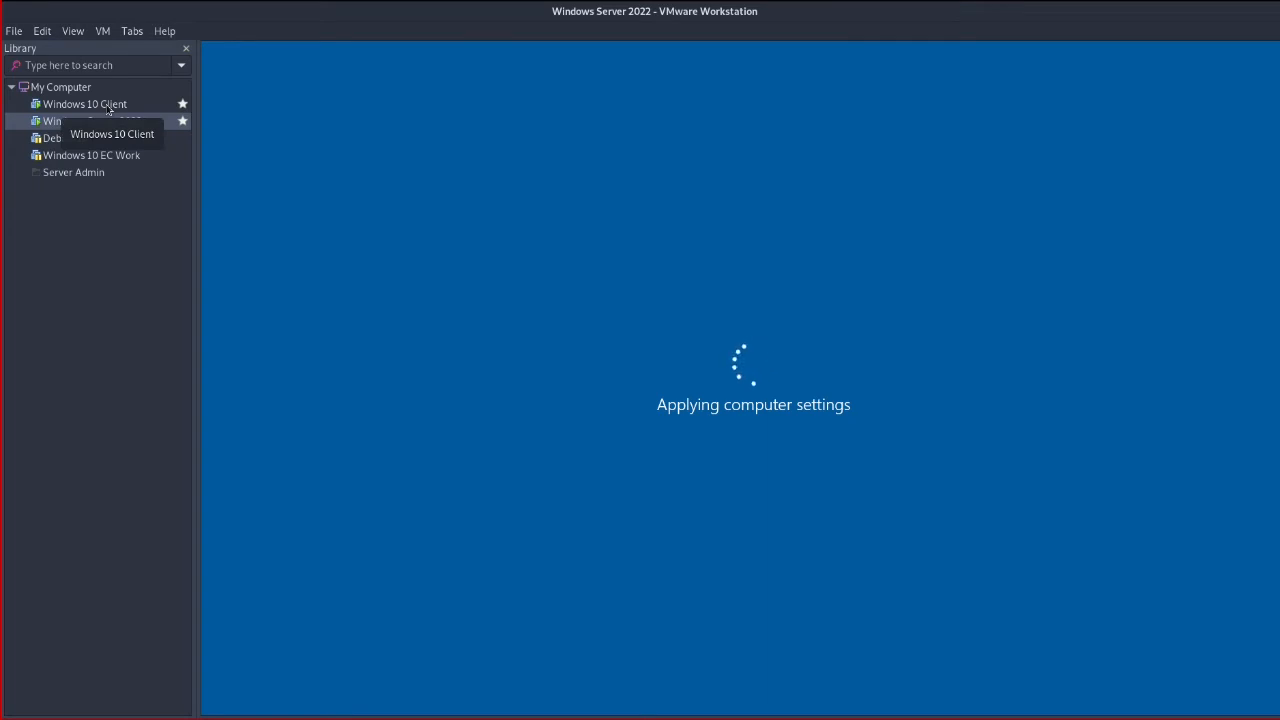
{"action": "left_click", "coordinate": [108, 106]}
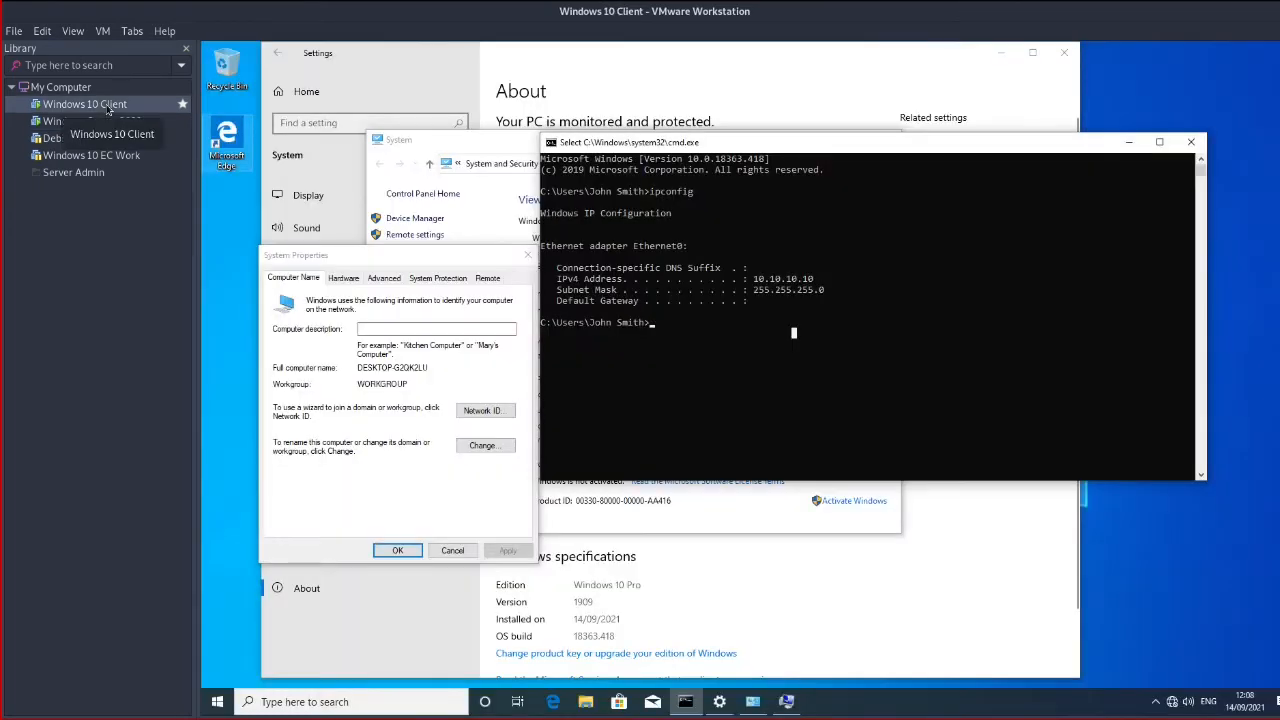
{"action": "left_click", "coordinate": [114, 122]}
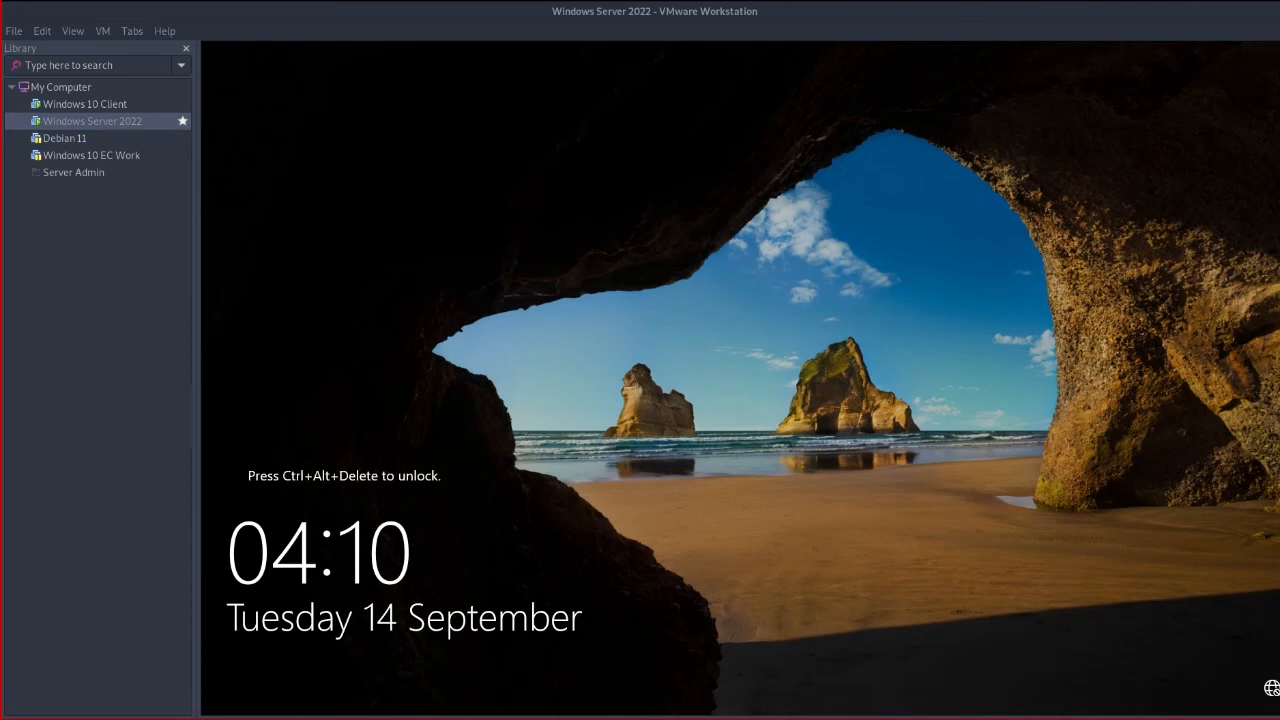
Send Ctrl+Alt+Del to the server and sign in as EC\Administrator with its password
{"action": "left_click", "coordinate": [102, 31]}
{"action": "left_click", "coordinate": [149, 105]}
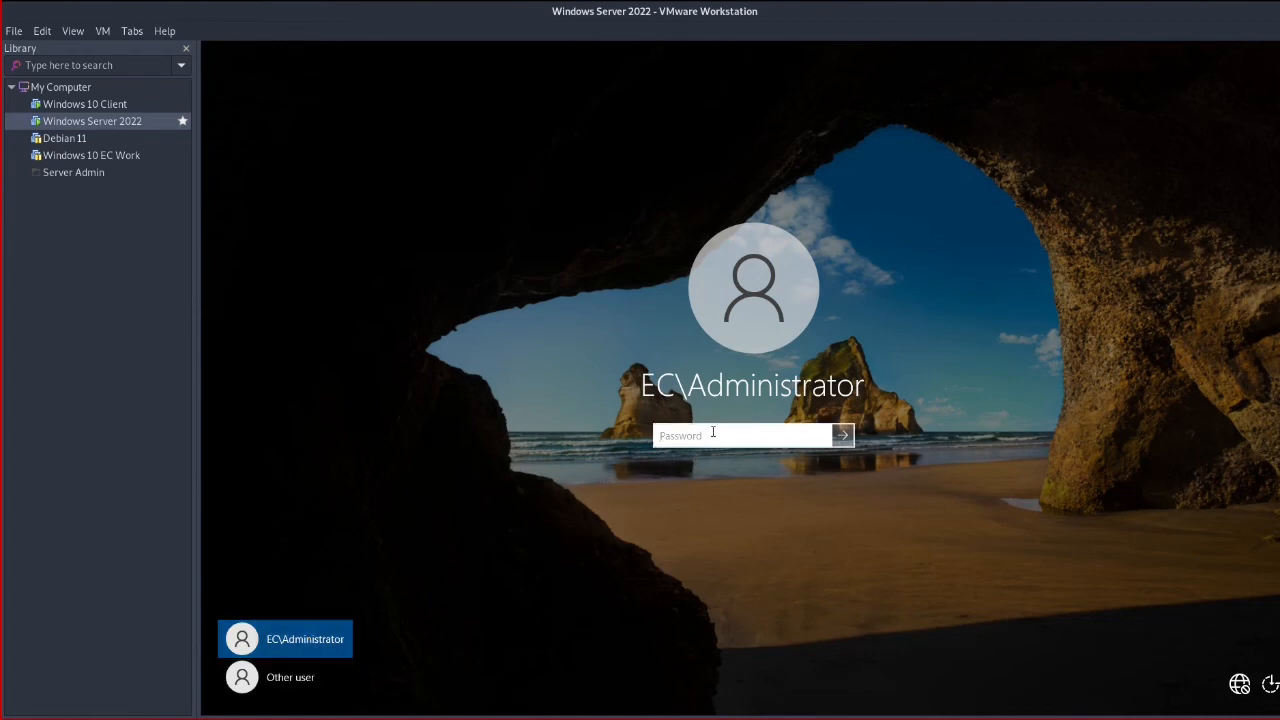
{"action": "type", "text": "•••••••••••••••••"}
{"action": "key", "text": "Return"}
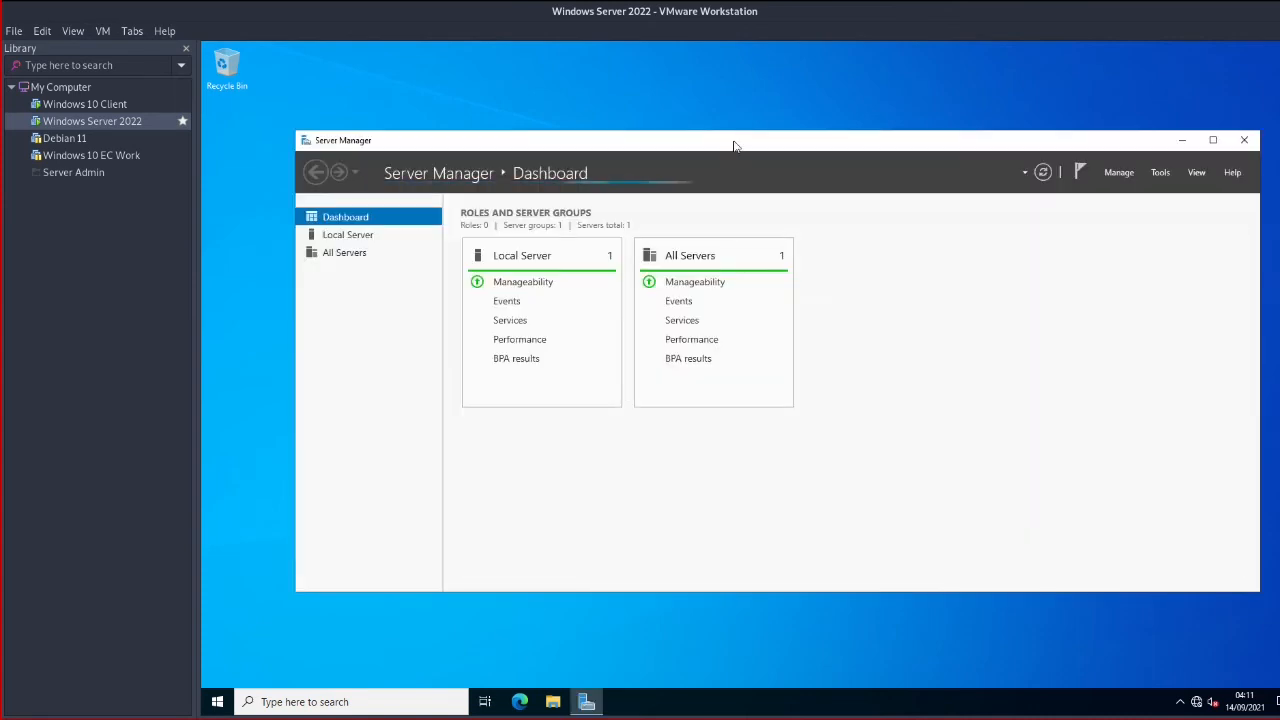
Maximize Server Manager on the server desktop and bring up its Tools menu
{"action": "left_click_drag", "start_coordinate": [731, 141], "coordinate": [675, 127]}
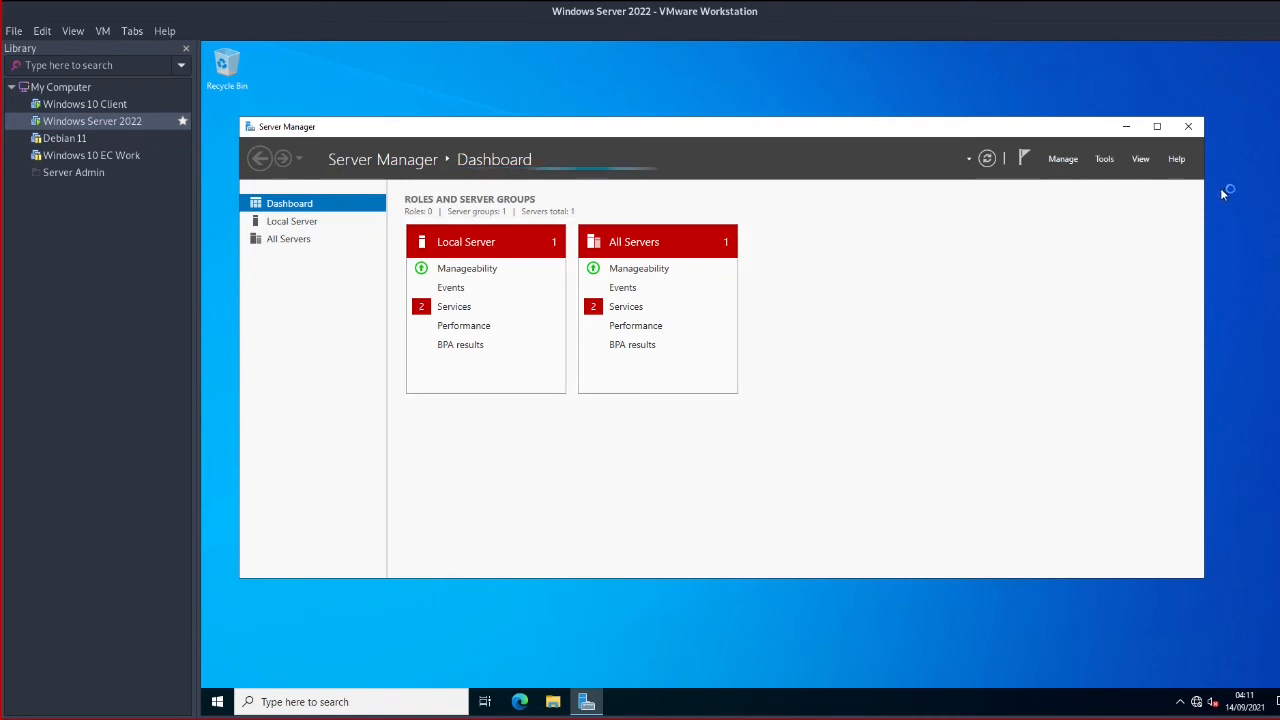
{"action": "left_click", "coordinate": [1158, 127]}
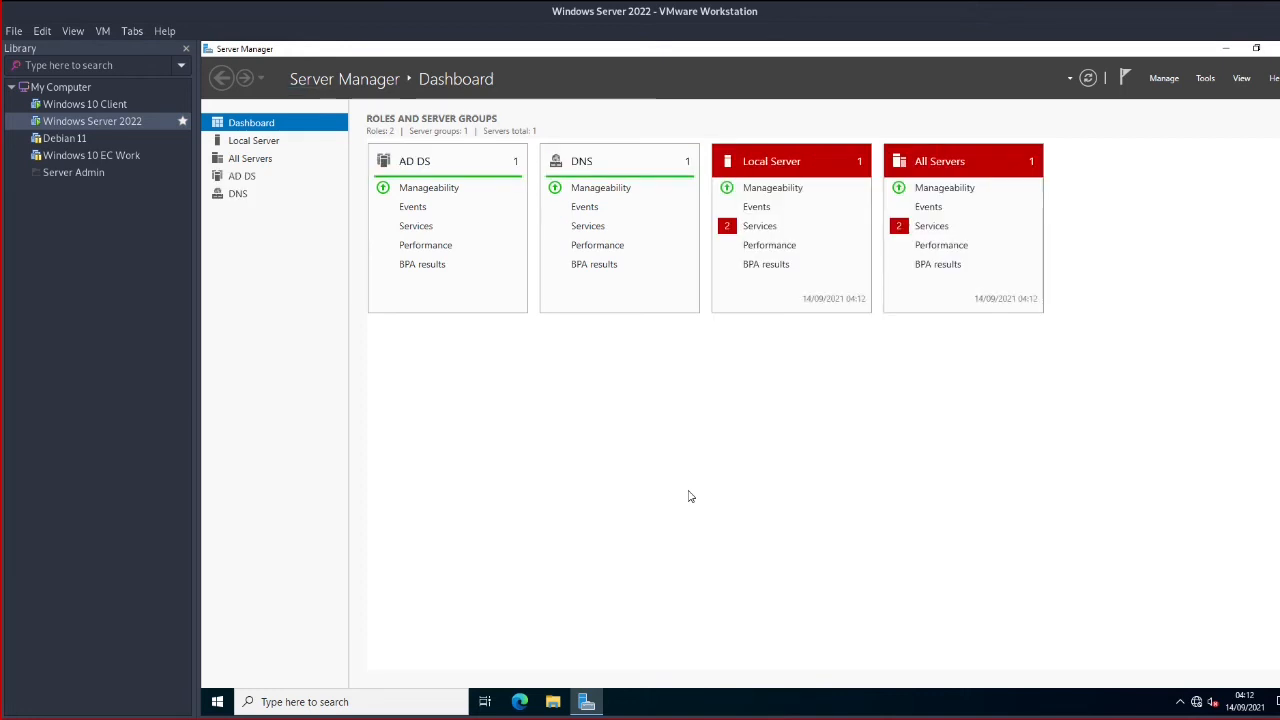
{"action": "key", "text": "super"}
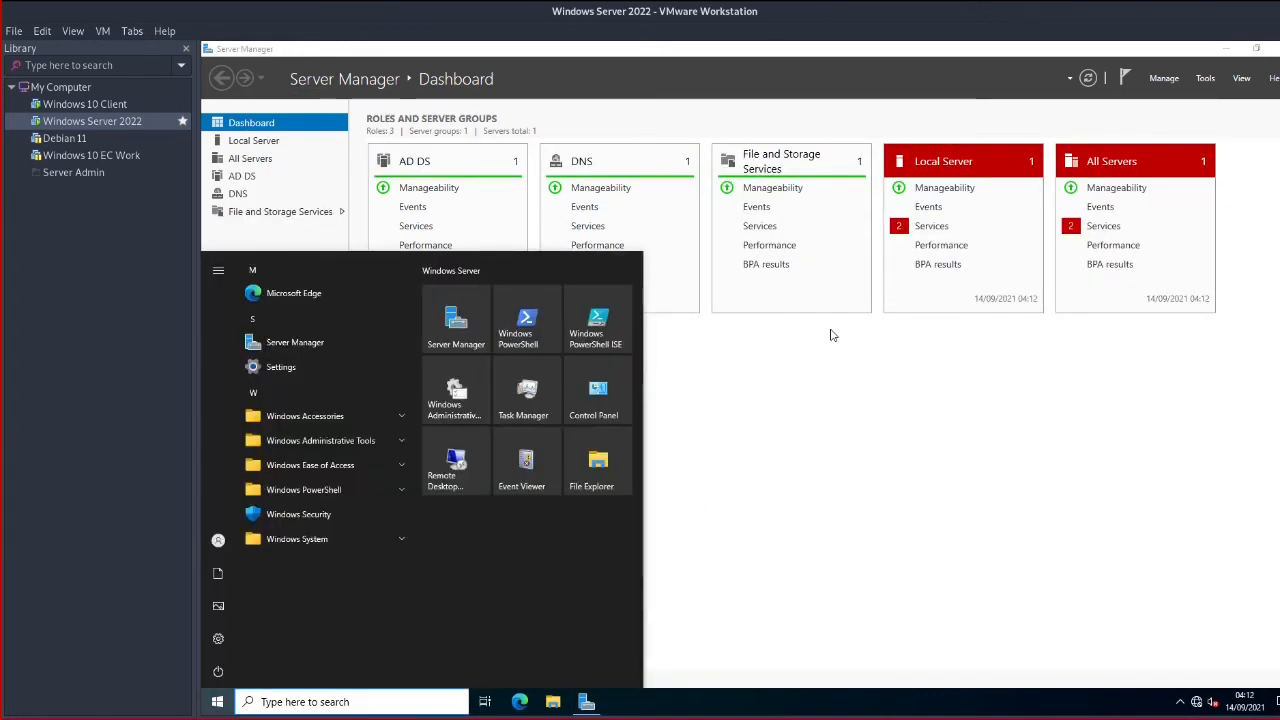
{"action": "left_click", "coordinate": [832, 333]}
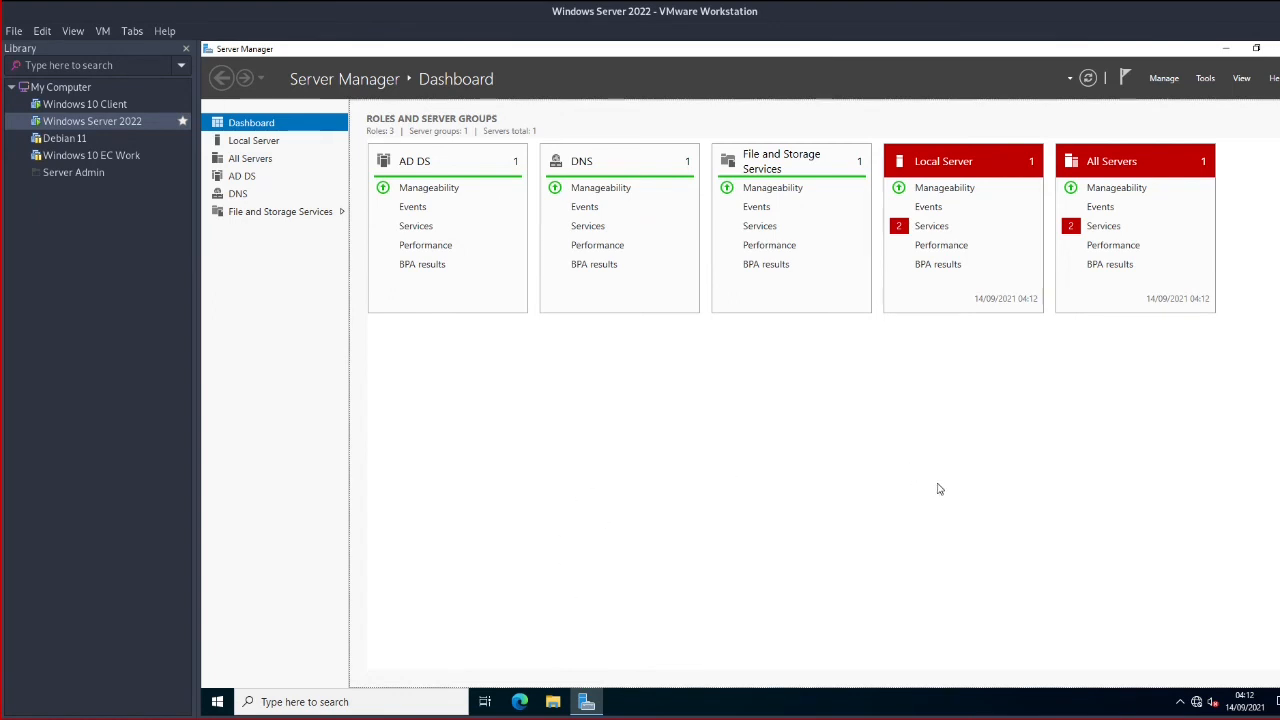
{"action": "left_click", "coordinate": [1207, 80]}
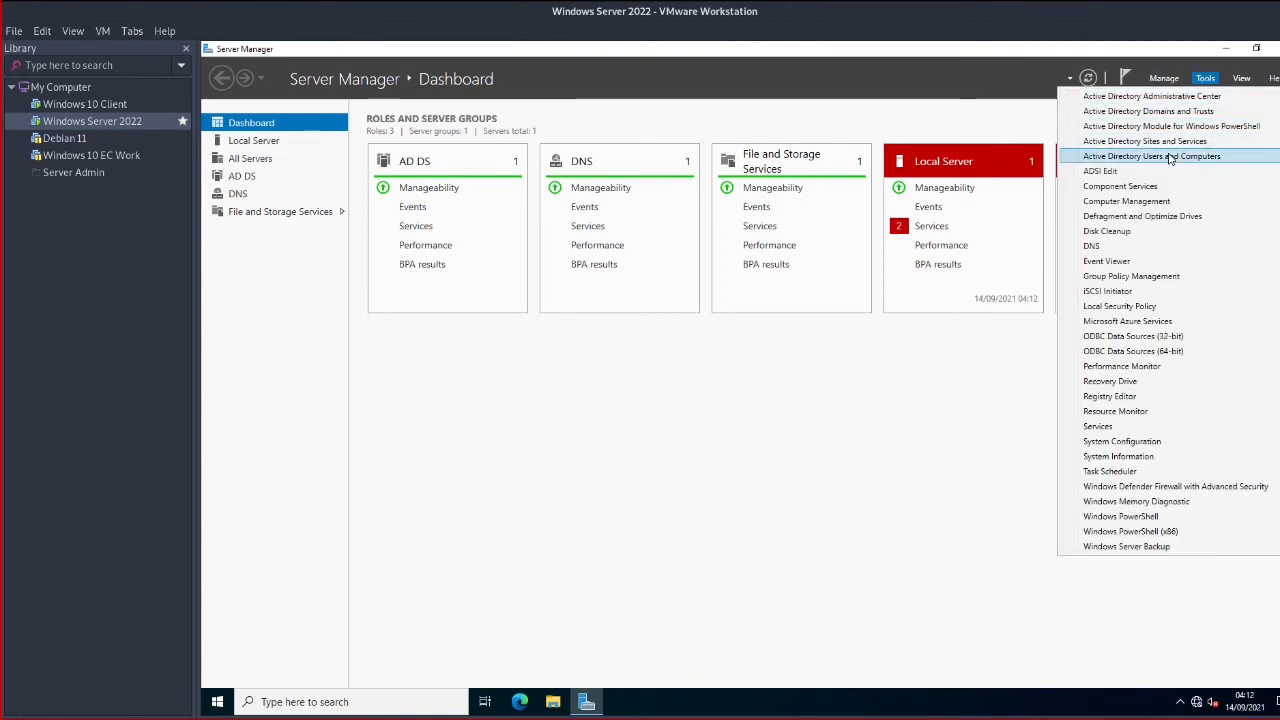
Launch Active Directory Users and Computers, widen its window and panes, and expand ec.com
{"action": "left_click", "coordinate": [1175, 157]}
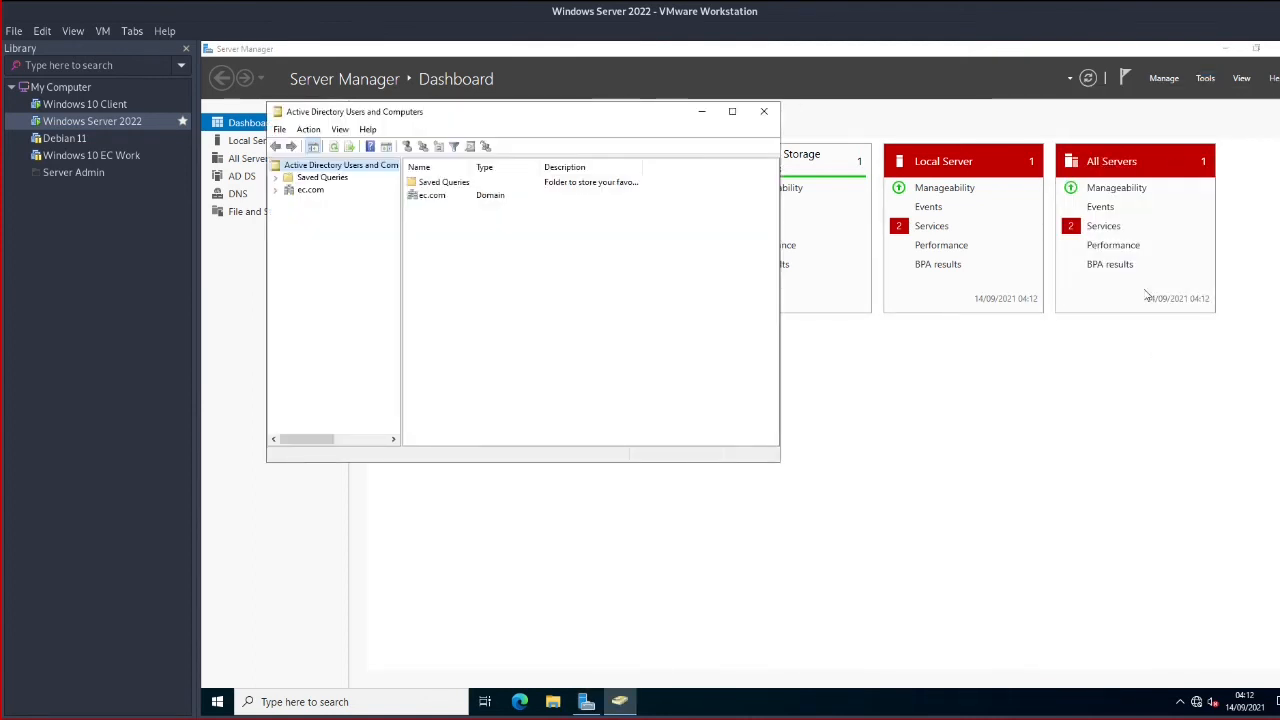
{"action": "left_click", "coordinate": [312, 191]}
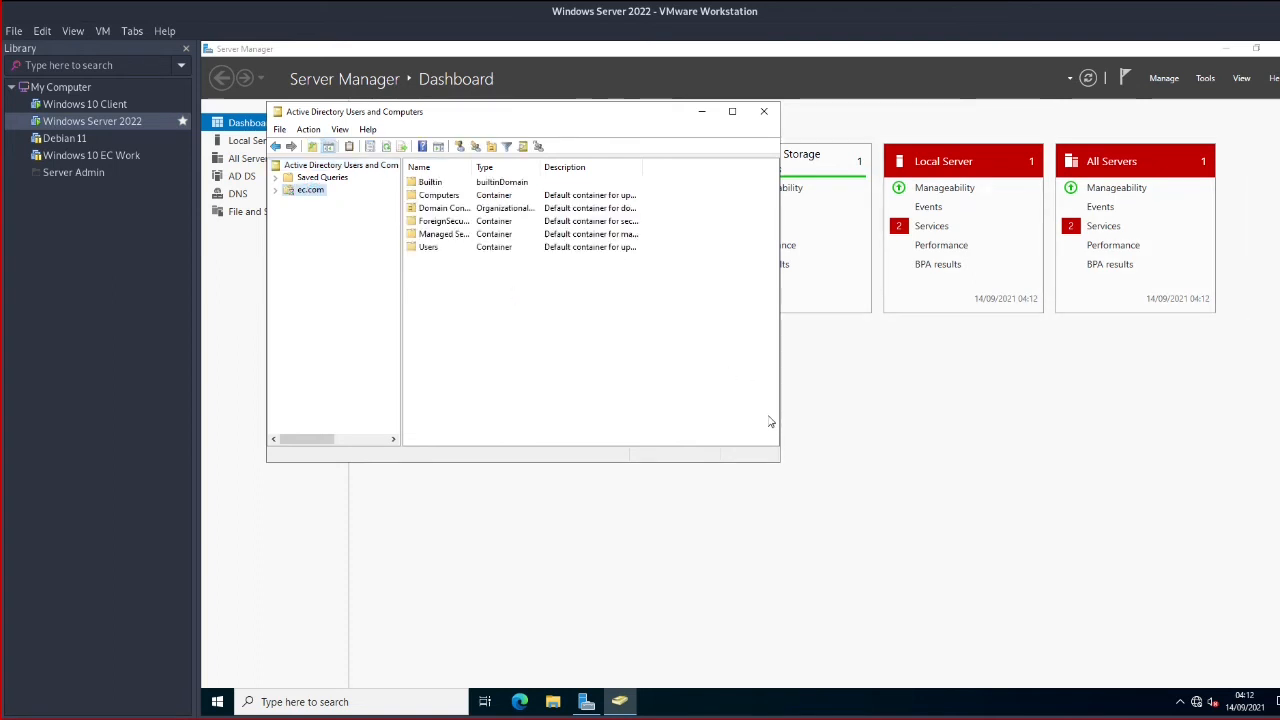
{"action": "left_click_drag", "start_coordinate": [779, 460], "coordinate": [1089, 460]}
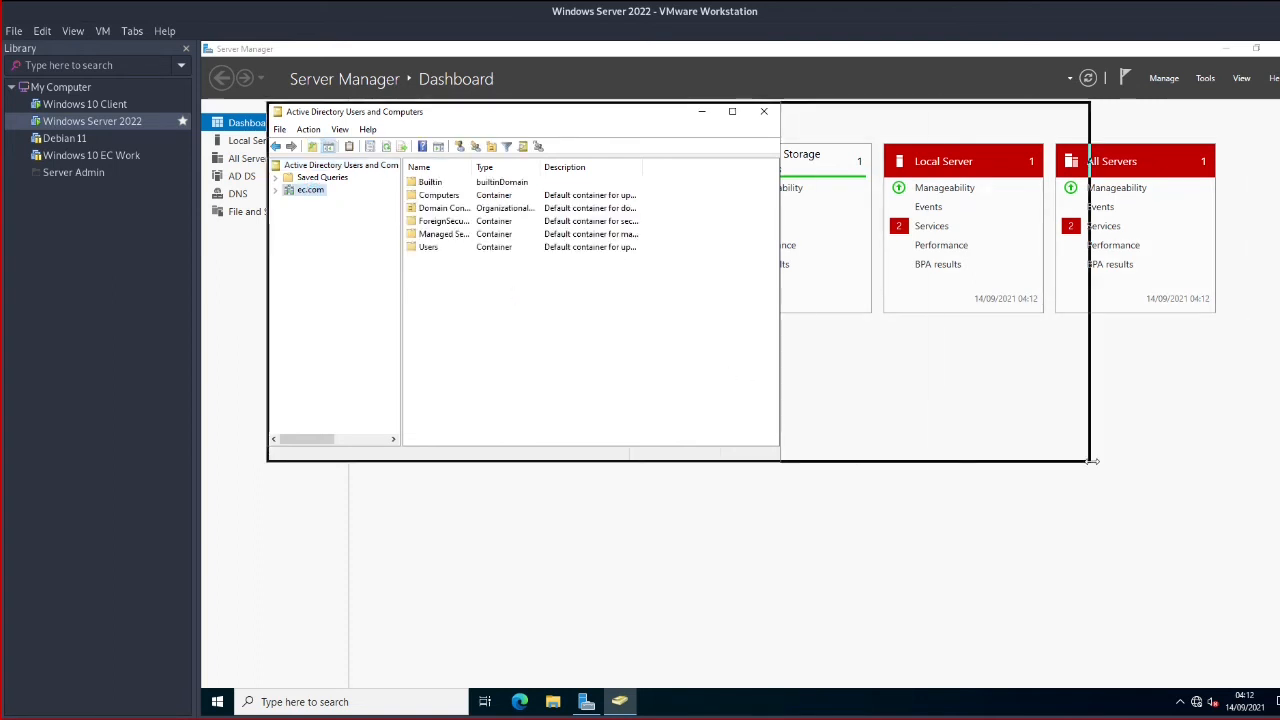
{"action": "left_click_drag", "start_coordinate": [401, 322], "coordinate": [543, 322]}
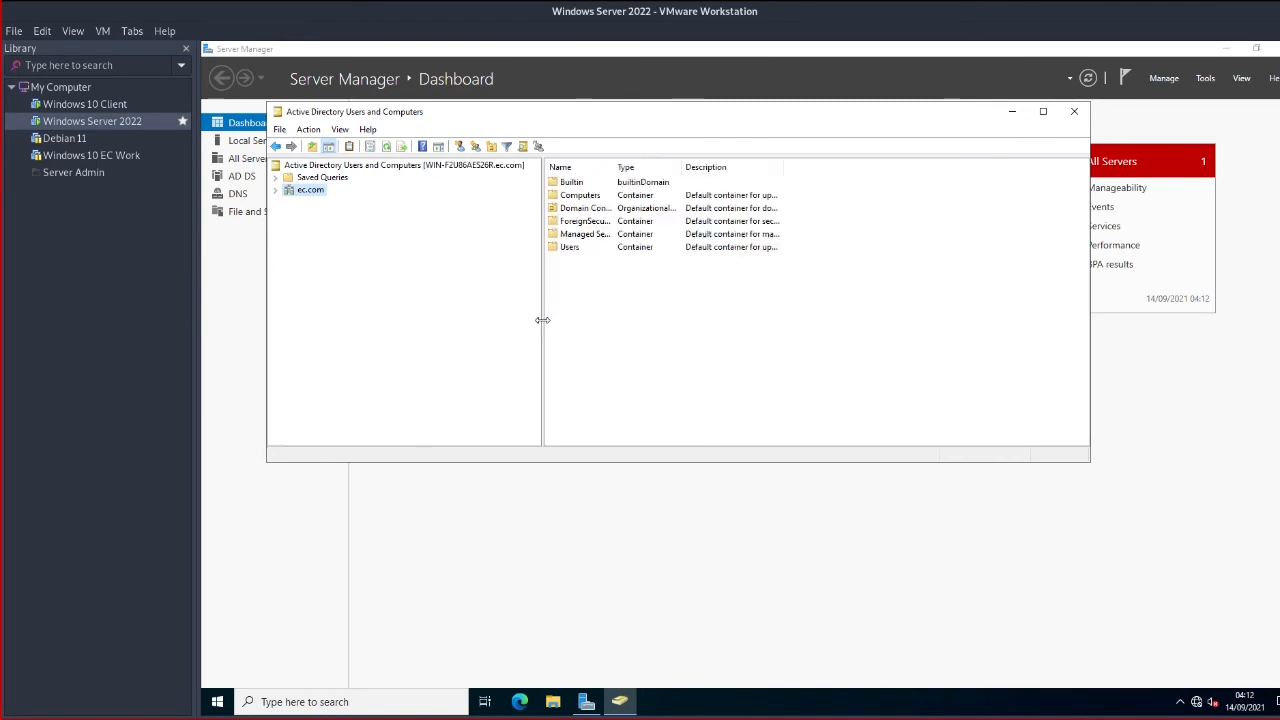
{"action": "left_click", "coordinate": [277, 190]}
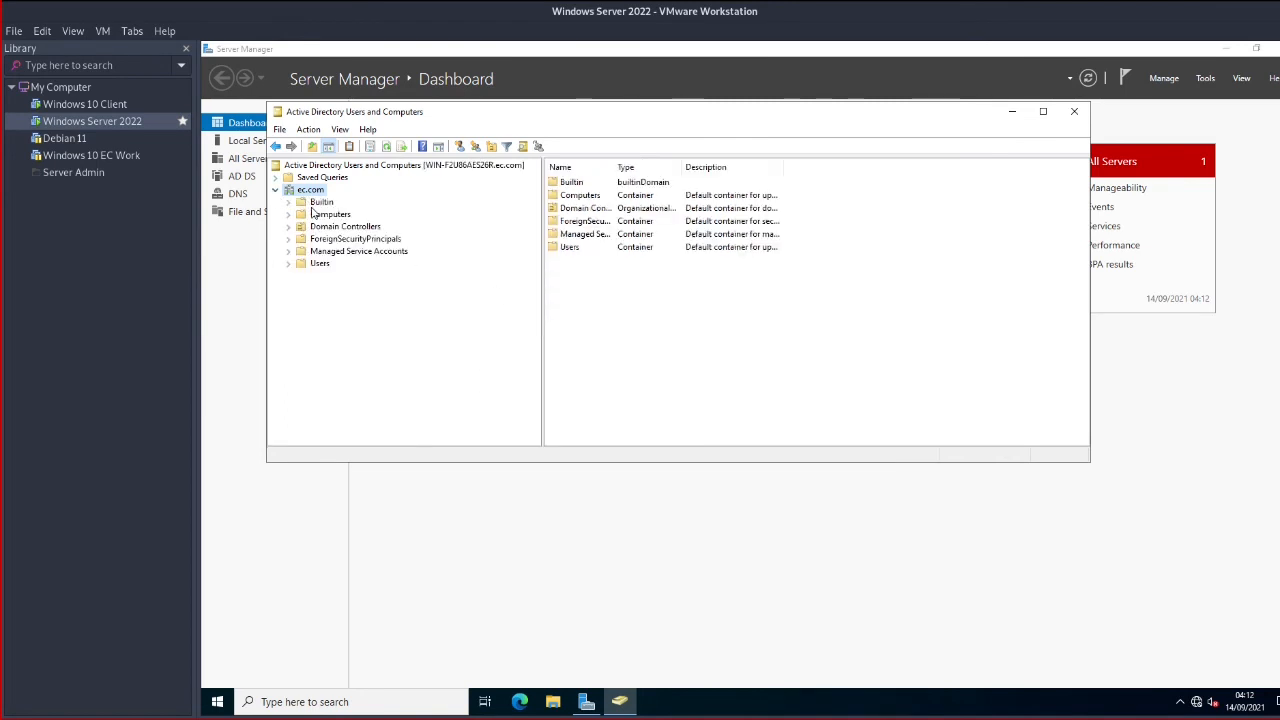
Browse the Builtin, Computers and Domain Controllers containers, widening the Name column
{"action": "left_click", "coordinate": [318, 203]}
{"action": "left_click", "coordinate": [332, 216]}
{"action": "left_click", "coordinate": [328, 203]}
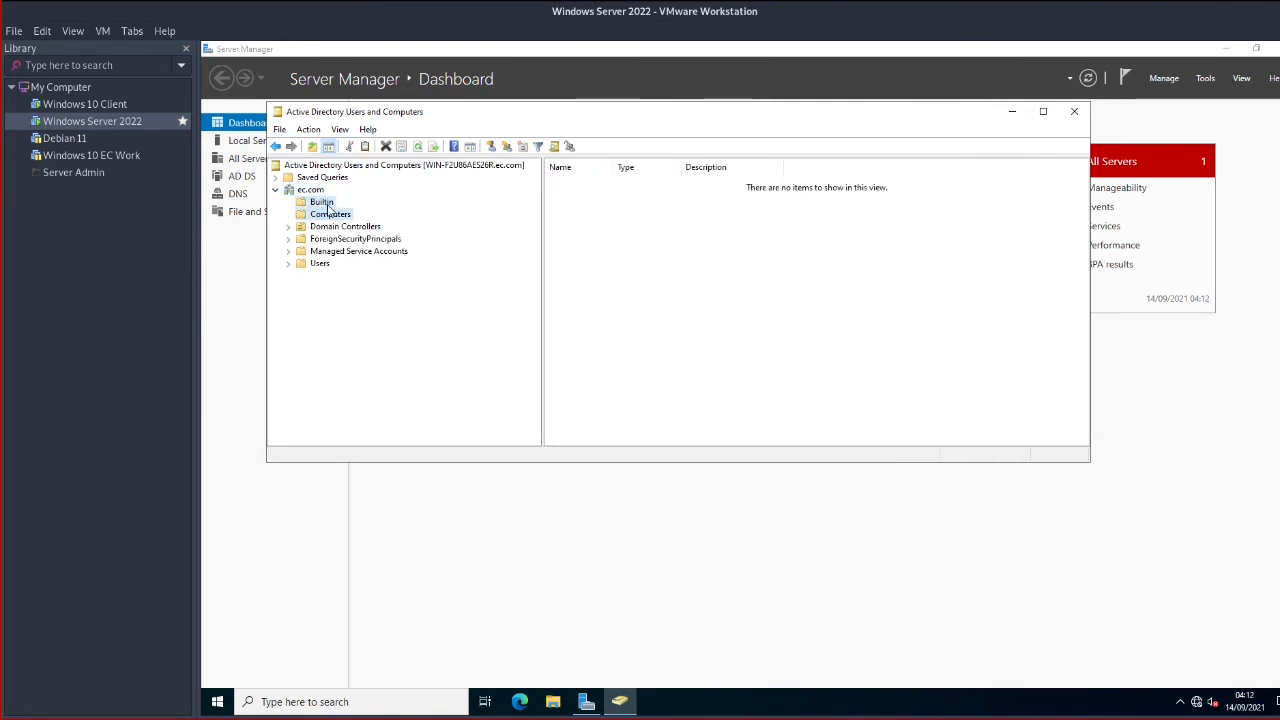
{"action": "left_click_drag", "start_coordinate": [616, 170], "coordinate": [757, 167]}
{"action": "left_click", "coordinate": [592, 273]}
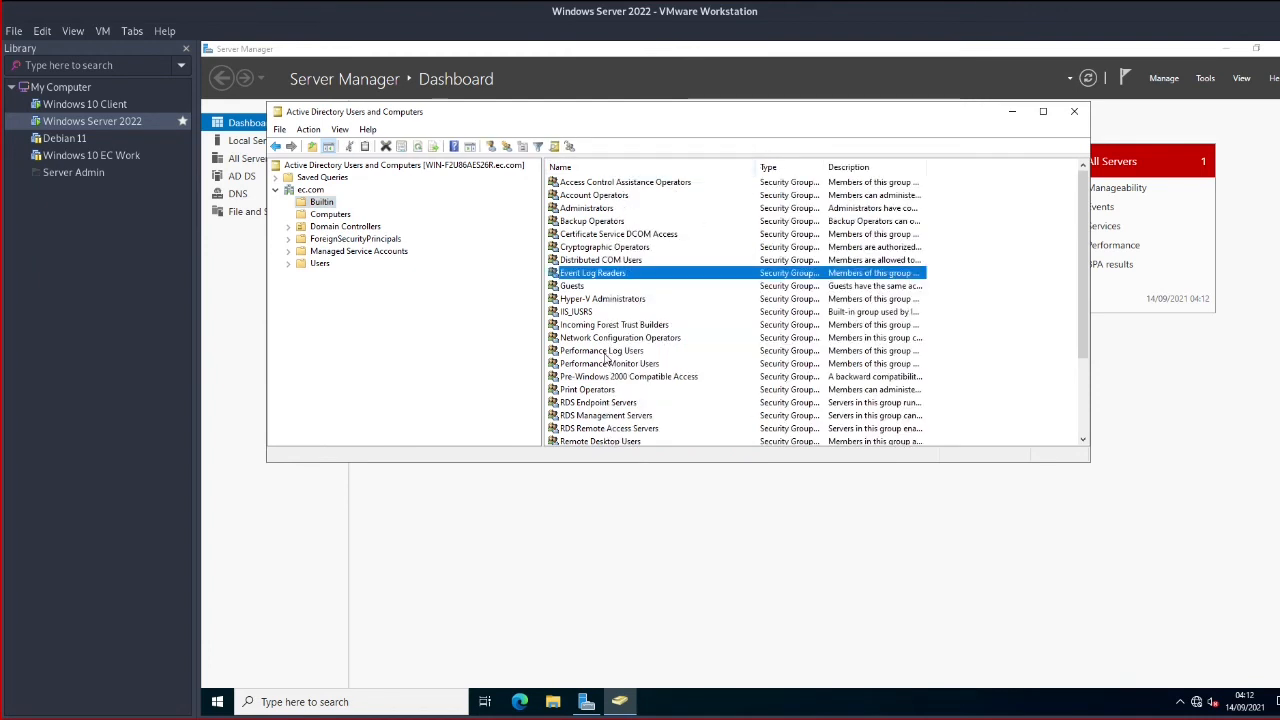
{"action": "left_click", "coordinate": [604, 351]}
{"action": "left_click", "coordinate": [333, 227]}
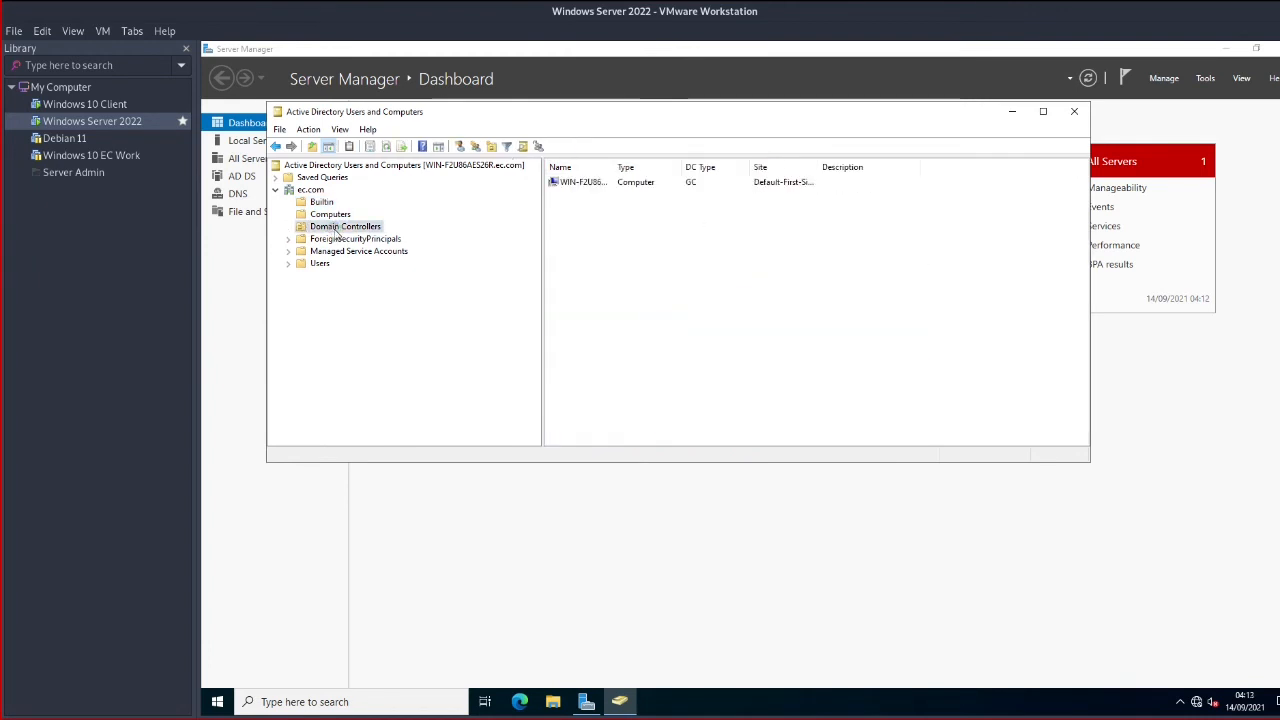
{"action": "left_click_drag", "start_coordinate": [614, 166], "coordinate": [653, 164]}
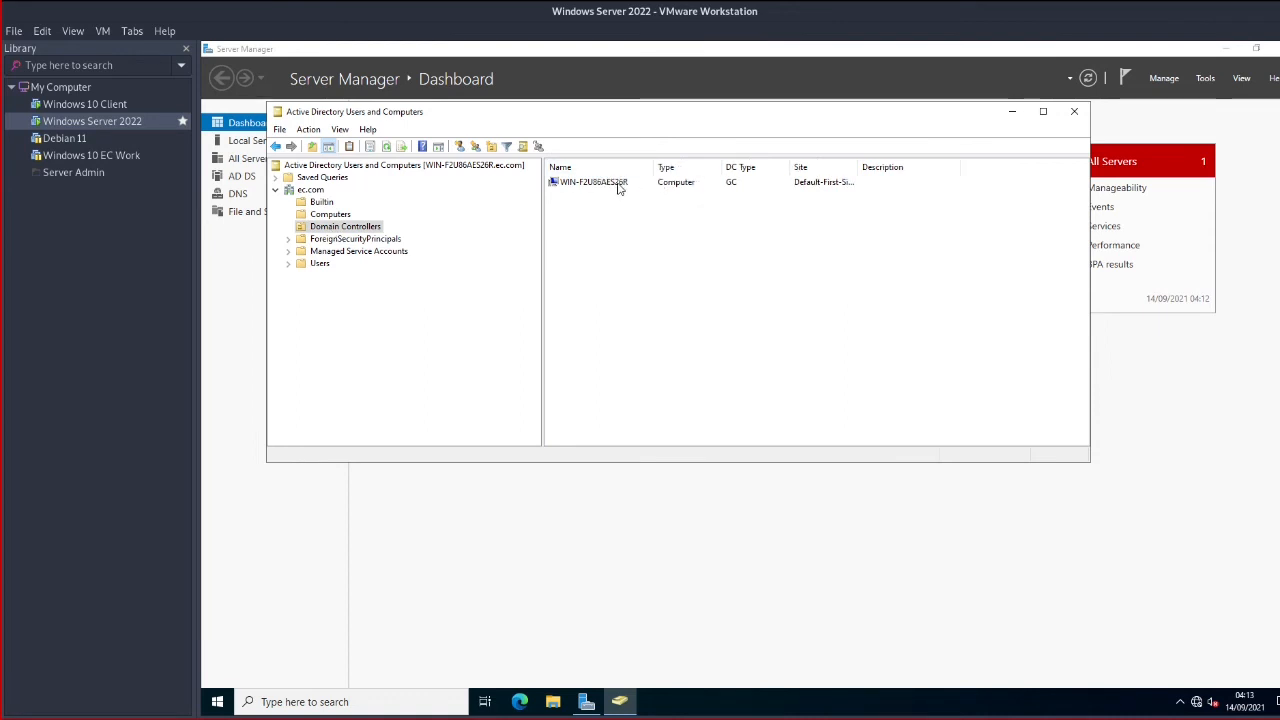
Look through the Users container, then return to the Server Manager dashboard
{"action": "left_click", "coordinate": [319, 263]}
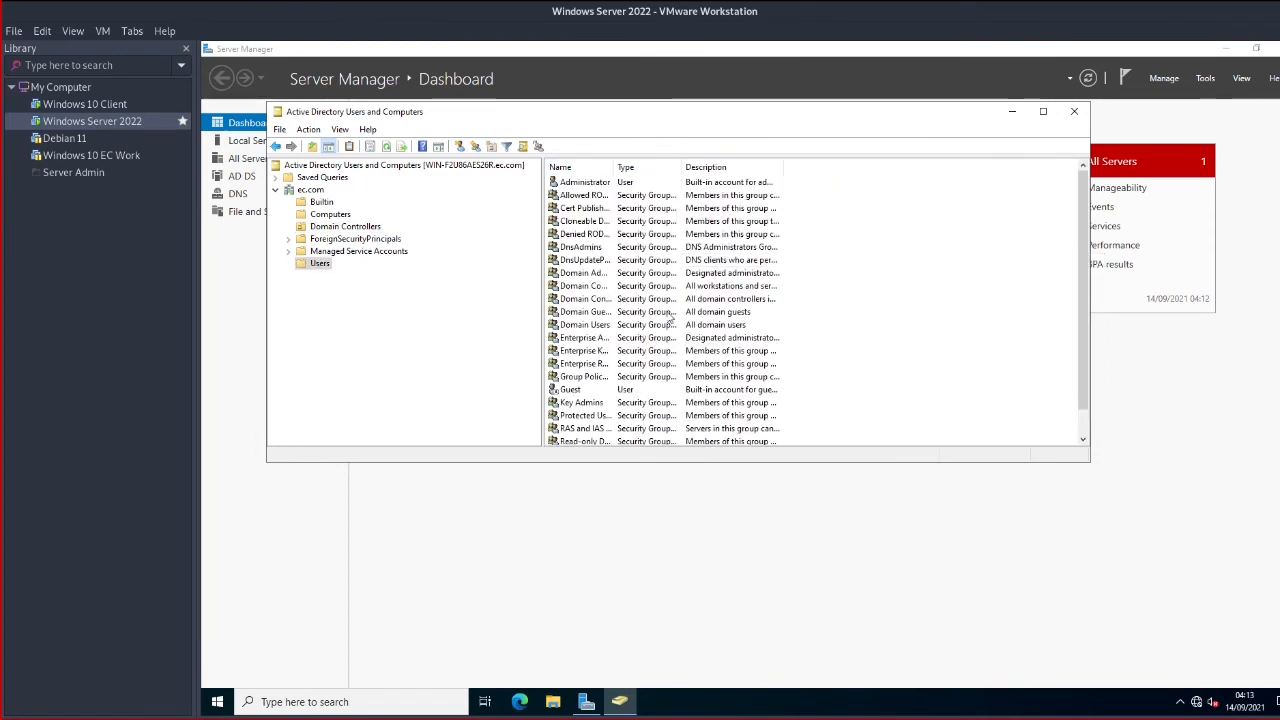
{"action": "scroll", "coordinate": [750, 280], "scroll_direction": "down", "scroll_amount": 1}
{"action": "scroll", "coordinate": [809, 304], "scroll_direction": "up", "scroll_amount": 1}
{"action": "left_click_drag", "start_coordinate": [690, 112], "coordinate": [800, 194]}
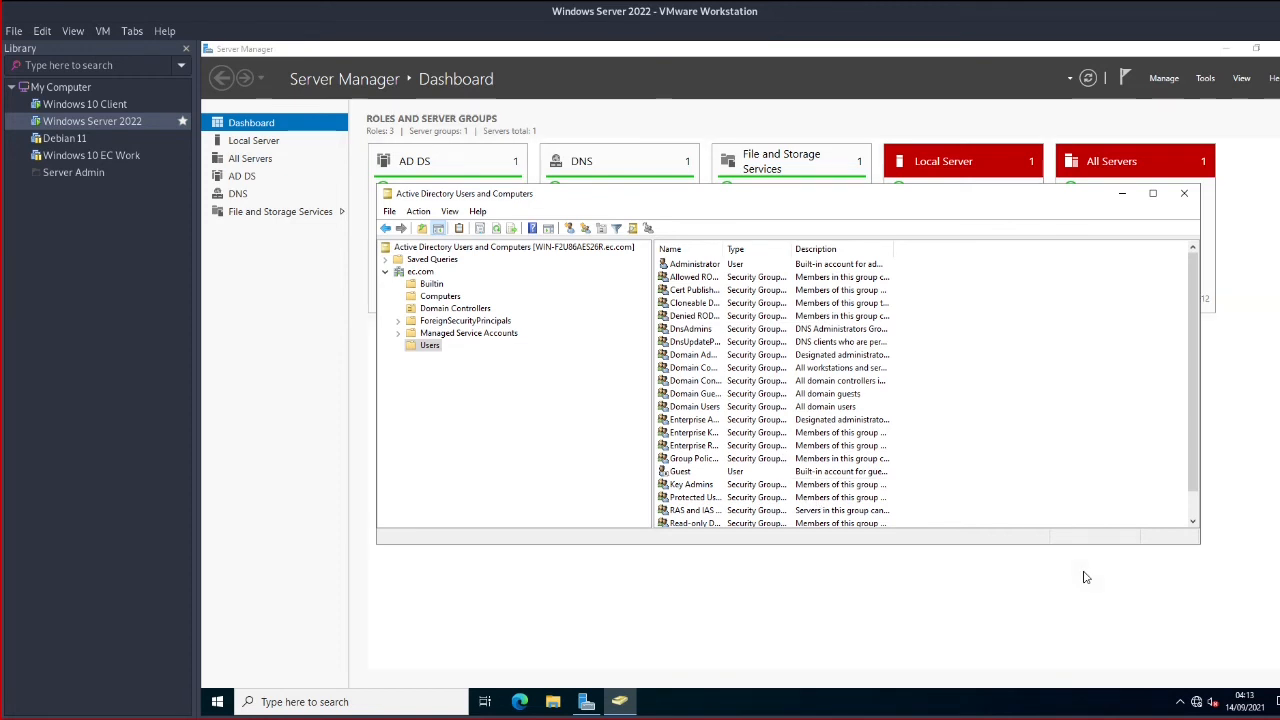
{"action": "left_click", "coordinate": [590, 633]}
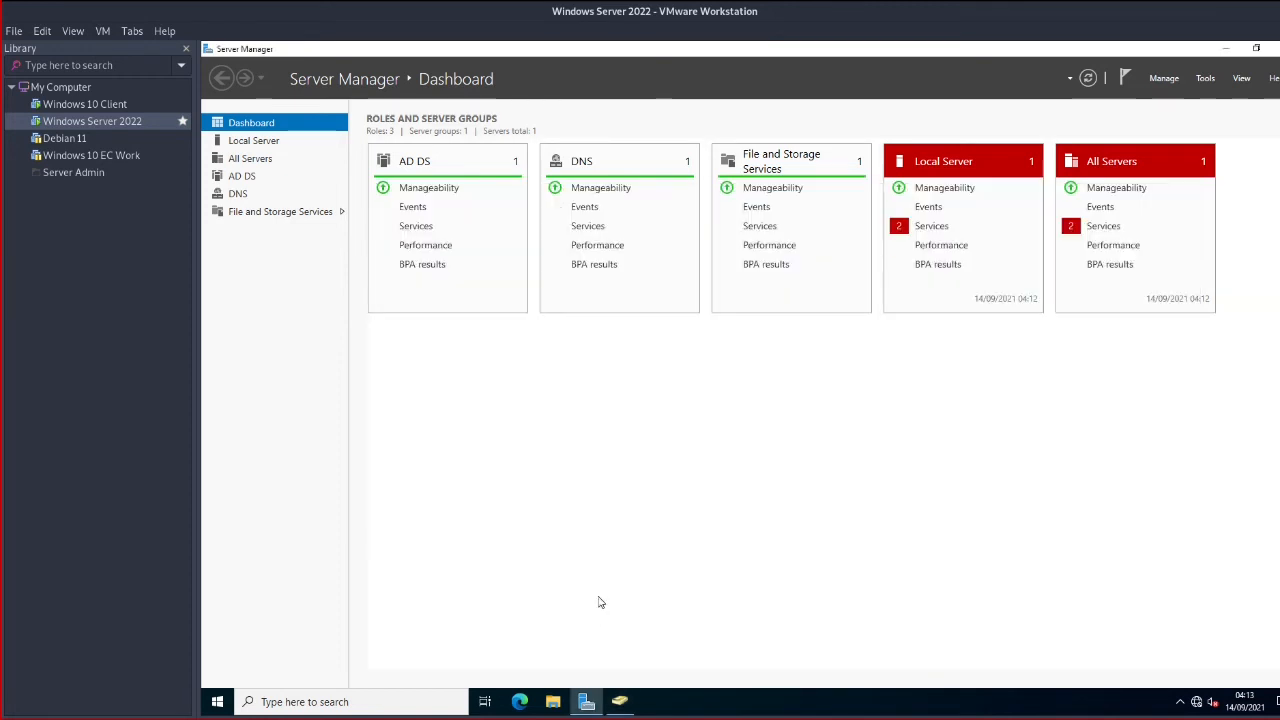
From the server's command prompt, ping 10.10.10.10; the requests time out
{"action": "key", "text": "super+r"}
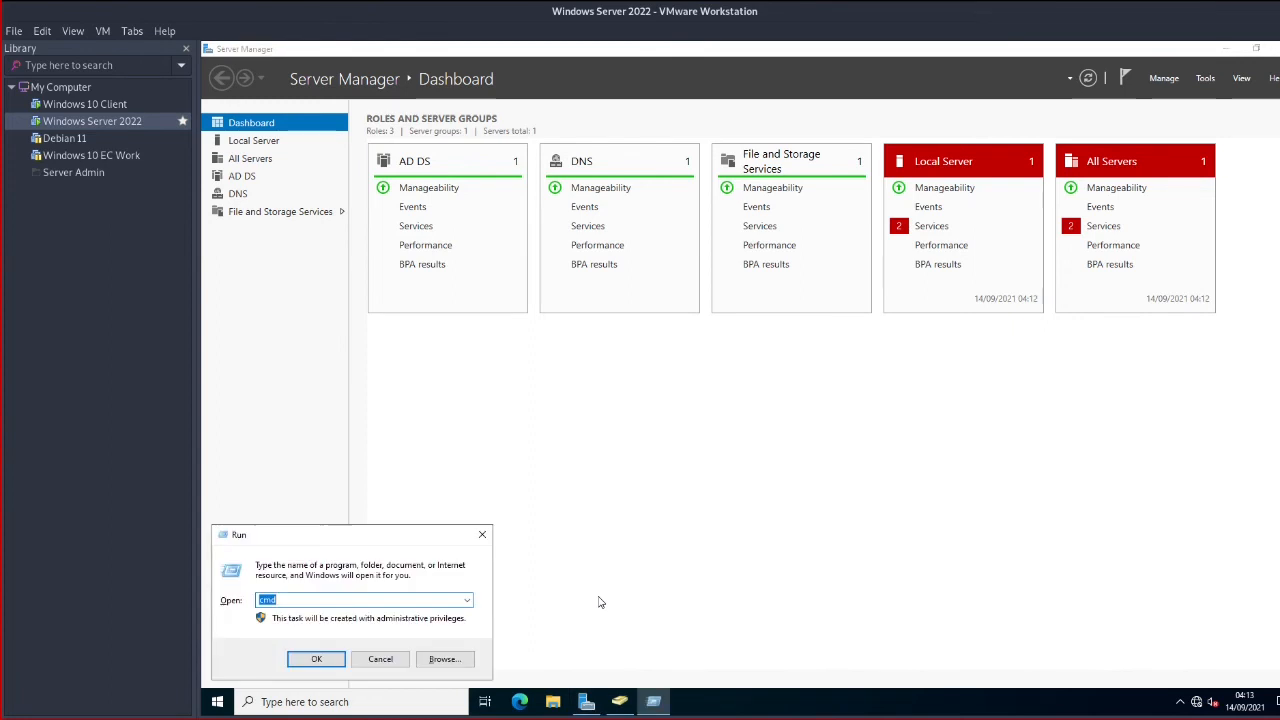
{"action": "key", "text": "Return"}
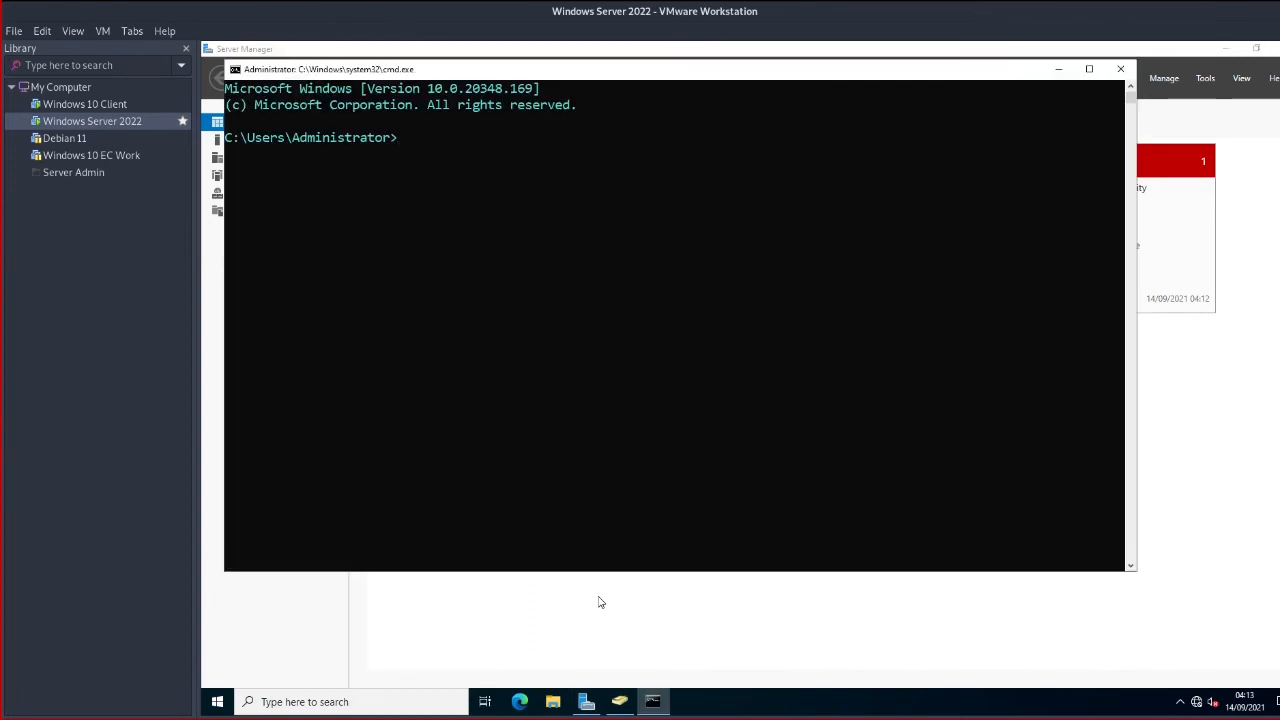
{"action": "type", "text": "ping 10.10.10"}
{"action": "key", "text": "Return"}
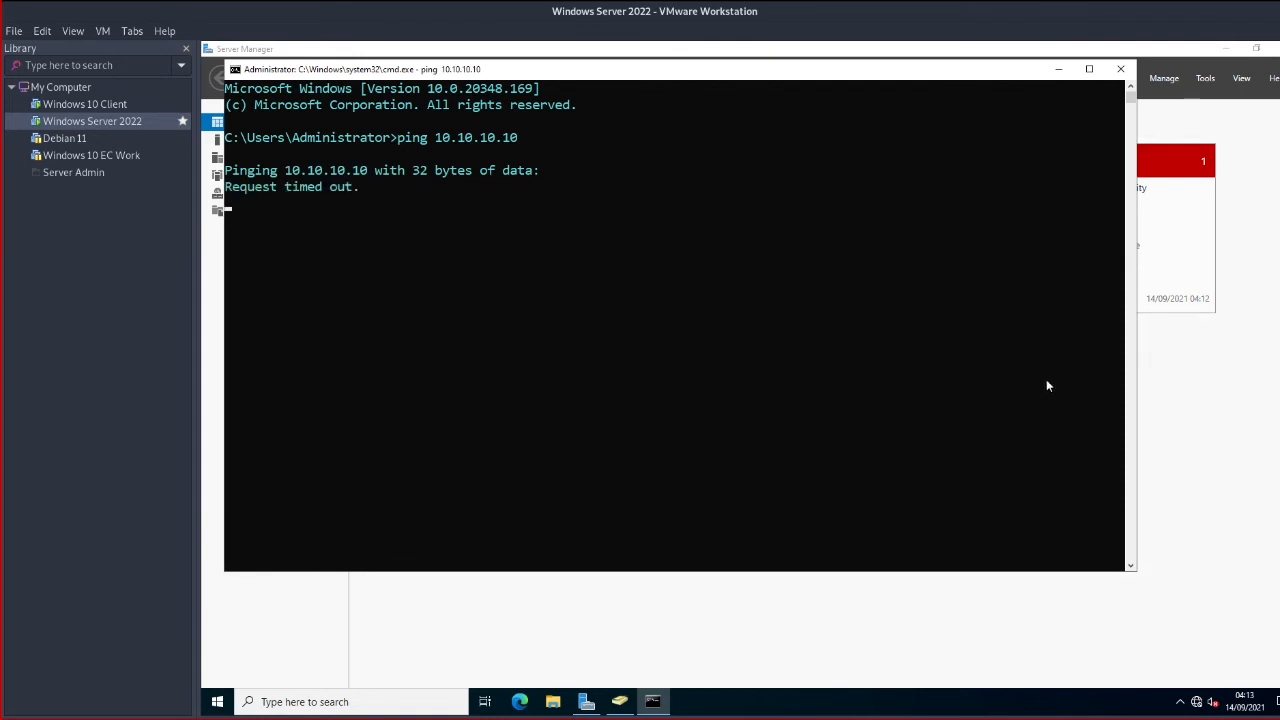
Move the console aside and highlight the Windows 10 Client's IPv4 address 10.10.10.10 in ipconfig
{"action": "left_click_drag", "start_coordinate": [656, 78], "coordinate": [734, 108]}
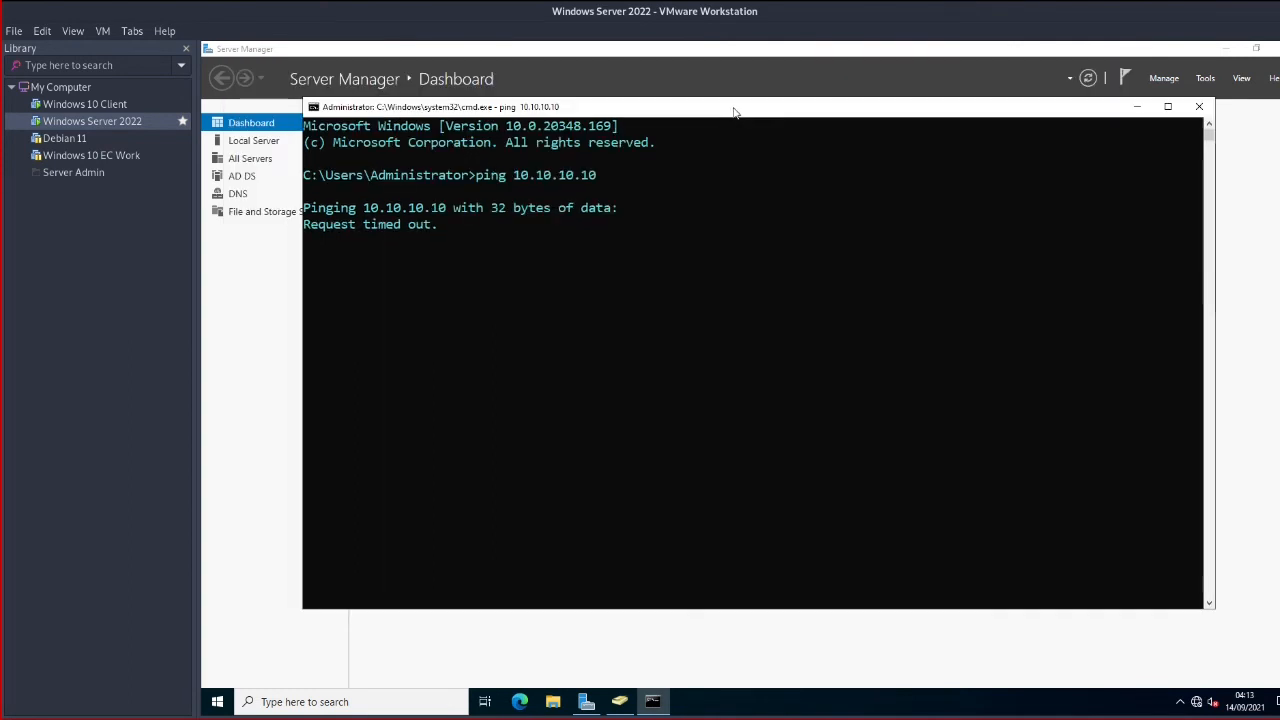
{"action": "left_click", "coordinate": [765, 308]}
{"action": "left_click", "coordinate": [85, 104]}
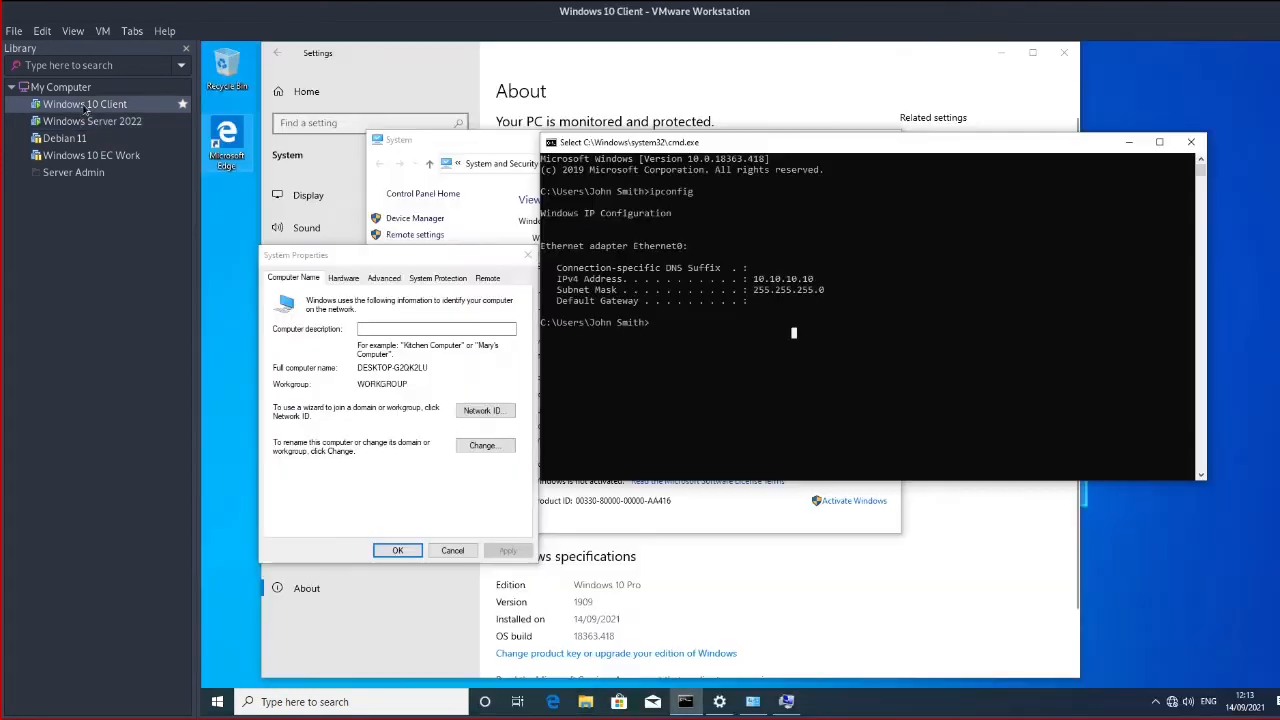
{"action": "left_click_drag", "start_coordinate": [754, 279], "coordinate": [828, 284]}
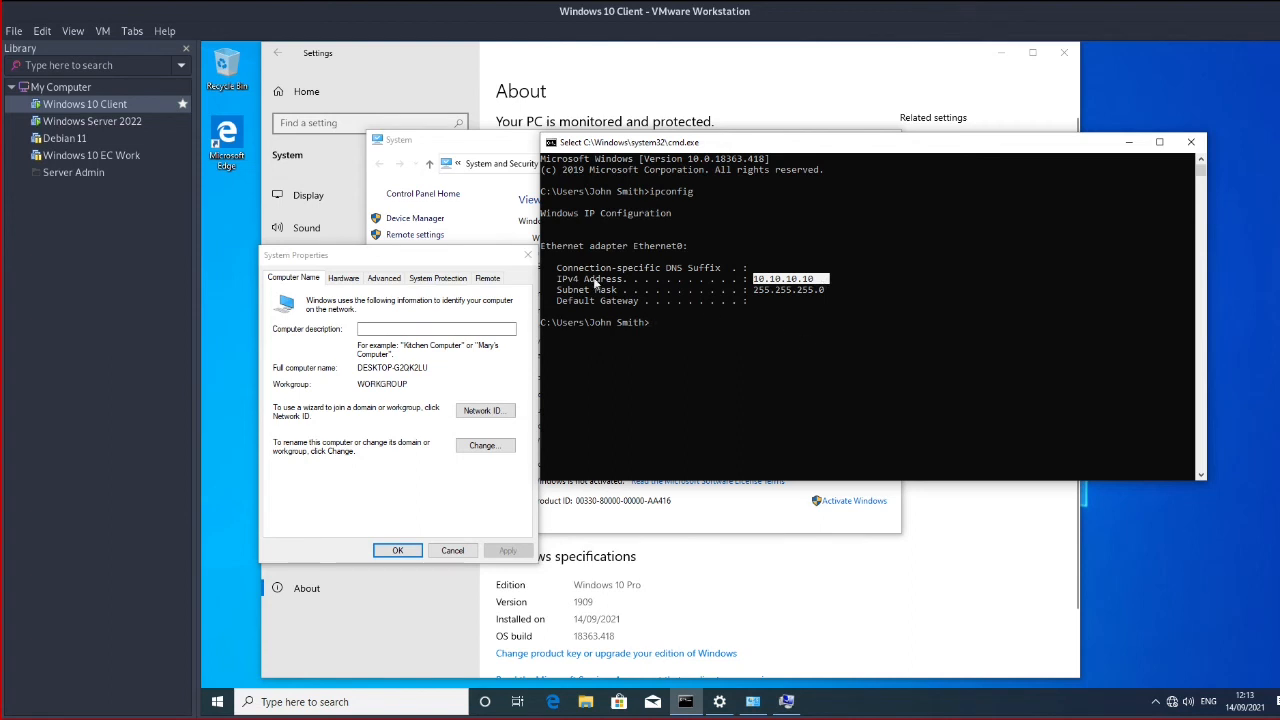
Keep the server's ping to 10.10.10.10 running, then return to the Windows 10 Client
{"action": "left_click", "coordinate": [100, 121]}
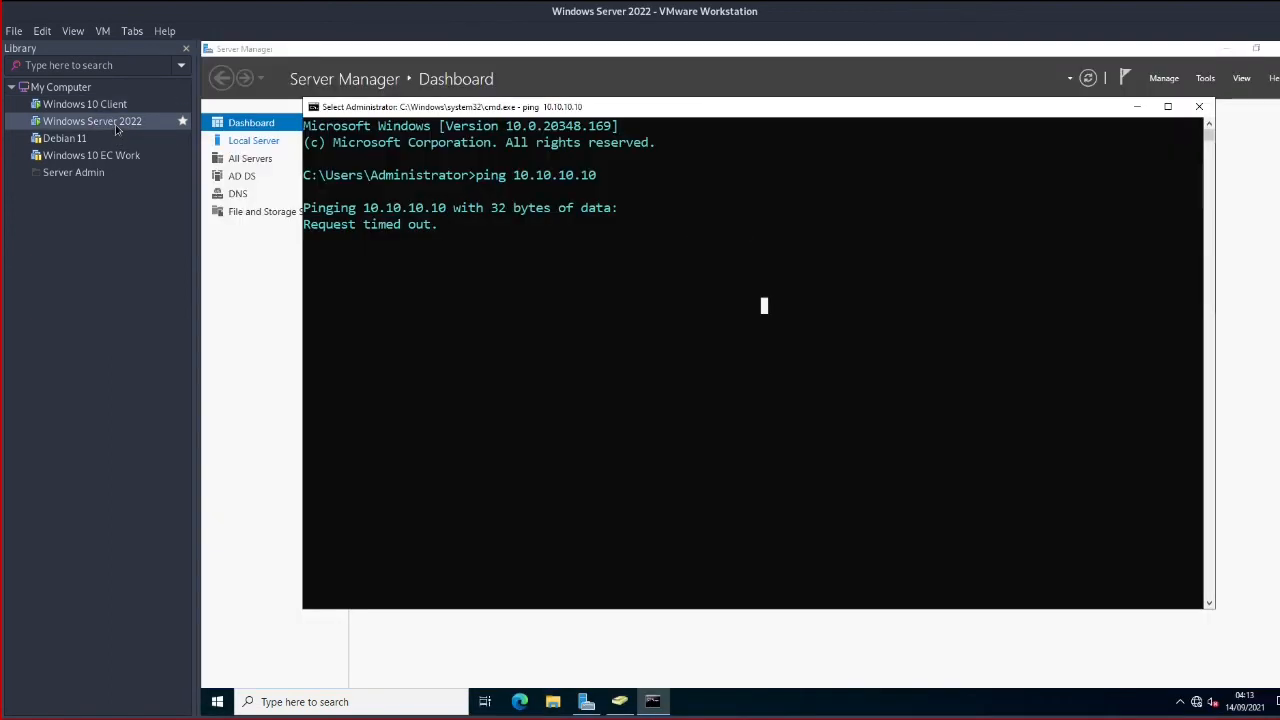
{"action": "left_click", "coordinate": [634, 266]}
{"action": "key", "text": "Return"}
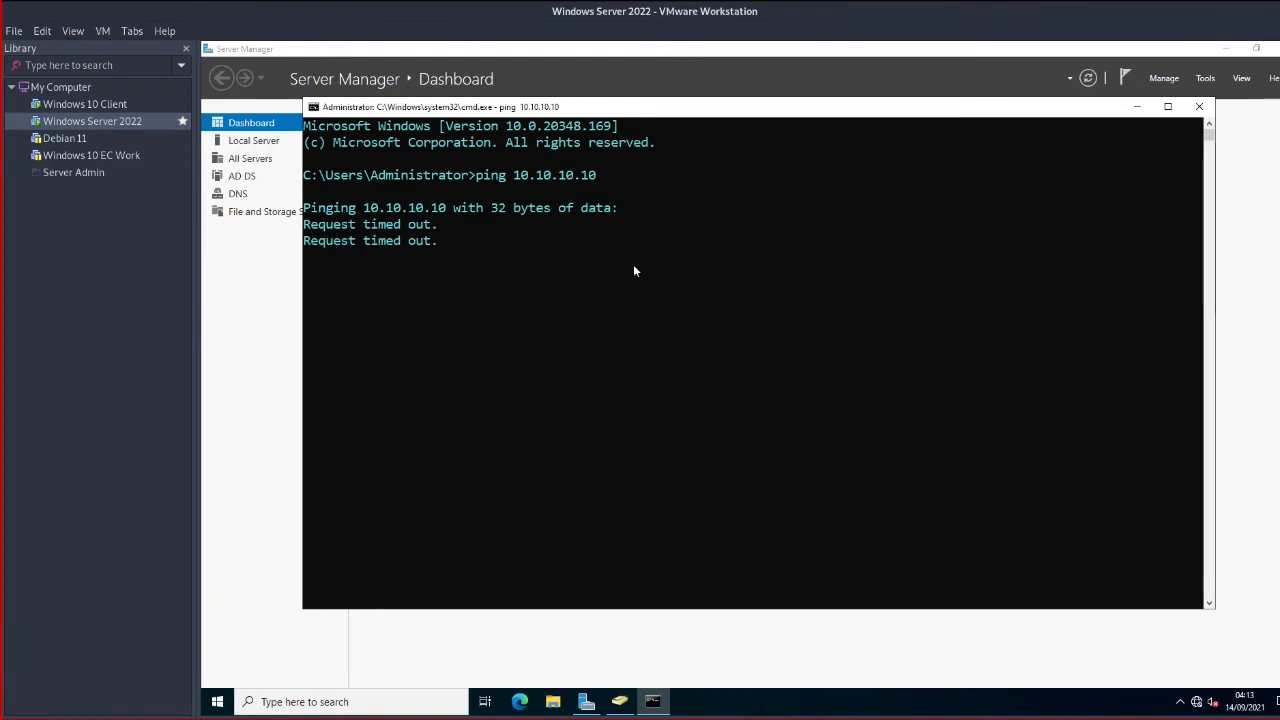
{"action": "left_click", "coordinate": [502, 275]}
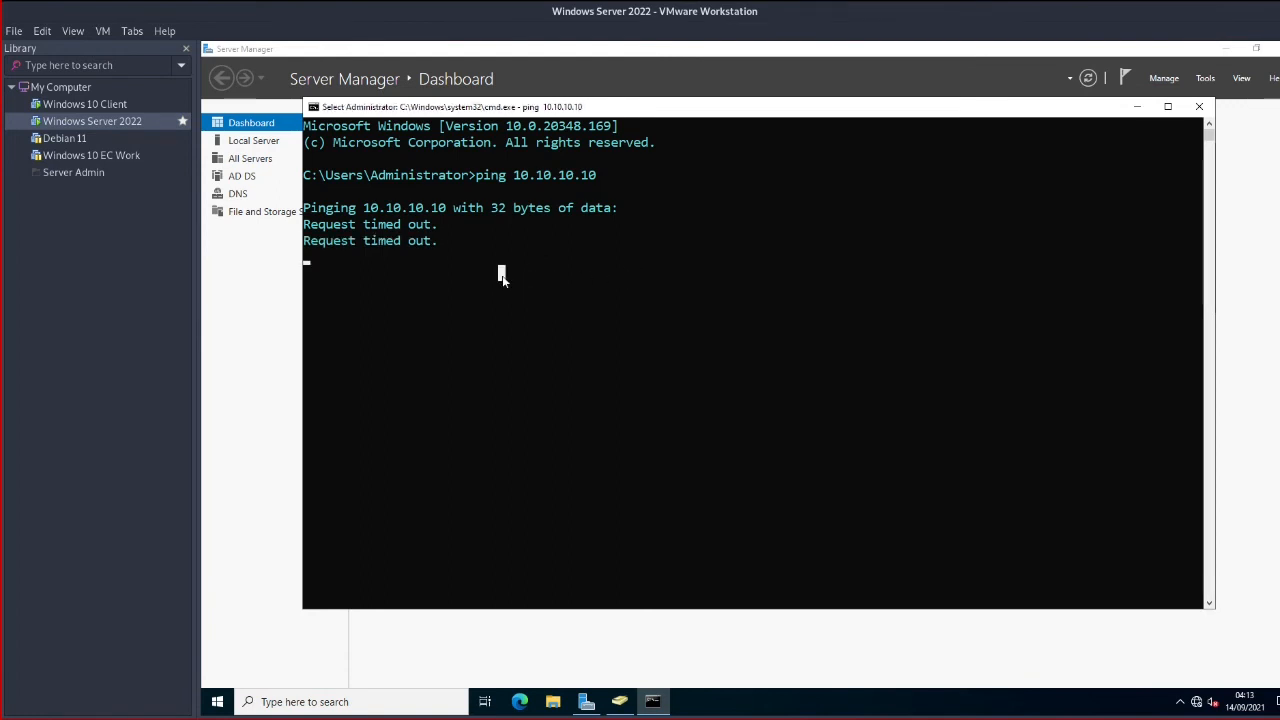
{"action": "key", "text": "Return"}
{"action": "left_click", "coordinate": [502, 275]}
{"action": "key", "text": "Return"}
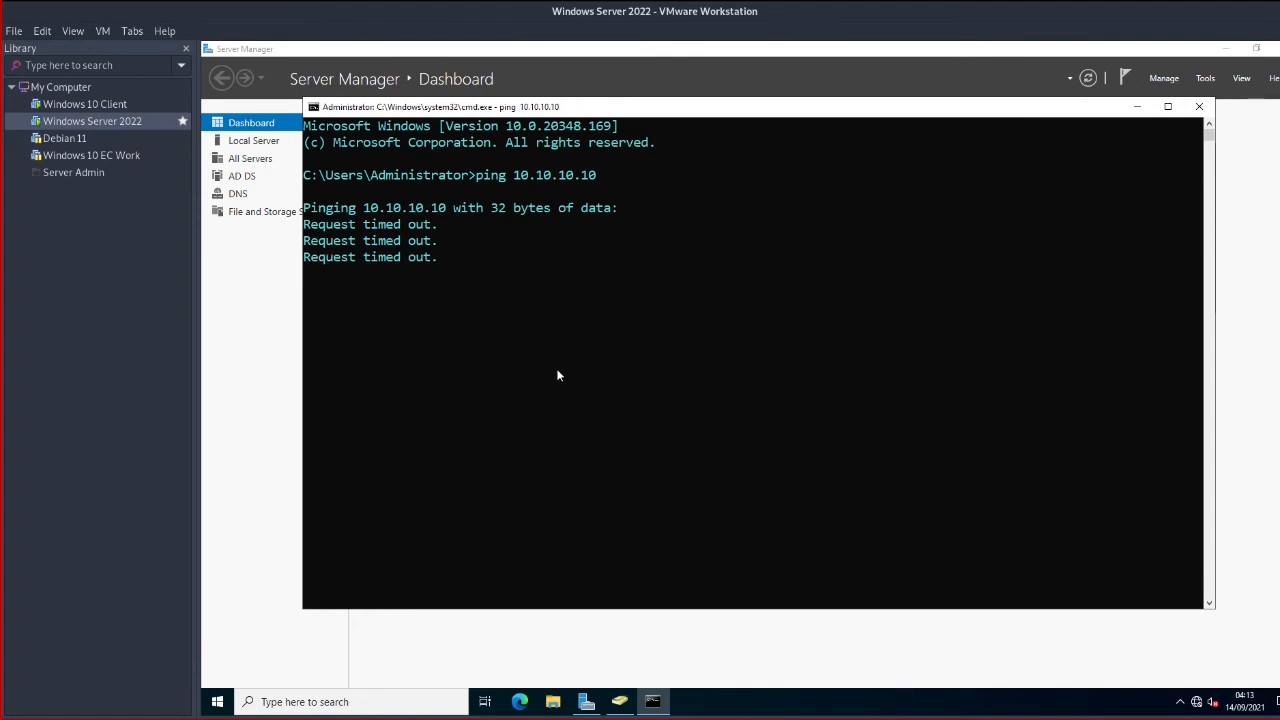
{"action": "left_click", "coordinate": [87, 105]}
{"action": "left_click", "coordinate": [743, 315]}
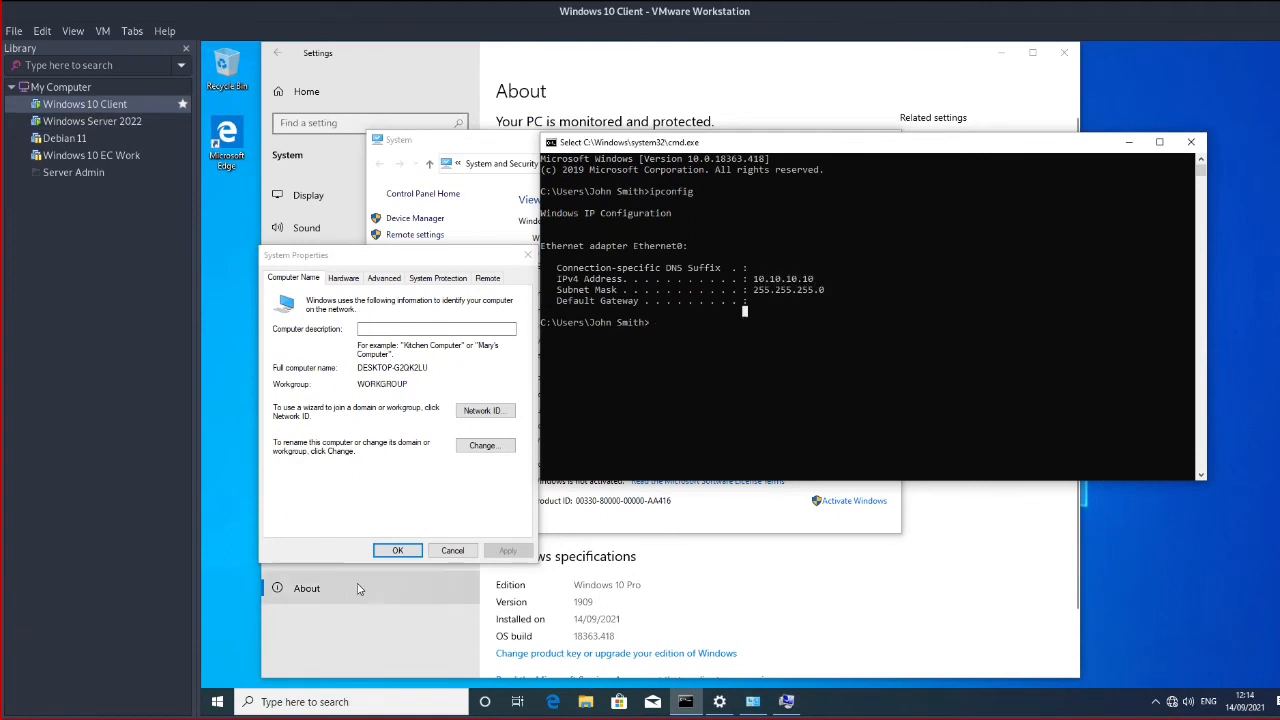
Close System Properties, open the client's 'Turn Windows Defender Firewall on or off' page, then return to the server
{"action": "left_click", "coordinate": [452, 551]}
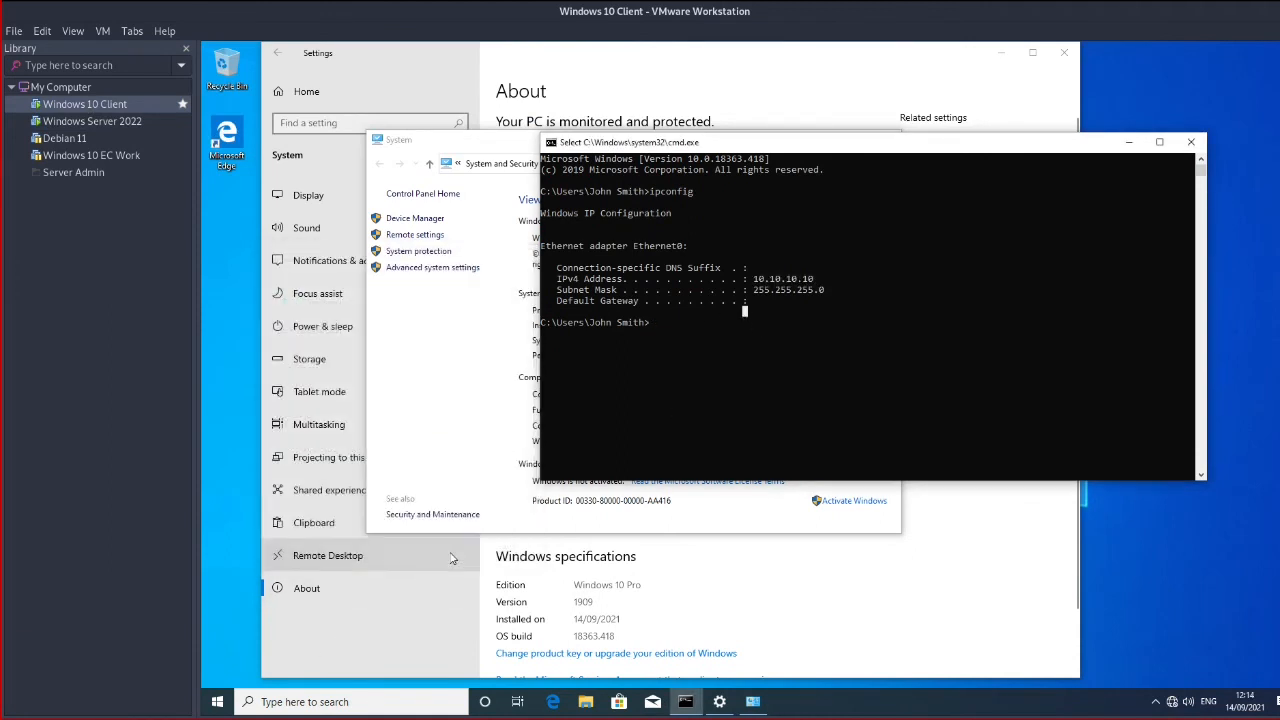
{"action": "left_click", "coordinate": [219, 702]}
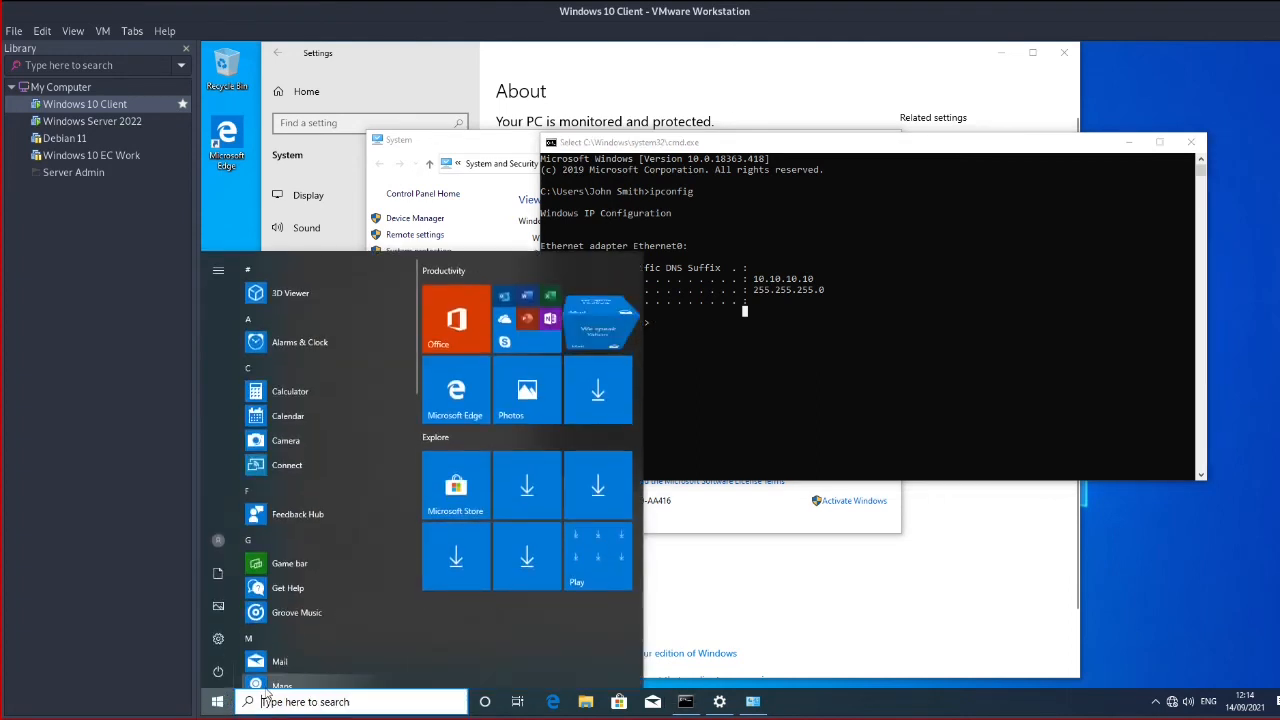
{"action": "left_click", "coordinate": [266, 696]}
{"action": "type", "text": "windo"}
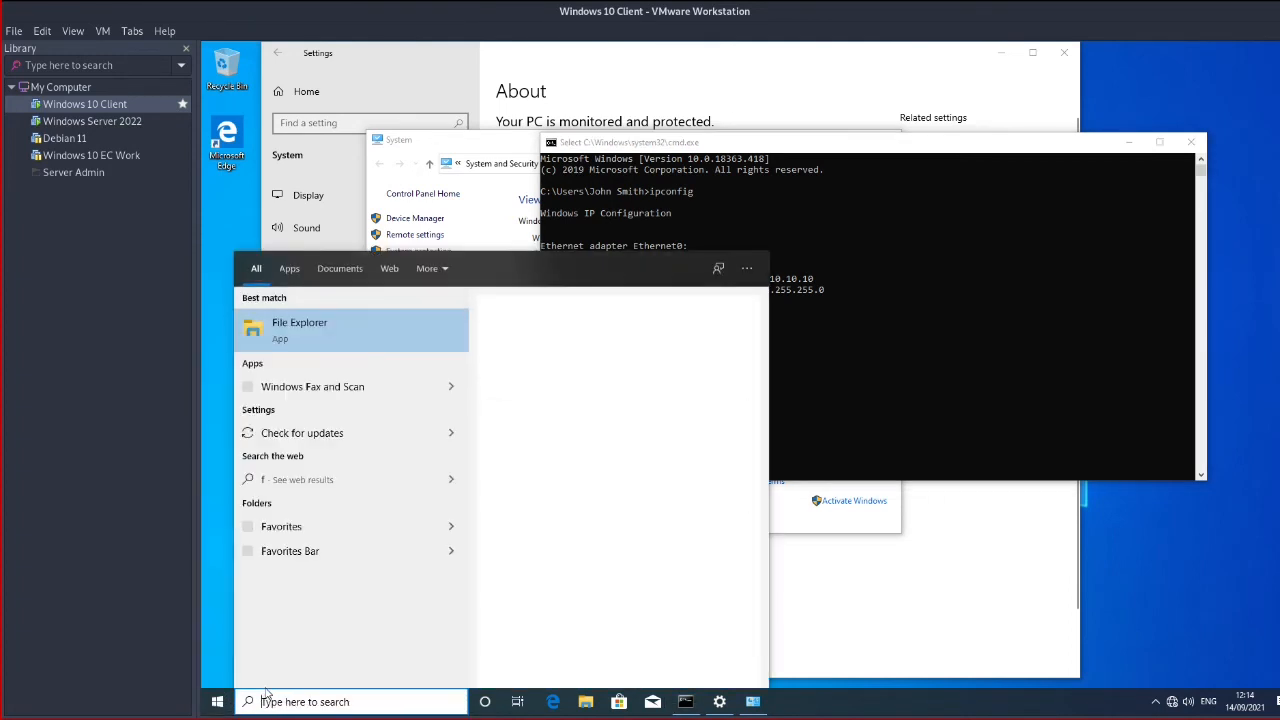
{"action": "type", "text": "ws def"}
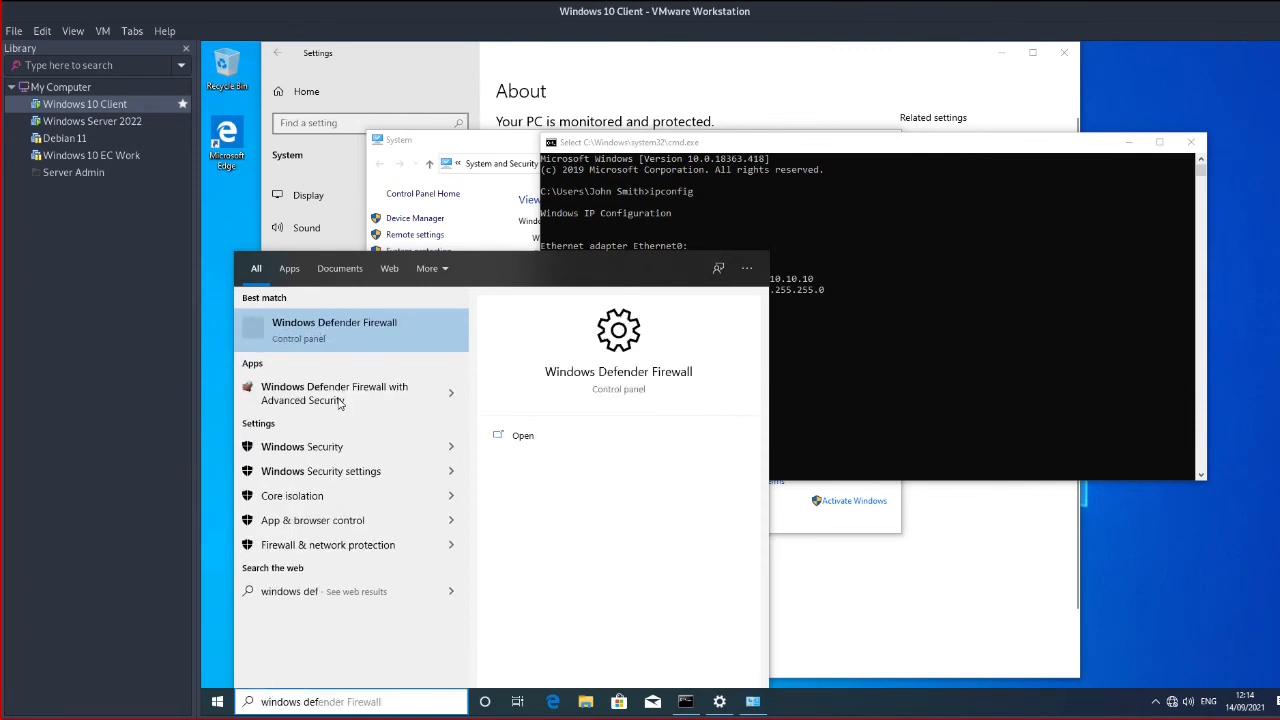
{"action": "left_click", "coordinate": [371, 341]}
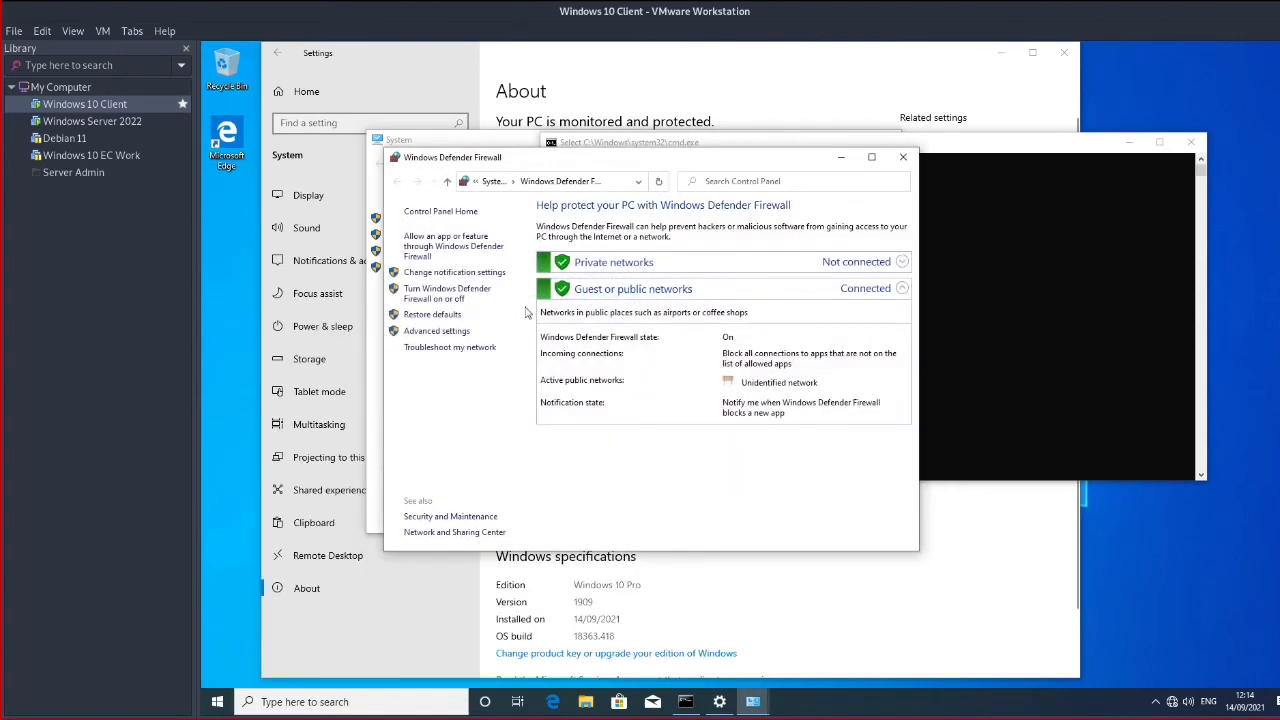
{"action": "left_click", "coordinate": [457, 296]}
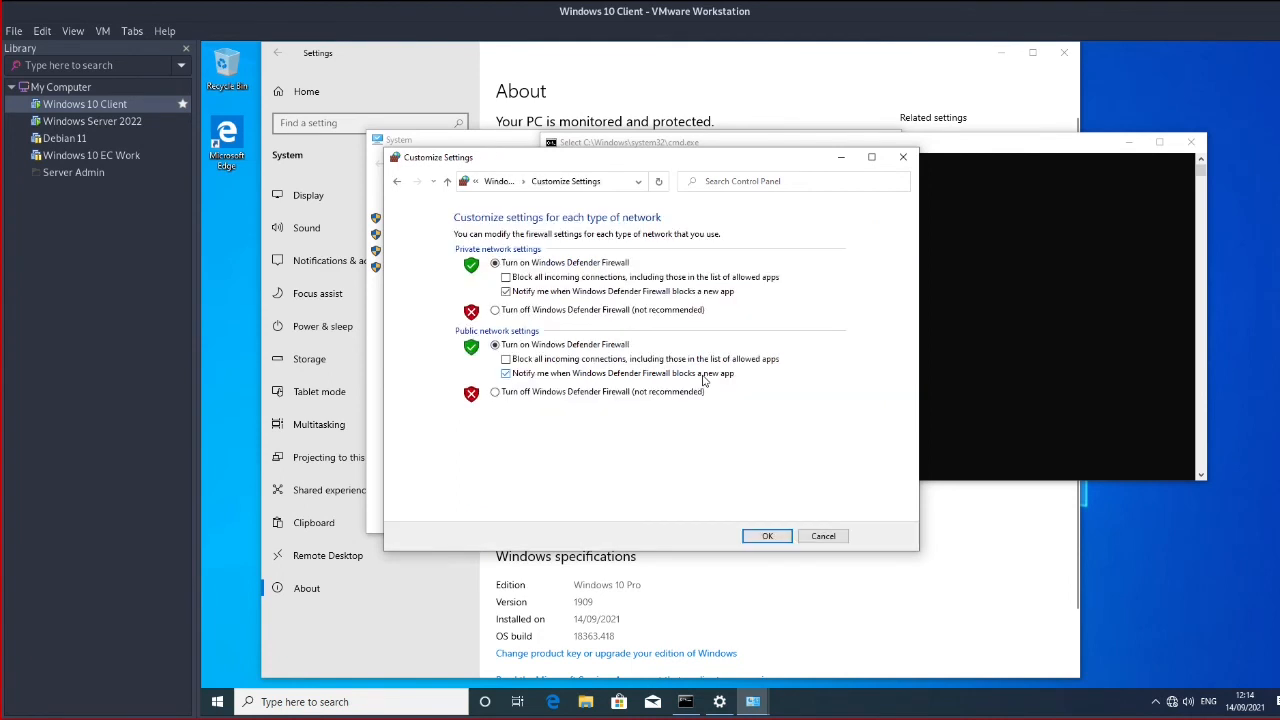
{"action": "left_click", "coordinate": [112, 125]}
{"action": "left_click", "coordinate": [658, 370]}
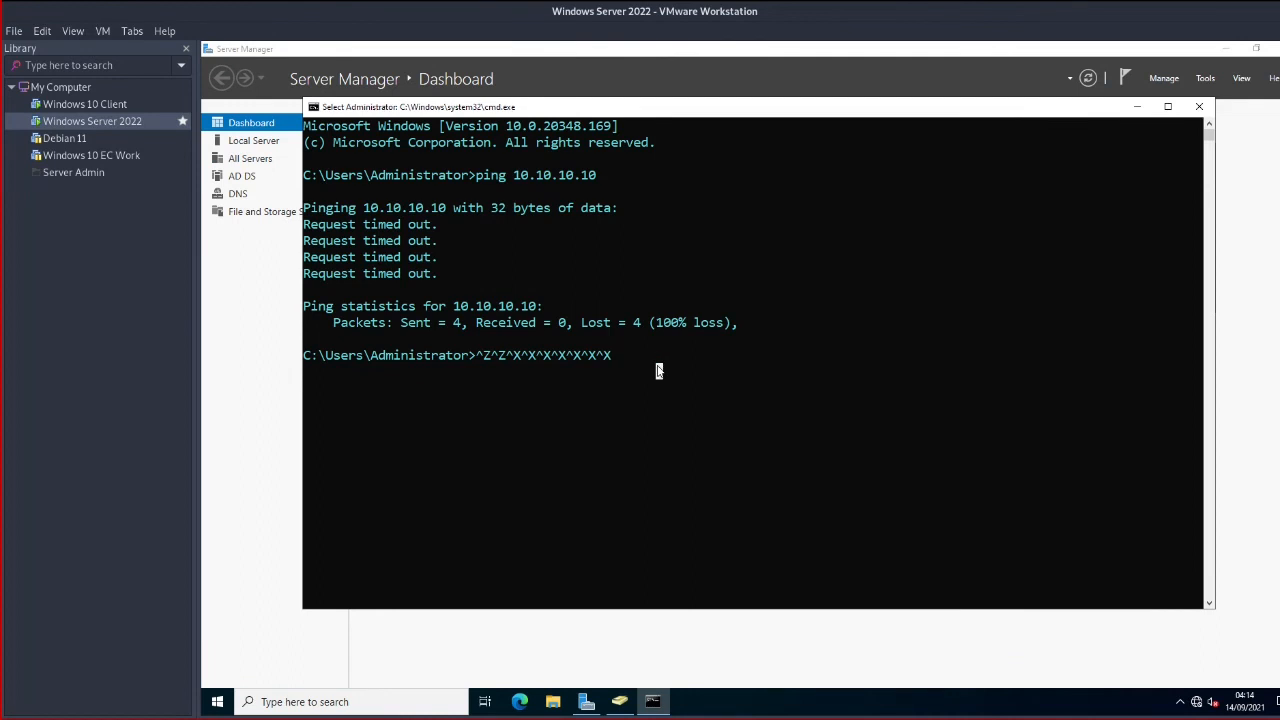
Clear the server's console with cls and start a continuous ping 10.10.10.10 /t
{"action": "key", "text": "Escape"}
{"action": "key", "text": "BackSpace"}
{"action": "key", "text": "BackSpace"}
{"action": "key", "text": "BackSpace"}
{"action": "key", "text": "BackSpace"}
{"action": "key", "text": "BackSpace"}
{"action": "key", "text": "BackSpace"}
{"action": "key", "text": "BackSpace"}
{"action": "key", "text": "BackSpace"}
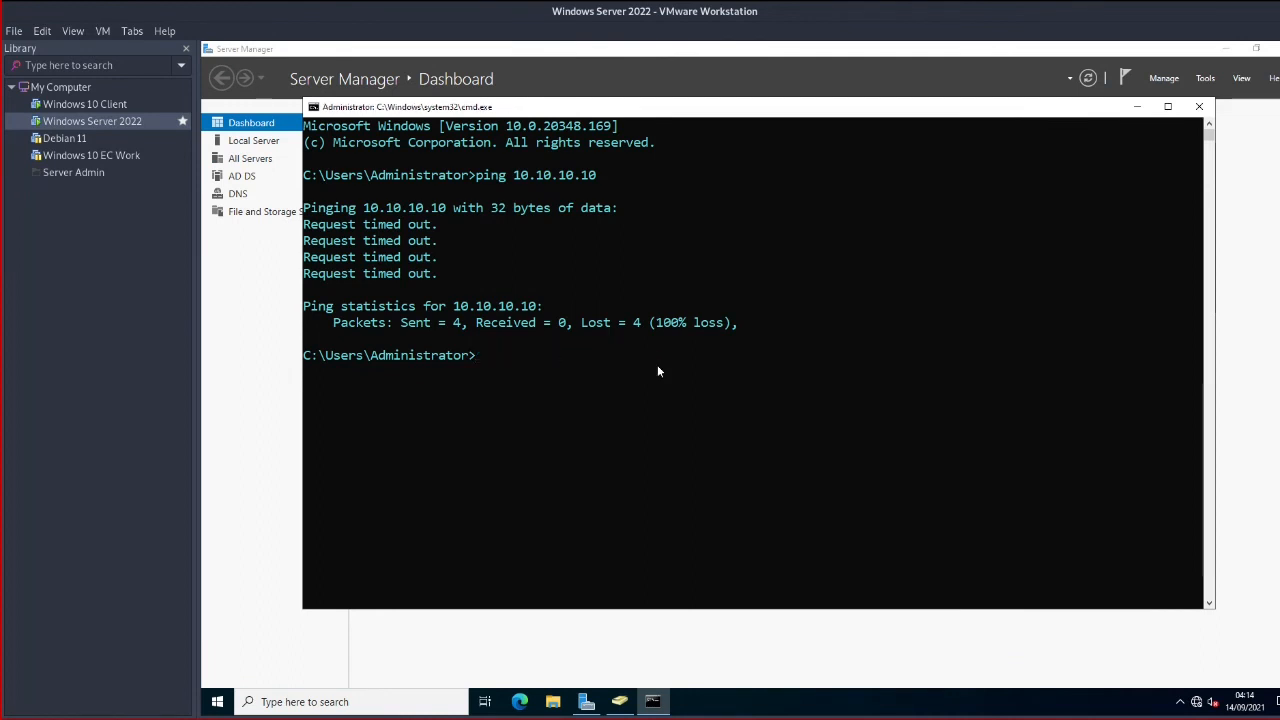
{"action": "type", "text": "cls"}
{"action": "key", "text": "Return"}
{"action": "key", "text": "Up"}
{"action": "key", "text": "Up"}
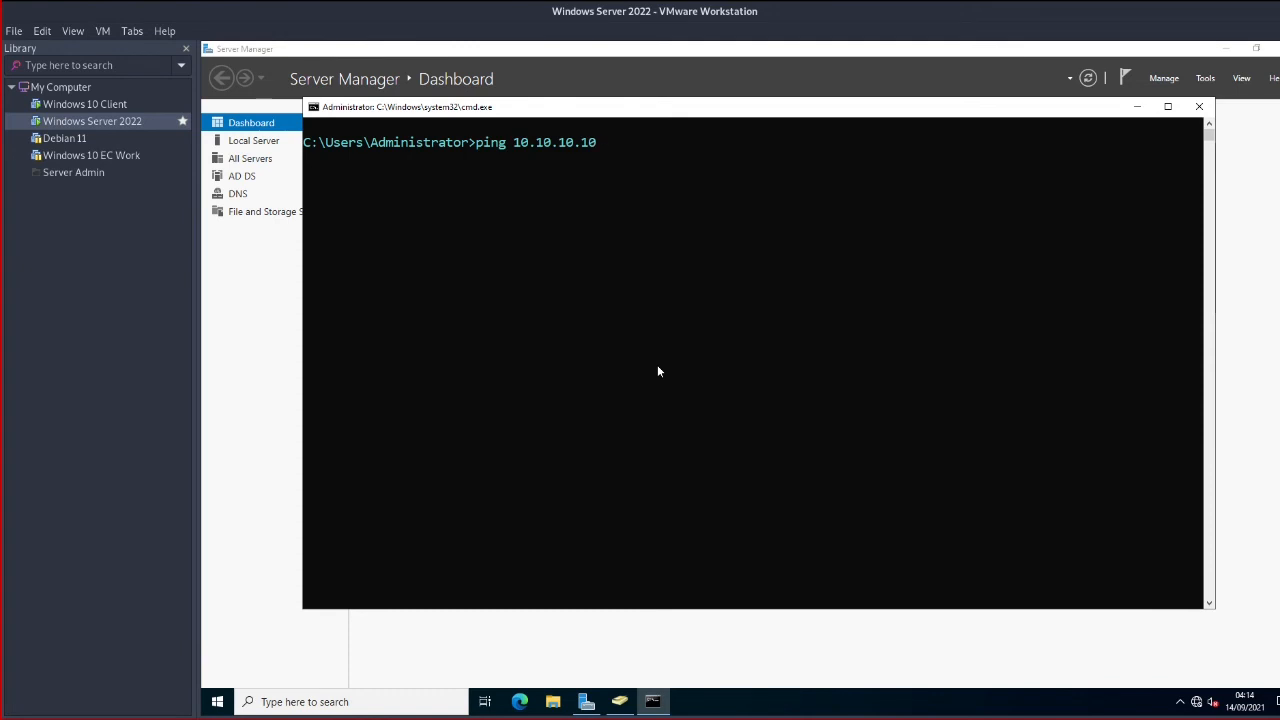
{"action": "type", "text": "/t"}
{"action": "key", "text": "Return"}
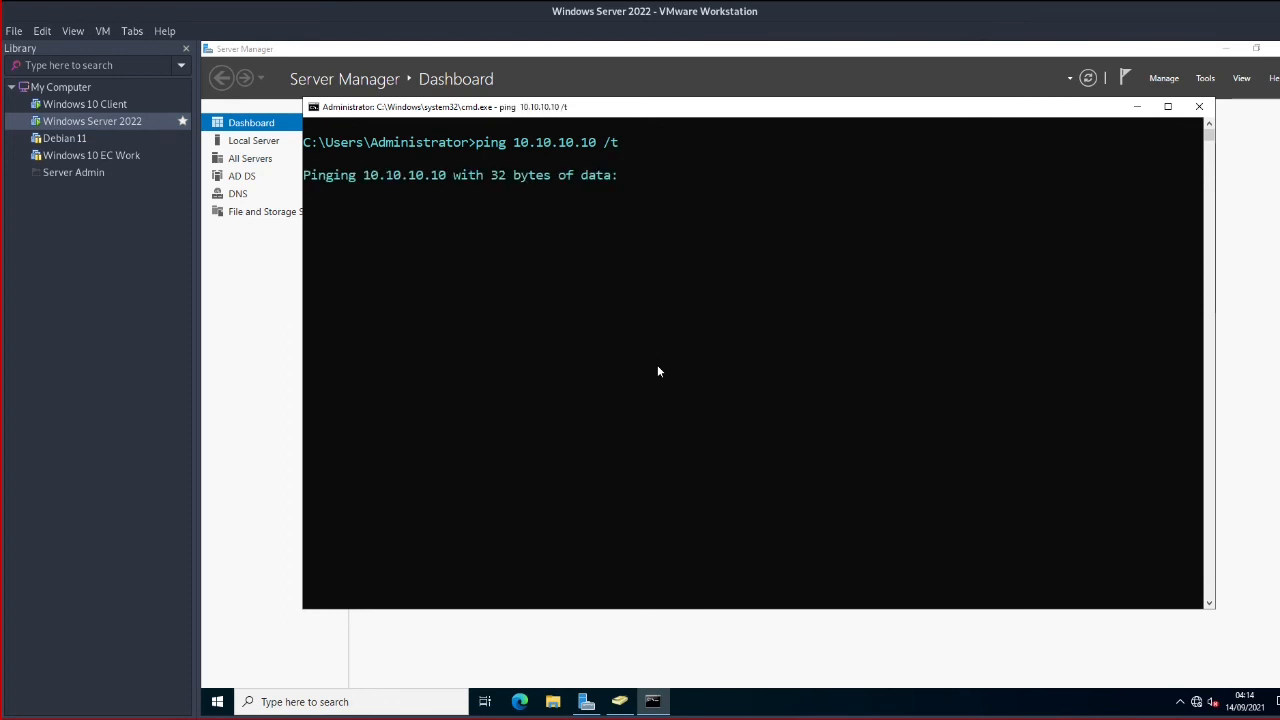
{"action": "left_click_drag", "start_coordinate": [663, 112], "coordinate": [667, 145]}
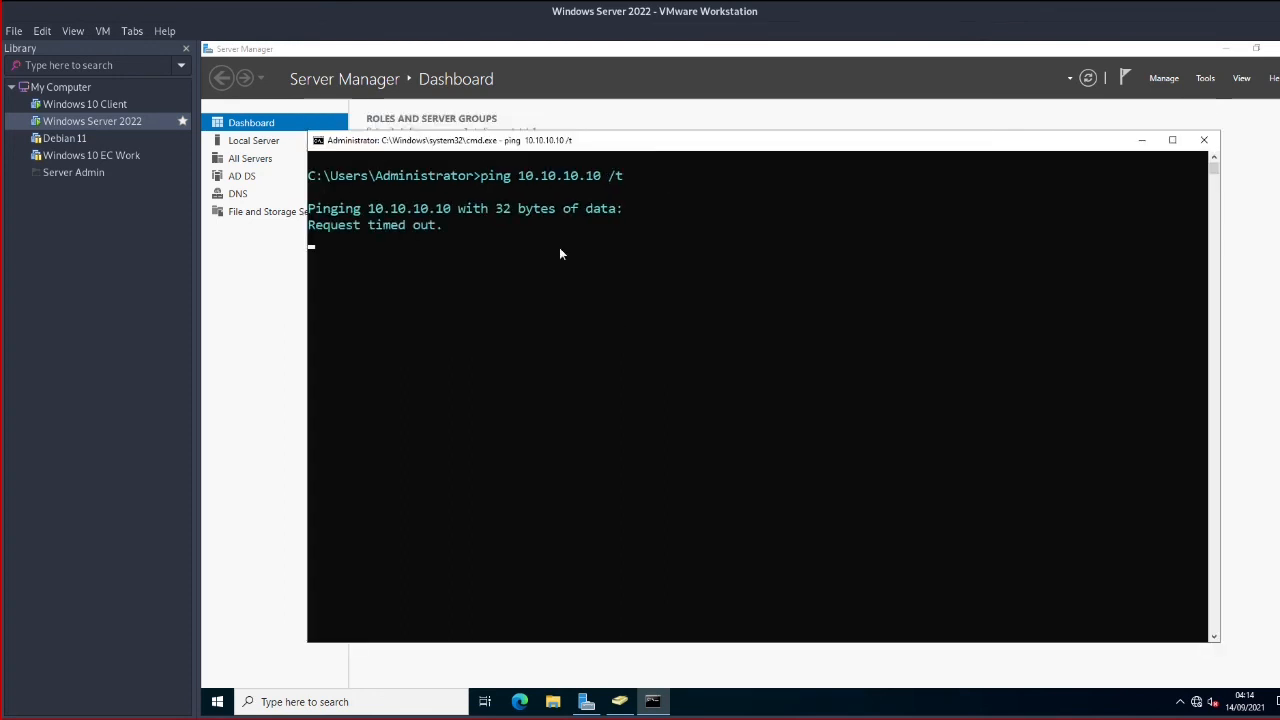
Turn off Windows Defender Firewall for private and public networks on the client, then stop the server's ping
{"action": "left_click", "coordinate": [110, 106]}
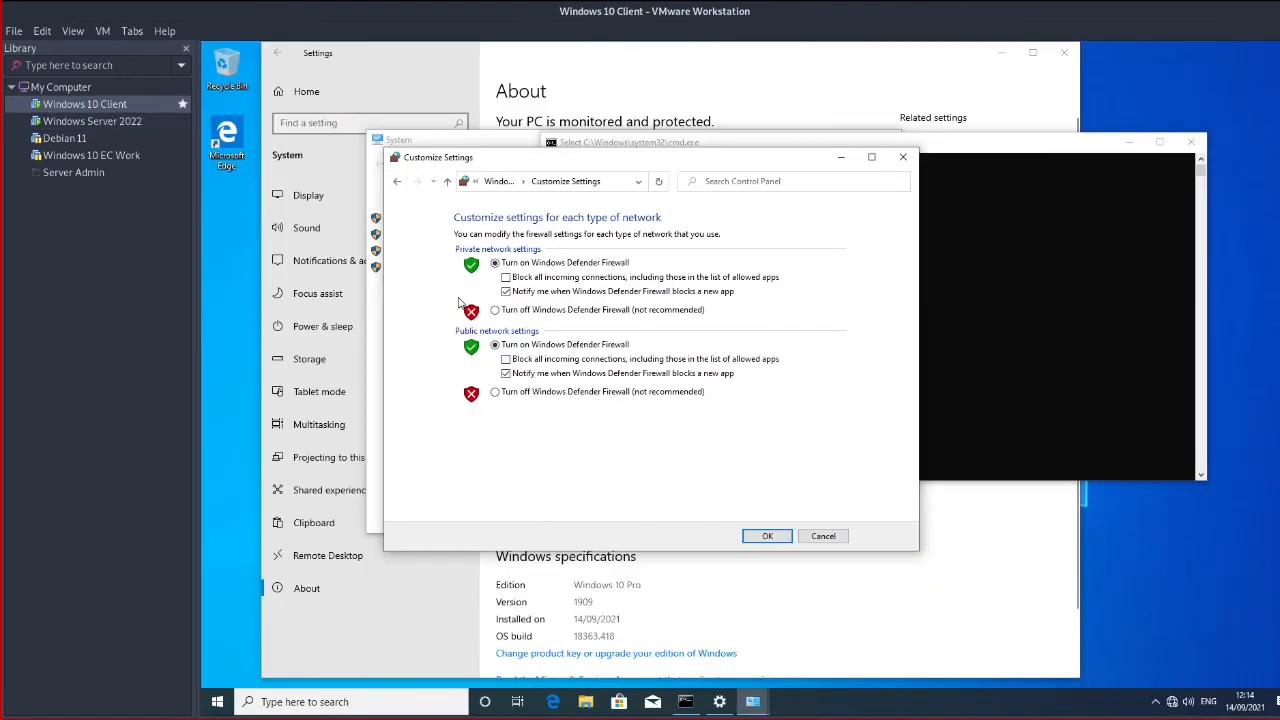
{"action": "left_click", "coordinate": [494, 309]}
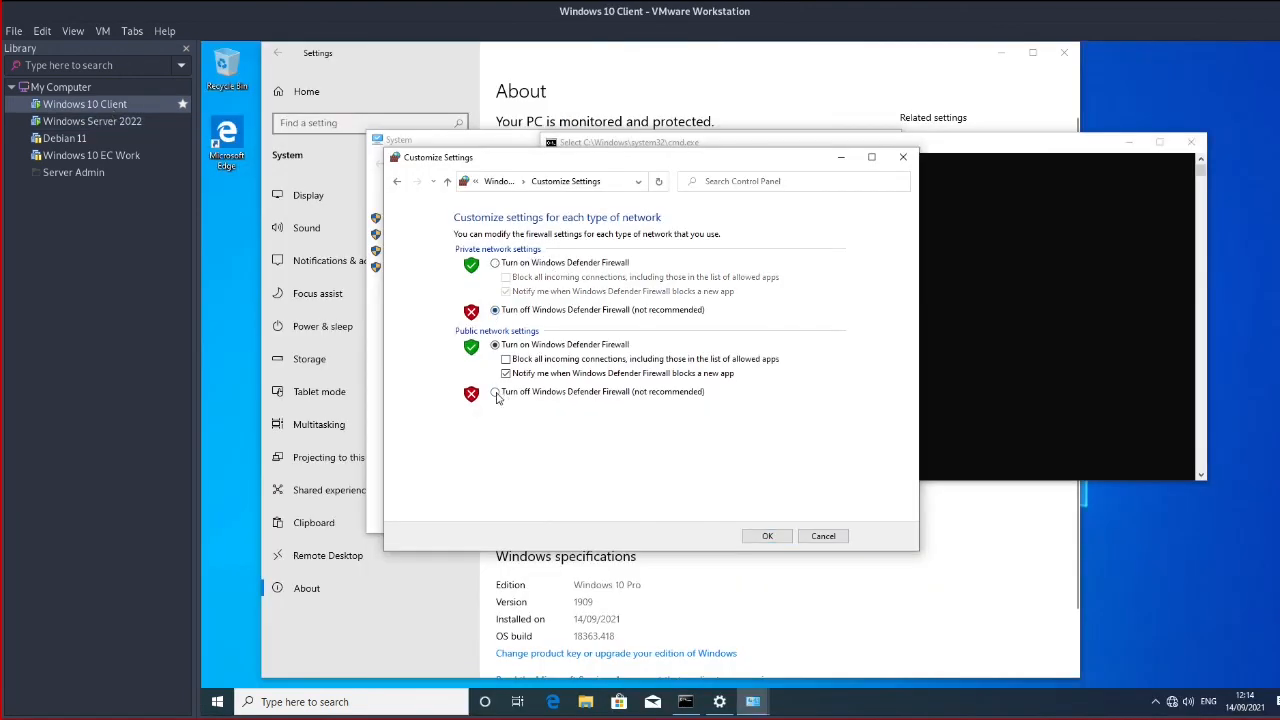
{"action": "left_click", "coordinate": [495, 392]}
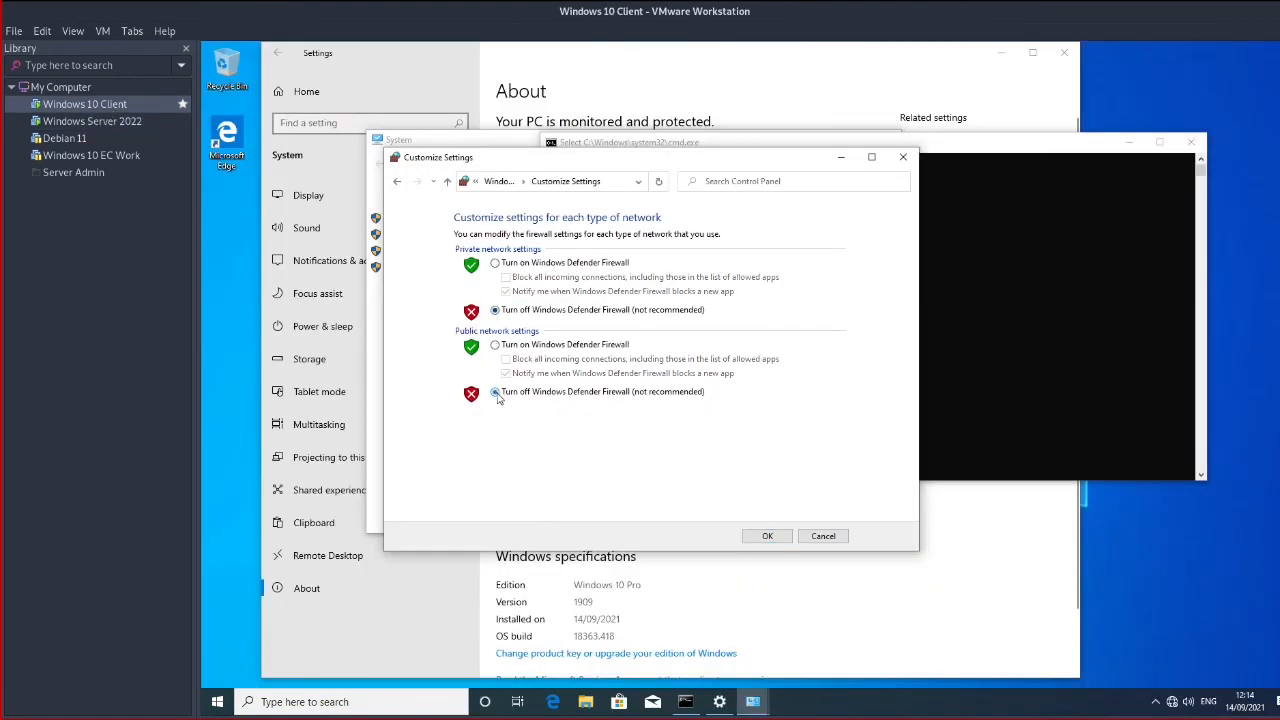
{"action": "left_click", "coordinate": [767, 537]}
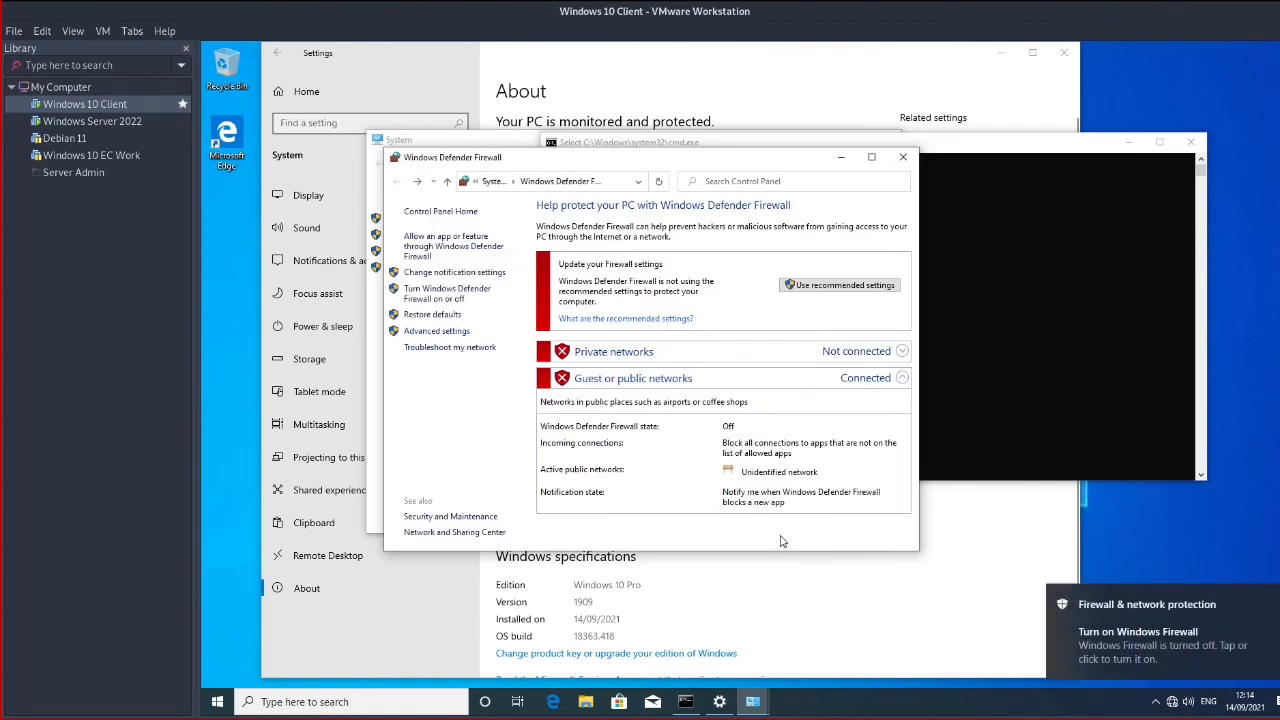
{"action": "left_click", "coordinate": [92, 121]}
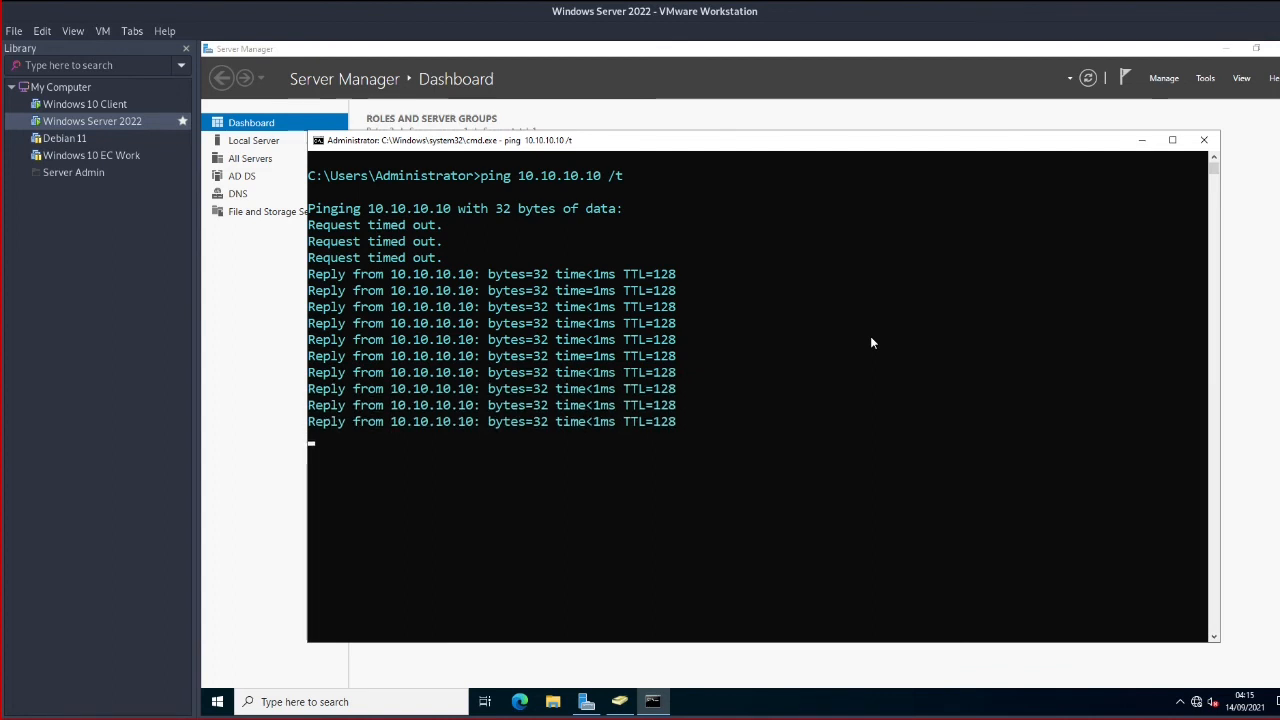
{"action": "key", "text": "ctrl+c"}
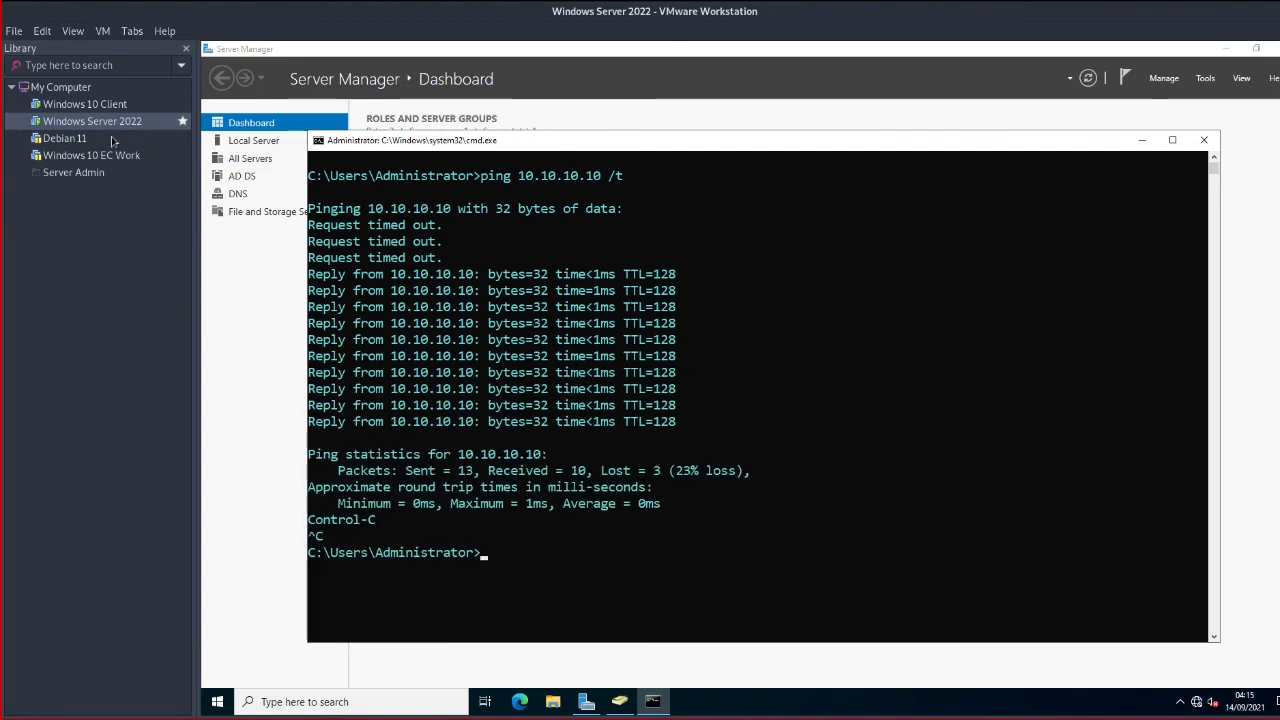
{"action": "left_click", "coordinate": [86, 106]}
From the client's command prompt, ping the server at 10.10.10.1, which replies
{"action": "left_click", "coordinate": [950, 347]}
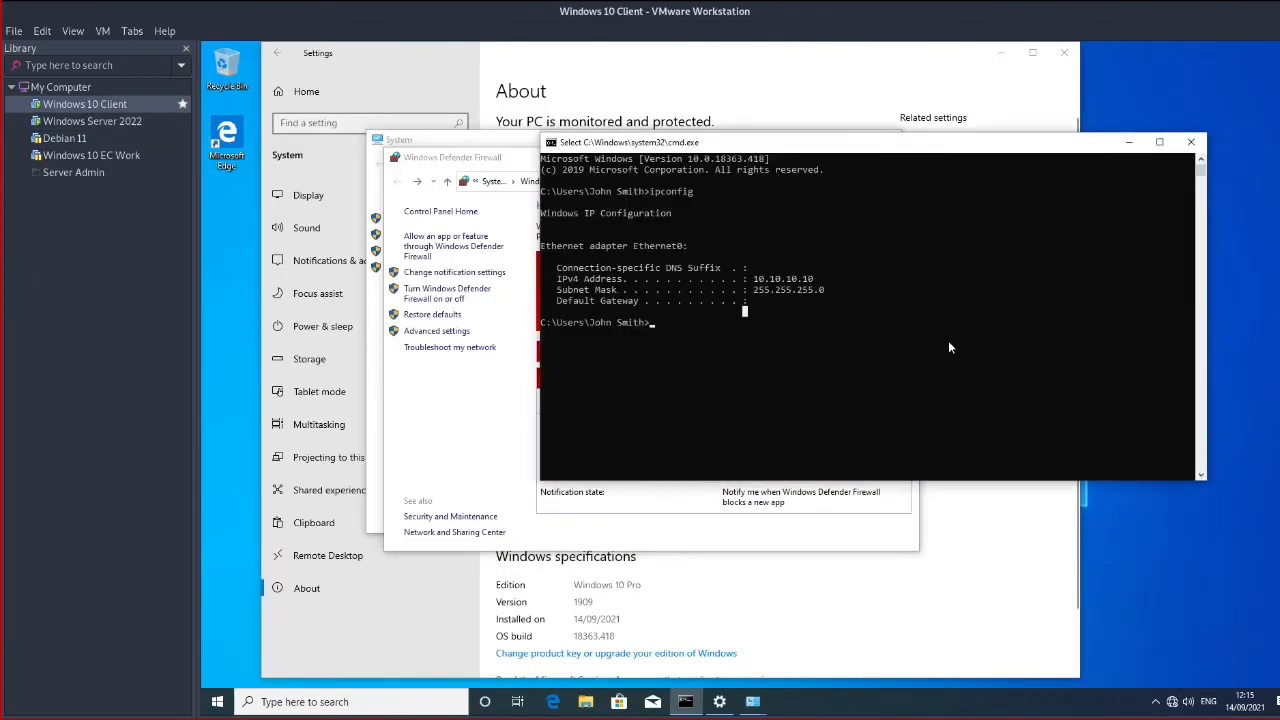
{"action": "key", "text": "Up"}
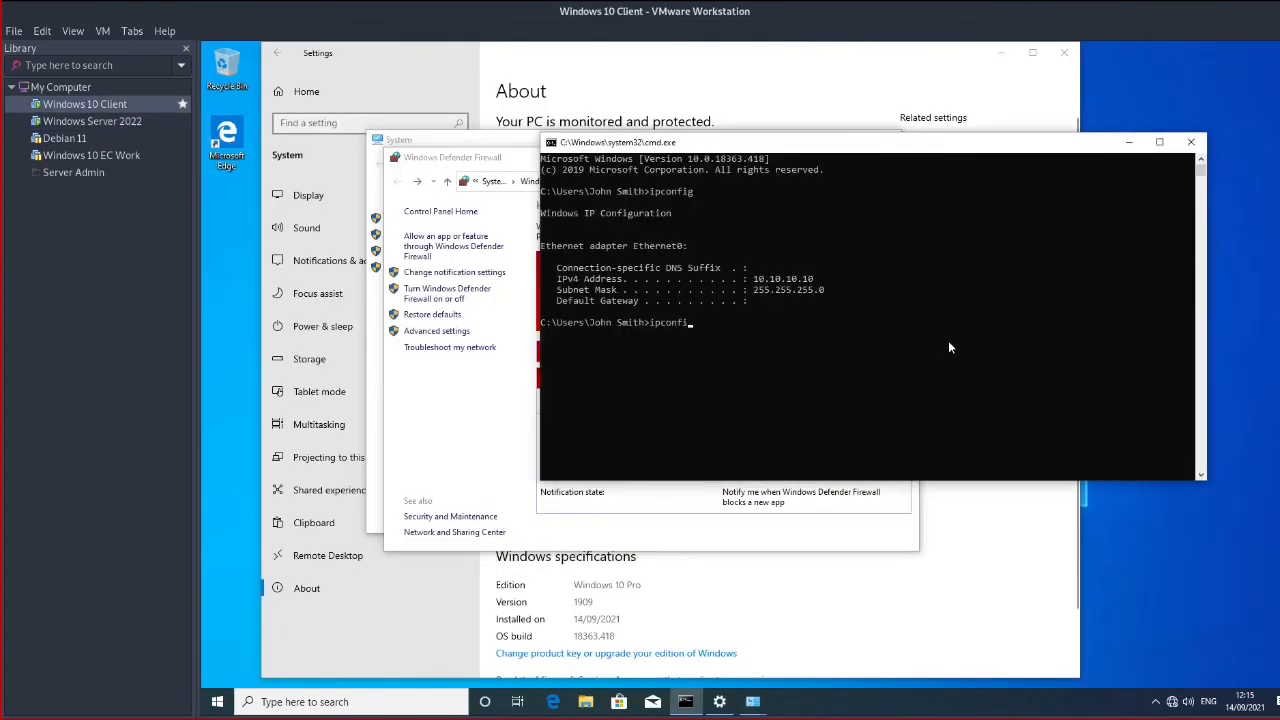
{"action": "key", "text": "BackSpace"}
{"action": "key", "text": "BackSpace"}
{"action": "key", "text": "BackSpace"}
{"action": "key", "text": "BackSpace"}
{"action": "key", "text": "BackSpace"}
{"action": "key", "text": "BackSpace"}
{"action": "key", "text": "BackSpace"}
{"action": "type", "text": "ping 10.10.10.1"}
{"action": "key", "text": "Return"}
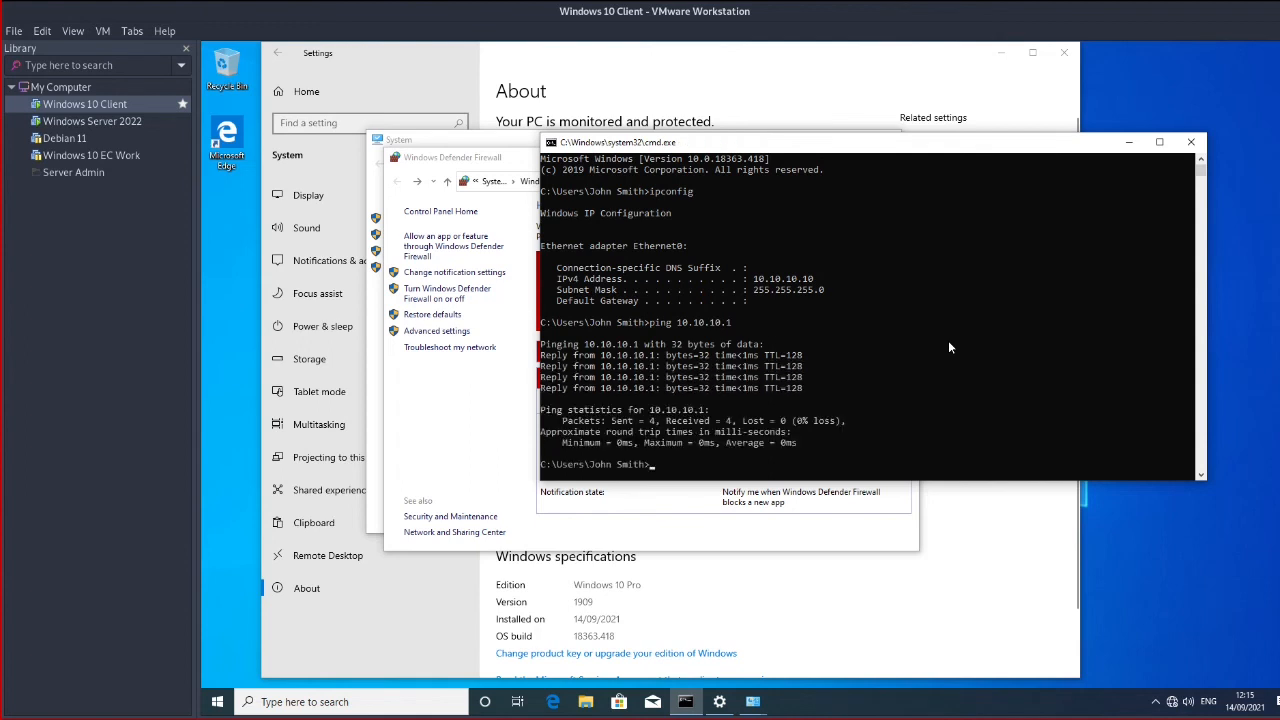
Clear the console with cls and ping ec.com, which cannot find the host, then switch to the server
{"action": "type", "text": "clear"}
{"action": "key", "text": "Return"}
{"action": "type", "text": "clear"}
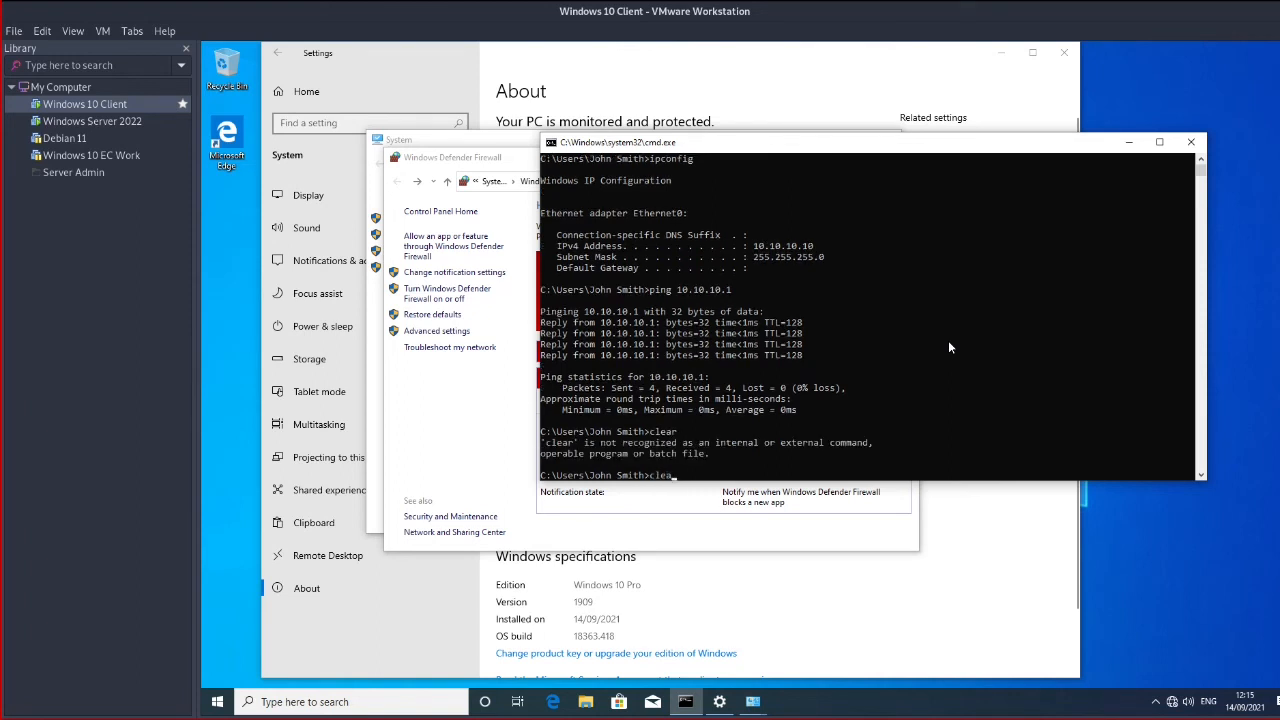
{"action": "key", "text": "BackSpace"}
{"action": "key", "text": "BackSpace"}
{"action": "key", "text": "BackSpace"}
{"action": "type", "text": "s"}
{"action": "key", "text": "Return"}
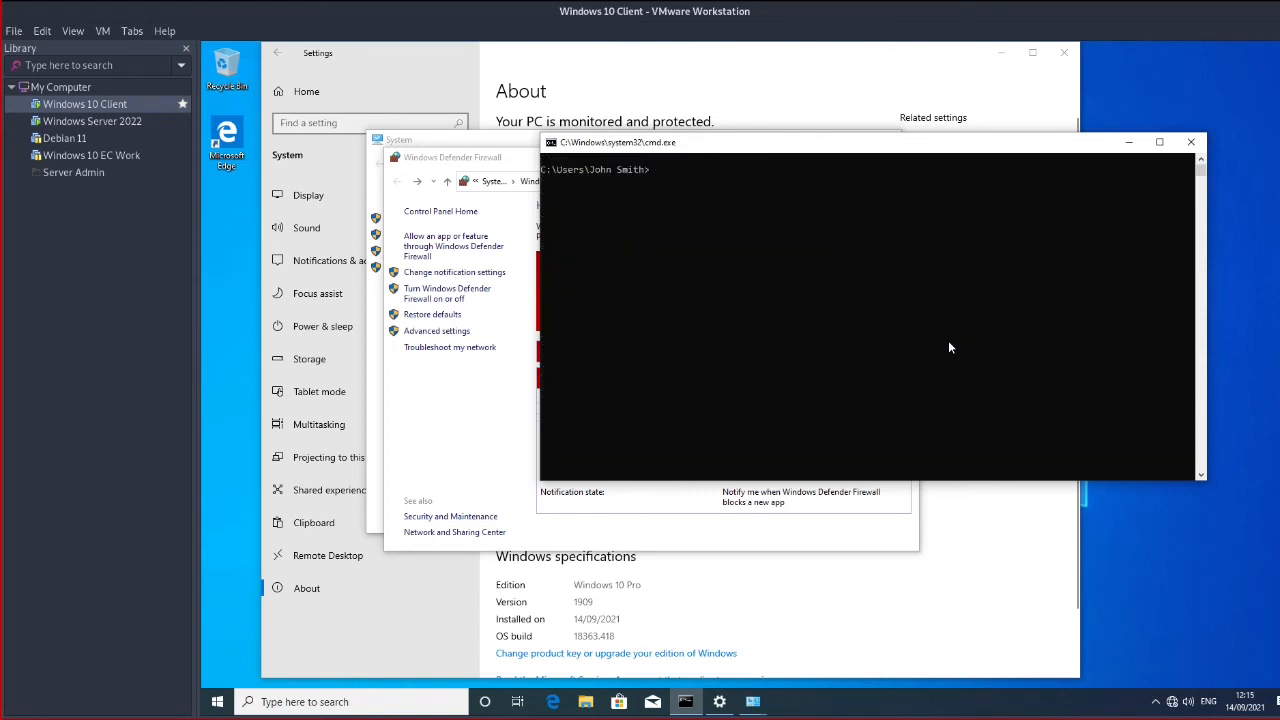
{"action": "type", "text": "ping 10.10.10.1"}
{"action": "key", "text": "BackSpace"}
{"action": "key", "text": "BackSpace"}
{"action": "key", "text": "BackSpace"}
{"action": "key", "text": "BackSpace"}
{"action": "key", "text": "BackSpace"}
{"action": "key", "text": "BackSpace"}
{"action": "key", "text": "BackSpace"}
{"action": "key", "text": "BackSpace"}
{"action": "key", "text": "BackSpace"}
{"action": "key", "text": "BackSpace"}
{"action": "key", "text": "BackSpace"}
{"action": "key", "text": "BackSpace"}
{"action": "key", "text": "BackSpace"}
{"action": "key", "text": "BackSpace"}
{"action": "type", "text": "ing ec.com"}
{"action": "key", "text": "Return"}
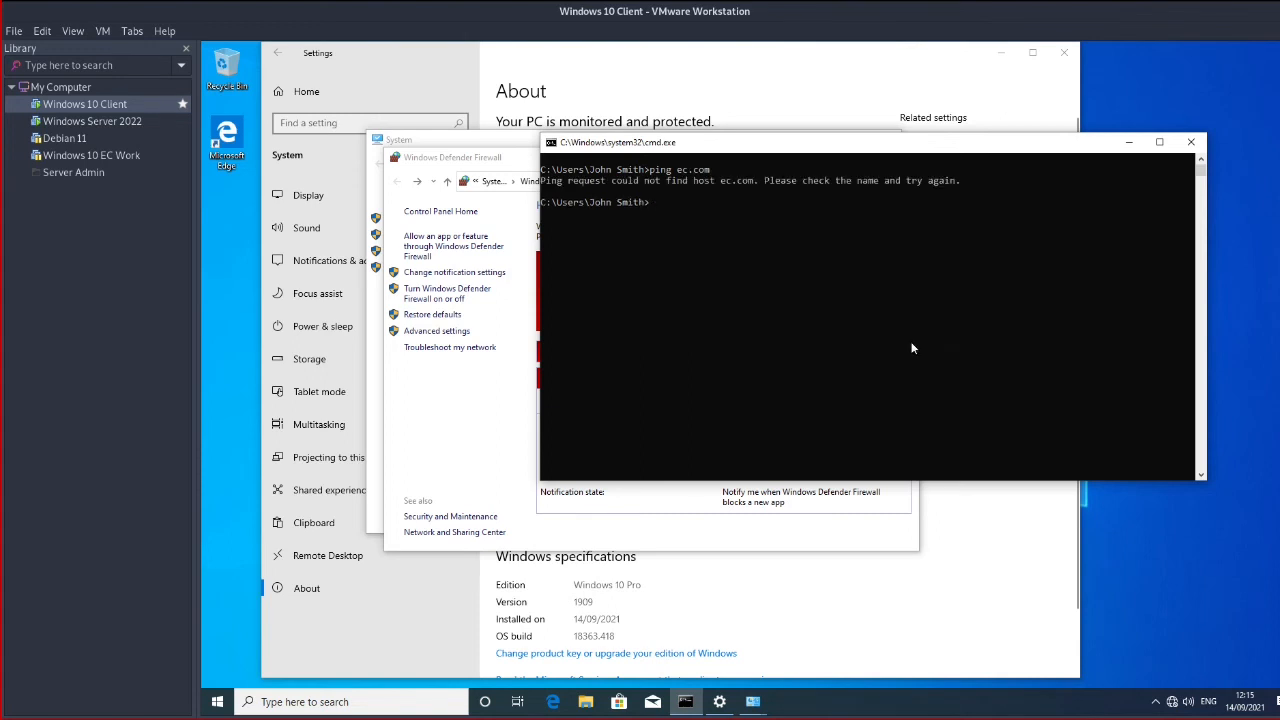
{"action": "left_click", "coordinate": [118, 124]}
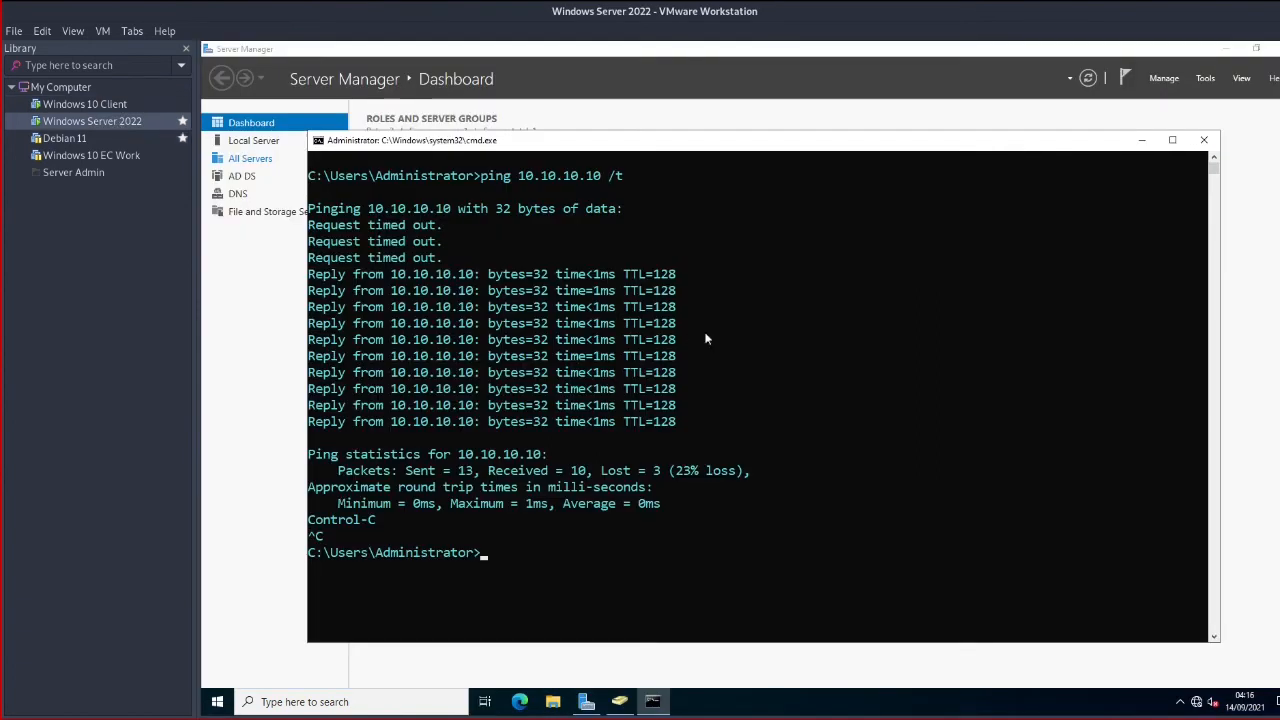
{"action": "left_click", "coordinate": [743, 412]}
{"action": "type", "text": "cls"}
{"action": "key", "text": "Return"}
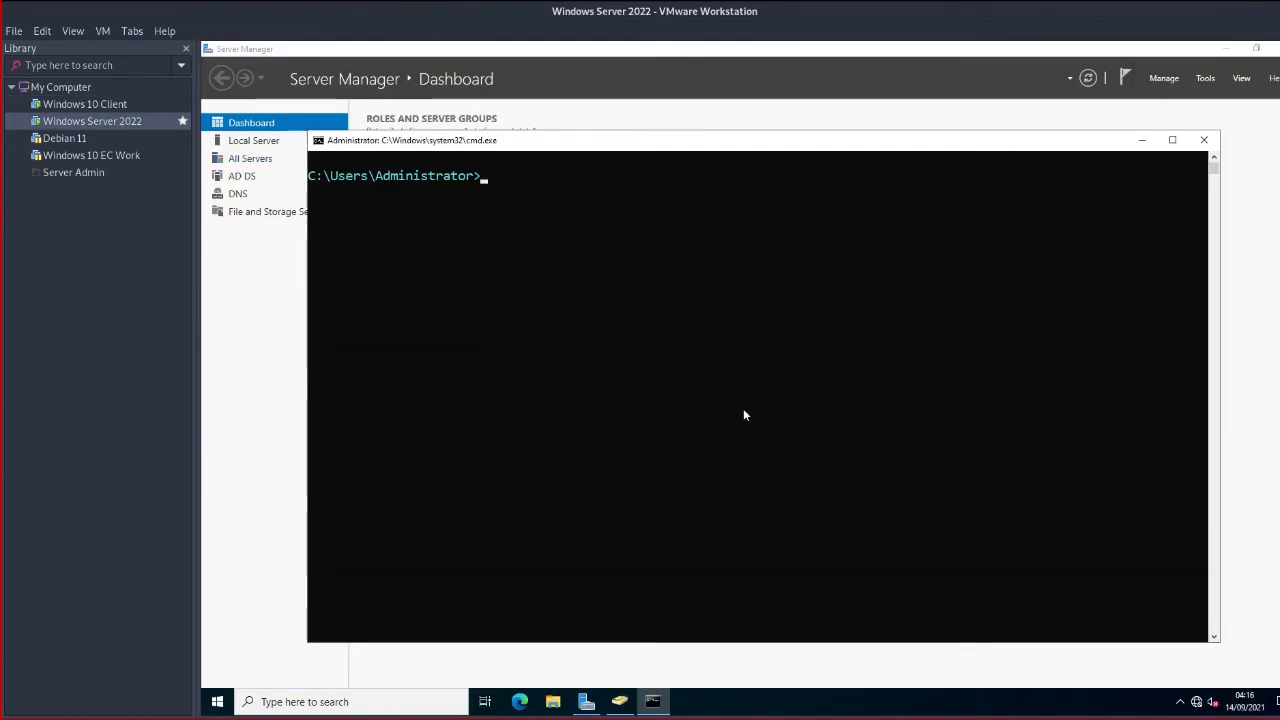
{"action": "type", "text": "ping ec.com"}
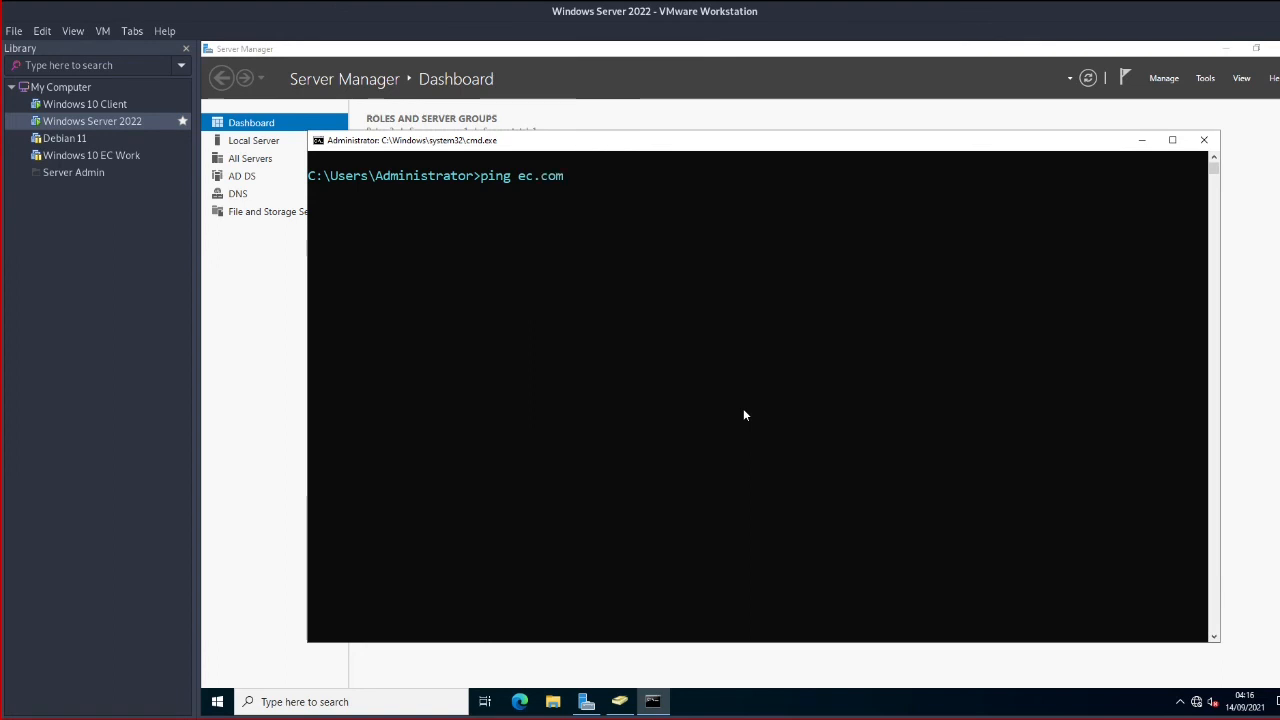
{"action": "key", "text": "Return"}
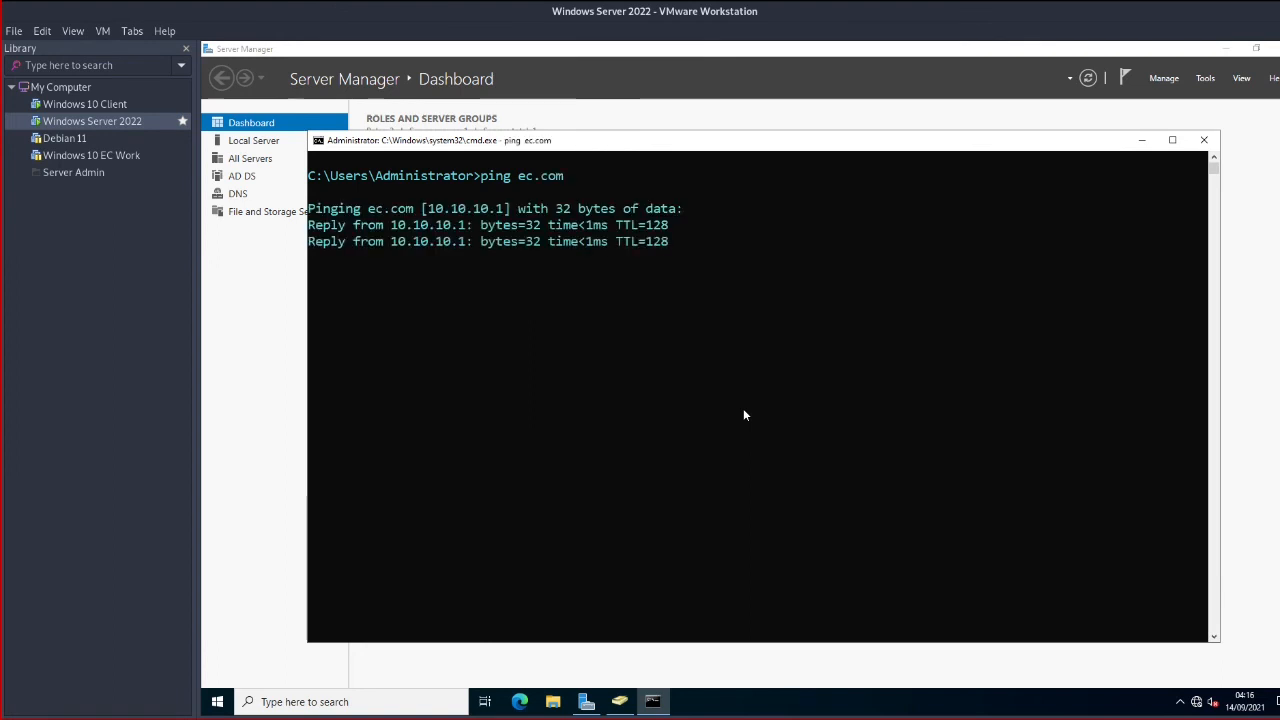
{"action": "key", "text": "ctrl+c"}
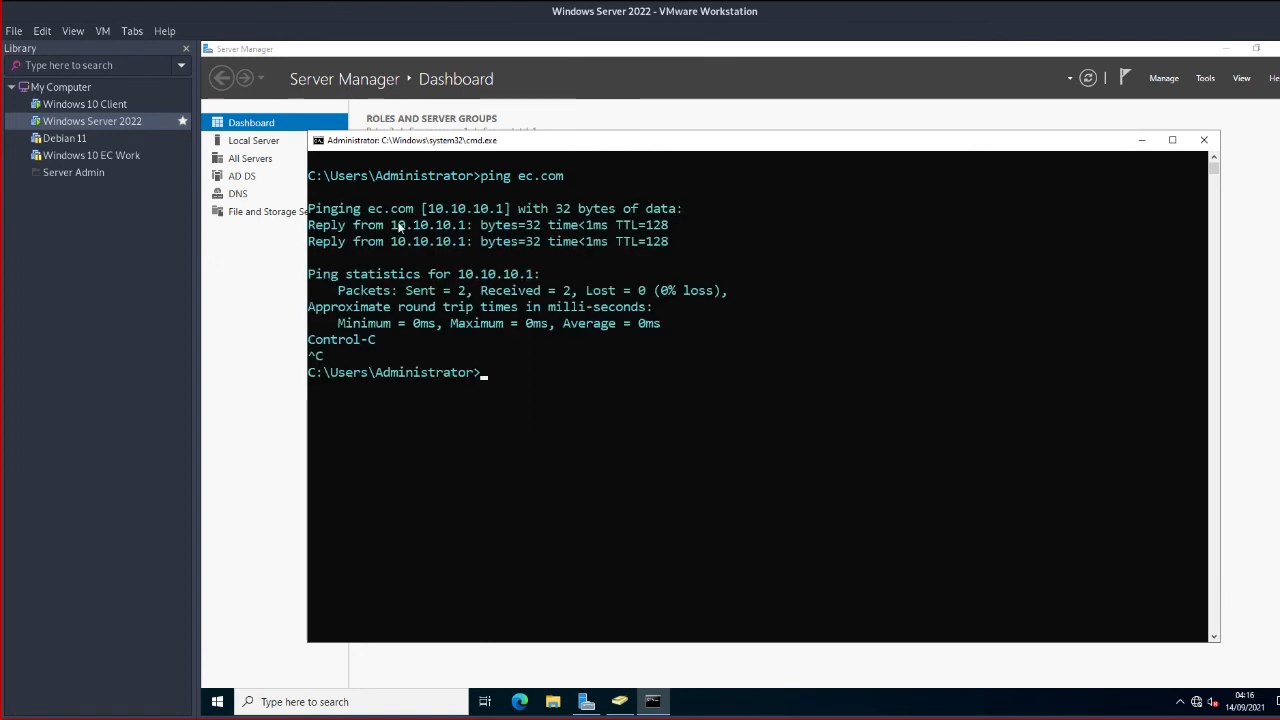
{"action": "left_click_drag", "start_coordinate": [346, 224], "coordinate": [525, 230]}
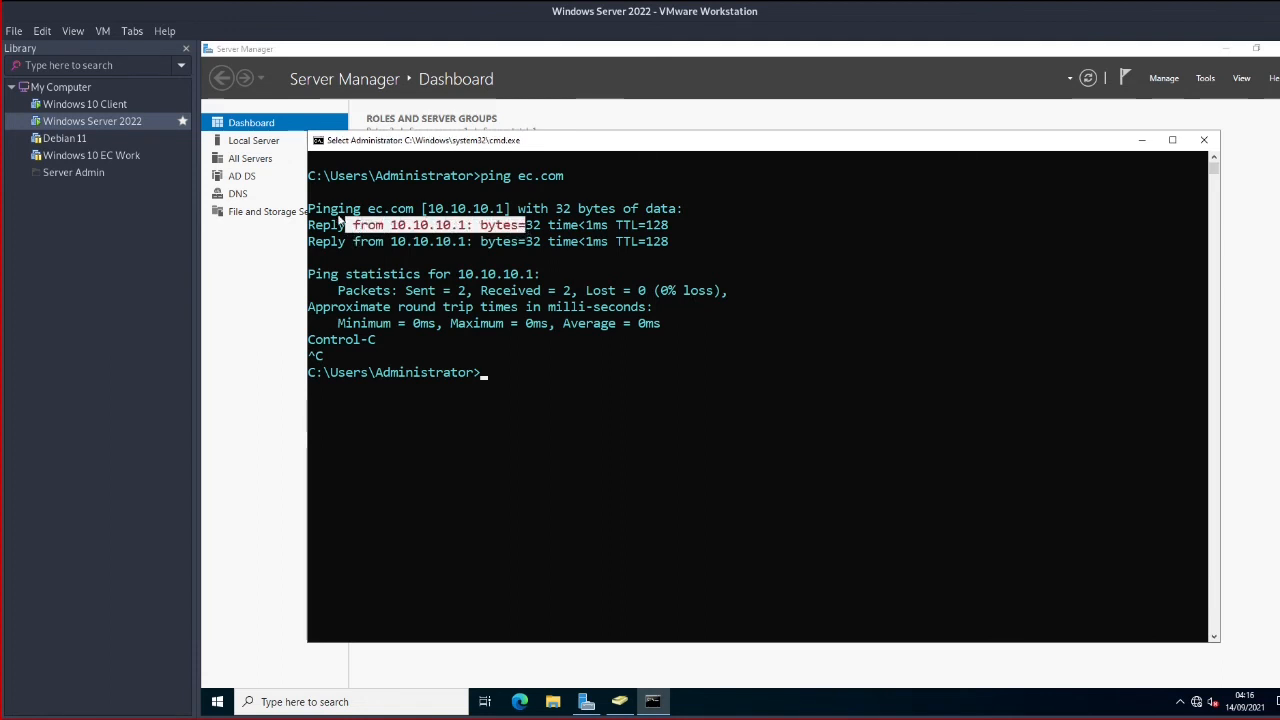
{"action": "left_click_drag", "start_coordinate": [361, 210], "coordinate": [525, 215]}
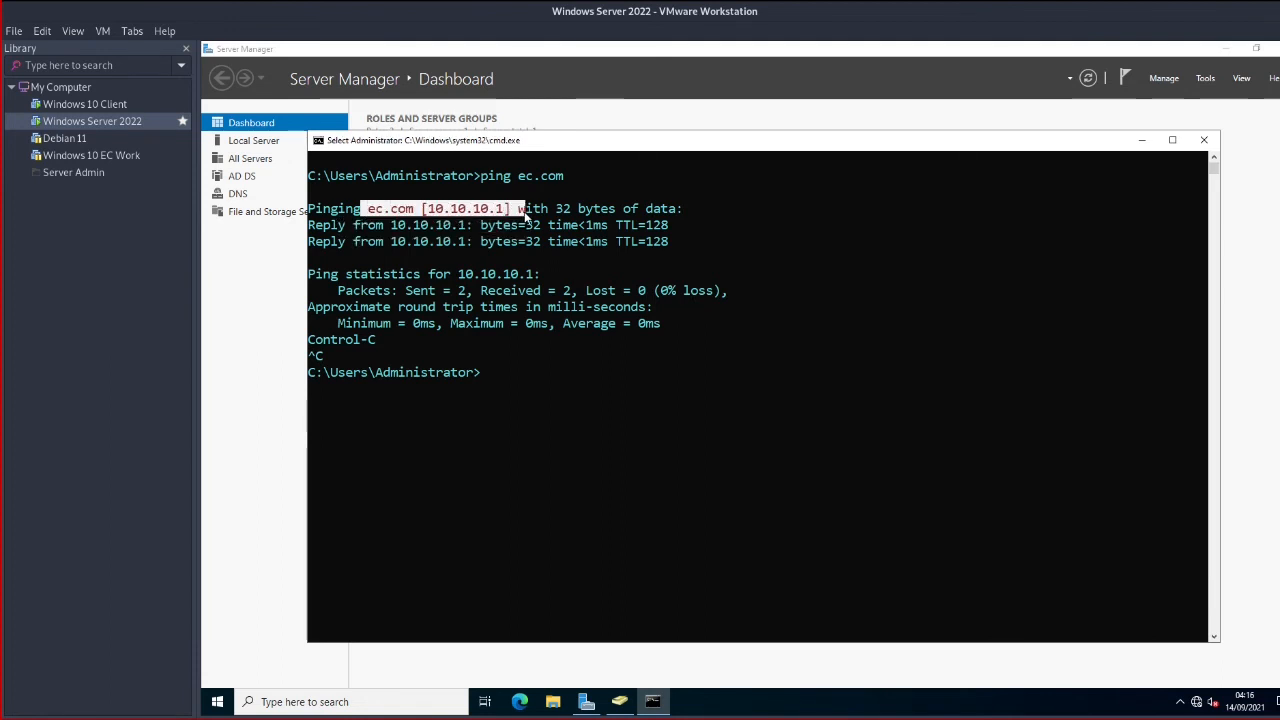
{"action": "left_click", "coordinate": [590, 423]}
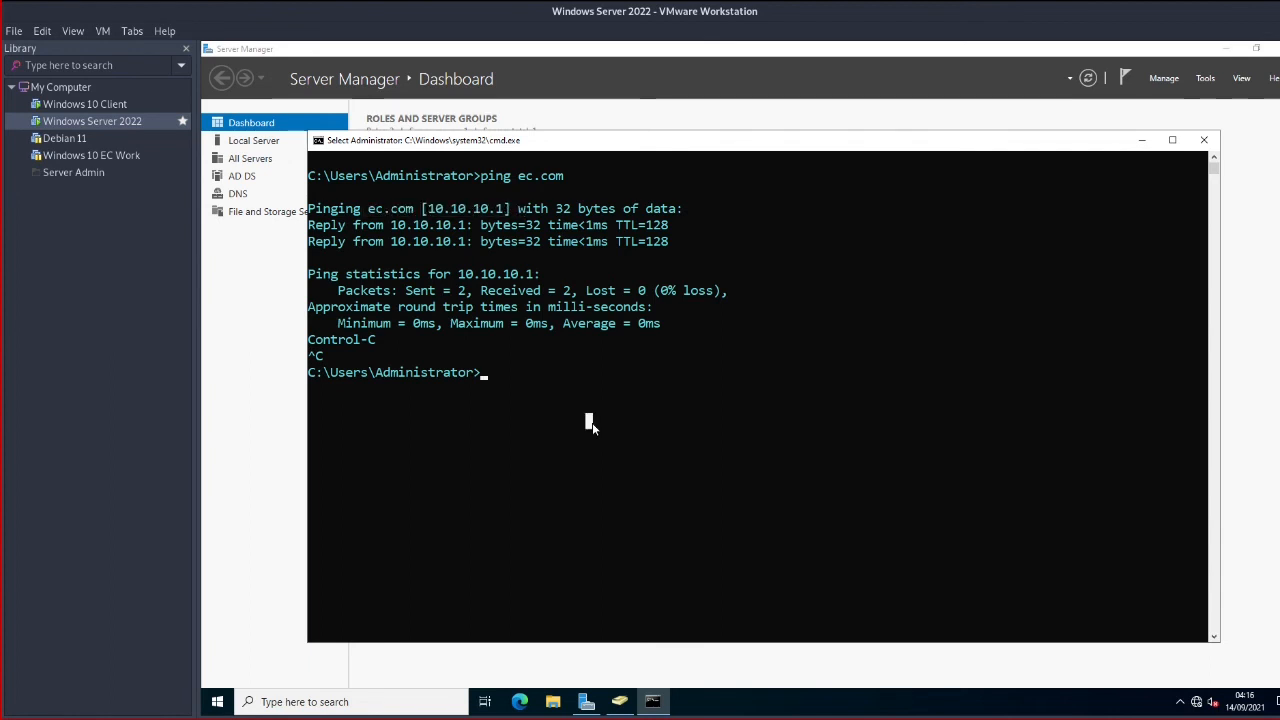
{"action": "left_click", "coordinate": [673, 371]}
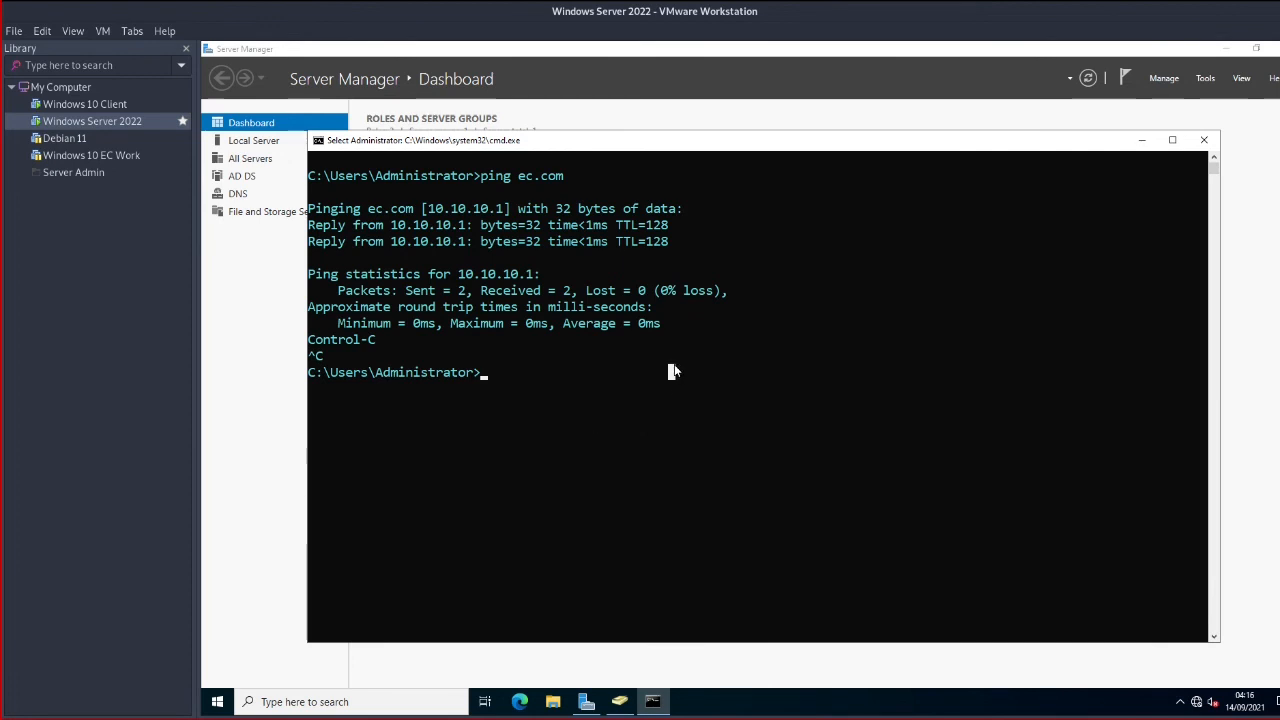
On the Windows 10 Client, move the System window aside and go up from Firewall to System and Security
{"action": "left_click", "coordinate": [101, 108]}
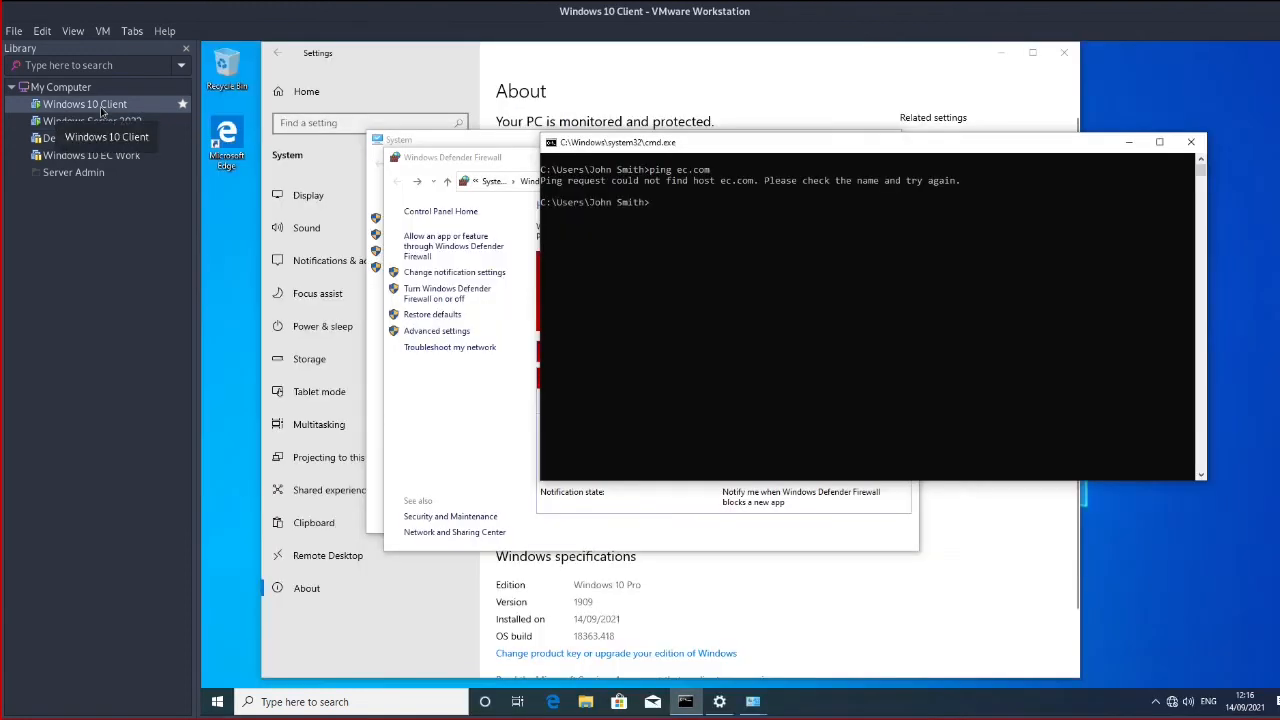
{"action": "left_click", "coordinate": [380, 399]}
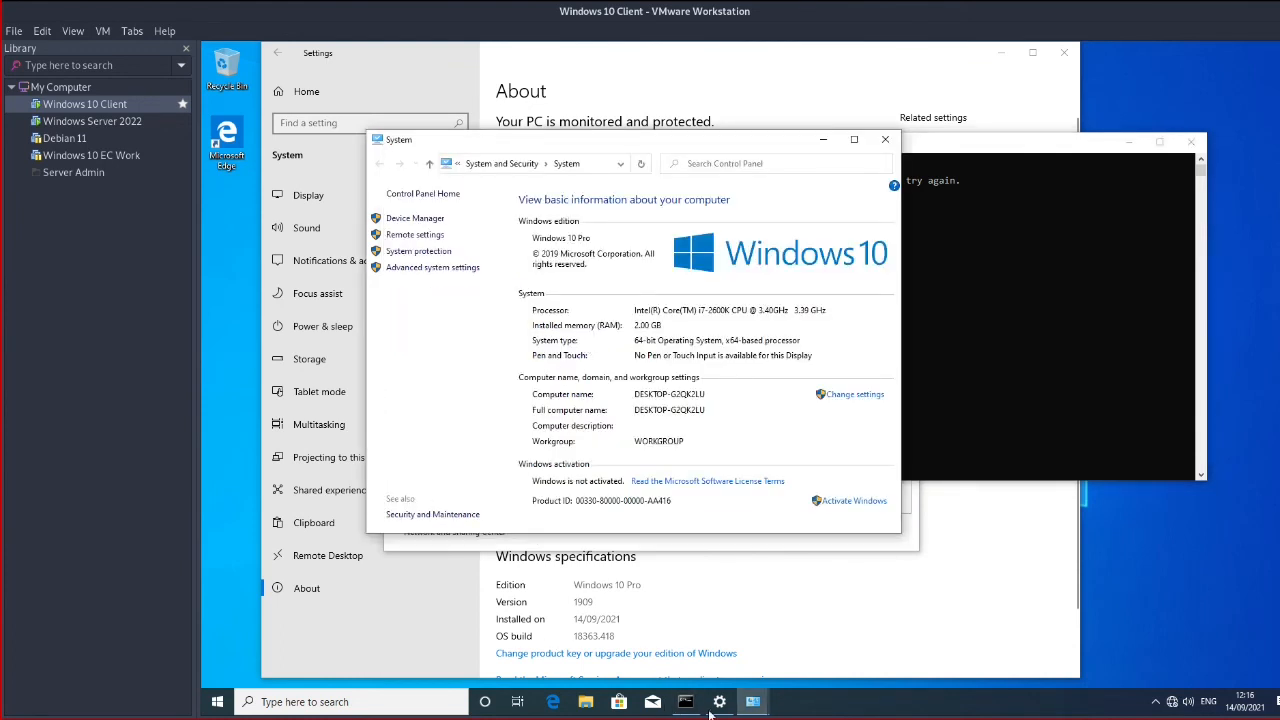
{"action": "mouse_move", "coordinate": [756, 704]}
{"action": "left_click_drag", "start_coordinate": [680, 141], "coordinate": [884, 256]}
{"action": "left_click", "coordinate": [493, 379]}
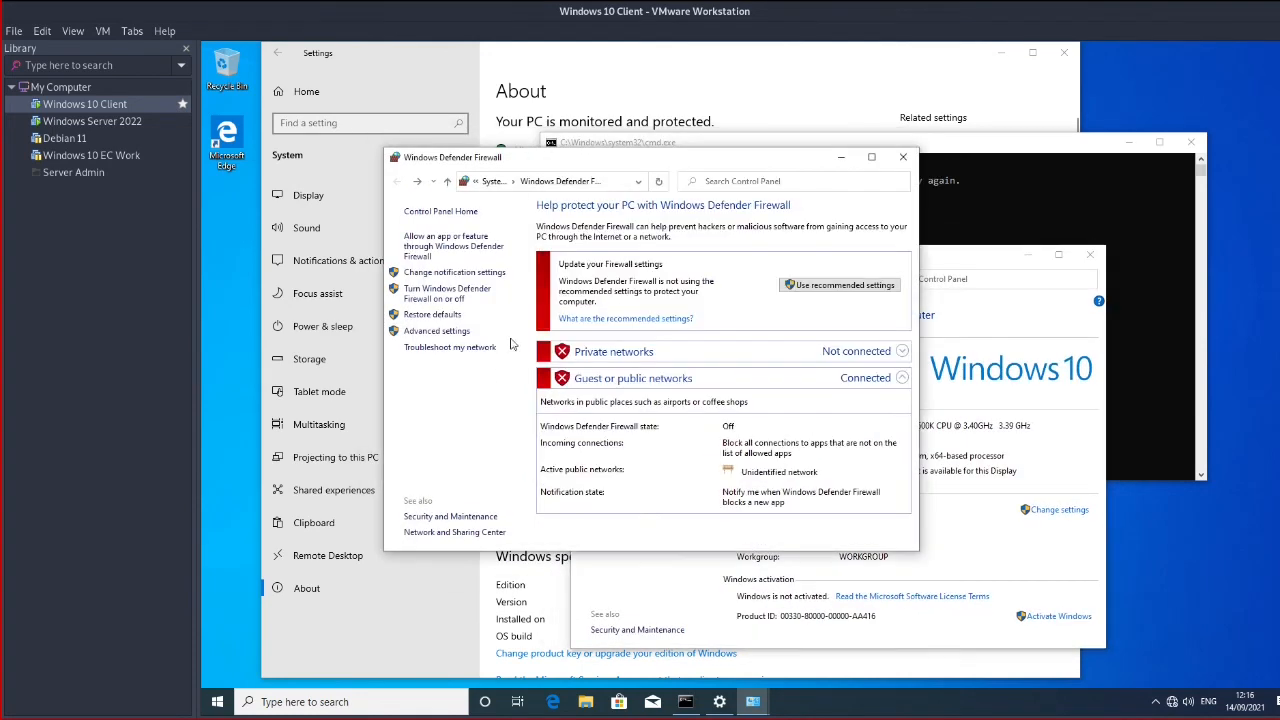
{"action": "left_click", "coordinate": [447, 183]}
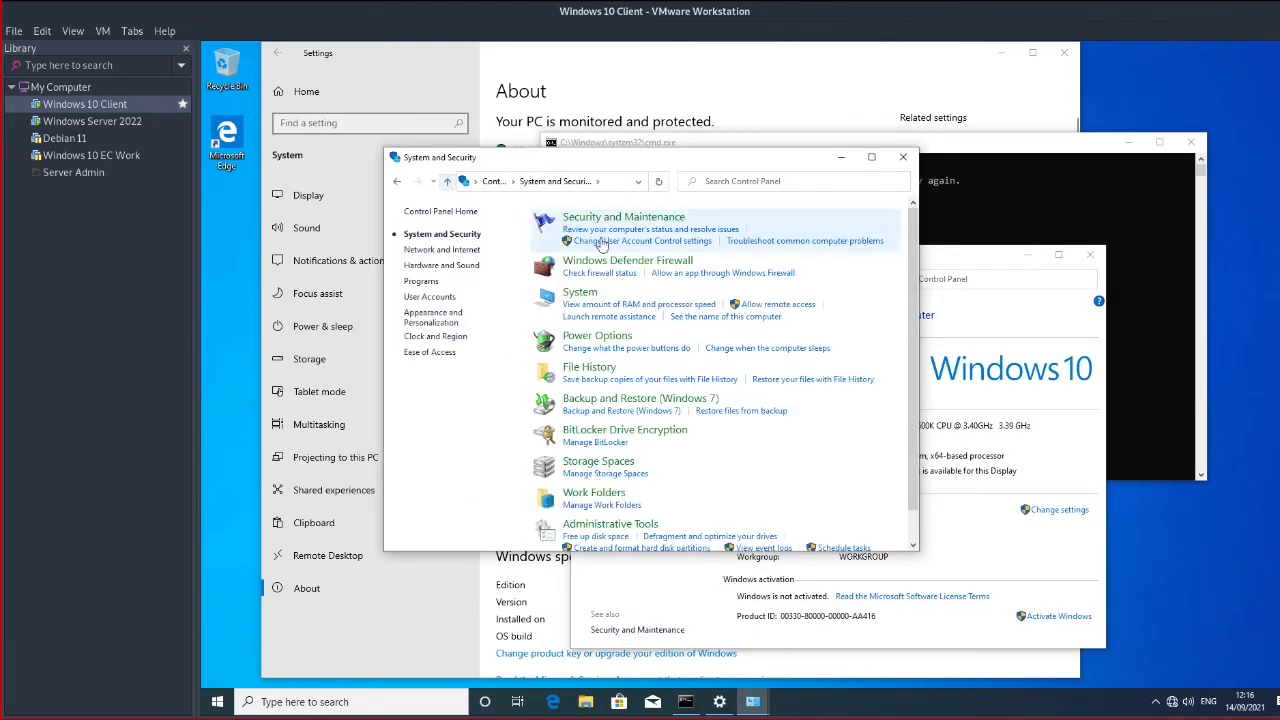
Navigate through Network and Internet and Network and Sharing Center to the network adapters list
{"action": "scroll", "coordinate": [655, 450], "scroll_direction": "down", "scroll_amount": 1}
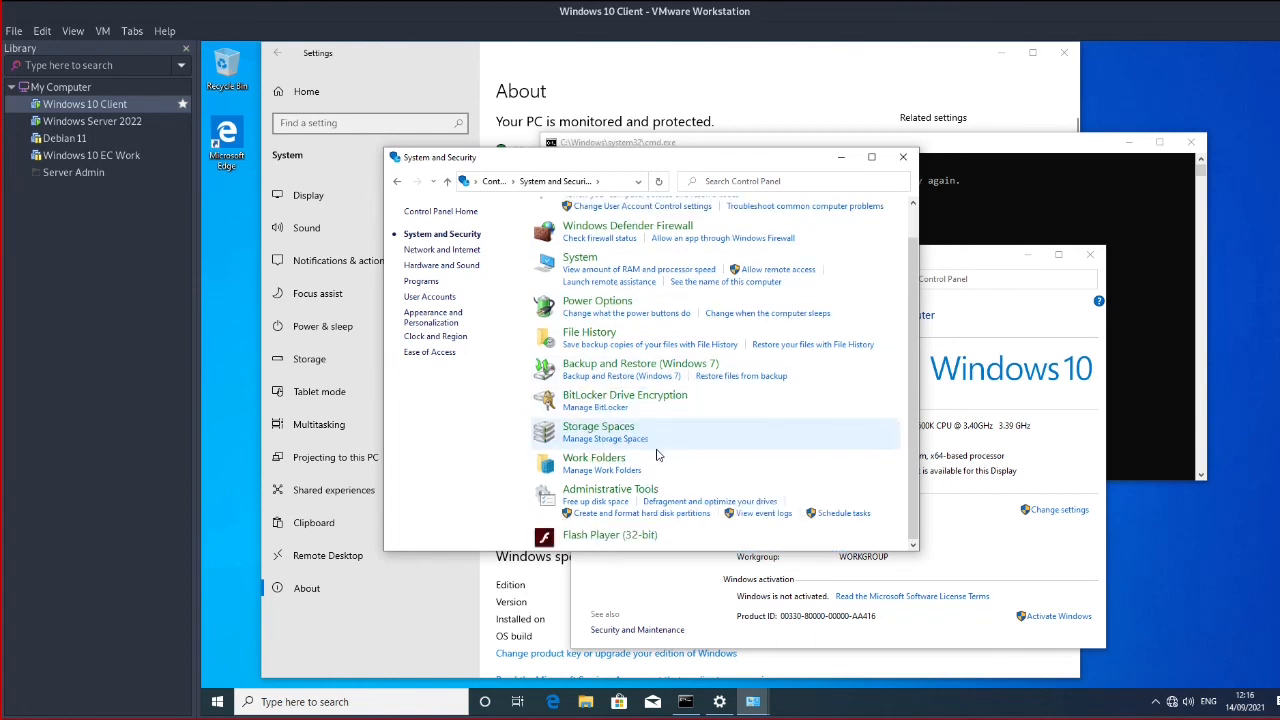
{"action": "scroll", "coordinate": [657, 470], "scroll_direction": "up", "scroll_amount": 1}
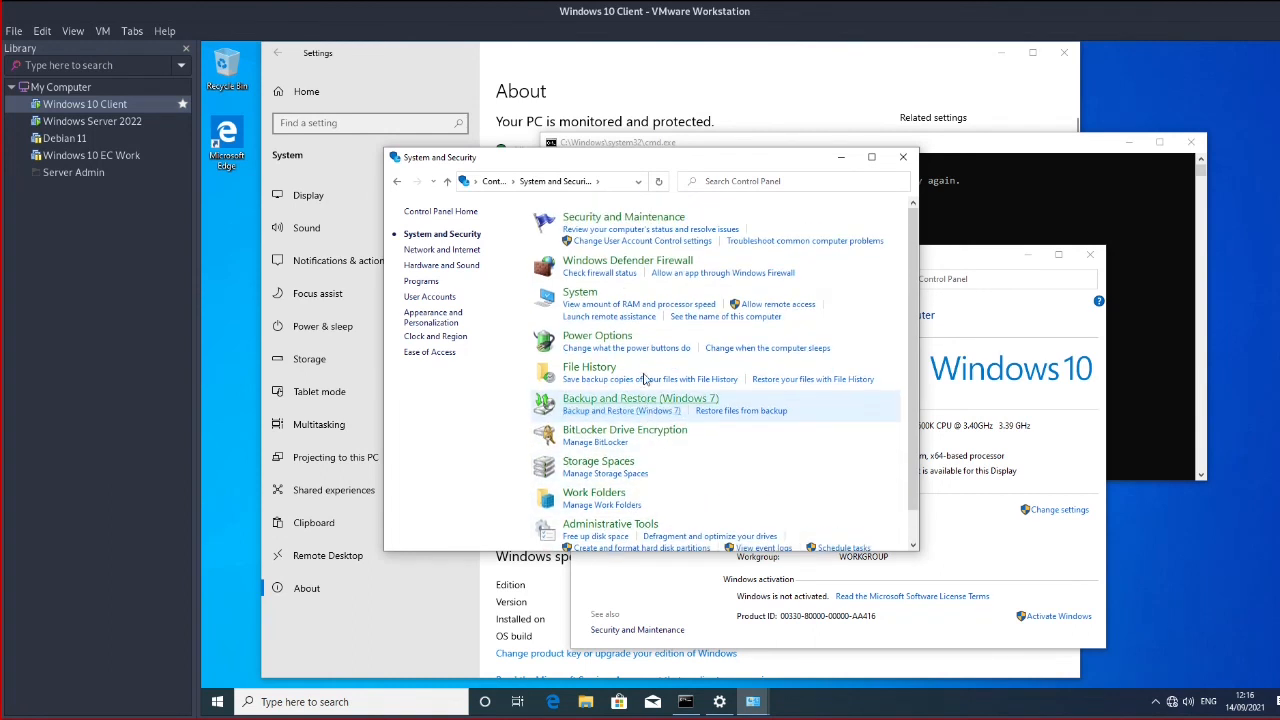
{"action": "left_click", "coordinate": [469, 251]}
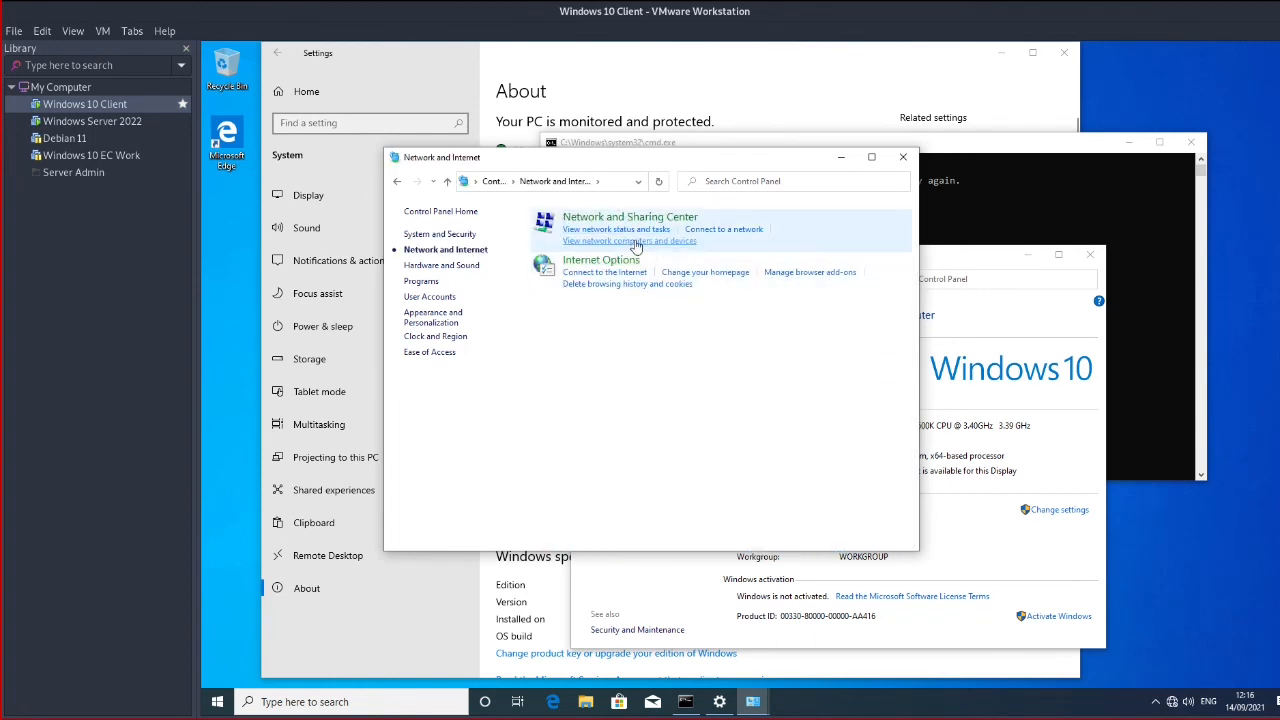
{"action": "left_click", "coordinate": [632, 218]}
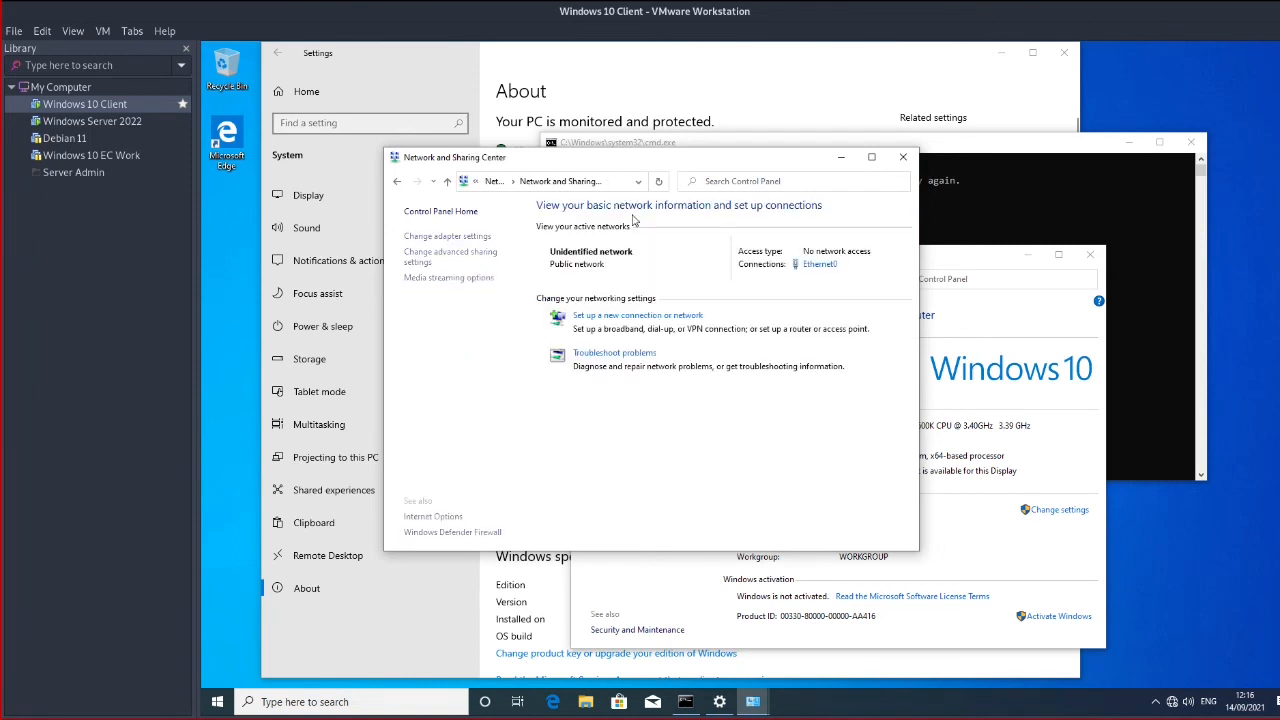
{"action": "left_click", "coordinate": [448, 238]}
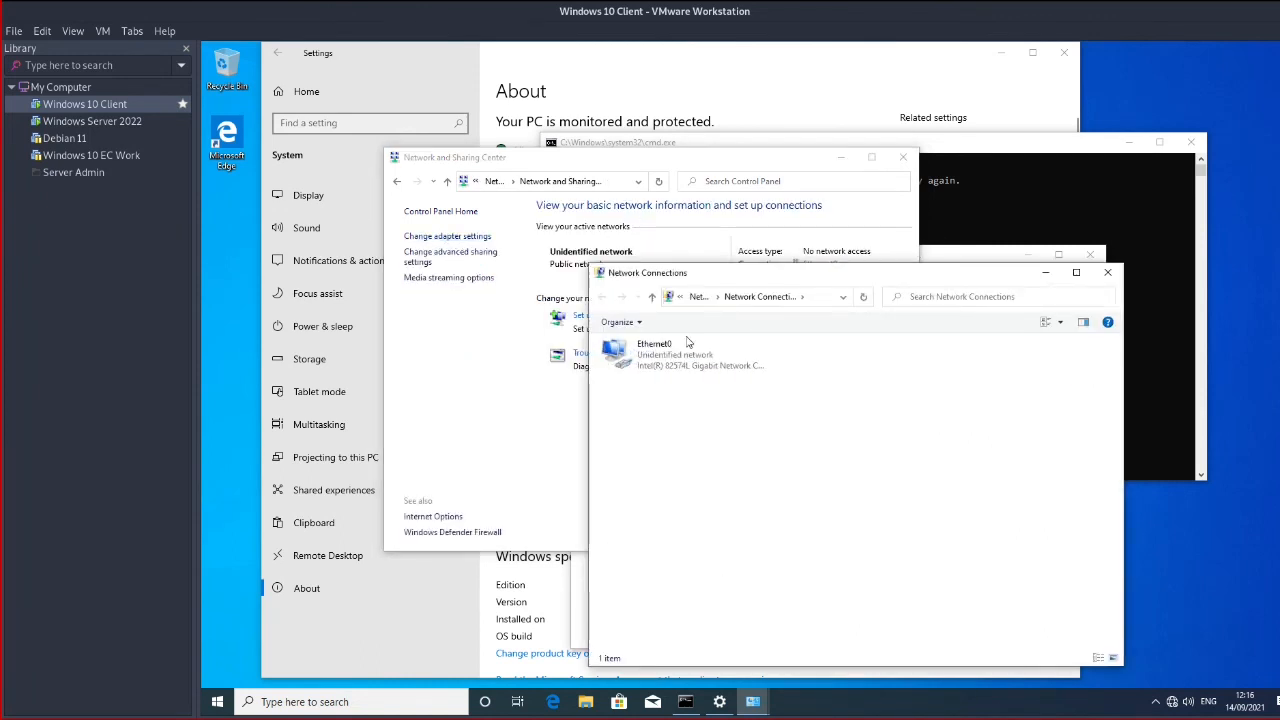
Open Ethernet0's IPv4 properties, showing static 10.10.10.10, mask 255.255.255.0 and empty DNS fields
{"action": "left_click", "coordinate": [659, 362]}
{"action": "right_click", "coordinate": [659, 362]}
{"action": "left_click", "coordinate": [710, 489]}
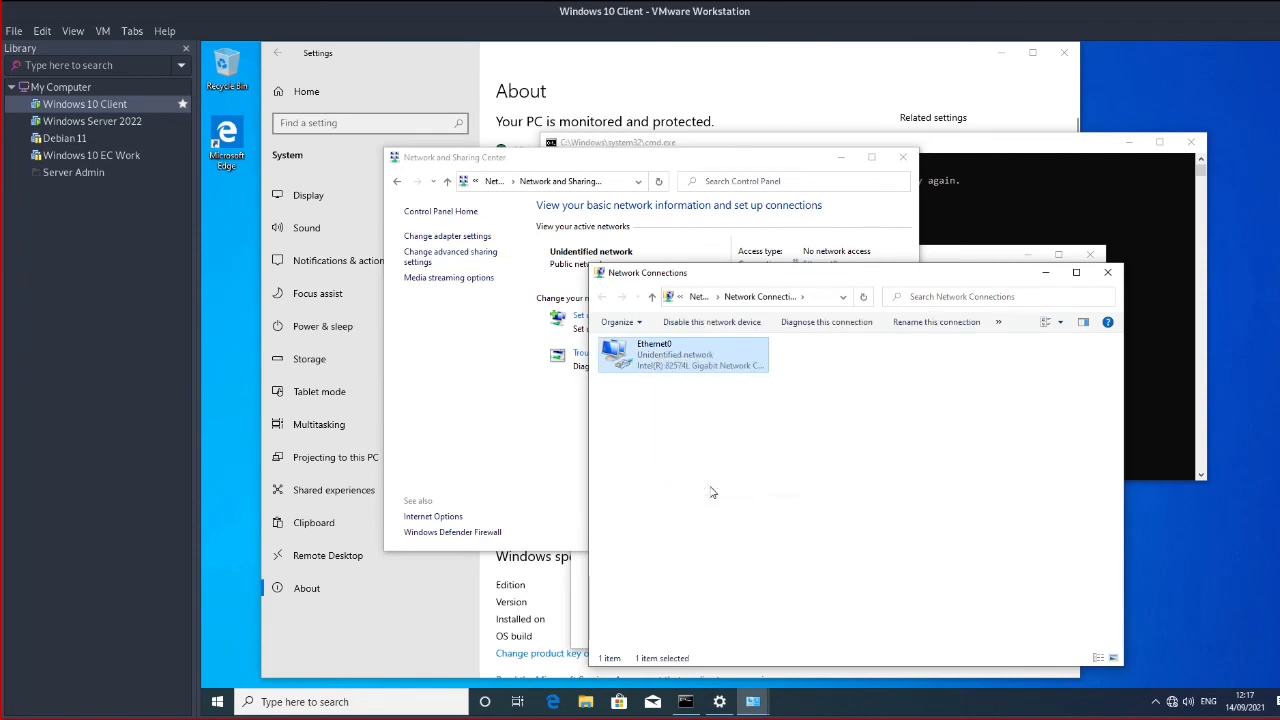
{"action": "left_click", "coordinate": [736, 479]}
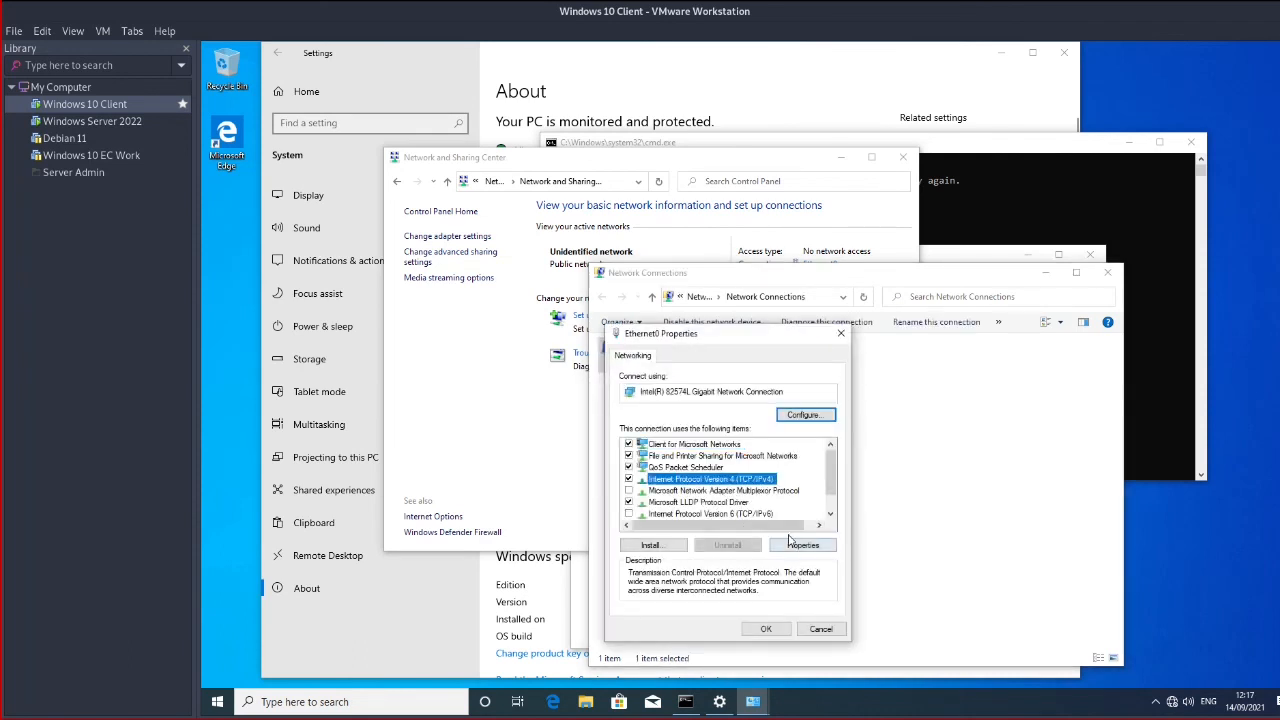
{"action": "left_click", "coordinate": [795, 546]}
{"action": "left_click_drag", "start_coordinate": [797, 381], "coordinate": [446, 114]}
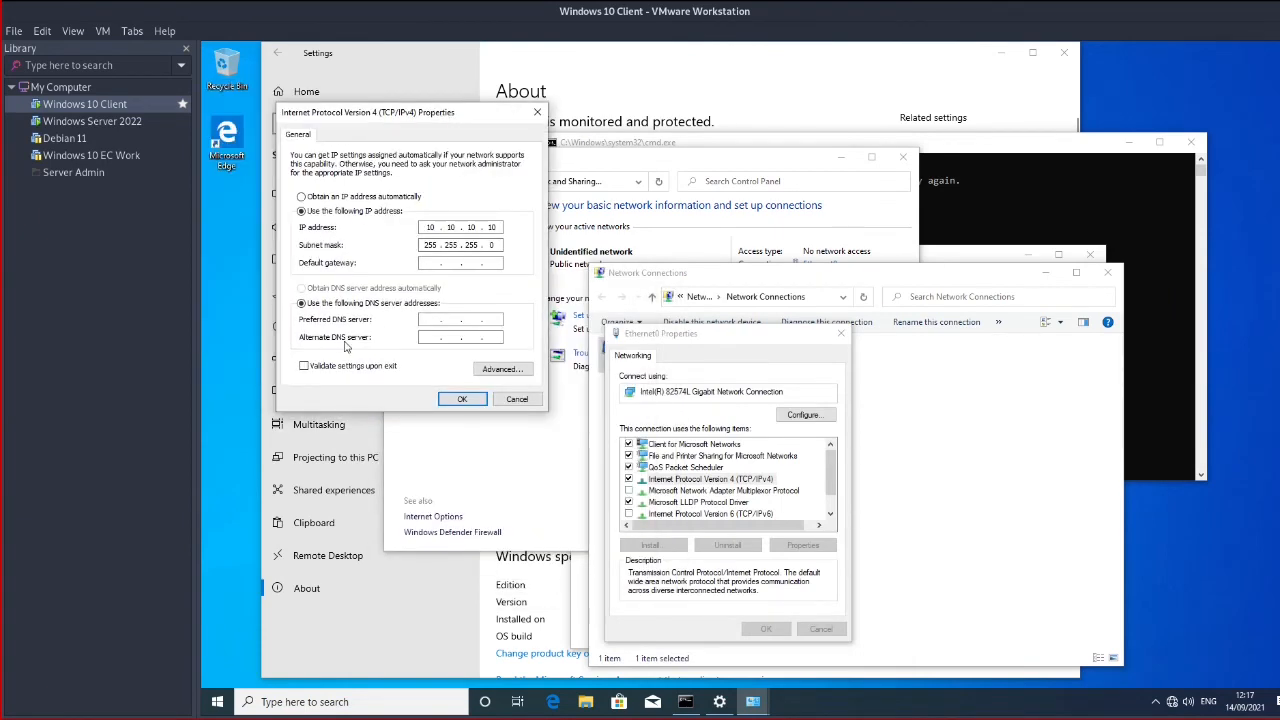
Run ipconfig /all on the client and check the empty Primary Dns Suffix entry
{"action": "left_click", "coordinate": [969, 200]}
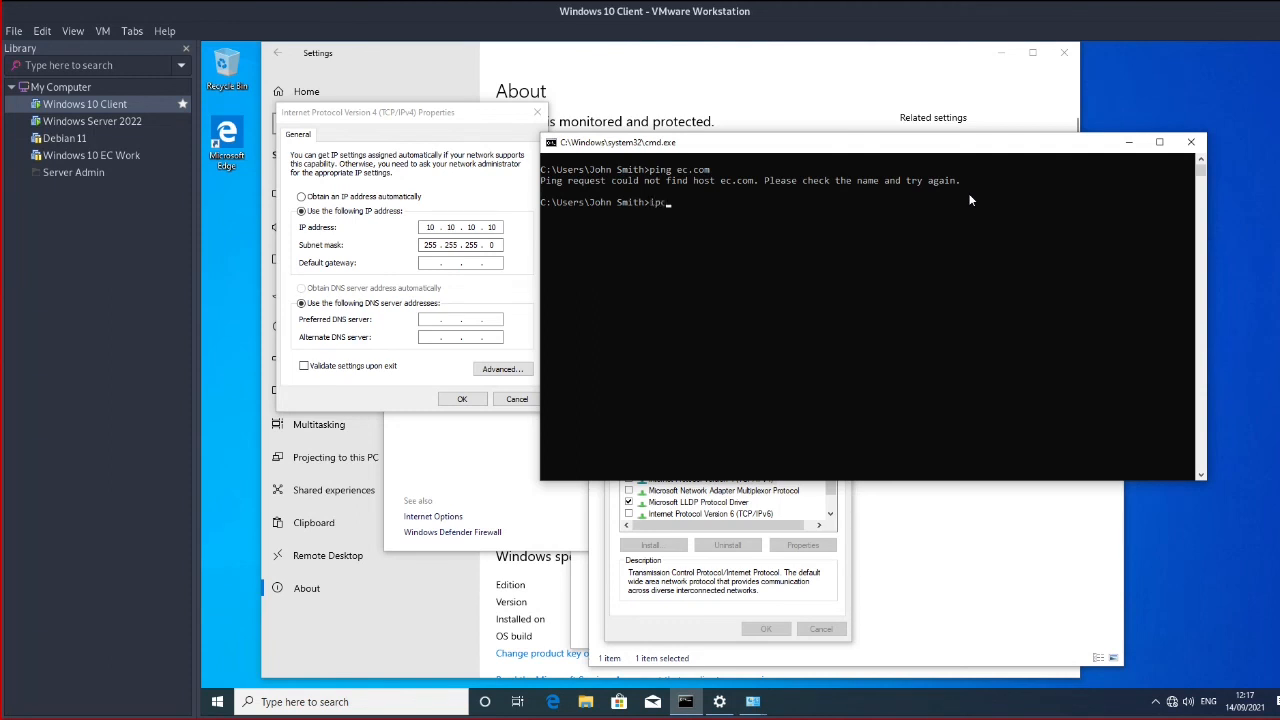
{"action": "type", "text": "ipconfig /all"}
{"action": "key", "text": "Return"}
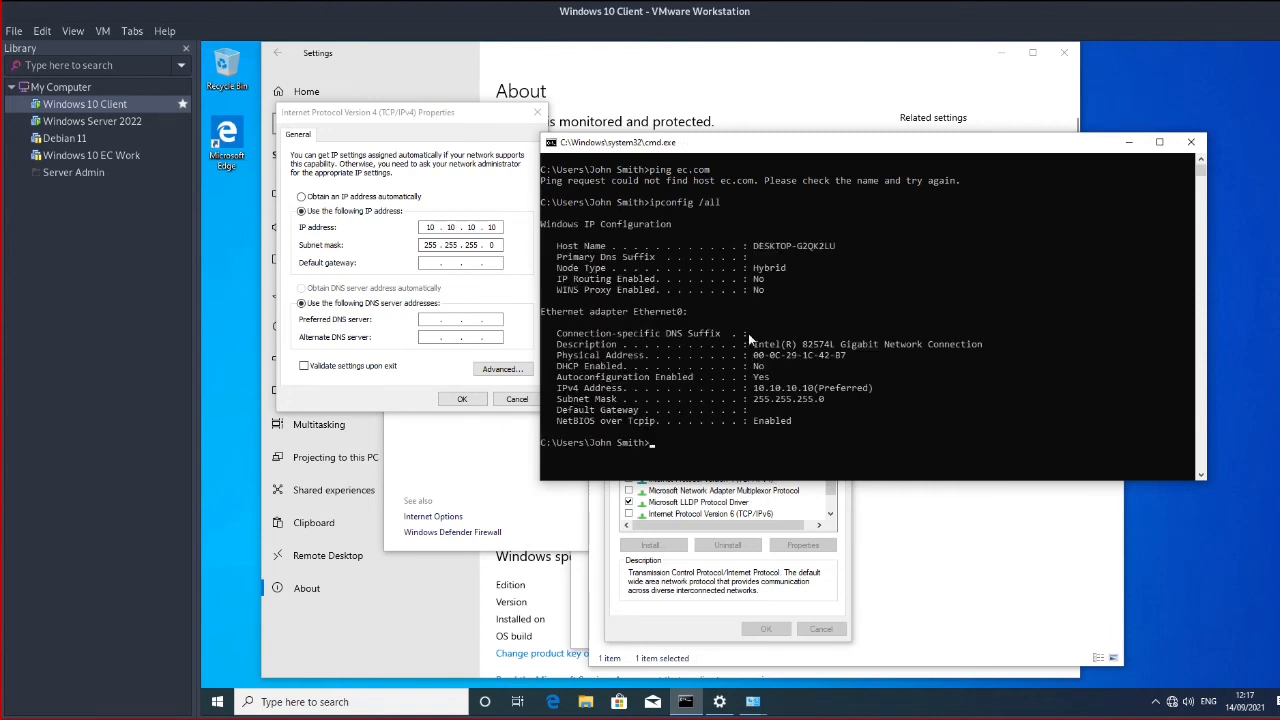
{"action": "left_click_drag", "start_coordinate": [549, 253], "coordinate": [842, 260]}
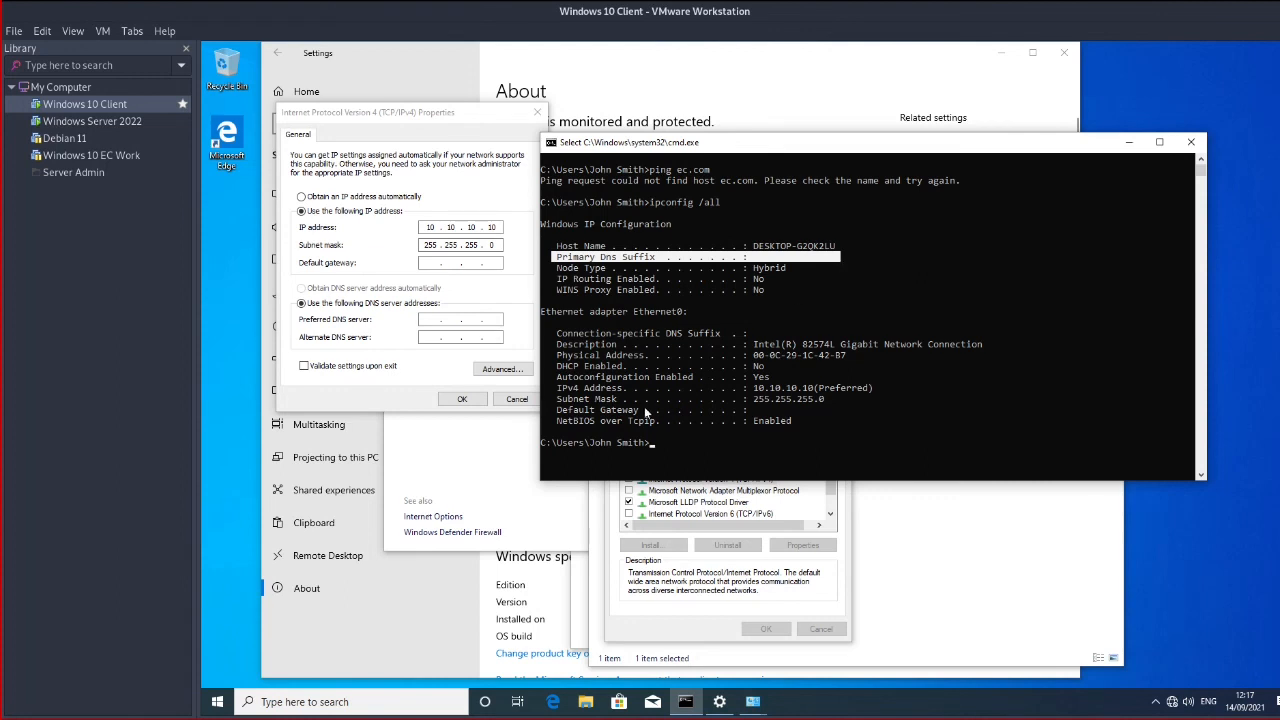
{"action": "left_click", "coordinate": [792, 285]}
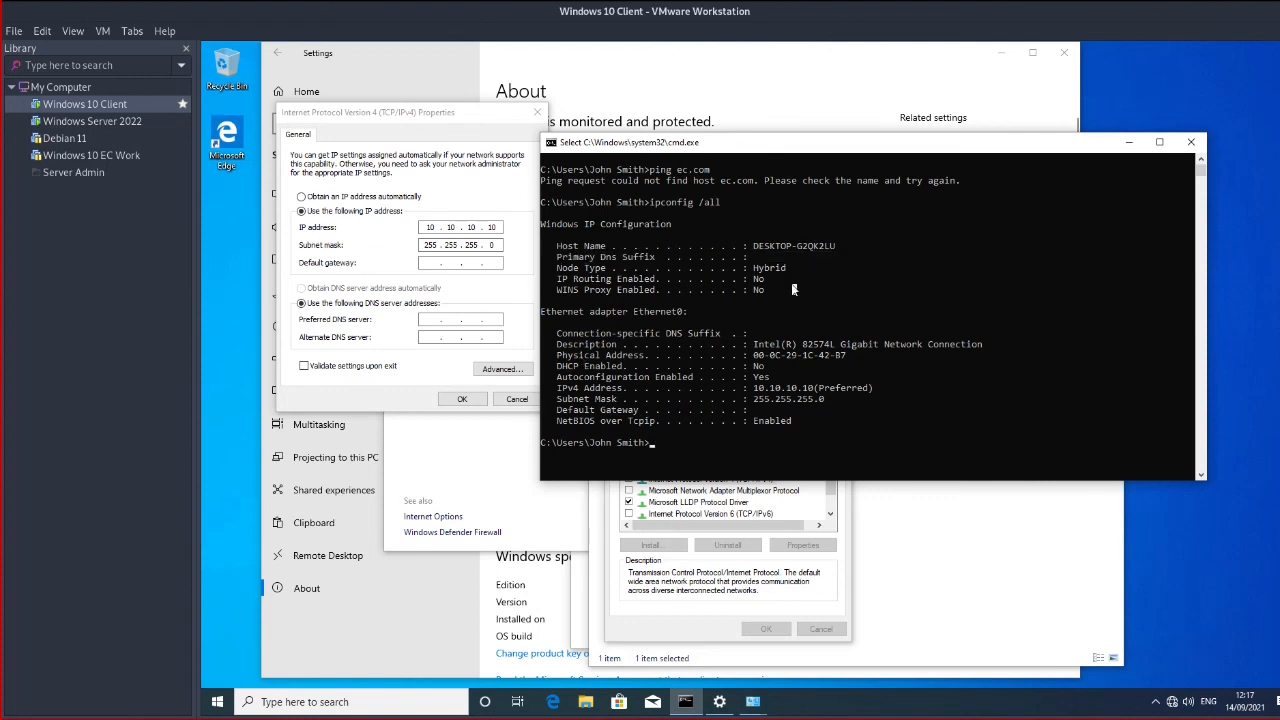
Ping bbc.co.uk, which fails to find the host, then select the Preferred DNS server field
{"action": "left_click", "coordinate": [974, 414]}
{"action": "type", "text": "pin"}
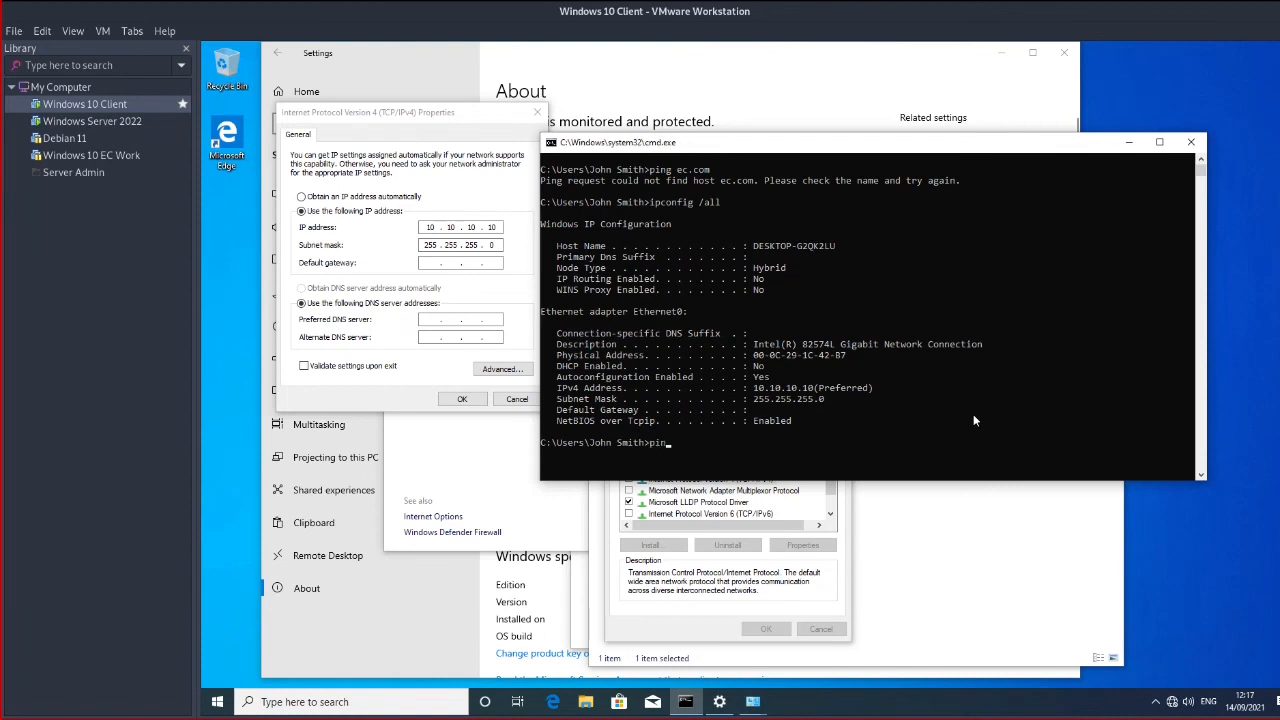
{"action": "type", "text": "g bbc.co.uk"}
{"action": "key", "text": "Return"}
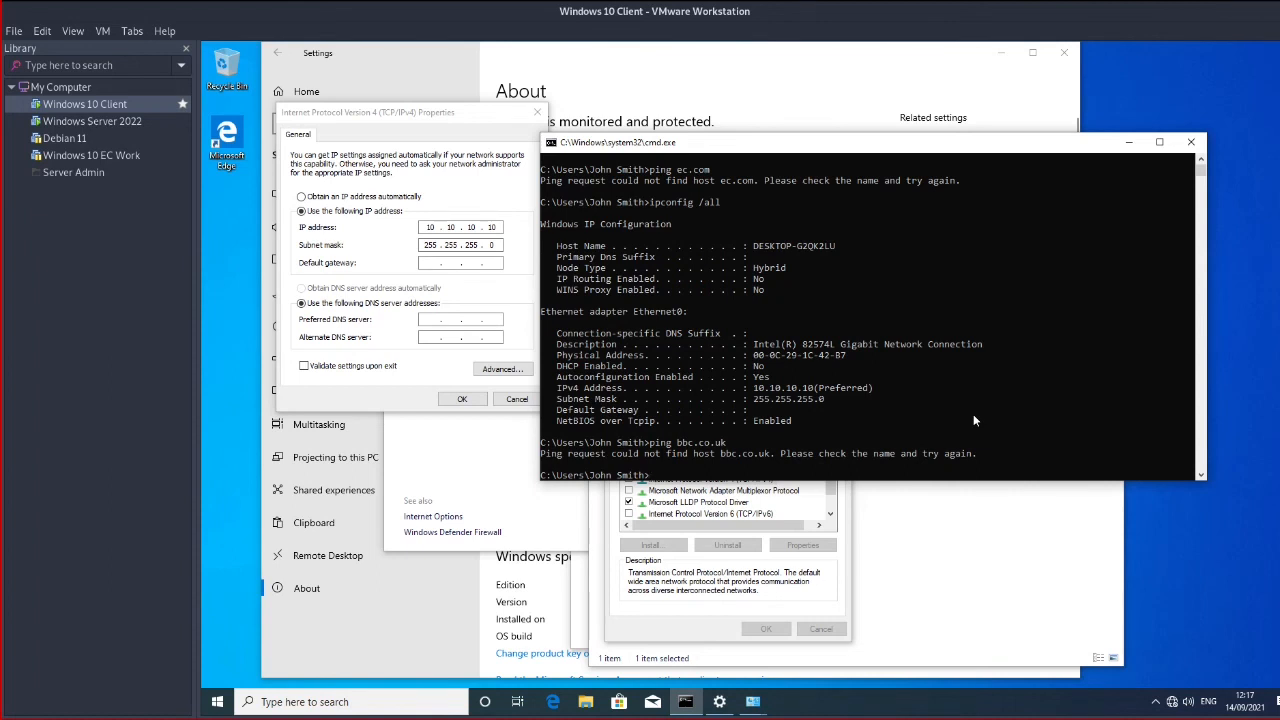
{"action": "left_click", "coordinate": [425, 318]}
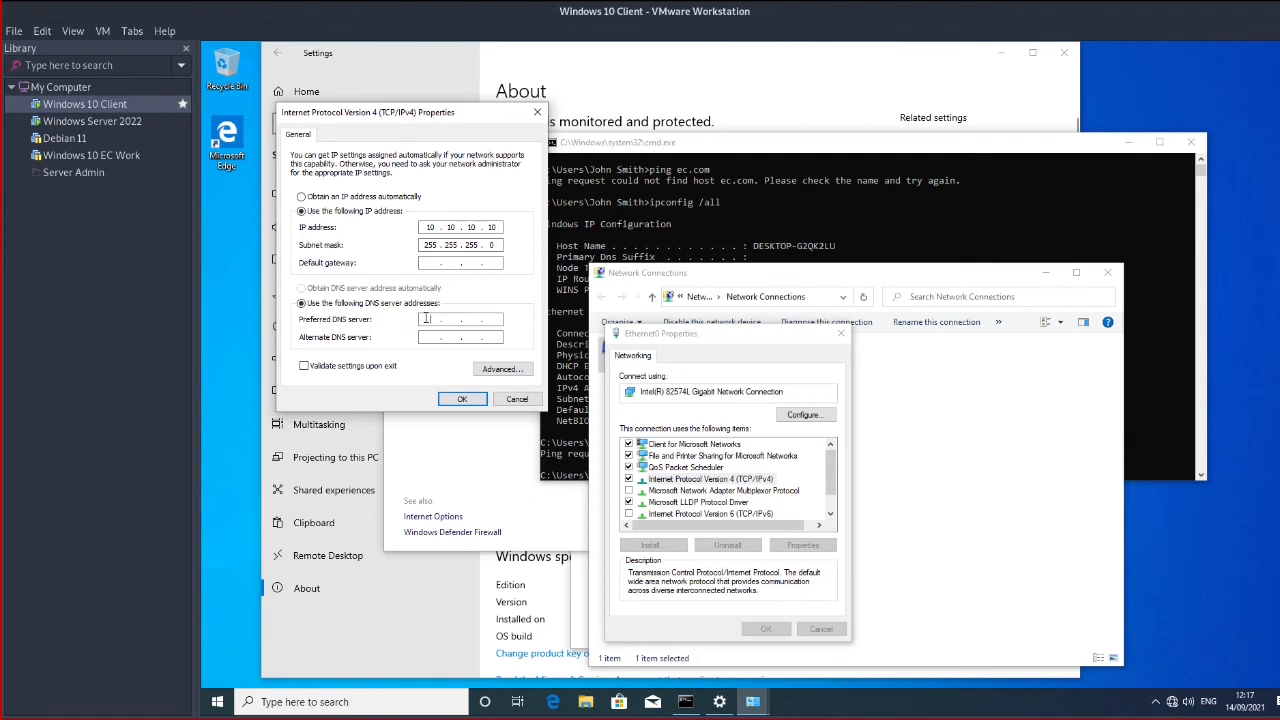
Enter 10.10.10.1 as the preferred DNS server and clear the client's console with cls
{"action": "type", "text": "10 . 10 . 10 . 1"}
{"action": "left_click", "coordinate": [958, 224]}
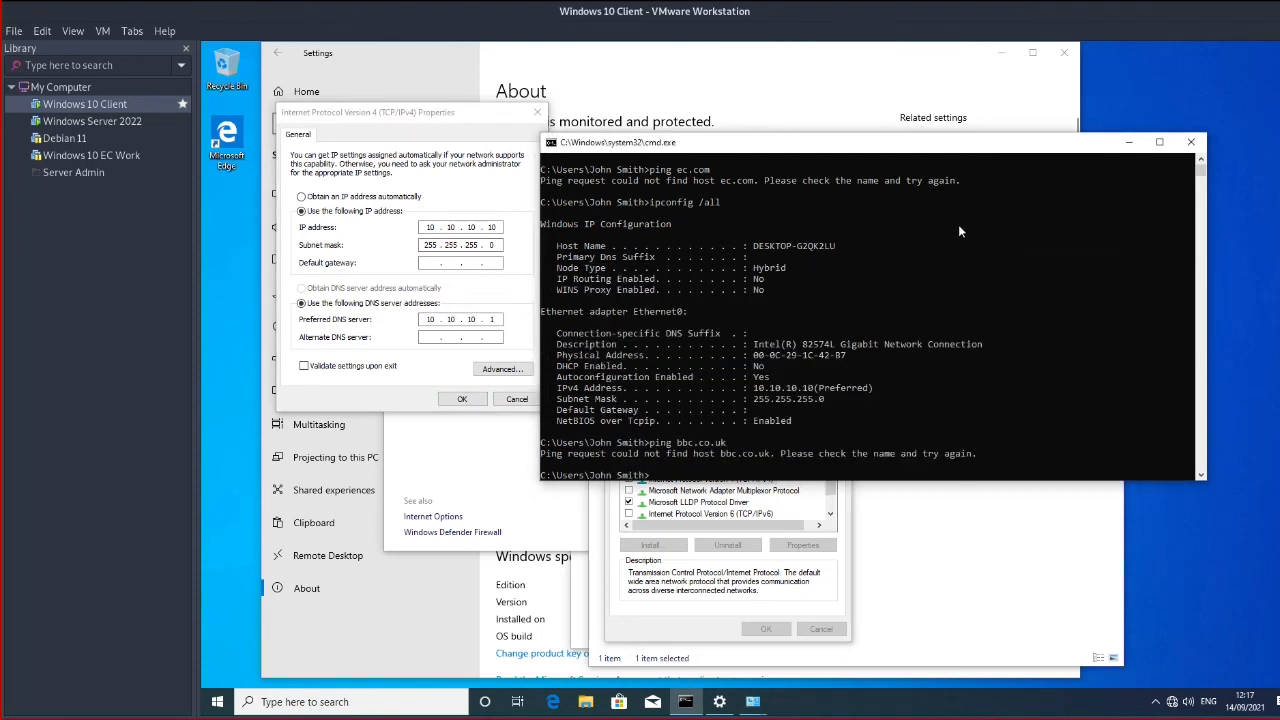
{"action": "type", "text": "clear"}
{"action": "key", "text": "Return"}
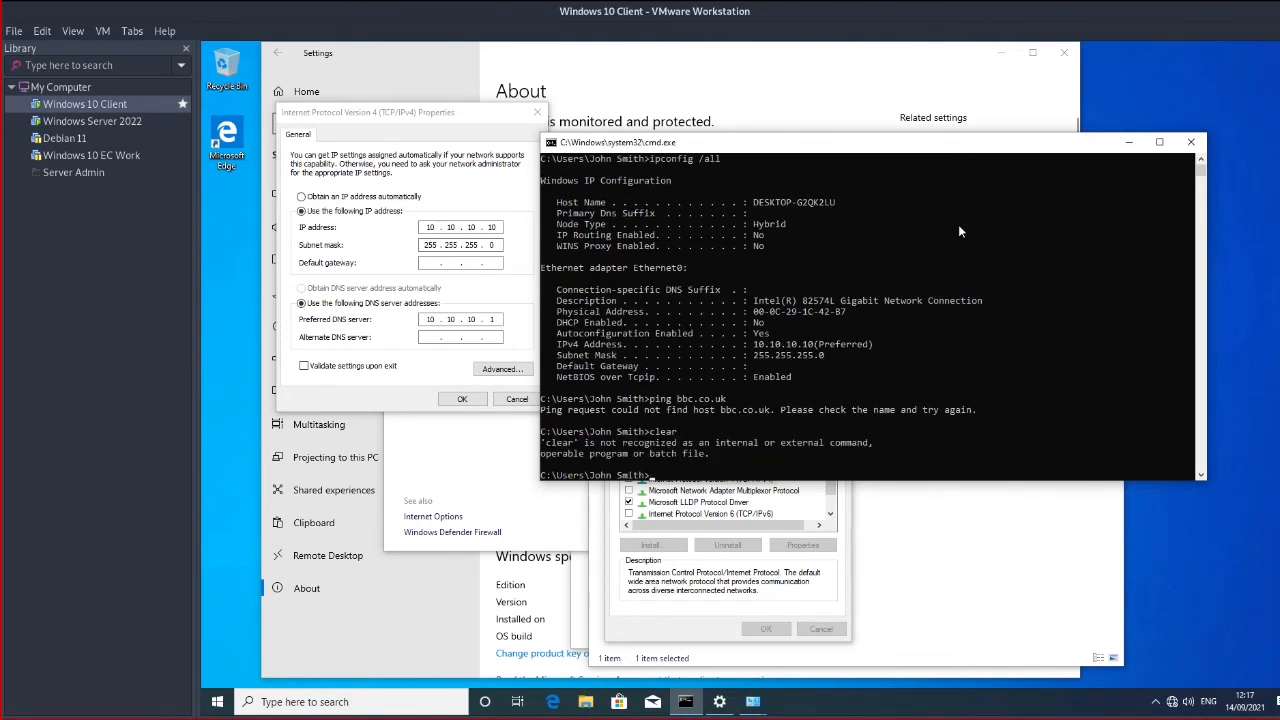
{"action": "type", "text": "cls"}
{"action": "key", "text": "Return"}
Rerun ping ec.com from the command history, clearing the console between runs
{"action": "key", "text": "Up"}
{"action": "key", "text": "Up"}
{"action": "key", "text": "Up"}
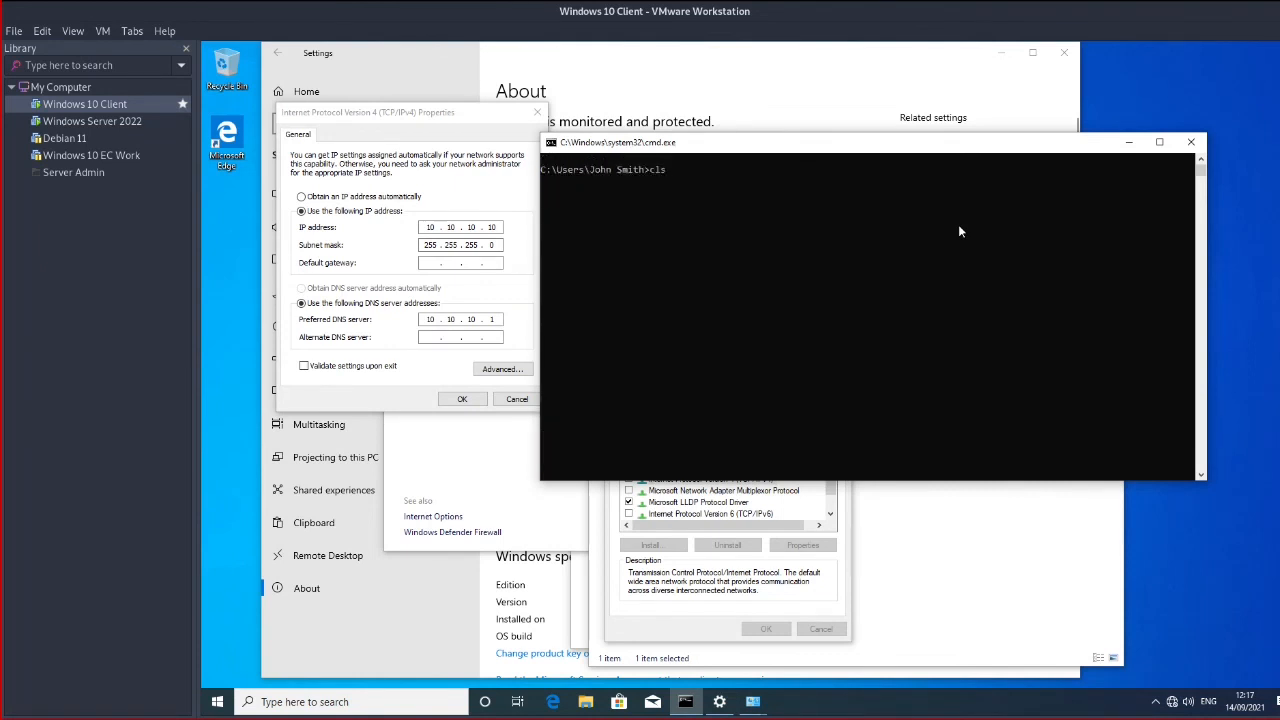
{"action": "key", "text": "BackSpace"}
{"action": "key", "text": "BackSpace"}
{"action": "key", "text": "Up"}
{"action": "key", "text": "Up"}
{"action": "key", "text": "Return"}
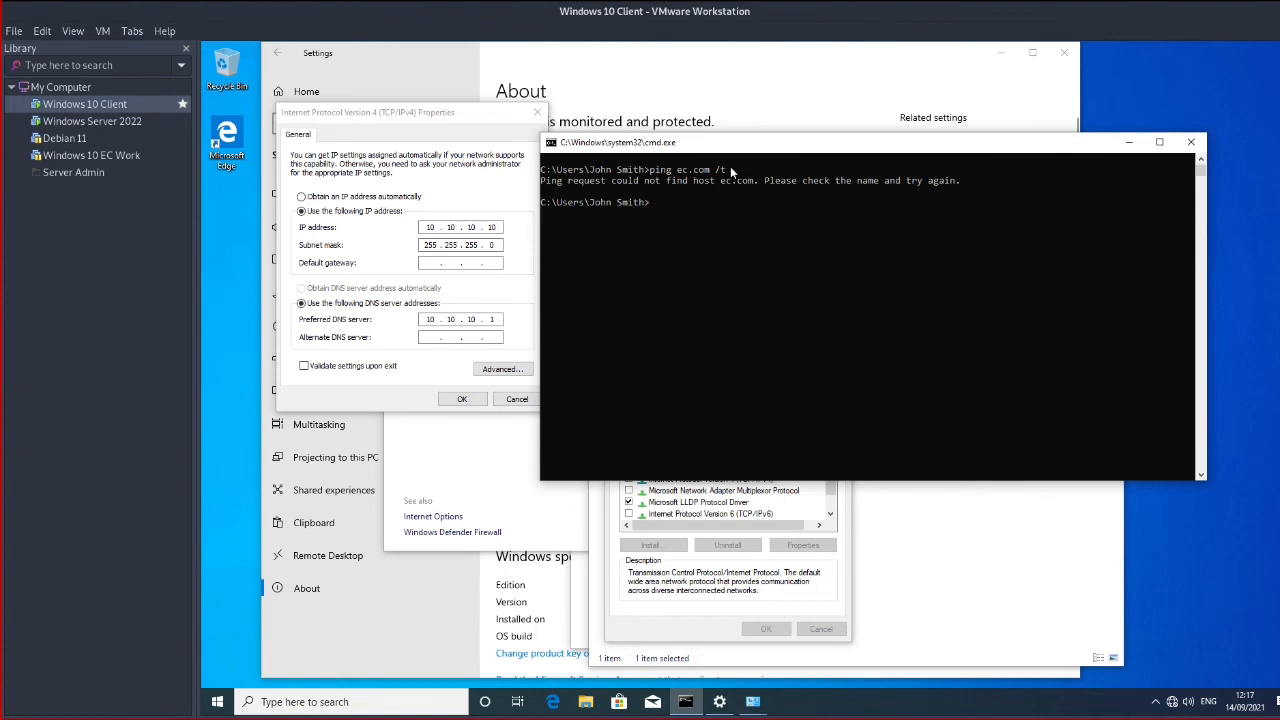
{"action": "type", "text": "cls"}
{"action": "key", "text": "Return"}
{"action": "key", "text": "Up"}
{"action": "key", "text": "Up"}
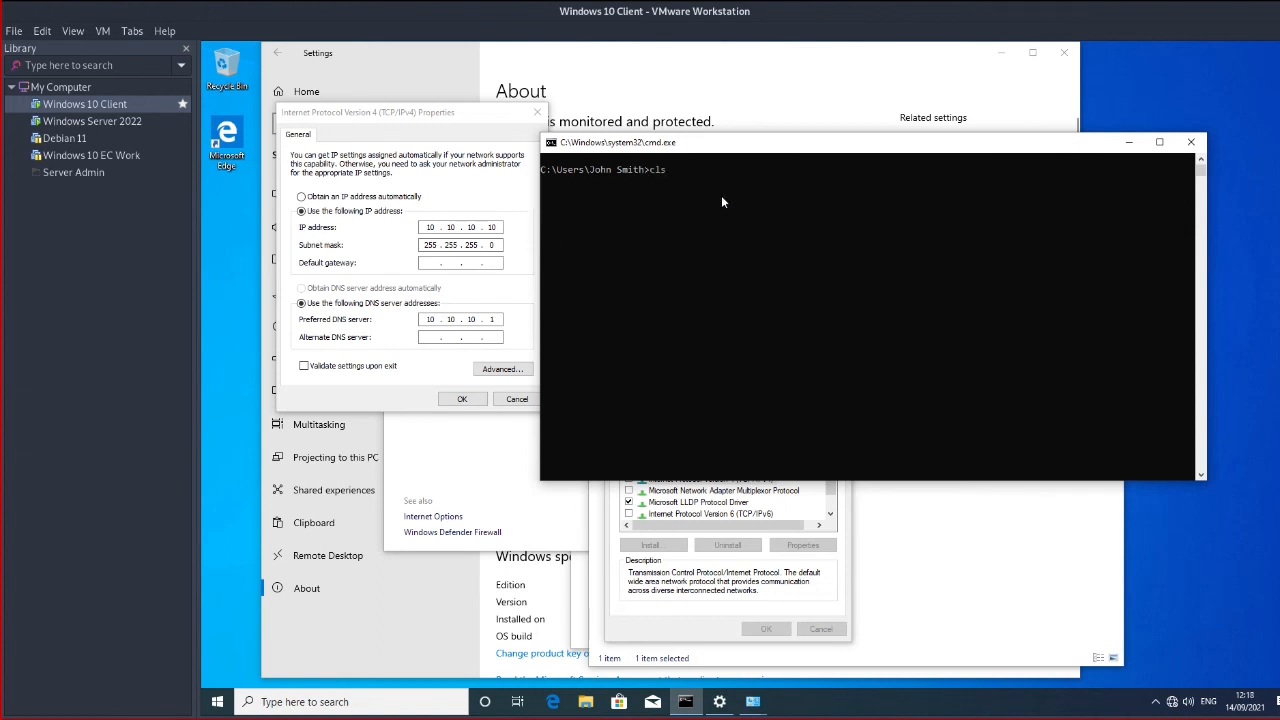
{"action": "key", "text": "Return"}
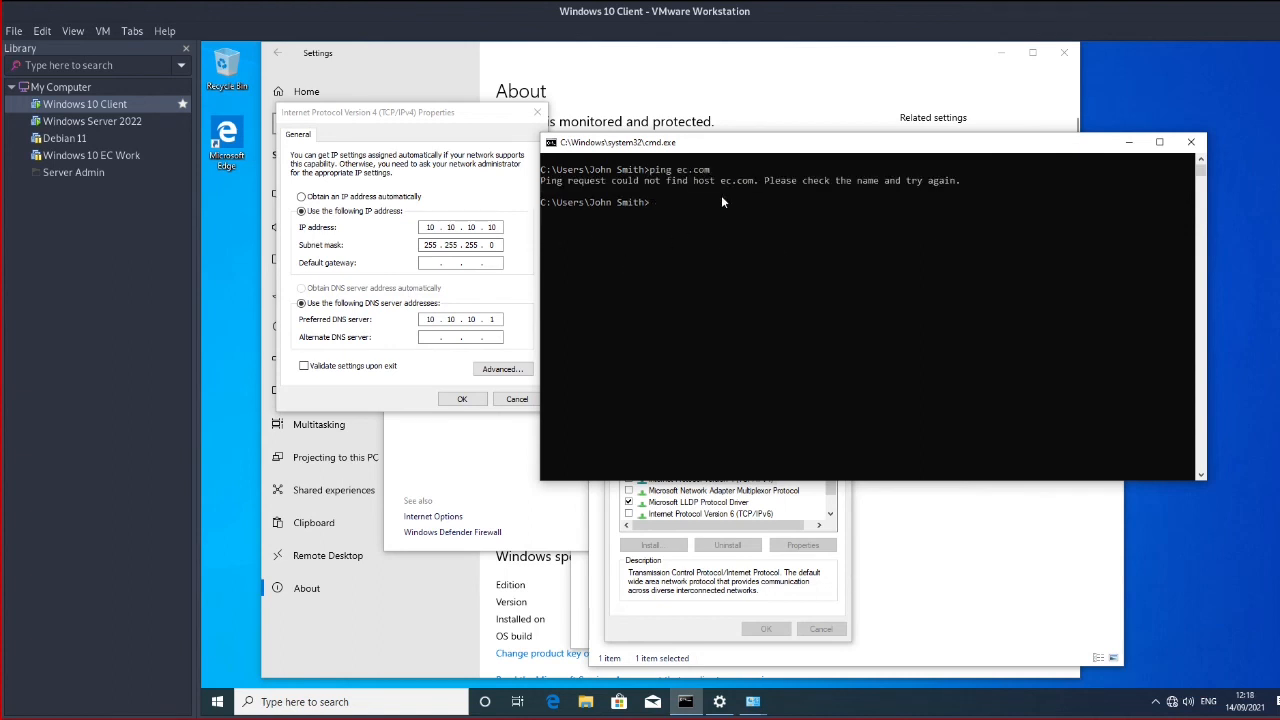
Confirm the new DNS setting, close the Ethernet0 properties, and ping ec.com again
{"action": "left_click", "coordinate": [465, 400]}
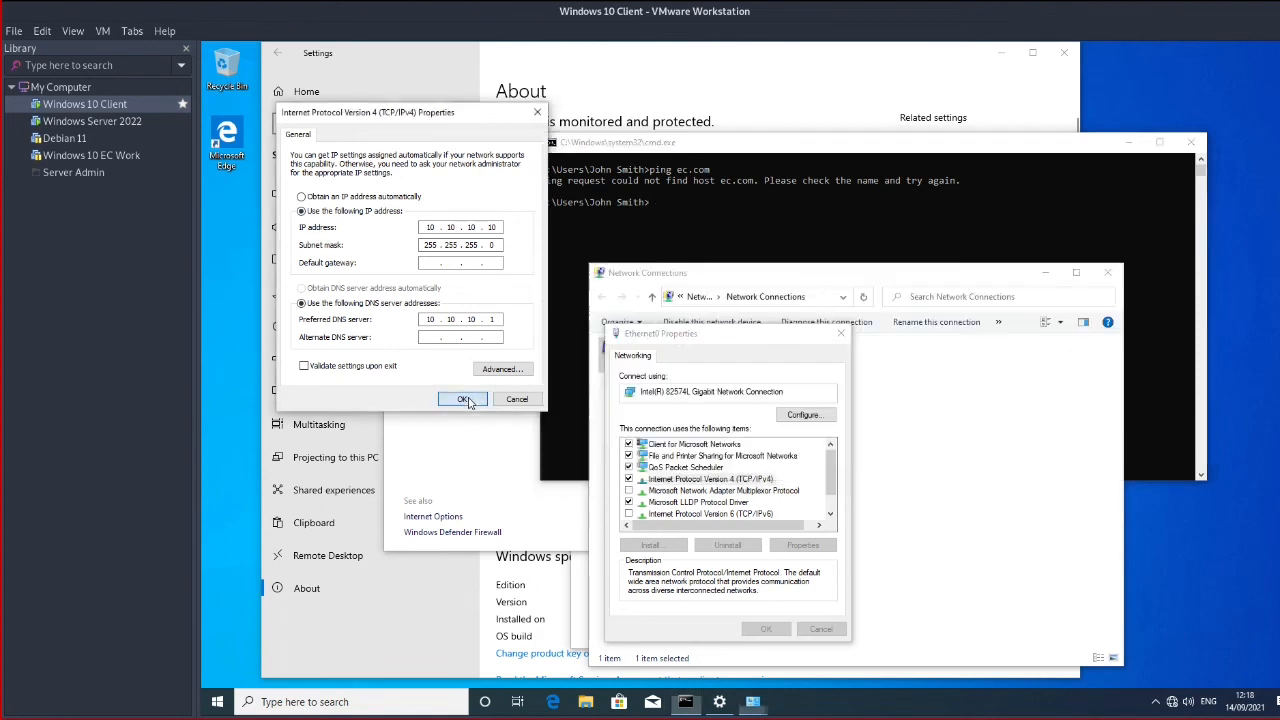
{"action": "left_click", "coordinate": [756, 632]}
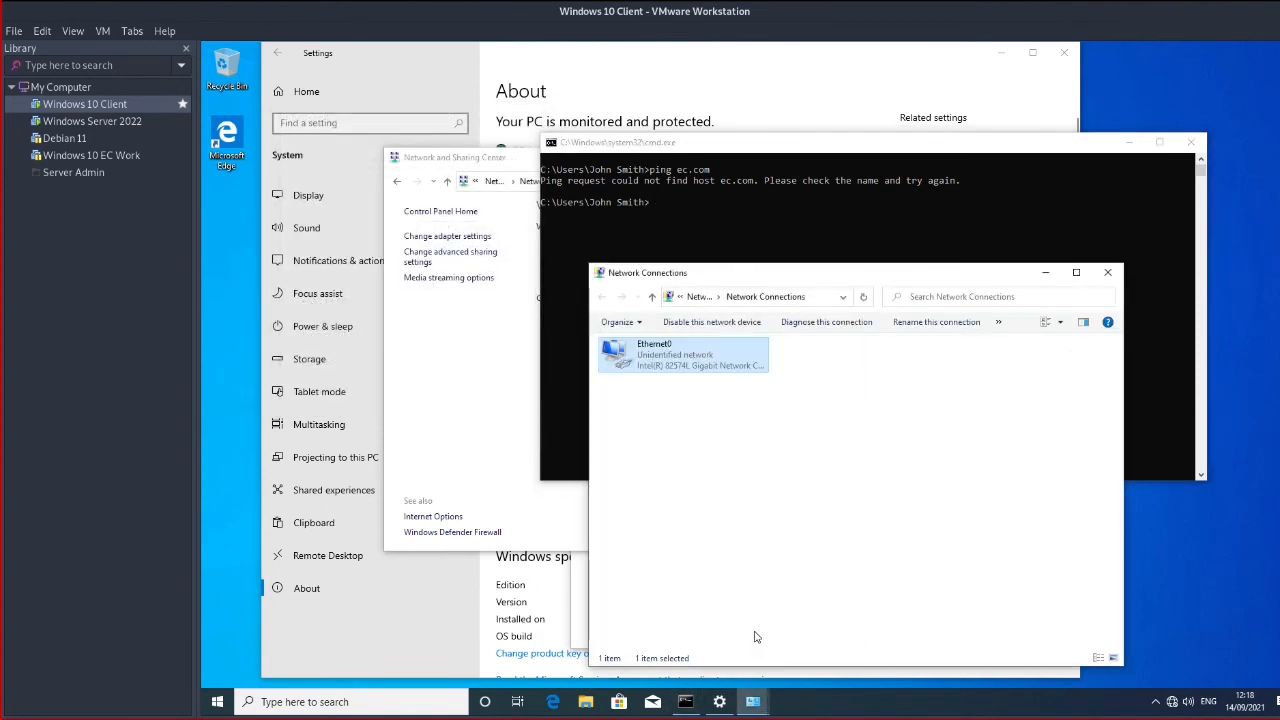
{"action": "left_click", "coordinate": [777, 494]}
{"action": "left_click", "coordinate": [774, 235]}
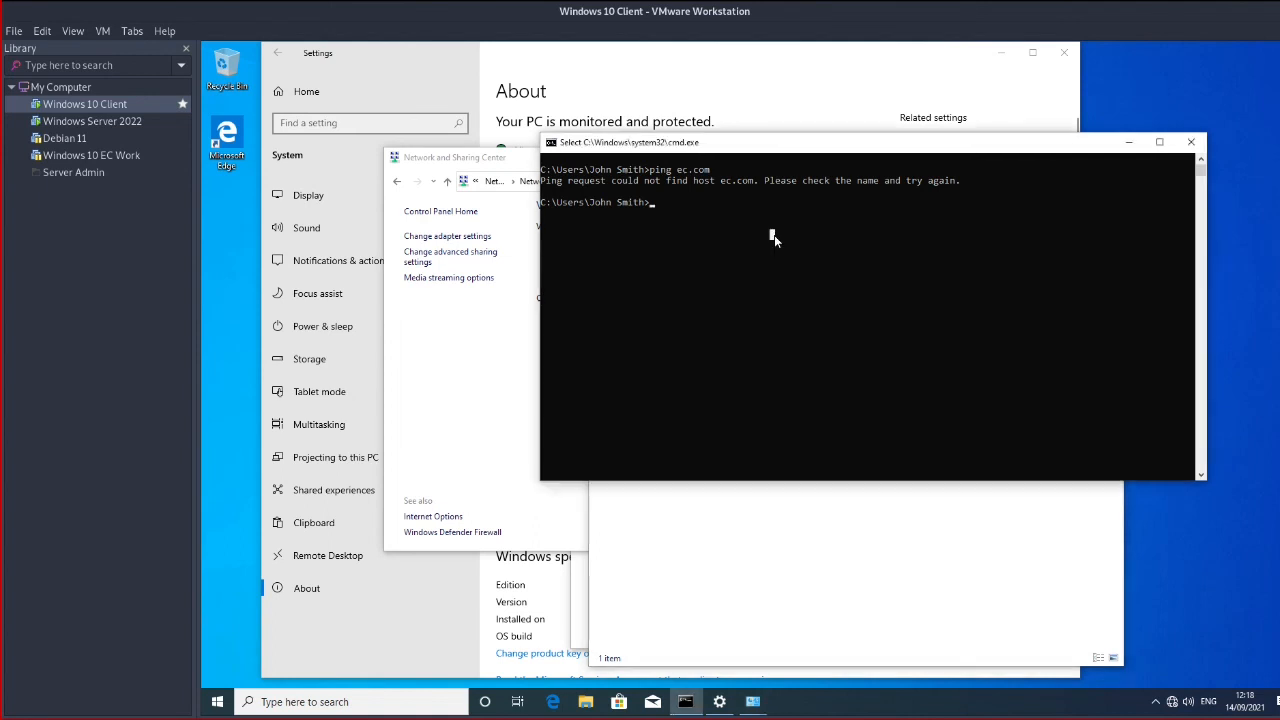
{"action": "key", "text": "Up"}
{"action": "key", "text": "Return"}
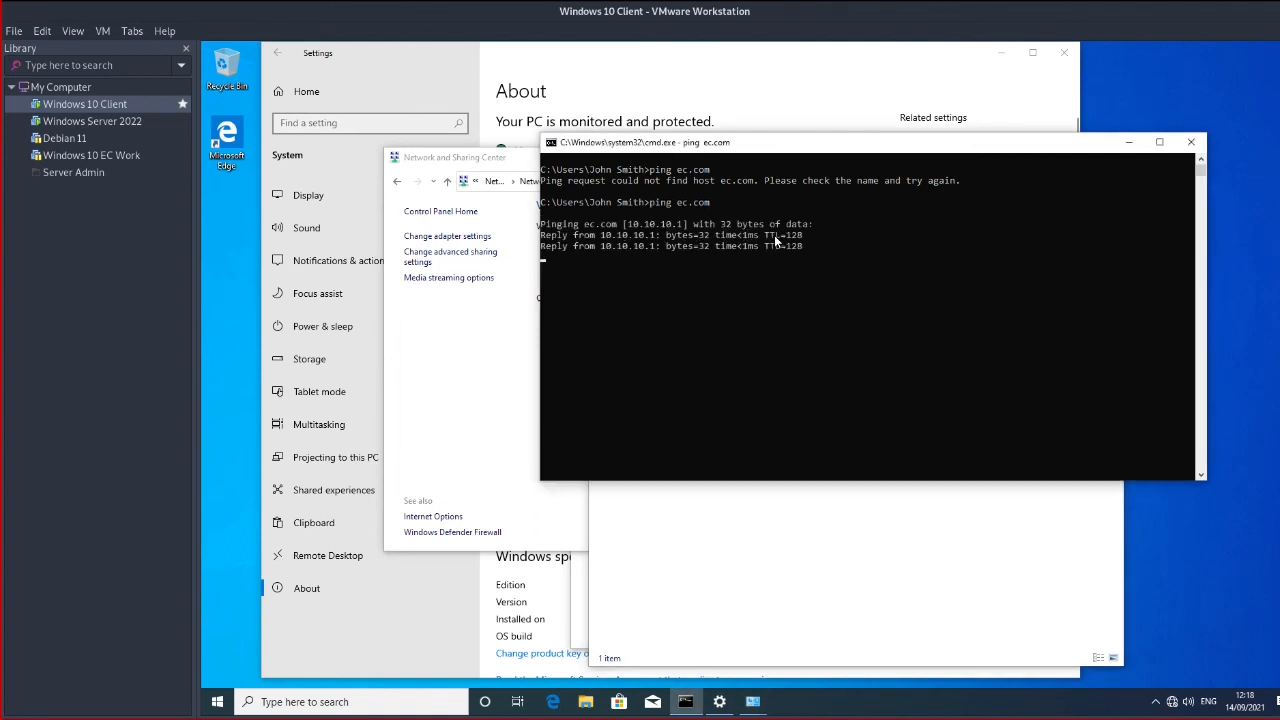
Highlight the 10.10.10.1 reply address and the ping ec.com command, confirming 0% loss
{"action": "mouse_move", "coordinate": [578, 235]}
{"action": "left_mouse_down"}
{"action": "mouse_move", "coordinate": [647, 235]}
{"action": "mouse_move", "coordinate": [569, 225]}
{"action": "left_mouse_up"}
{"action": "left_click", "coordinate": [647, 235]}
{"action": "left_click", "coordinate": [647, 223]}
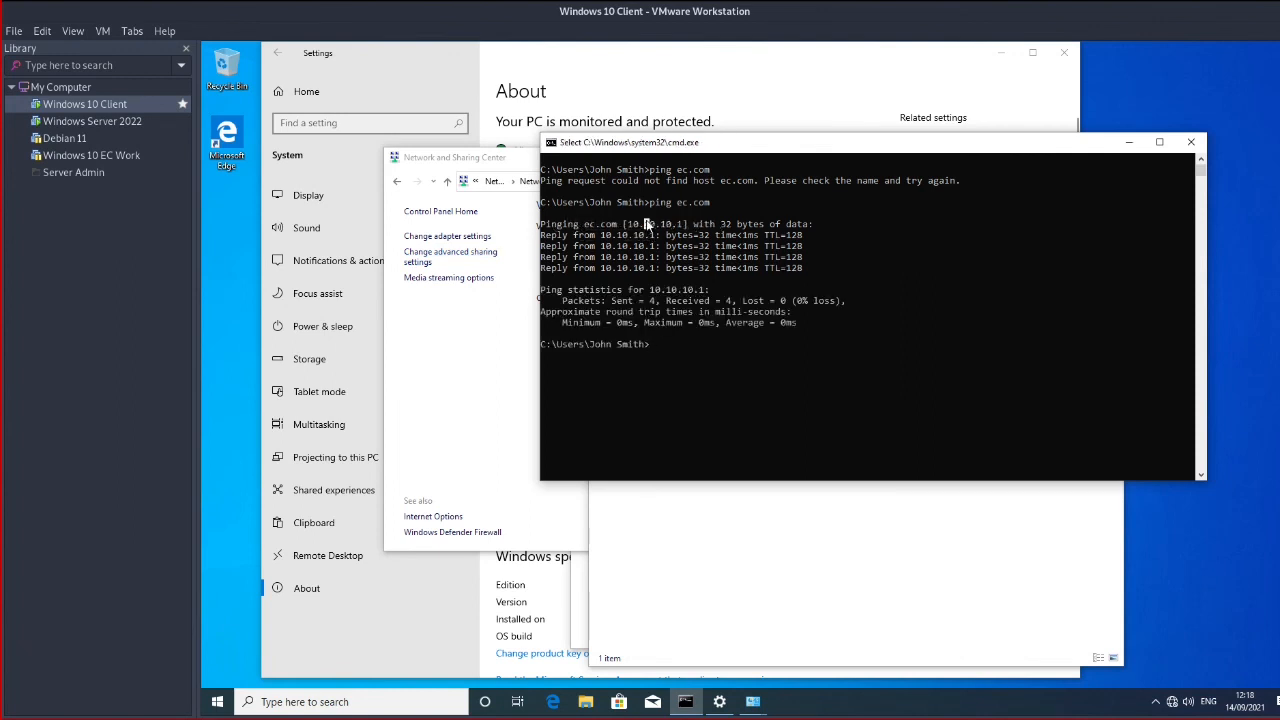
{"action": "left_click", "coordinate": [749, 385]}
{"action": "left_click_drag", "start_coordinate": [736, 200], "coordinate": [601, 204]}
{"action": "left_click", "coordinate": [755, 323]}
Go from the Settings About page to the Computer Name tab of System Properties
{"action": "left_click", "coordinate": [465, 614]}
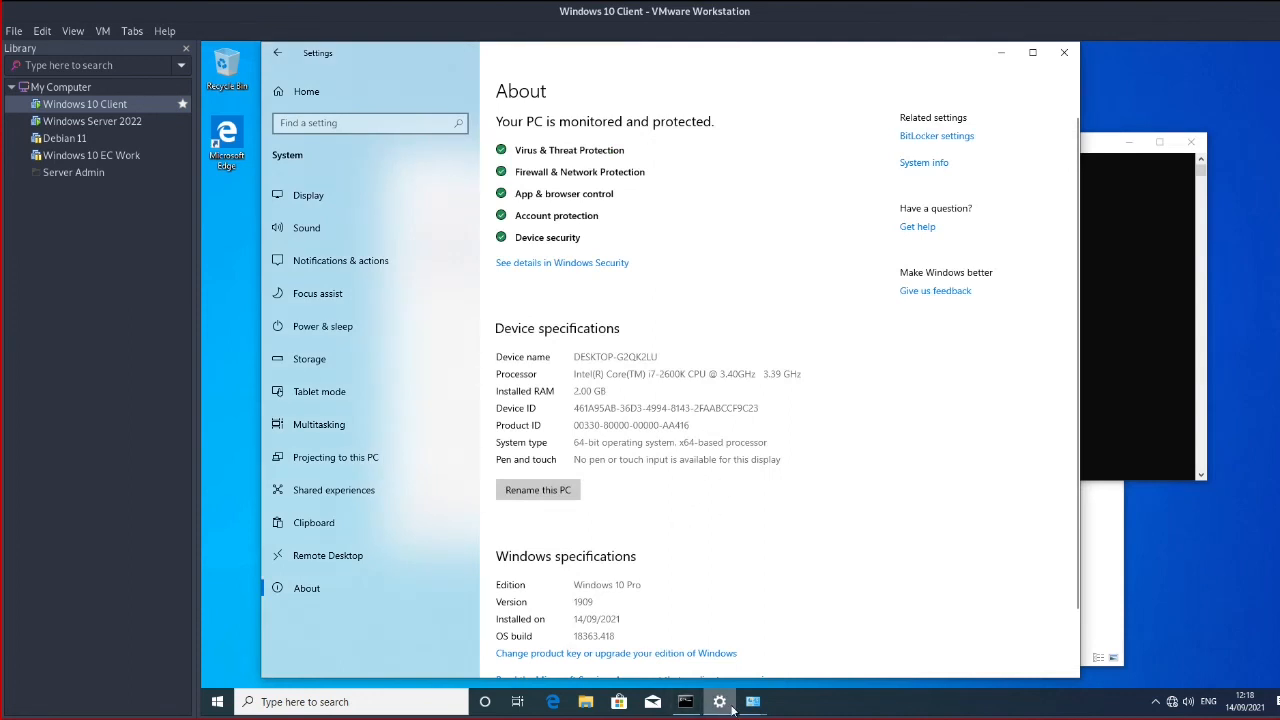
{"action": "mouse_move", "coordinate": [731, 708]}
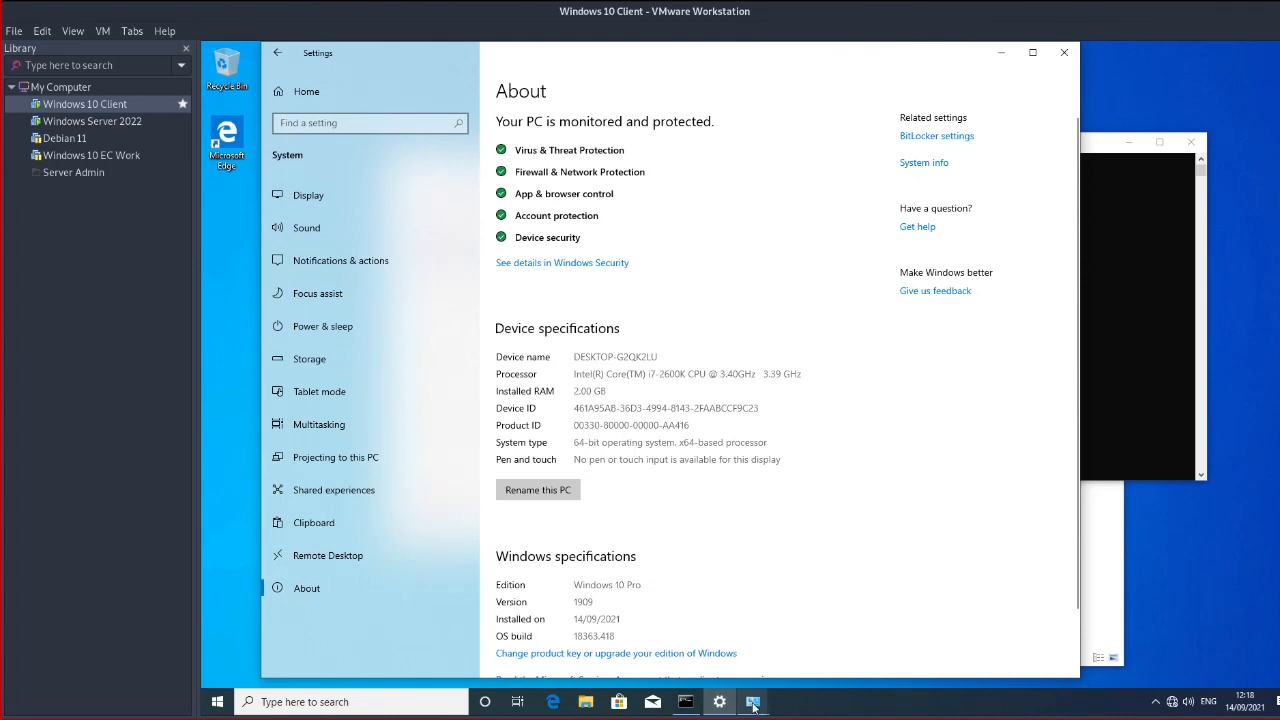
{"action": "left_click", "coordinate": [625, 640]}
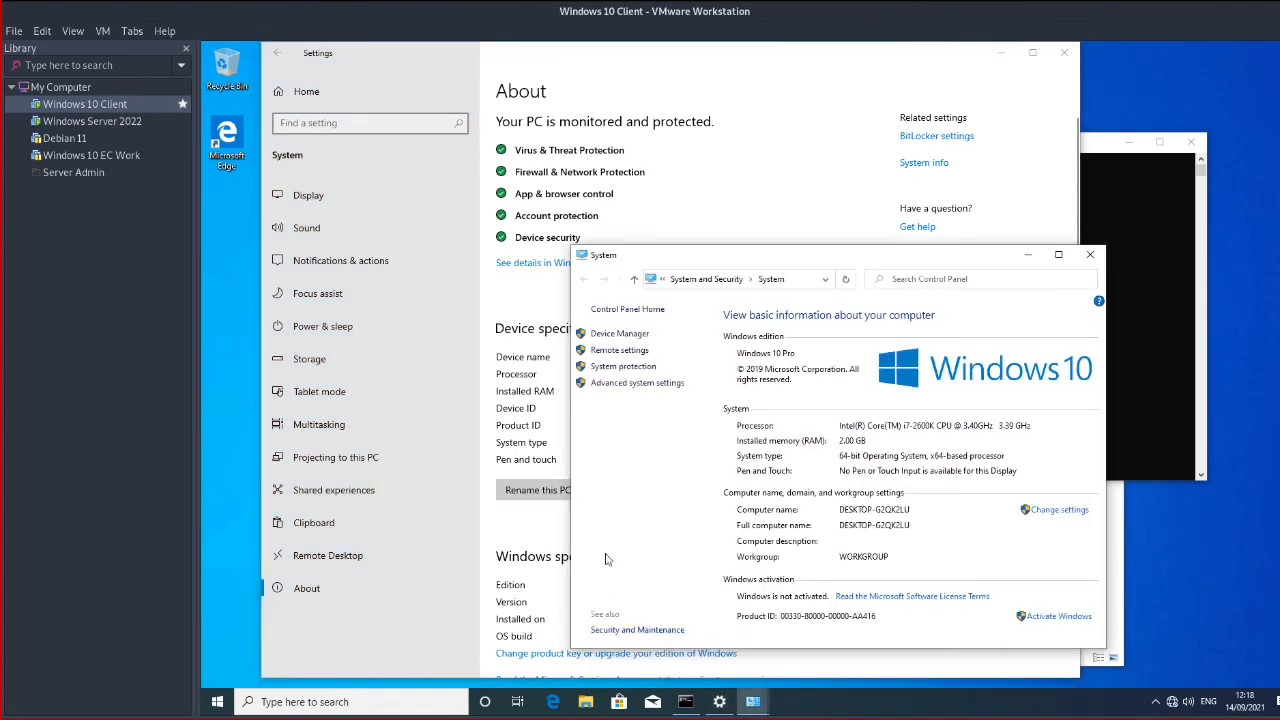
{"action": "left_click_drag", "start_coordinate": [713, 260], "coordinate": [549, 132]}
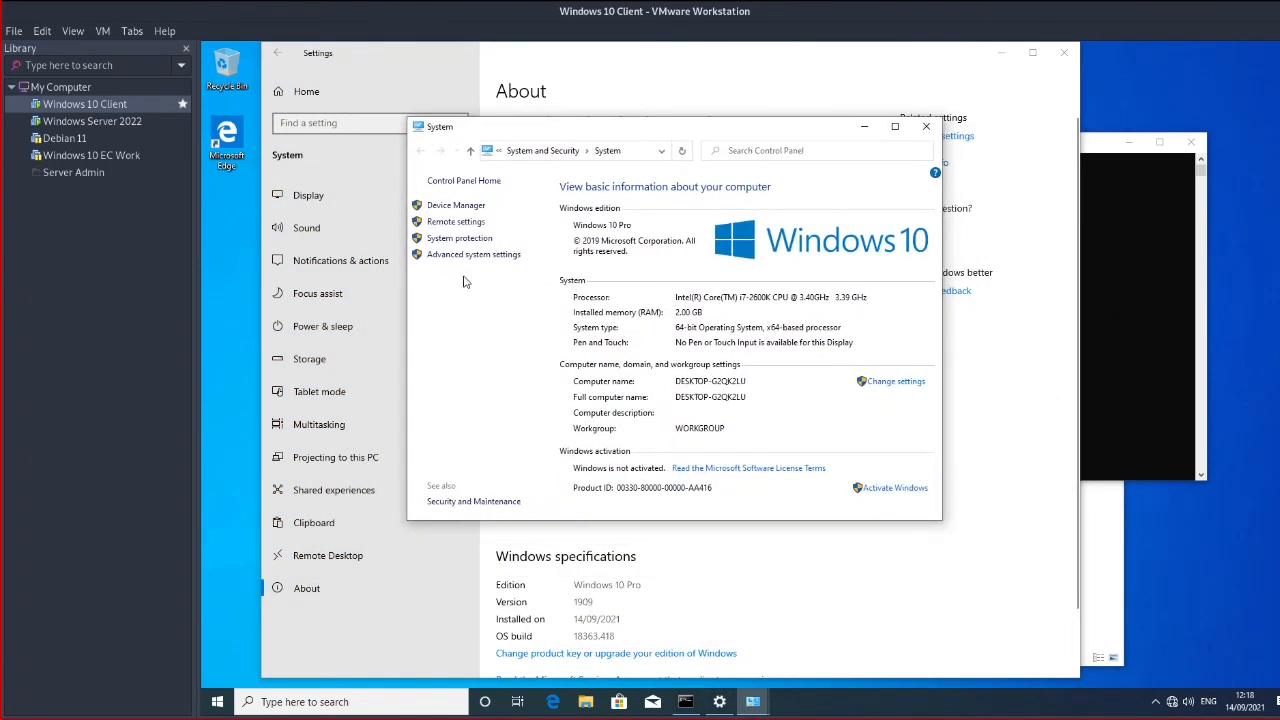
{"action": "left_click", "coordinate": [474, 256]}
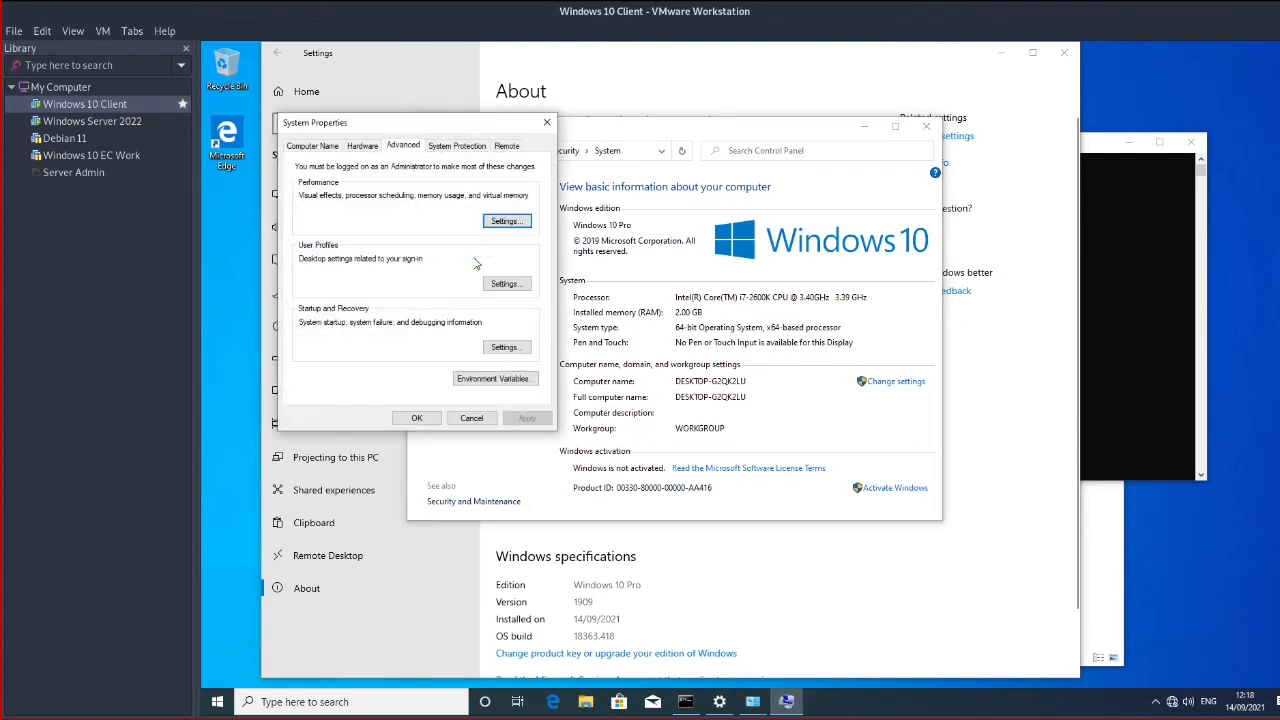
{"action": "left_click", "coordinate": [306, 145]}
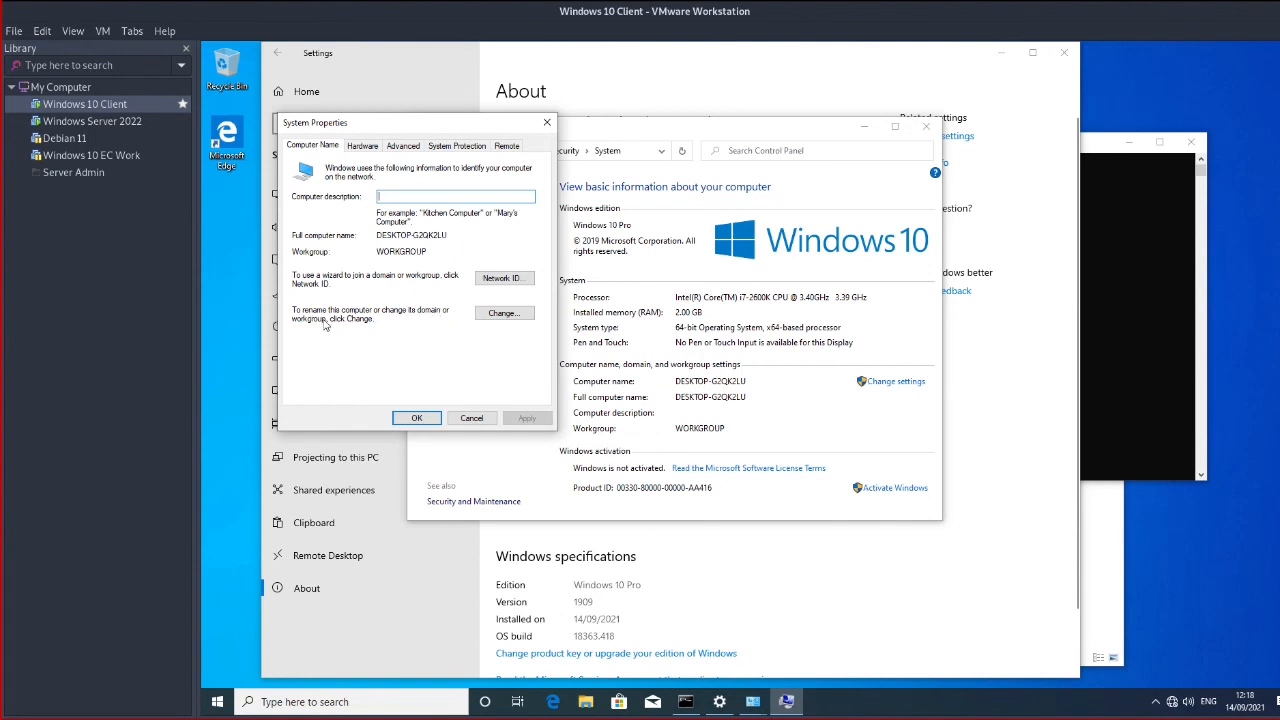
Make the computer a member of the ec.com domain and apply the change
{"action": "left_click", "coordinate": [504, 314]}
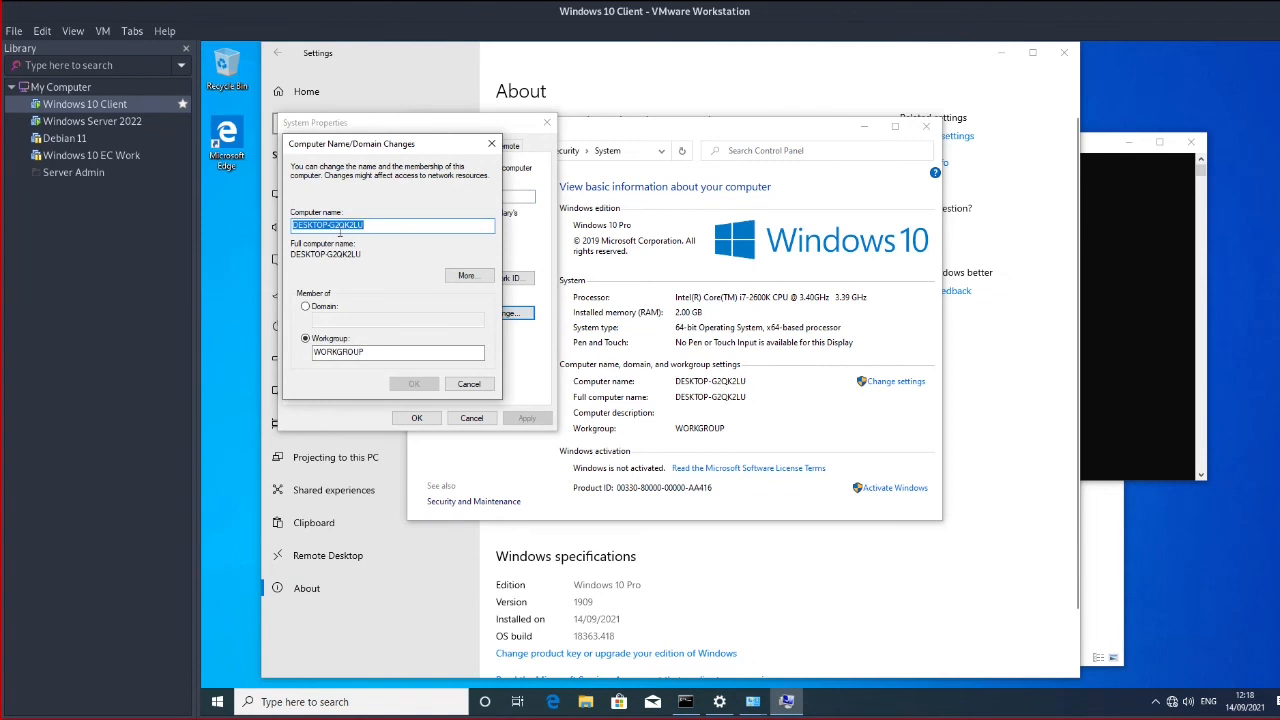
{"action": "left_click", "coordinate": [305, 306]}
{"action": "left_click", "coordinate": [354, 320]}
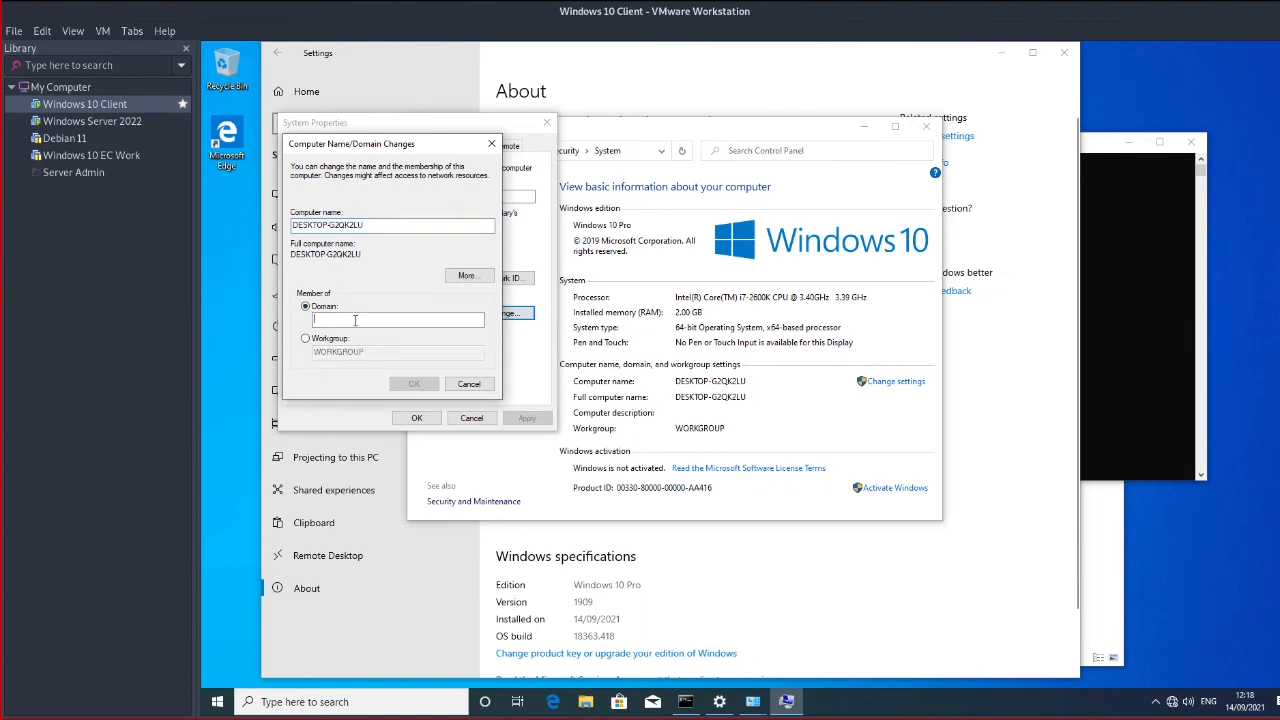
{"action": "type", "text": "ec.com"}
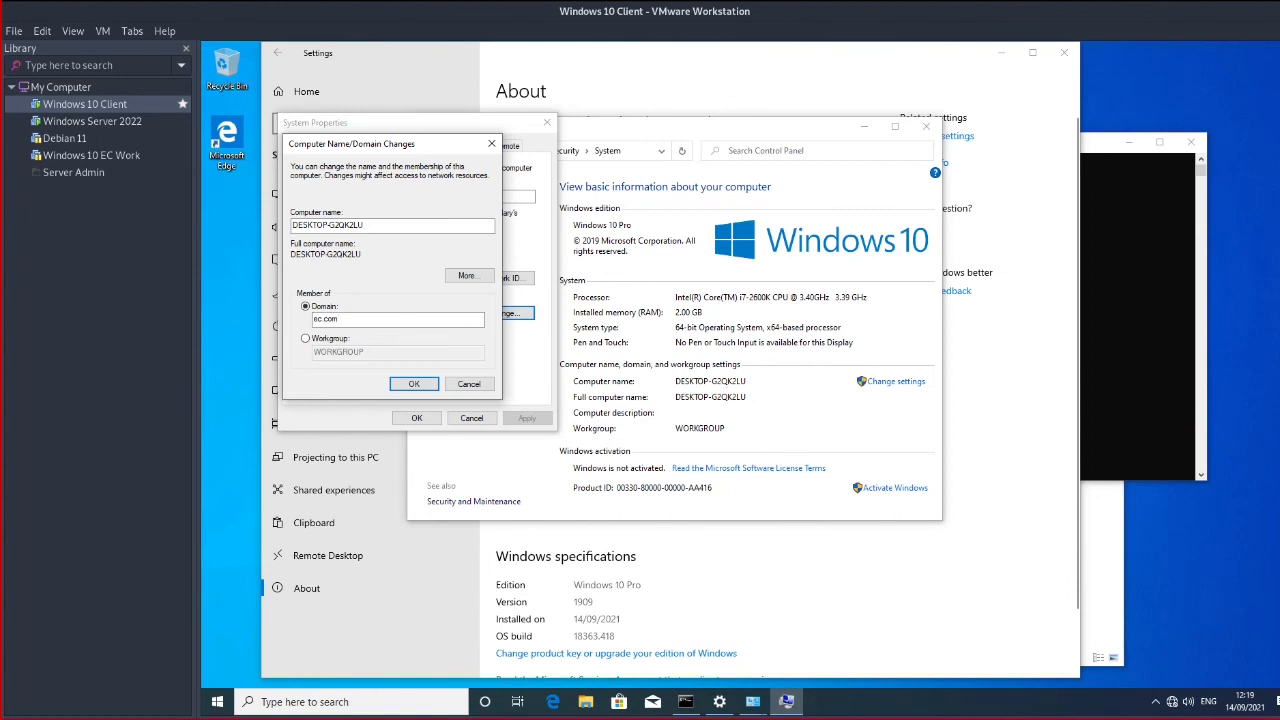
{"action": "left_click", "coordinate": [1131, 304]}
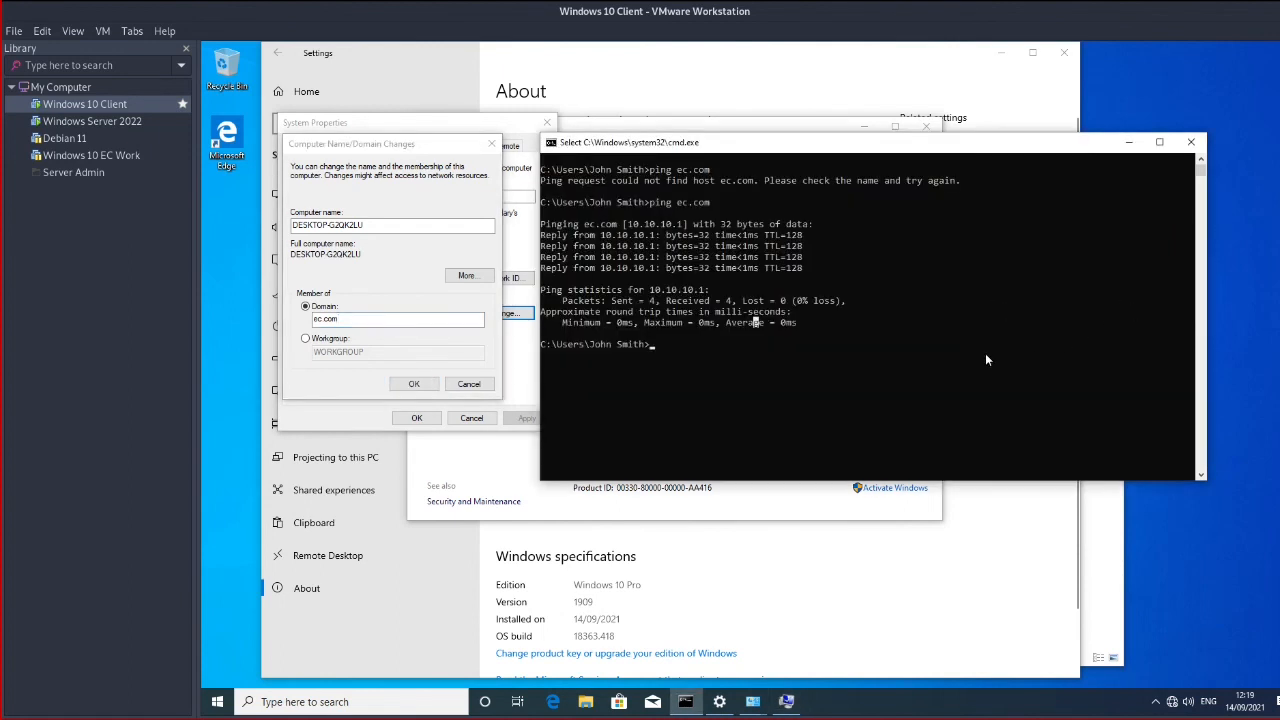
{"action": "left_click", "coordinate": [414, 384]}
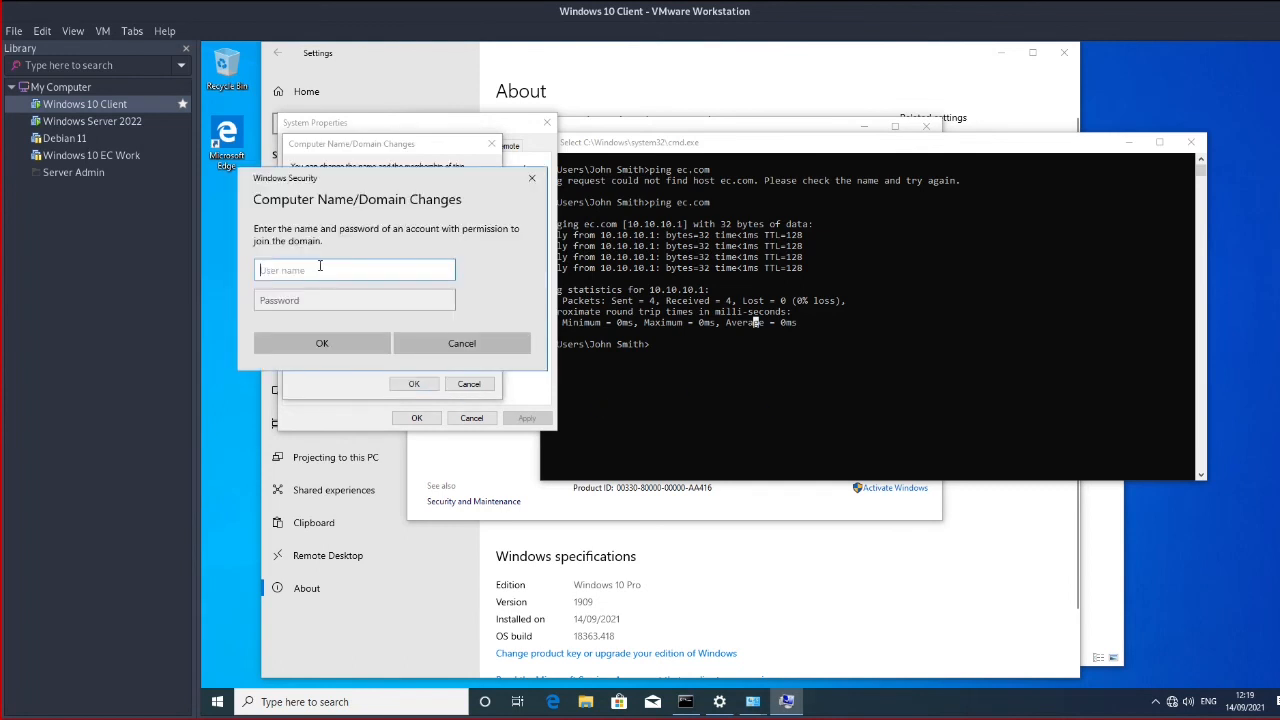
Authorise the domain join with the Administrator account and its password
{"action": "type", "text": "Administrator"}
{"action": "key", "text": "Tab"}
{"action": "type", "text": "••"}
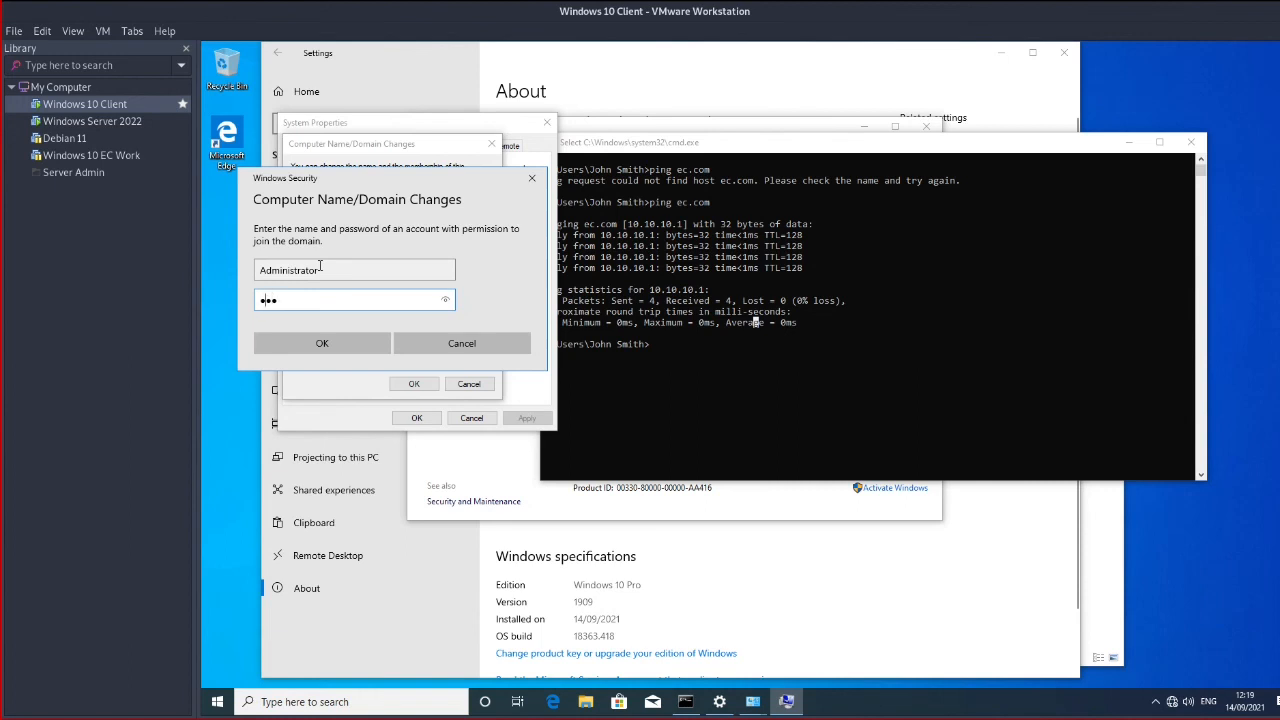
{"action": "type", "text": "••••••••••"}
{"action": "left_click", "coordinate": [336, 344]}
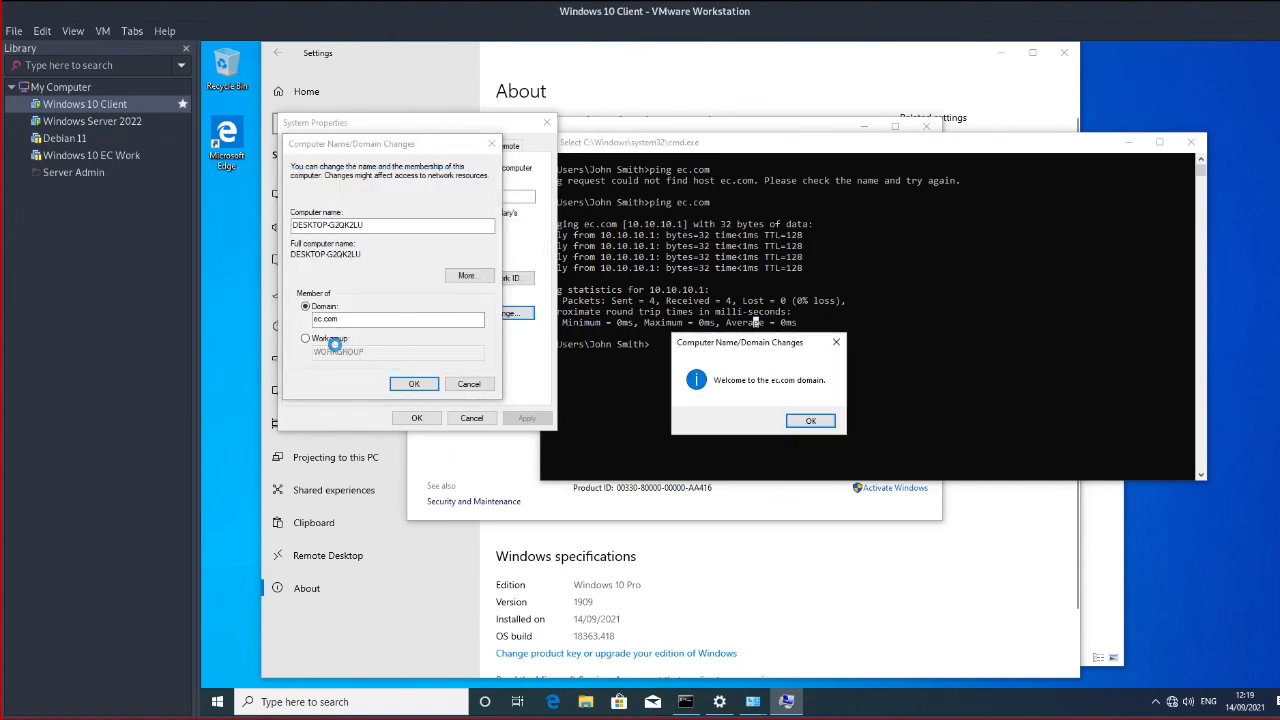
Acknowledge the ec.com welcome and restart notices, close System Properties, and restart the client now
{"action": "left_click", "coordinate": [811, 421]}
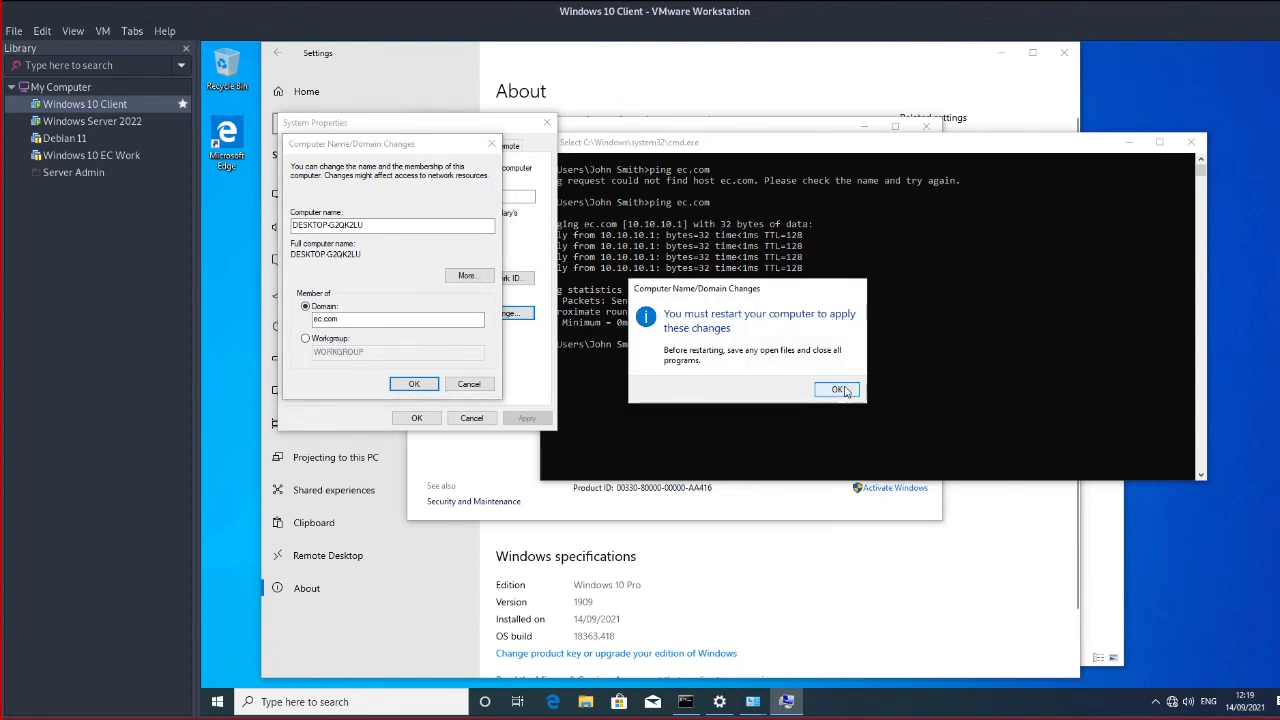
{"action": "left_click", "coordinate": [840, 389]}
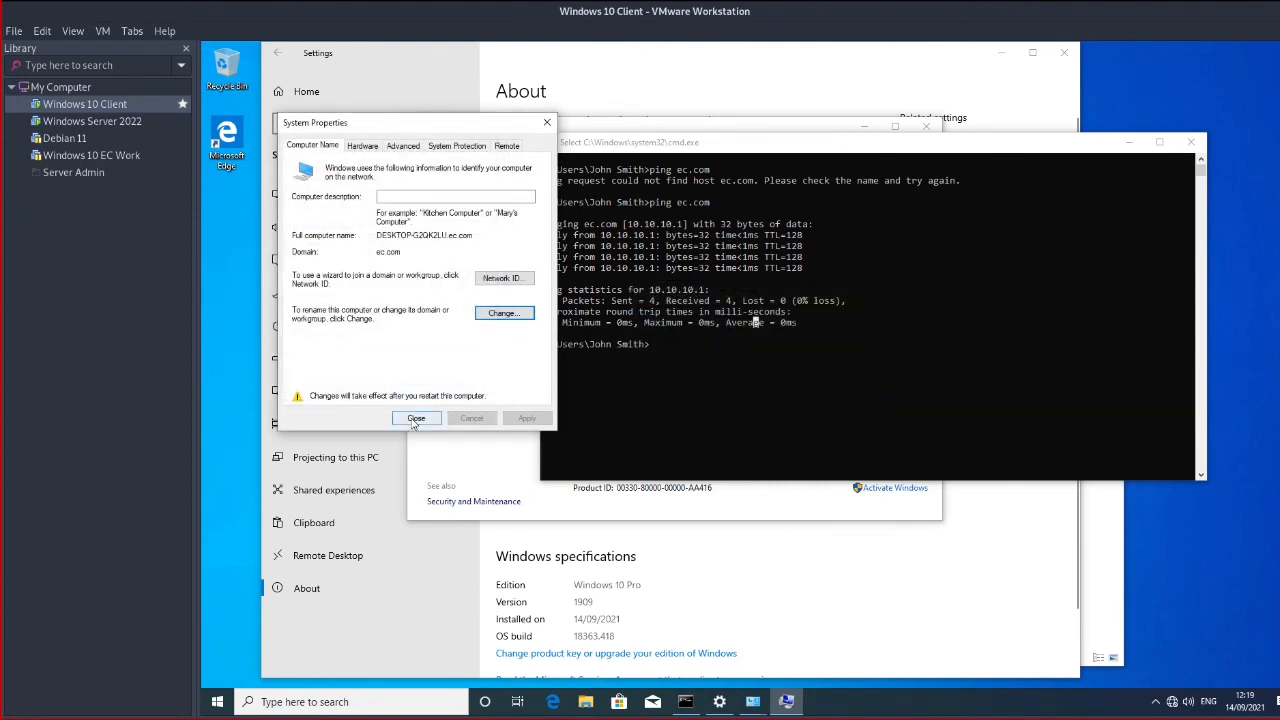
{"action": "left_click", "coordinate": [416, 418]}
{"action": "left_click", "coordinate": [761, 386]}
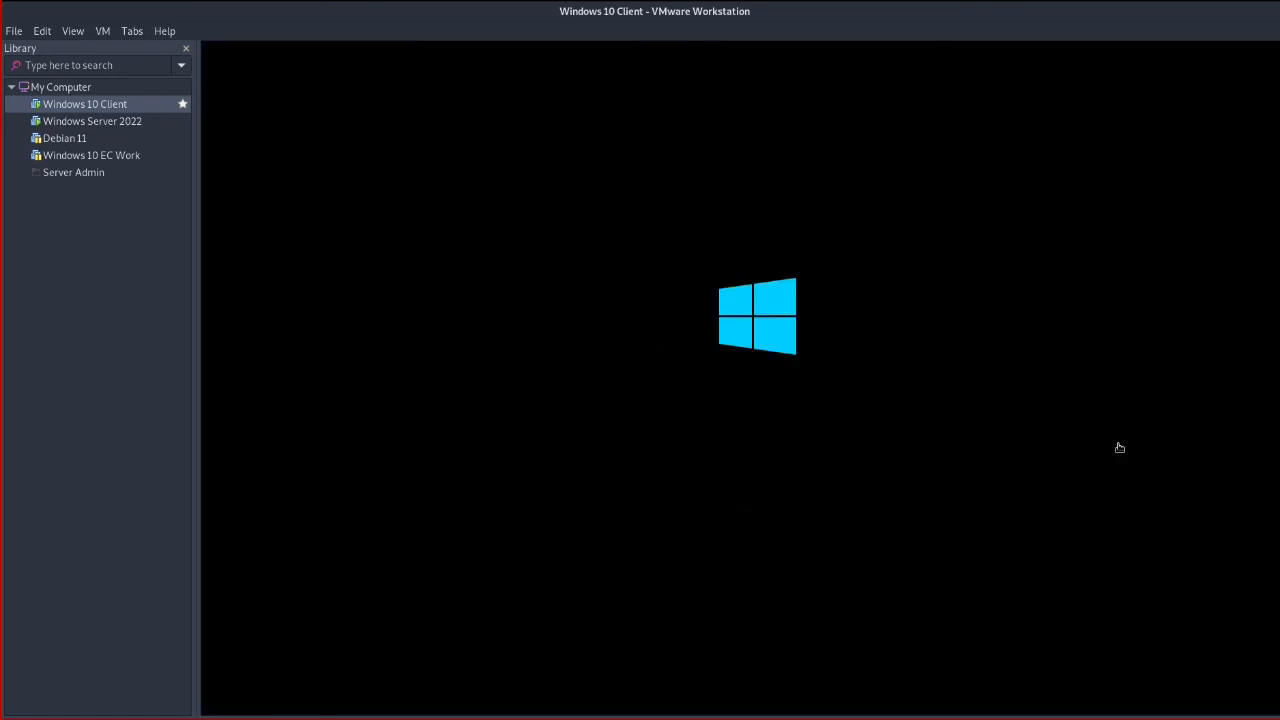
Switch to the Windows Server 2022 VM, minimize cmd, and open Active Directory Users and Computers maximized
{"action": "left_click", "coordinate": [97, 126]}
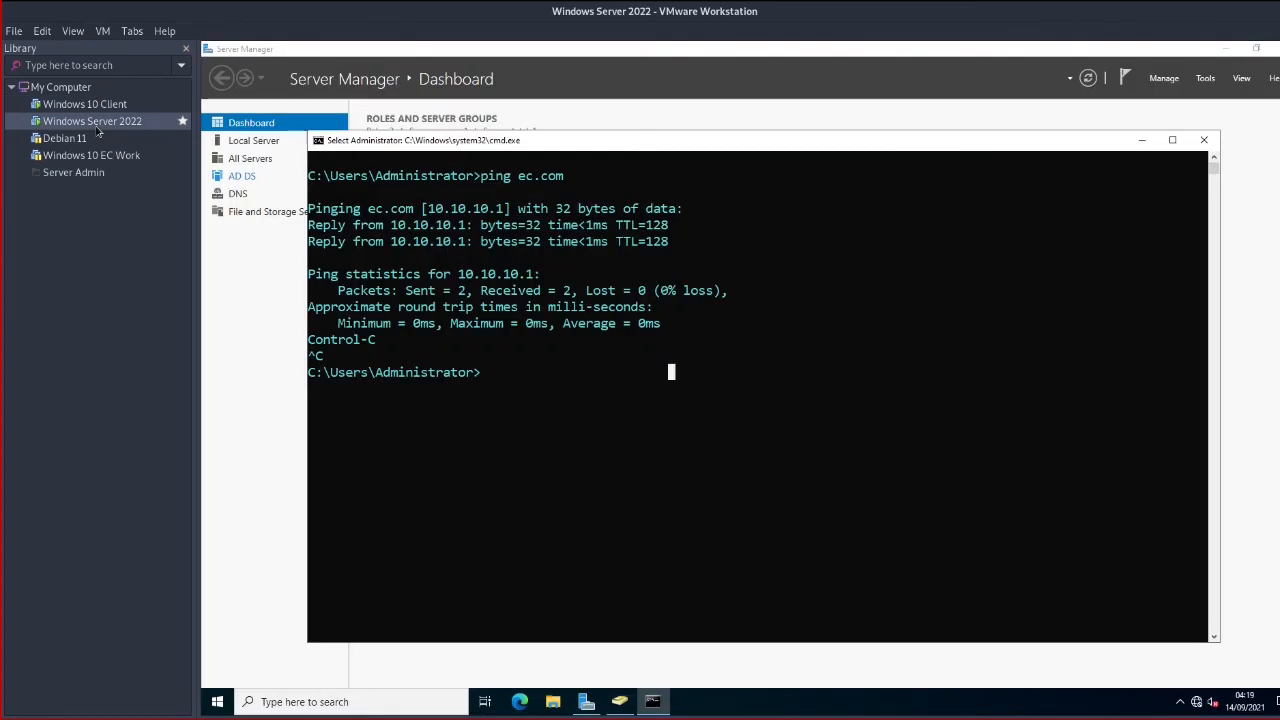
{"action": "left_click", "coordinate": [1142, 140]}
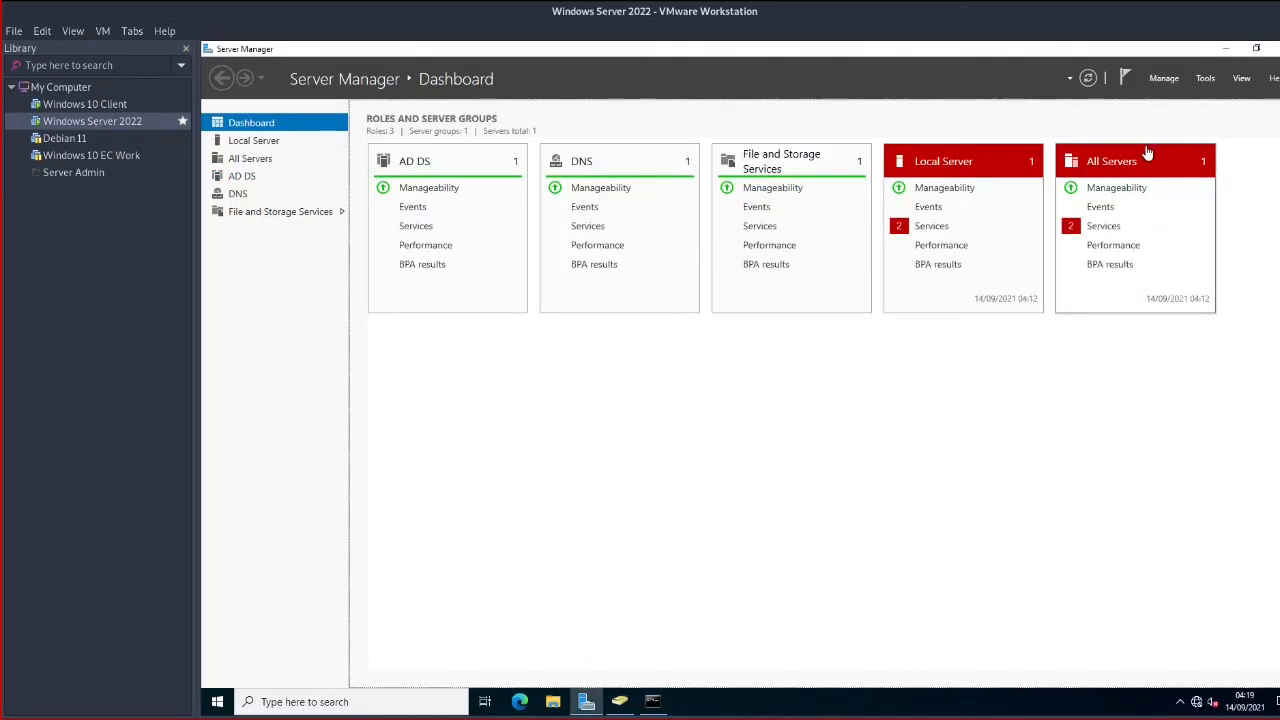
{"action": "left_click", "coordinate": [622, 698]}
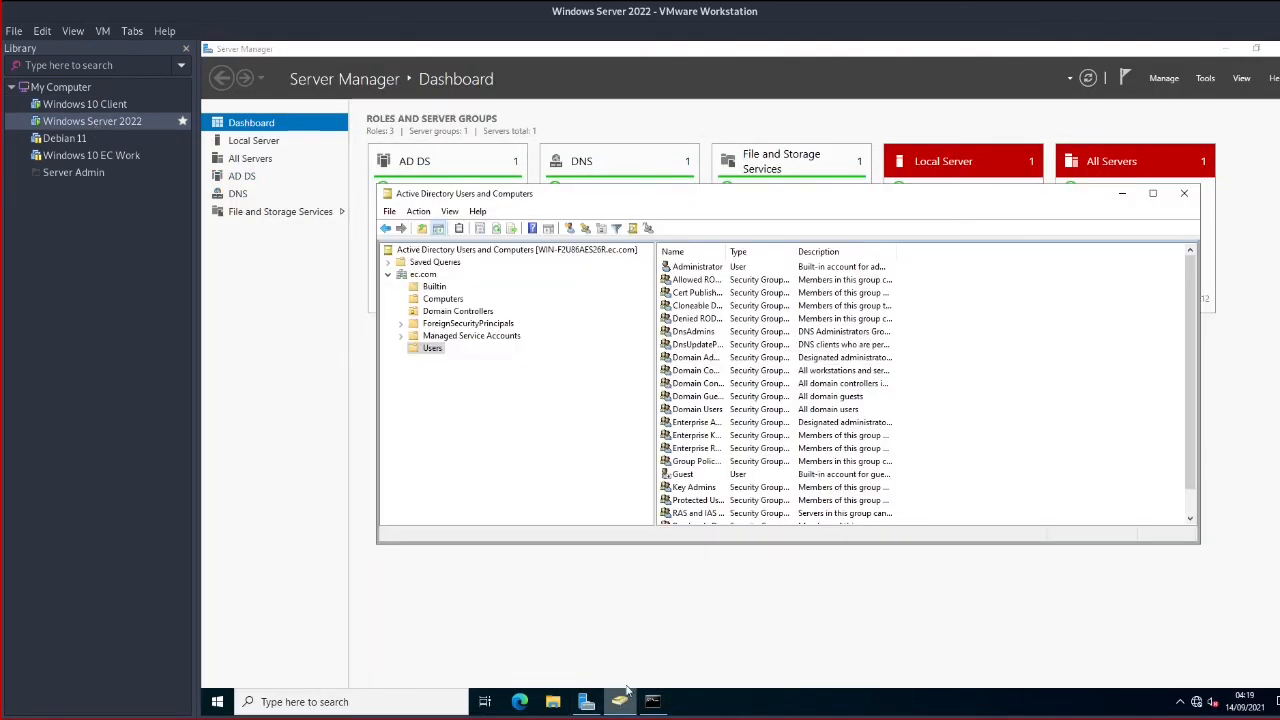
{"action": "double_click", "coordinate": [664, 196]}
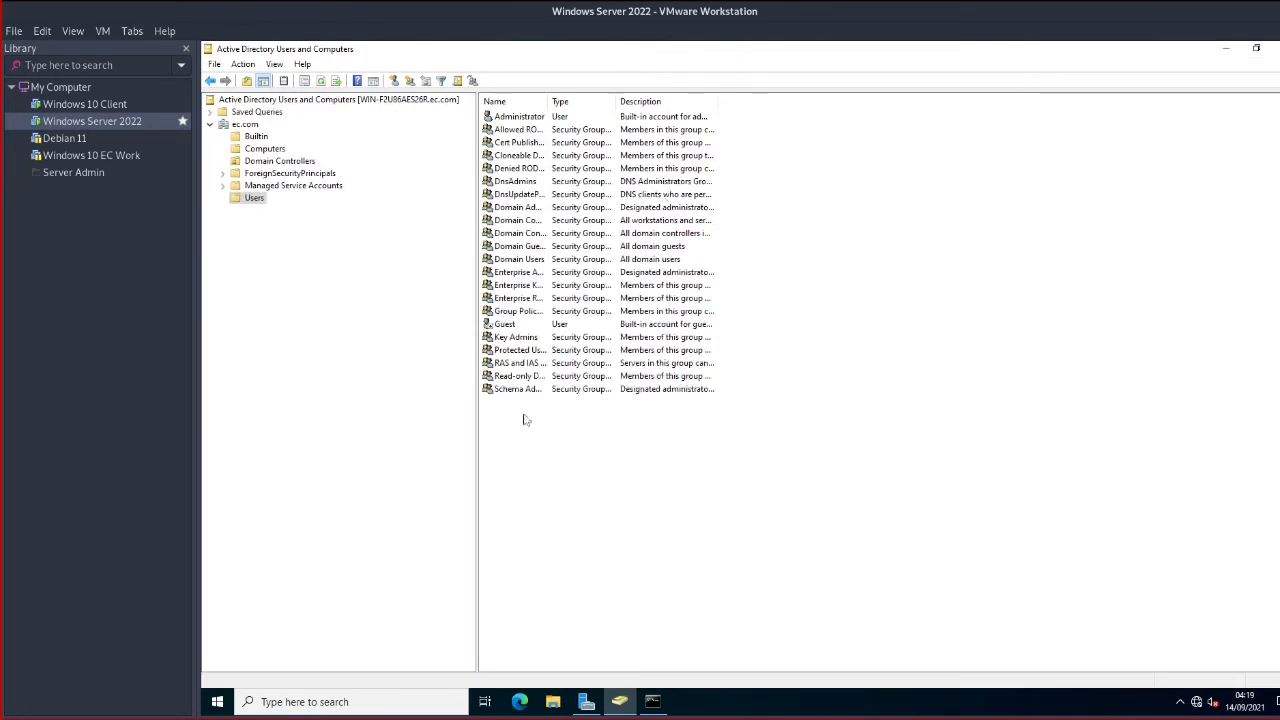
Open the ec.com Users container and bring up the context menu in its contents pane
{"action": "left_click", "coordinate": [250, 199]}
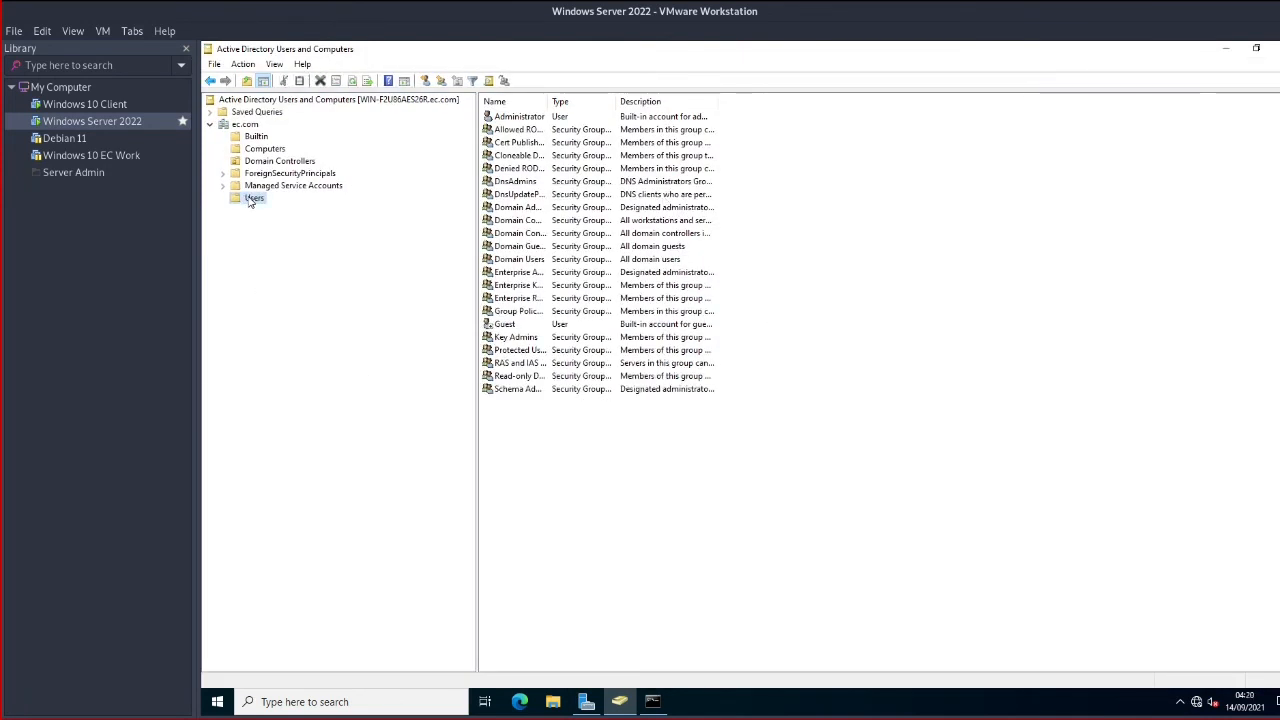
{"action": "right_click", "coordinate": [250, 199]}
{"action": "mouse_move", "coordinate": [334, 256]}
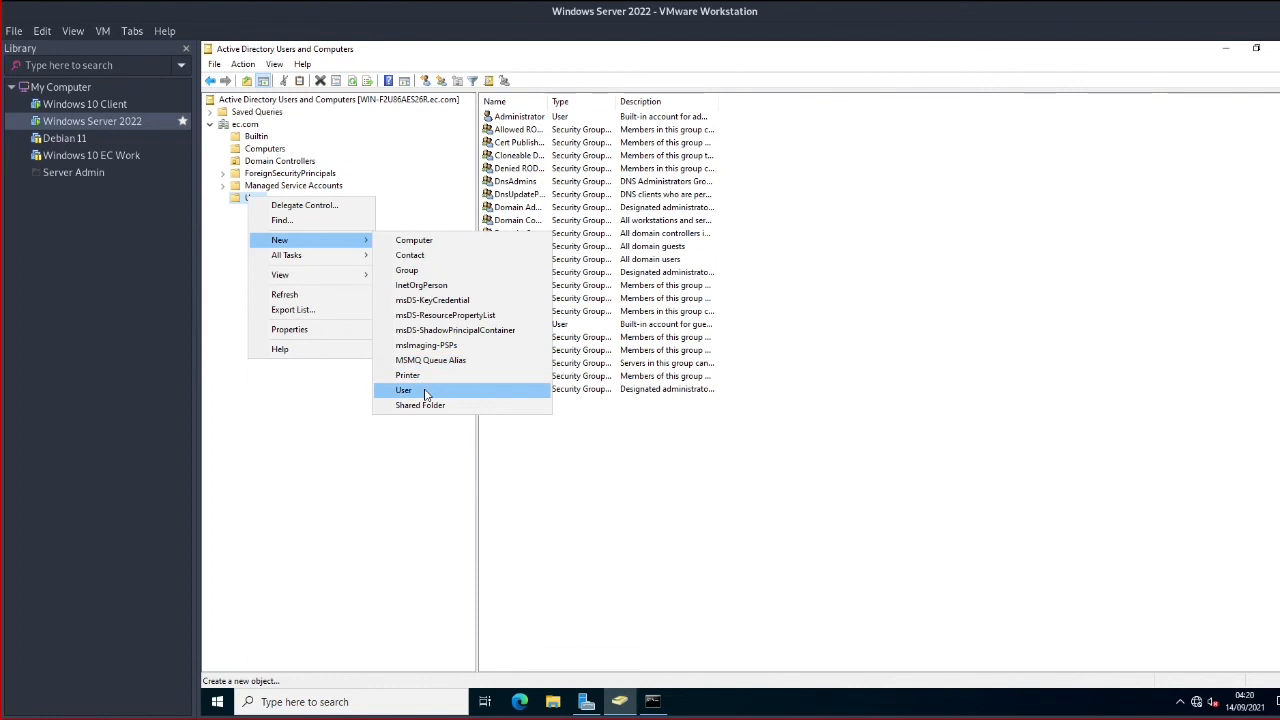
{"action": "left_click", "coordinate": [246, 127]}
{"action": "right_click", "coordinate": [246, 127]}
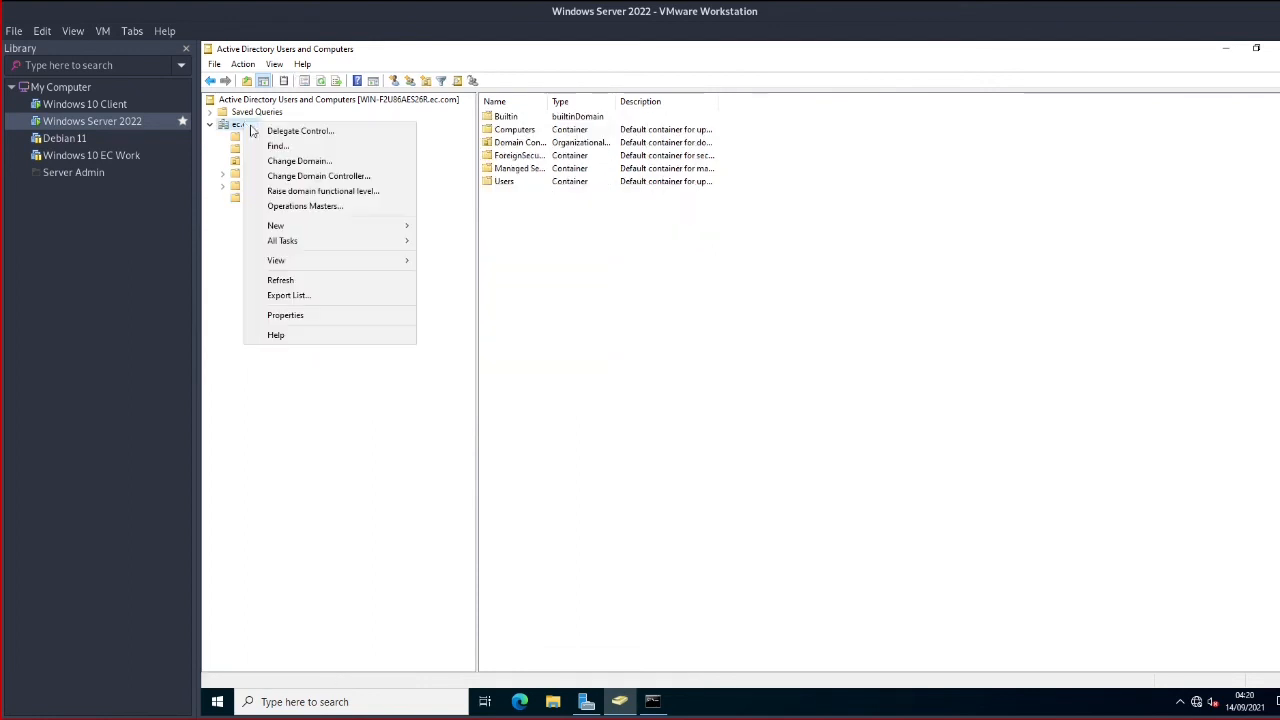
{"action": "mouse_move", "coordinate": [340, 226]}
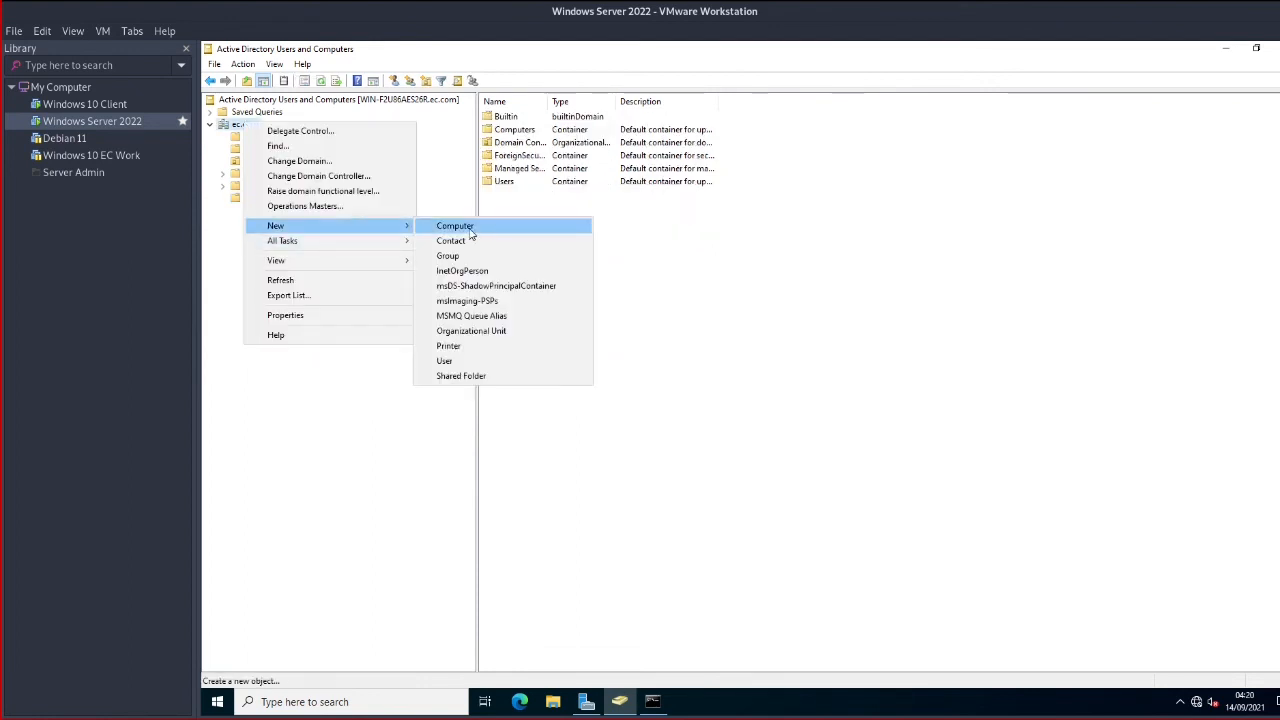
{"action": "left_click", "coordinate": [492, 183]}
{"action": "double_click", "coordinate": [492, 183]}
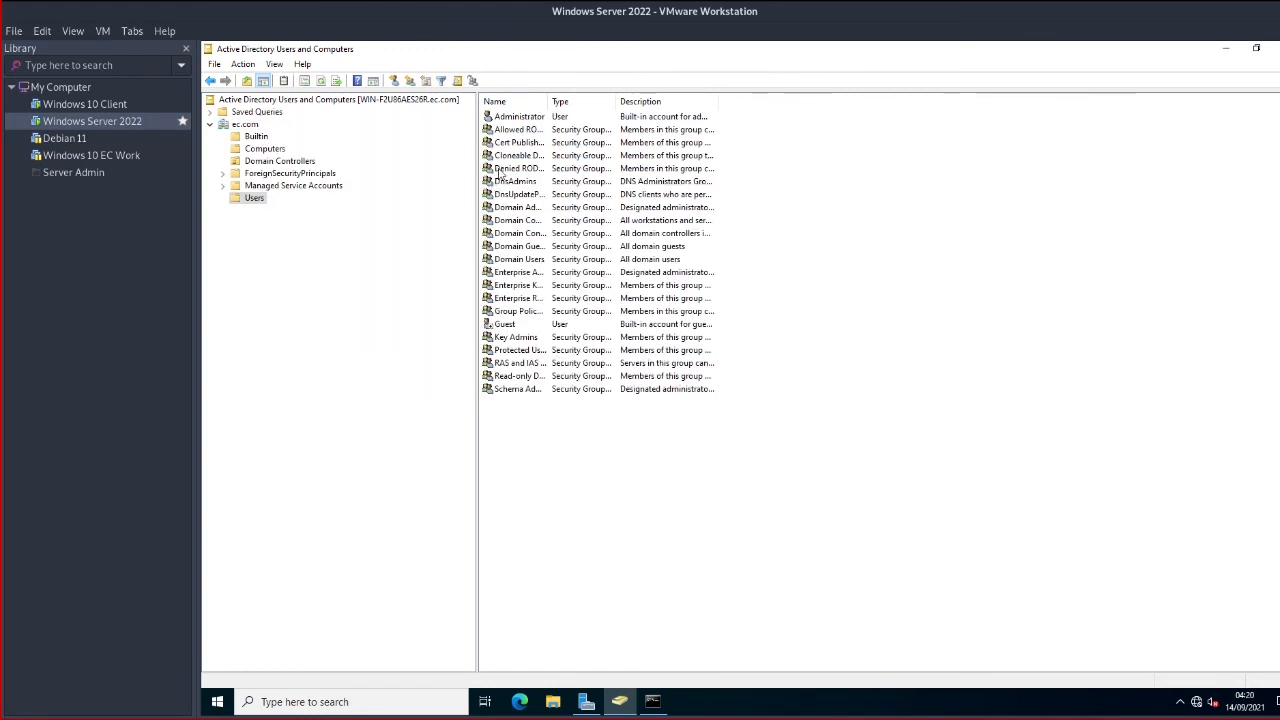
{"action": "right_click", "coordinate": [529, 424]}
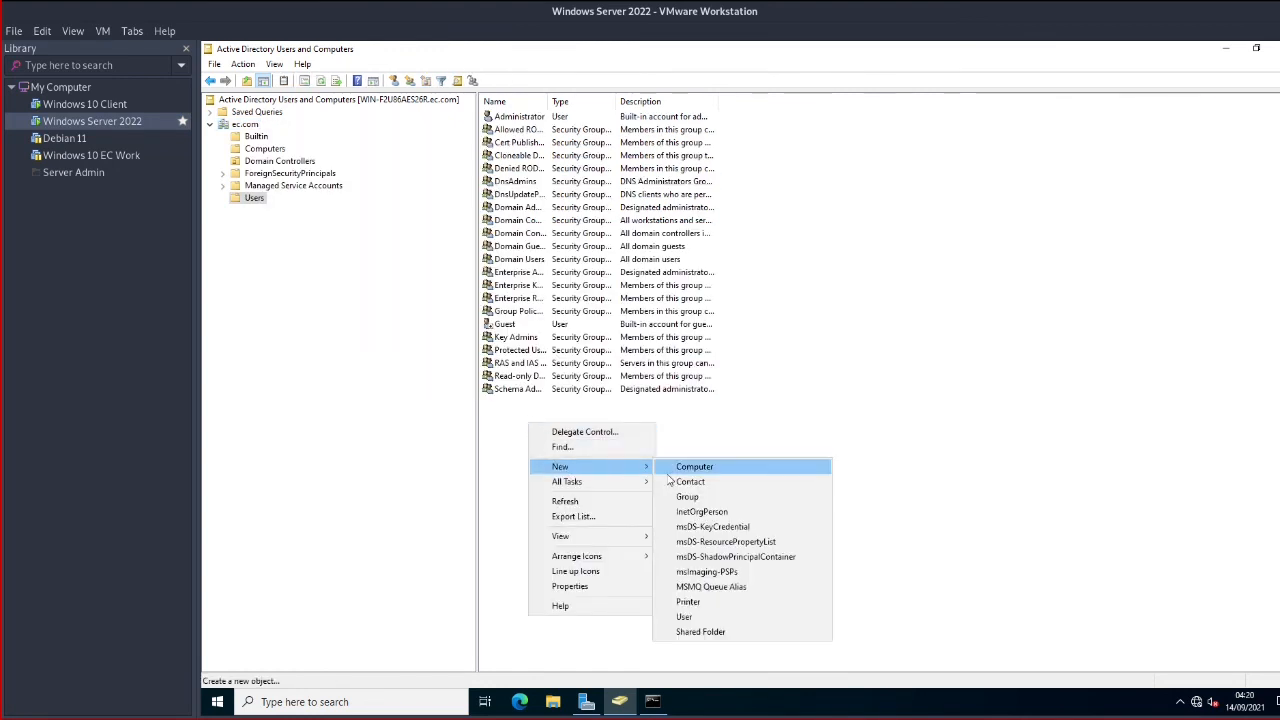
Create a new user object, entering the user's first name, last name and logon name, then continue
{"action": "left_click", "coordinate": [712, 617]}
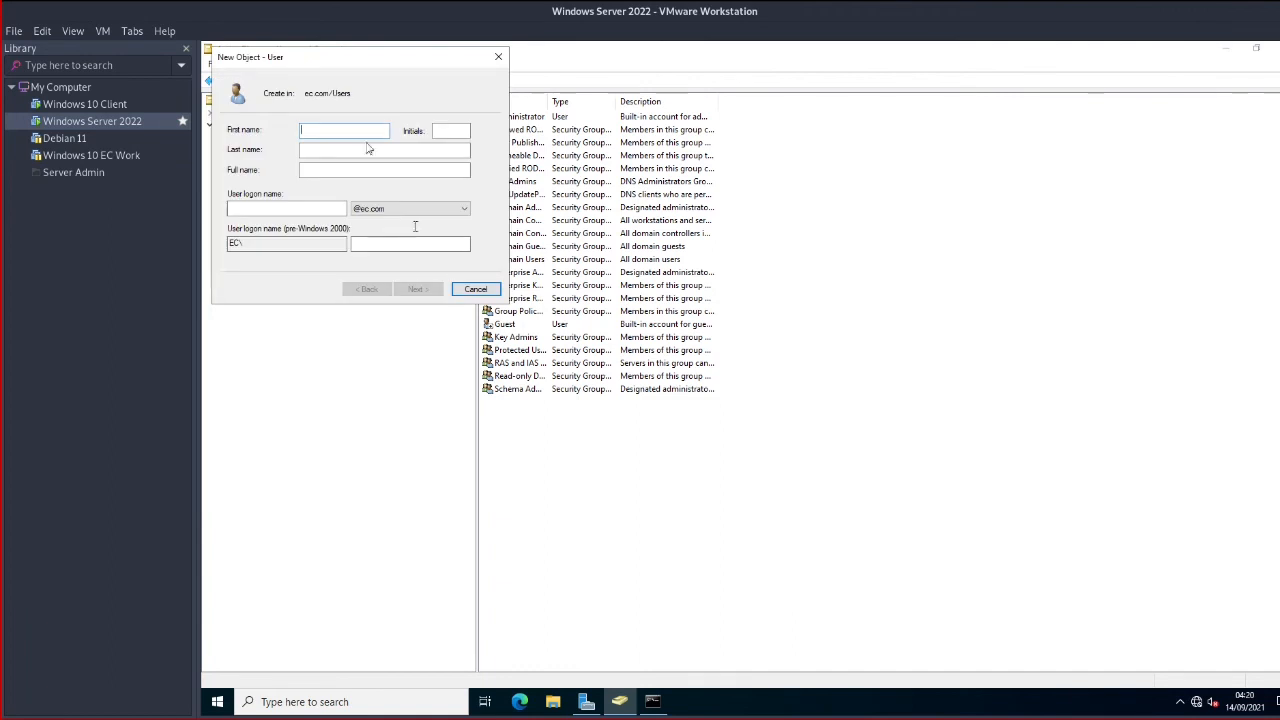
{"action": "left_click_drag", "start_coordinate": [375, 62], "coordinate": [951, 294]}
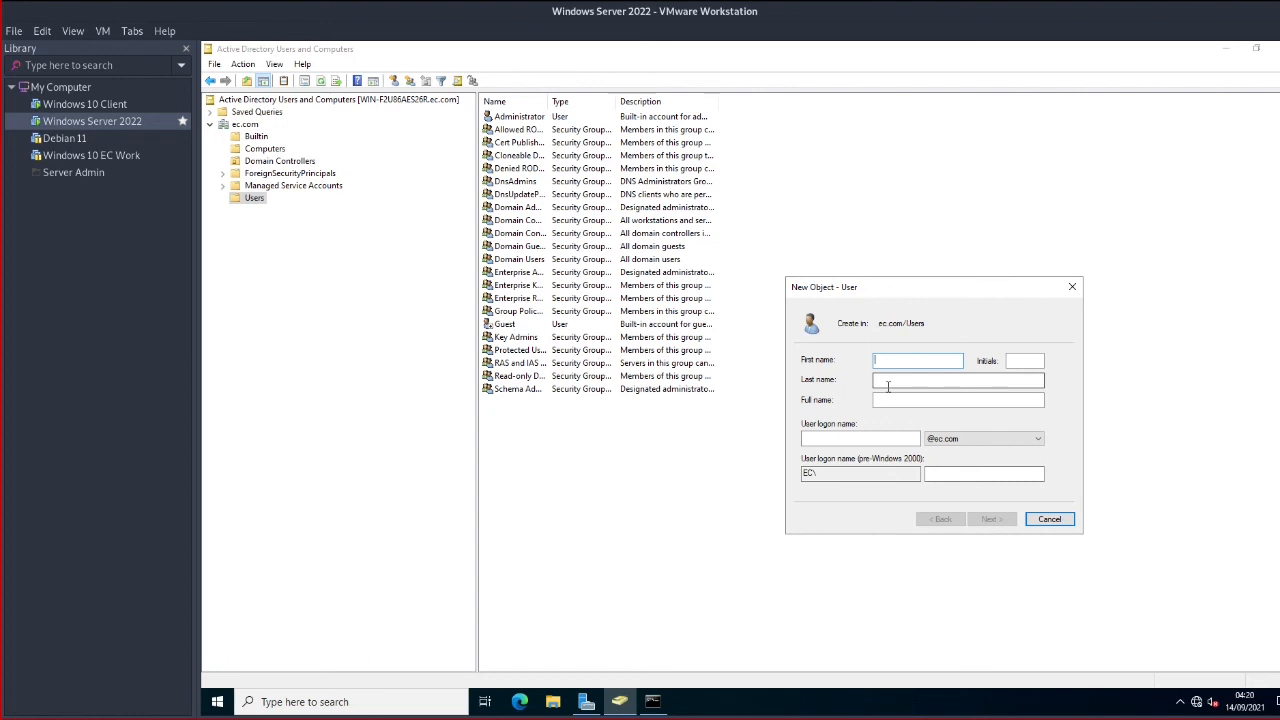
{"action": "type", "text": "Bob"}
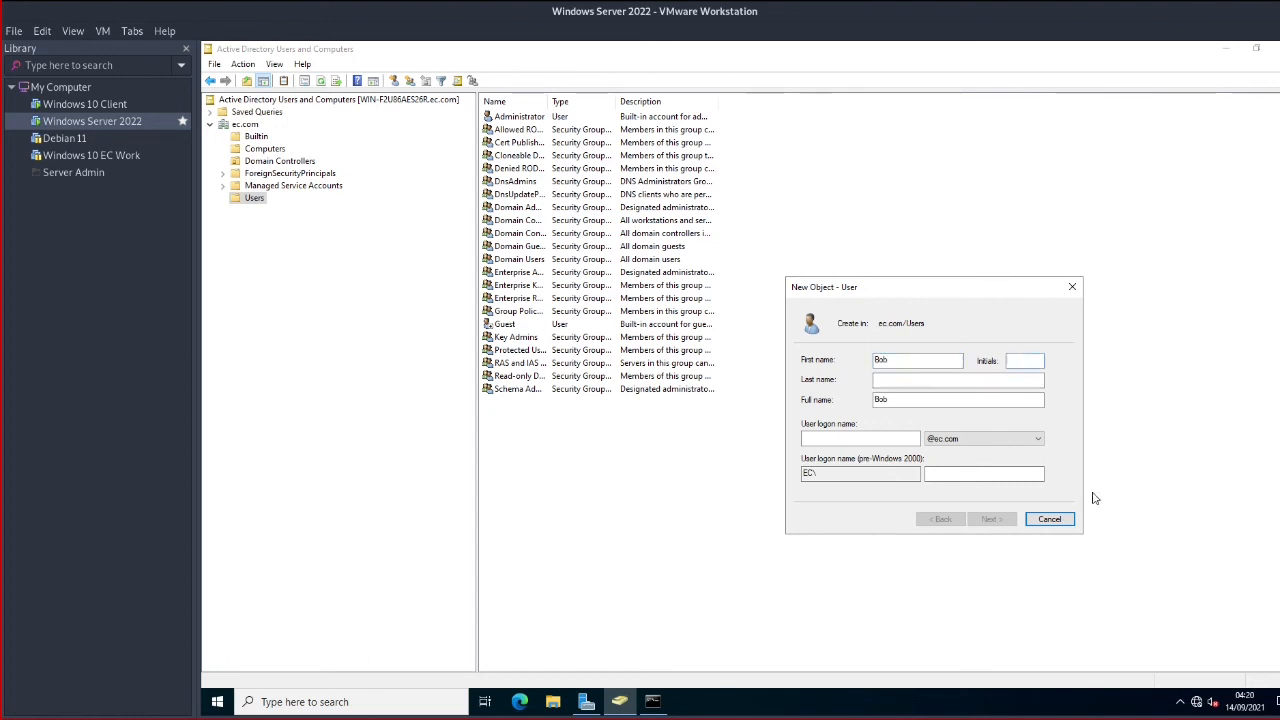
{"action": "left_click", "coordinate": [840, 440]}
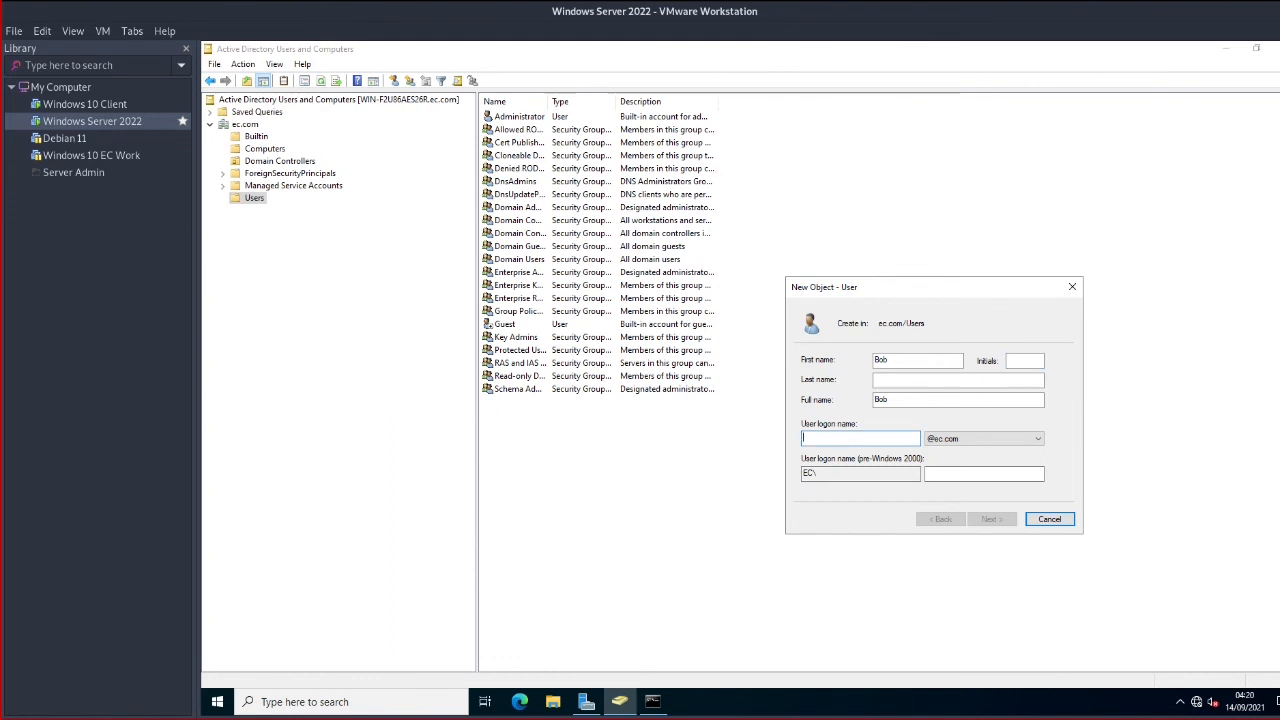
{"action": "type", "text": "bob"}
{"action": "left_click", "coordinate": [955, 380]}
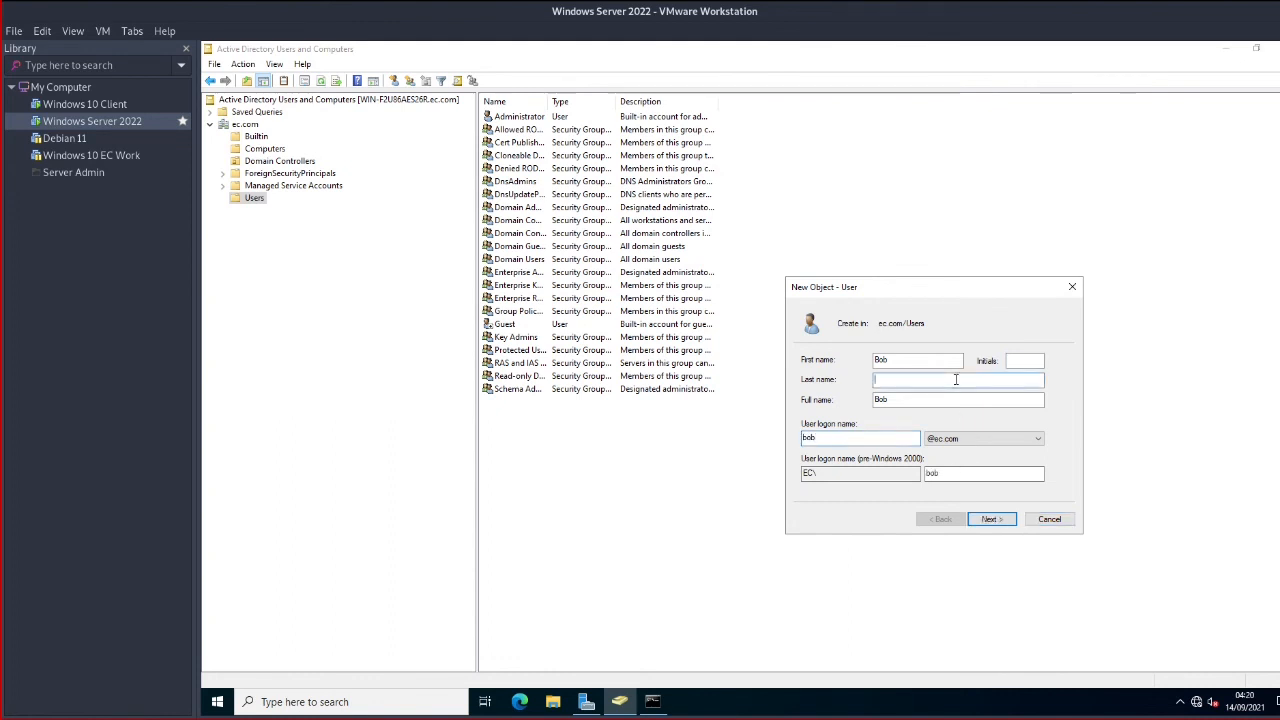
{"action": "type", "text": "Smith"}
{"action": "left_click", "coordinate": [990, 519]}
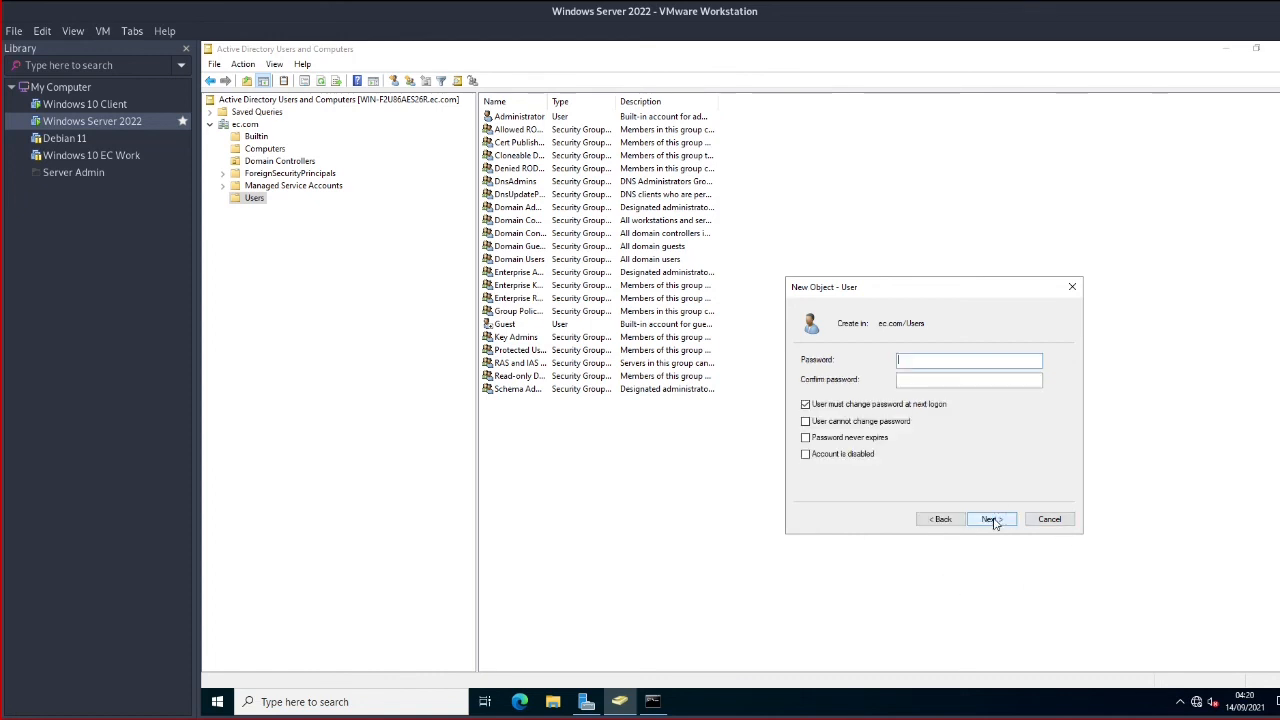
Give the user a confirmed, never-expiring password without forced change, finish the account, and switch to the client
{"action": "type", "text": "••"}
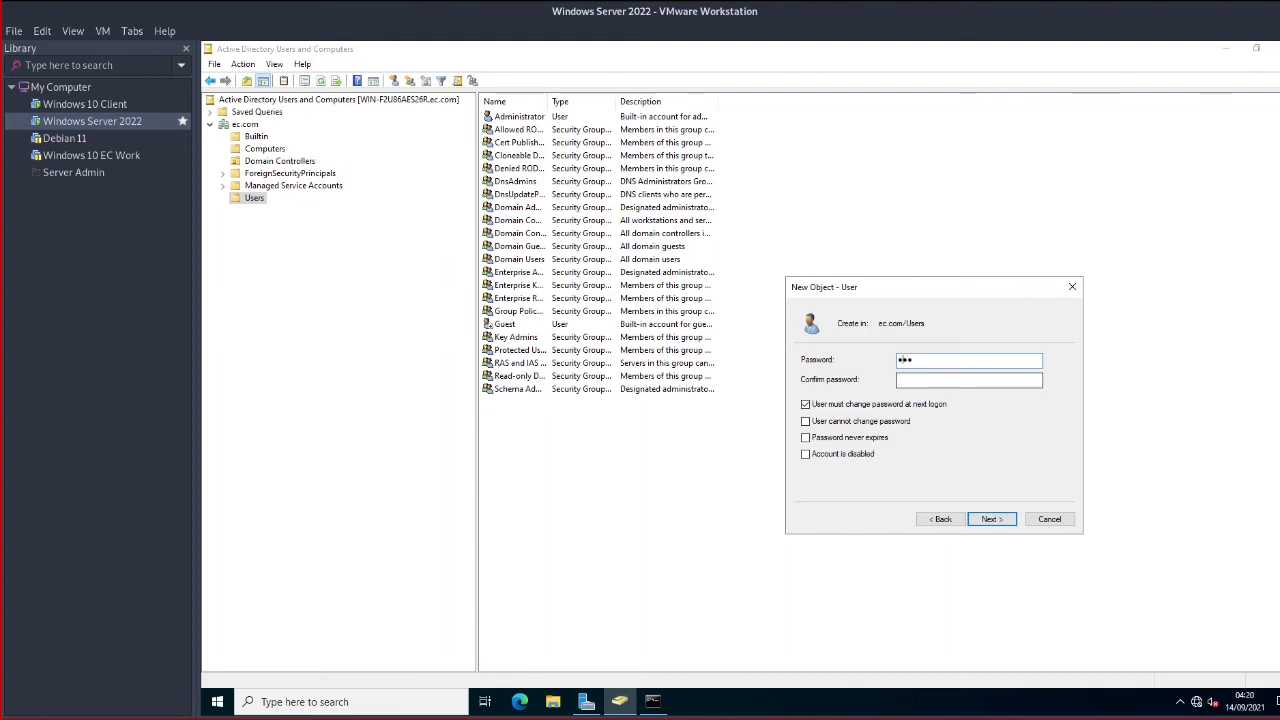
{"action": "type", "text": "••••"}
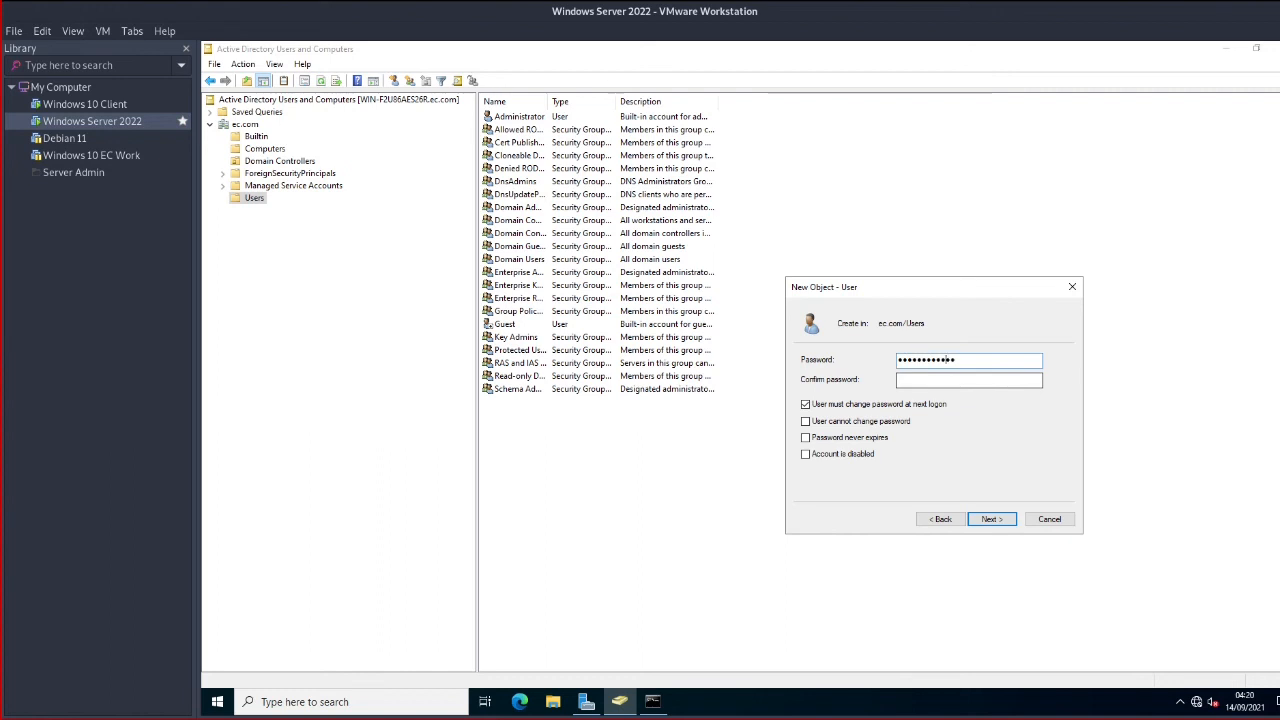
{"action": "key", "text": "Tab"}
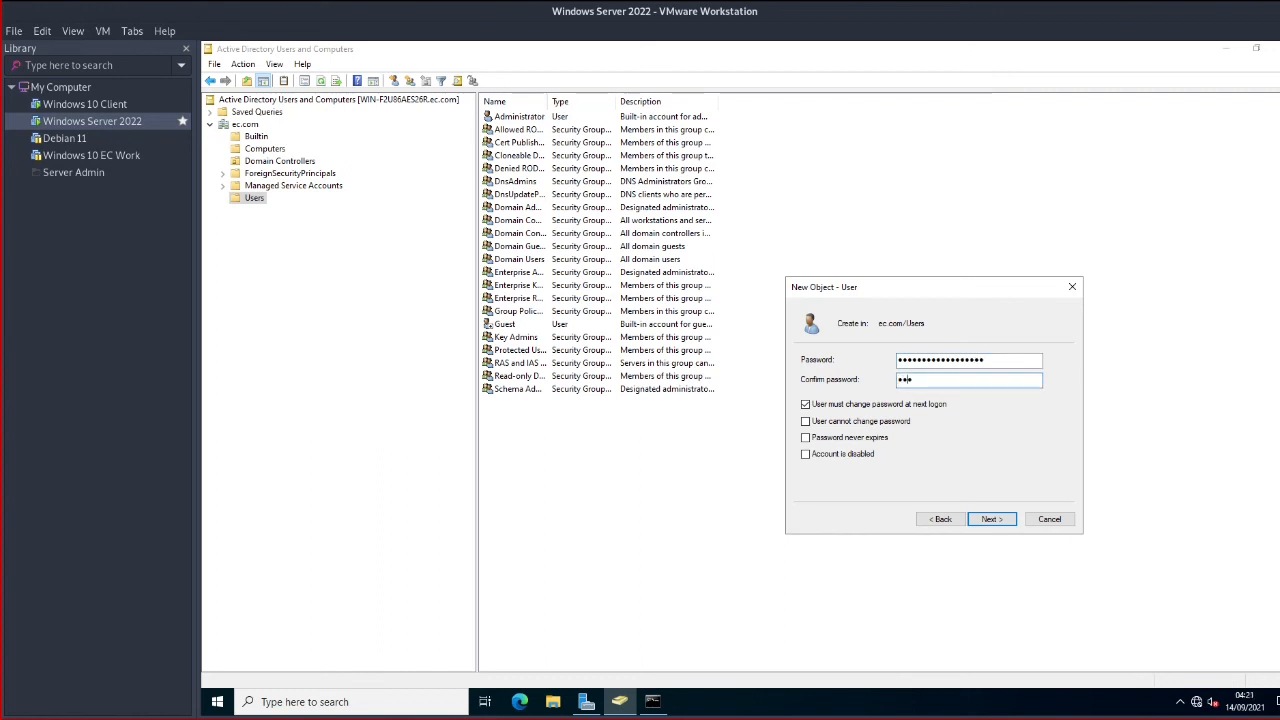
{"action": "type", "text": "•••••••••"}
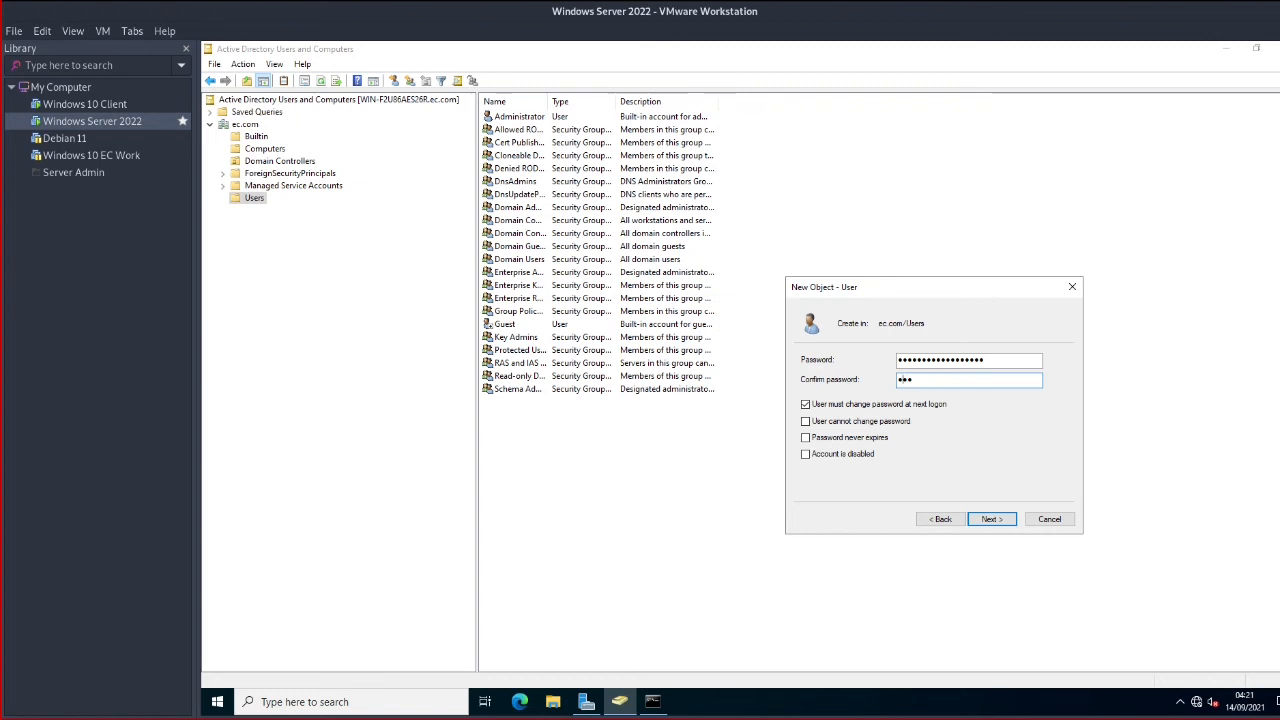
{"action": "type", "text": "•••••"}
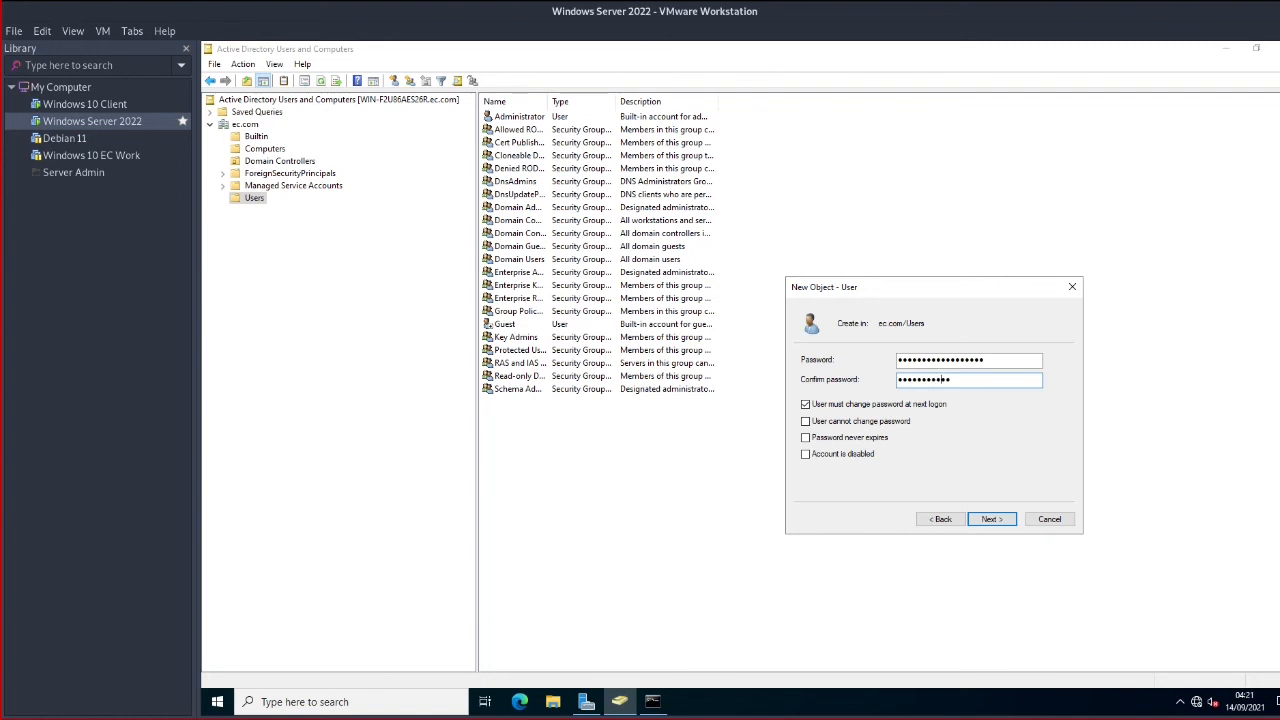
{"action": "type", "text": "••••"}
{"action": "left_click", "coordinate": [805, 404]}
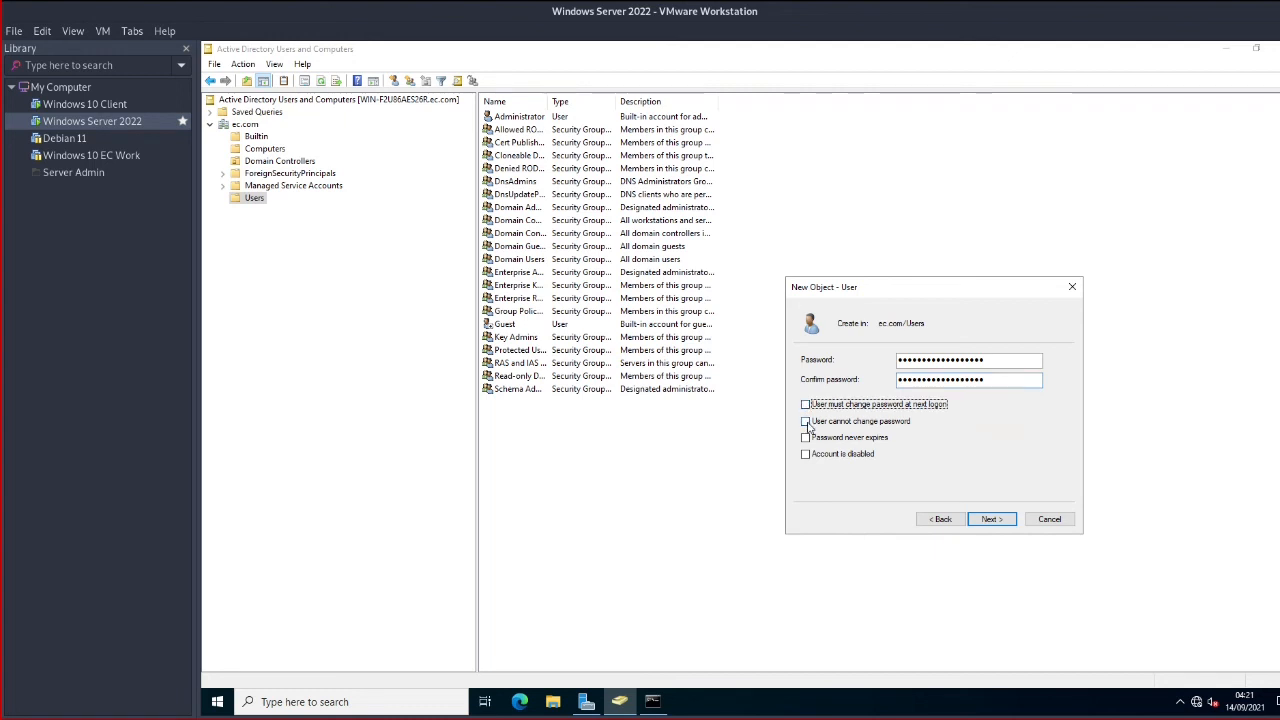
{"action": "left_click", "coordinate": [805, 437]}
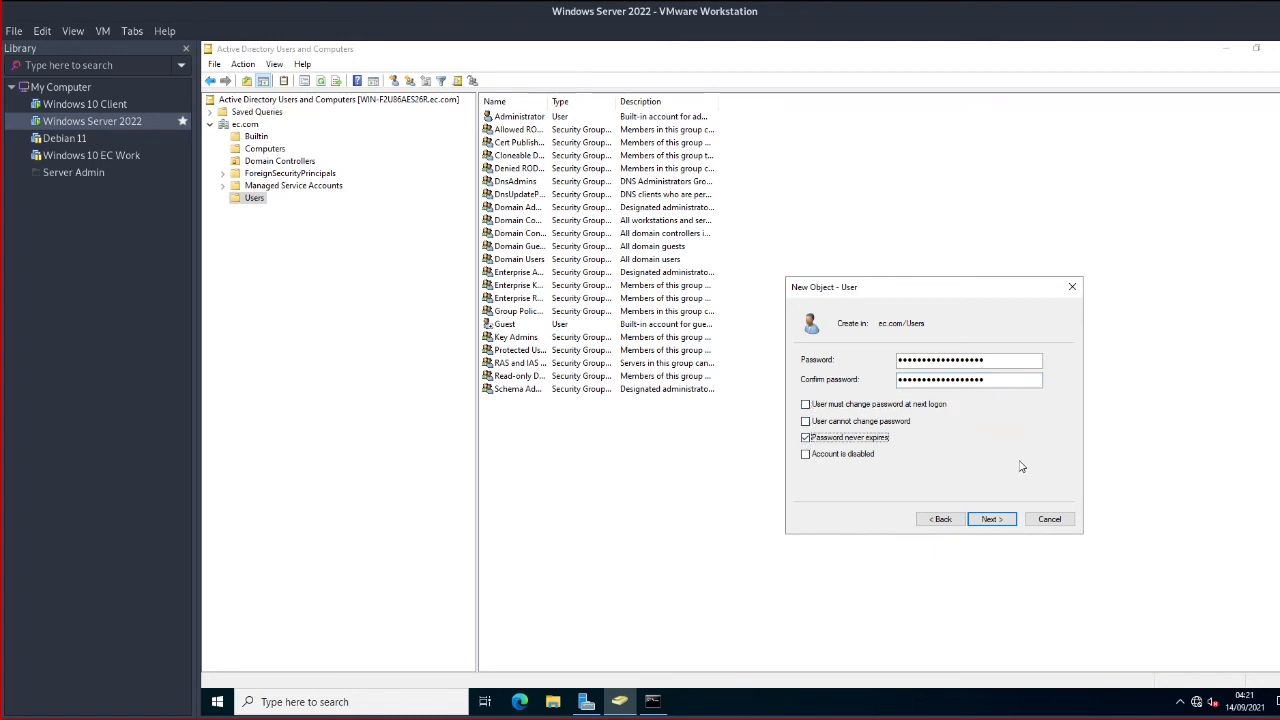
{"action": "left_click", "coordinate": [991, 519]}
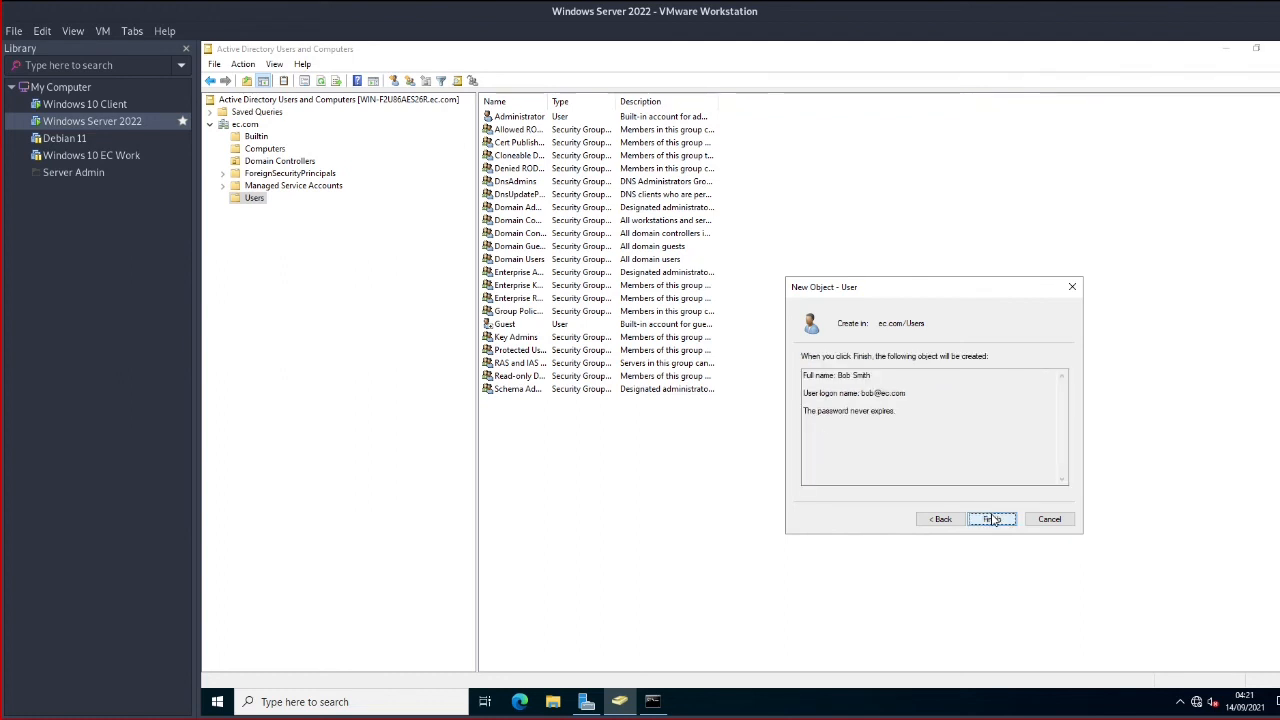
{"action": "left_click", "coordinate": [989, 520]}
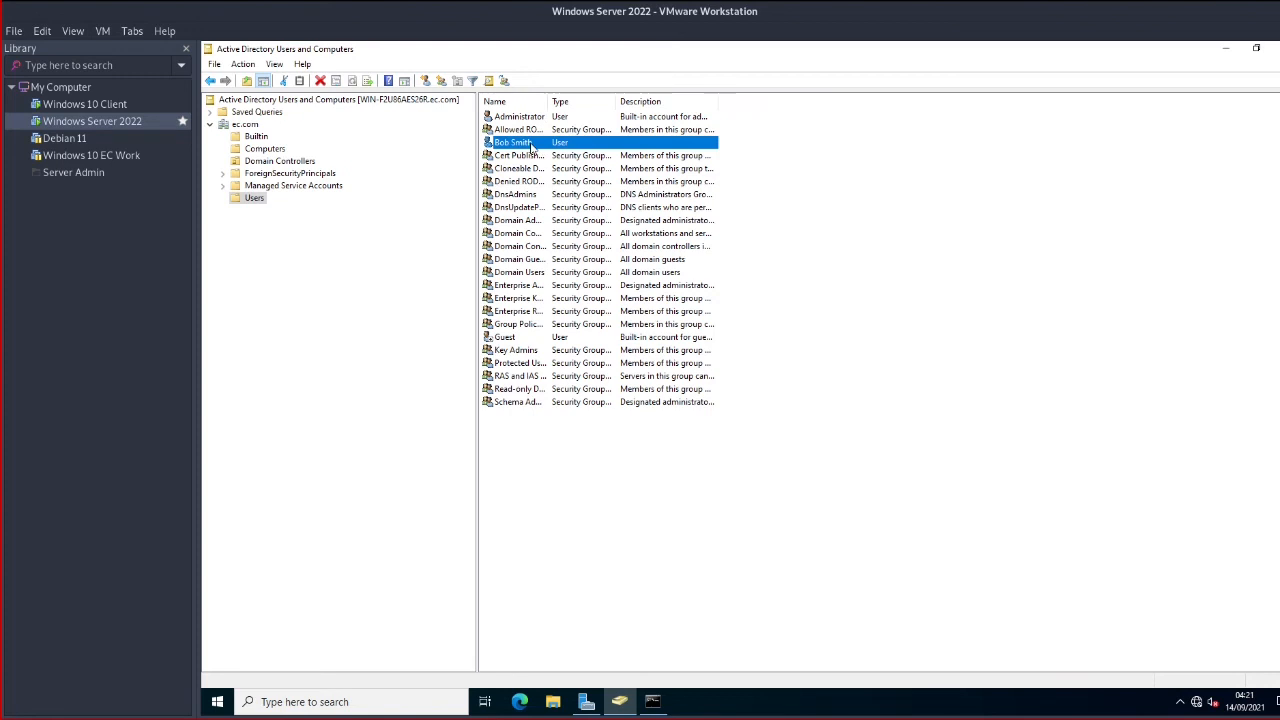
{"action": "left_click", "coordinate": [103, 108]}
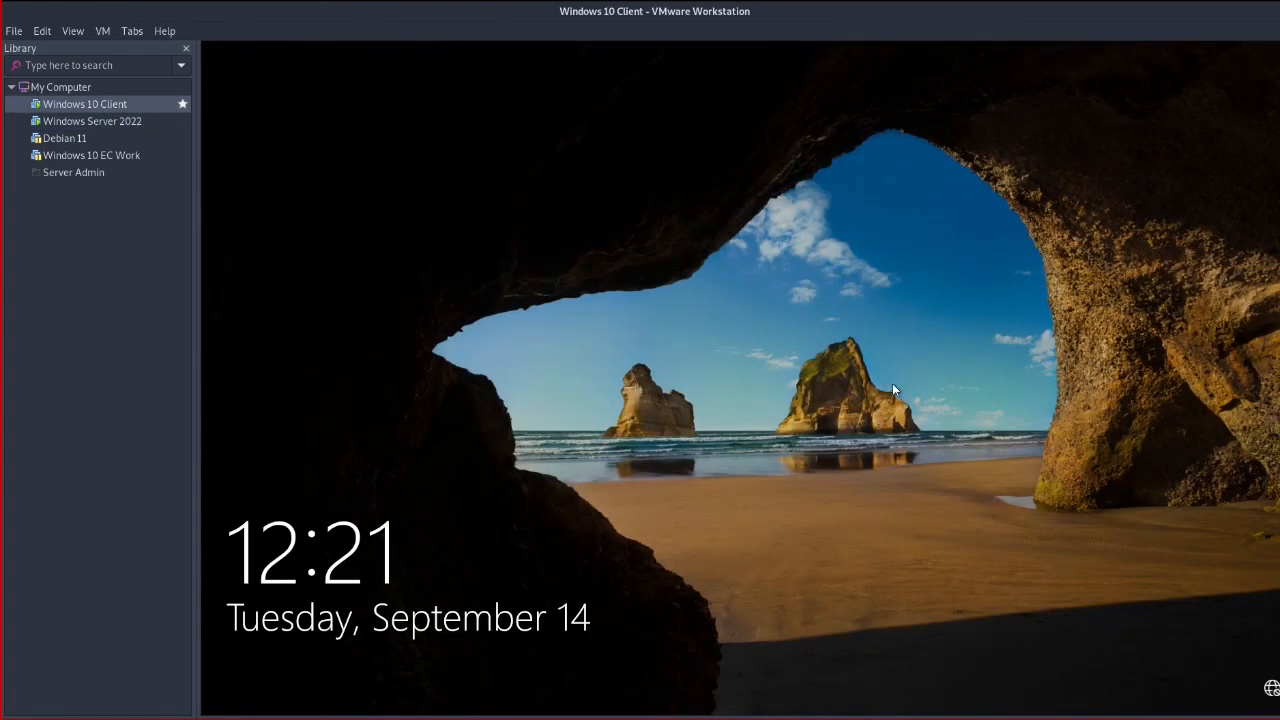
Grab input on the Windows 10 Client, choose Other user at sign-in, then return to the server VM
{"action": "left_click", "coordinate": [101, 33]}
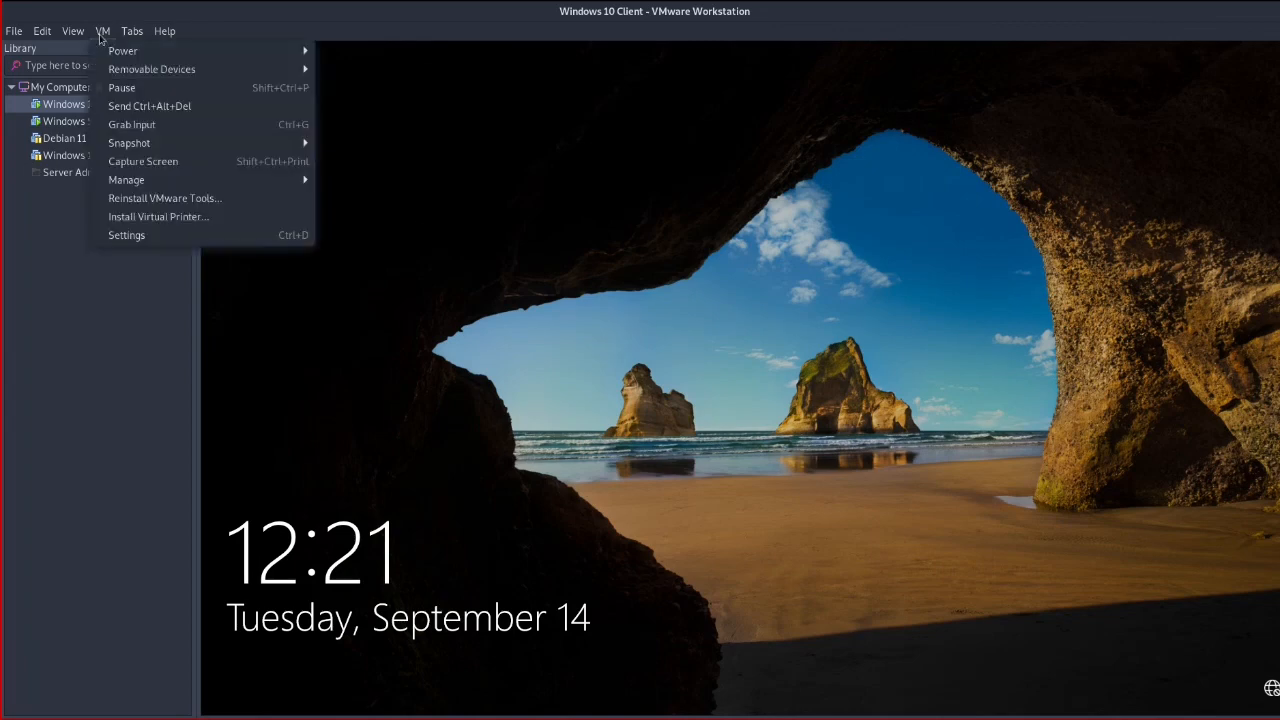
{"action": "left_click", "coordinate": [151, 124]}
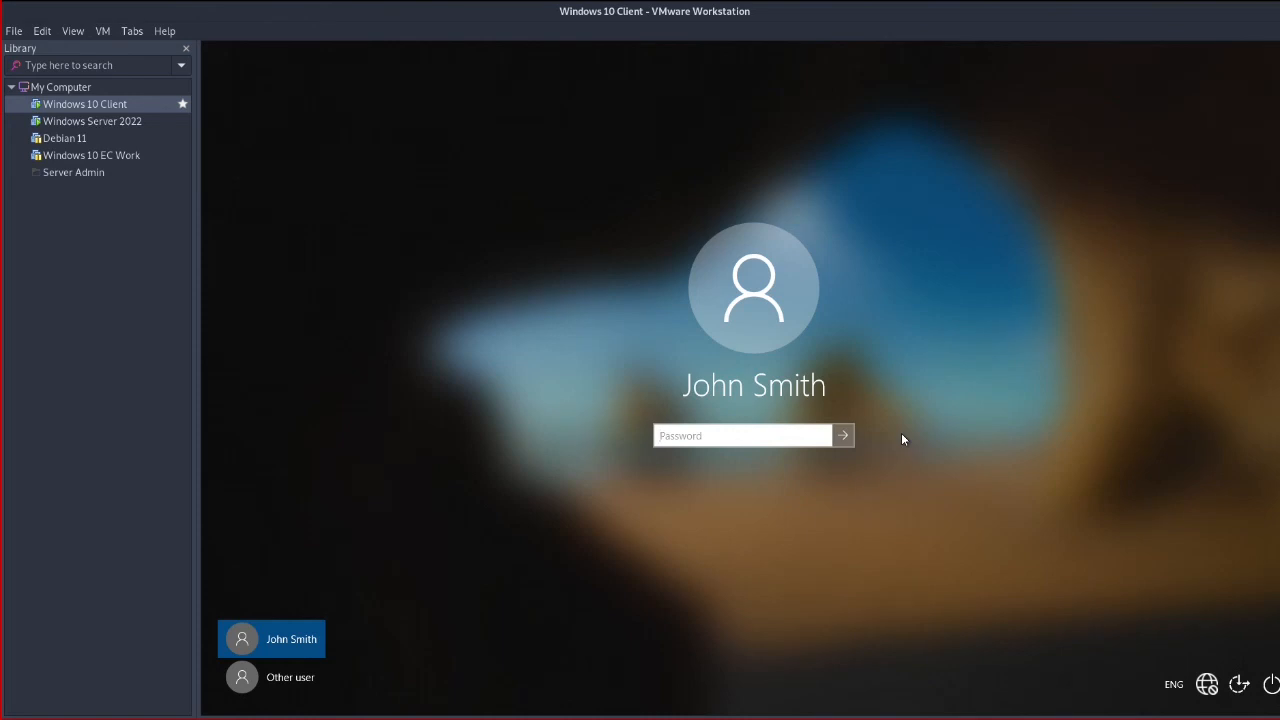
{"action": "left_click", "coordinate": [275, 677]}
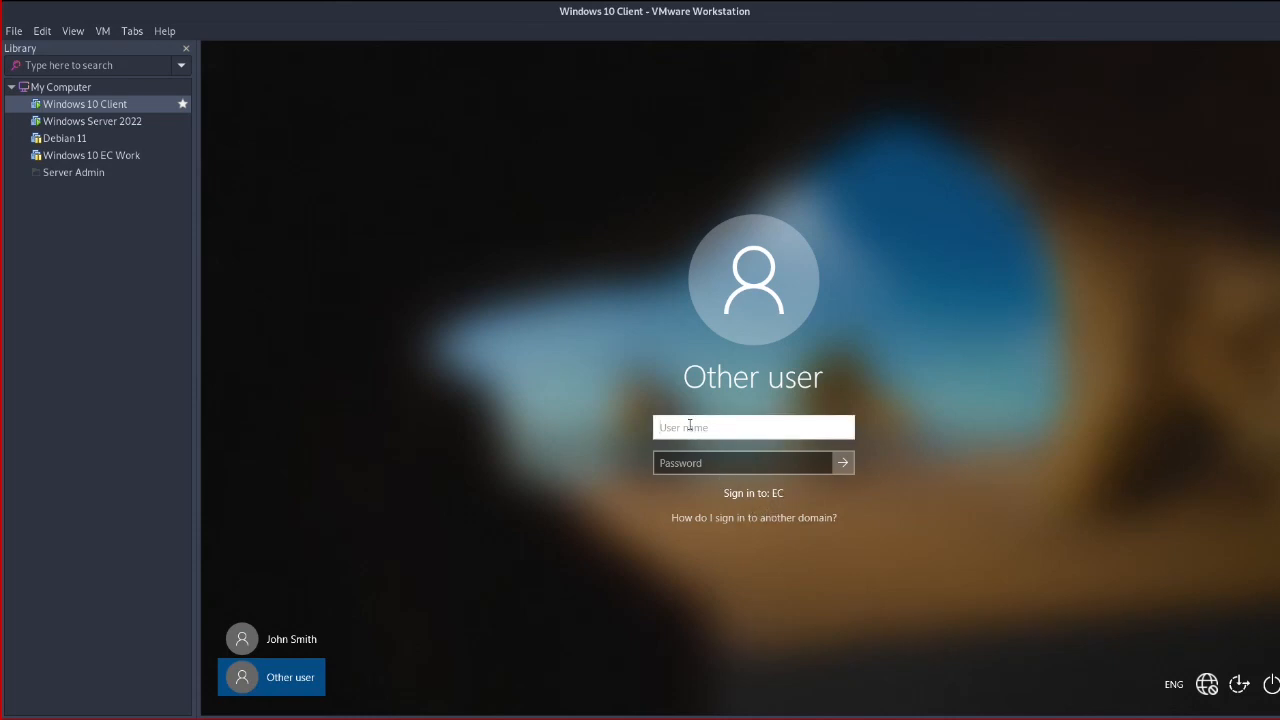
{"action": "left_click", "coordinate": [95, 121]}
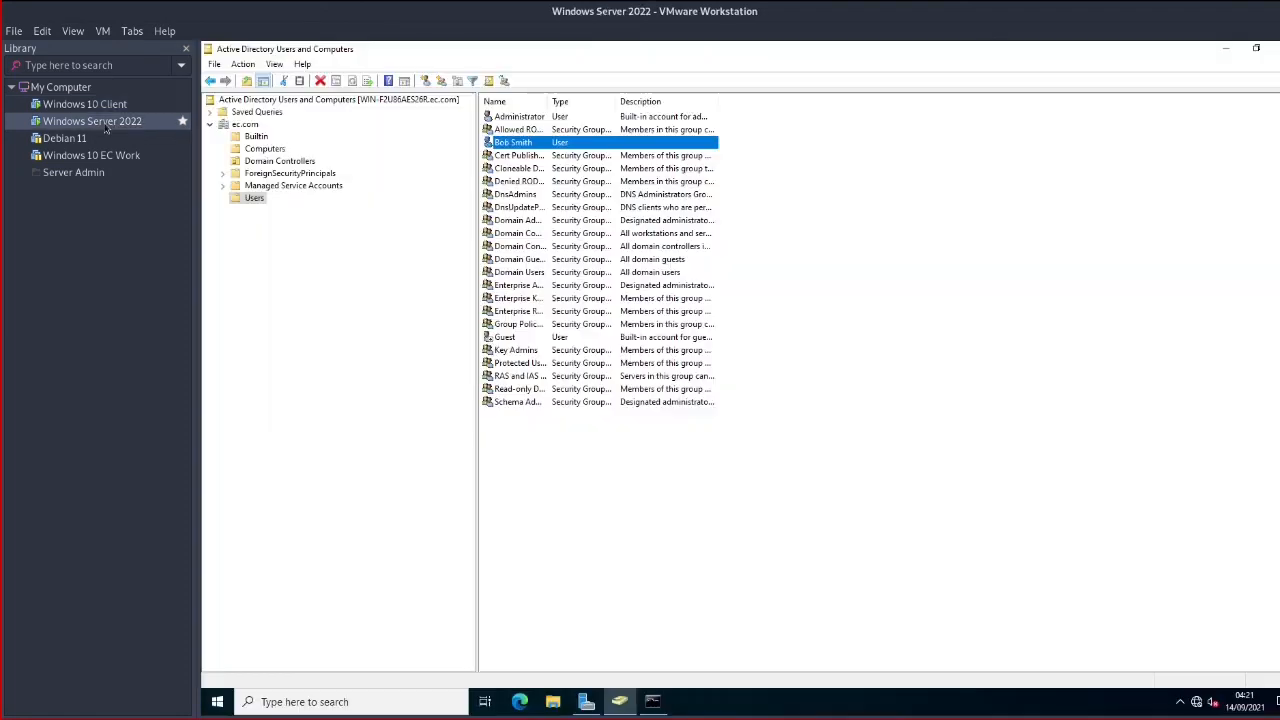
Review the Account tab in the new user's properties on the server
{"action": "double_click", "coordinate": [544, 142]}
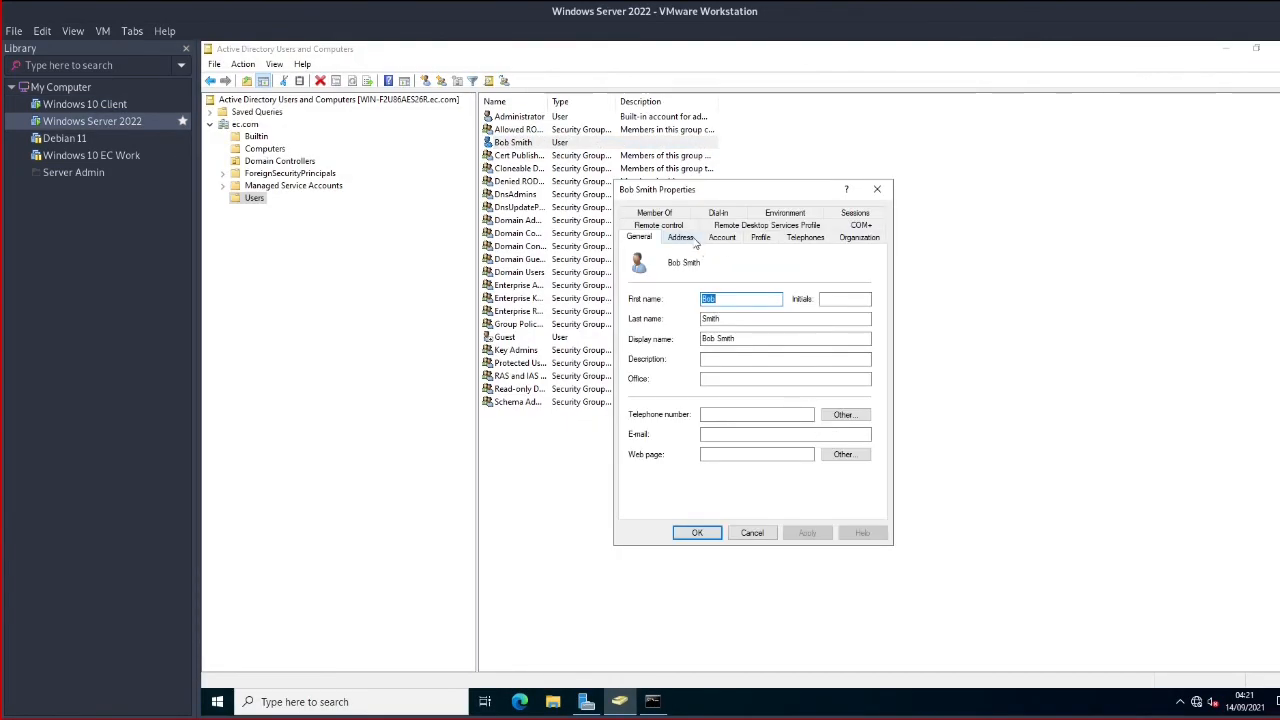
{"action": "left_click", "coordinate": [722, 238]}
{"action": "left_click", "coordinate": [666, 271]}
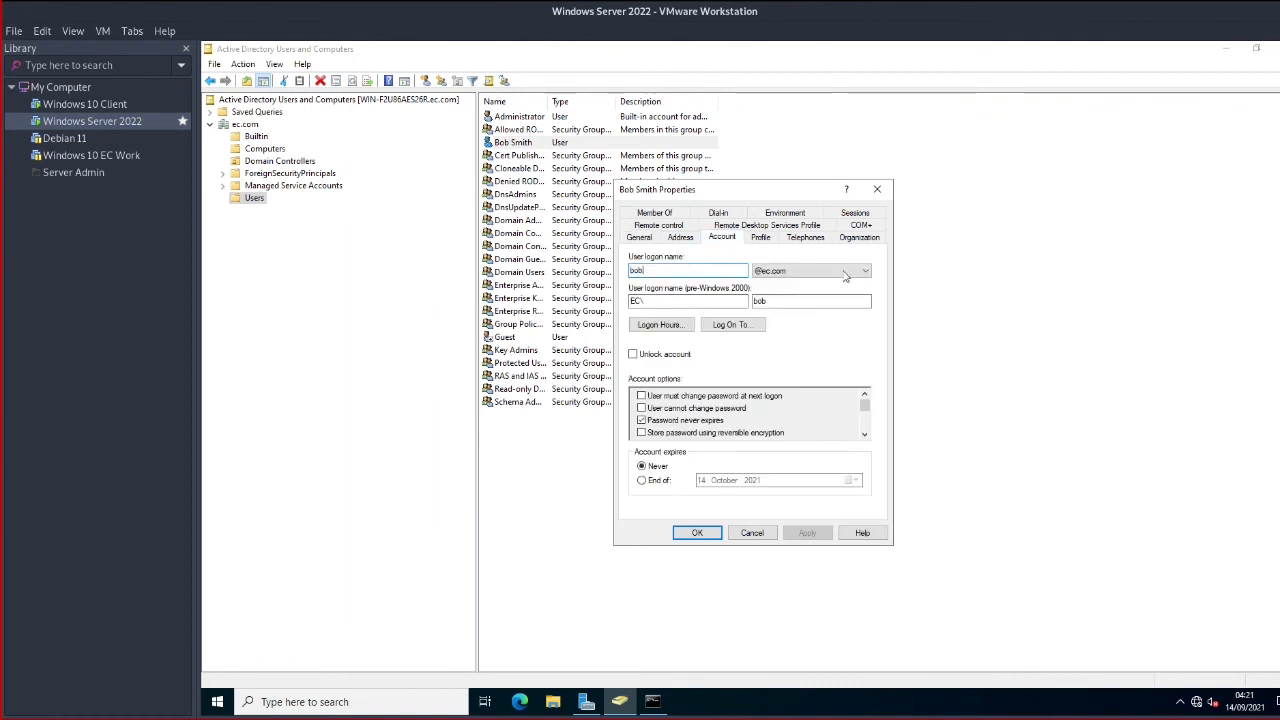
Sign in on the Windows 10 Client with the new user's logon name and password
{"action": "left_click", "coordinate": [106, 104]}
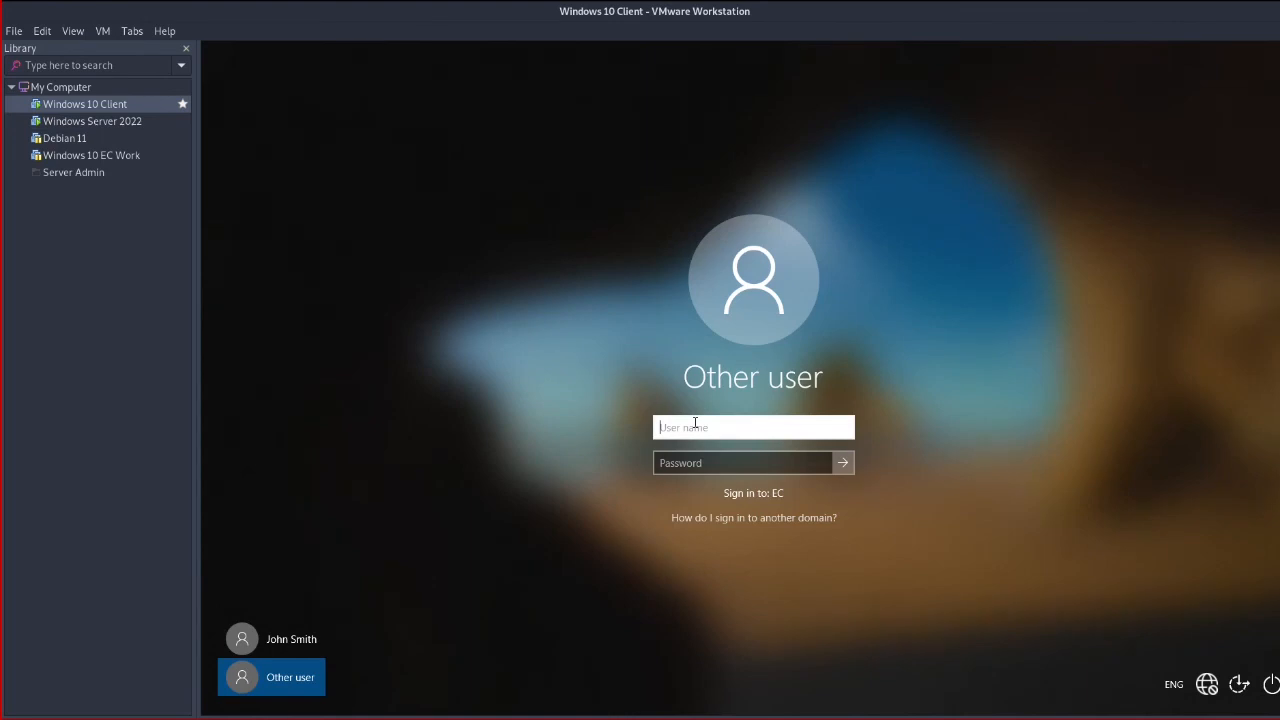
{"action": "type", "text": "bob"}
{"action": "key", "text": "Tab"}
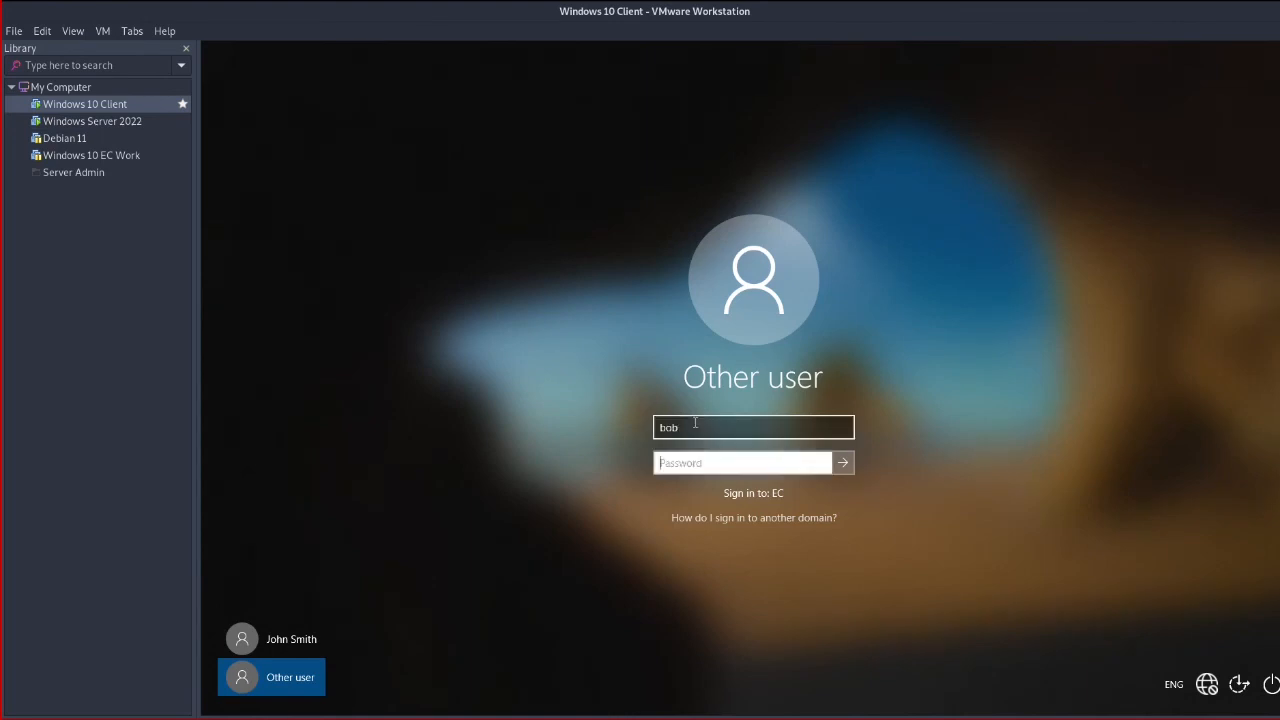
{"action": "key", "text": "Return"}
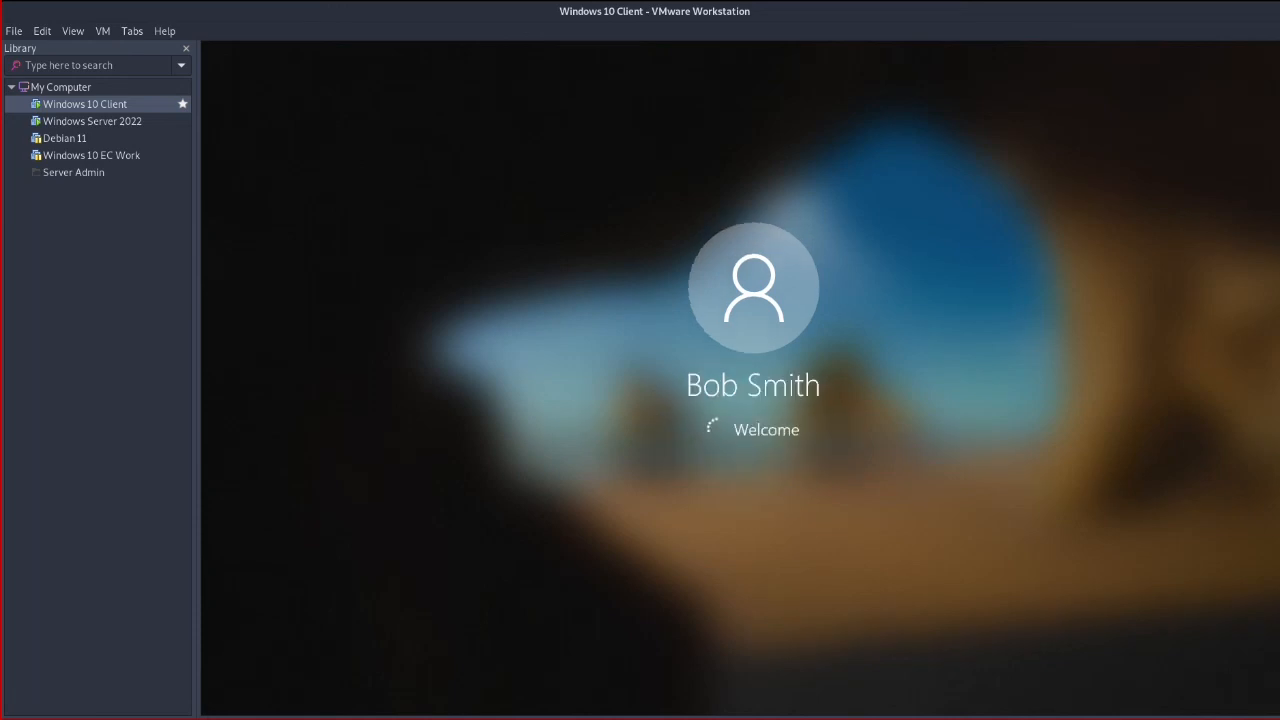
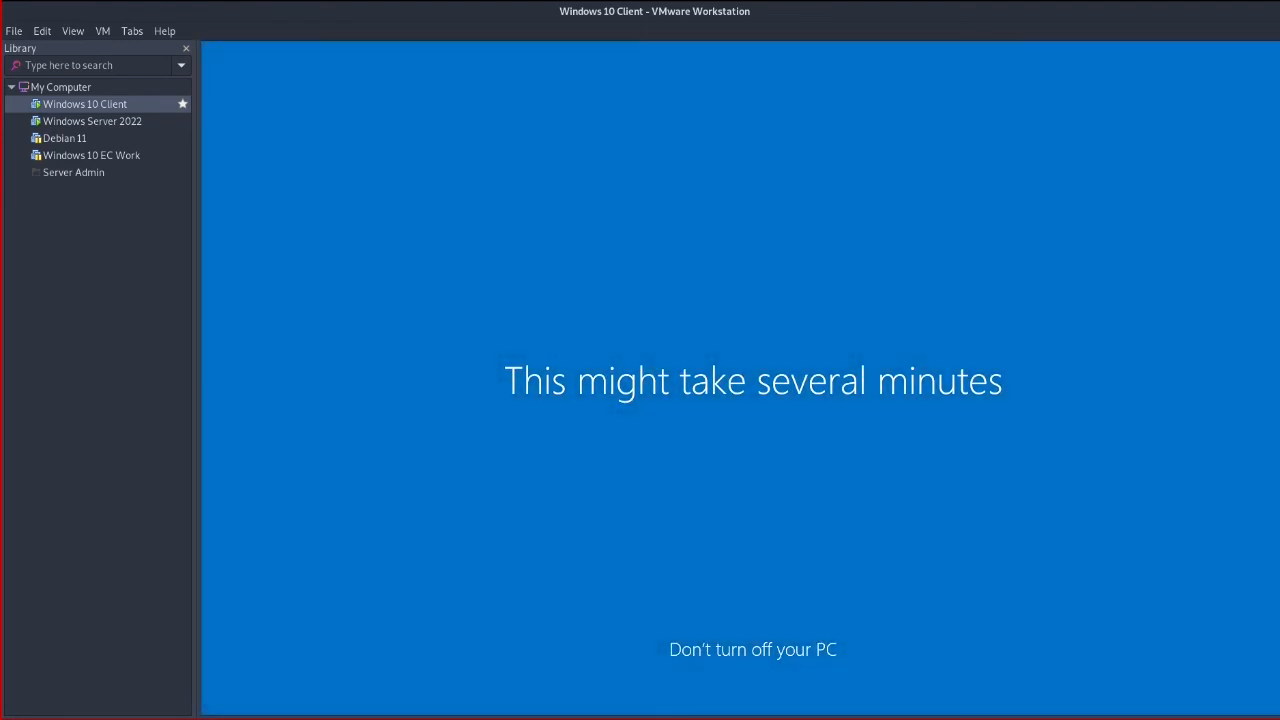
On the server, cancel the new user's Properties dialog and close ADUC, then return to Windows 10 Client
{"action": "left_click", "coordinate": [100, 121]}
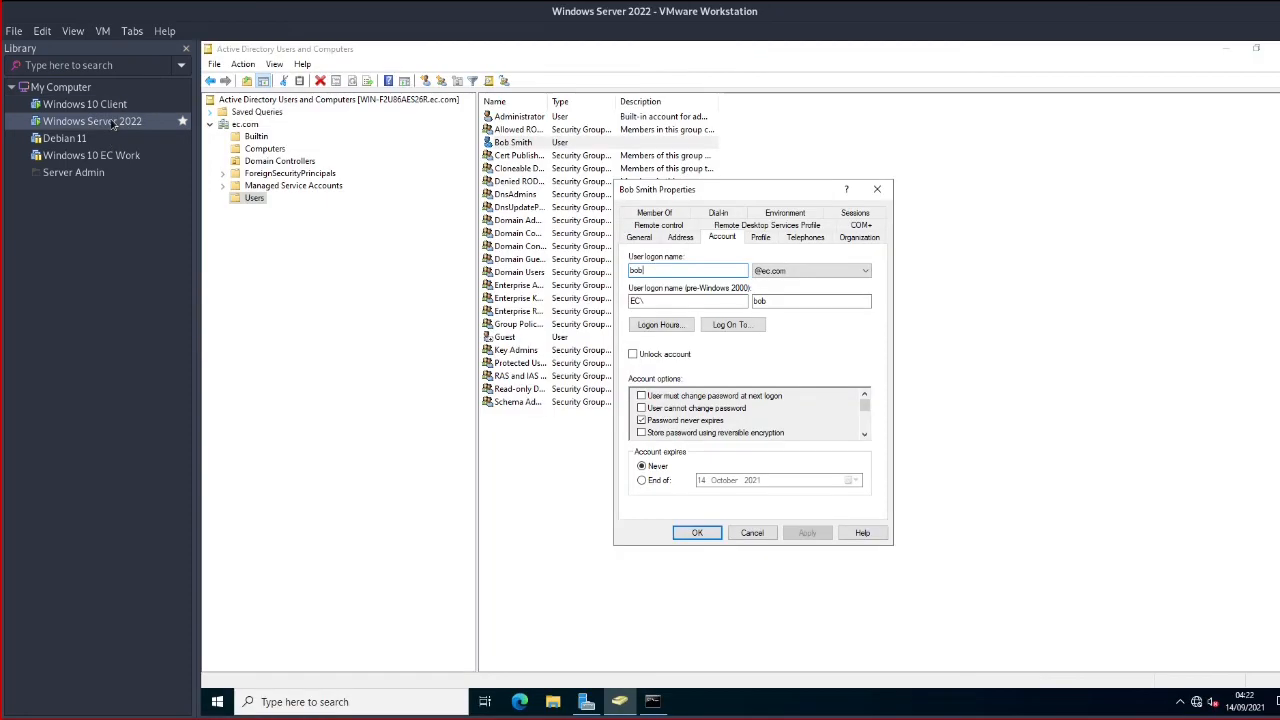
{"action": "left_click_drag", "start_coordinate": [726, 195], "coordinate": [1021, 188]}
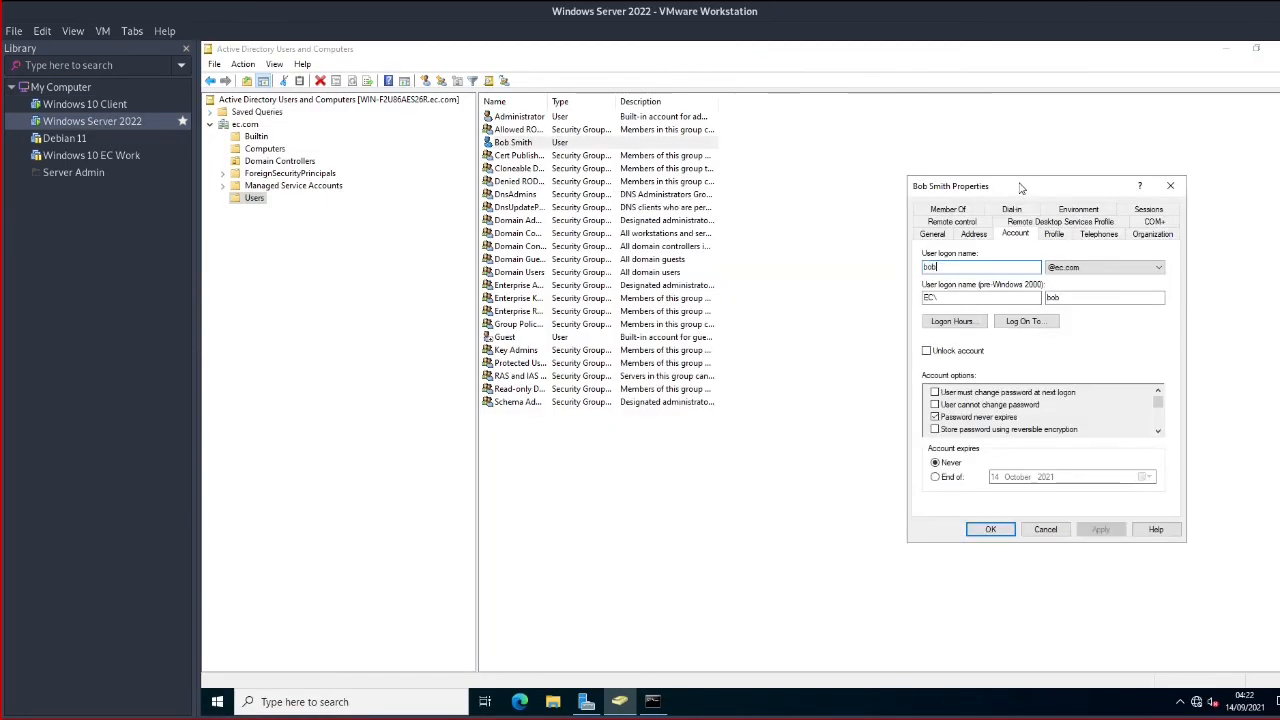
{"action": "left_click", "coordinate": [1046, 530]}
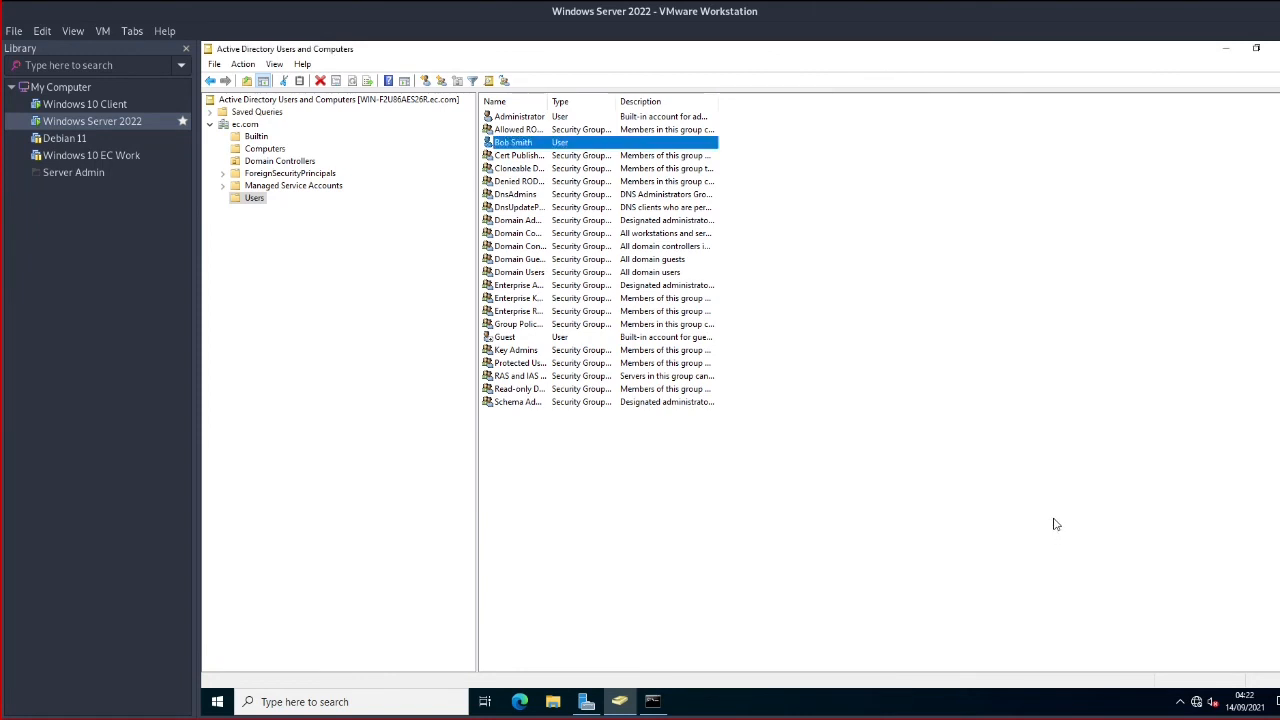
{"action": "left_click", "coordinate": [1275, 48]}
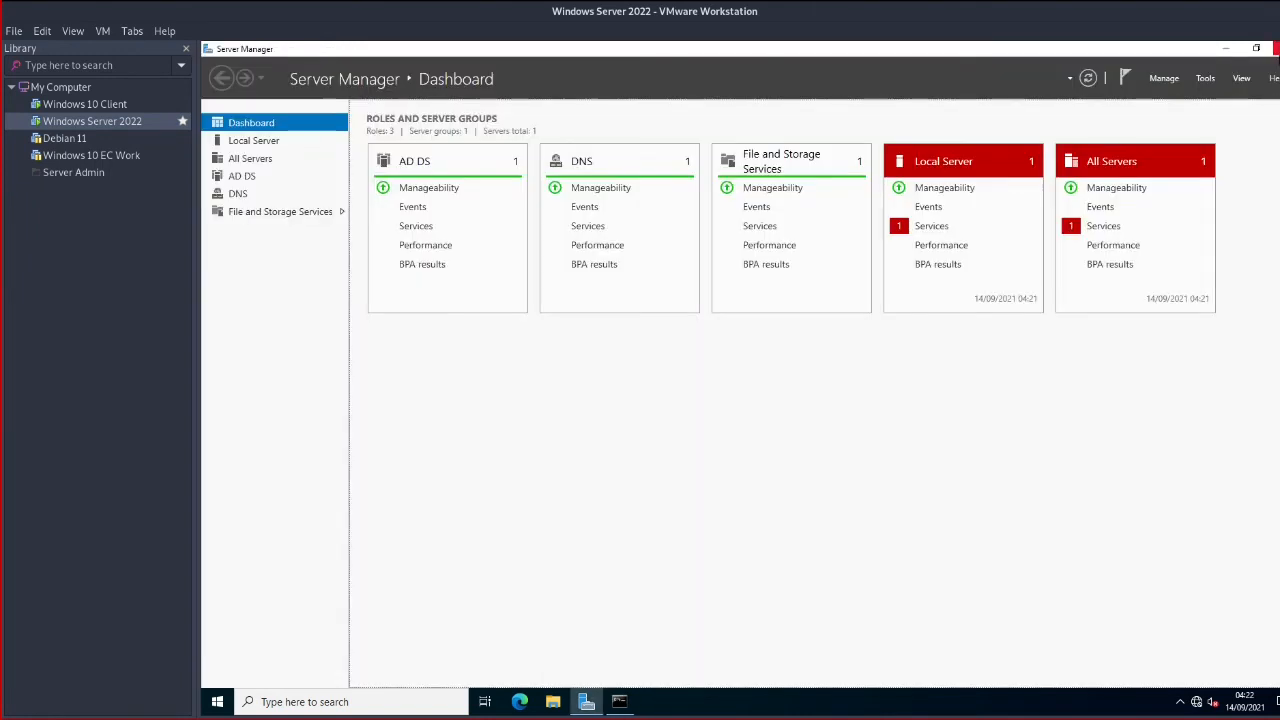
{"action": "left_click", "coordinate": [104, 106]}
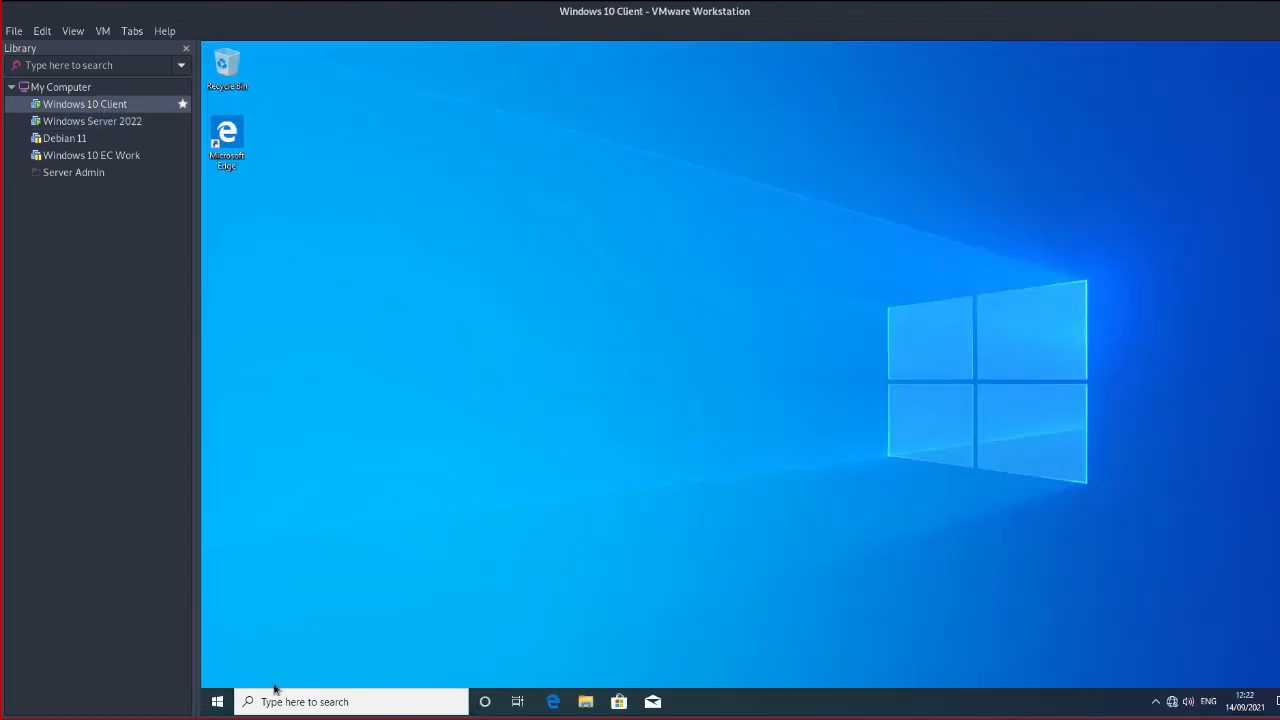
Check the signed-in domain account in the client's Start menu, then go back to Windows Server 2022
{"action": "left_click", "coordinate": [217, 701]}
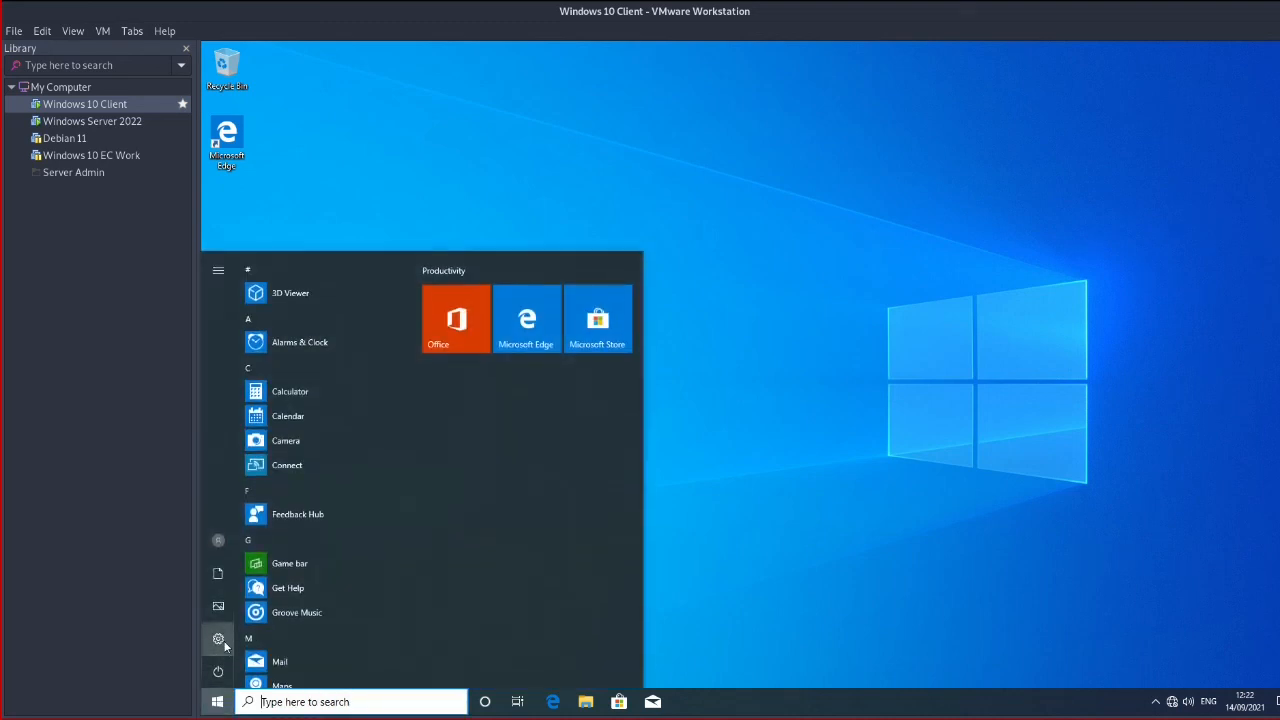
{"action": "mouse_move", "coordinate": [223, 639]}
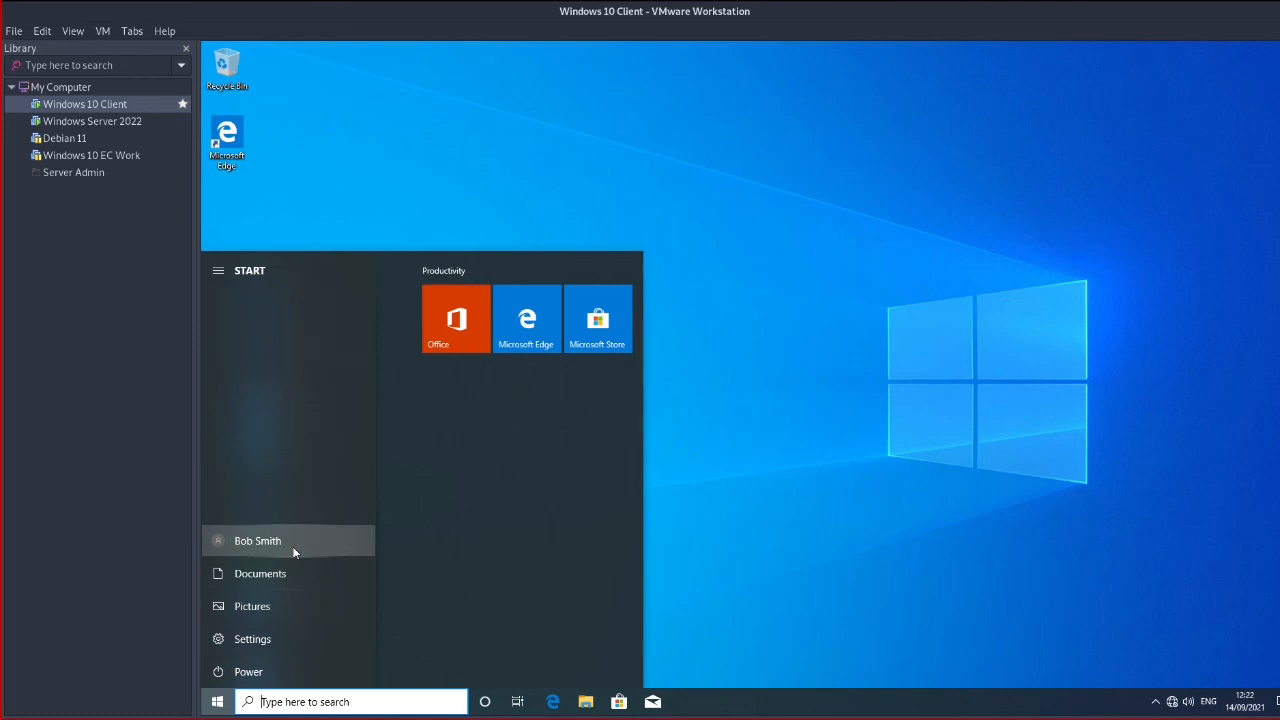
{"action": "left_click", "coordinate": [894, 486]}
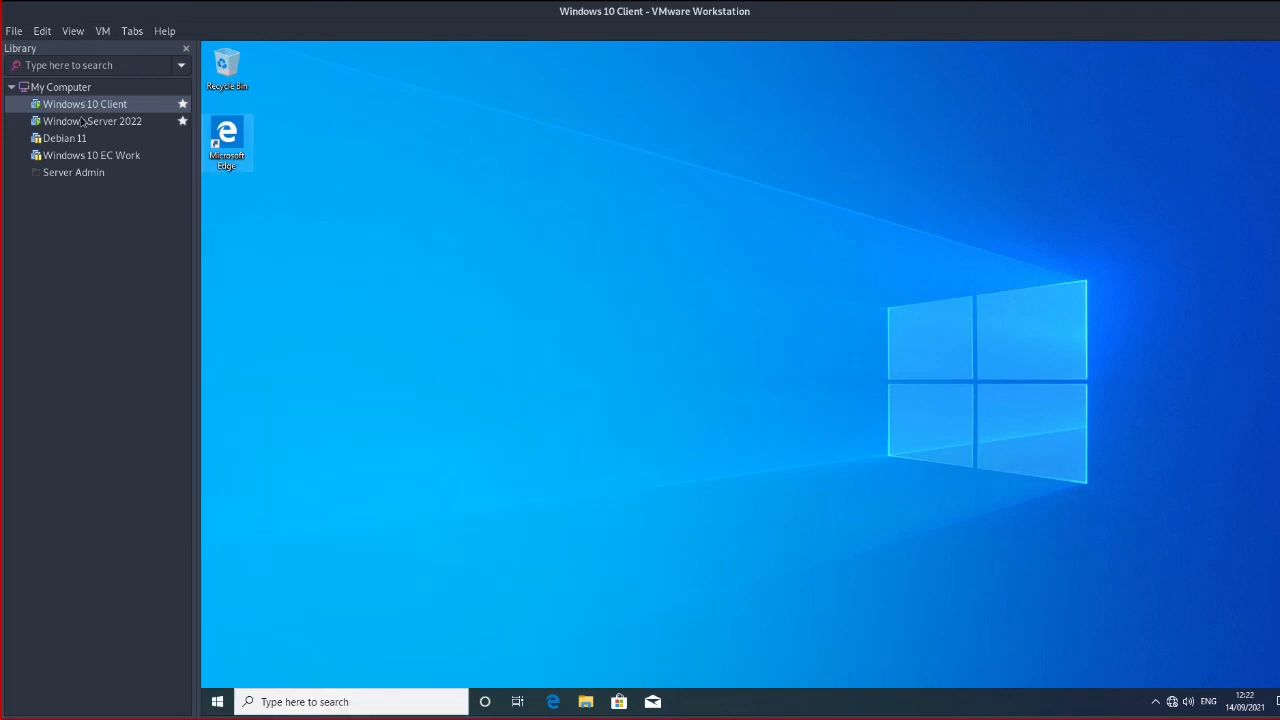
{"action": "left_click", "coordinate": [92, 121]}
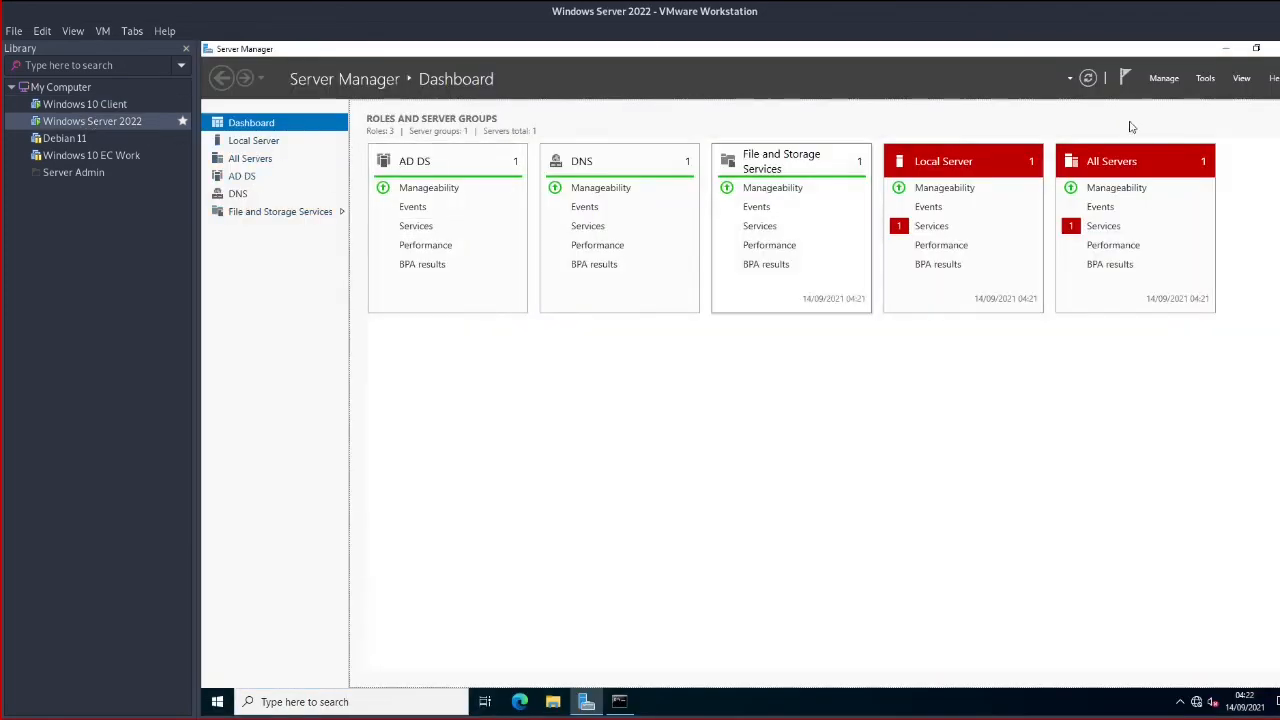
Reopen ADUC via Server Manager Tools, find DESKTOP-G2QK2LU under Computers, then return to Users
{"action": "left_click", "coordinate": [1206, 77]}
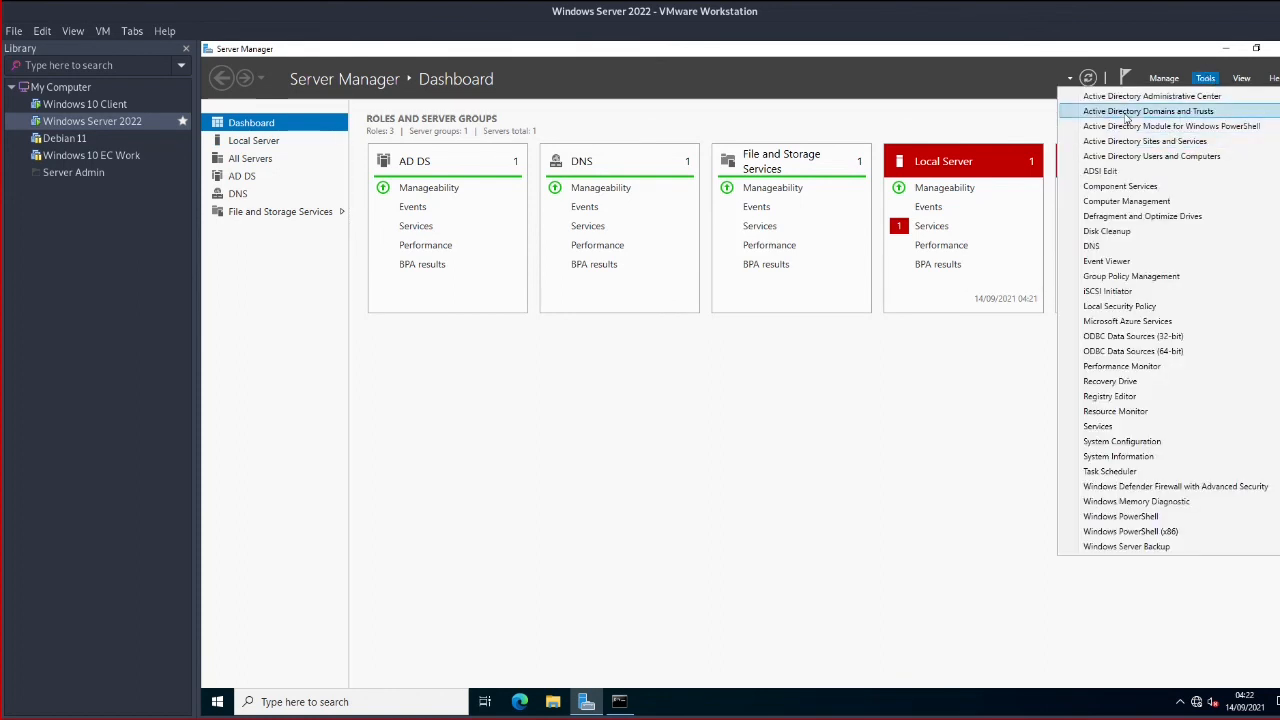
{"action": "left_click", "coordinate": [1132, 156]}
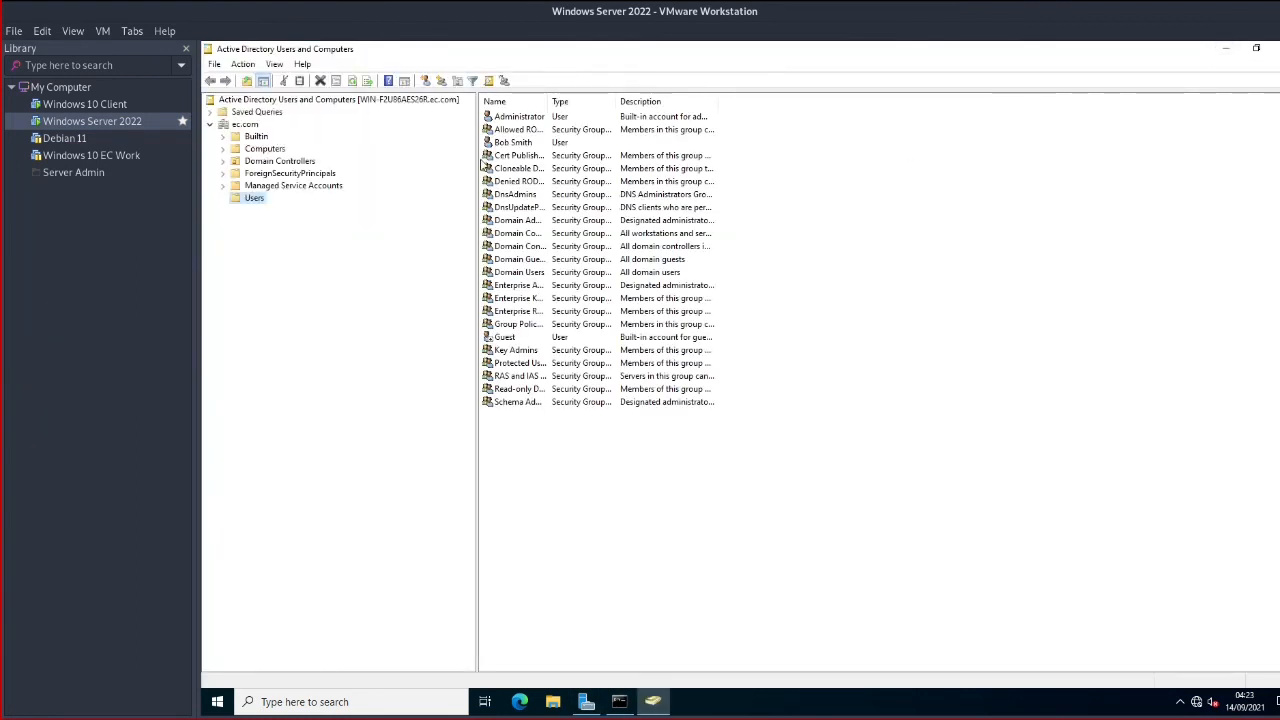
{"action": "left_click", "coordinate": [267, 150]}
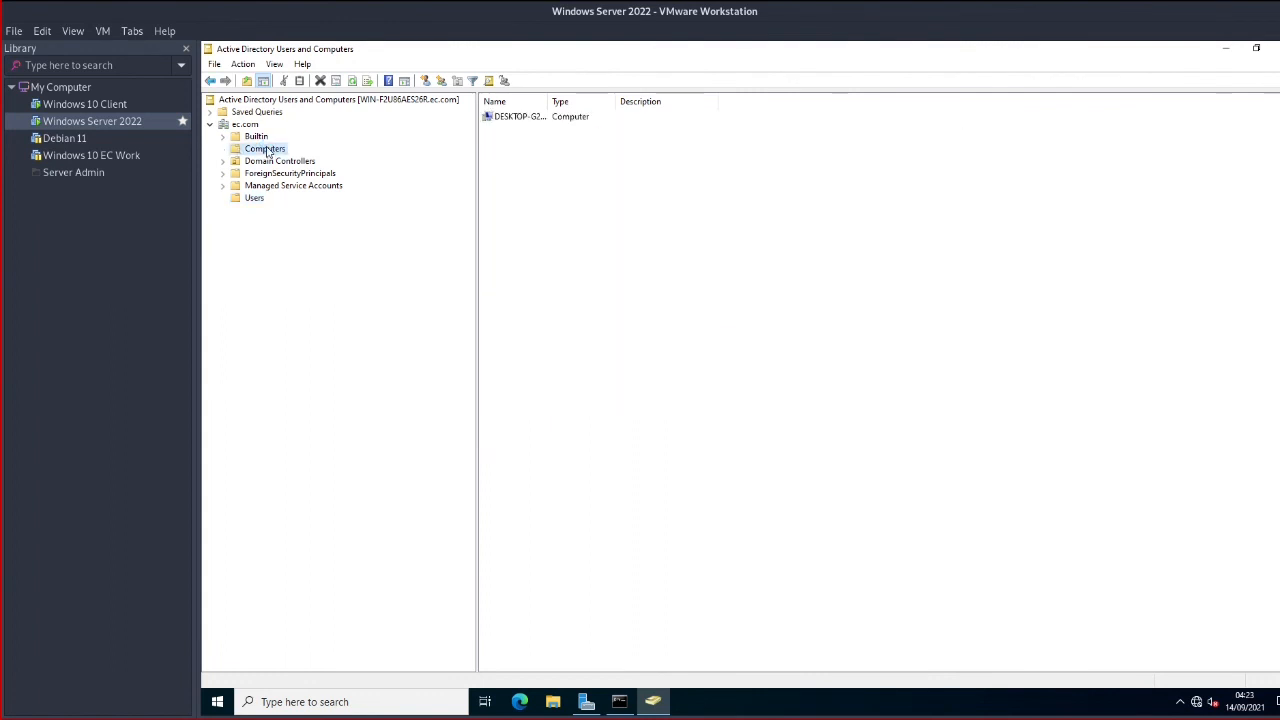
{"action": "left_click_drag", "start_coordinate": [632, 101], "coordinate": [695, 101]}
{"action": "left_click", "coordinate": [540, 117]}
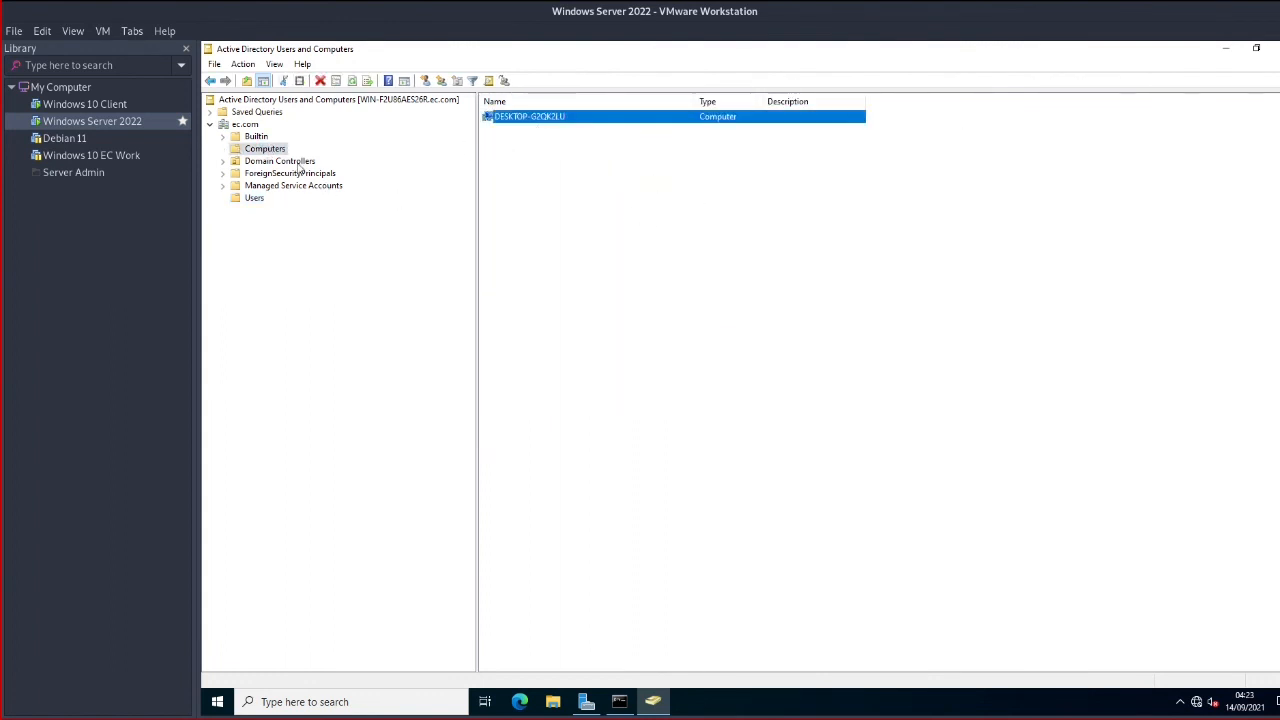
{"action": "left_click", "coordinate": [254, 198]}
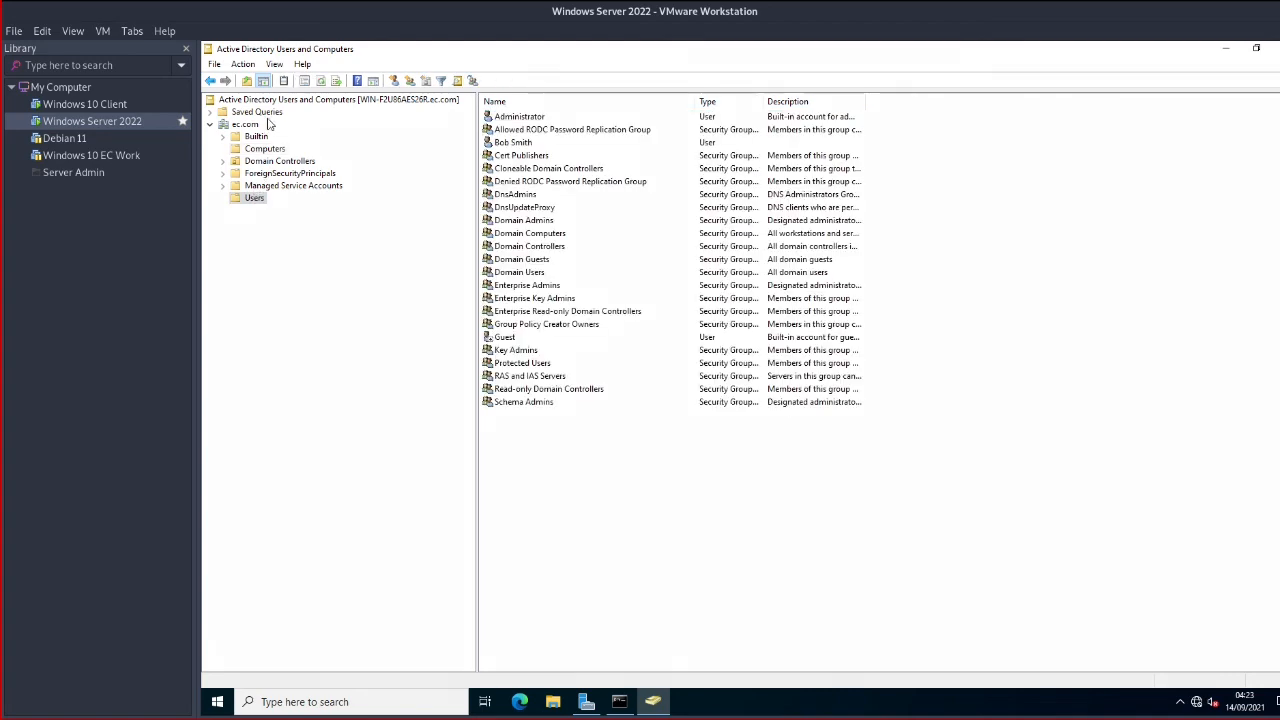